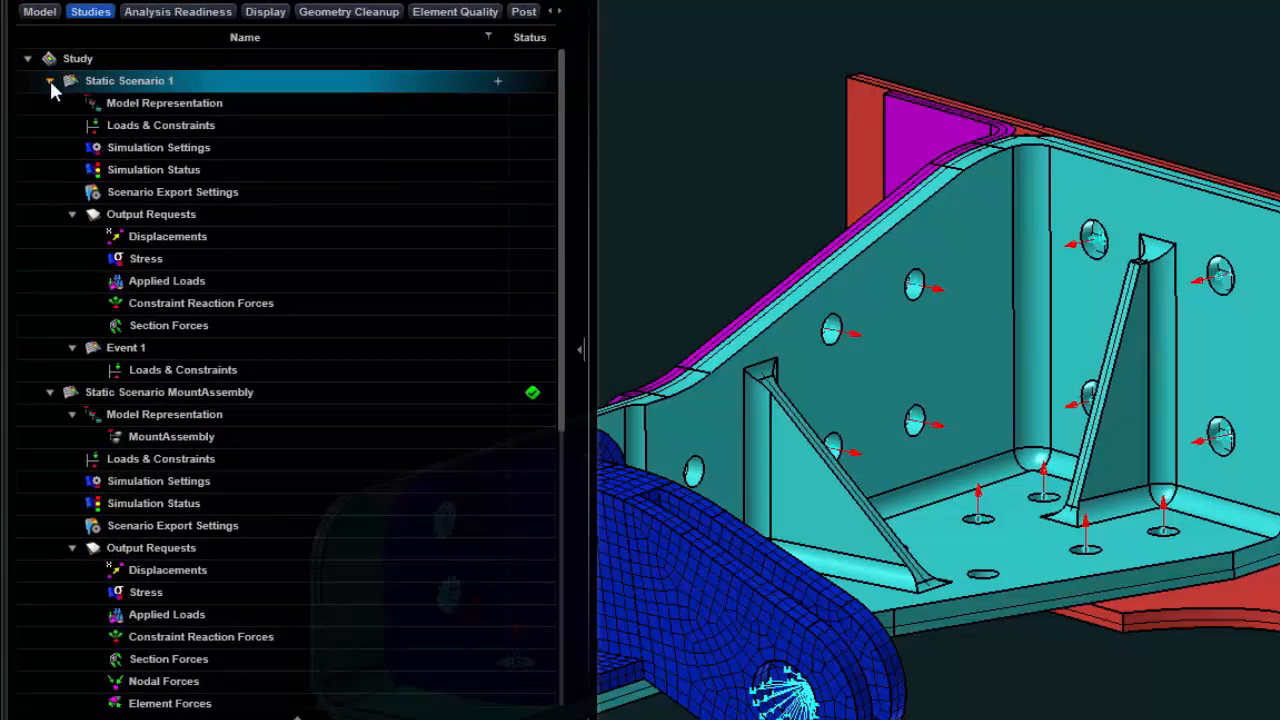
# - Collapse Static Scenario 1 and check the export and Nastran results import commands available for the two MountAssembly scenarios
pyautogui.click(50, 80)
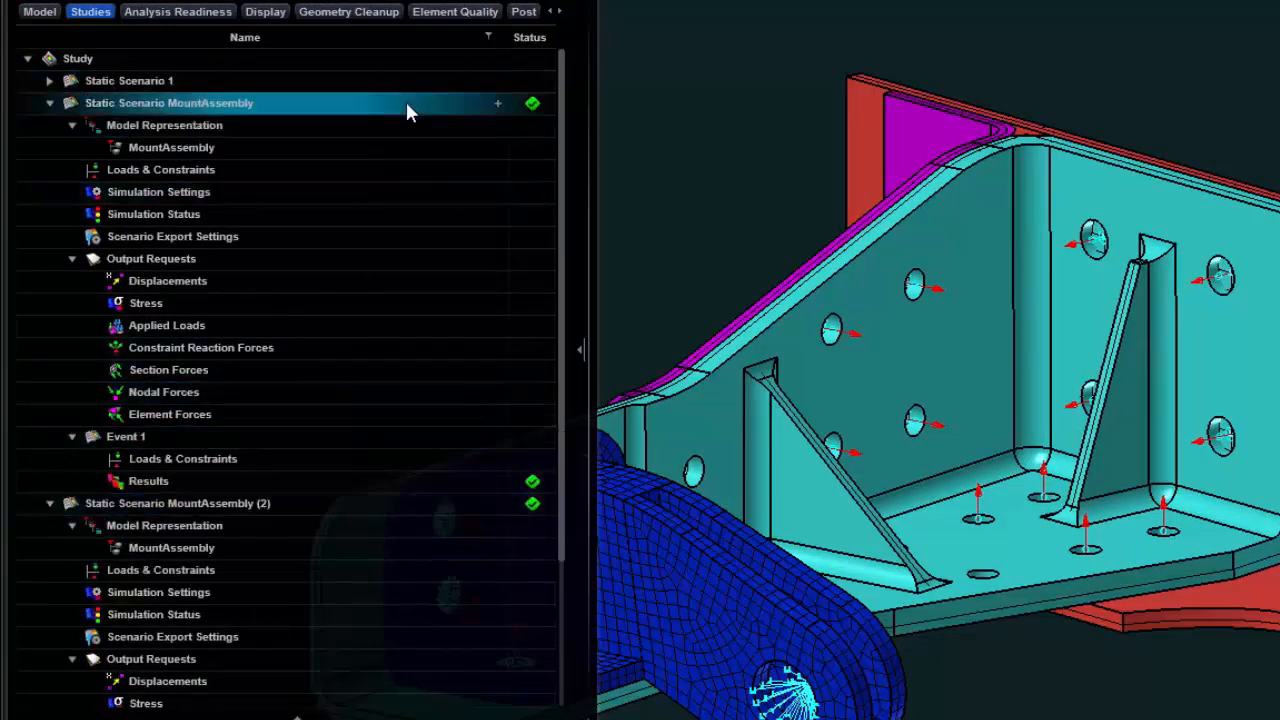
pyautogui.rightClick(307, 108)
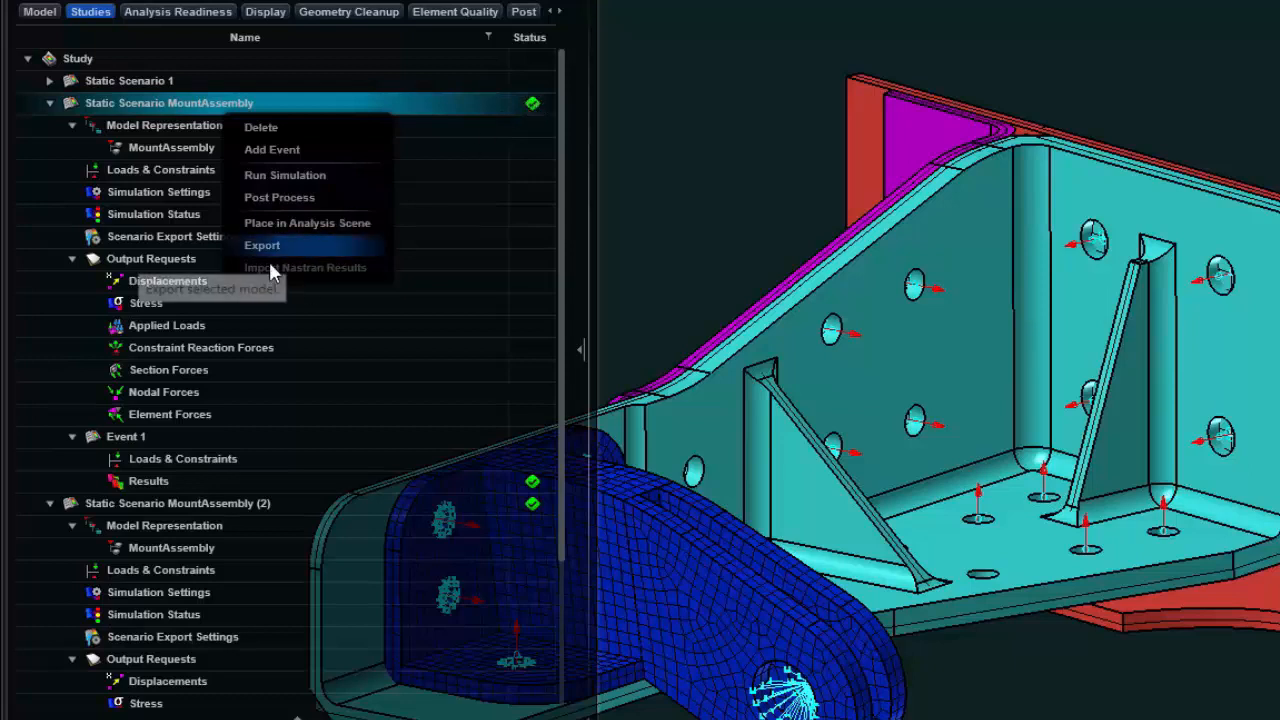
pyautogui.click(231, 505)
pyautogui.rightClick(230, 504)
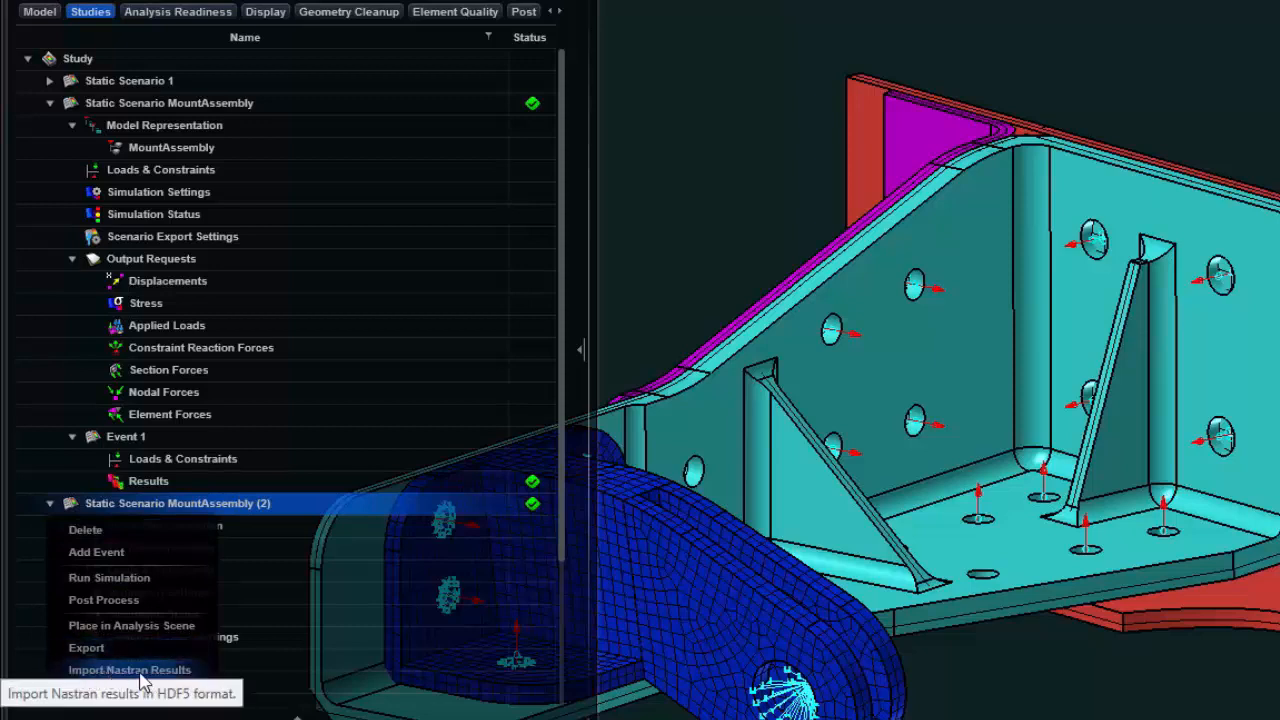
pyautogui.click(284, 499)
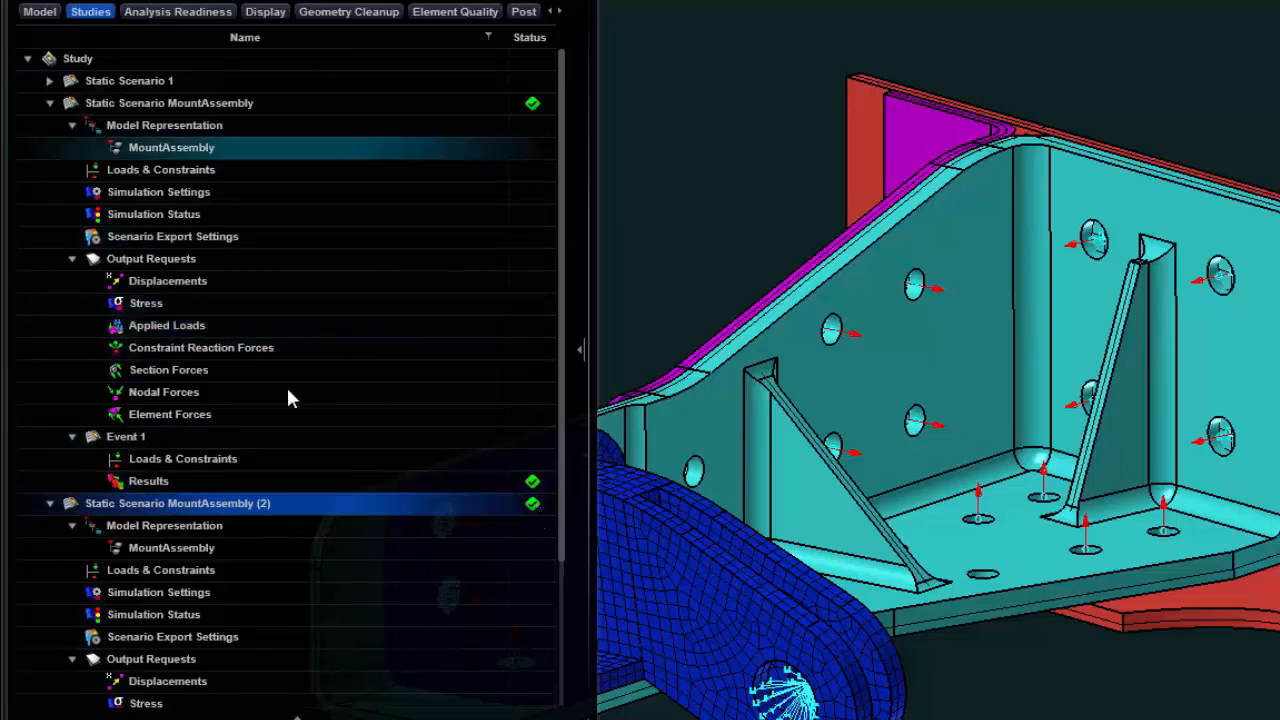
# - Post-process Static Scenario MountAssembly (2) and display its Von Mises stress fringe plot on the assembly
pyautogui.rightClick(240, 503)
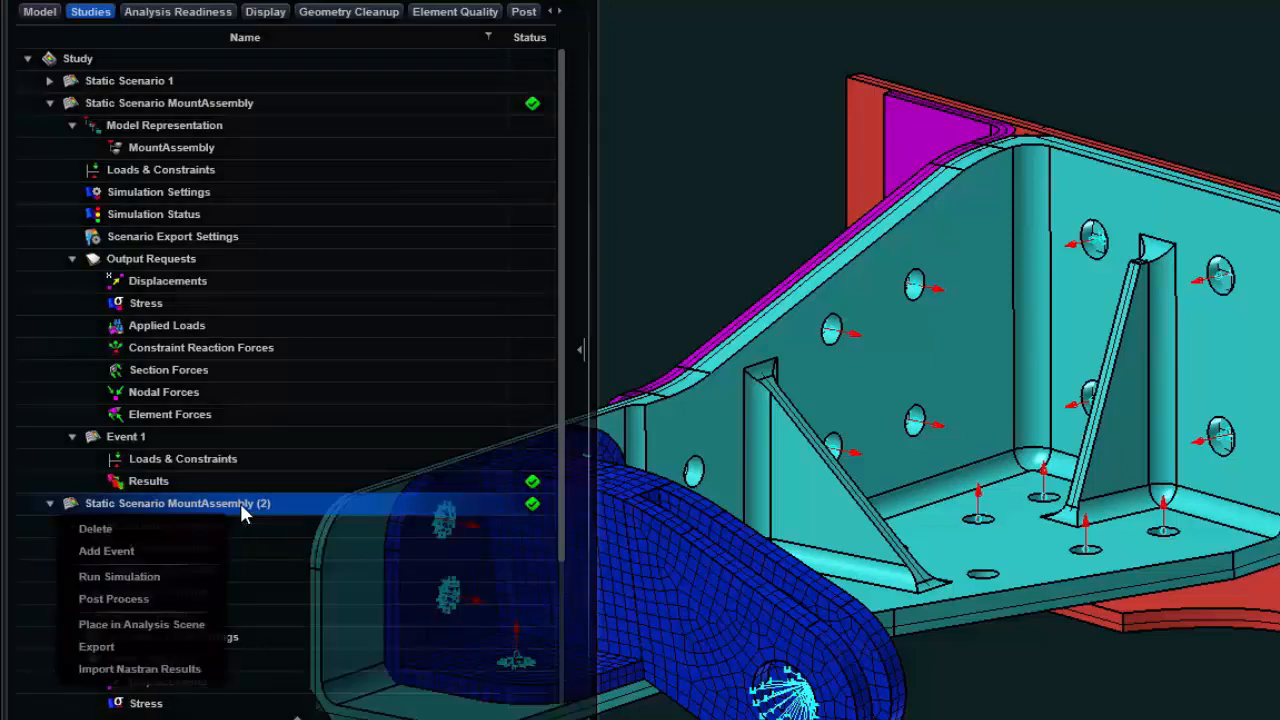
pyautogui.click(113, 598)
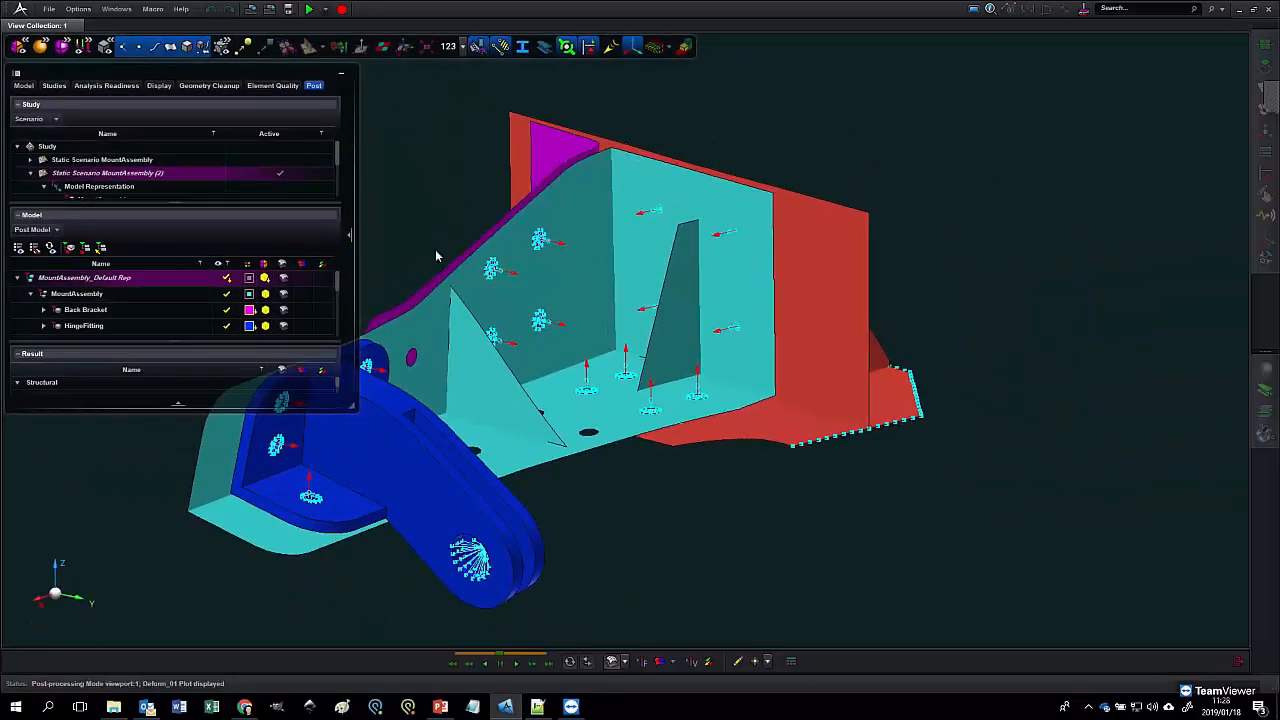
pyautogui.moveTo(432, 217); pyautogui.dragTo(601, 199, button='middle')
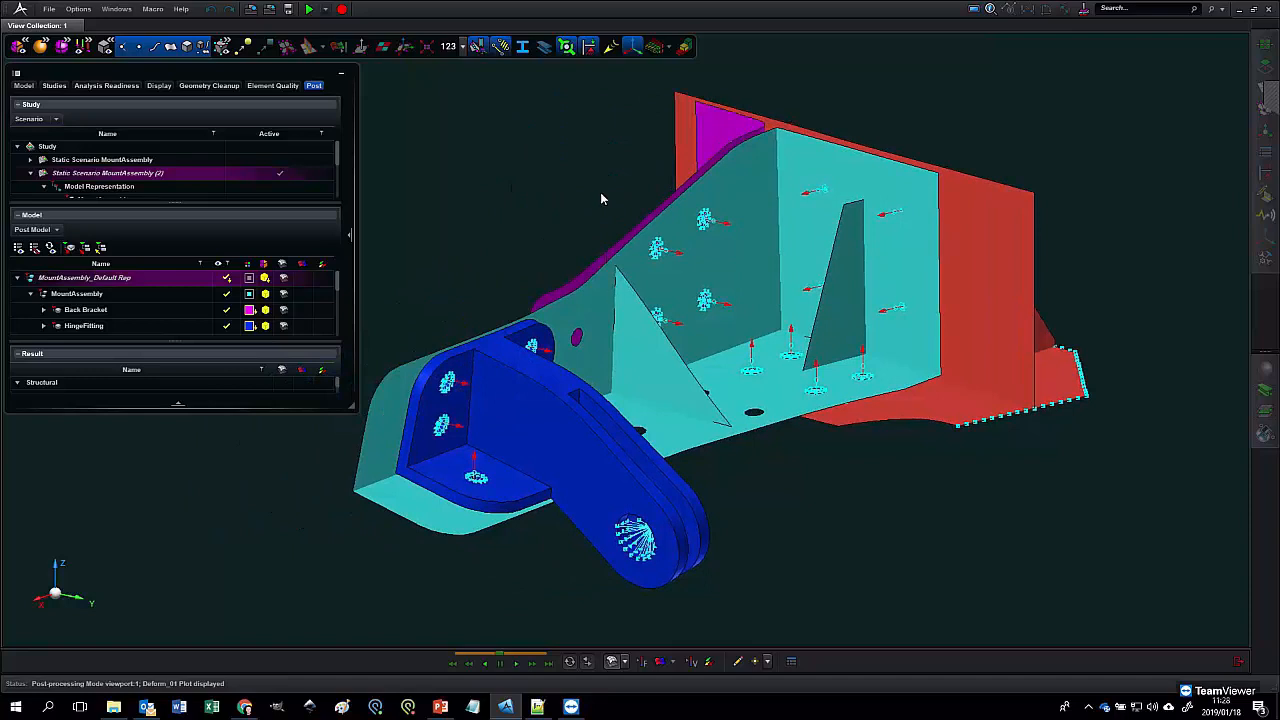
pyautogui.click(658, 662)
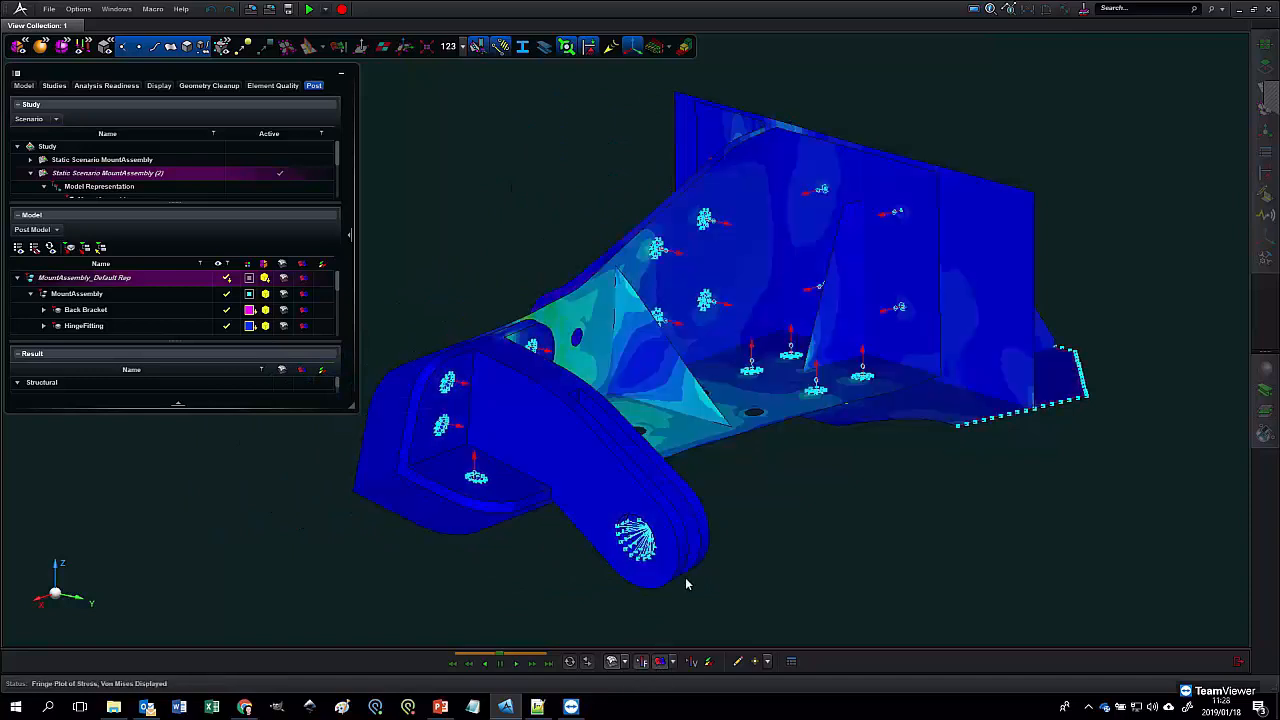
pyautogui.moveTo(664, 593); pyautogui.dragTo(424, 250, button='middle')
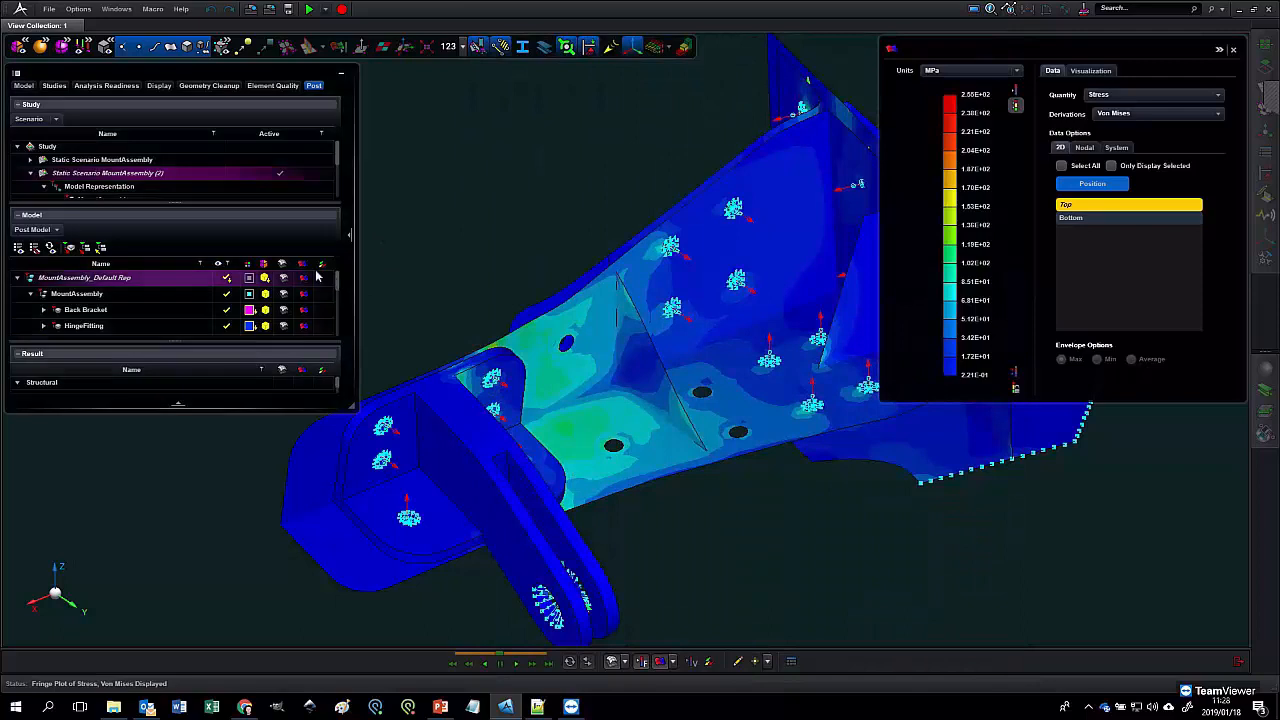
# - Try a Displacements Rotational fringe plot, and switch back to the Von Mises stress fringe
pyautogui.click(120, 309)
pyautogui.click(12, 392)
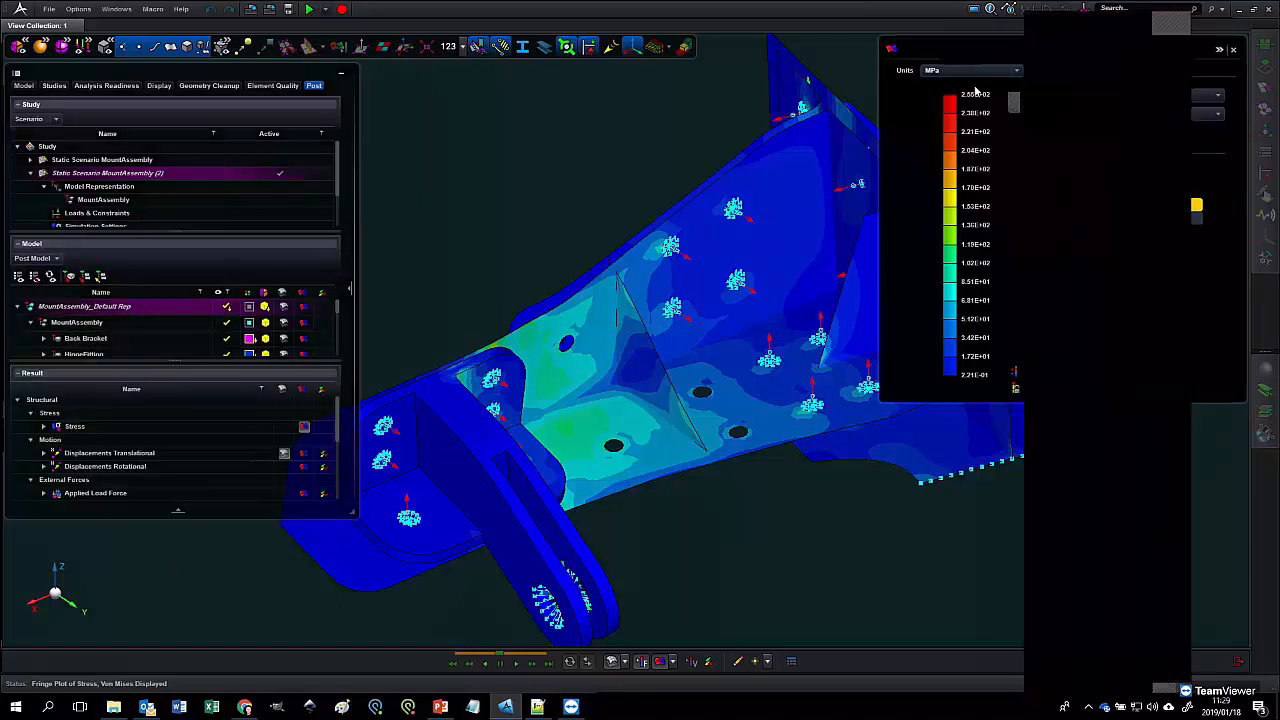
pyautogui.click(1013, 98)
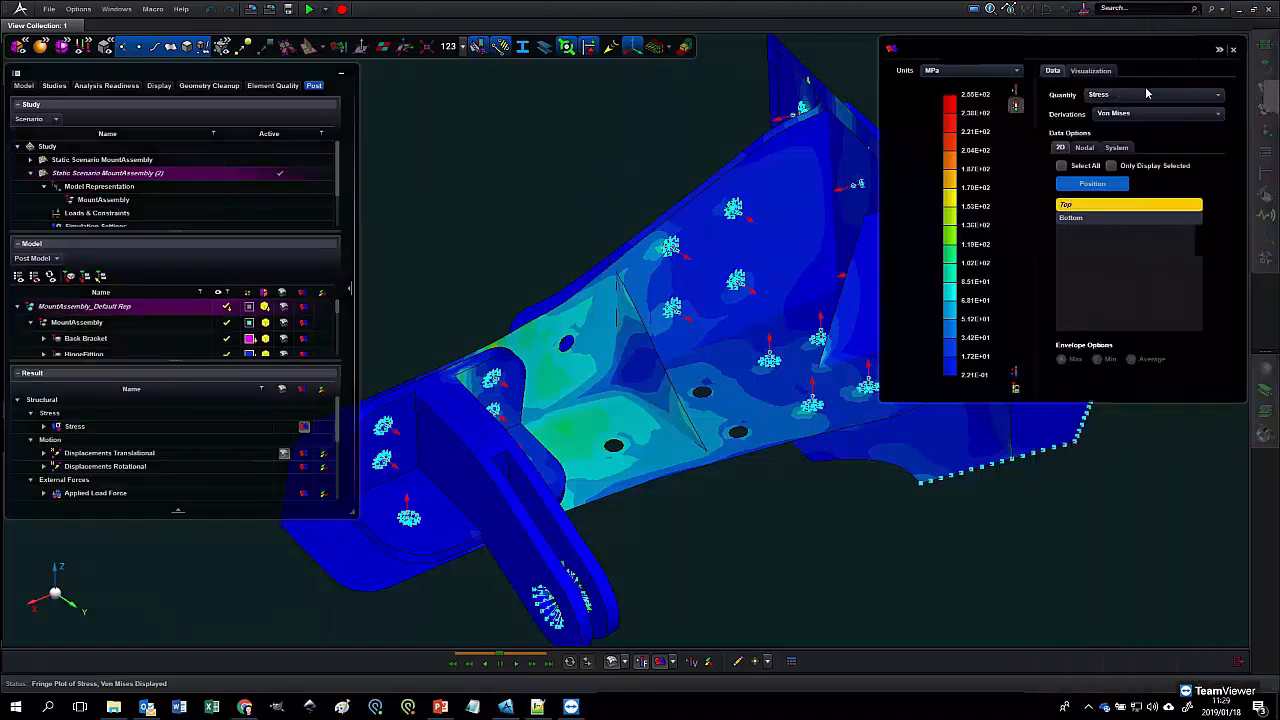
pyautogui.click(1148, 96)
pyautogui.click(1148, 97)
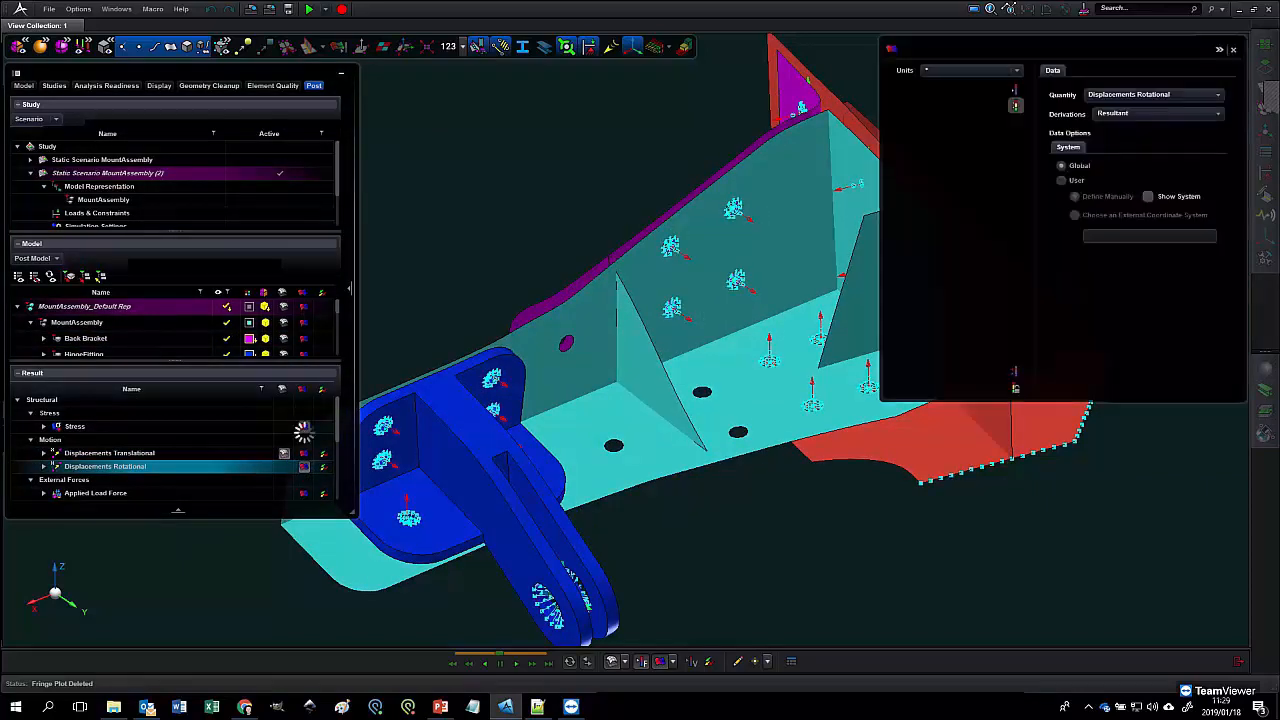
pyautogui.click(303, 428)
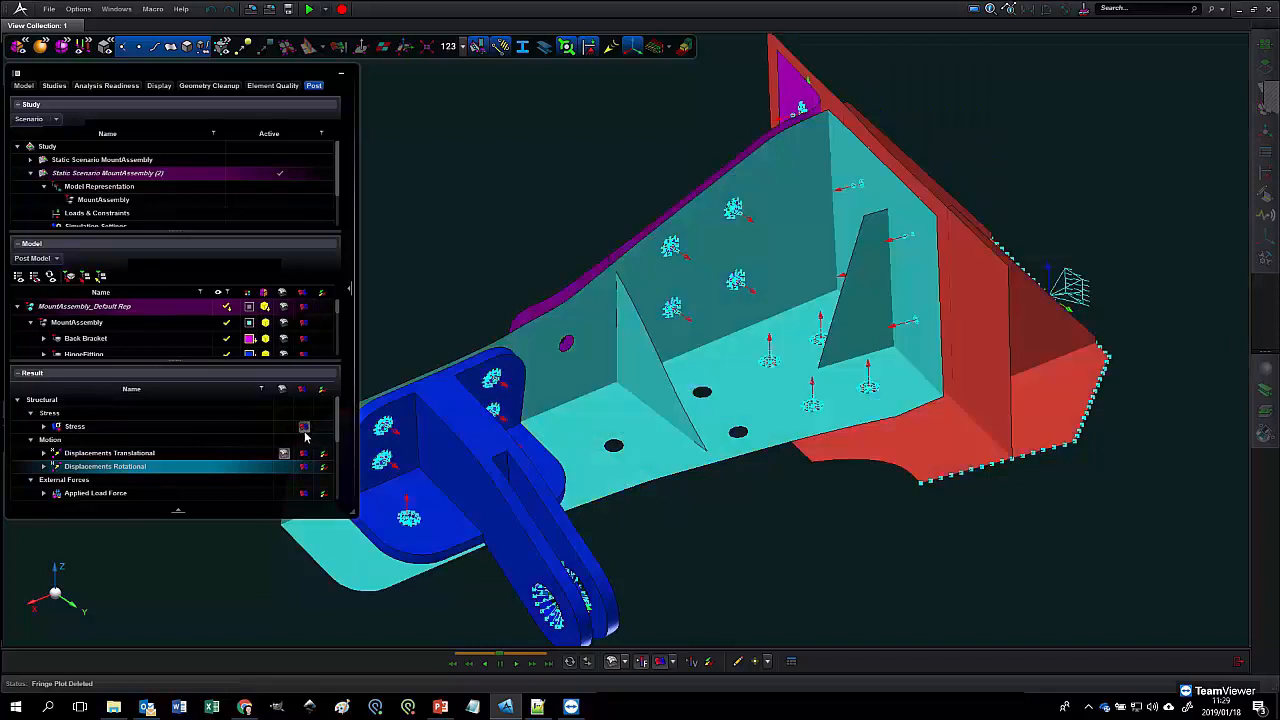
pyautogui.click(304, 428)
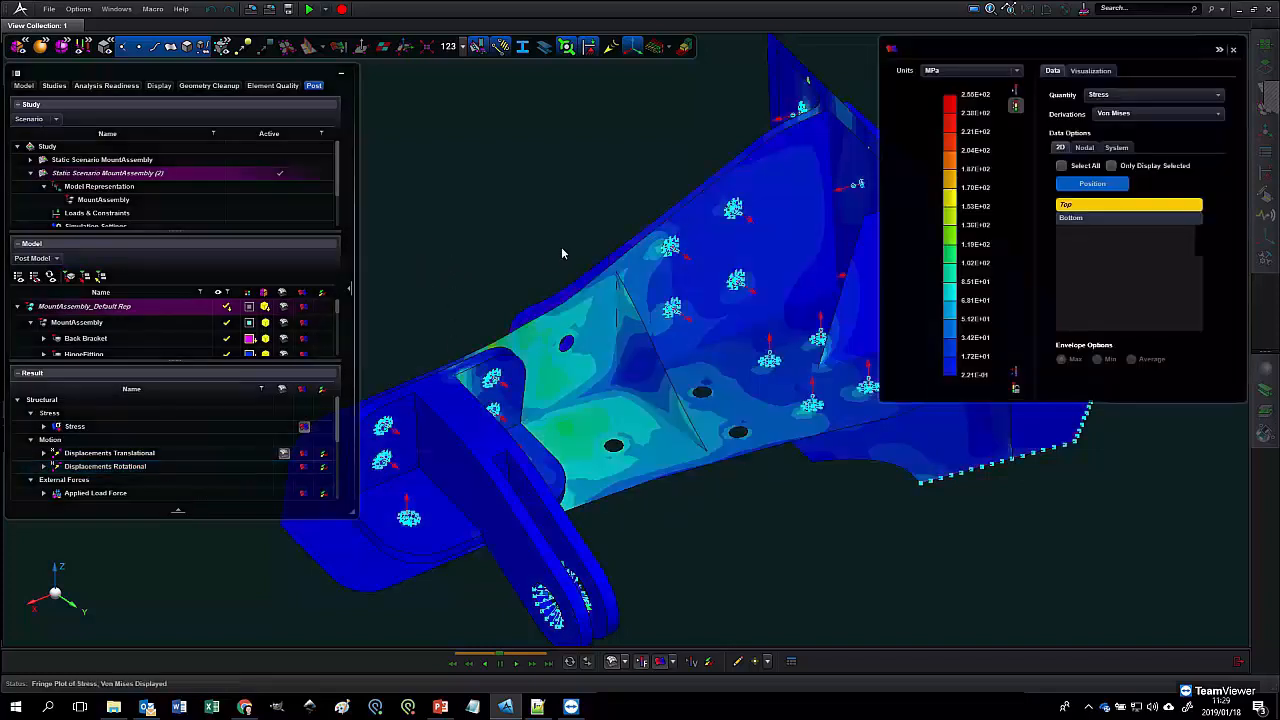
# - Reduce the fringe settings to the colour legend and label a node's ID on the bracket with the Probe tool
pyautogui.moveTo(507, 250); pyautogui.dragTo(534, 245, button='middle')
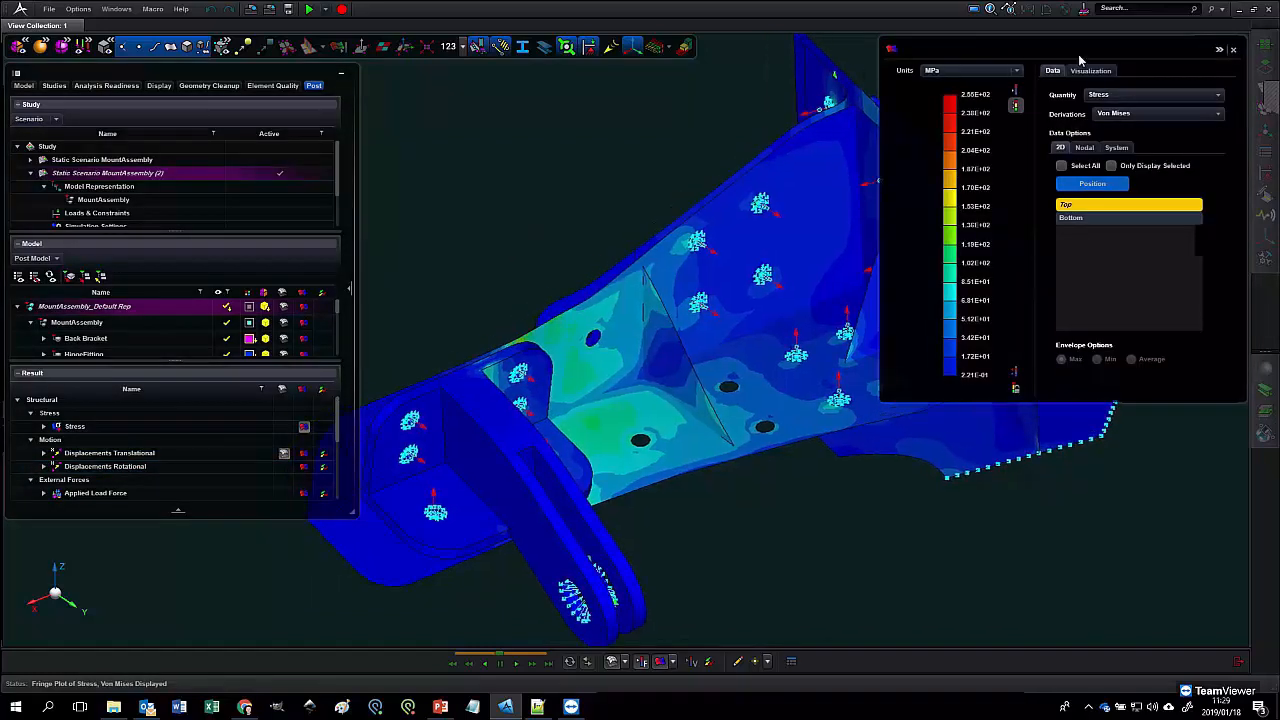
pyautogui.click(1219, 50)
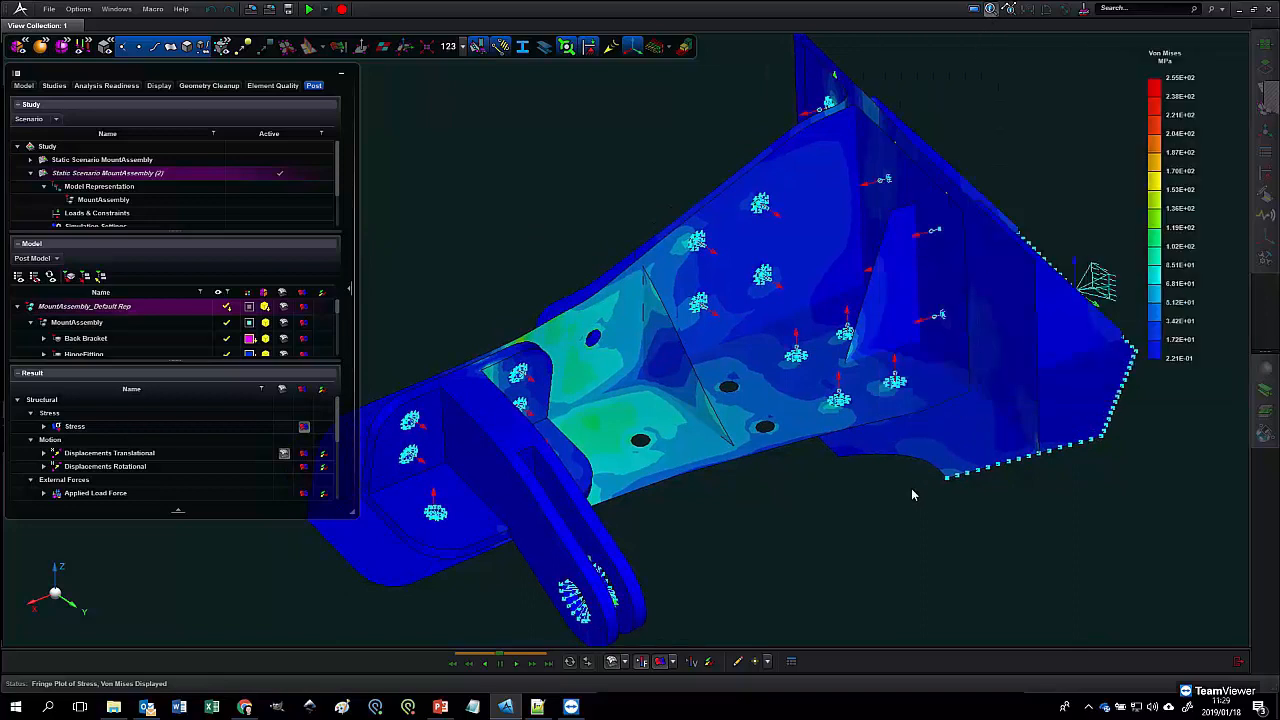
pyautogui.moveTo(1139, 91)
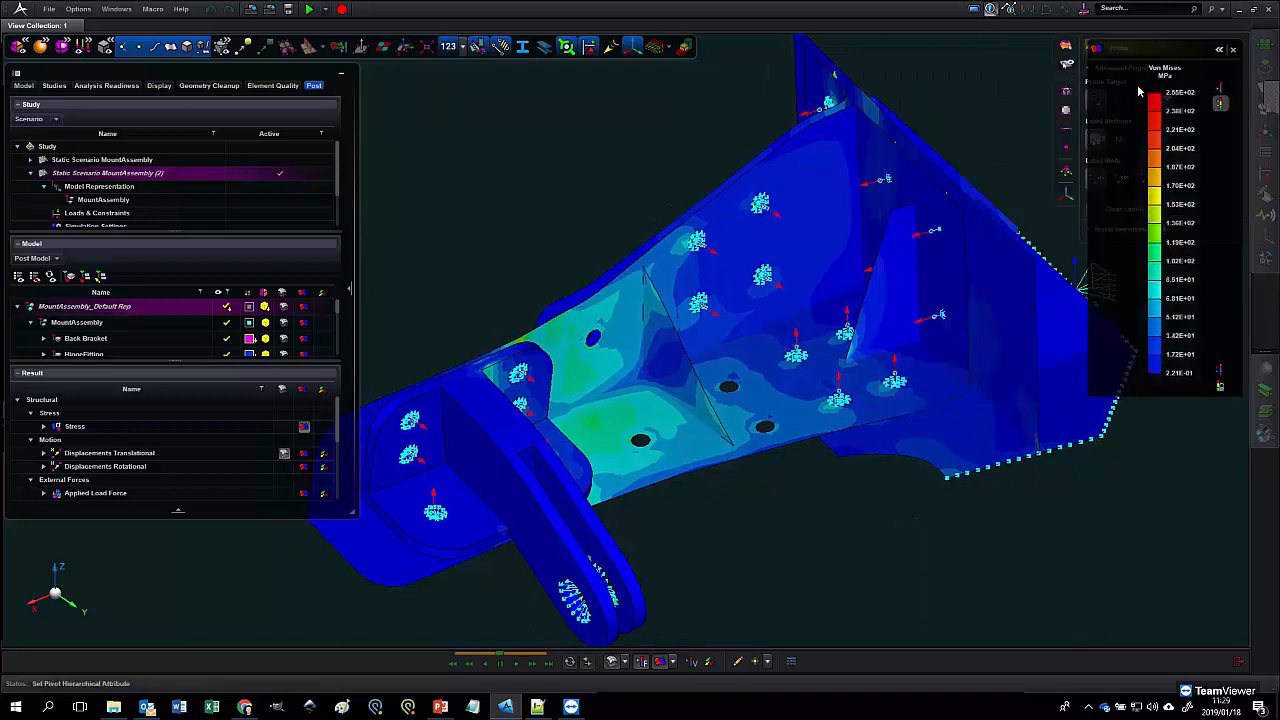
pyautogui.click(1216, 48)
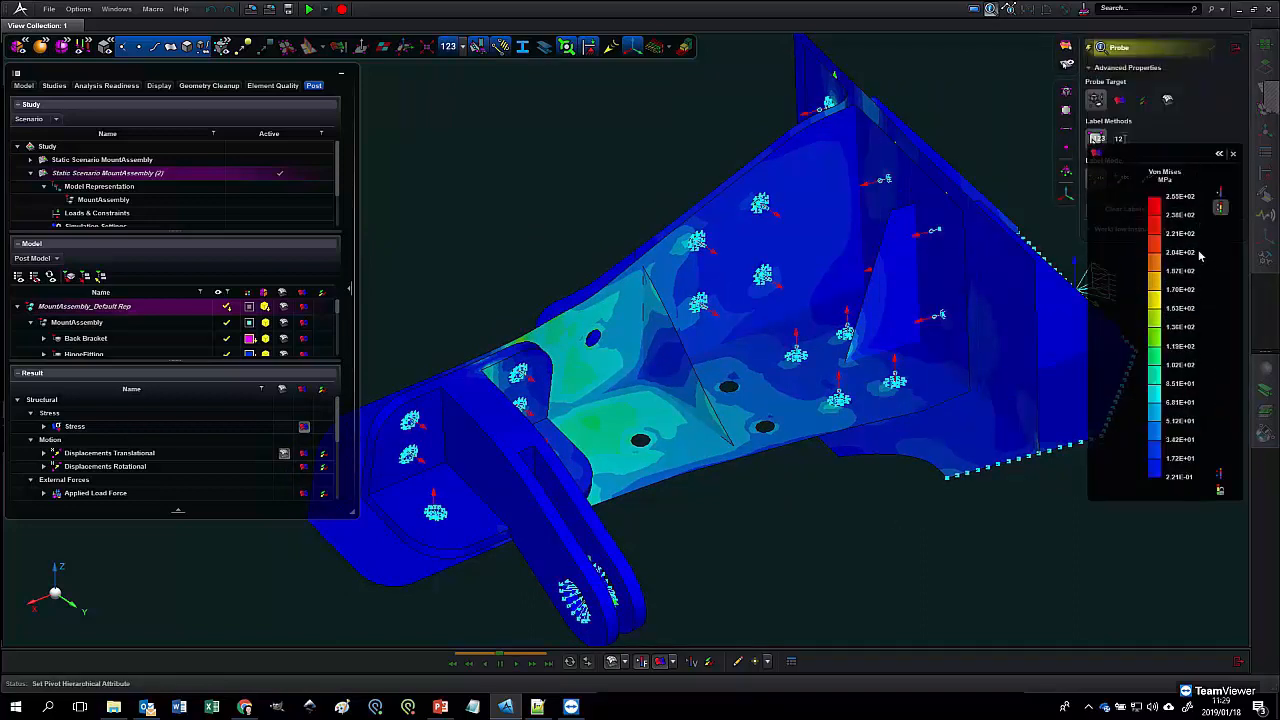
pyautogui.click(899, 298)
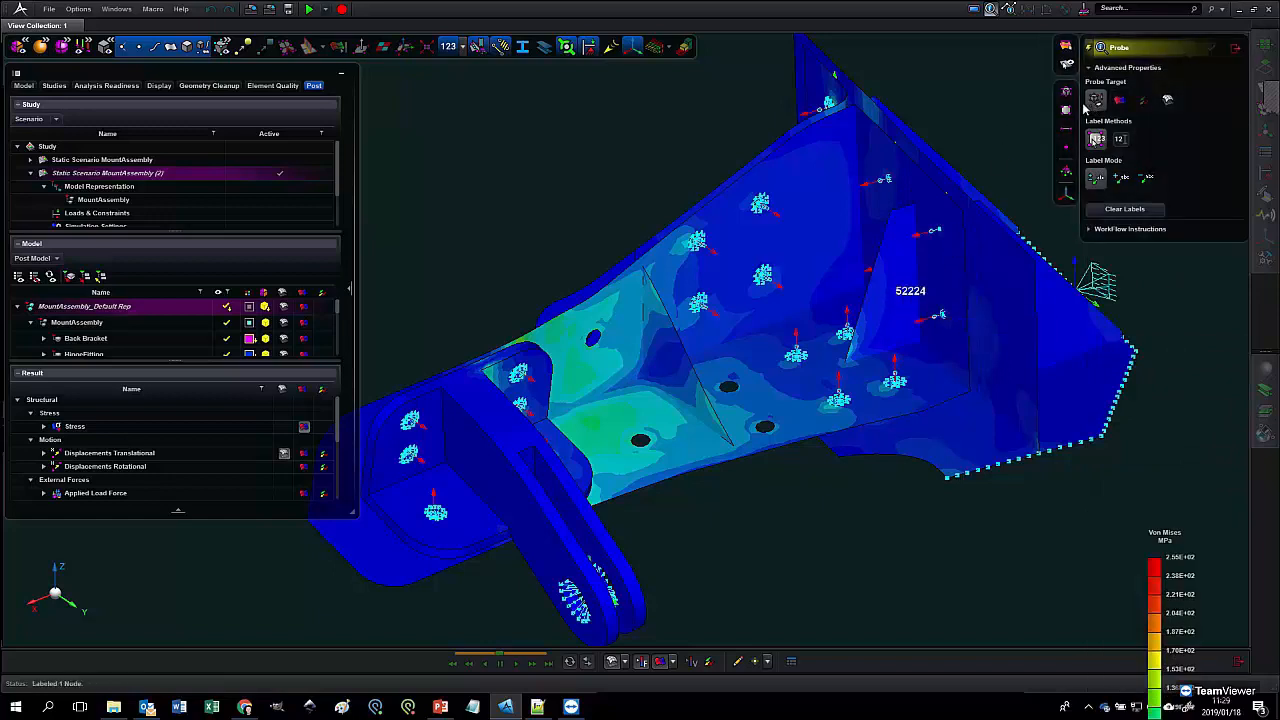
# - Set the probe to label fringe values and render MountAssembly_Default Rep as shaded with element edges
pyautogui.click(1119, 101)
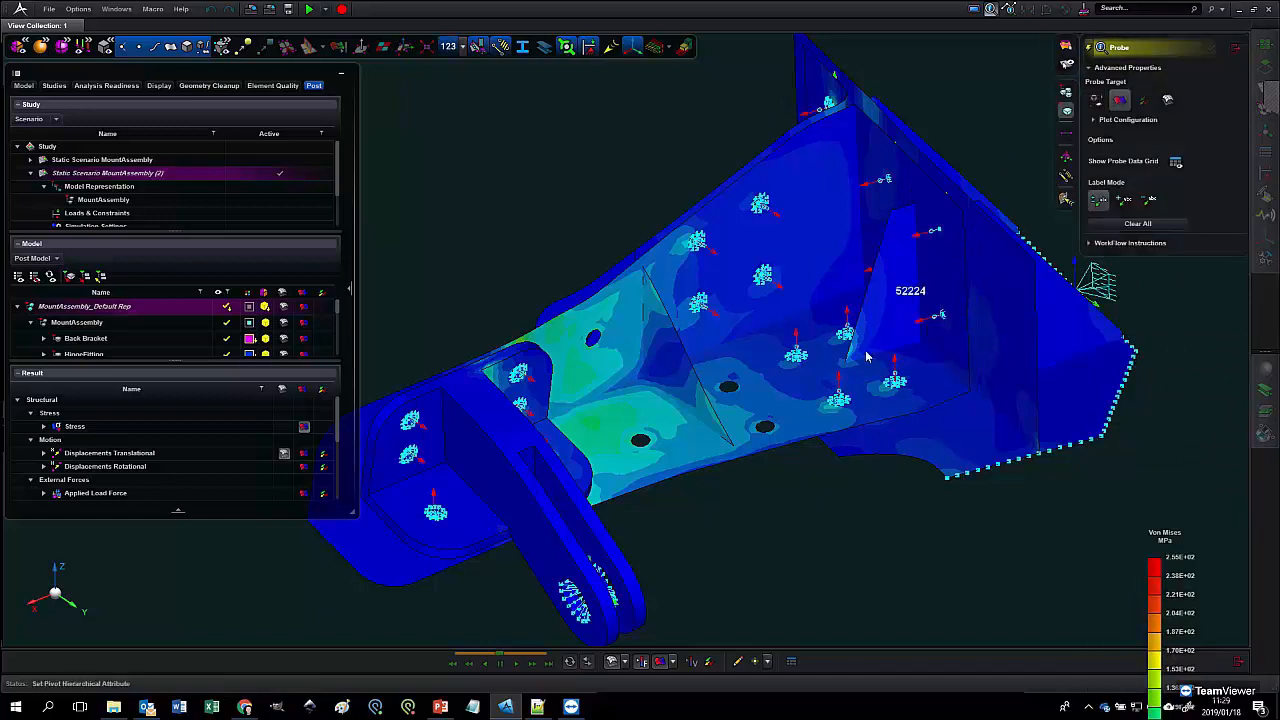
pyautogui.scroll(5, 804, 412)
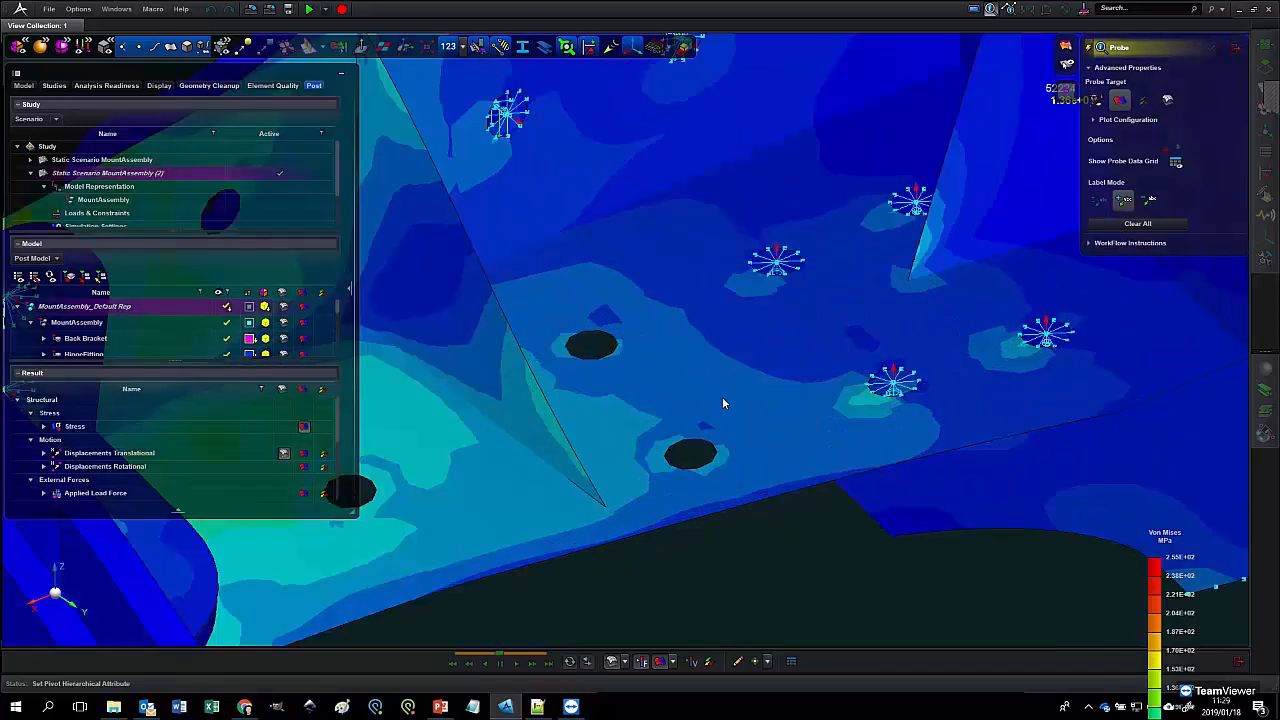
pyautogui.moveTo(722, 415); pyautogui.dragTo(742, 389, button='middle')
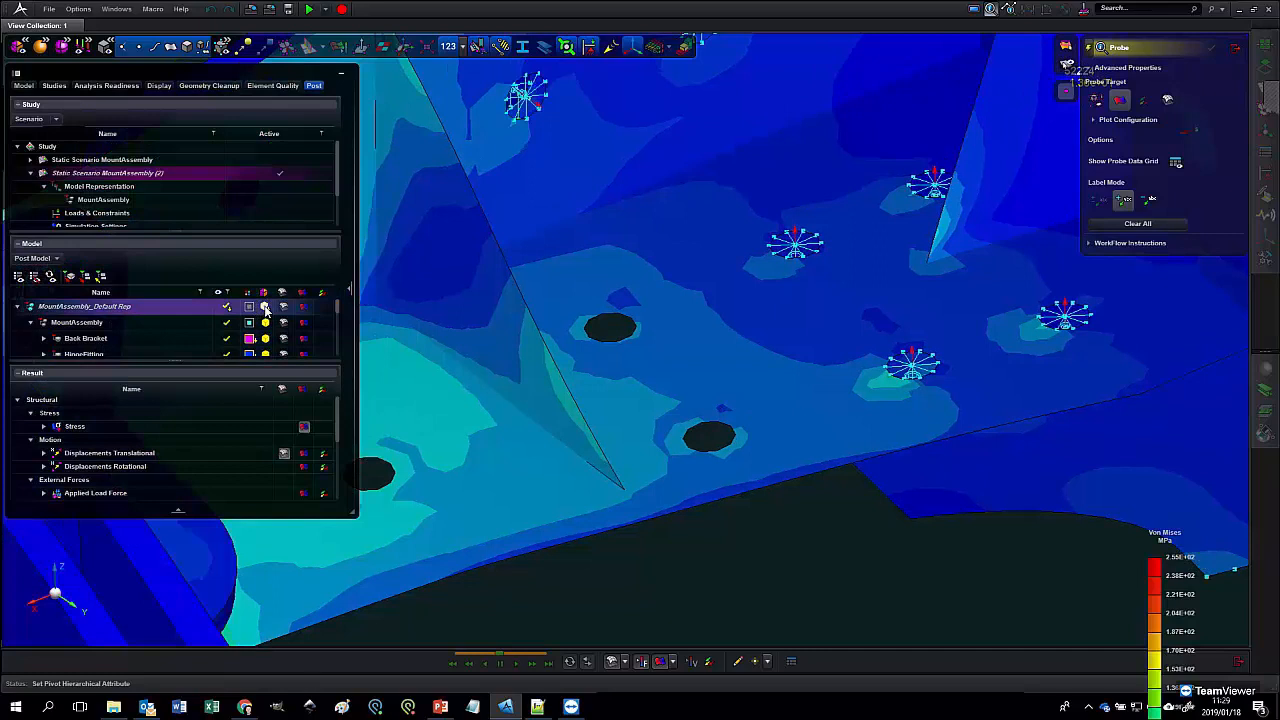
pyautogui.click(265, 307)
pyautogui.click(358, 354)
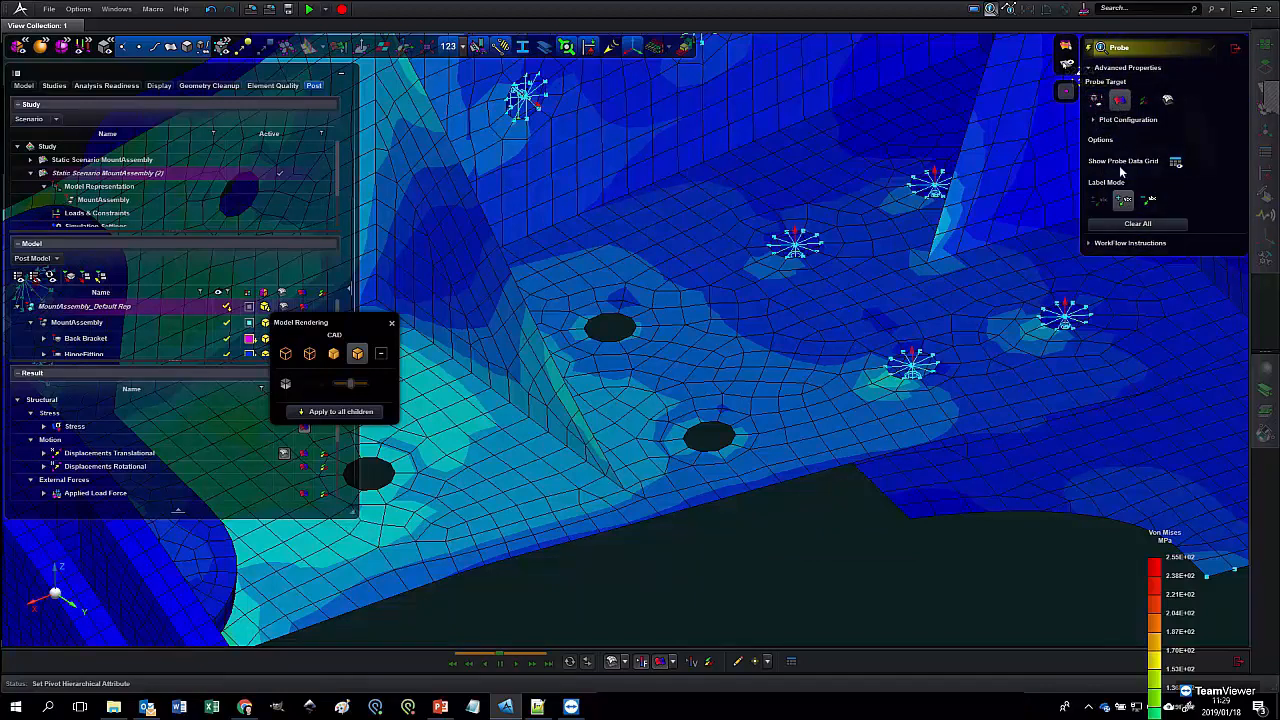
# - Probe the Von Mises stress at several single nodes between the base plate's holes and at a group of nodes beside the lower hole
pyautogui.click(738, 336)
pyautogui.scroll(4, 738, 336)
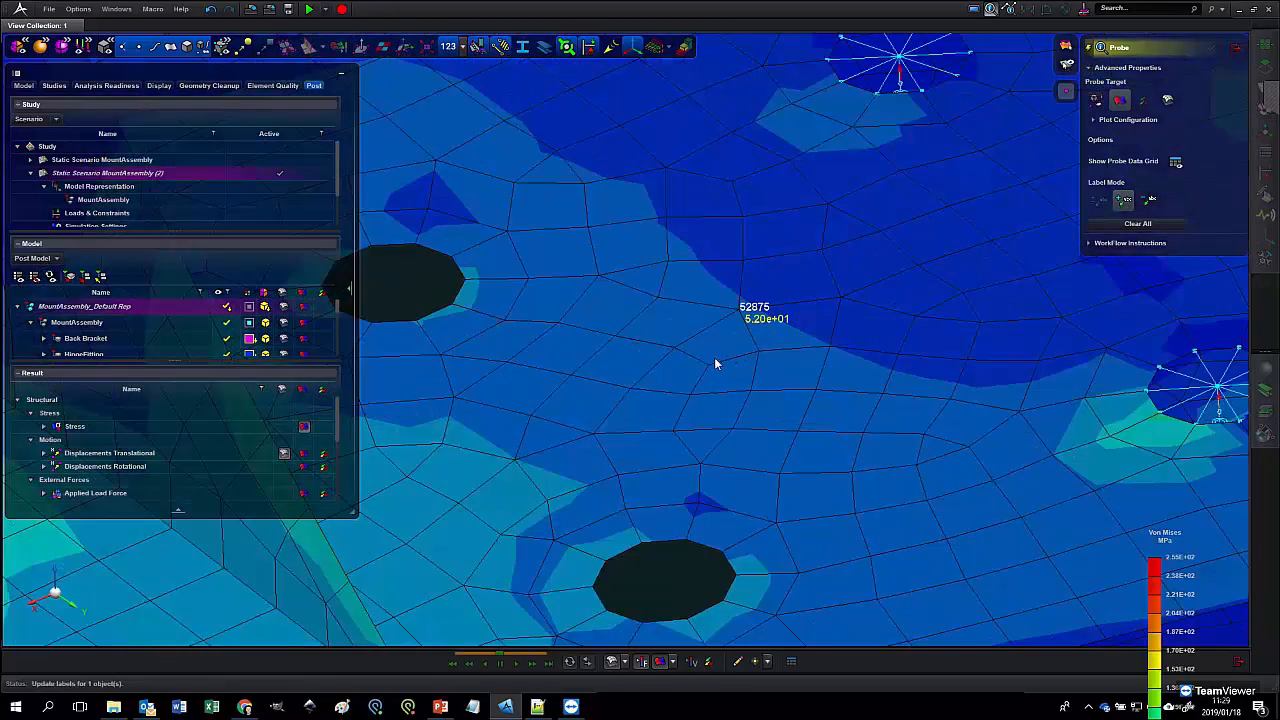
pyautogui.click(709, 365)
pyautogui.click(574, 375)
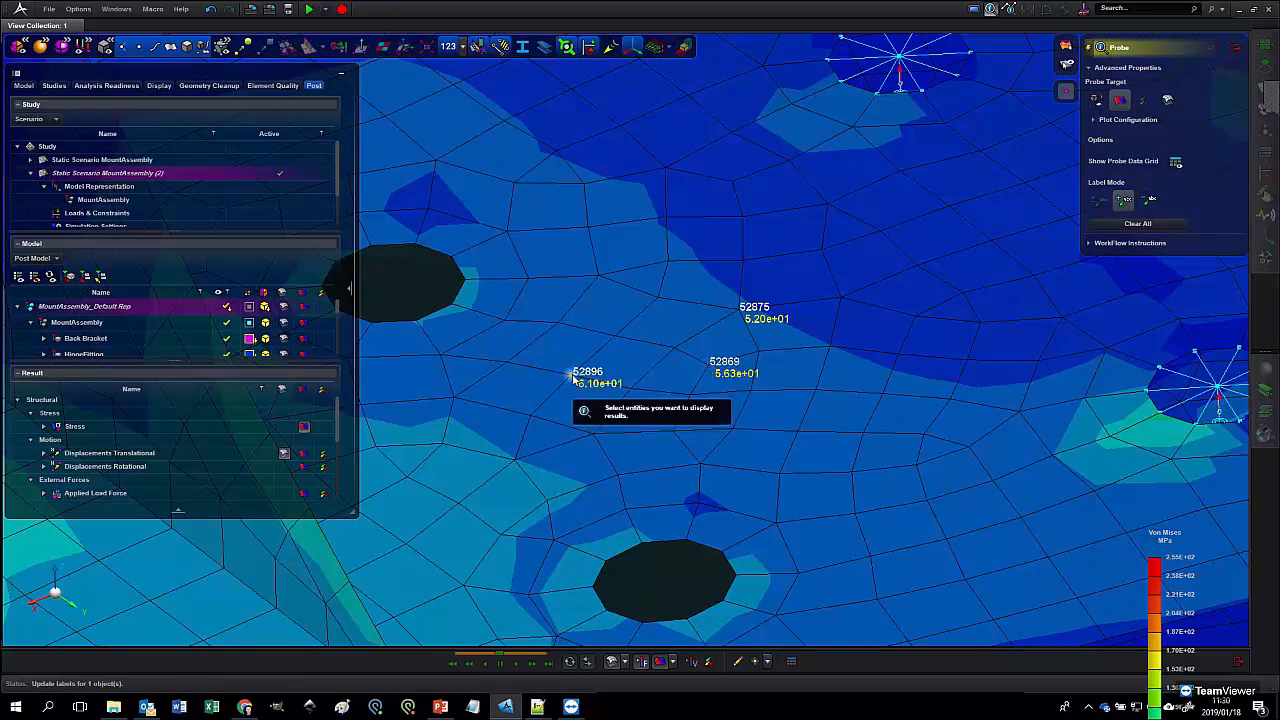
pyautogui.click(455, 397)
pyautogui.click(508, 362)
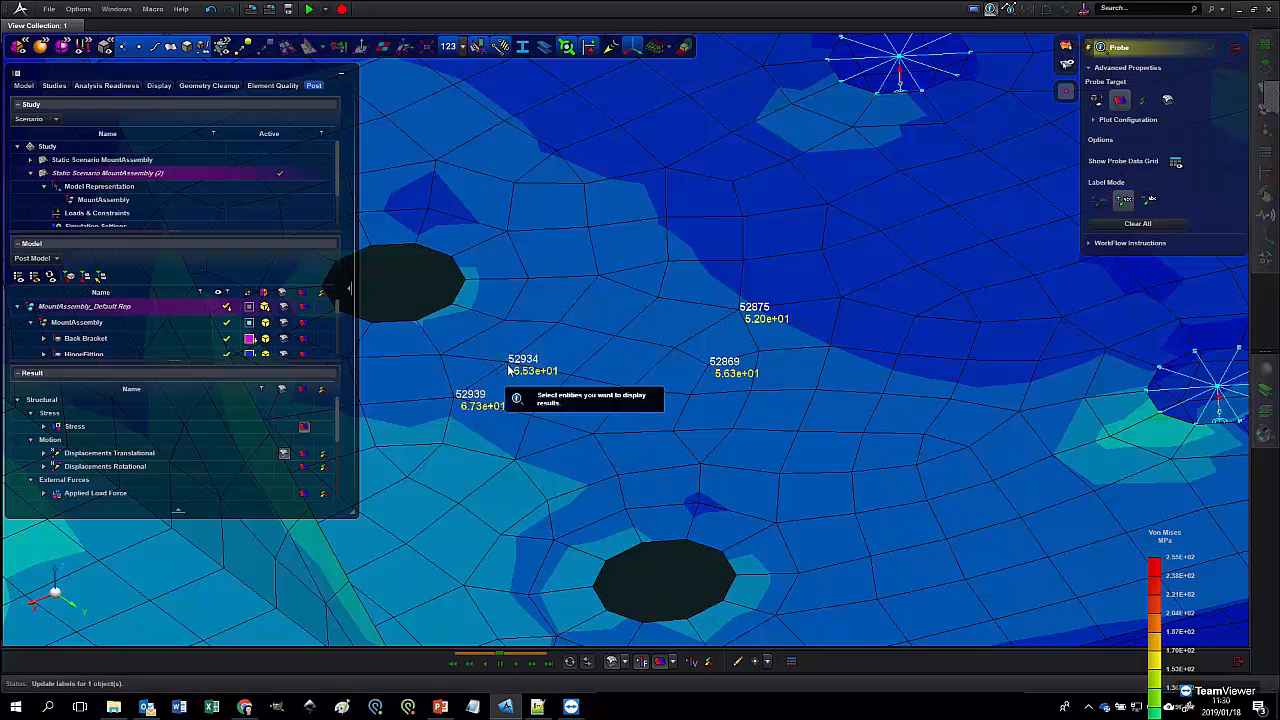
pyautogui.click(532, 418)
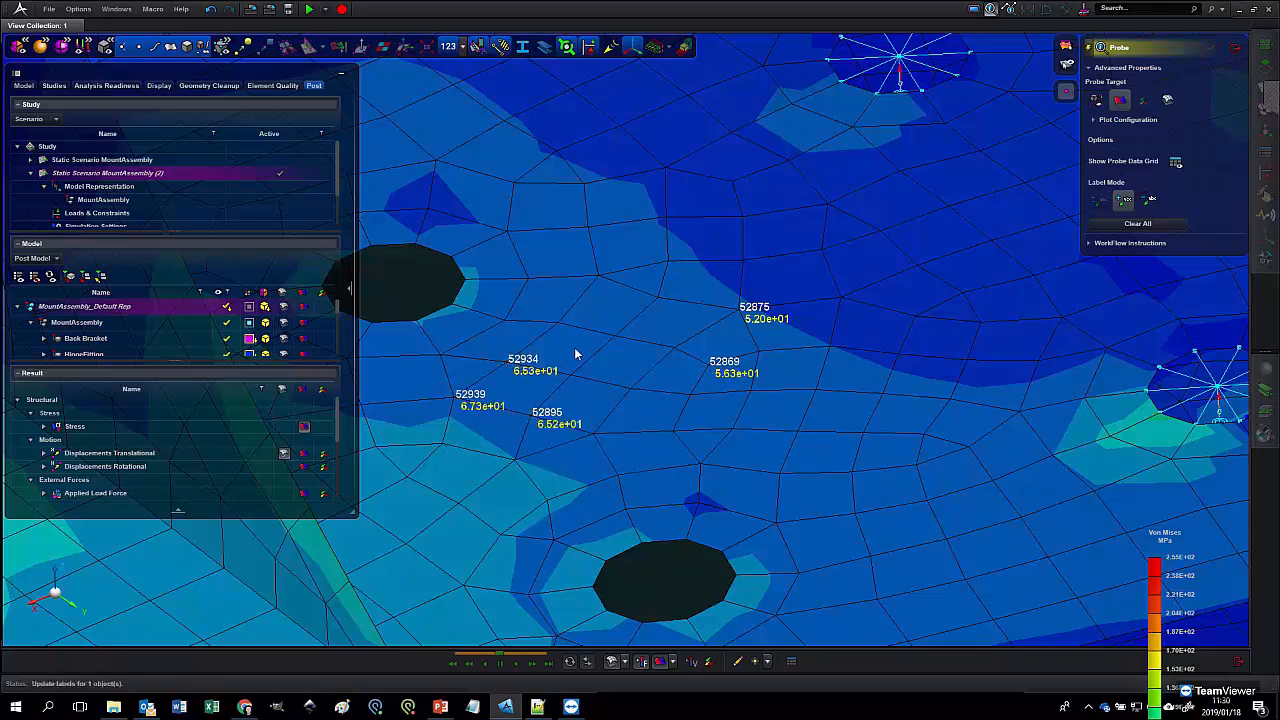
pyautogui.click(629, 387)
pyautogui.moveTo(837, 540); pyautogui.dragTo(876, 546)
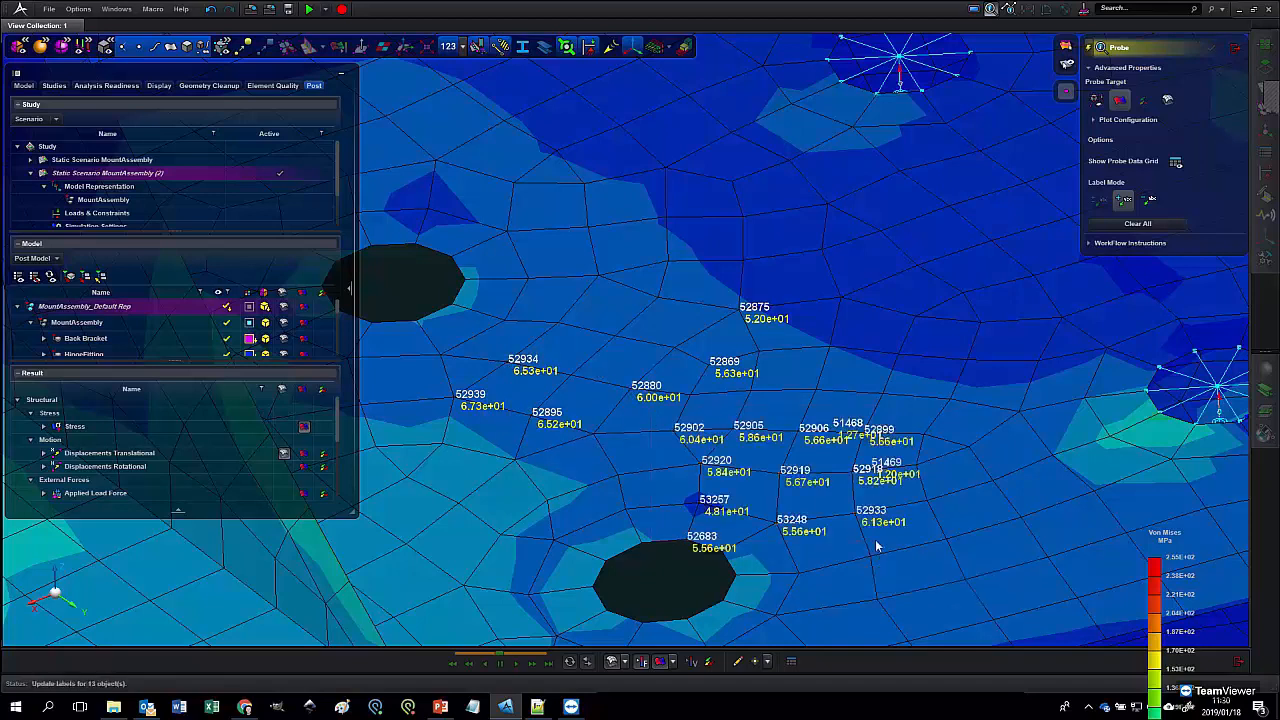
# - Show the probed nodes in the data grid sorted ascending by Response Value, and open its CSV export without saving
pyautogui.click(1177, 164)
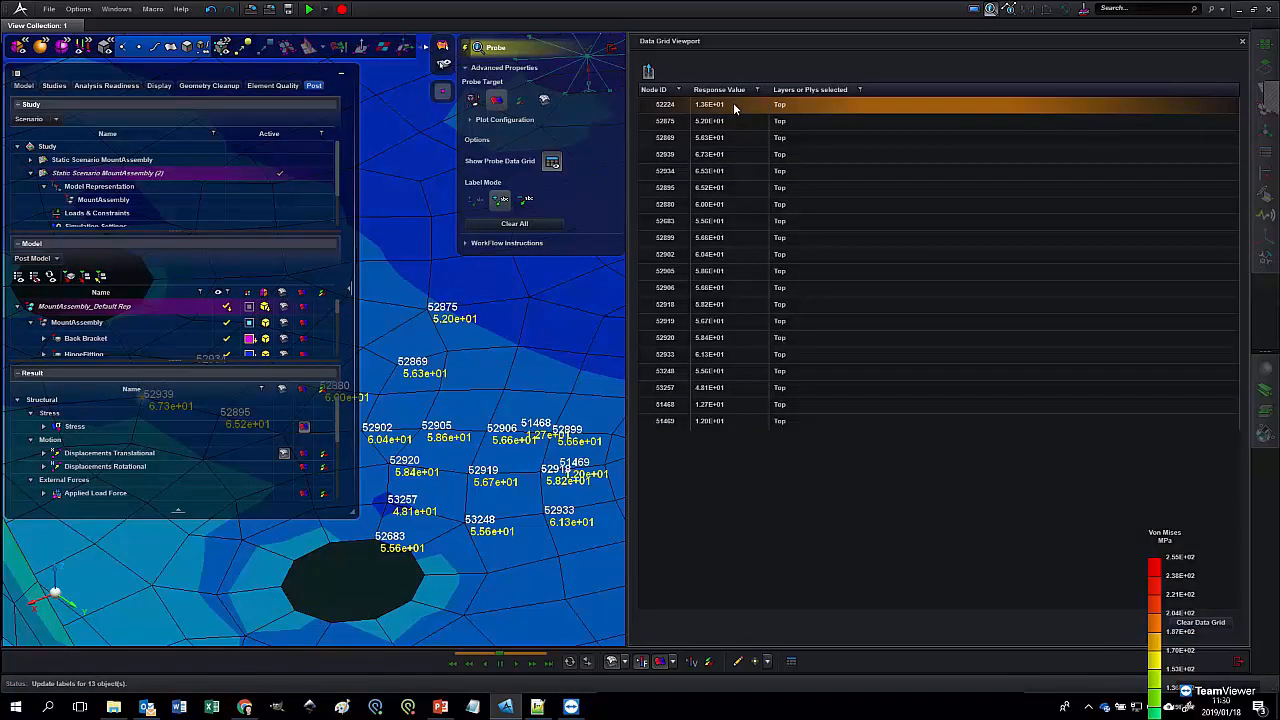
pyautogui.click(719, 89)
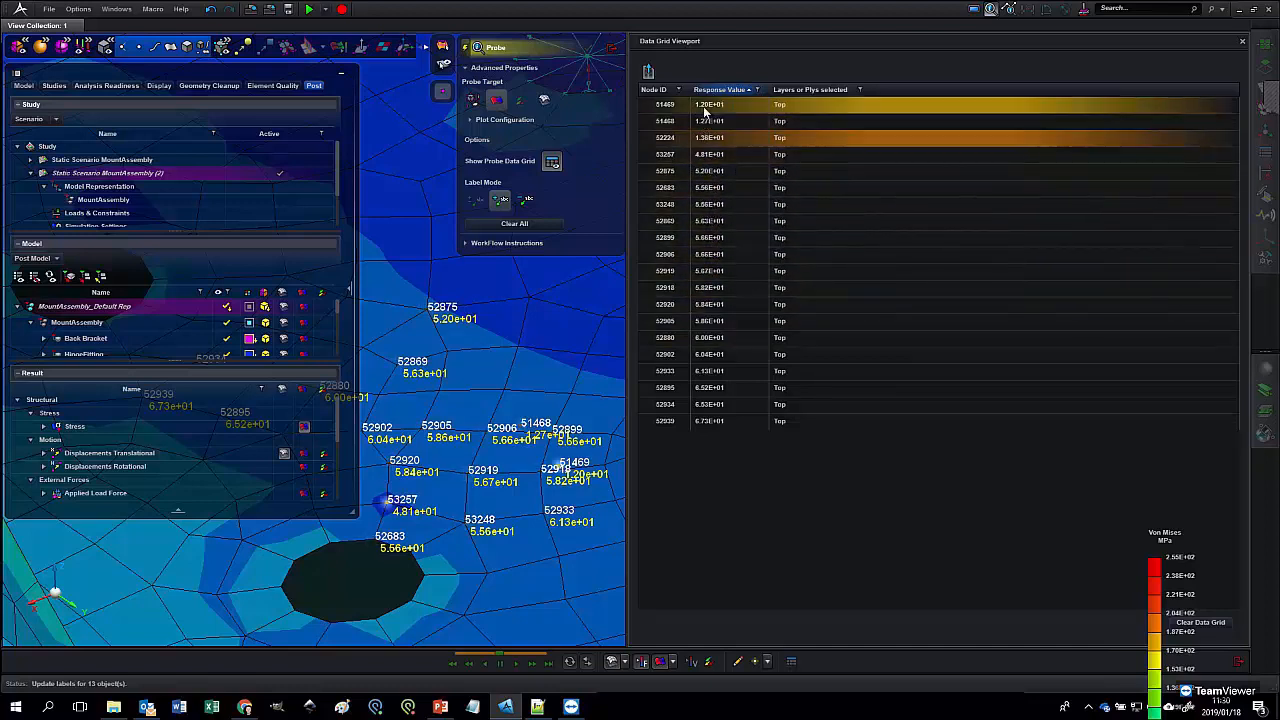
pyautogui.click(650, 71)
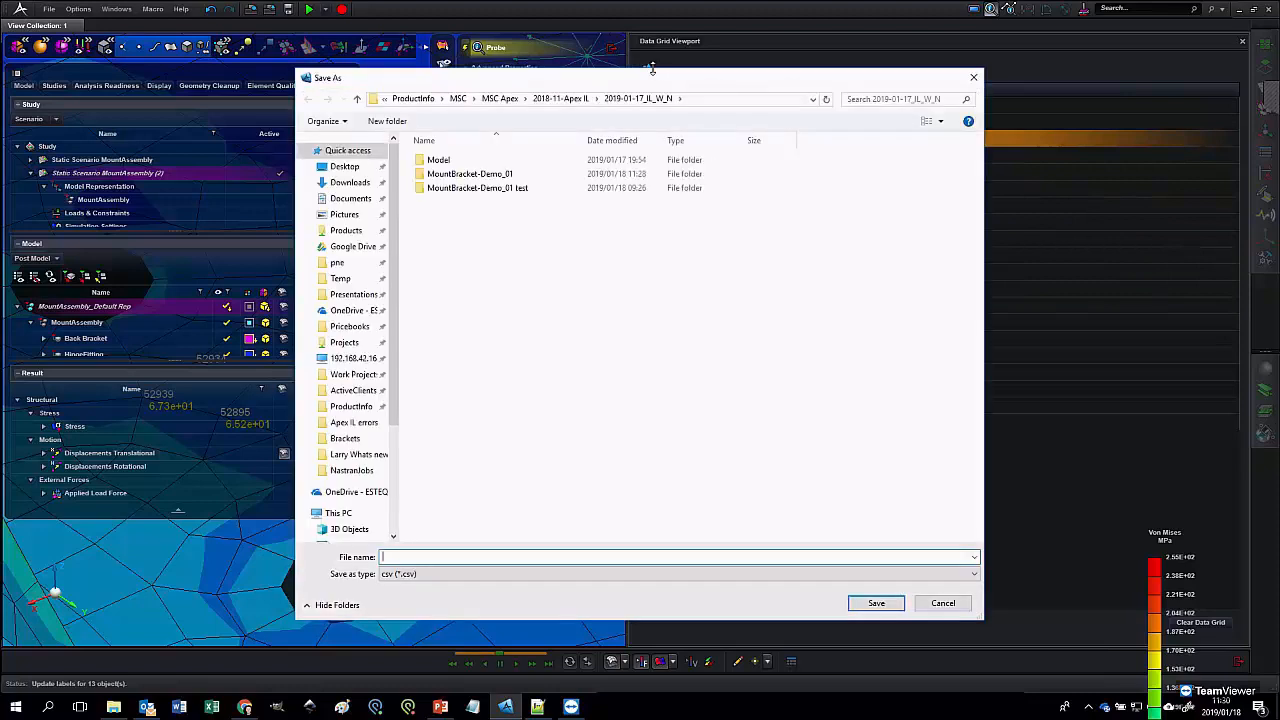
pyautogui.click(943, 603)
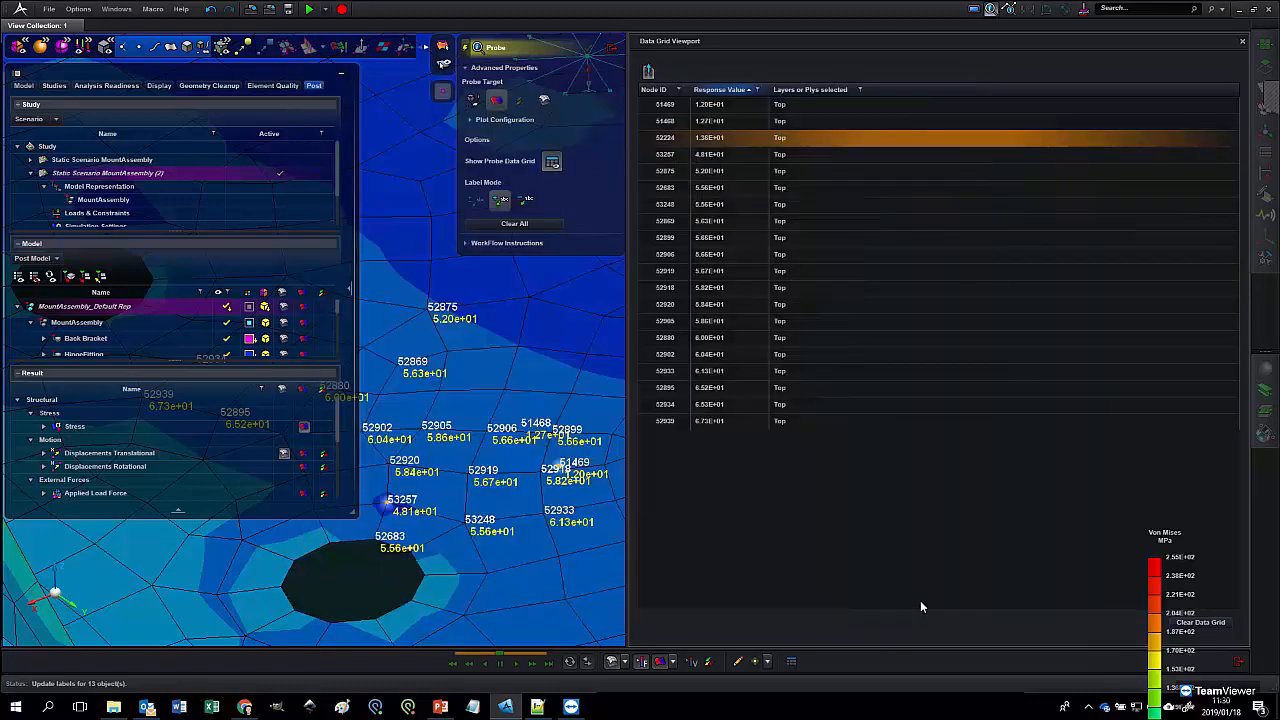
# - Clear the probed plot and redisplay the Von Mises stress fringe with element edges on MountAssembly_Default Rep
pyautogui.click(1241, 665)
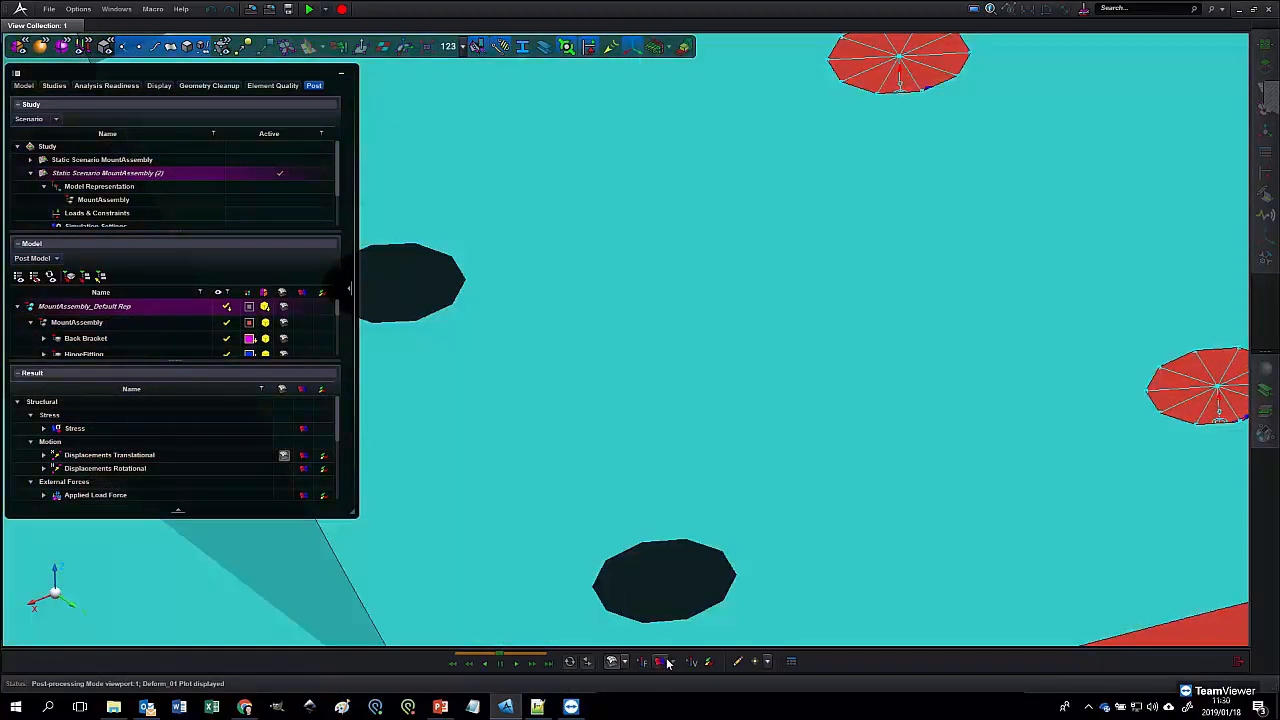
pyautogui.click(668, 662)
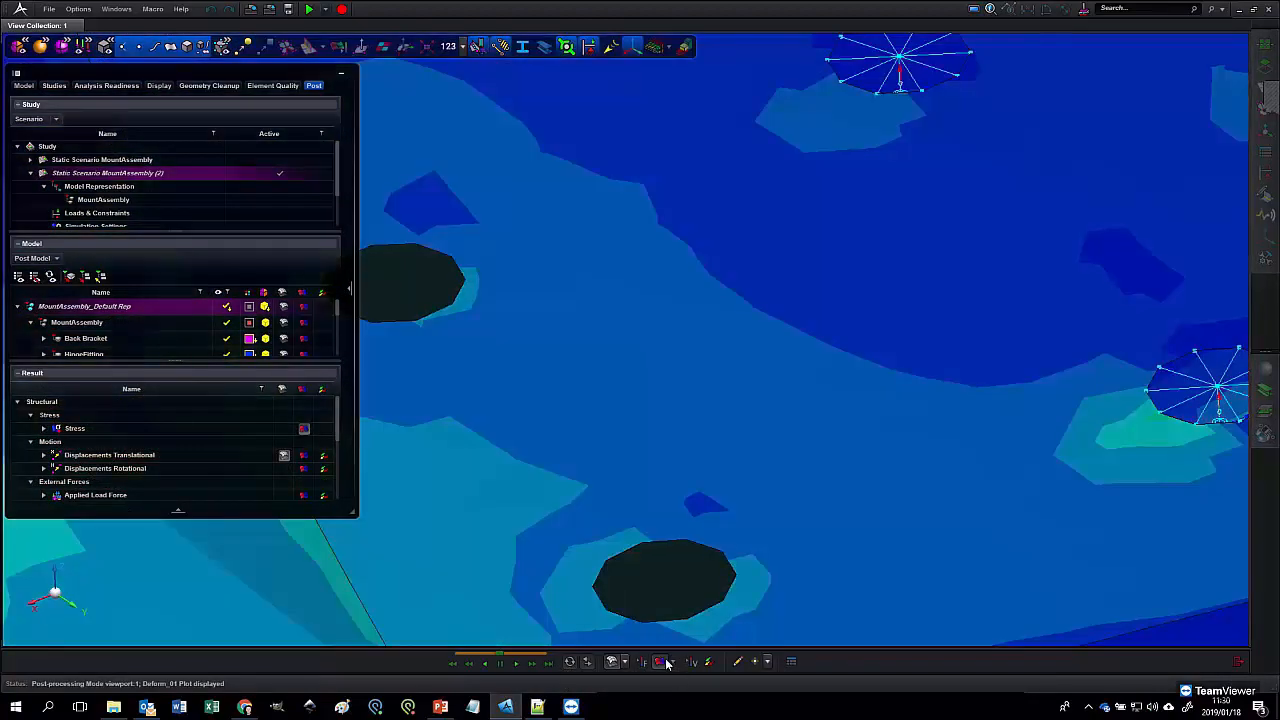
pyautogui.click(264, 306)
pyautogui.click(266, 307)
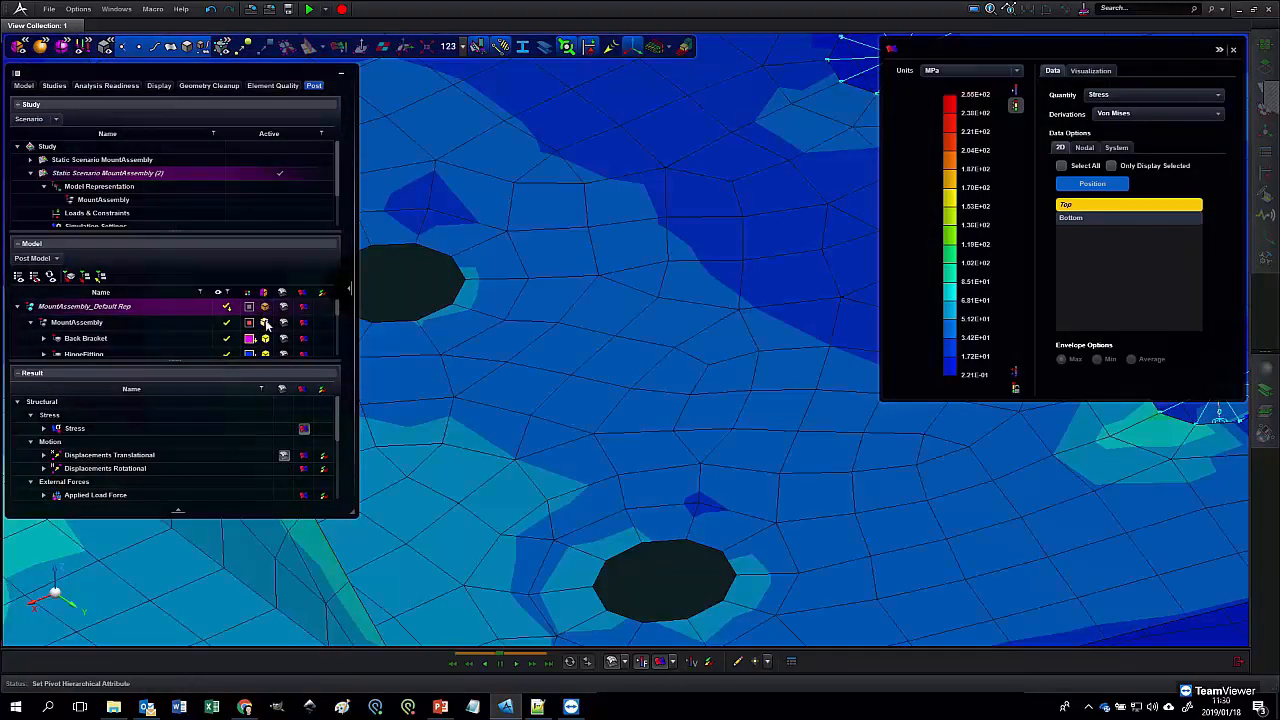
# - Label one 2D element beside the base plate's hole with its ID and probe the Von Mises fringe values of neighbouring elements
pyautogui.click(266, 324)
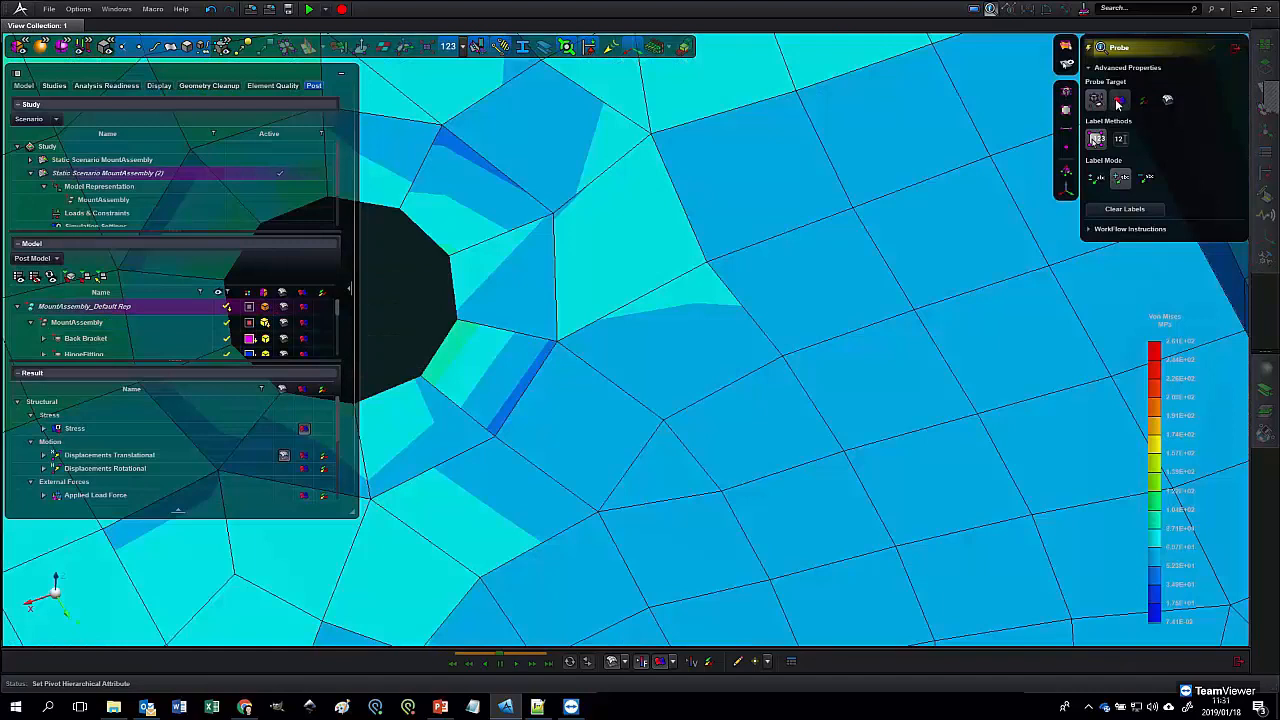
pyautogui.click(698, 302)
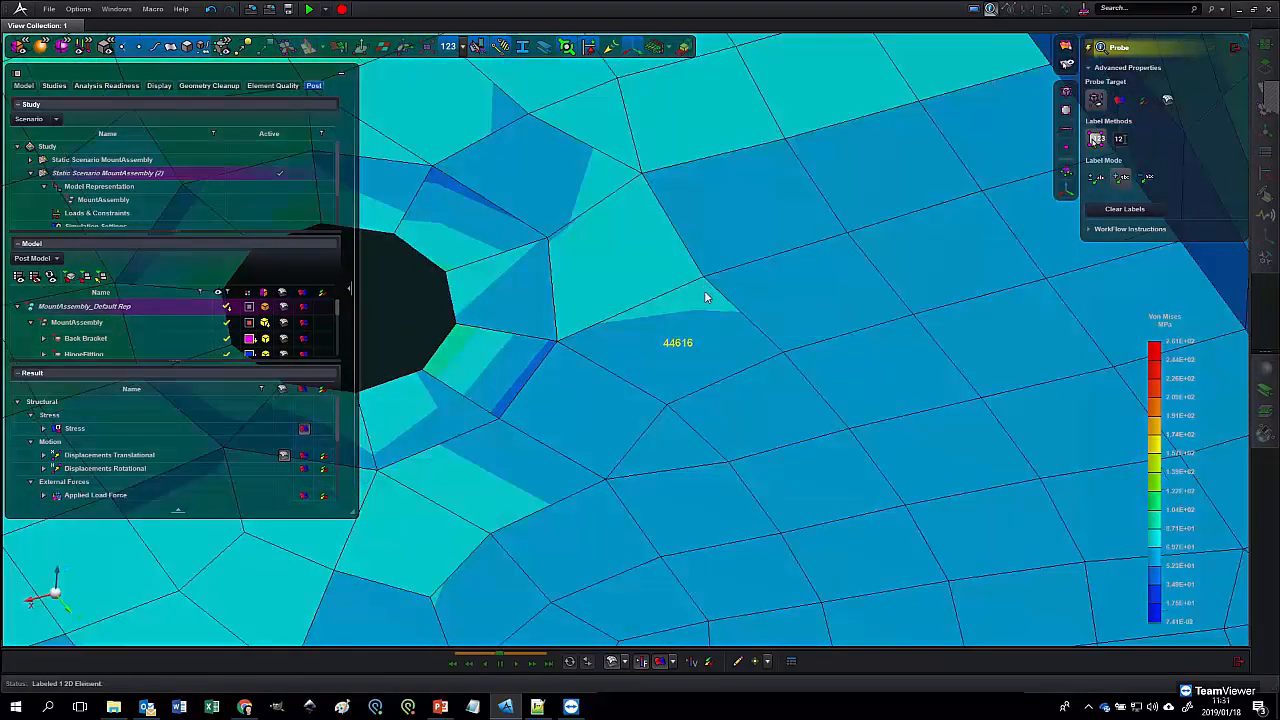
pyautogui.click(1119, 100)
pyautogui.click(853, 279)
pyautogui.click(790, 211)
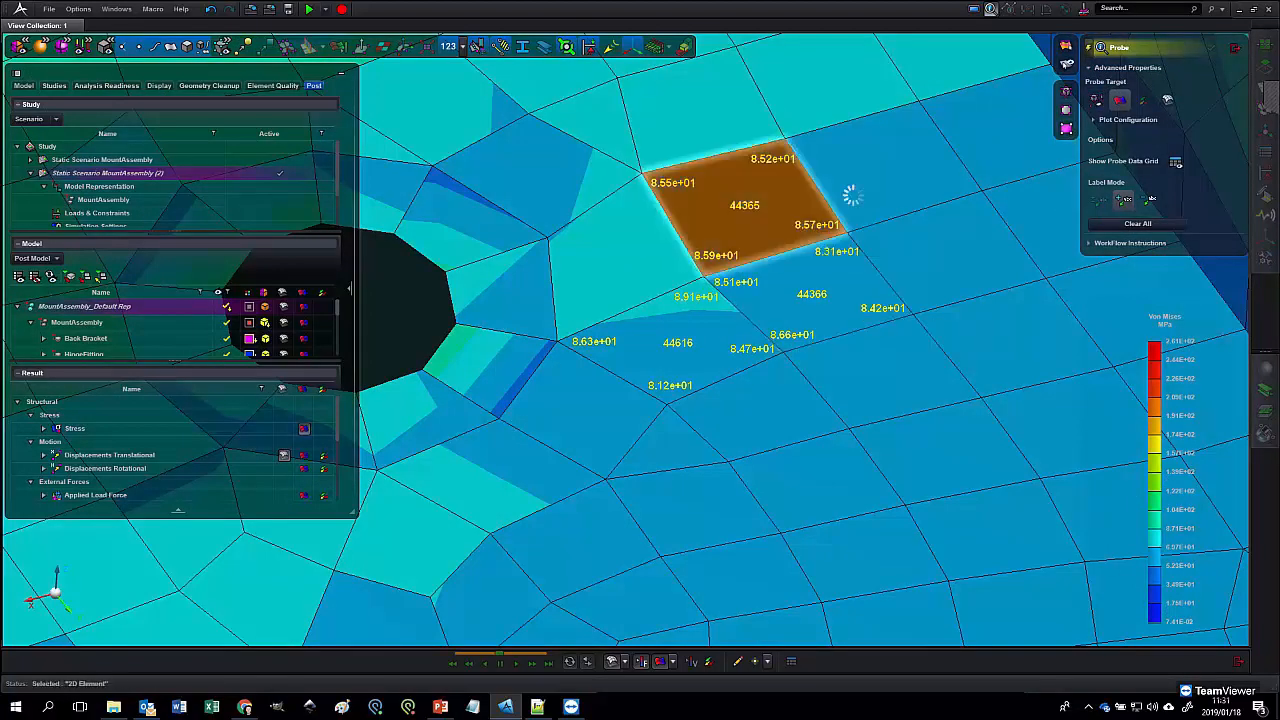
pyautogui.click(678, 262)
pyautogui.scroll(2, 678, 262)
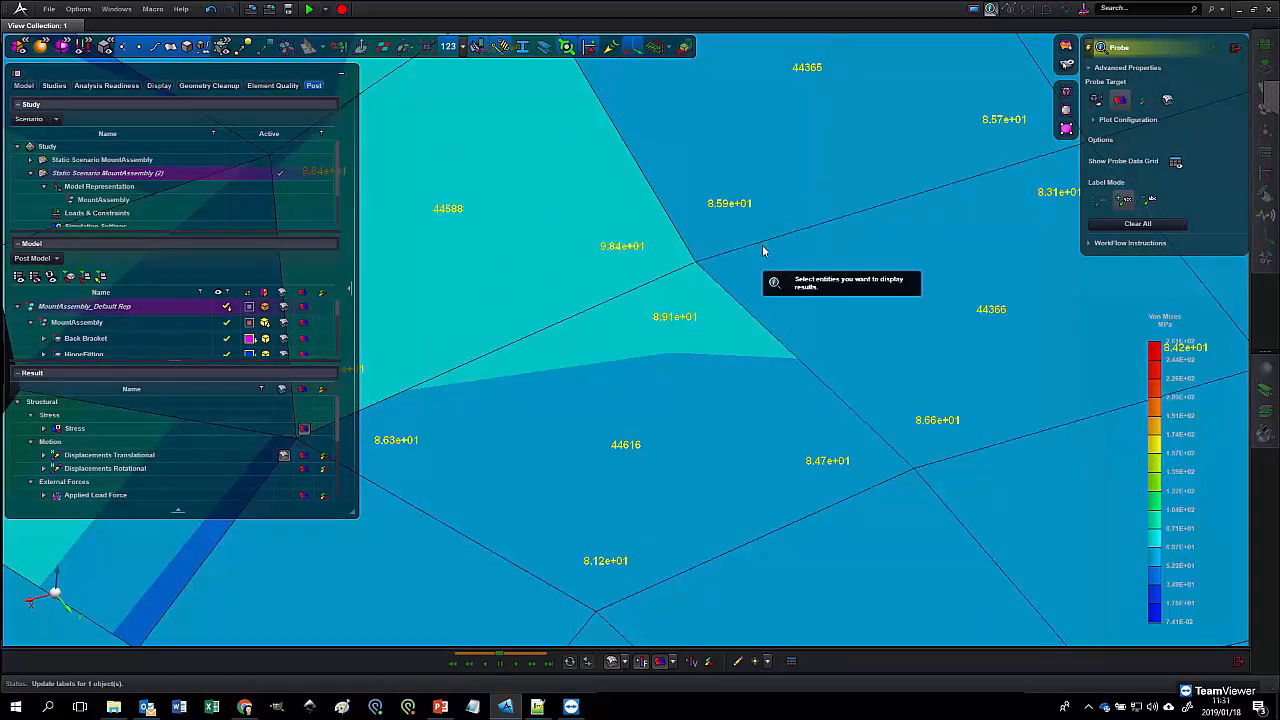
# - Show the probed elements' results in the data grid and clear the fringe plot
pyautogui.scroll(-2, 766, 265)
pyautogui.moveTo(808, 224); pyautogui.dragTo(774, 296, button='middle')
pyautogui.scroll(-4, 774, 289)
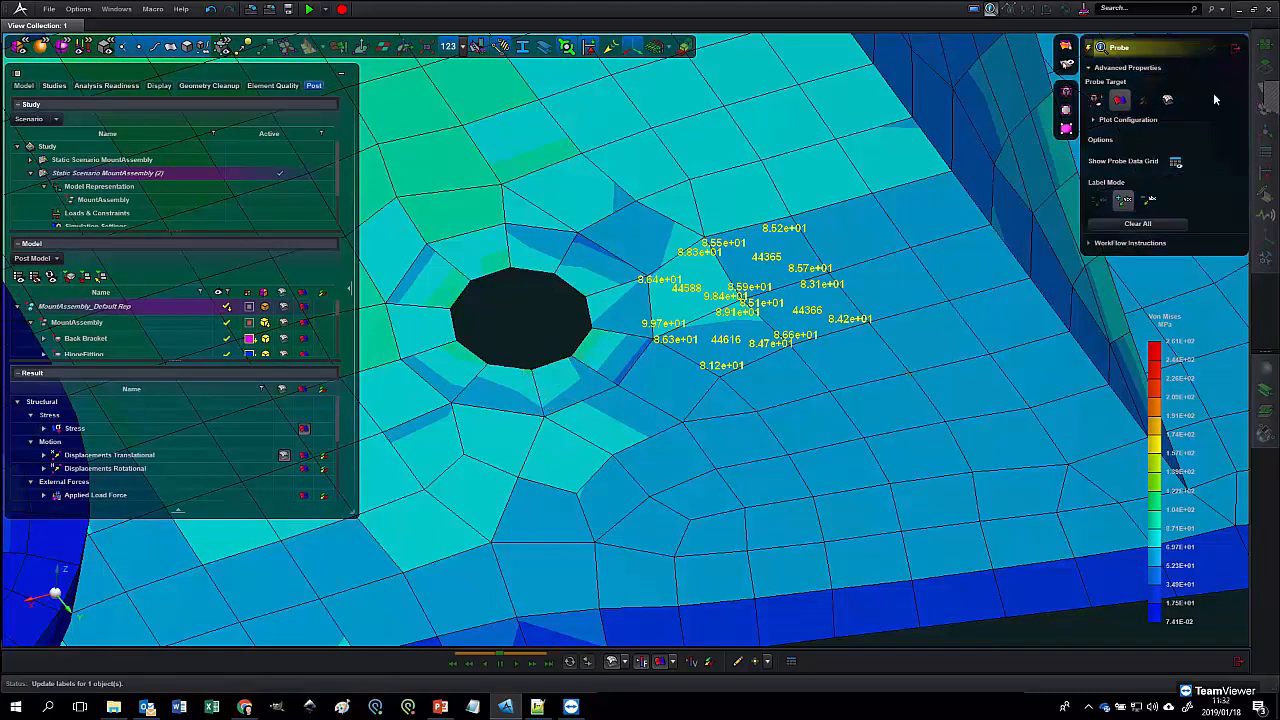
pyautogui.click(1170, 163)
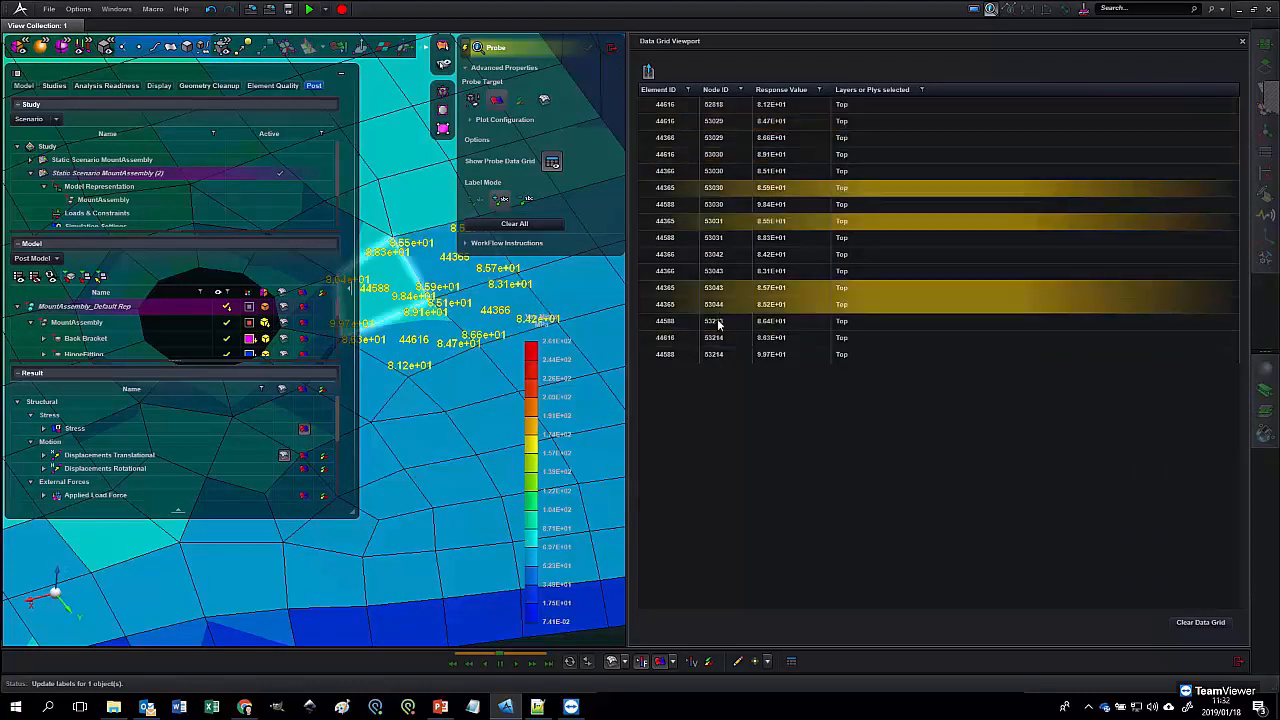
pyautogui.click(1237, 663)
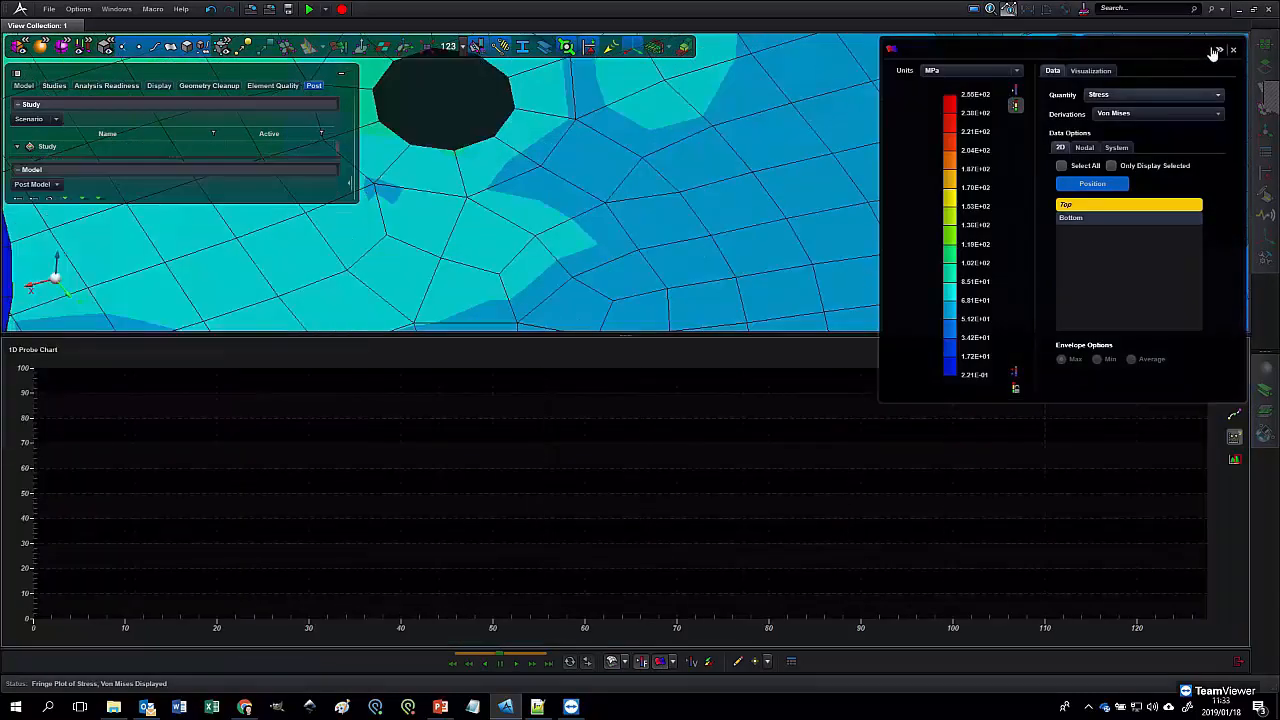
# - Create a 1D Von Mises stress probe path through three consecutive nodes on the plate beside the hole
pyautogui.click(1219, 50)
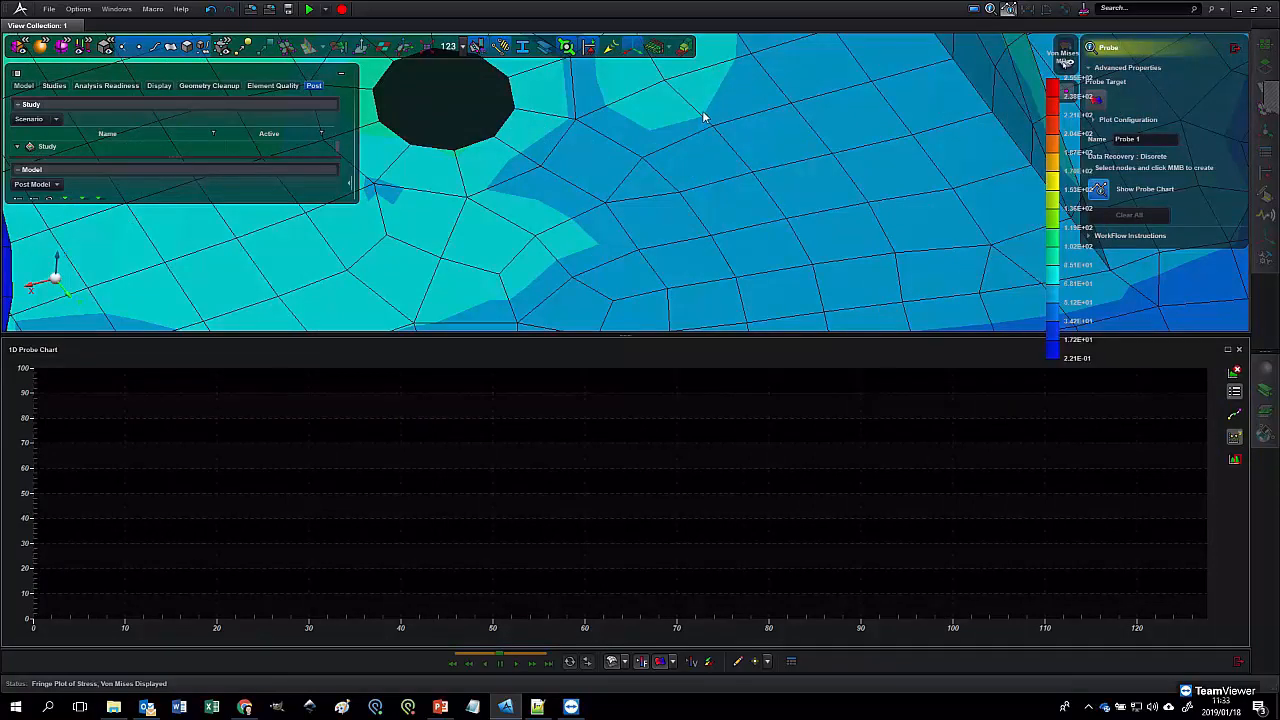
pyautogui.click(753, 173)
pyautogui.middleClick(928, 211)
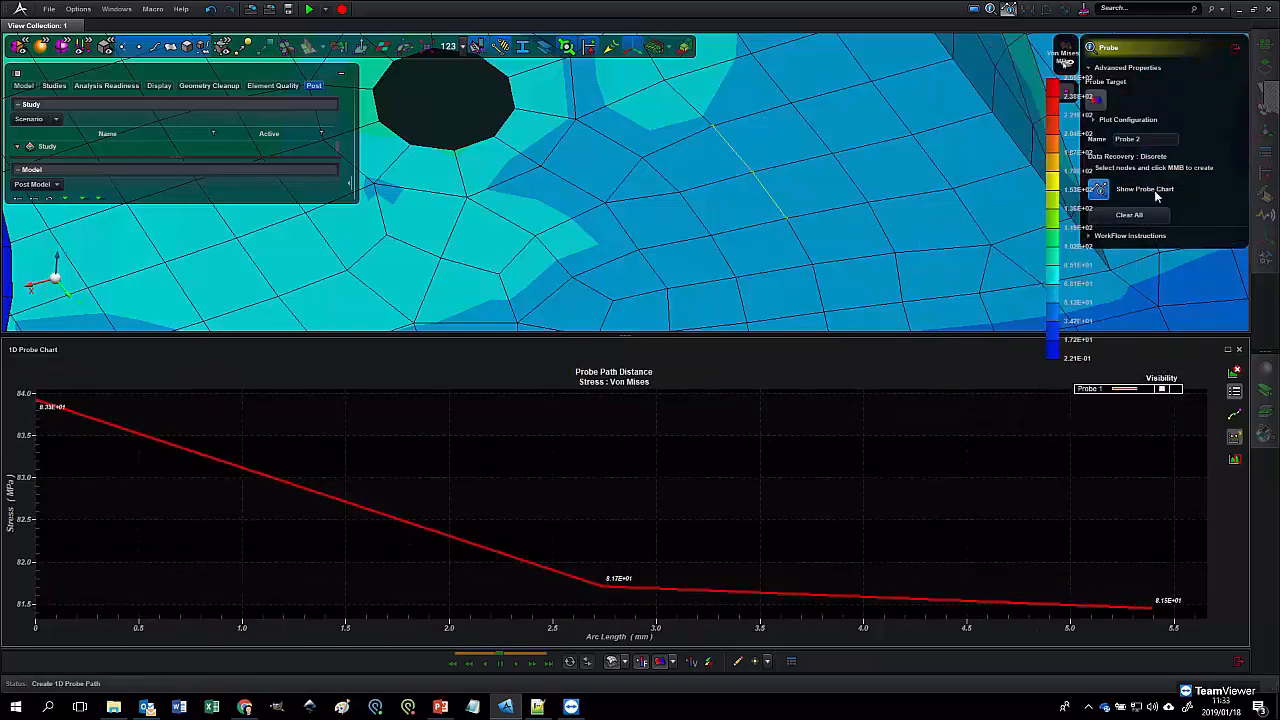
# - Add a second 1D probe path through five nodes, running down from the first path's end and back up the plate
pyautogui.click(810, 266)
pyautogui.click(823, 312)
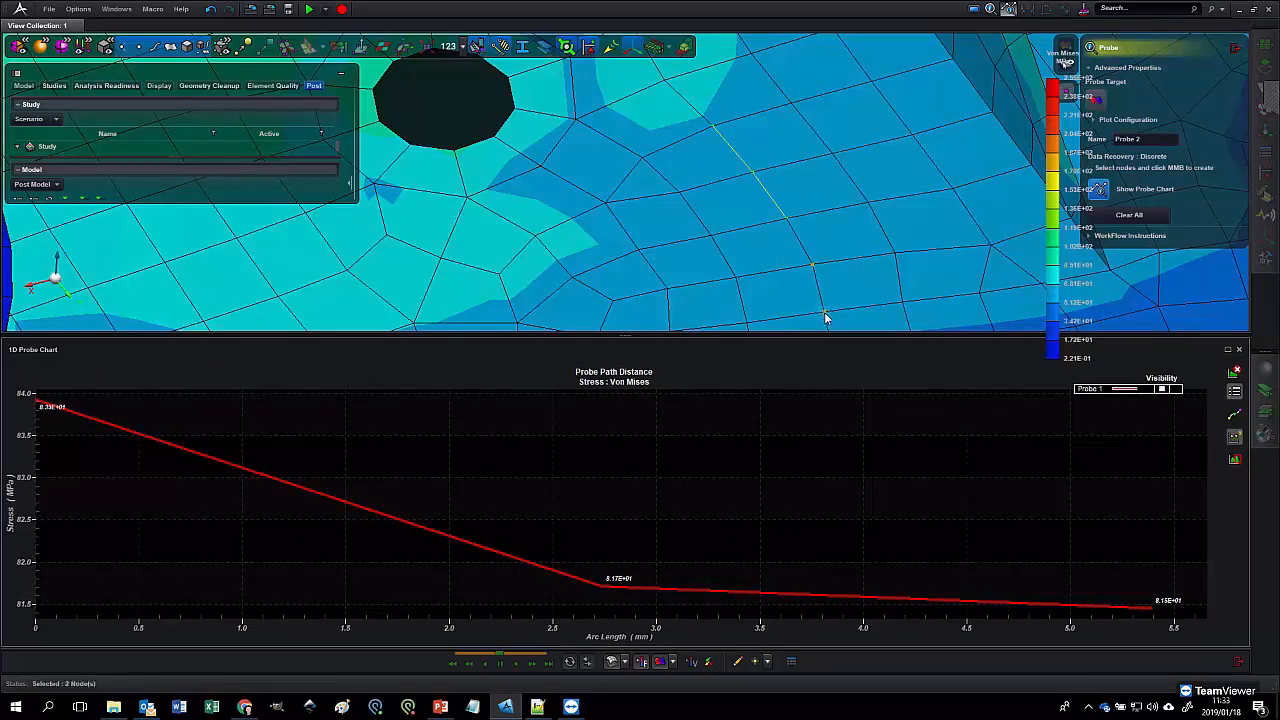
pyautogui.click(894, 254)
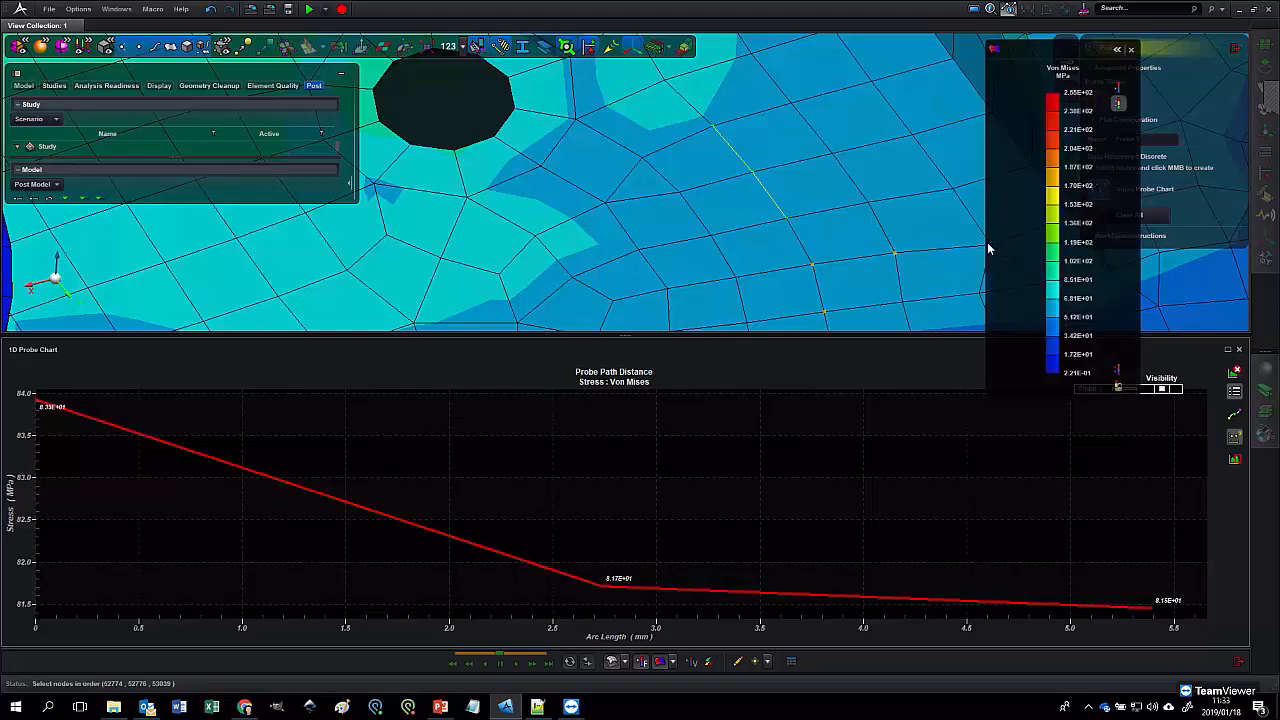
pyautogui.click(952, 189)
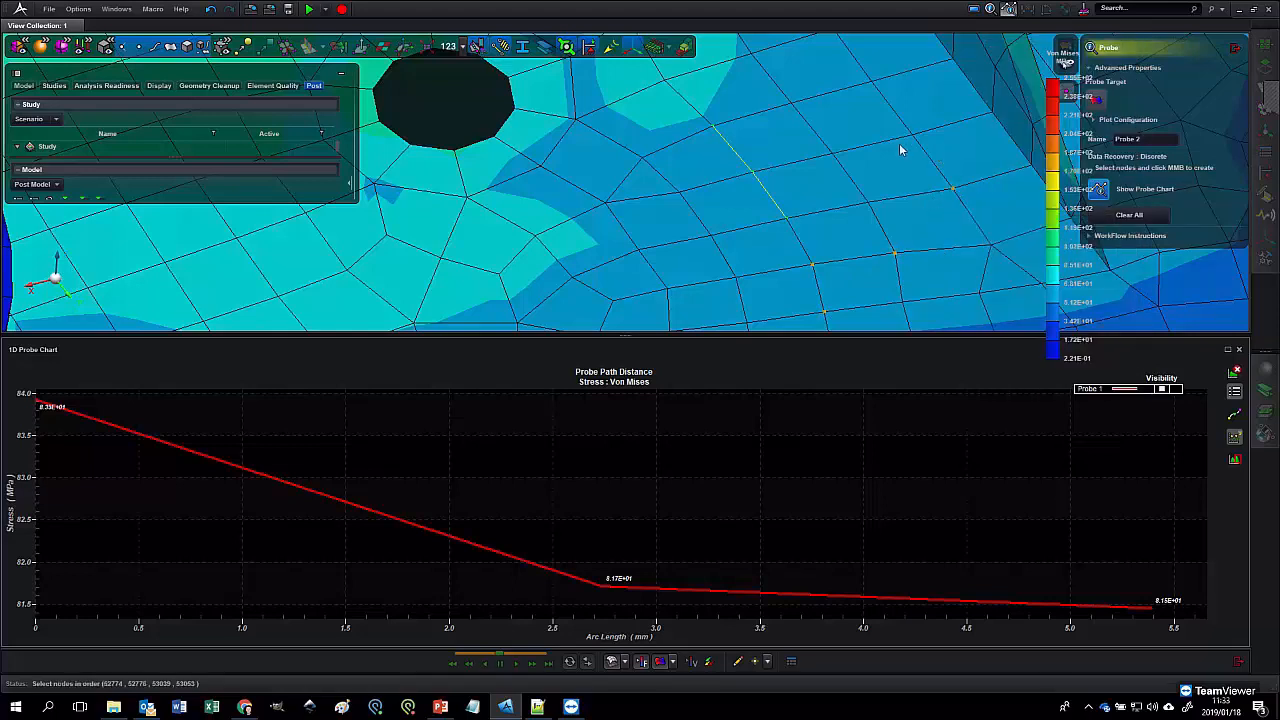
pyautogui.middleClick(898, 170)
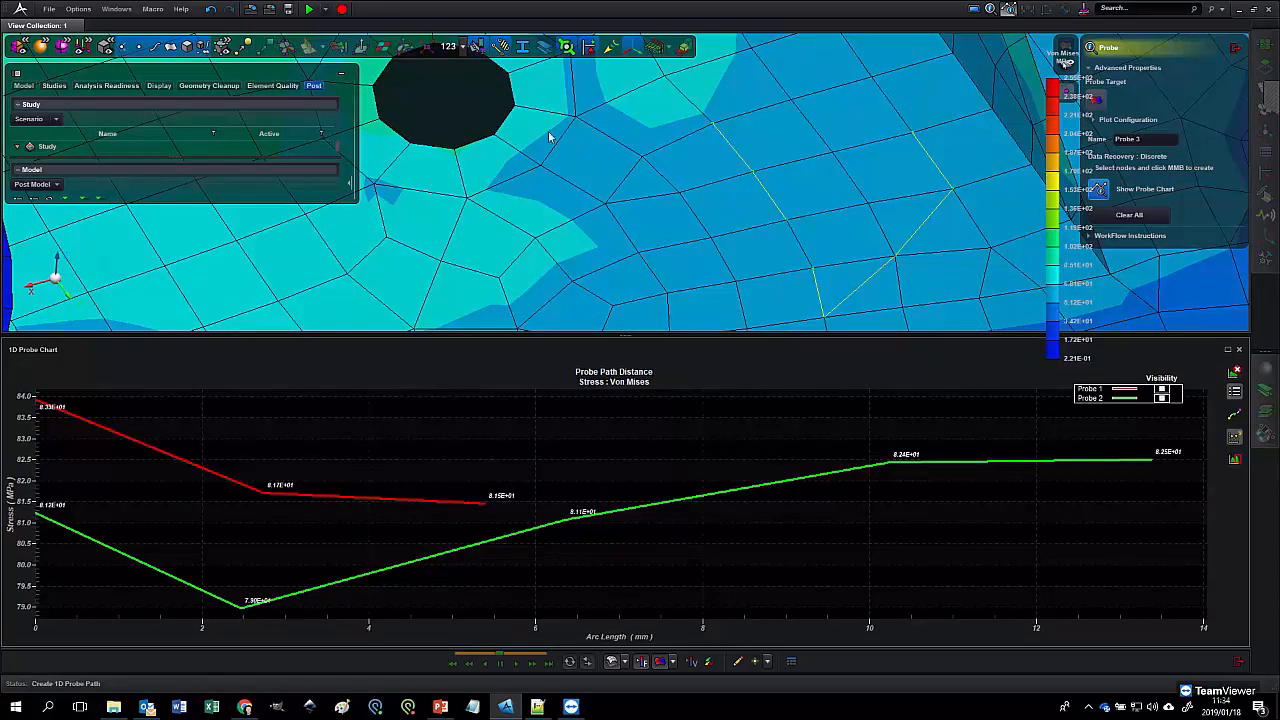
# - Create a third 1D probe path through four nodes, starting at the hole's edge and running outward across the plate
pyautogui.click(496, 141)
pyautogui.click(542, 165)
pyautogui.click(605, 204)
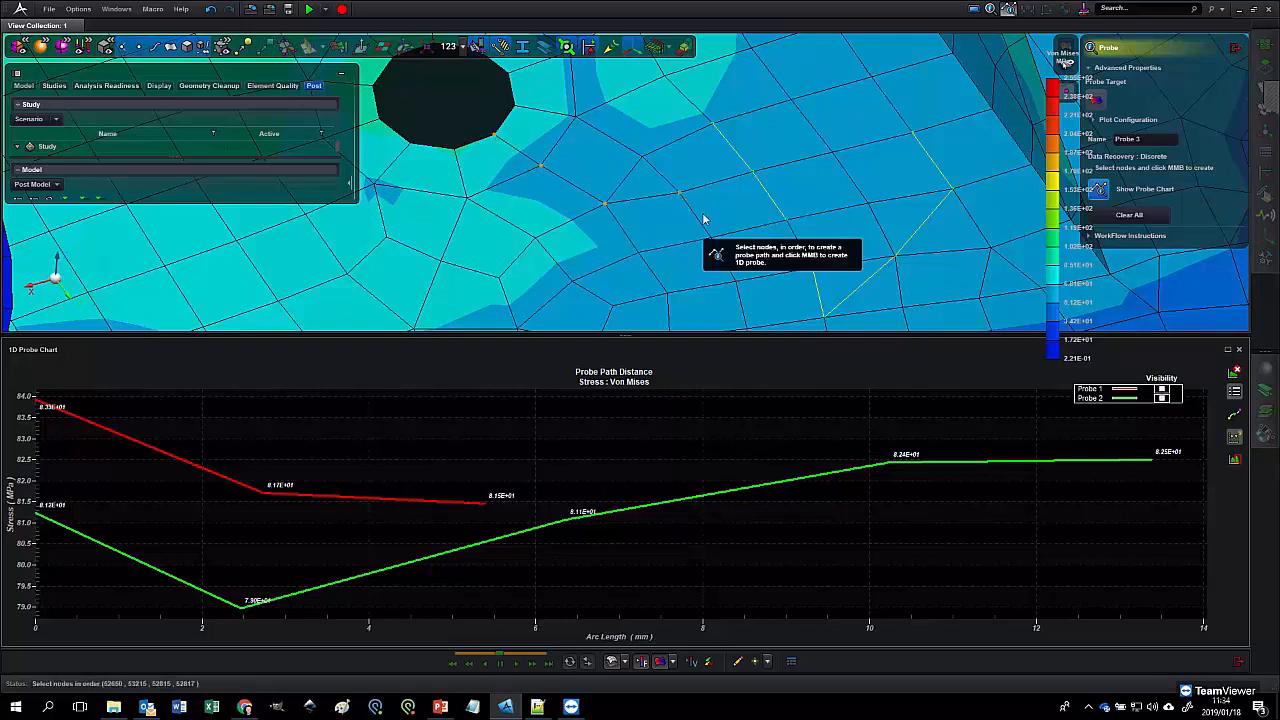
pyautogui.middleClick(704, 218)
# - Exit post-processing and hide the geometry so only the meshes of MountAssembly are displayed
pyautogui.scroll(-3, 704, 218)
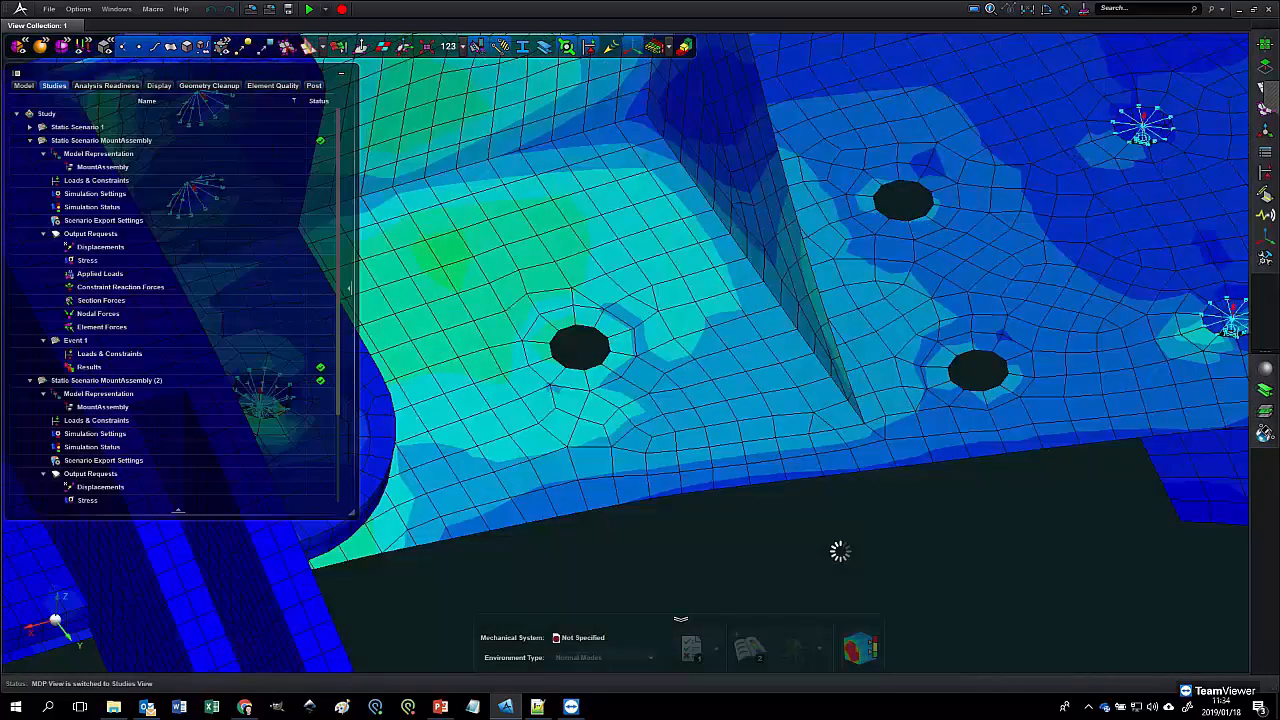
pyautogui.scroll(-5, 757, 519)
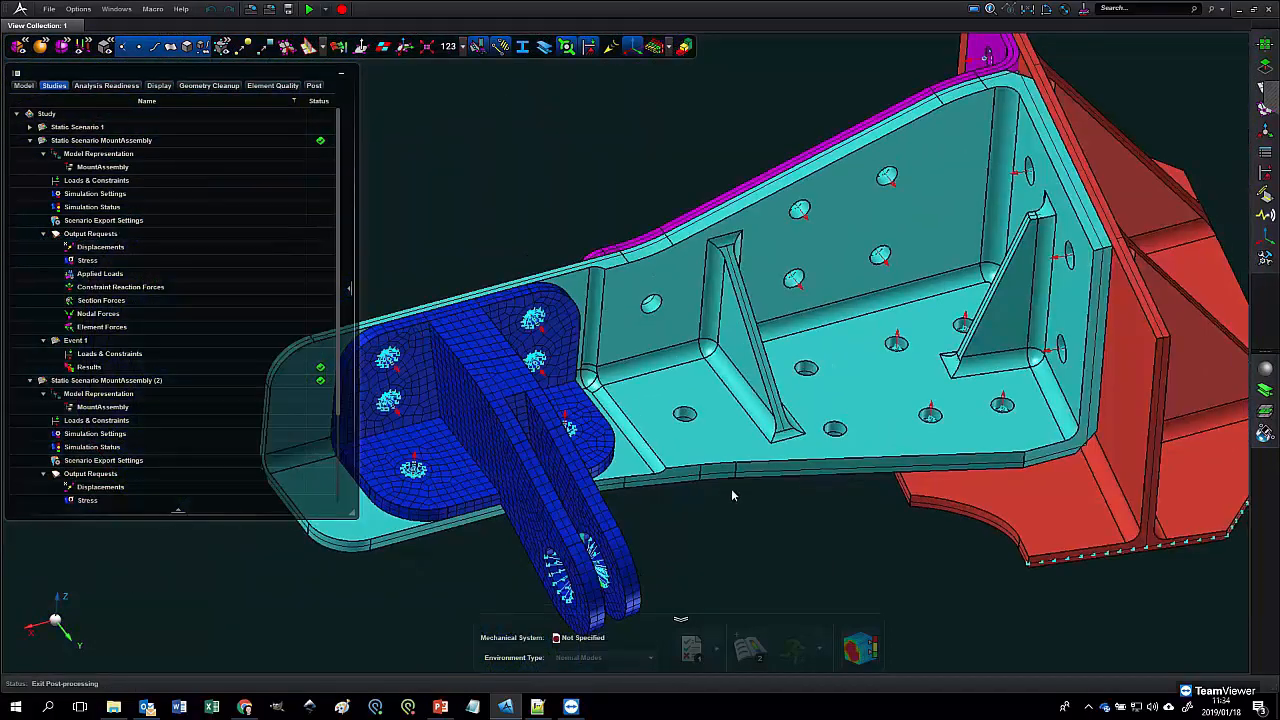
pyautogui.moveTo(711, 466)
pyautogui.mouseDown(button='middle')
pyautogui.moveTo(737, 449)
pyautogui.moveTo(715, 450)
pyautogui.mouseUp(button='middle')
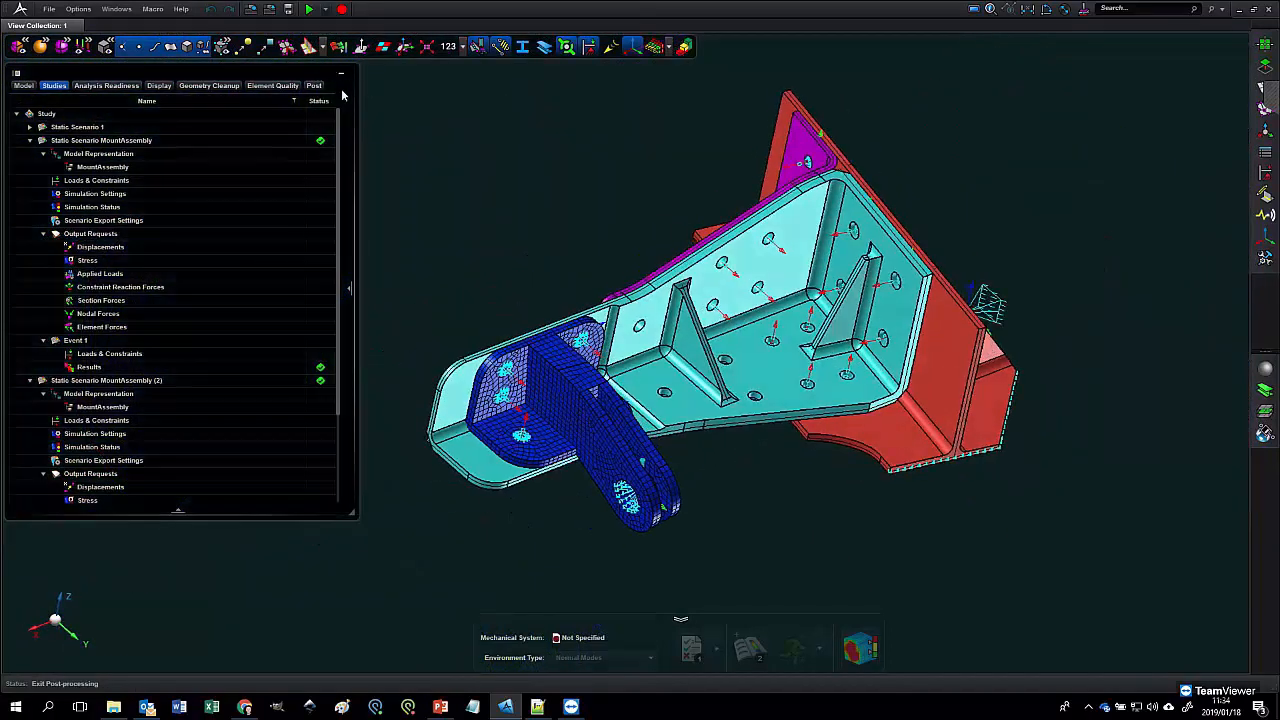
pyautogui.click(186, 46)
pyautogui.moveTo(565, 185)
pyautogui.mouseDown(button='middle')
pyautogui.moveTo(620, 200)
pyautogui.moveTo(566, 183)
pyautogui.mouseUp(button='middle')
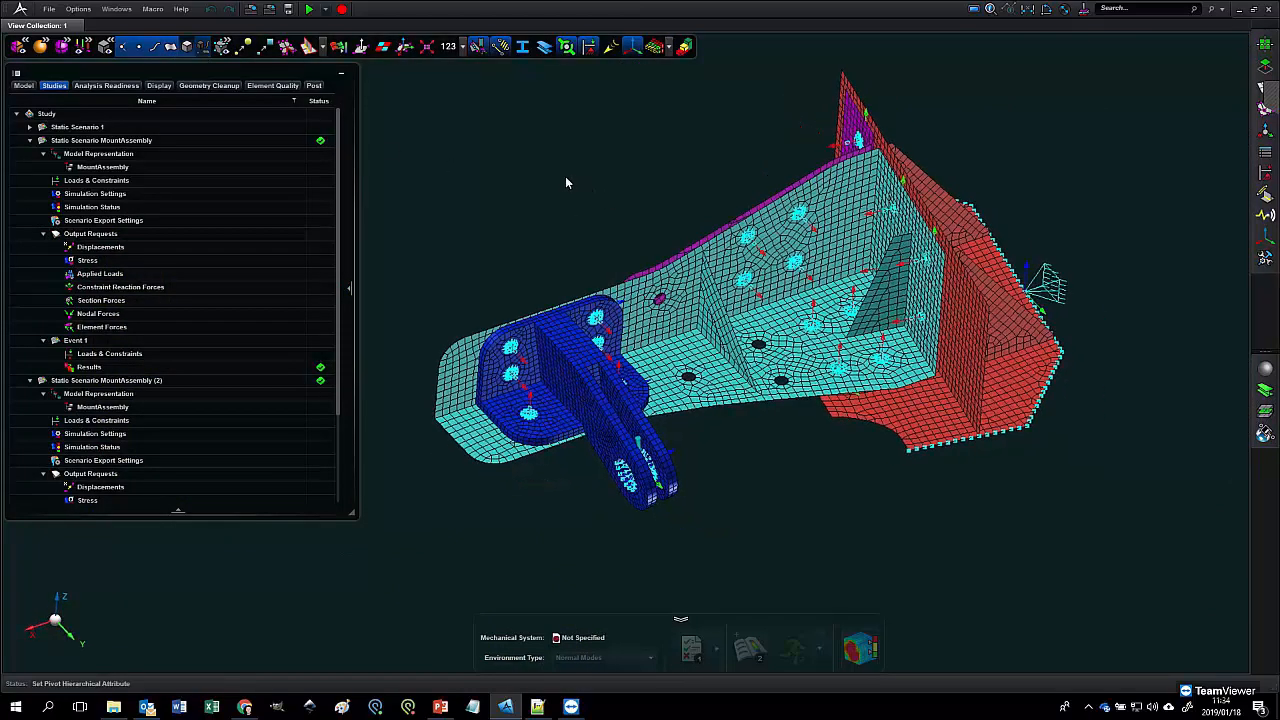
# - Start a Nastran import of BottomBracket.bdf from the 2019-01-17_IL_W_N folder and preview its contents
pyautogui.click(49, 9)
pyautogui.click(66, 96)
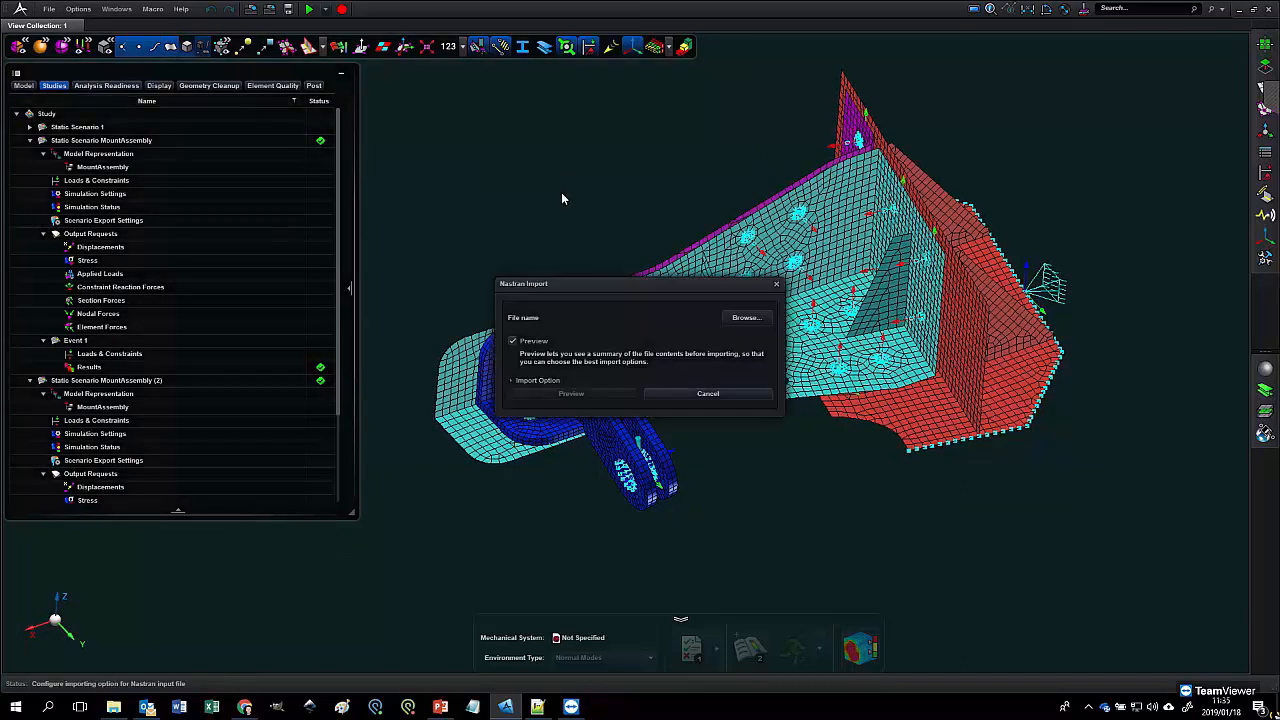
pyautogui.click(745, 318)
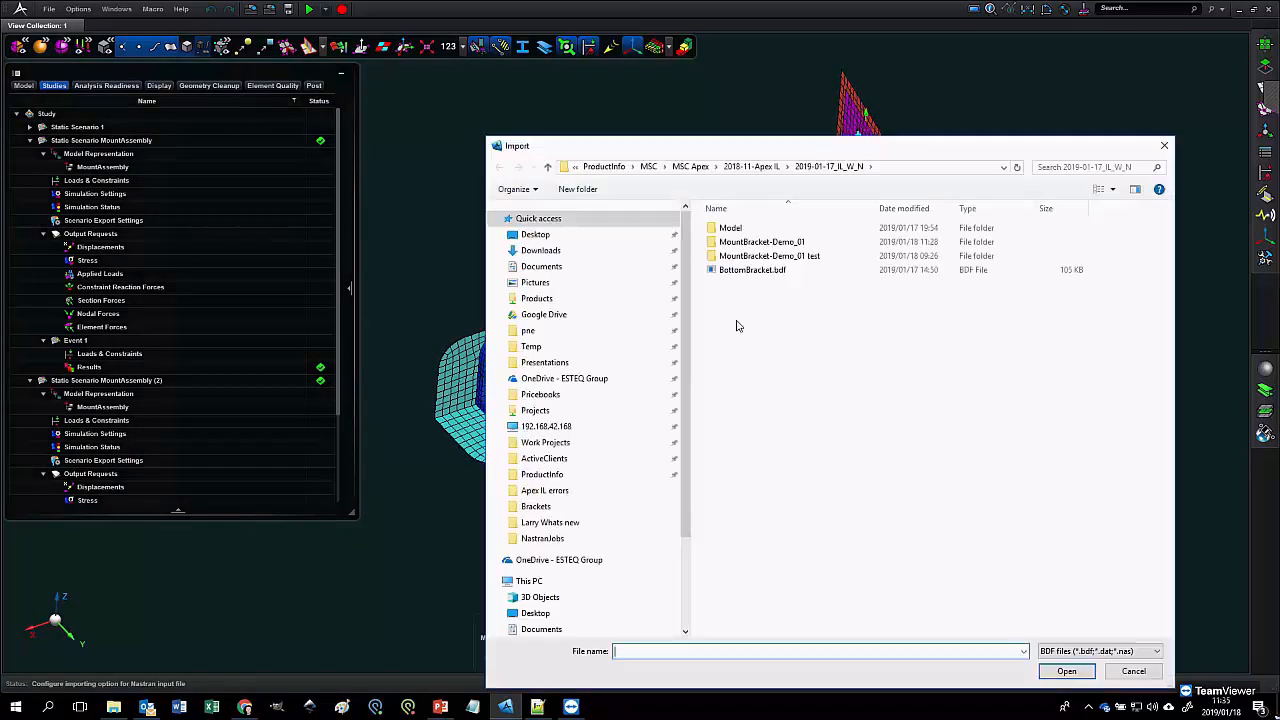
pyautogui.moveTo(762, 147); pyautogui.dragTo(714, 127)
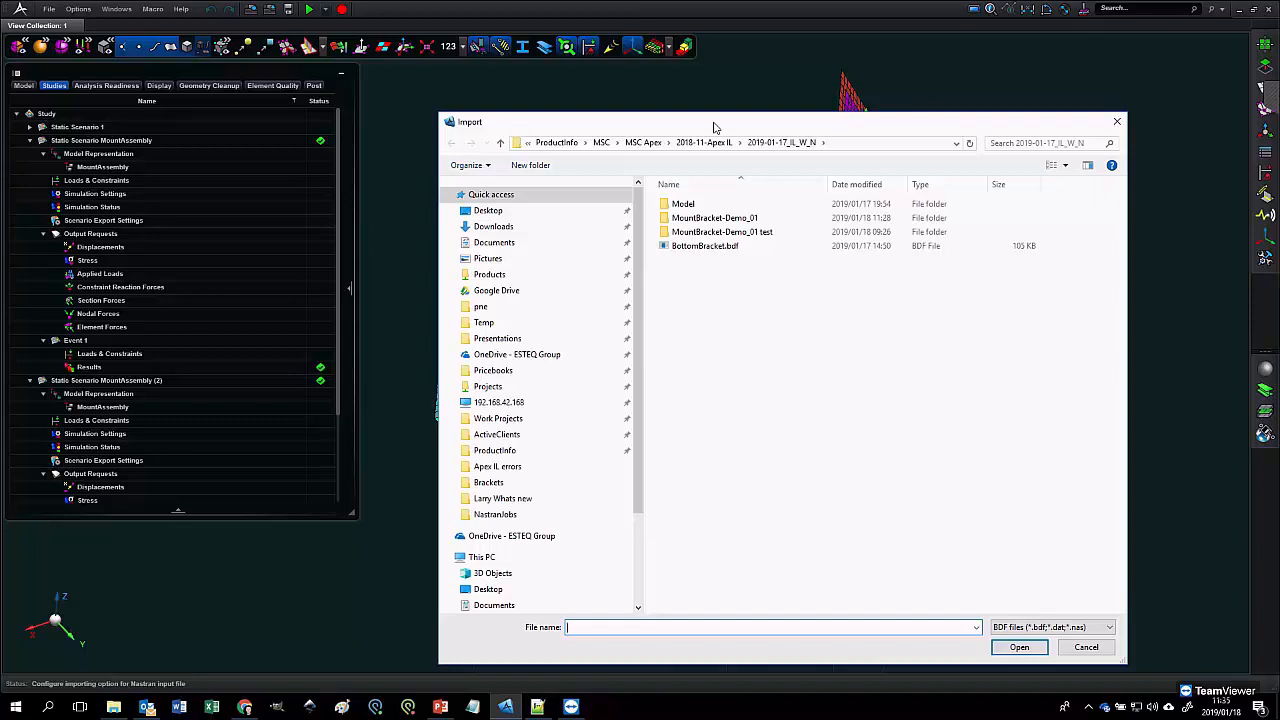
pyautogui.click(685, 250)
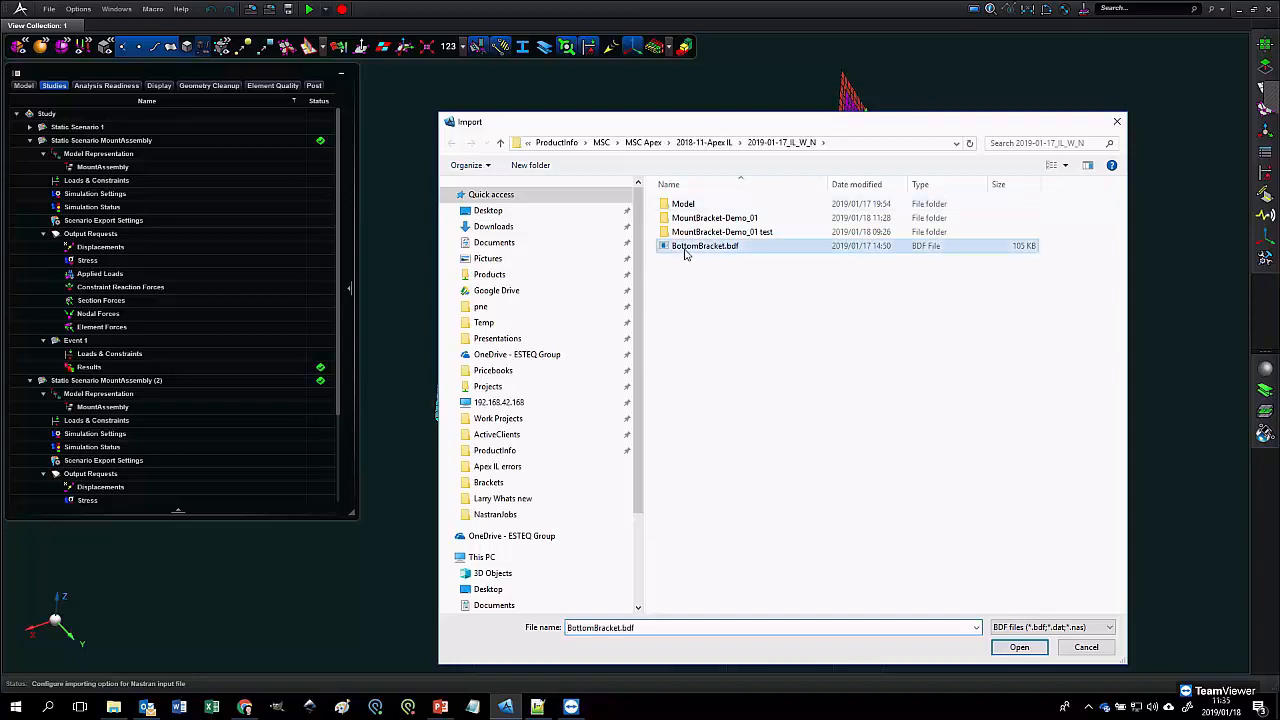
pyautogui.click(1019, 647)
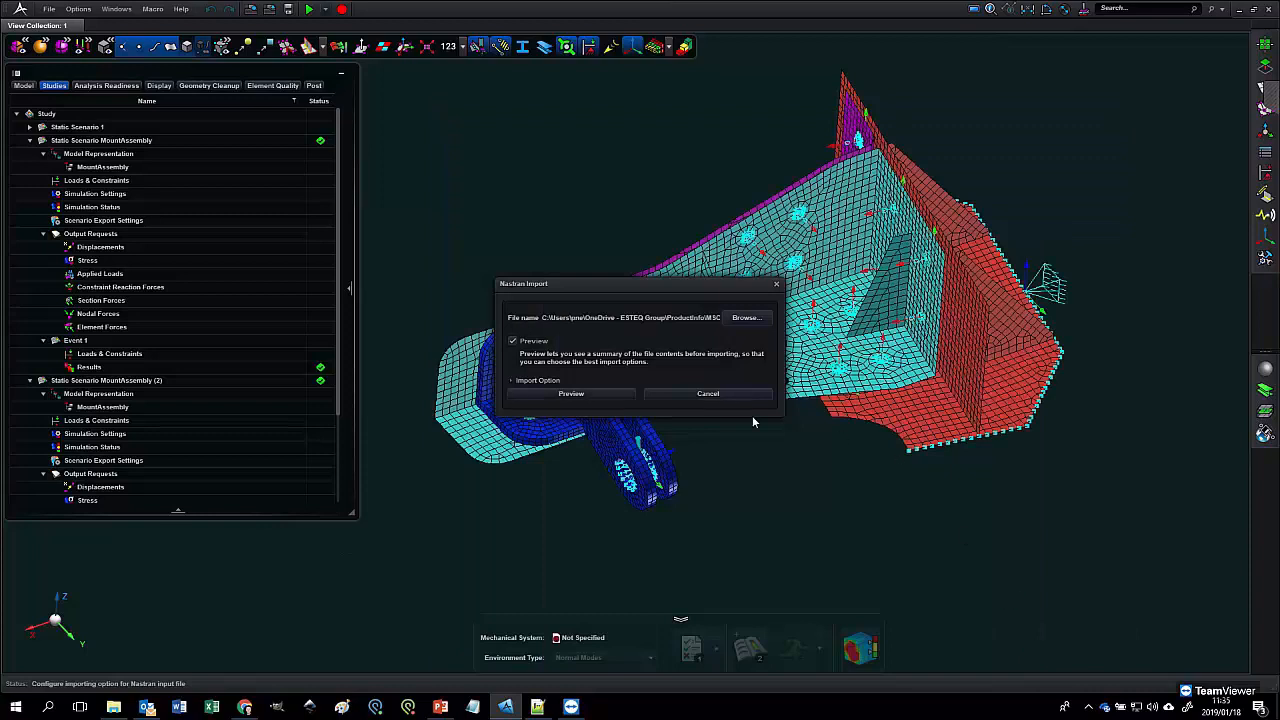
pyautogui.click(580, 395)
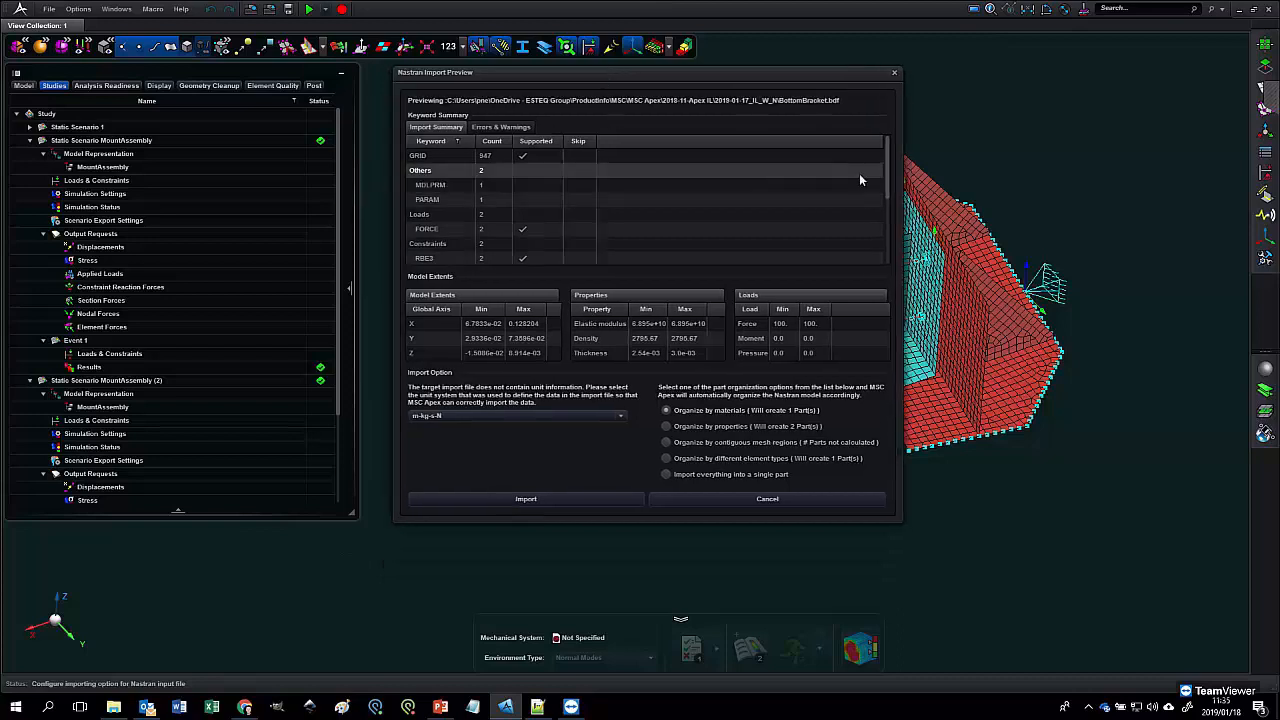
# - Review the keyword summary and import warnings, and import BottomBracket.bdf organized by materials in m-kg-s-N units
pyautogui.moveTo(887, 165)
pyautogui.mouseDown()
pyautogui.moveTo(893, 245)
pyautogui.moveTo(889, 166)
pyautogui.mouseUp()
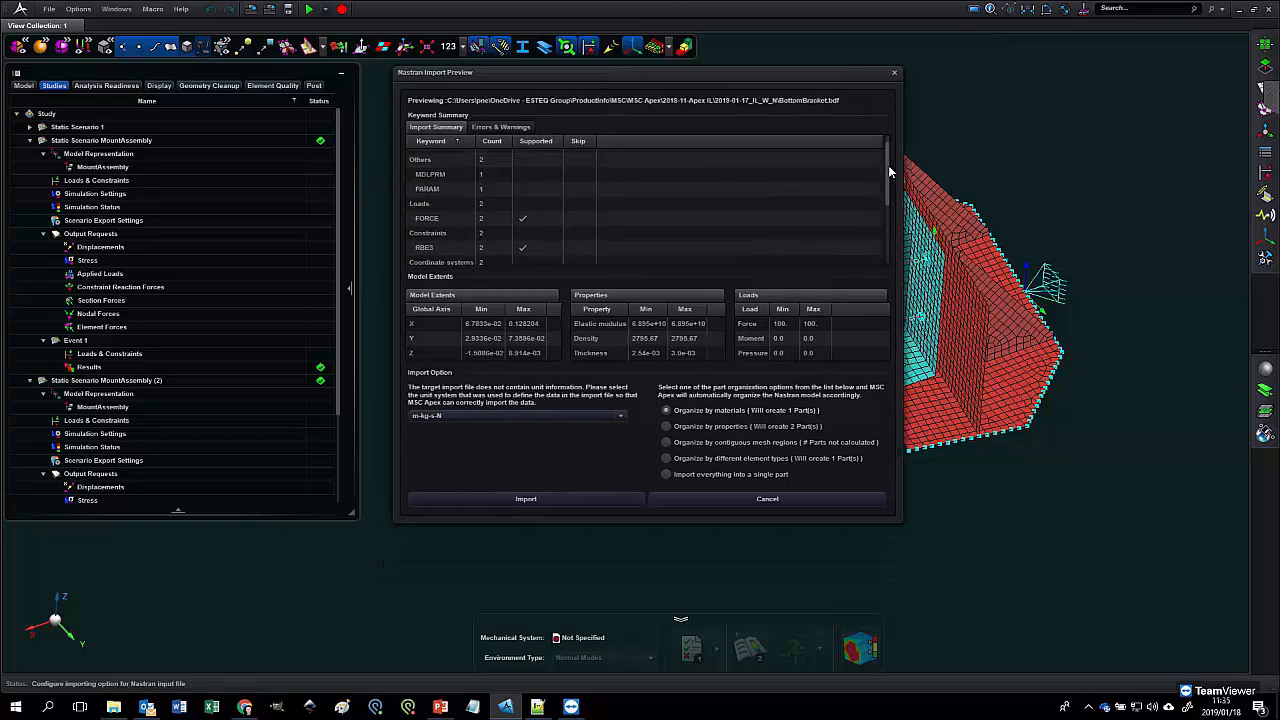
pyautogui.click(494, 128)
pyautogui.click(456, 130)
pyautogui.click(497, 128)
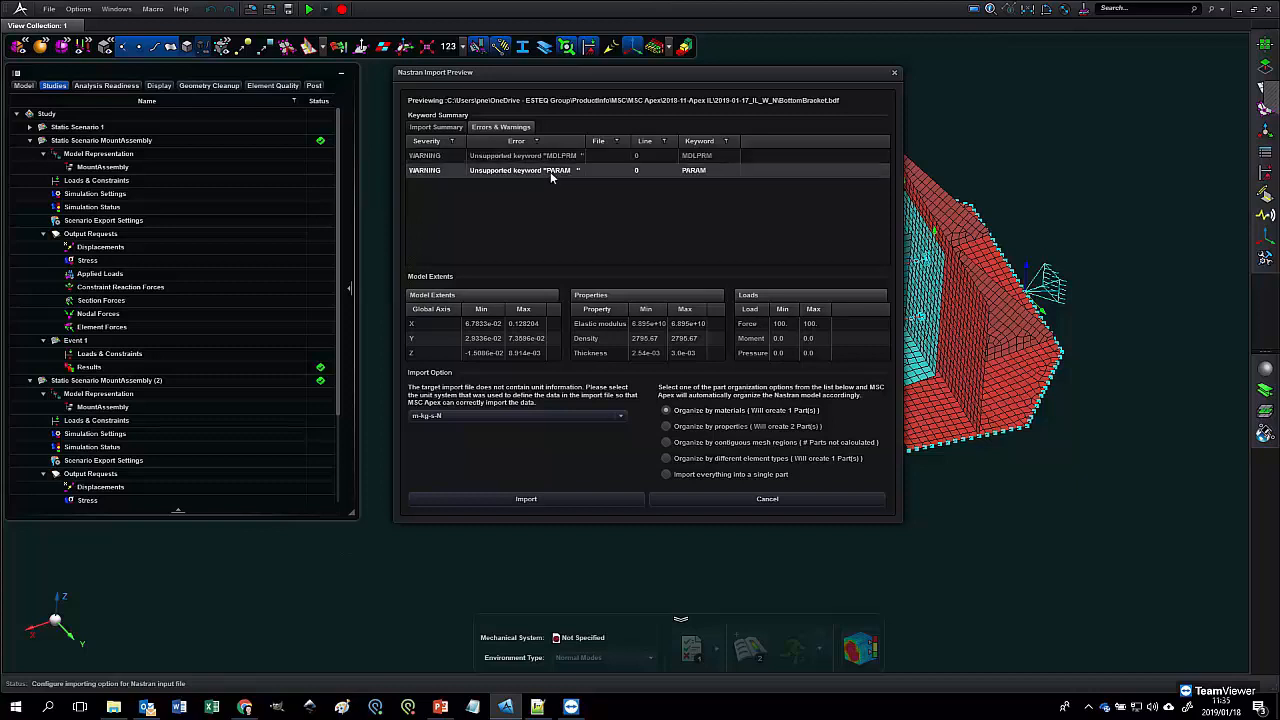
pyautogui.click(440, 128)
pyautogui.scroll(-3, 540, 235)
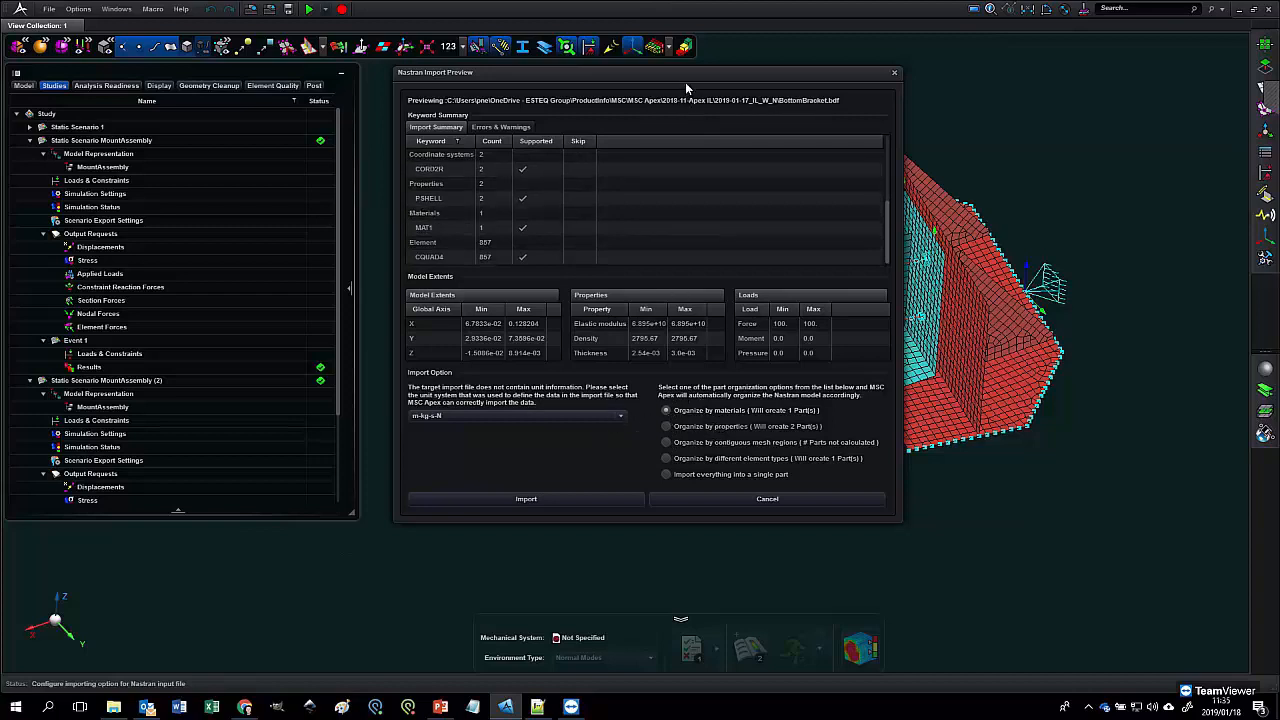
pyautogui.moveTo(686, 79); pyautogui.dragTo(704, 81)
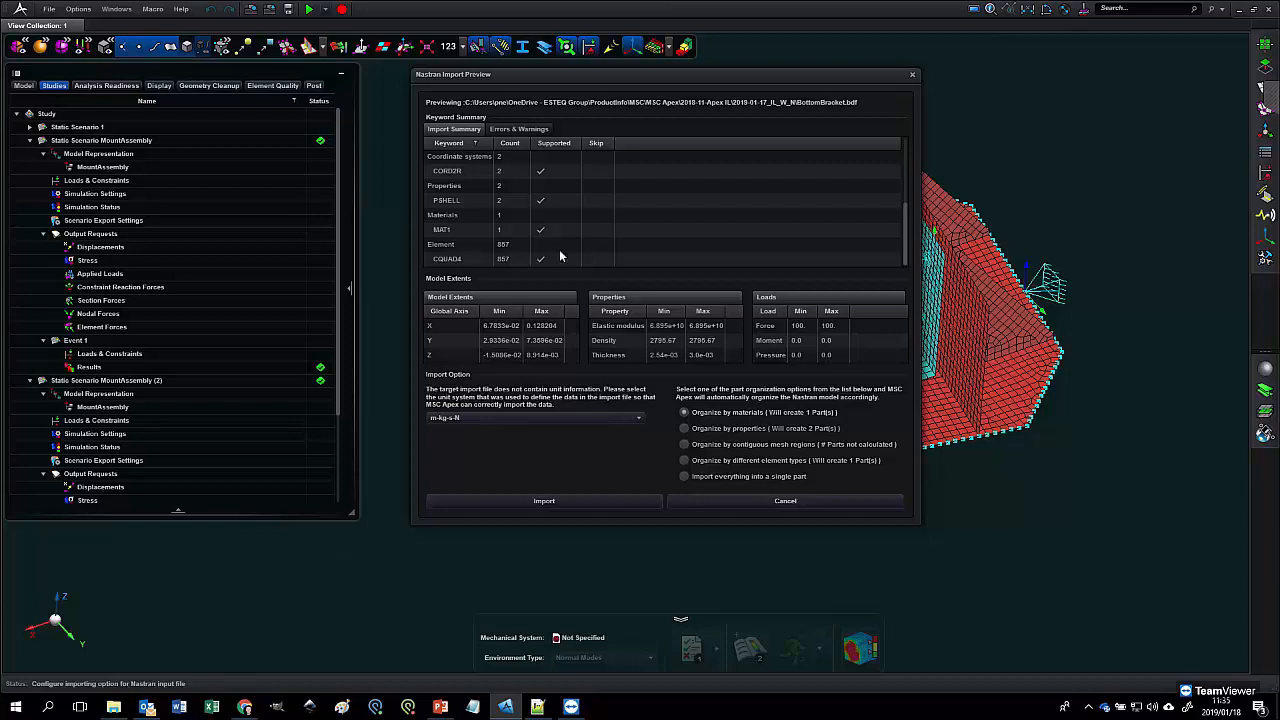
pyautogui.click(599, 501)
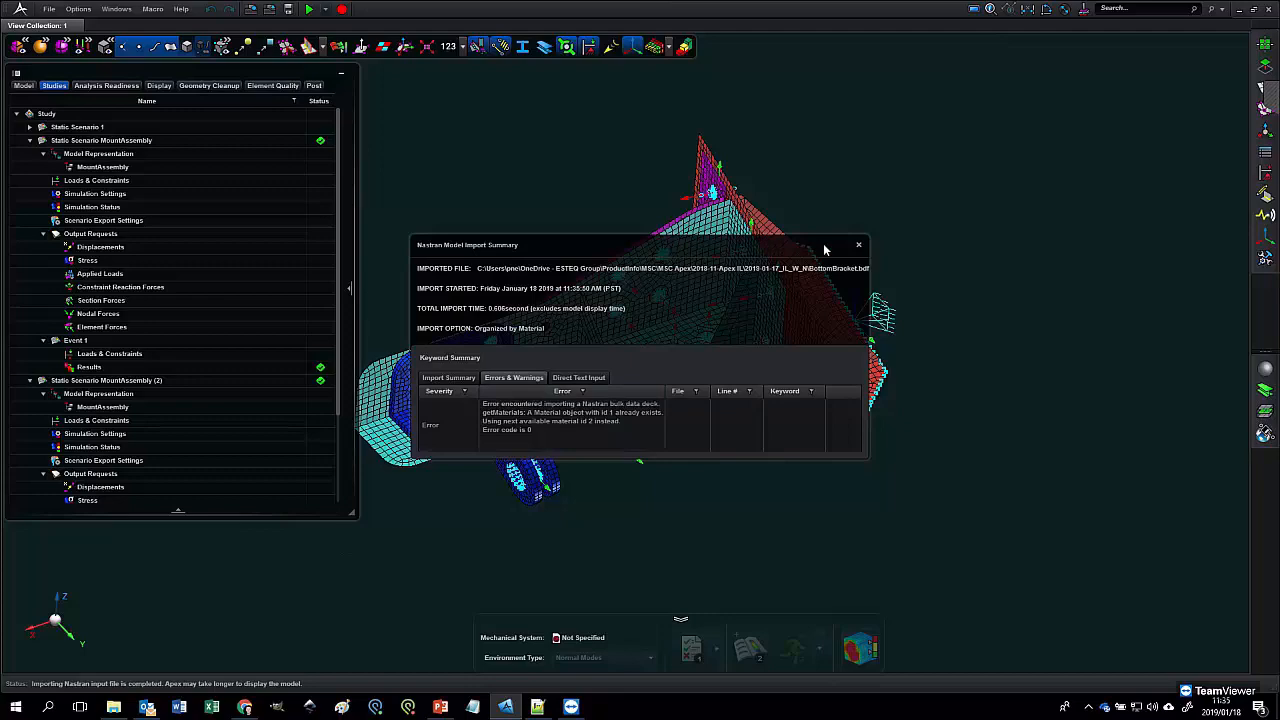
pyautogui.click(859, 247)
# - Examine the imported bottom bracket's mesh beneath the base plate, including its two lug holes and their loads
pyautogui.moveTo(694, 485); pyautogui.dragTo(604, 385, button='middle')
pyautogui.scroll(5, 666, 479)
pyautogui.scroll(-2, 869, 495)
pyautogui.scroll(-3, 683, 531)
pyautogui.scroll(4, 702, 465)
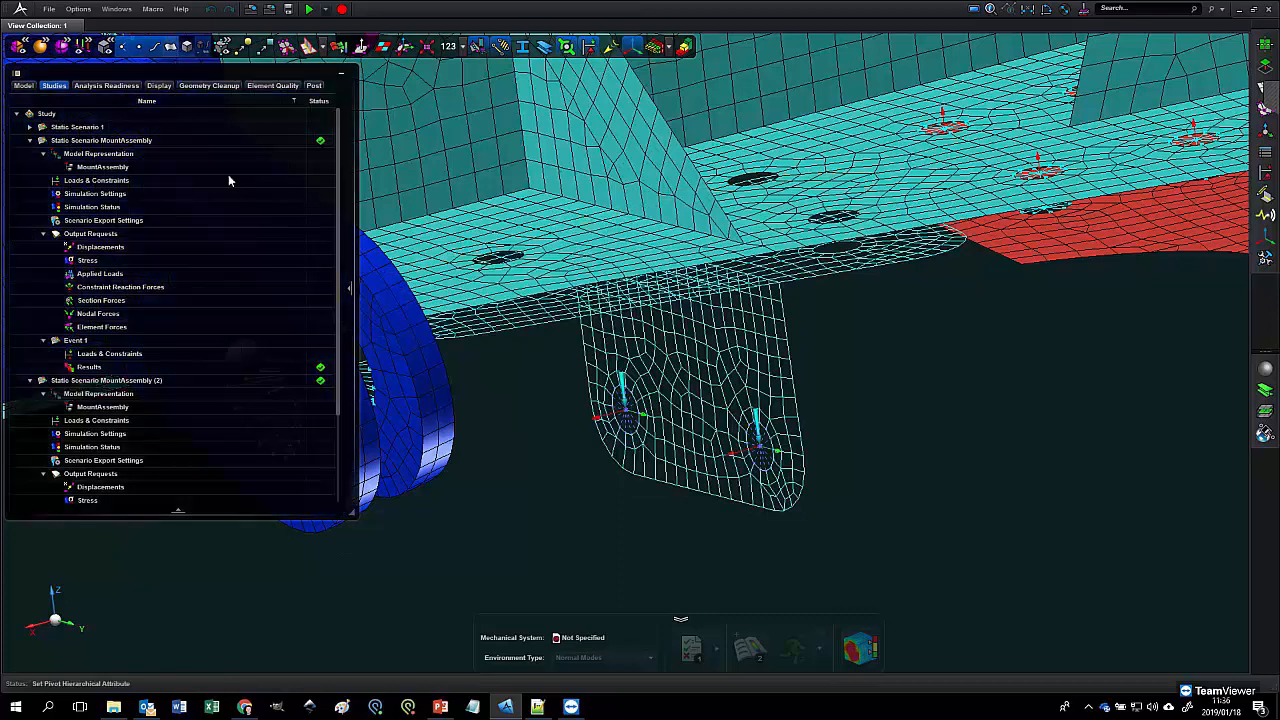
pyautogui.moveTo(830, 395); pyautogui.dragTo(843, 368, button='middle')
pyautogui.scroll(5, 826, 462)
pyautogui.scroll(-5, 843, 368)
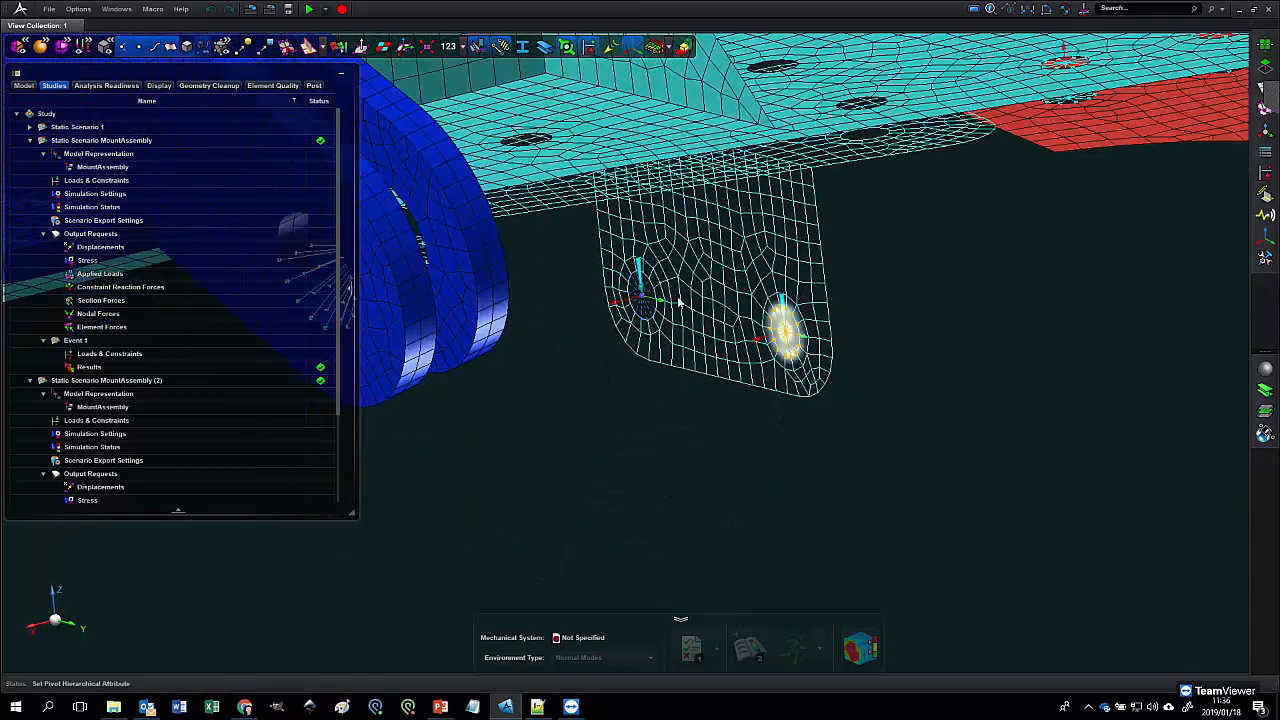
pyautogui.moveTo(679, 303); pyautogui.dragTo(709, 397, button='middle')
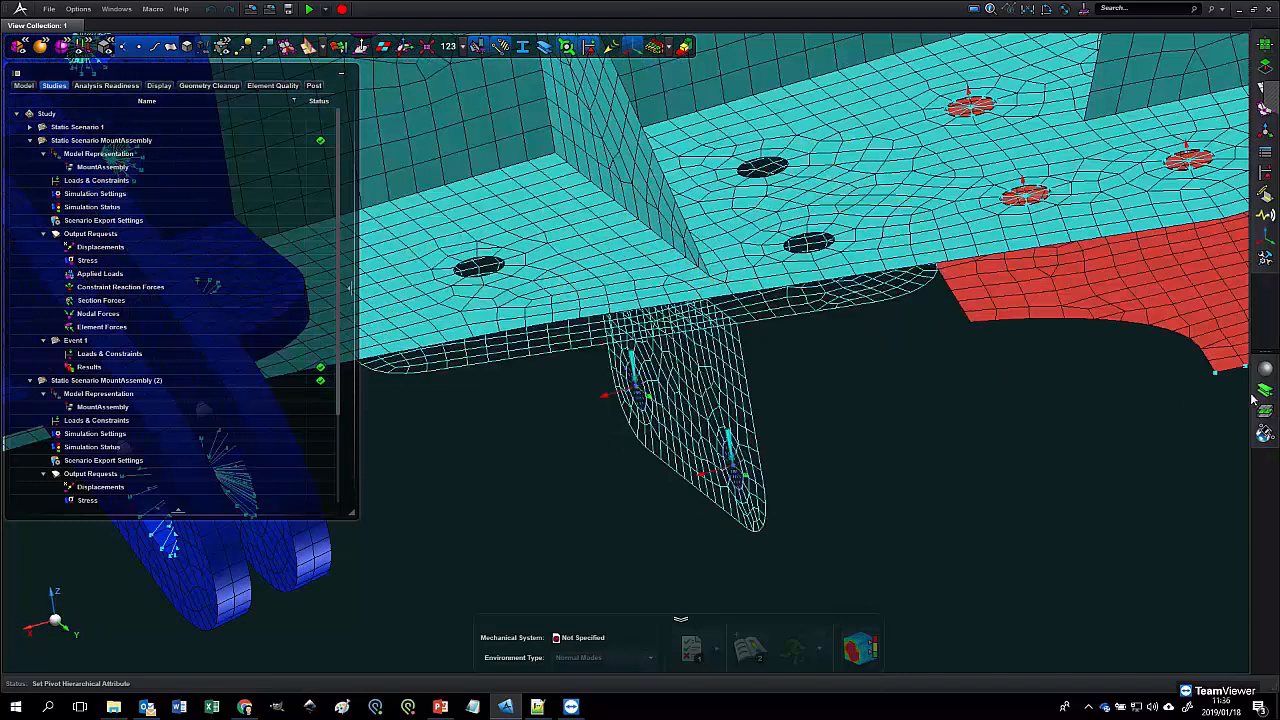
pyautogui.click(652, 56)
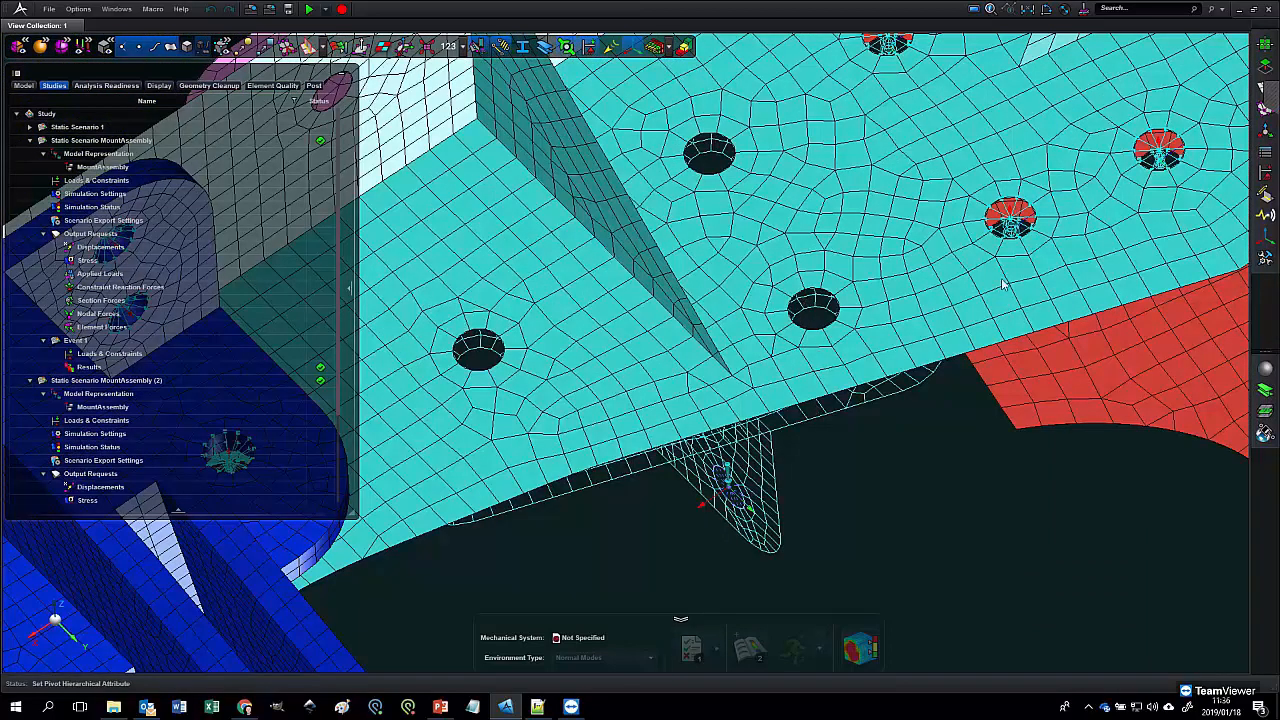
pyautogui.scroll(5, 830, 314)
pyautogui.moveTo(1268, 200)
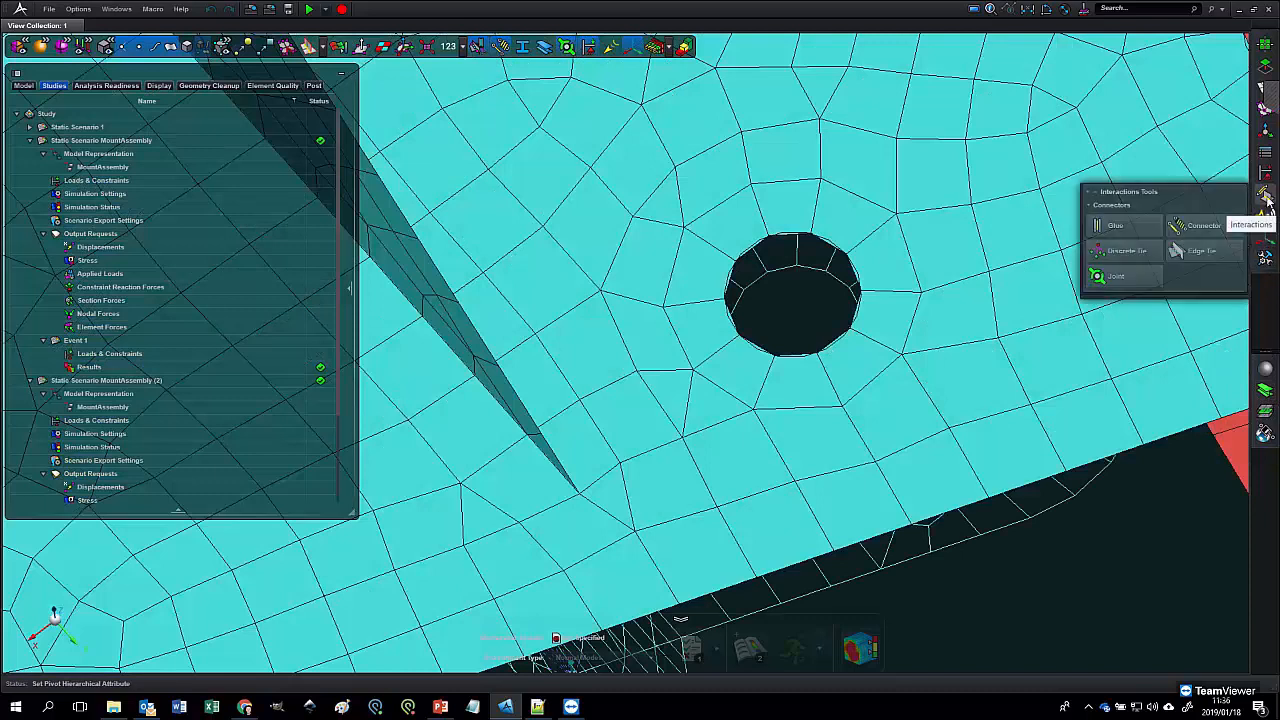
pyautogui.click(1207, 77)
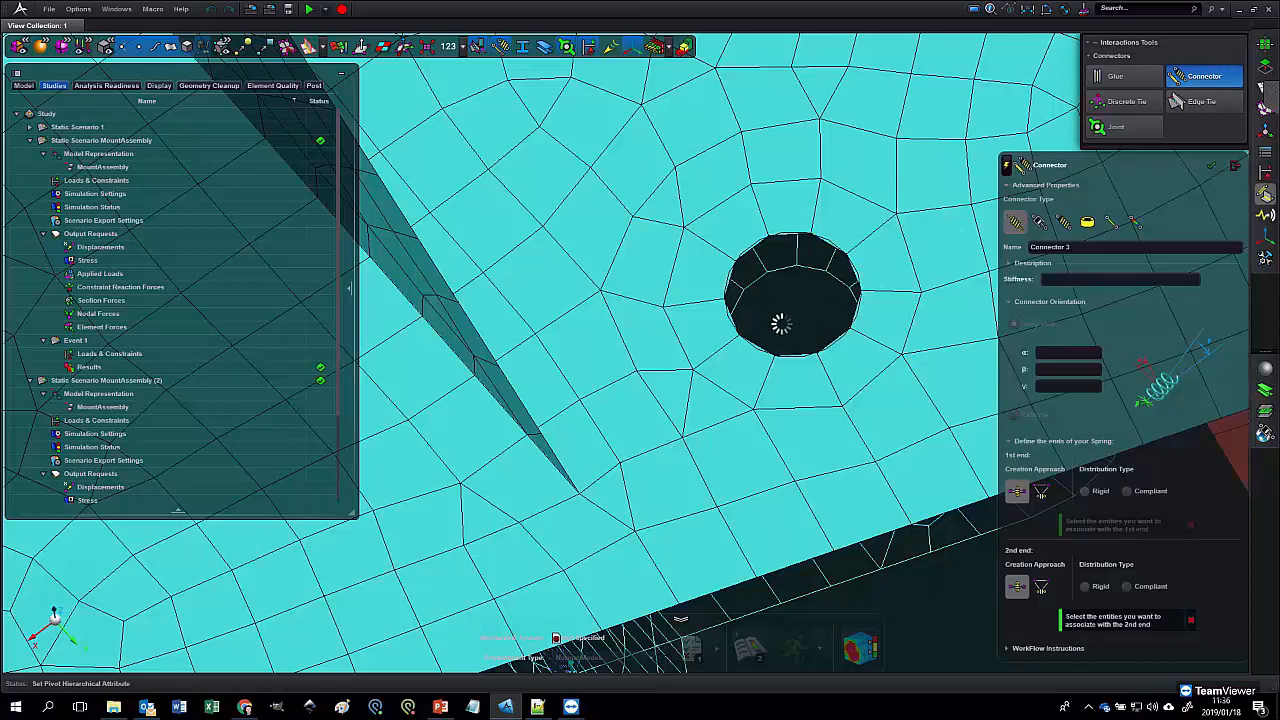
pyautogui.moveTo(766, 369); pyautogui.dragTo(656, 432, button='middle')
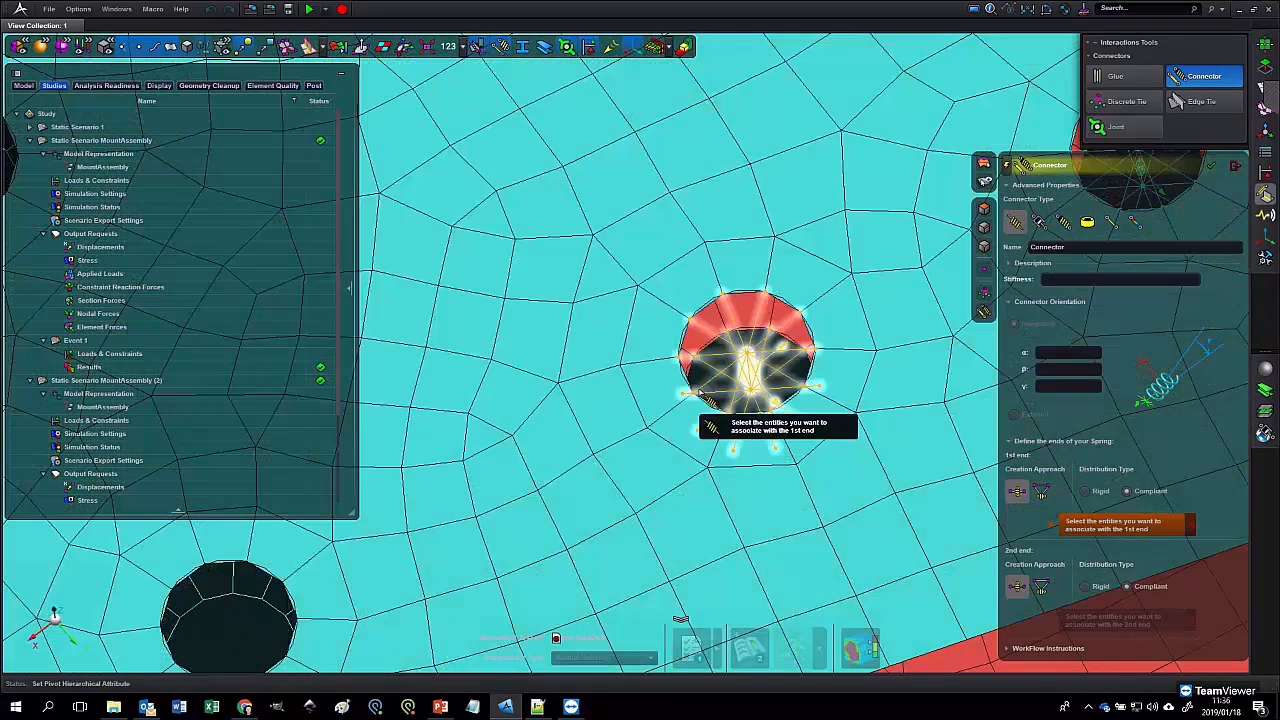
pyautogui.scroll(-4, 707, 375)
pyautogui.moveTo(707, 375); pyautogui.dragTo(856, 234, button='middle')
pyautogui.scroll(4, 618, 350)
pyautogui.moveTo(563, 381); pyautogui.dragTo(682, 345, button='middle')
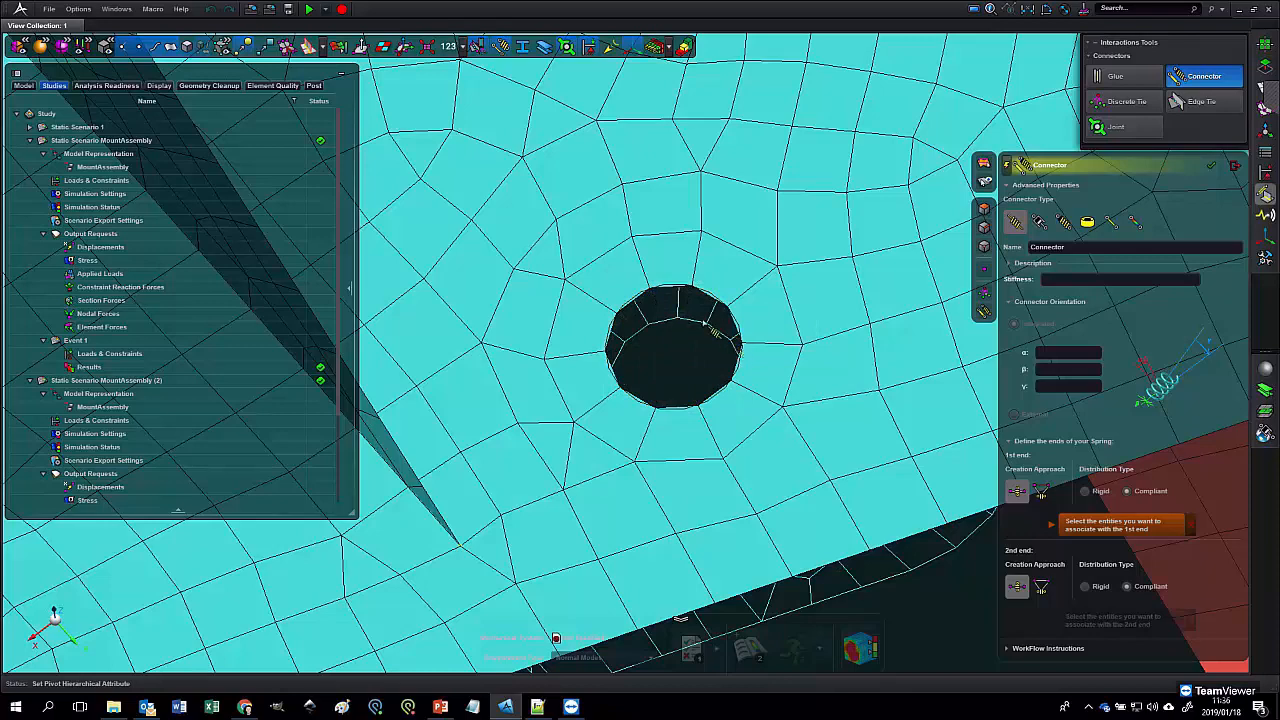
pyautogui.scroll(-4, 680, 355)
pyautogui.moveTo(738, 523); pyautogui.dragTo(851, 552, button='middle')
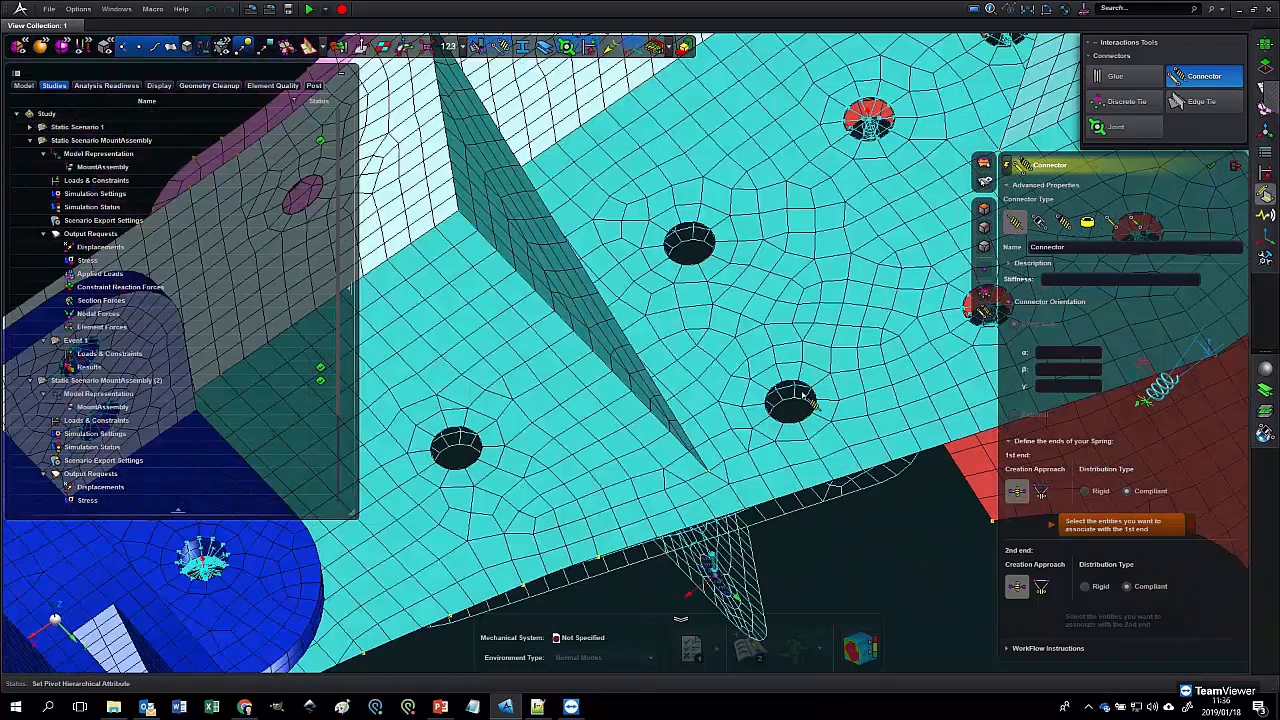
pyautogui.click(1234, 168)
# - Try to generate faceted surfaces from the imported bottom bracket's mesh
pyautogui.moveTo(835, 439); pyautogui.dragTo(817, 355, button='middle')
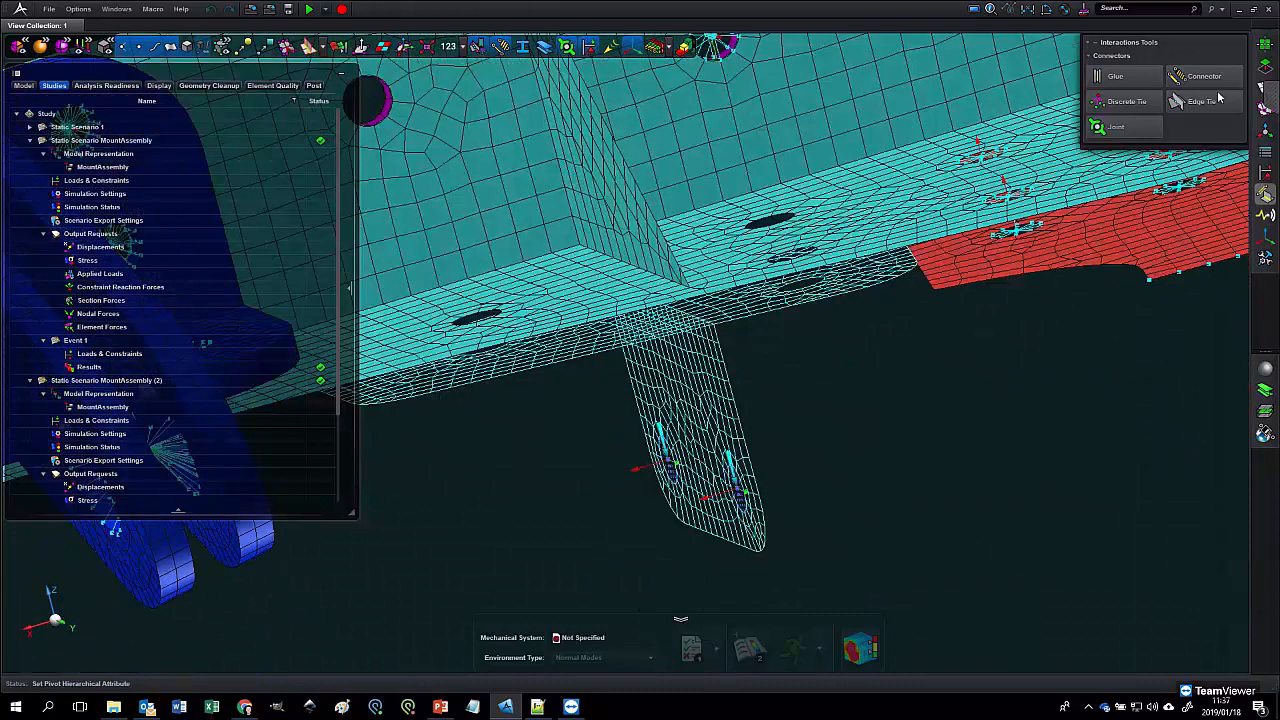
pyautogui.click(1268, 68)
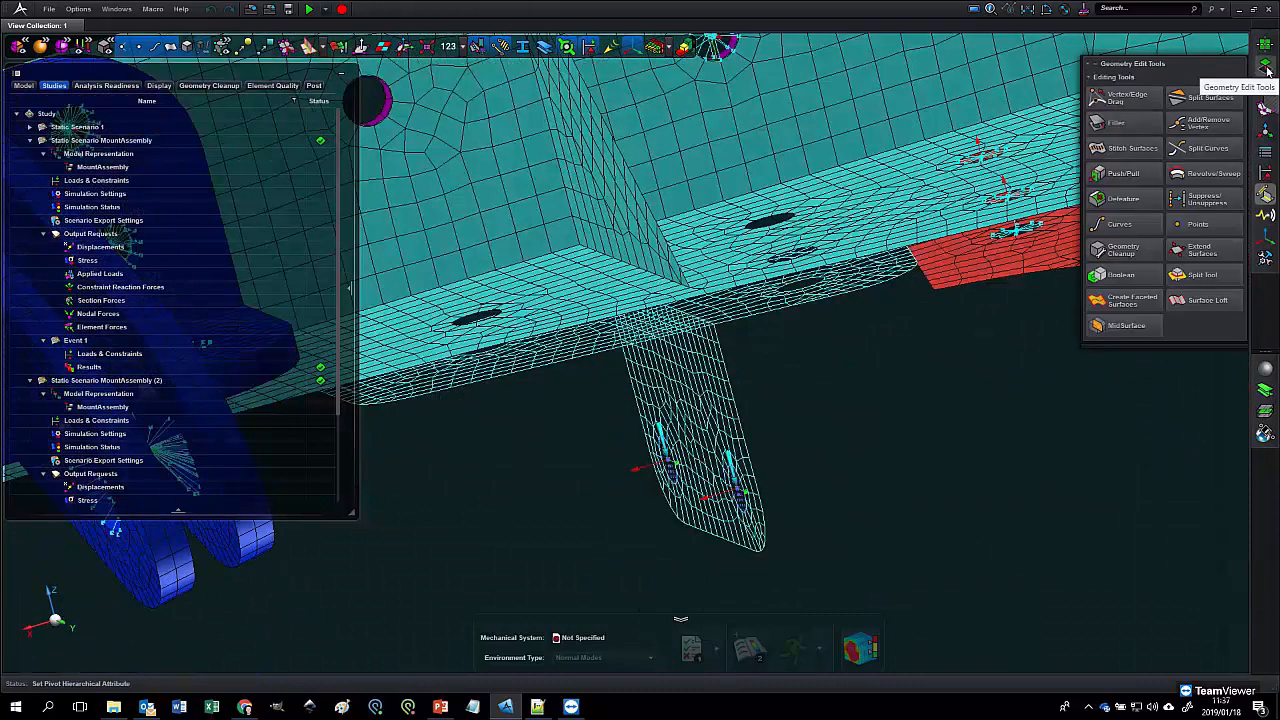
pyautogui.click(1126, 303)
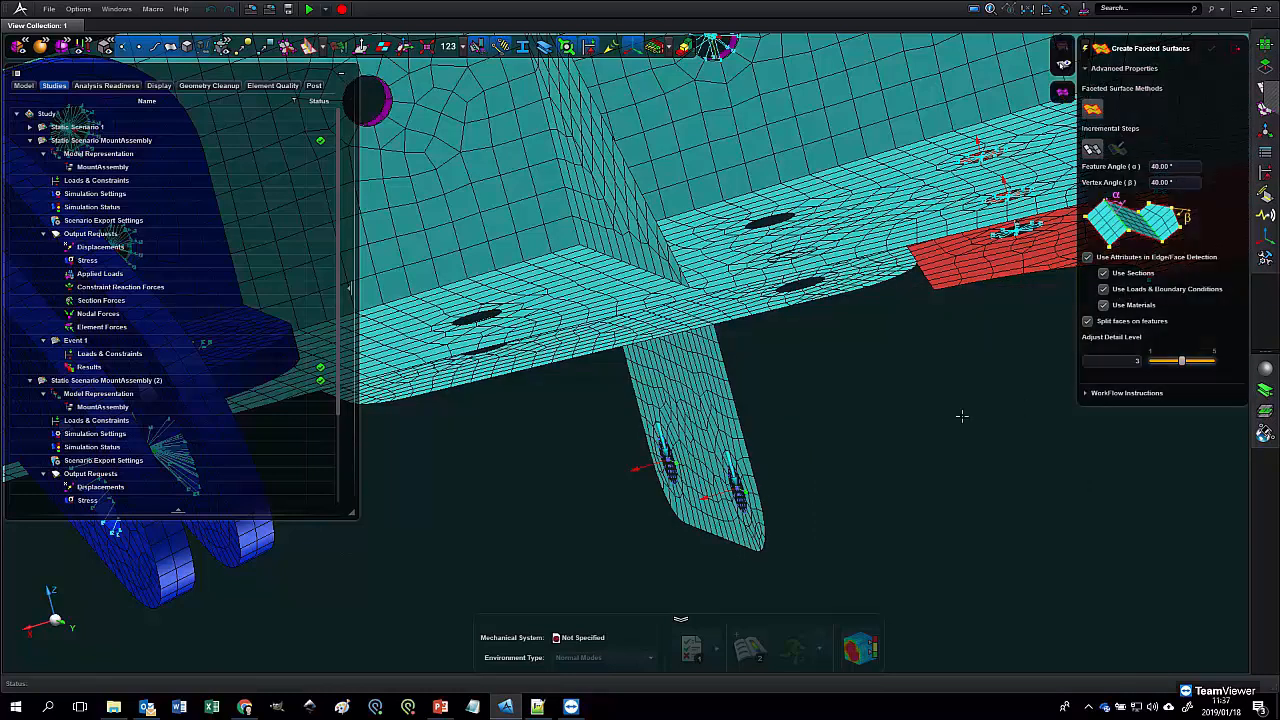
pyautogui.middleClick(856, 392)
pyautogui.moveTo(830, 402); pyautogui.dragTo(818, 392, button='middle')
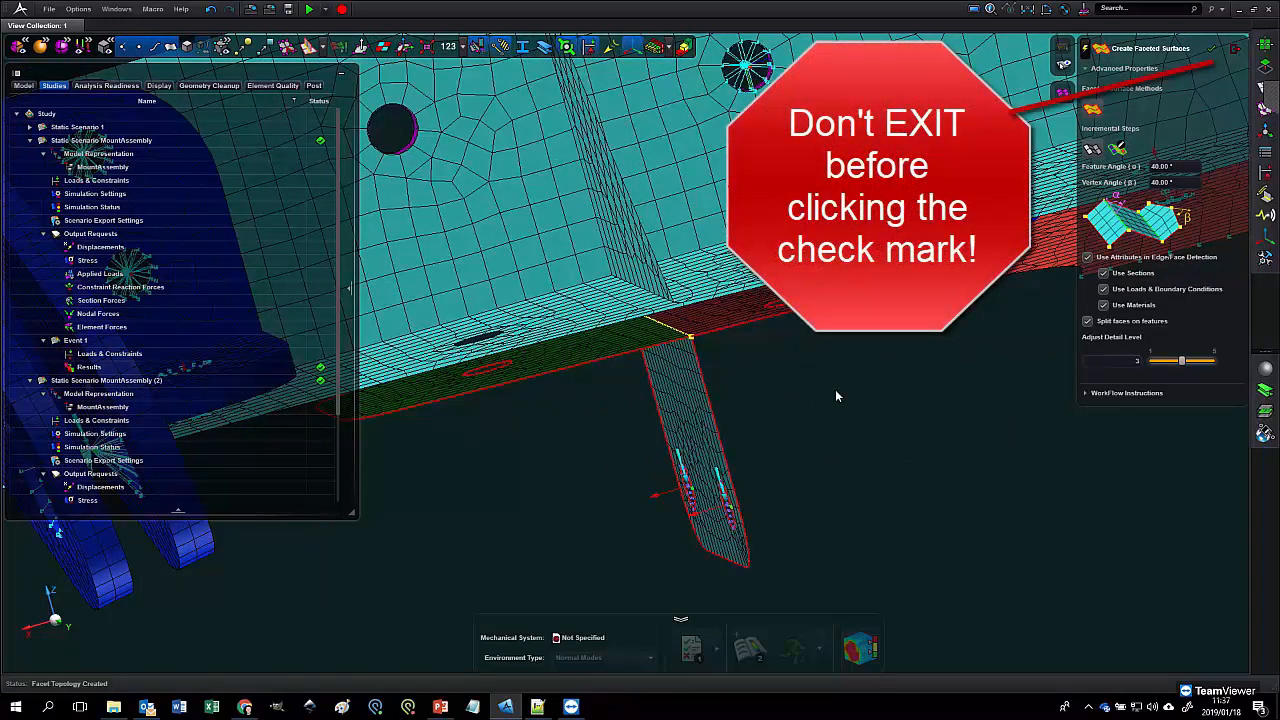
pyautogui.moveTo(748, 325)
pyautogui.mouseDown(button='middle')
pyautogui.moveTo(791, 322)
pyautogui.moveTo(870, 360)
pyautogui.mouseUp(button='middle')
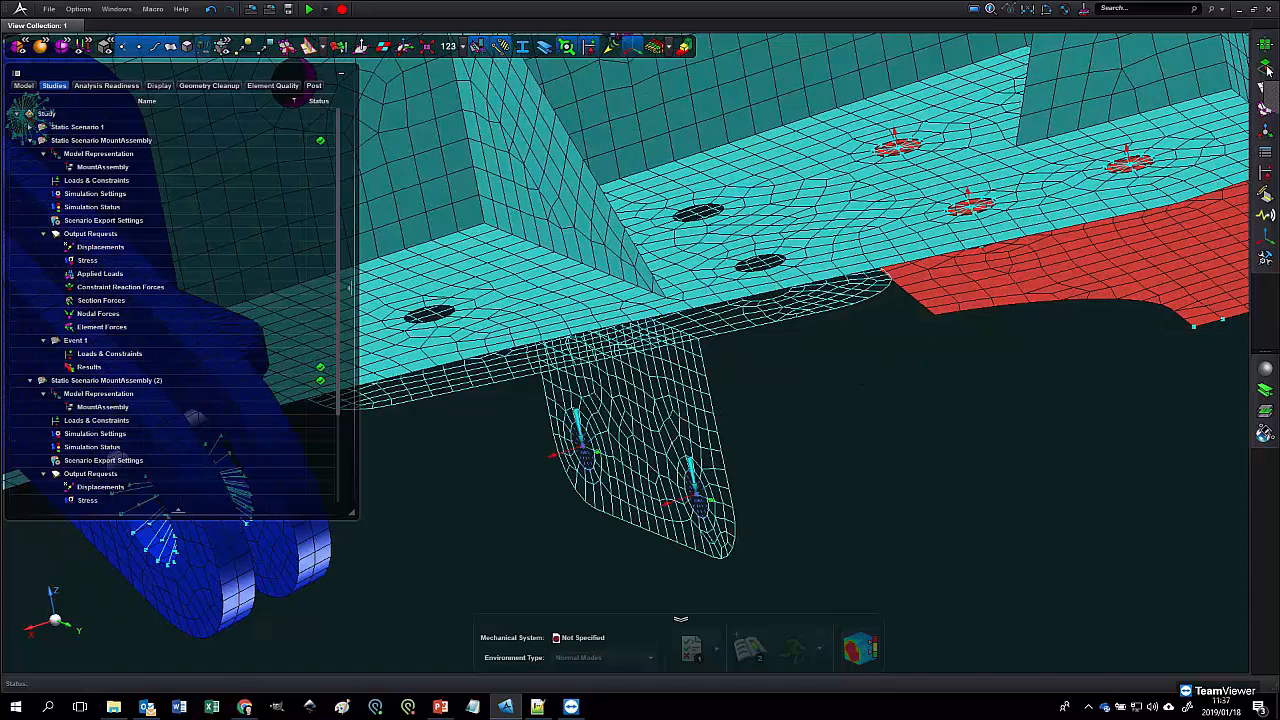
# - Create faceted surfaces from the bottom bracket's whole continuous mesh and accept the generated topology
pyautogui.moveTo(1203, 170); pyautogui.dragTo(1240, 150, button='middle')
pyautogui.moveTo(1250, 145)
pyautogui.moveTo(1261, 90)
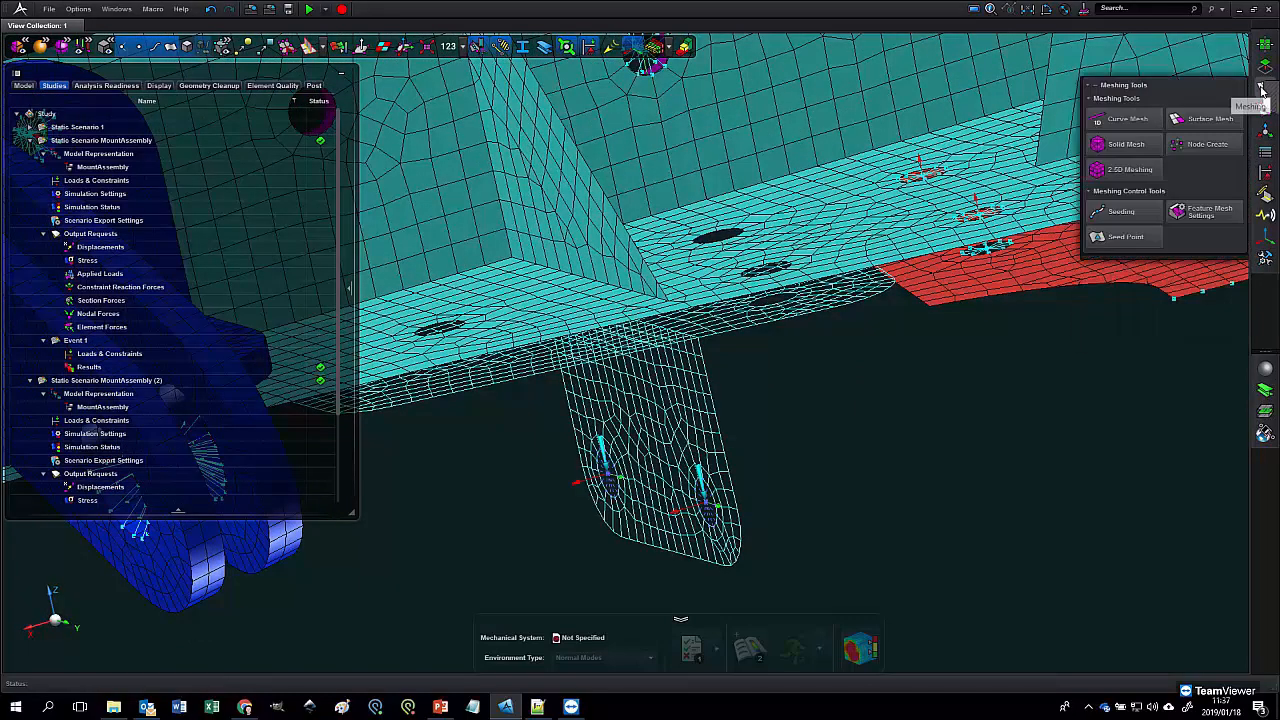
pyautogui.moveTo(1265, 66)
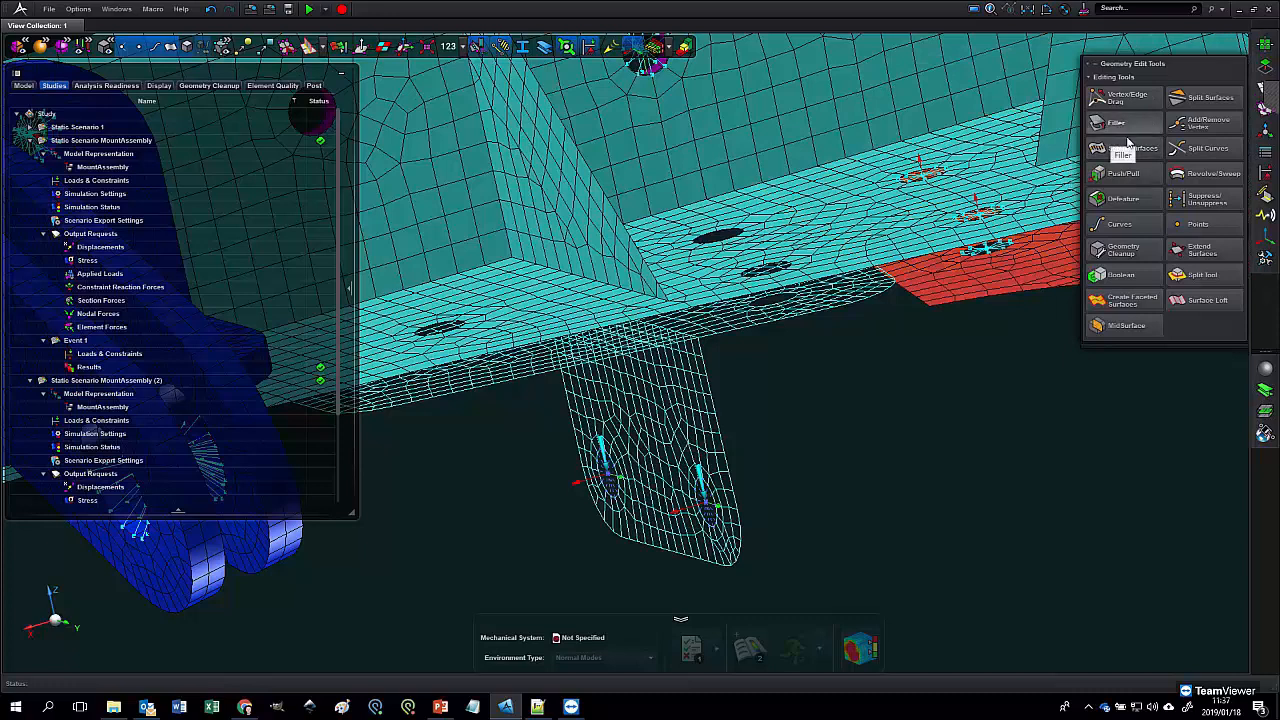
pyautogui.click(1122, 300)
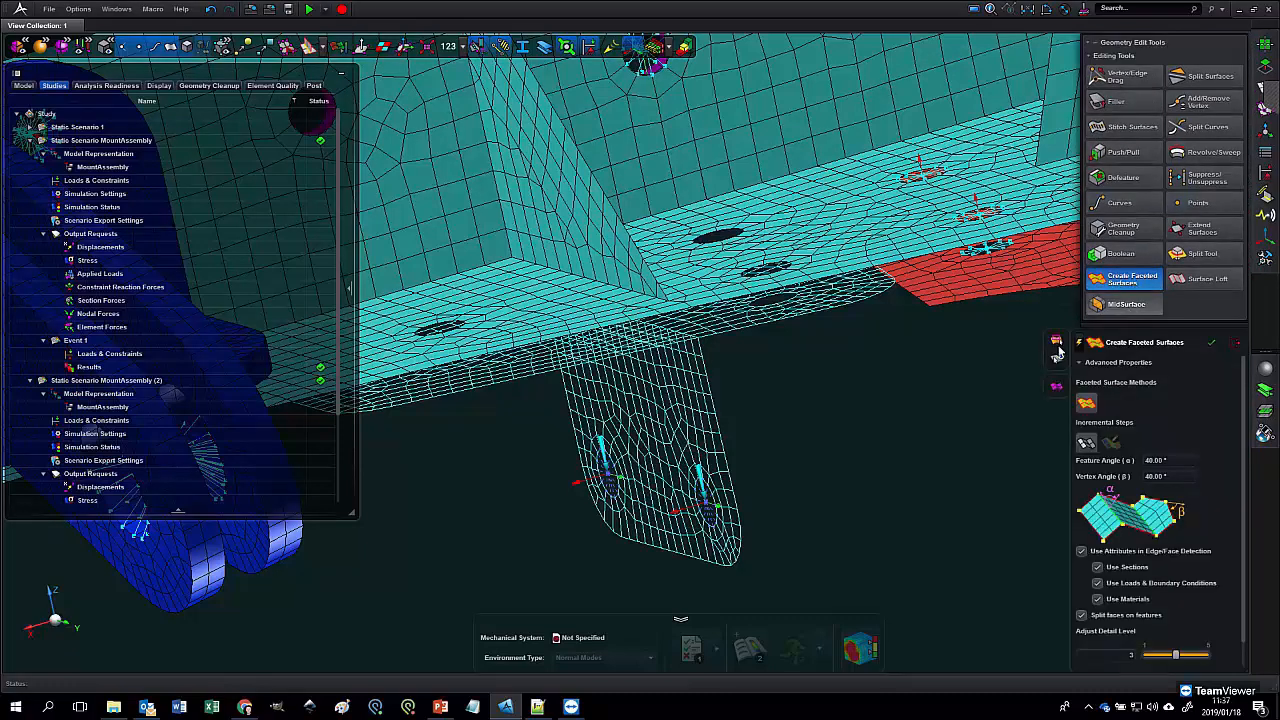
pyautogui.click(689, 424)
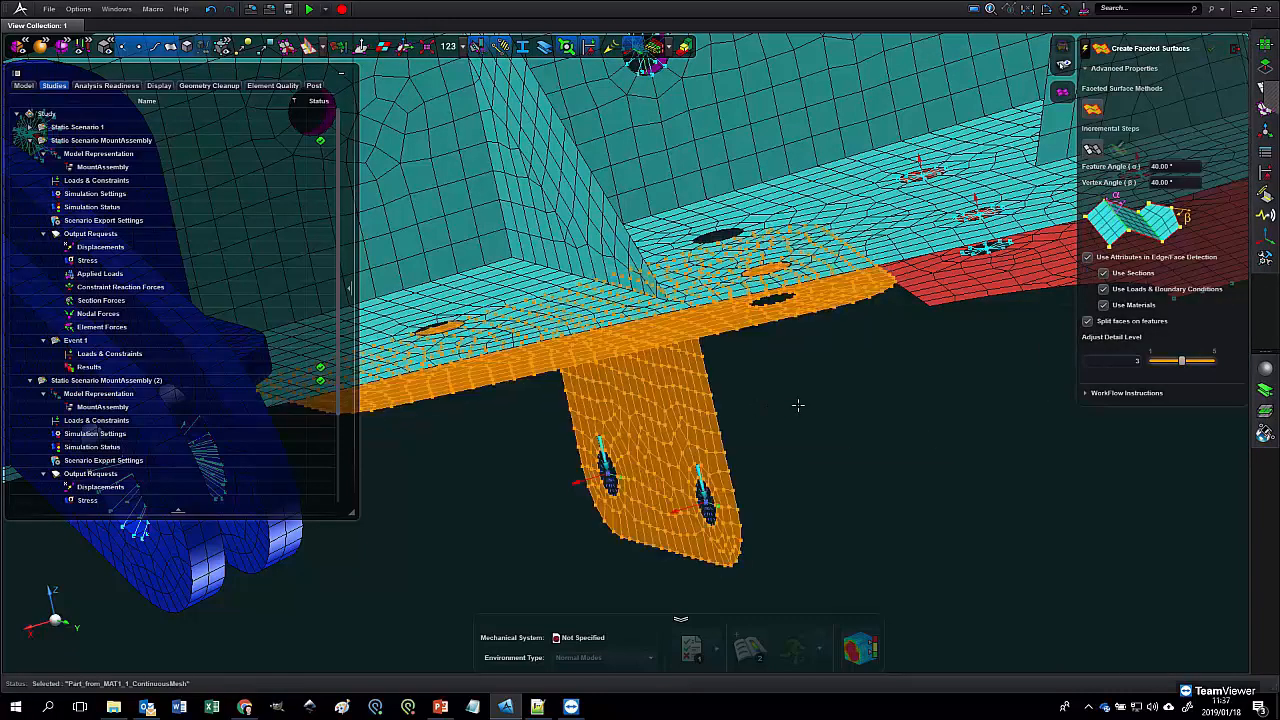
pyautogui.middleClick(800, 403)
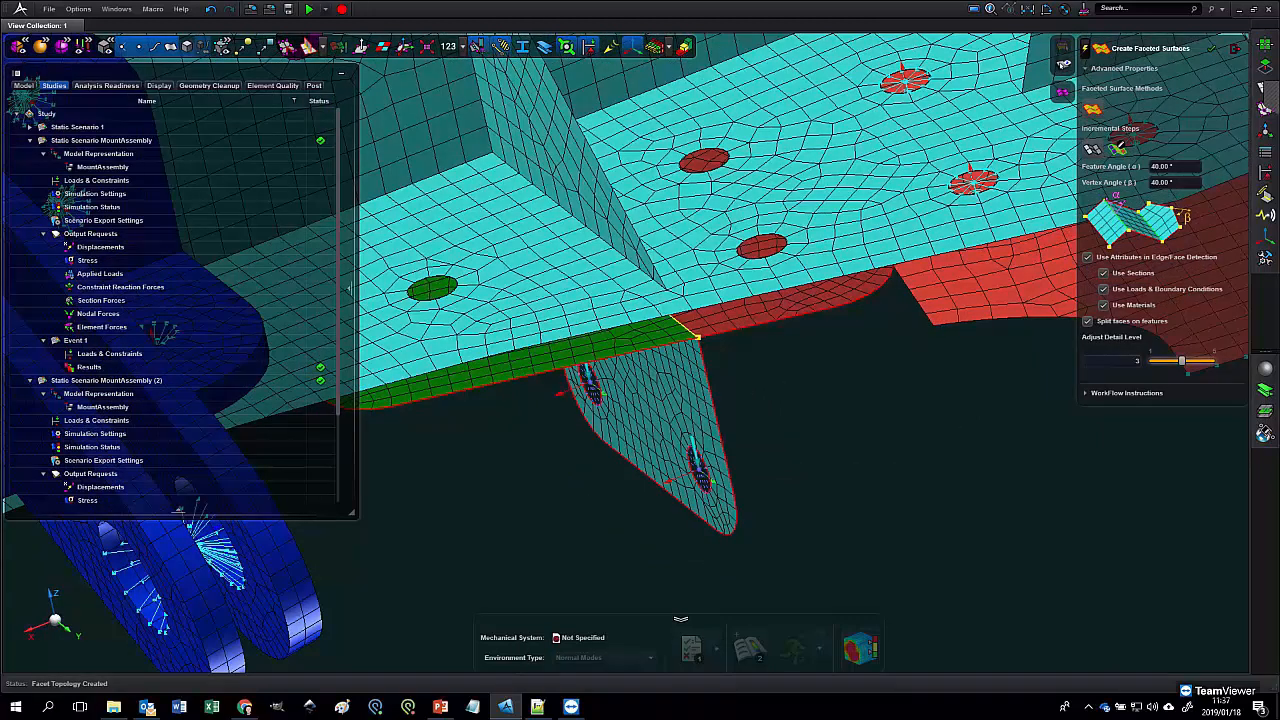
pyautogui.moveTo(1010, 400); pyautogui.dragTo(1050, 357, button='middle')
pyautogui.press('Escape')
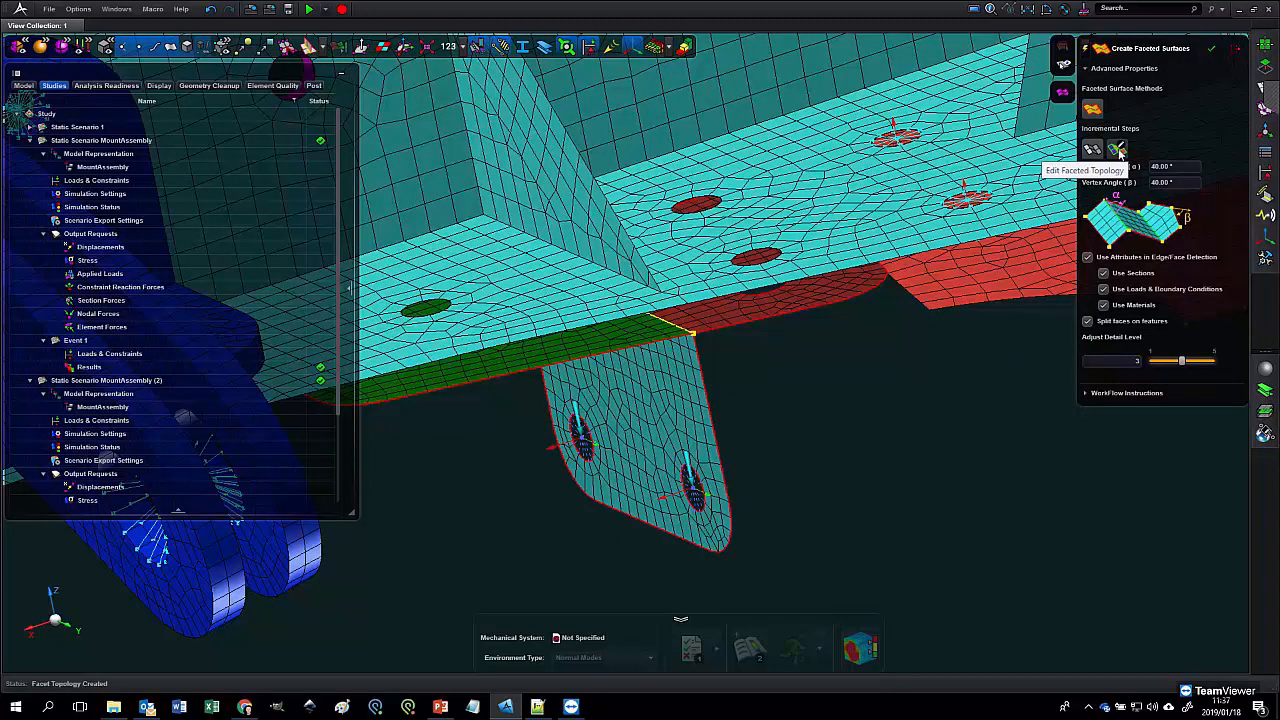
pyautogui.click(1212, 50)
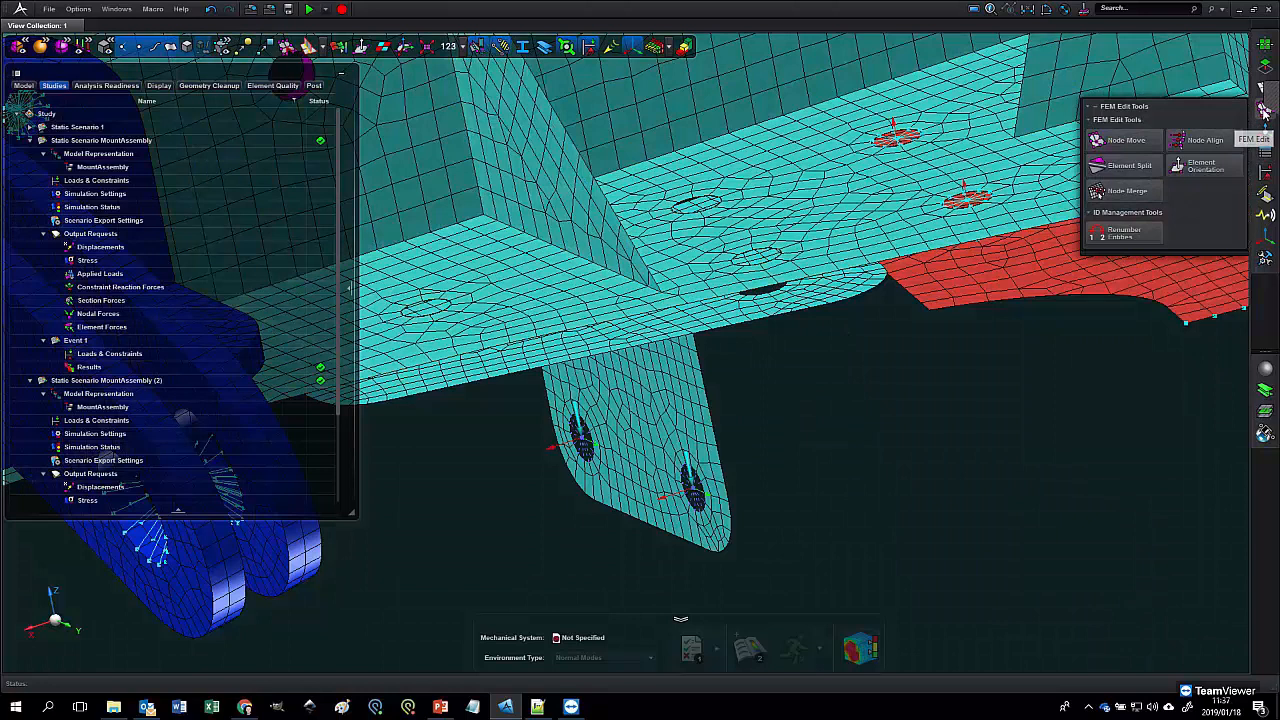
pyautogui.click(1122, 168)
pyautogui.scroll(5, 780, 340)
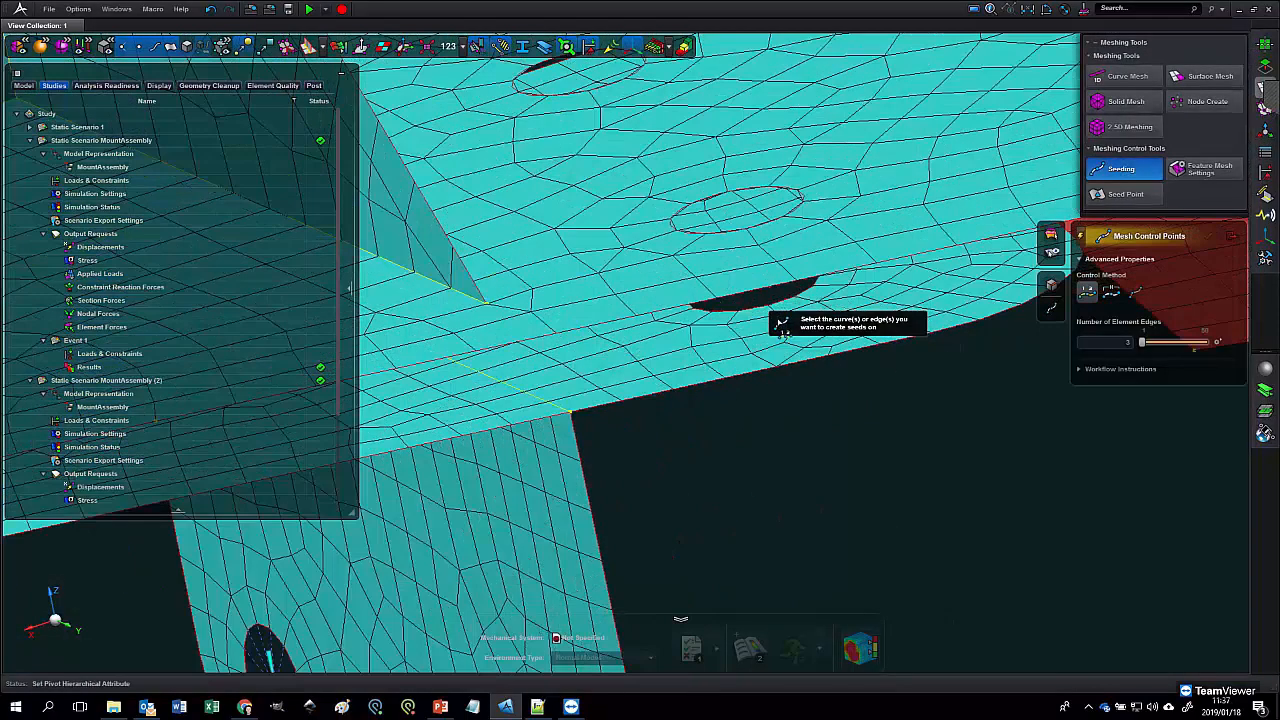
pyautogui.scroll(-10, 776, 360)
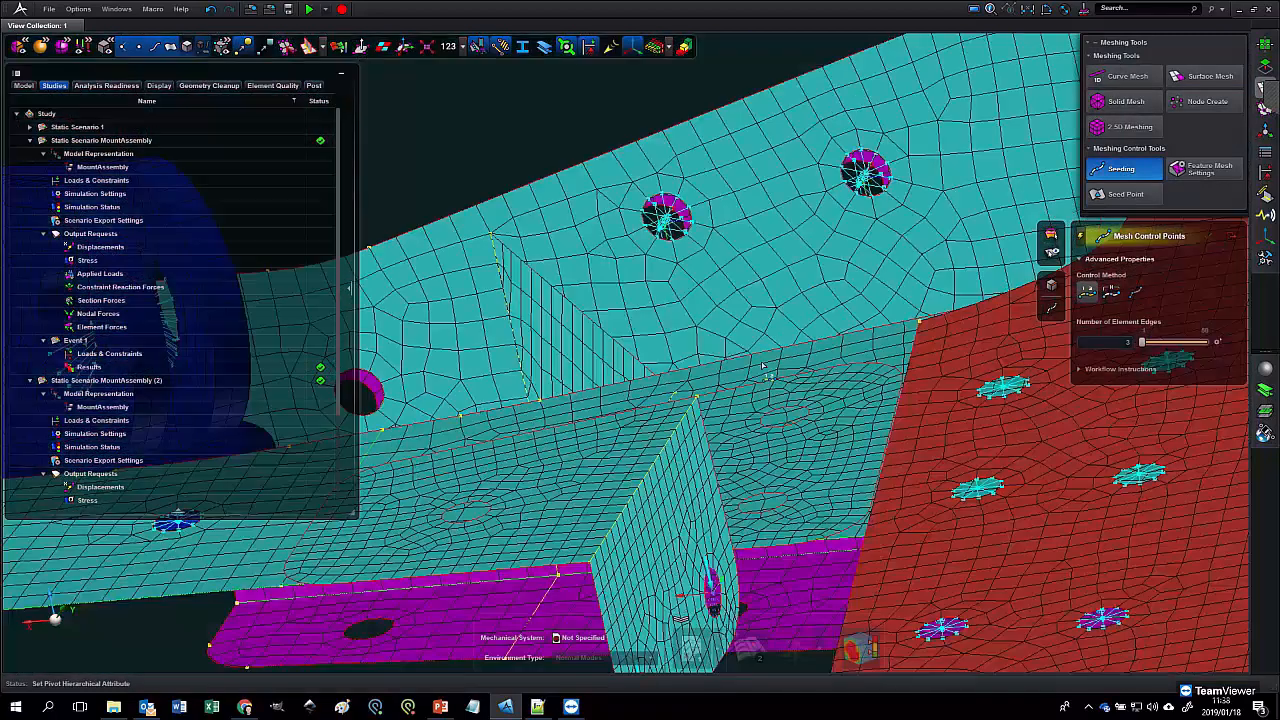
pyautogui.moveTo(269, 390); pyautogui.dragTo(269, 93, button='middle')
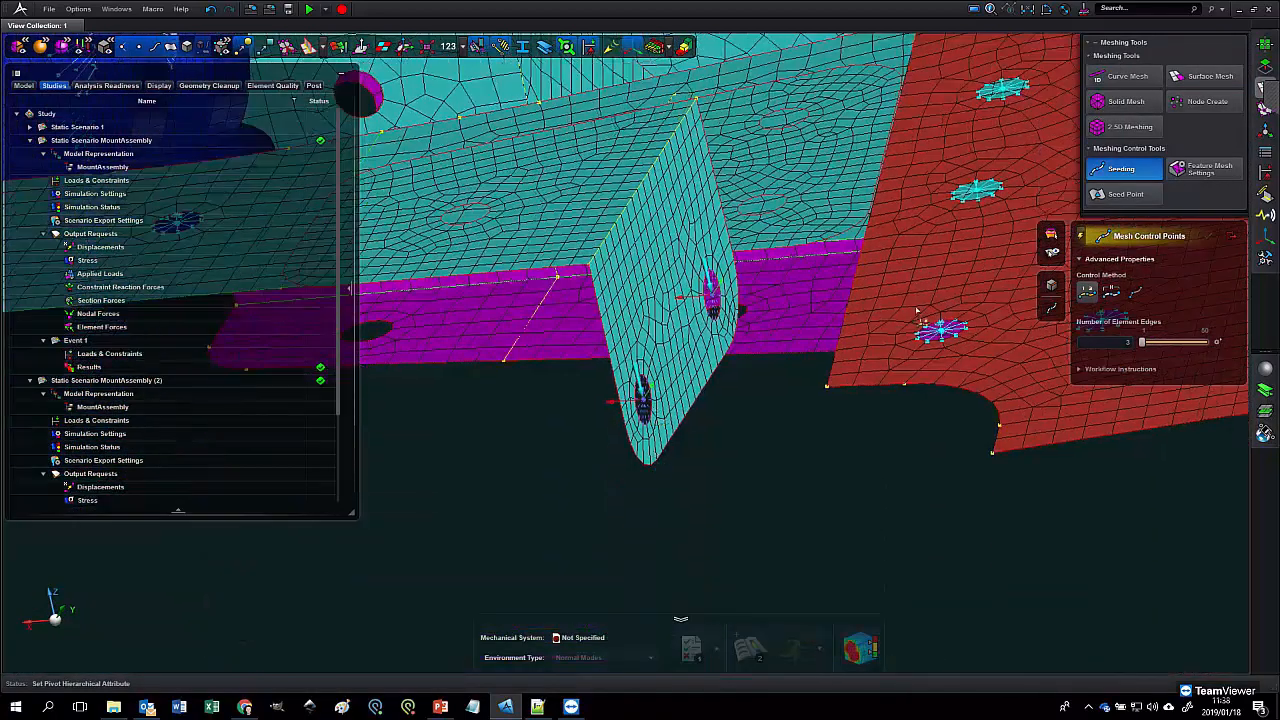
pyautogui.click(1235, 240)
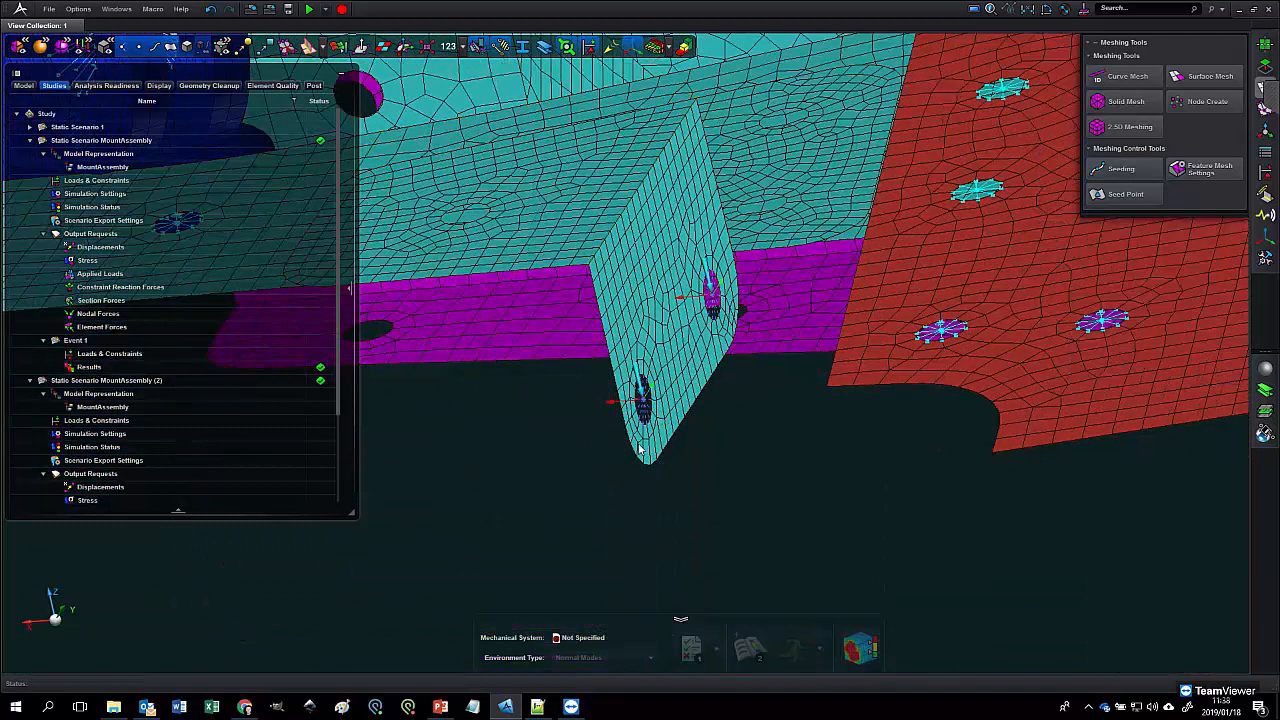
# - Isolate the bottom bracket so that only its mesh is displayed
pyautogui.click(641, 449)
pyautogui.rightClick(641, 449)
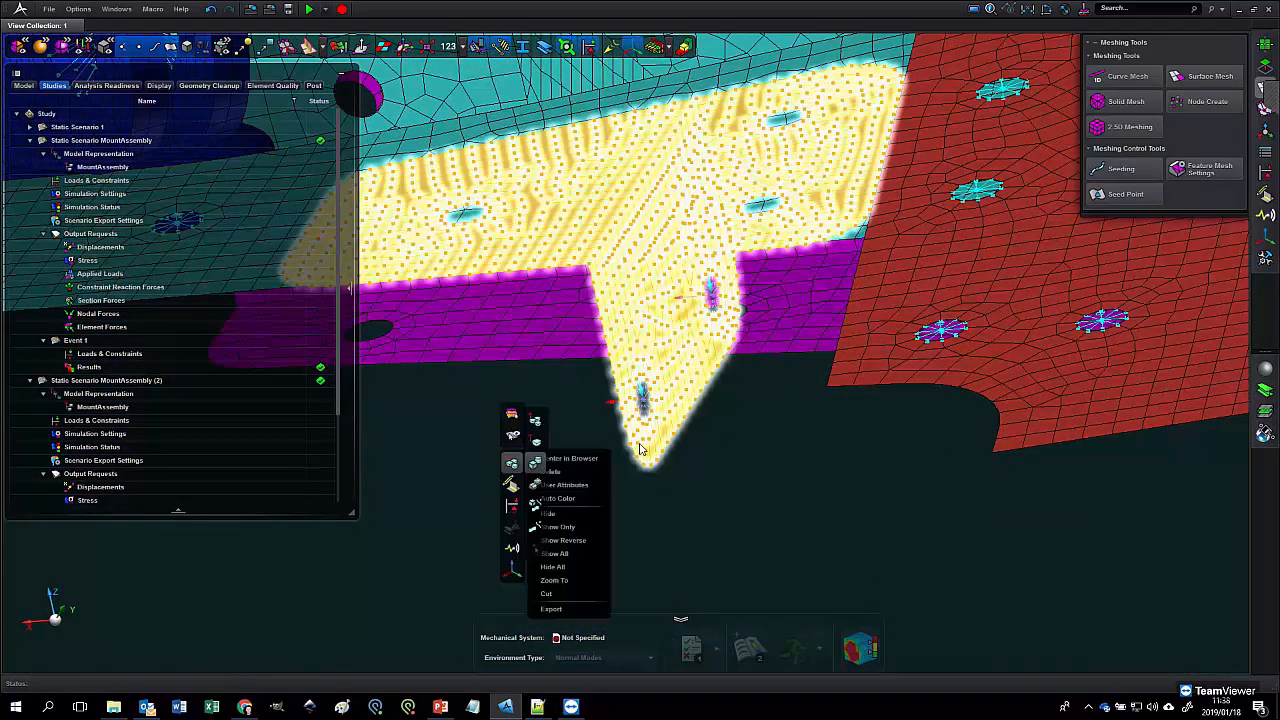
pyautogui.click(560, 527)
pyautogui.moveTo(581, 418); pyautogui.dragTo(588, 432, button='middle')
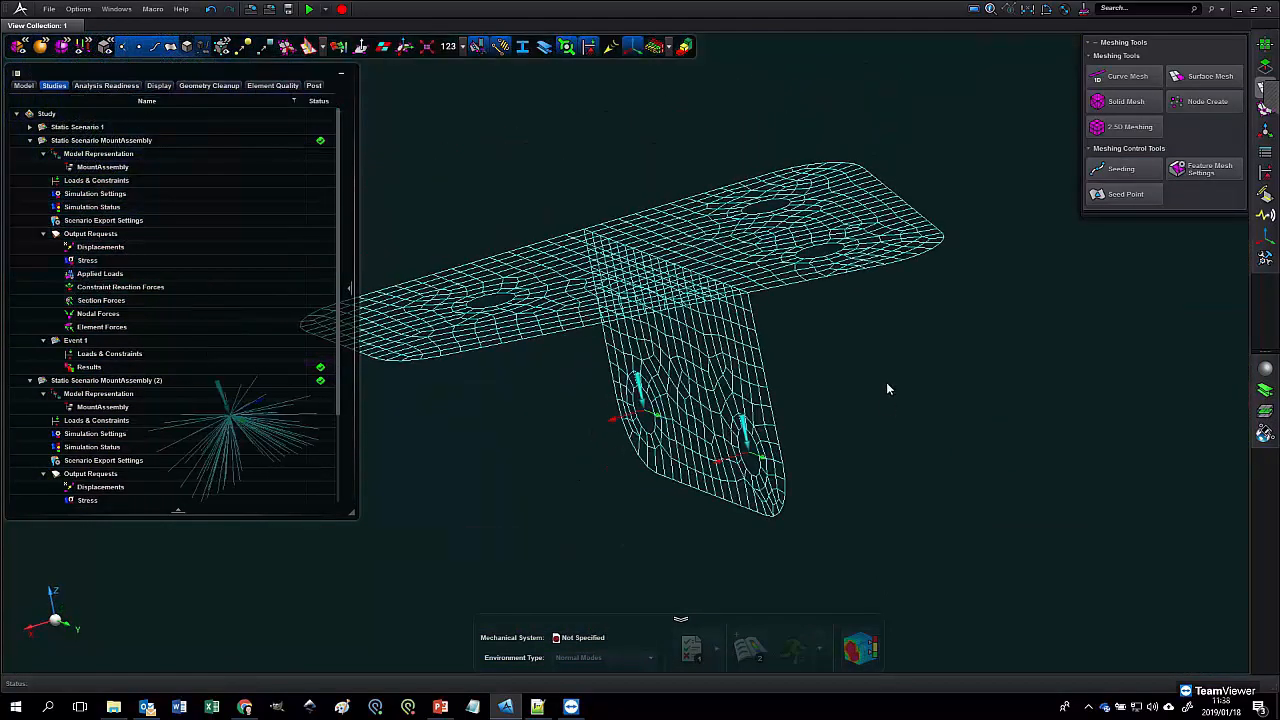
pyautogui.scroll(4, 868, 326)
pyautogui.moveTo(868, 326); pyautogui.dragTo(851, 410, button='middle')
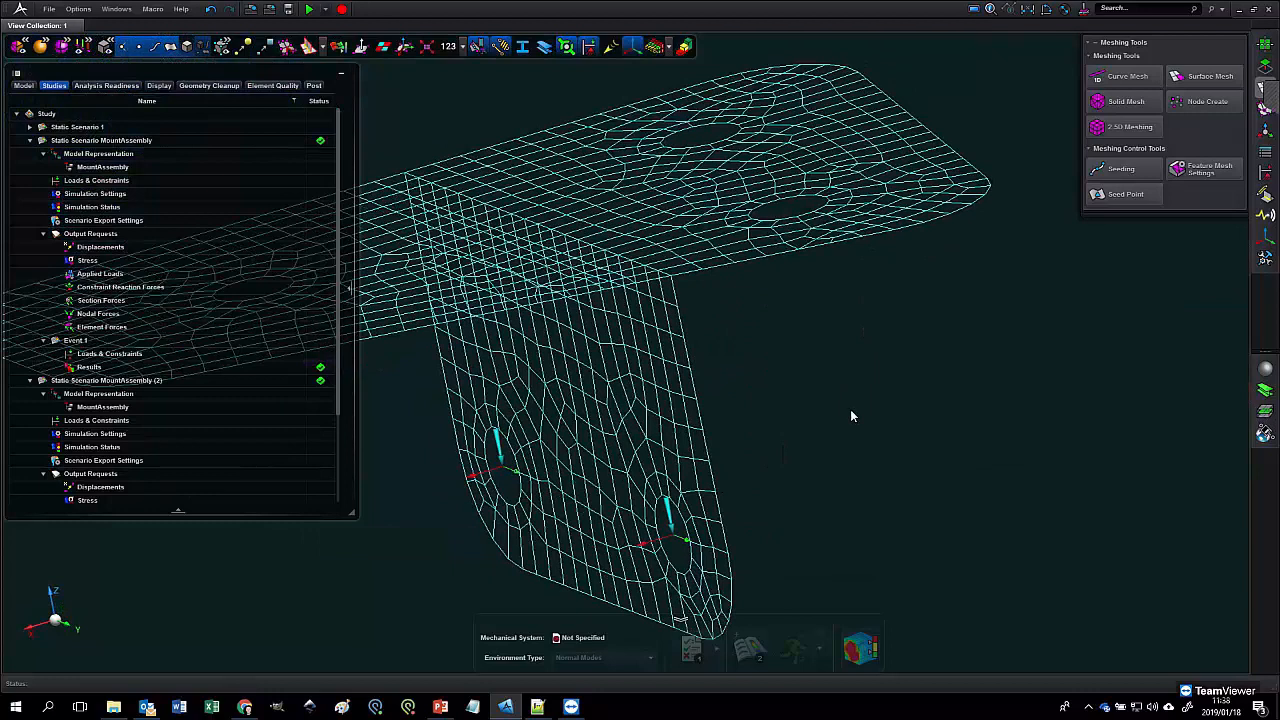
pyautogui.click(1150, 170)
pyautogui.scroll(5, 804, 294)
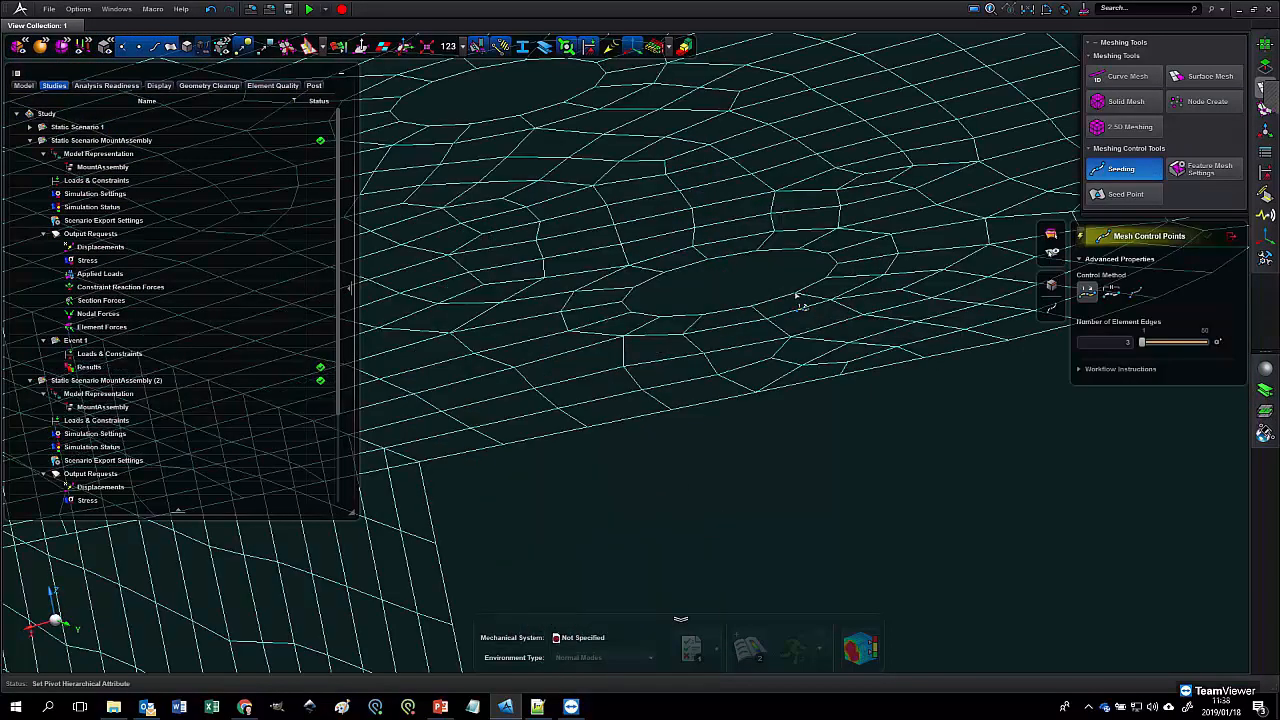
pyautogui.scroll(-5, 804, 294)
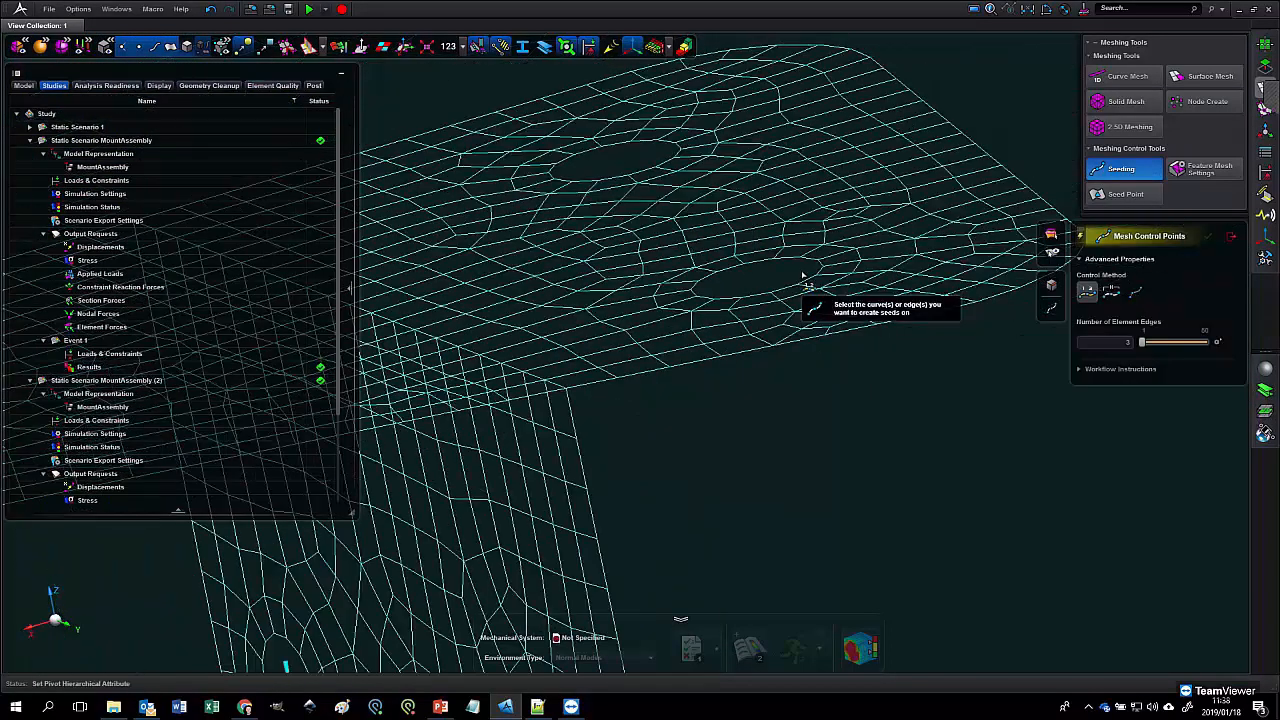
# - Leave the seeding tool and show Part_from_MAT1_1's faceted body and Mesh 5 in place of its imported continuous mesh
pyautogui.click(23, 85)
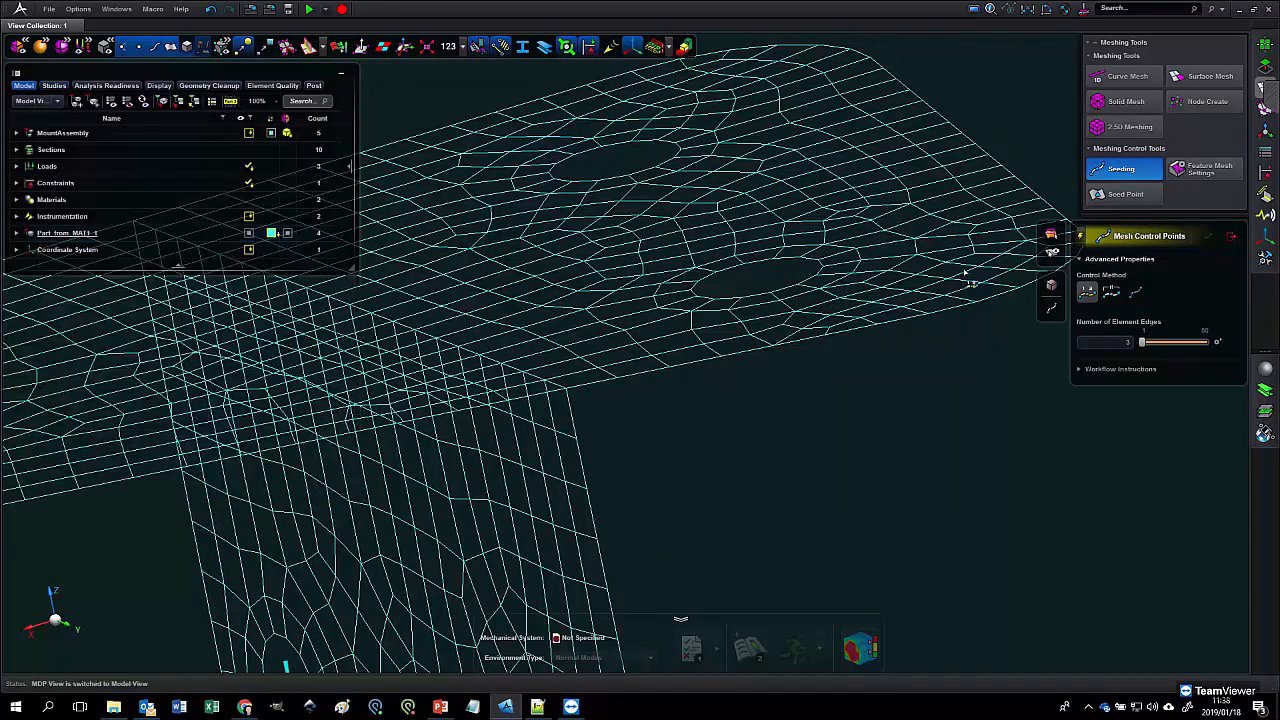
pyautogui.click(1231, 236)
pyautogui.rightClick(470, 306)
pyautogui.press('Escape')
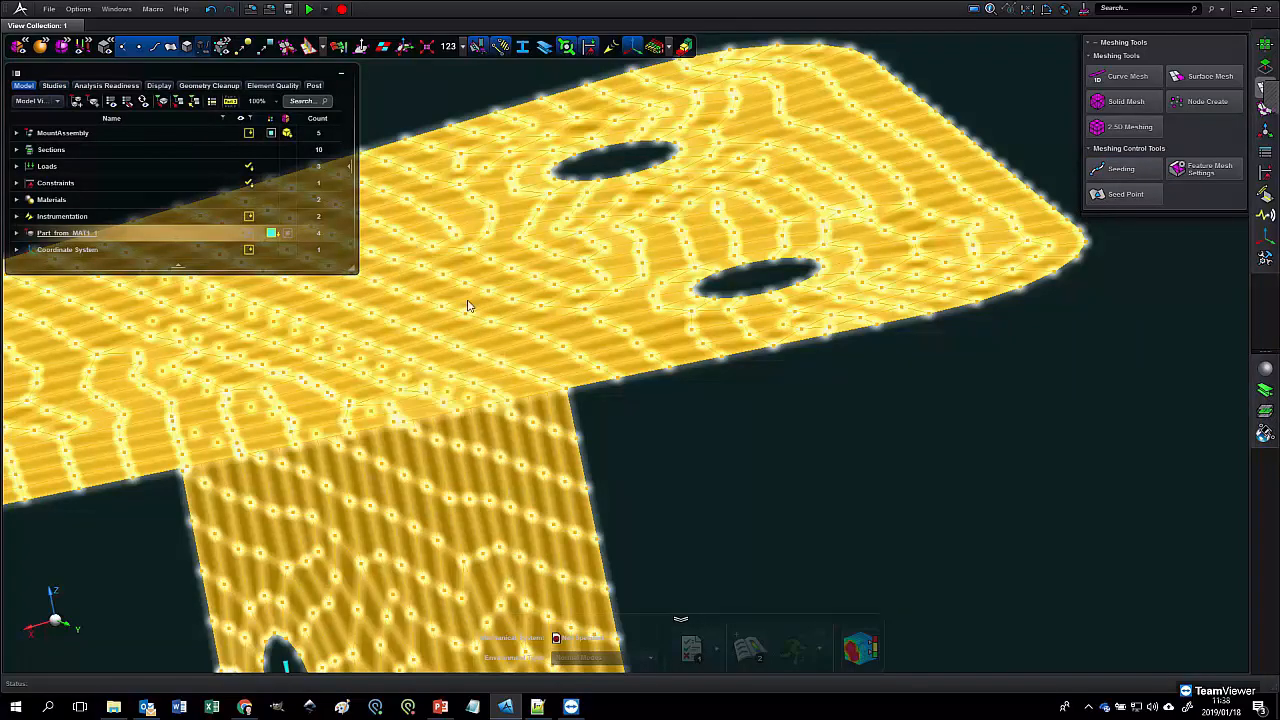
pyautogui.click(16, 232)
pyautogui.click(250, 269)
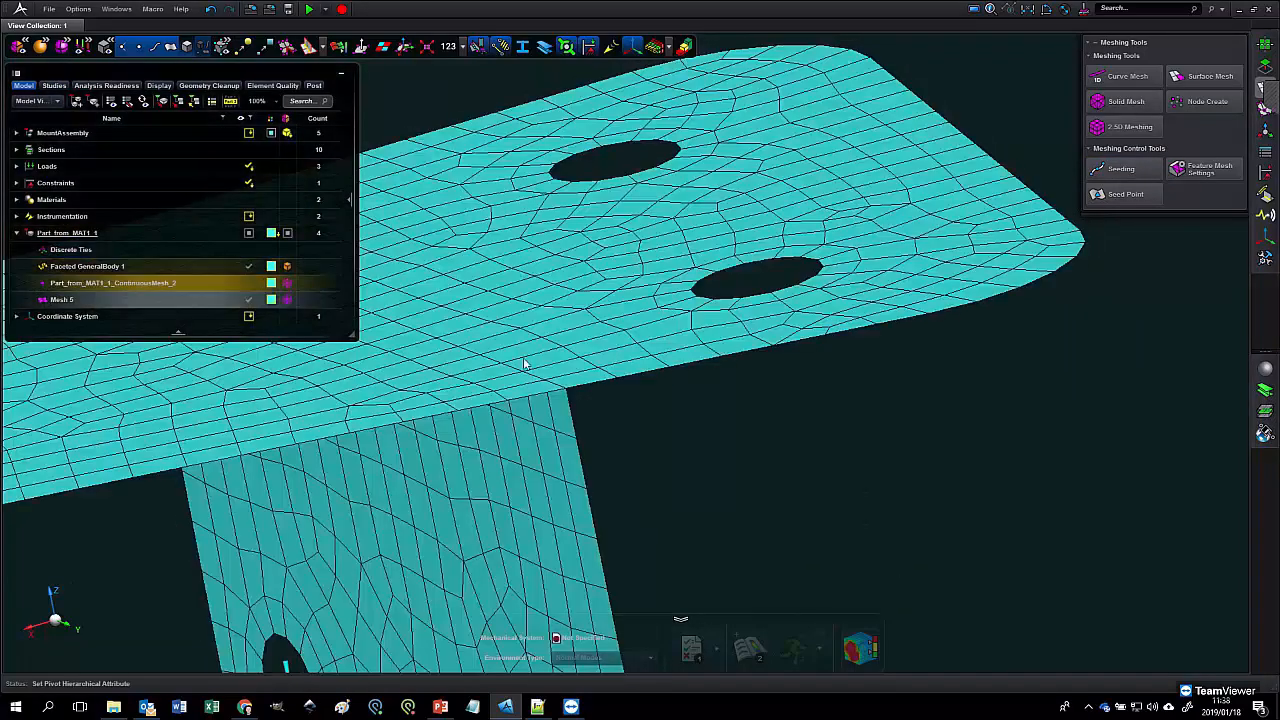
# - Seed the edge of the bracket flange's hole nearest the front of the lug with 24 element edges
pyautogui.moveTo(743, 413)
pyautogui.mouseDown(button='middle')
pyautogui.moveTo(730, 408)
pyautogui.moveTo(754, 389)
pyautogui.moveTo(1150, 191)
pyautogui.mouseUp(button='middle')
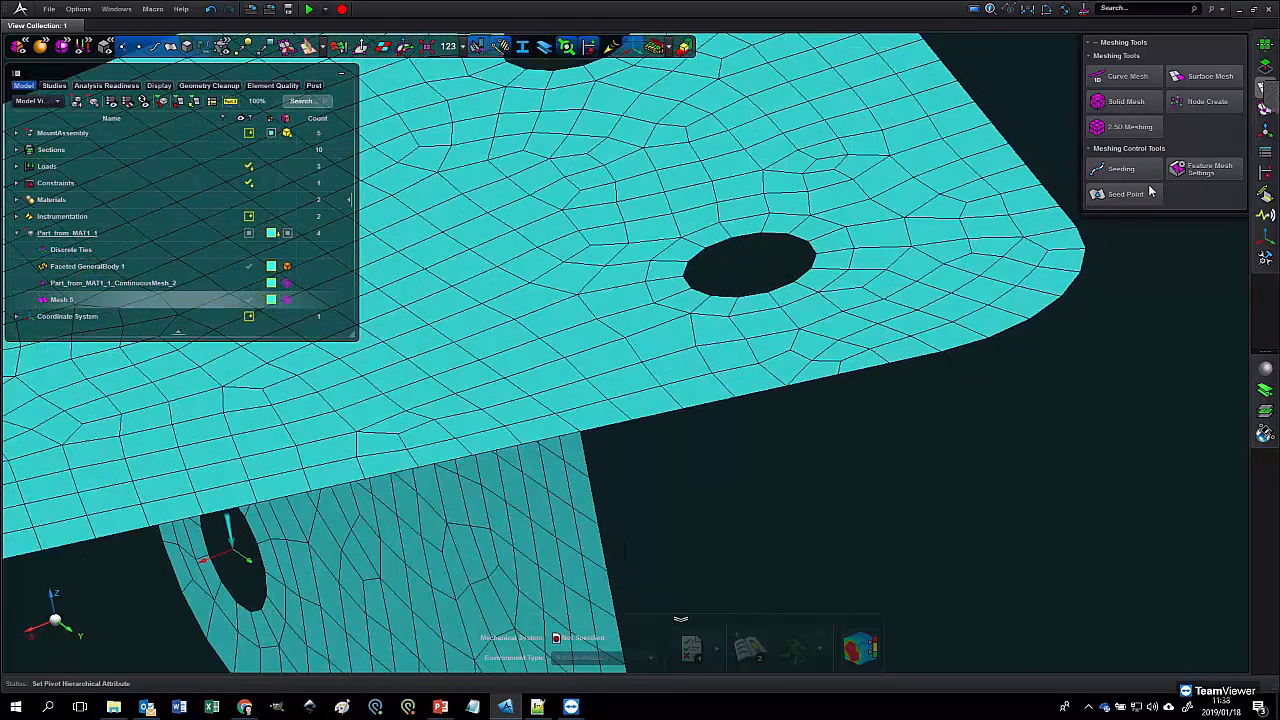
pyautogui.moveTo(763, 263); pyautogui.dragTo(752, 310, button='middle')
pyautogui.press('space')
pyautogui.doubleClick(776, 299)
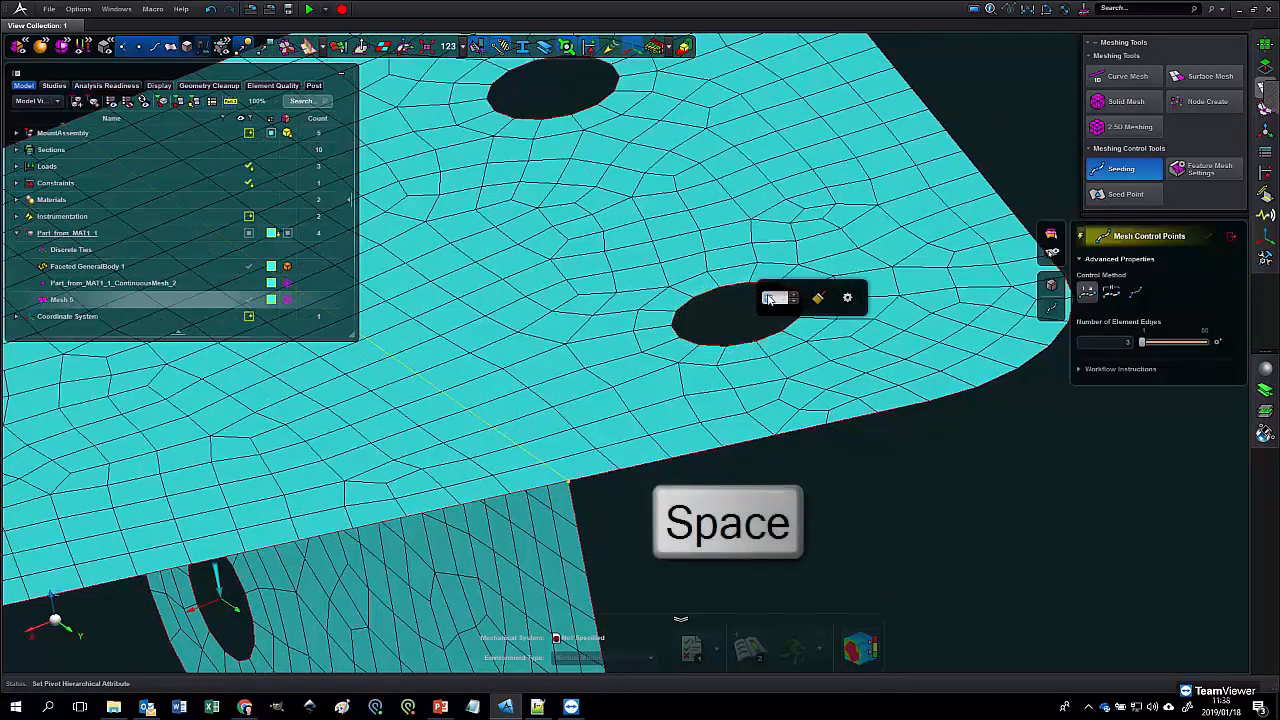
pyautogui.write('24')
pyautogui.press('Return')
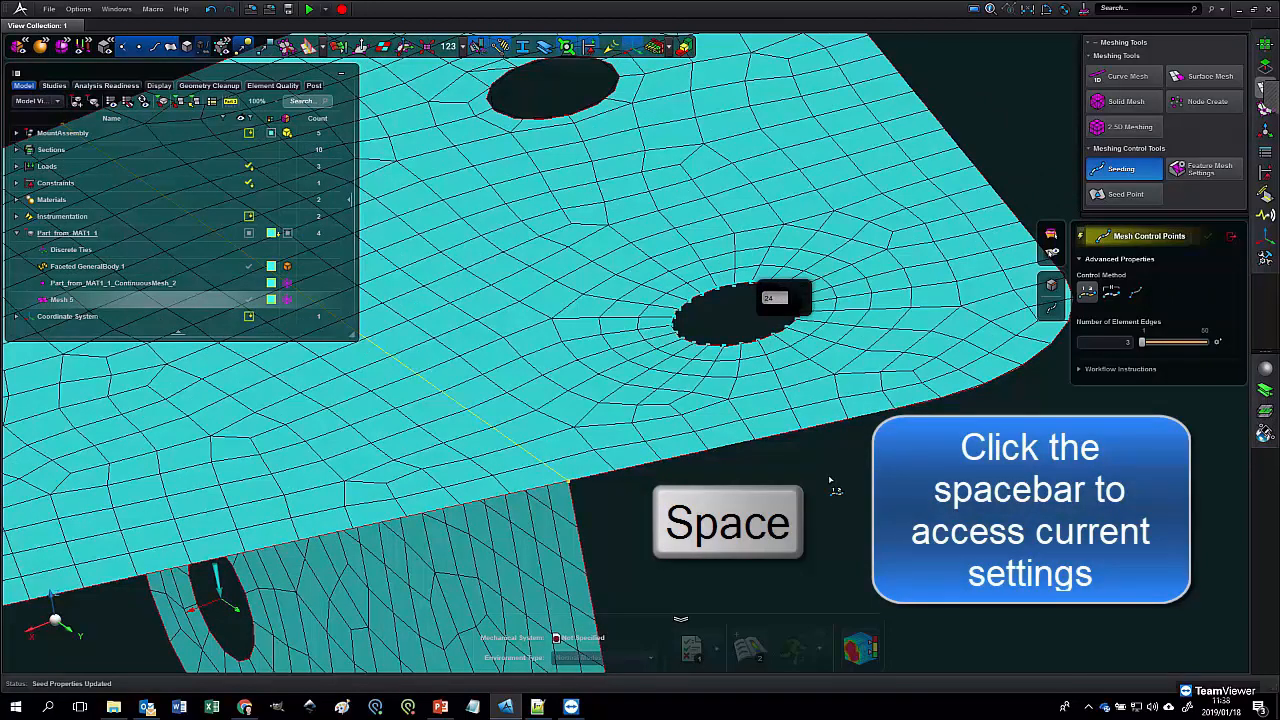
# - Seed the edge of the neighbouring hole on the same side of the bracket's flange
pyautogui.scroll(-4, 830, 481)
pyautogui.moveTo(829, 500)
pyautogui.mouseDown(button='middle')
pyautogui.moveTo(820, 395)
pyautogui.moveTo(826, 520)
pyautogui.mouseUp(button='middle')
pyautogui.click(603, 290)
pyautogui.moveTo(778, 484); pyautogui.dragTo(835, 310, button='middle')
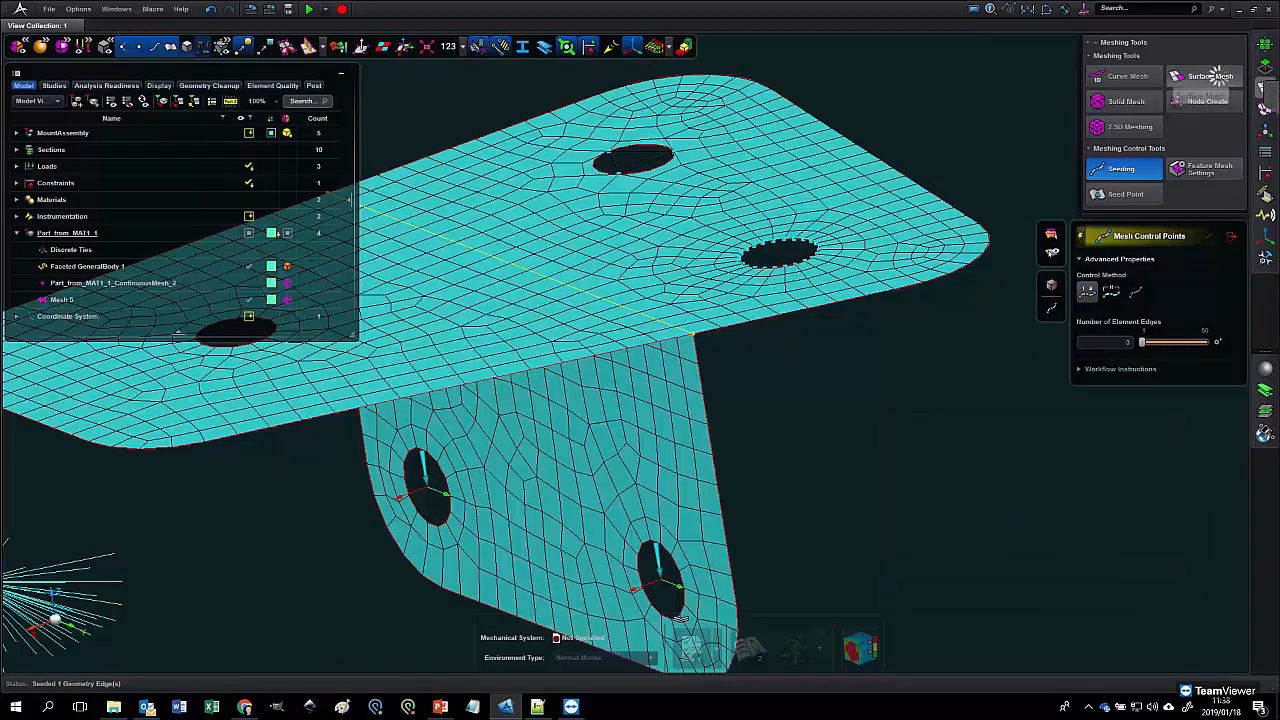
# - Surface mesh the bracket's faceted body with a 1 mm mesh size
pyautogui.click(1210, 76)
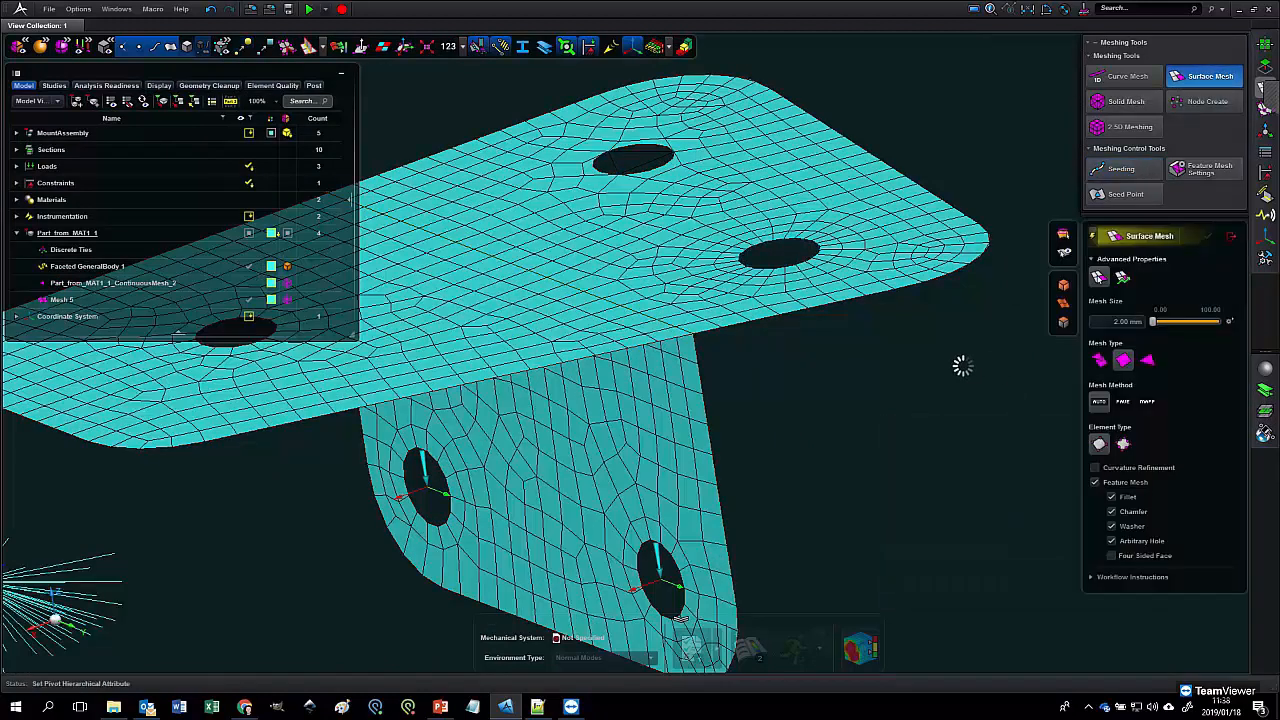
pyautogui.press('space')
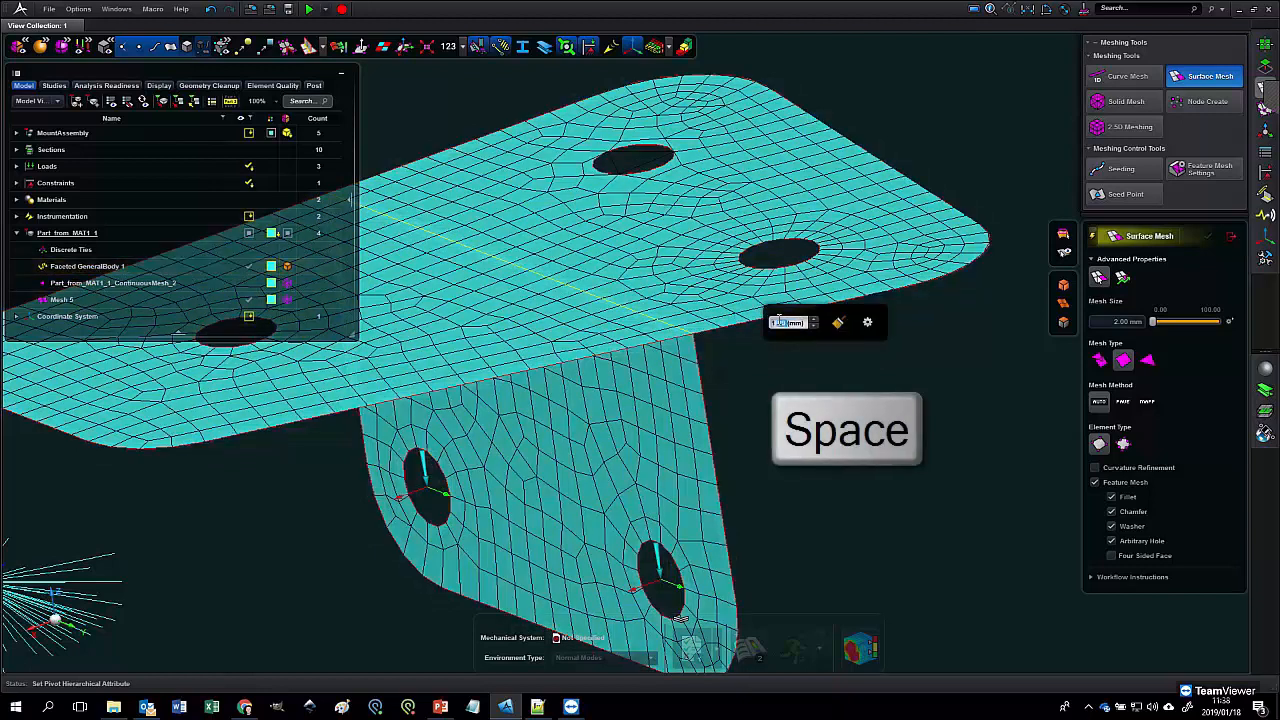
pyautogui.write('1')
pyautogui.press('Return')
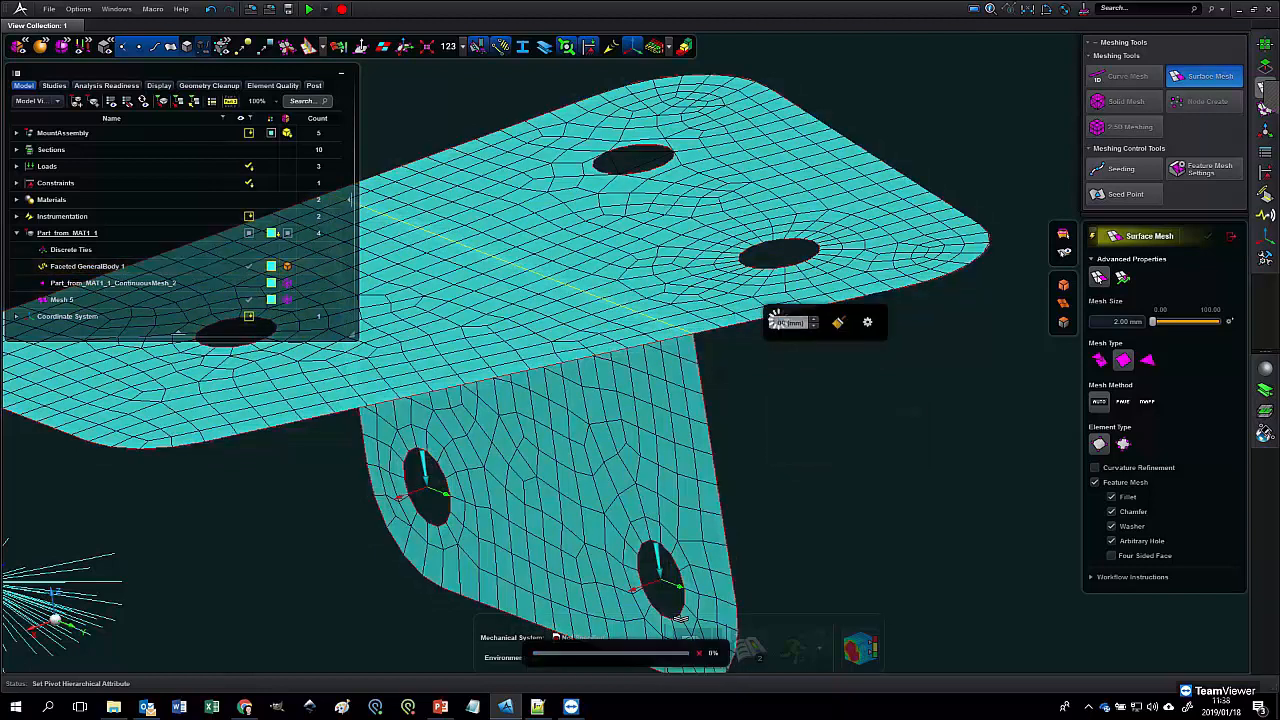
pyautogui.moveTo(804, 427); pyautogui.dragTo(771, 457, button='middle')
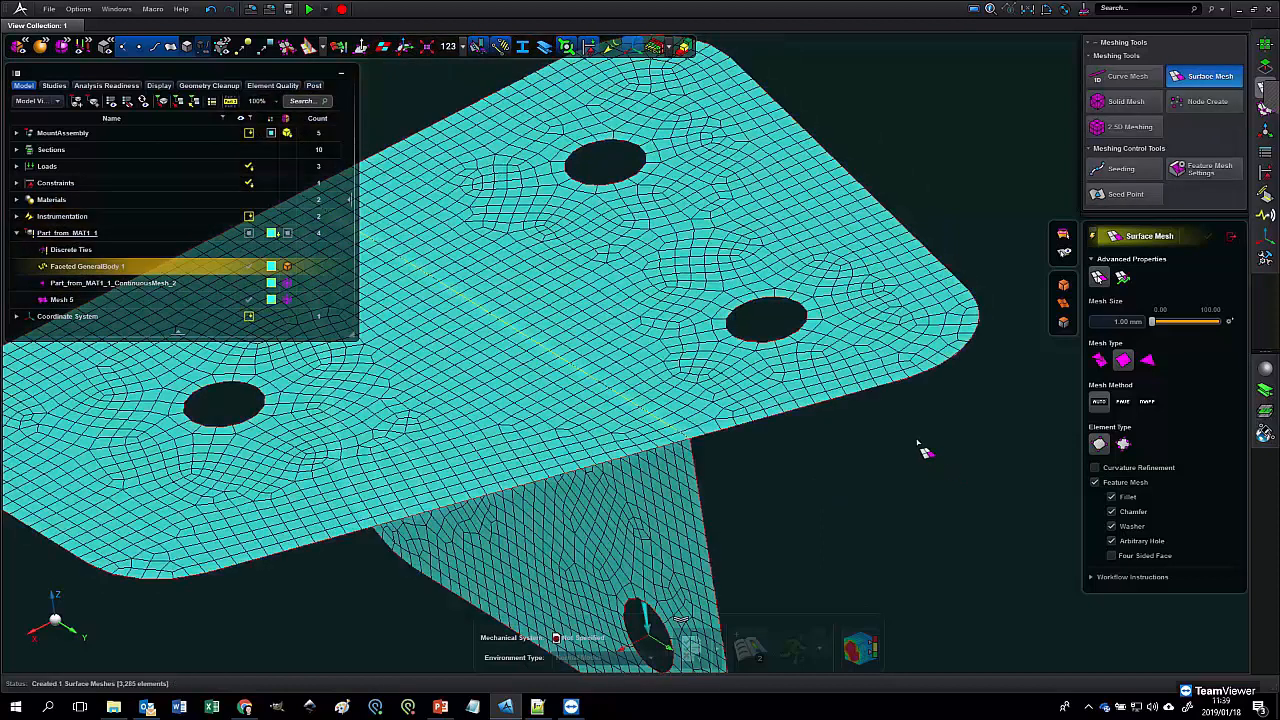
# - Leave the surface meshing tool and show all parts of the model again
pyautogui.rightClick(791, 404)
pyautogui.moveTo(801, 457)
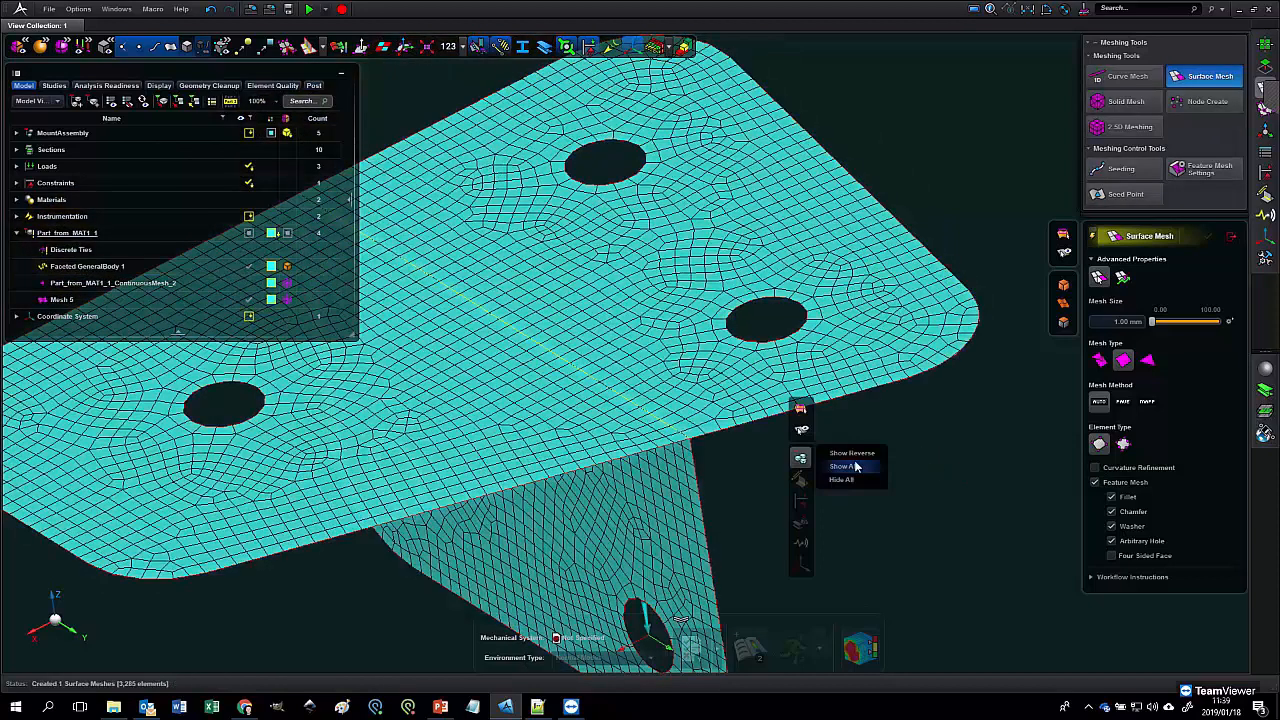
pyautogui.click(1231, 237)
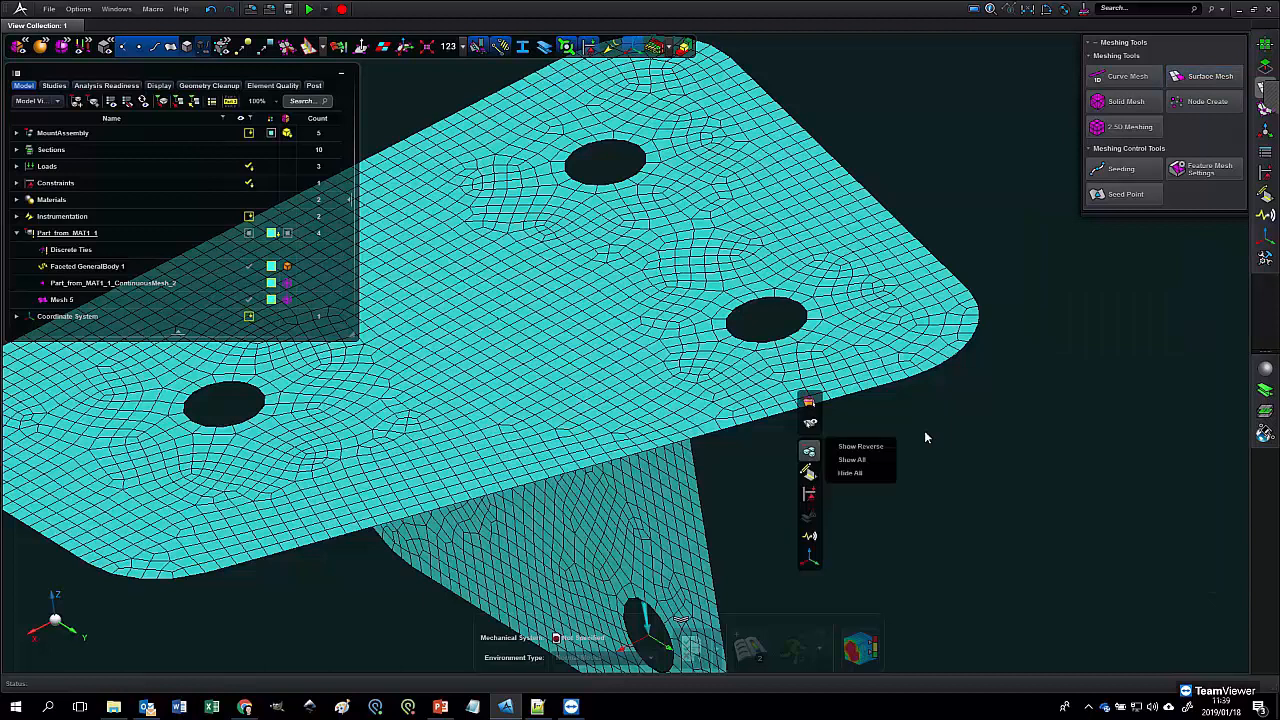
pyautogui.click(852, 459)
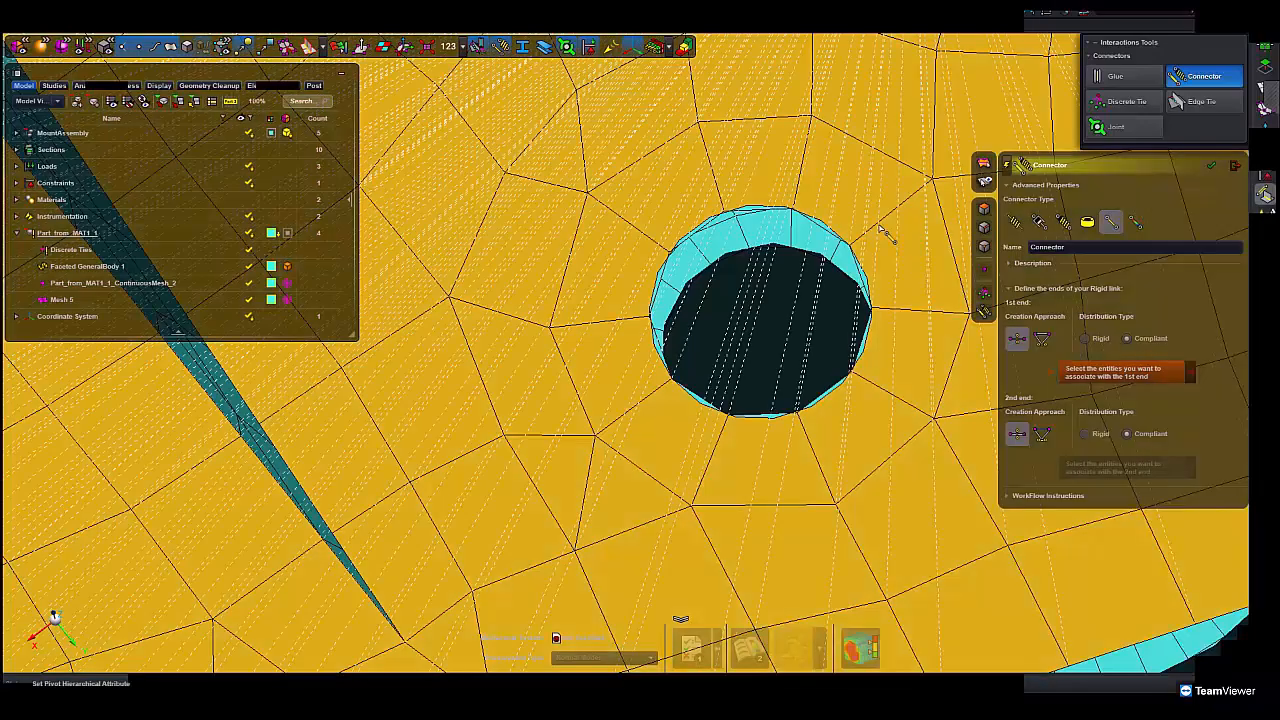
# - Try to connect the bracket flange's hole to the matching base plate hole with a compliant rigid link
pyautogui.click(797, 218)
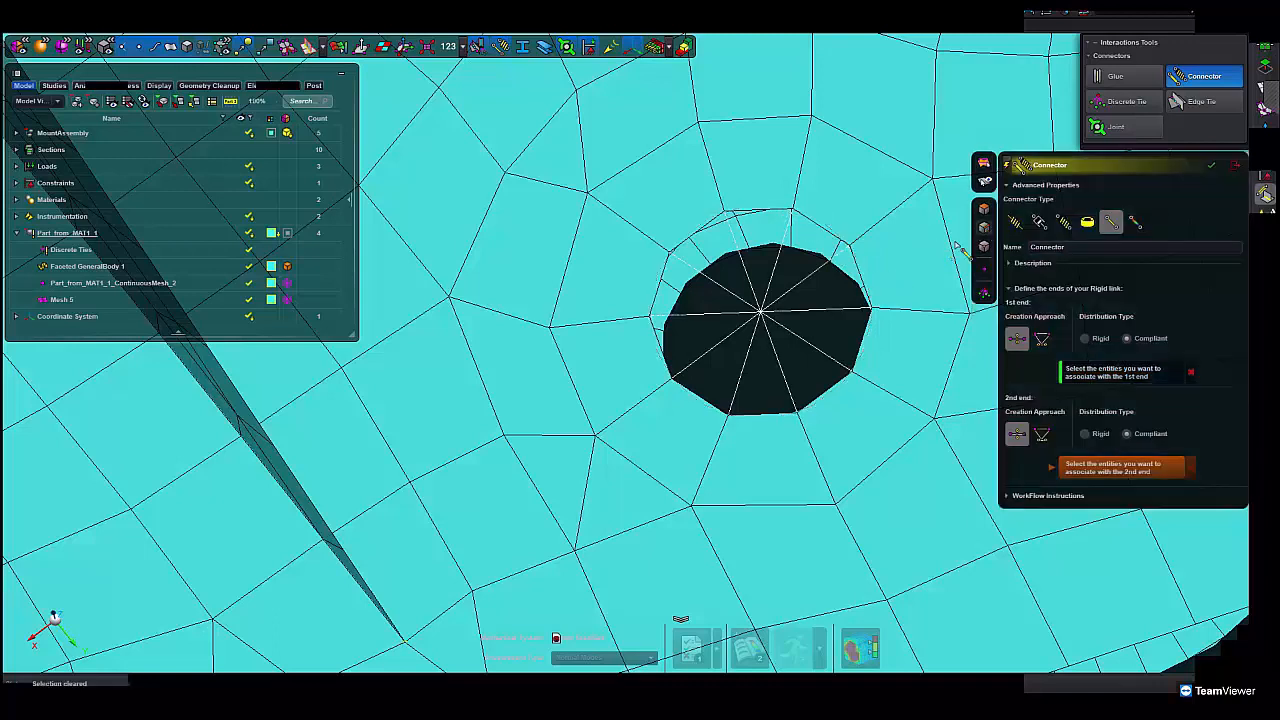
pyautogui.click(812, 262)
pyautogui.scroll(-3, 809, 292)
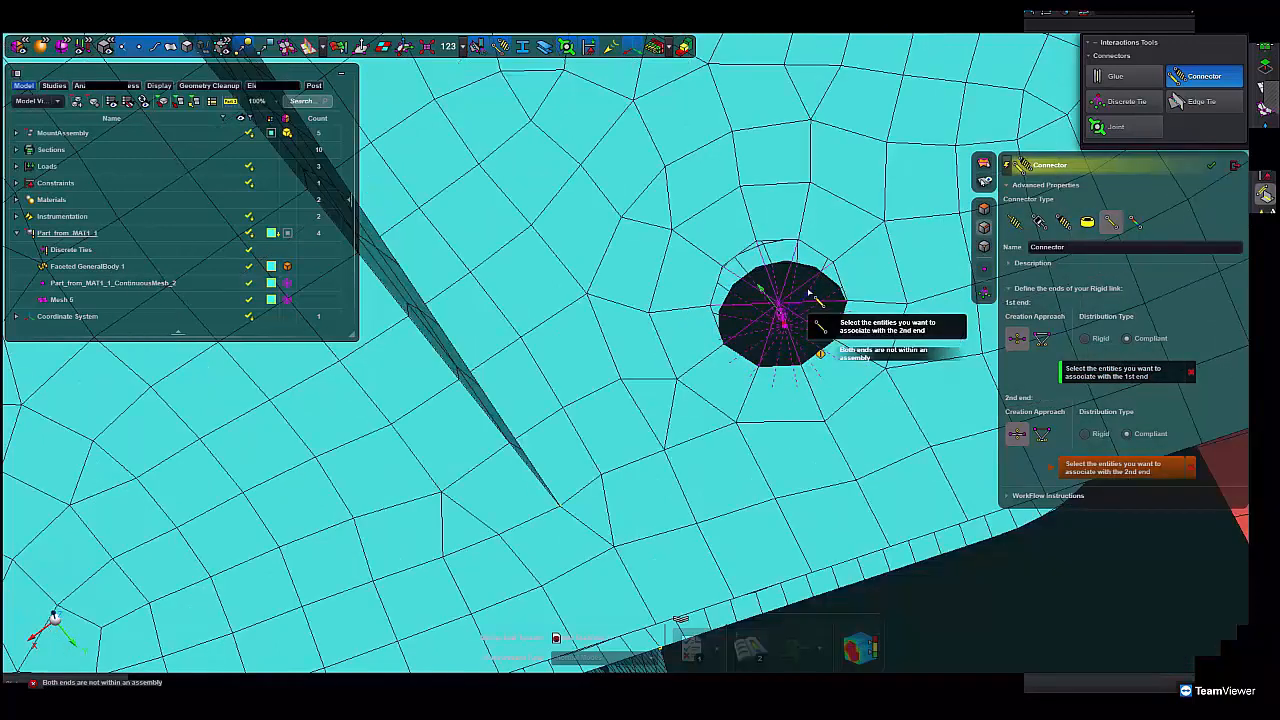
pyautogui.scroll(-3, 809, 292)
pyautogui.moveTo(783, 248); pyautogui.dragTo(829, 488, button='middle')
pyautogui.click(710, 299)
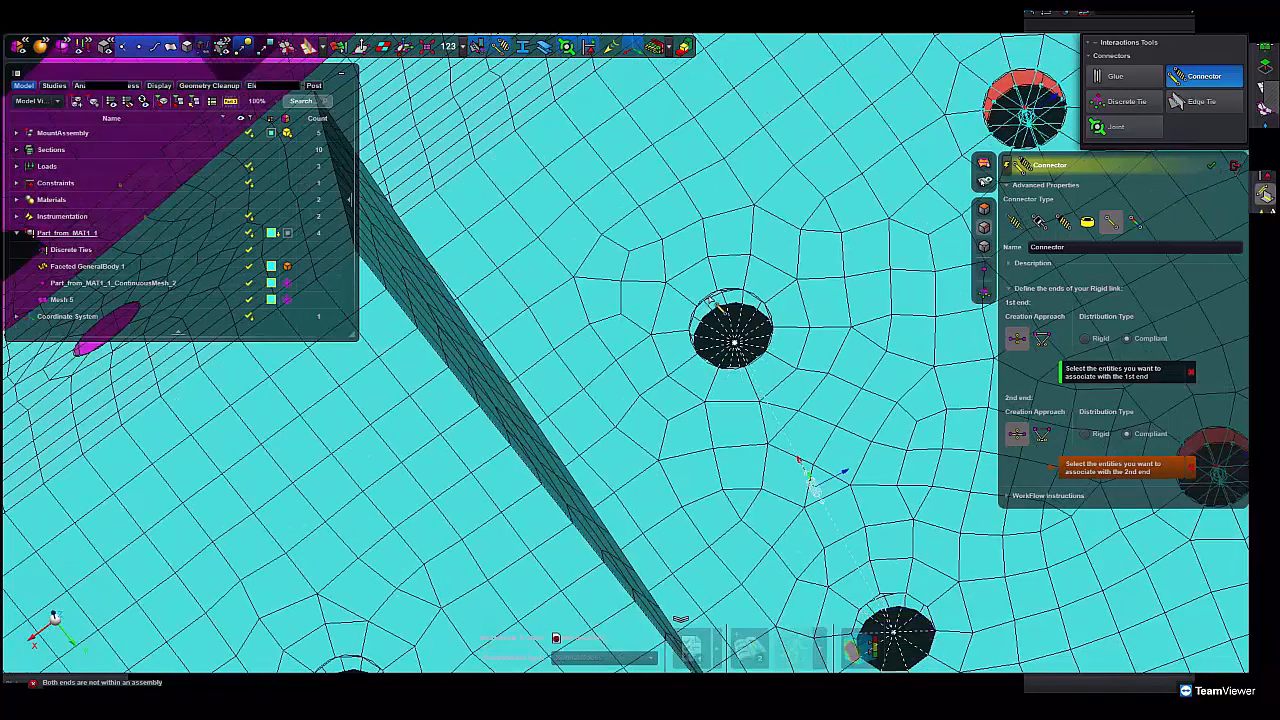
pyautogui.middleClick(708, 300)
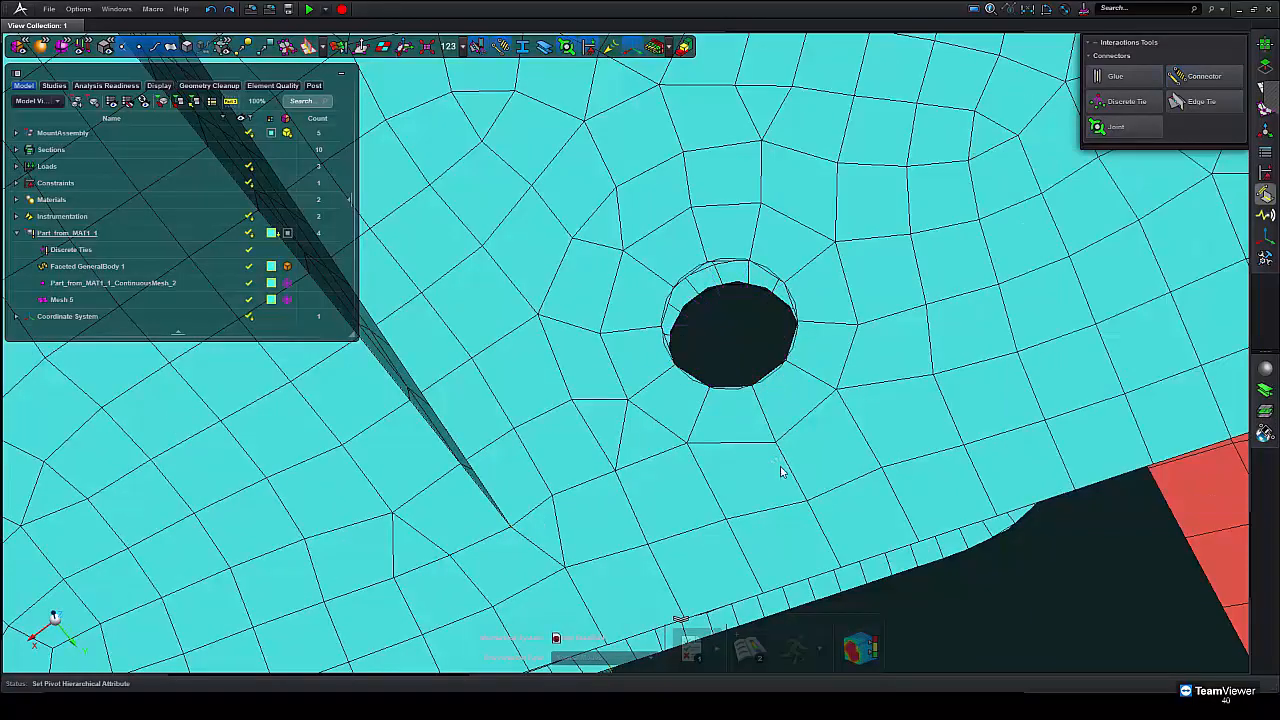
# - Move Part_from_MAT1_1 into MountAssembly and expand the assembly in the model tree
pyautogui.scroll(-5, 781, 468)
pyautogui.moveTo(660, 494); pyautogui.dragTo(694, 452, button='middle')
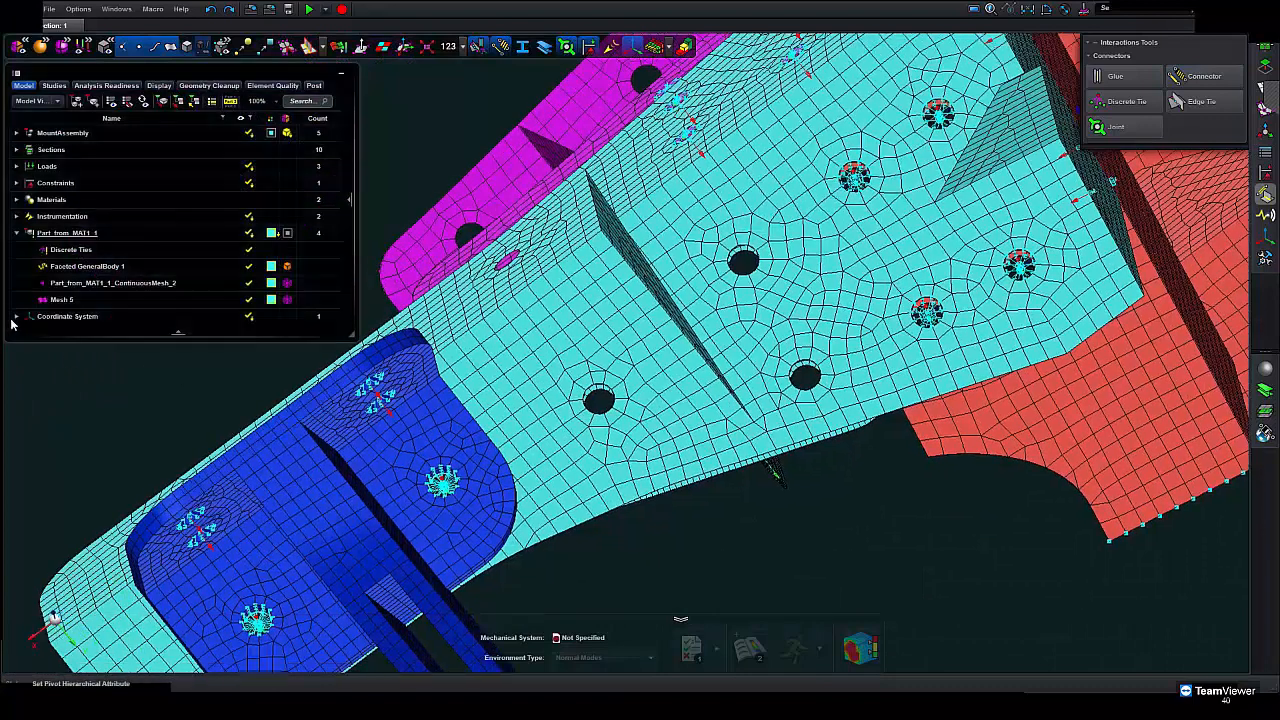
pyautogui.click(16, 317)
pyautogui.click(50, 232)
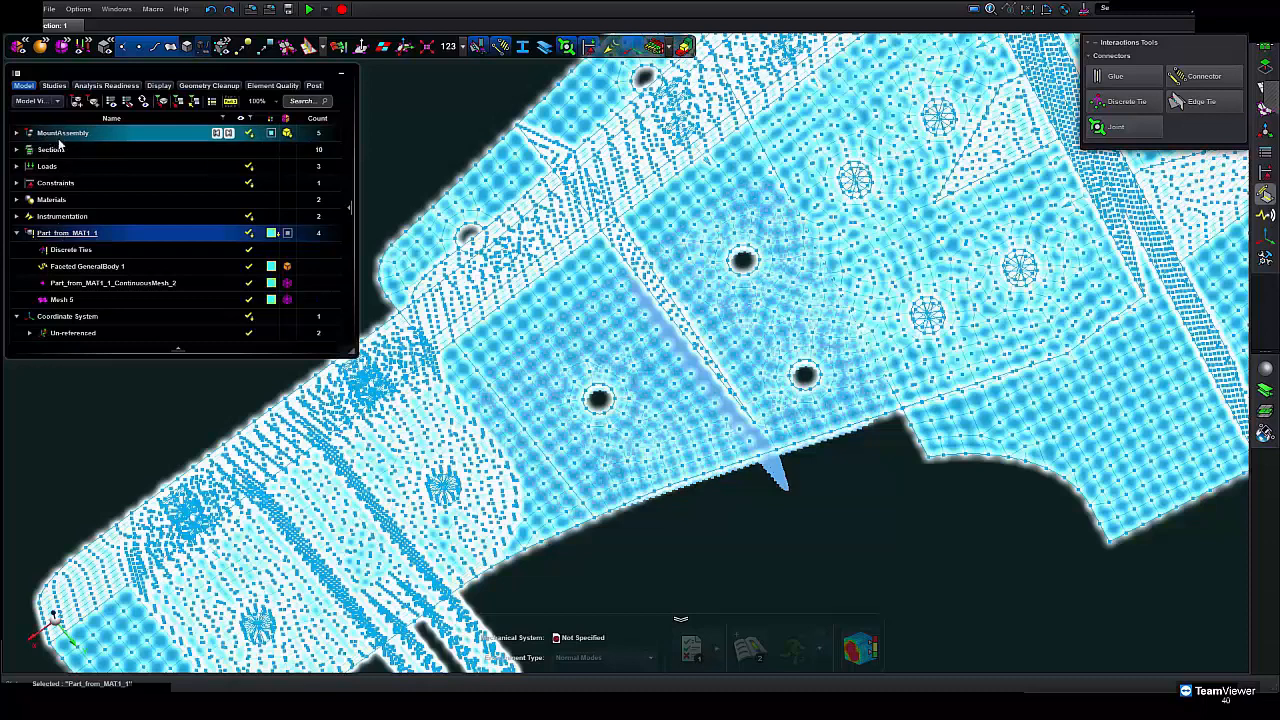
pyautogui.moveTo(60, 146); pyautogui.dragTo(49, 134)
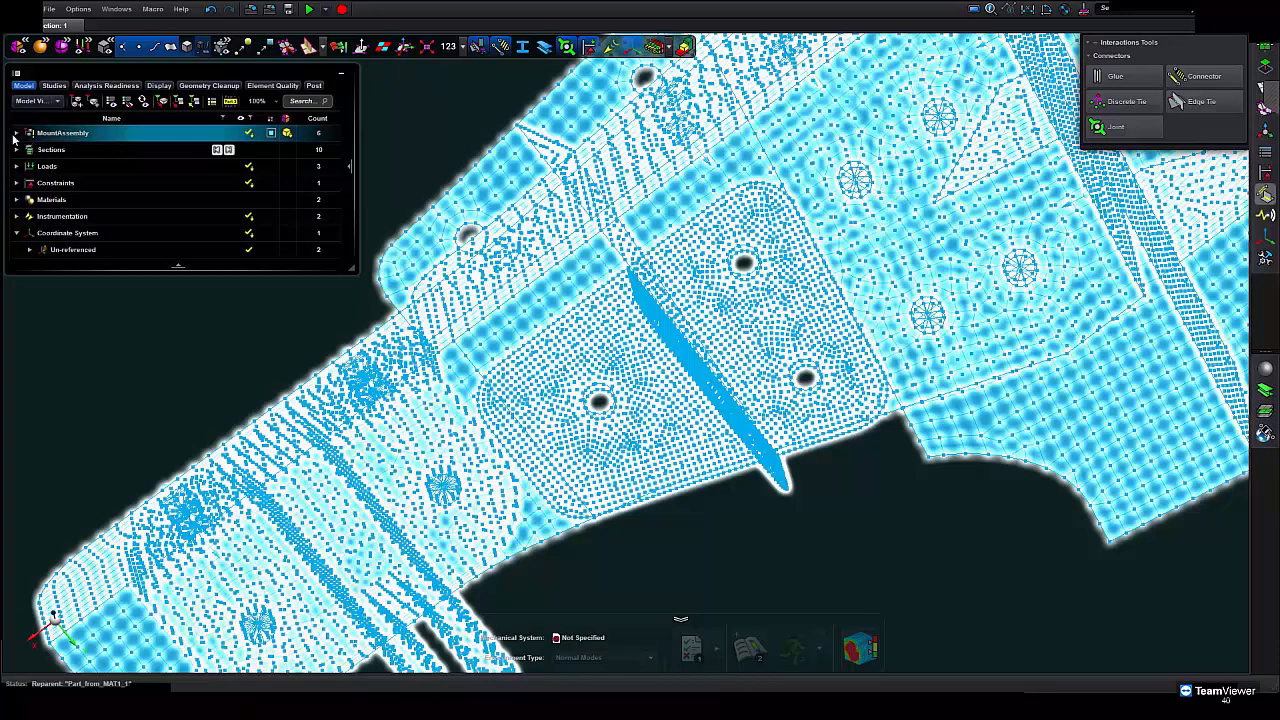
pyautogui.click(16, 133)
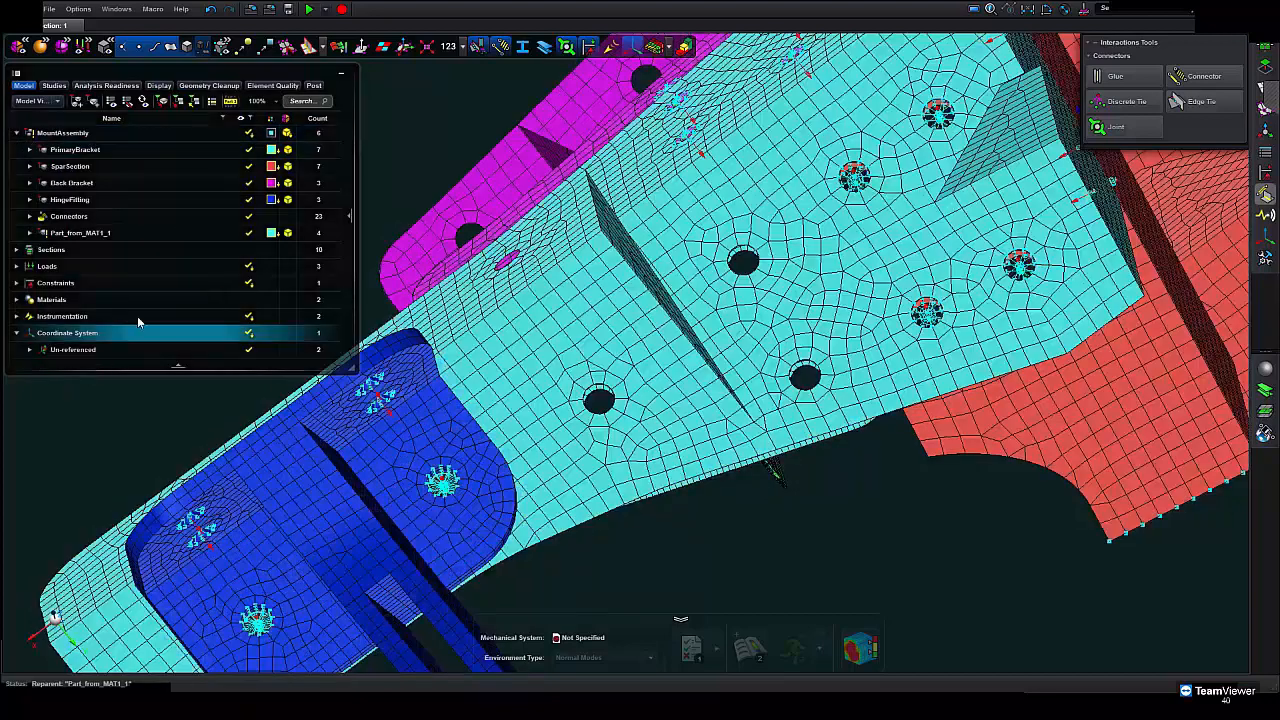
# - Create a compliant rigid link between the base plate and bracket flange edges at the hole nearest the plate's outer edge on the SparSection side
pyautogui.moveTo(806, 418); pyautogui.dragTo(811, 376, button='middle')
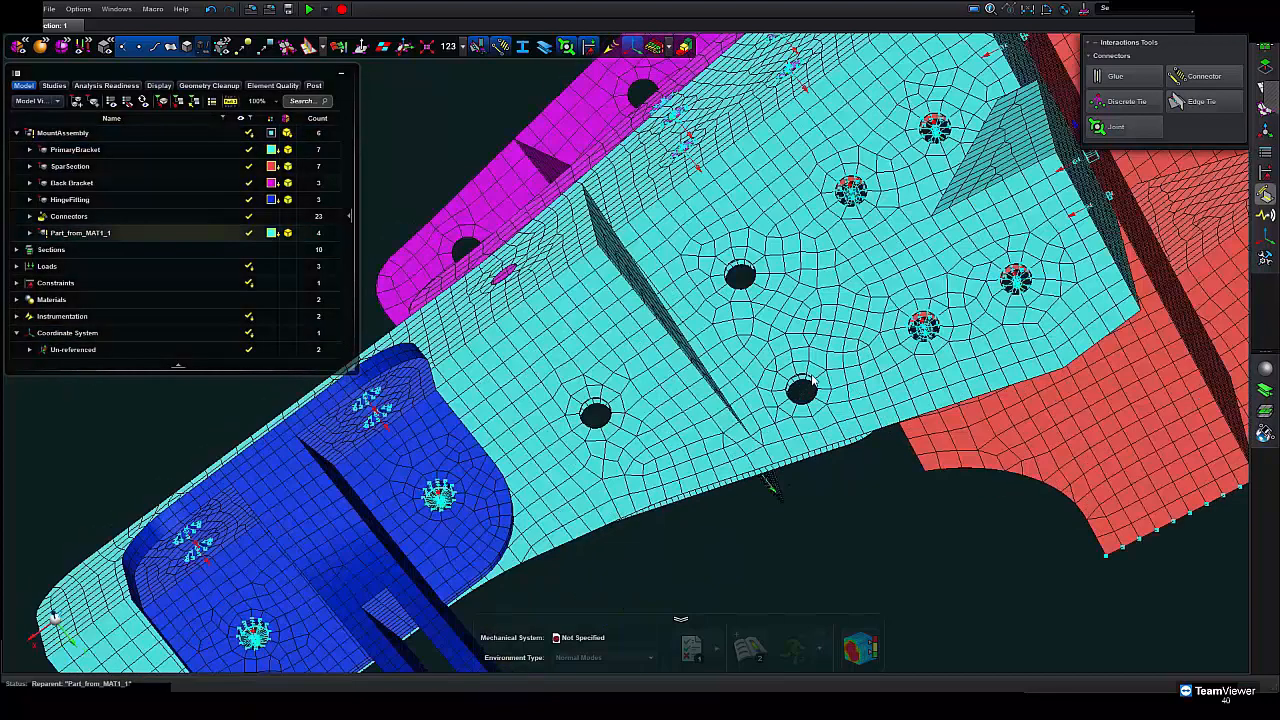
pyautogui.scroll(8, 812, 378)
pyautogui.click(1200, 78)
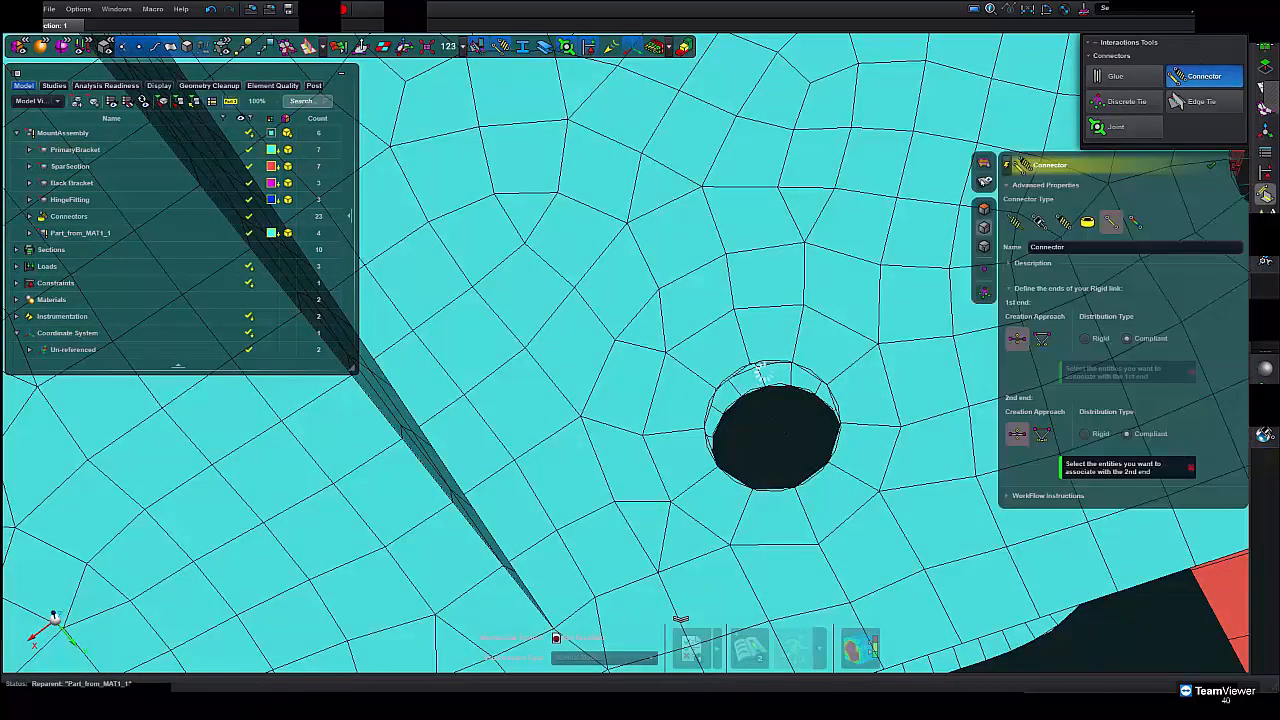
pyautogui.click(775, 375)
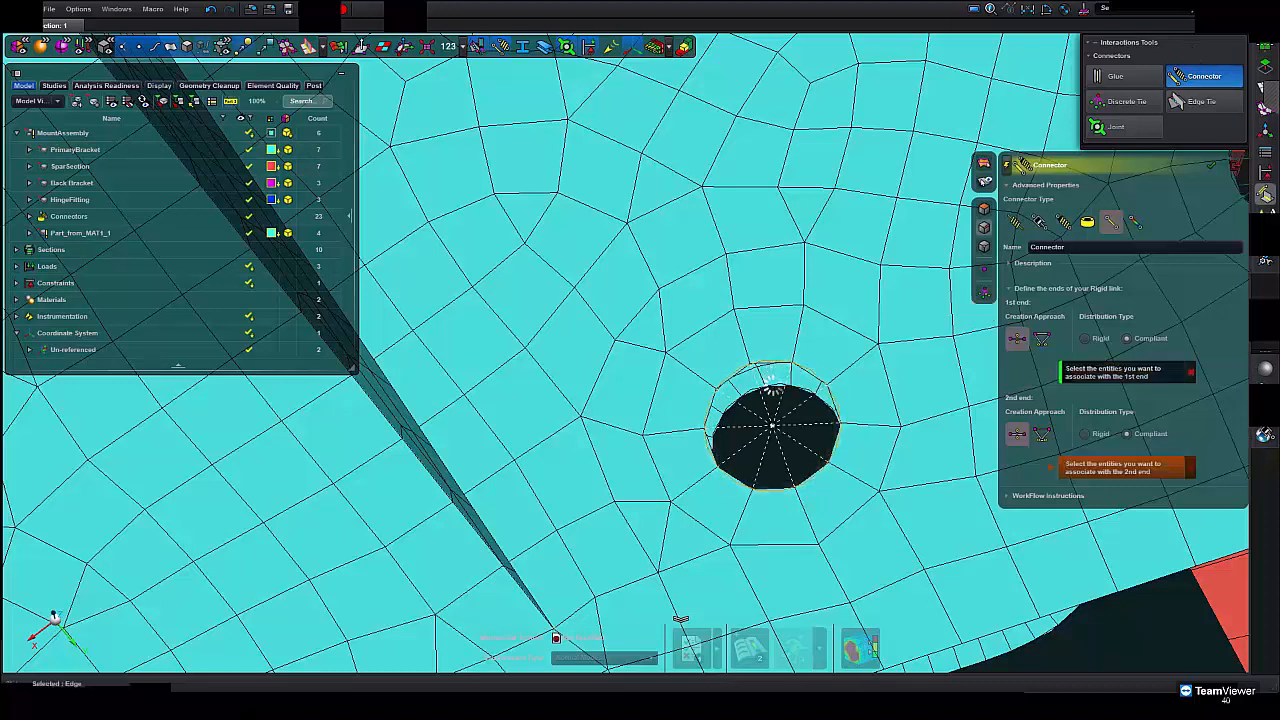
pyautogui.click(775, 438)
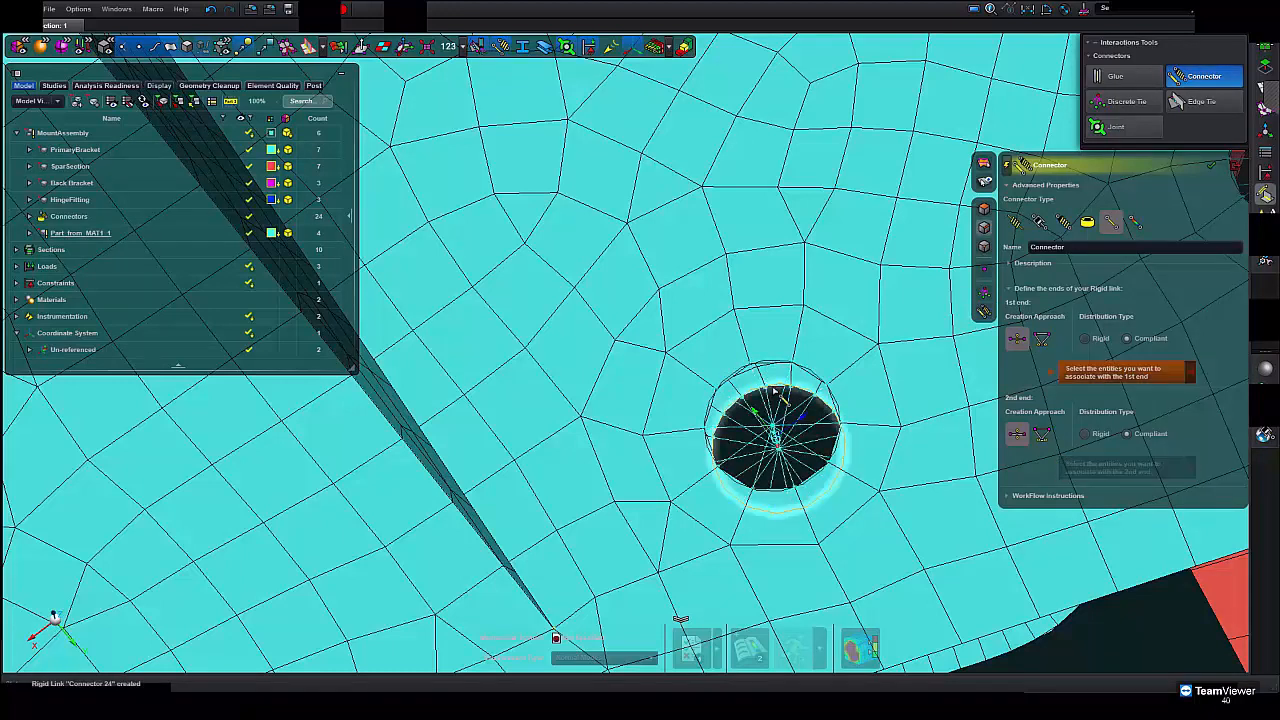
# - Create a compliant rigid link between the plate and flange edges at the neighbouring hole on the same side of the rib
pyautogui.scroll(-3, 760, 355)
pyautogui.scroll(-3, 760, 355)
pyautogui.scroll(5, 660, 195)
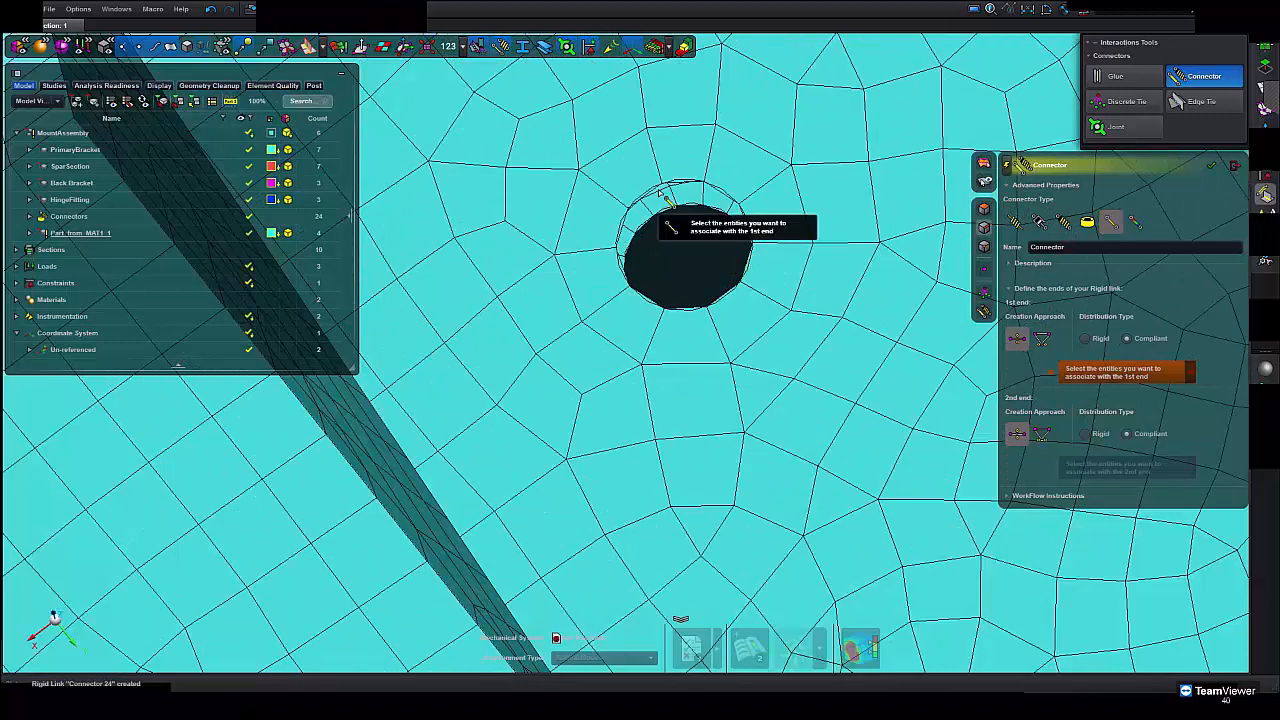
pyautogui.click(660, 218)
pyautogui.click(663, 272)
# - Create a compliant rigid link between the plate and flange edges at the hole on the HingeFitting side of the rib
pyautogui.scroll(-5, 537, 462)
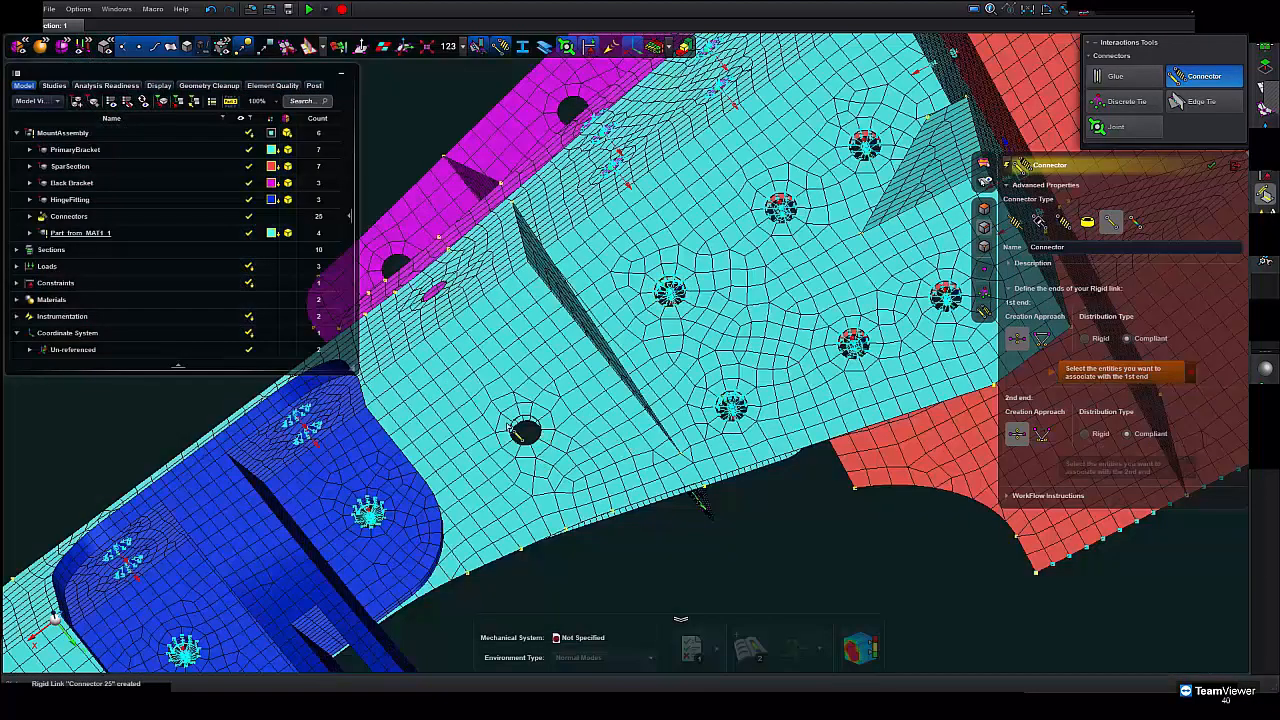
pyautogui.scroll(4, 480, 410)
pyautogui.click(495, 435)
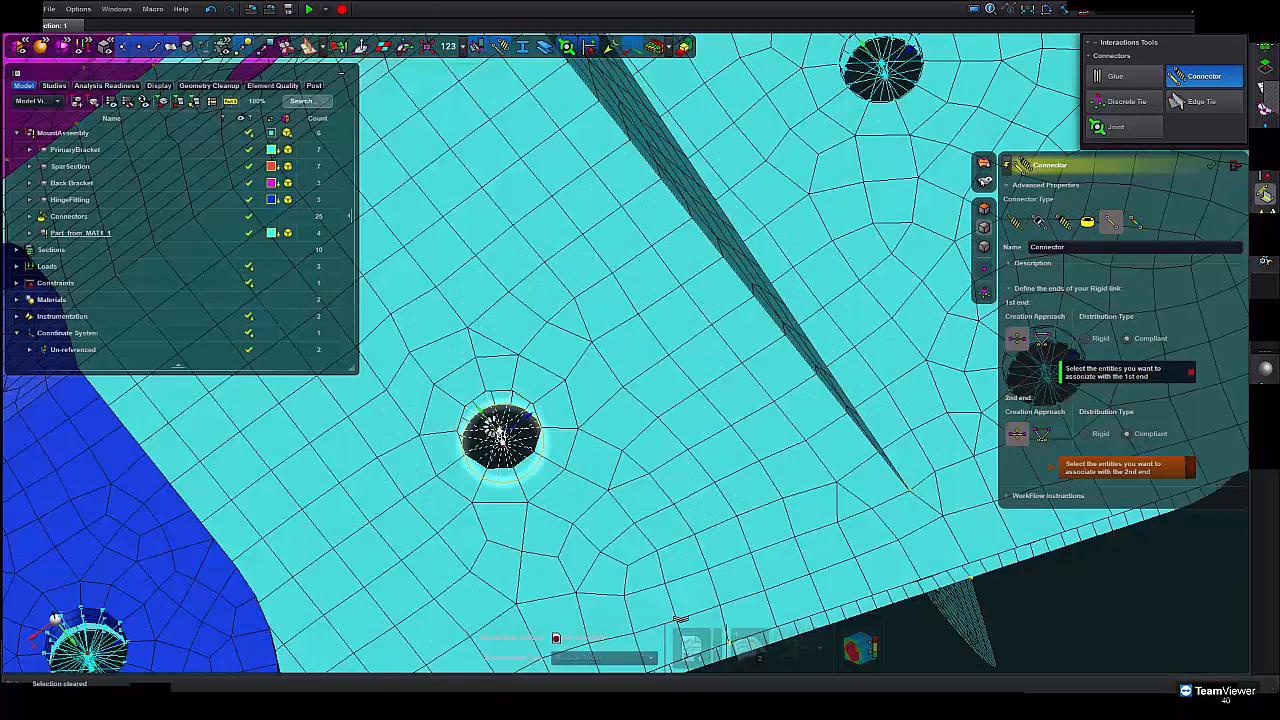
pyautogui.click(614, 420)
pyautogui.scroll(-3, 605, 372)
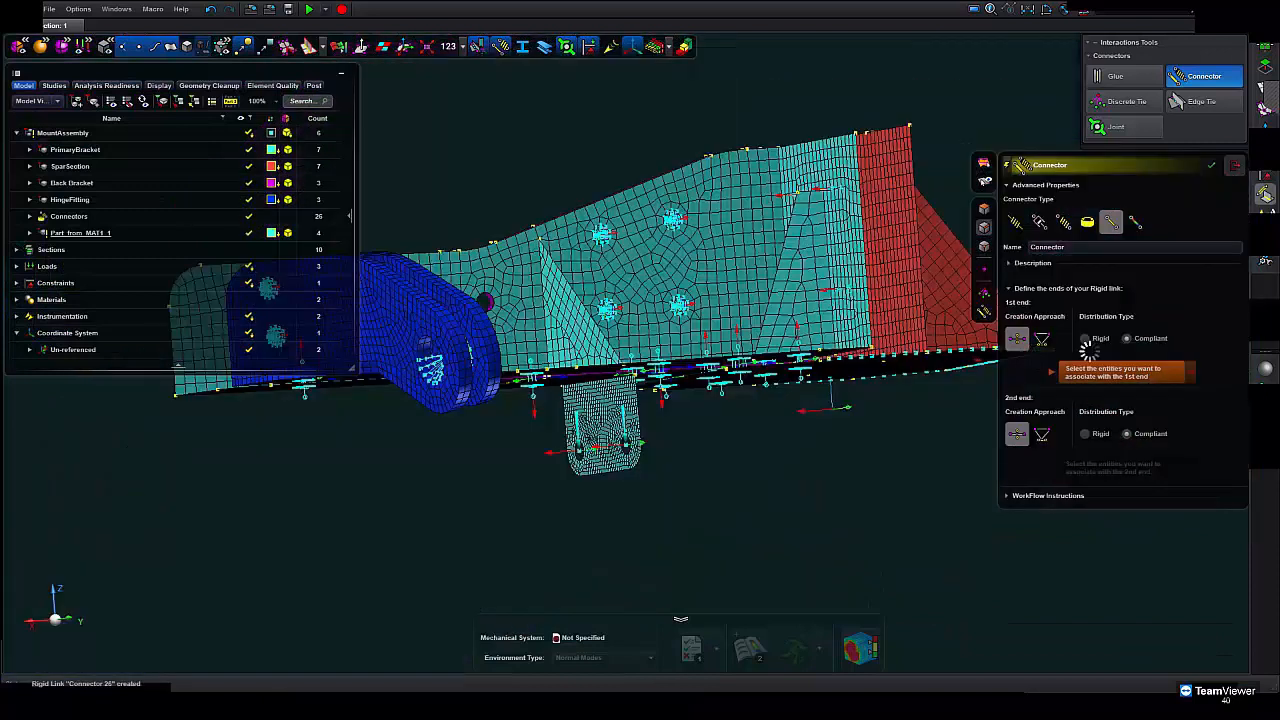
# - Apply a force-moment load with rigid distribution to the edge of the bracket lug's hole nearest HingeFitting, located at the hole's centre
pyautogui.moveTo(754, 453); pyautogui.dragTo(783, 467, button='middle')
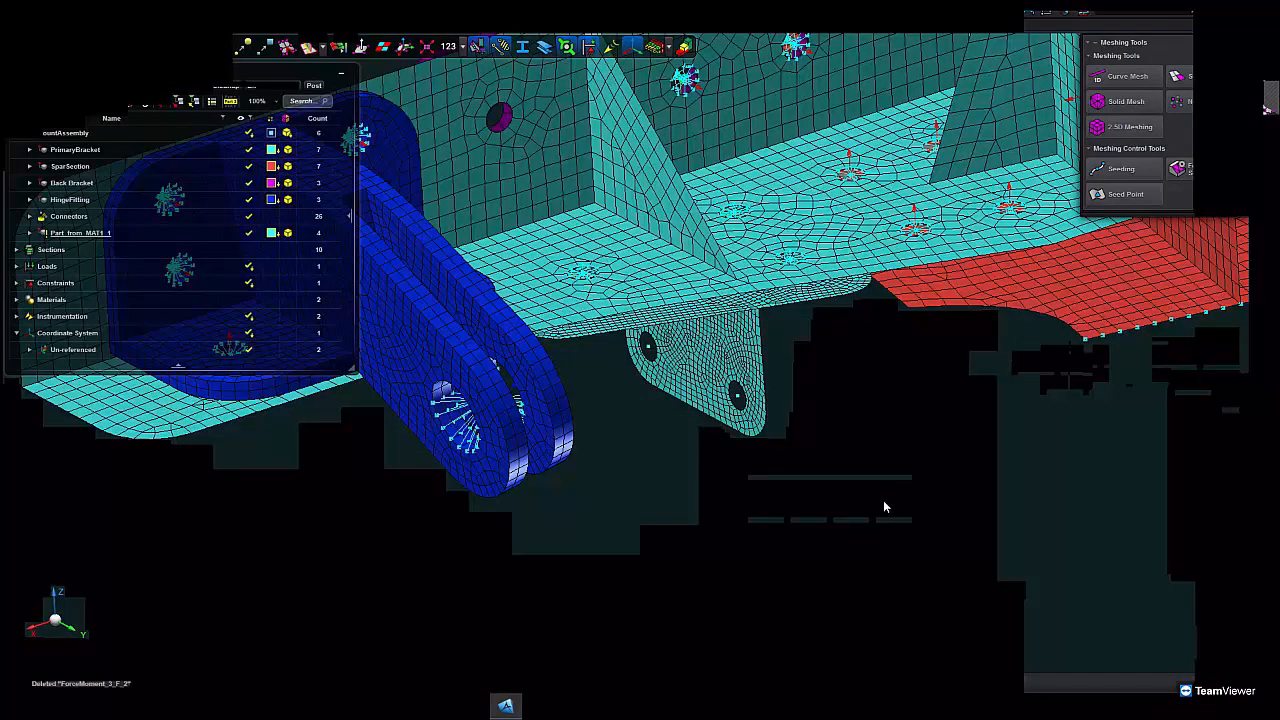
pyautogui.scroll(-3, 877, 466)
pyautogui.moveTo(877, 466); pyautogui.dragTo(830, 477, button='middle')
pyautogui.scroll(2, 812, 427)
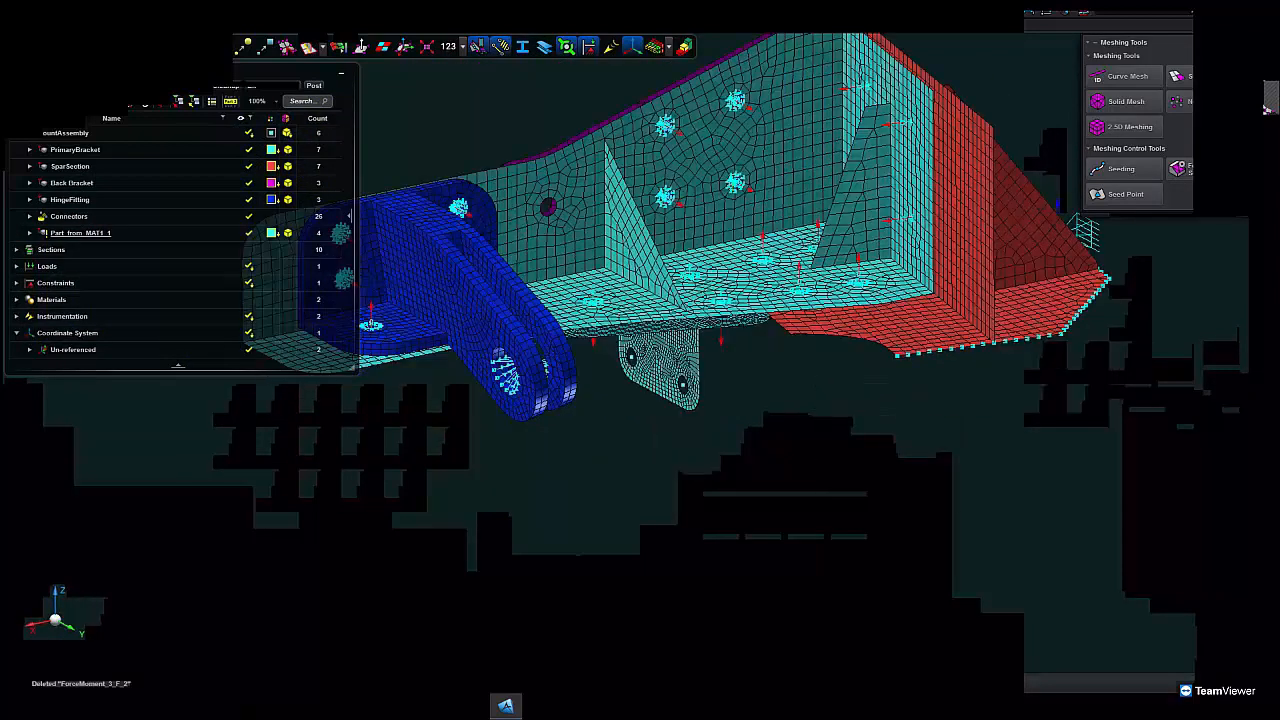
pyautogui.click(1136, 101)
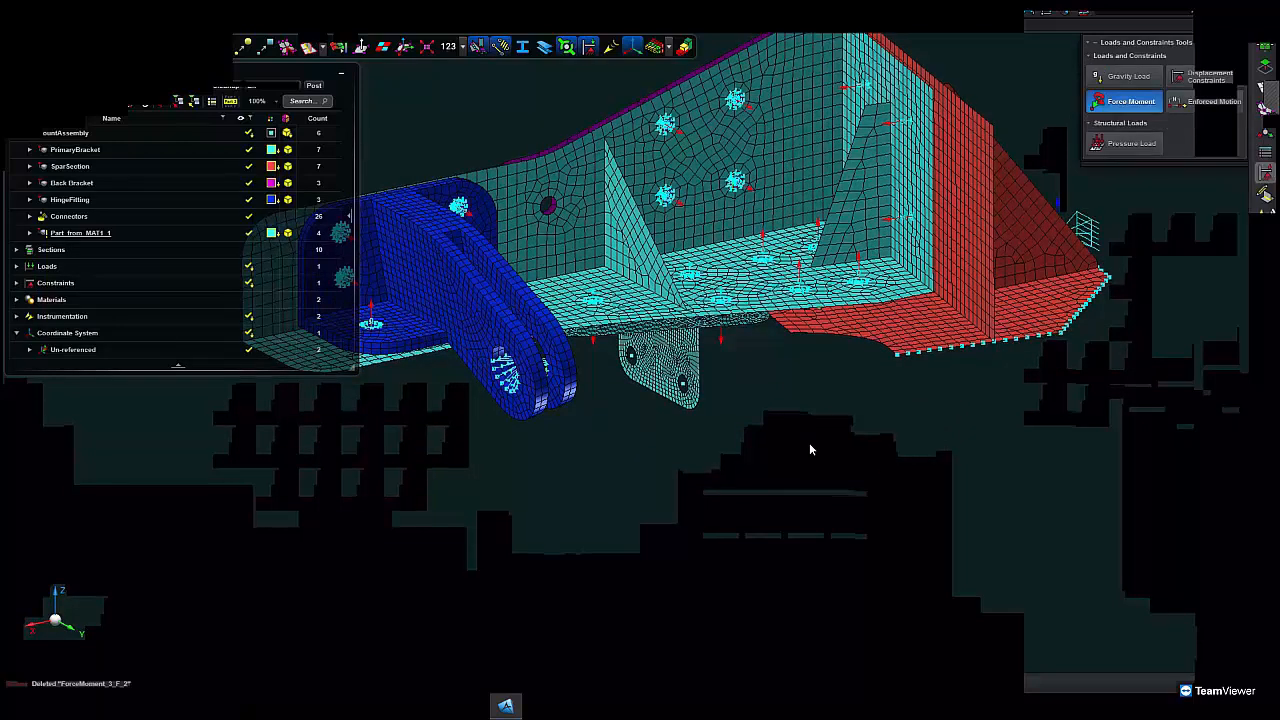
pyautogui.click(1059, 284)
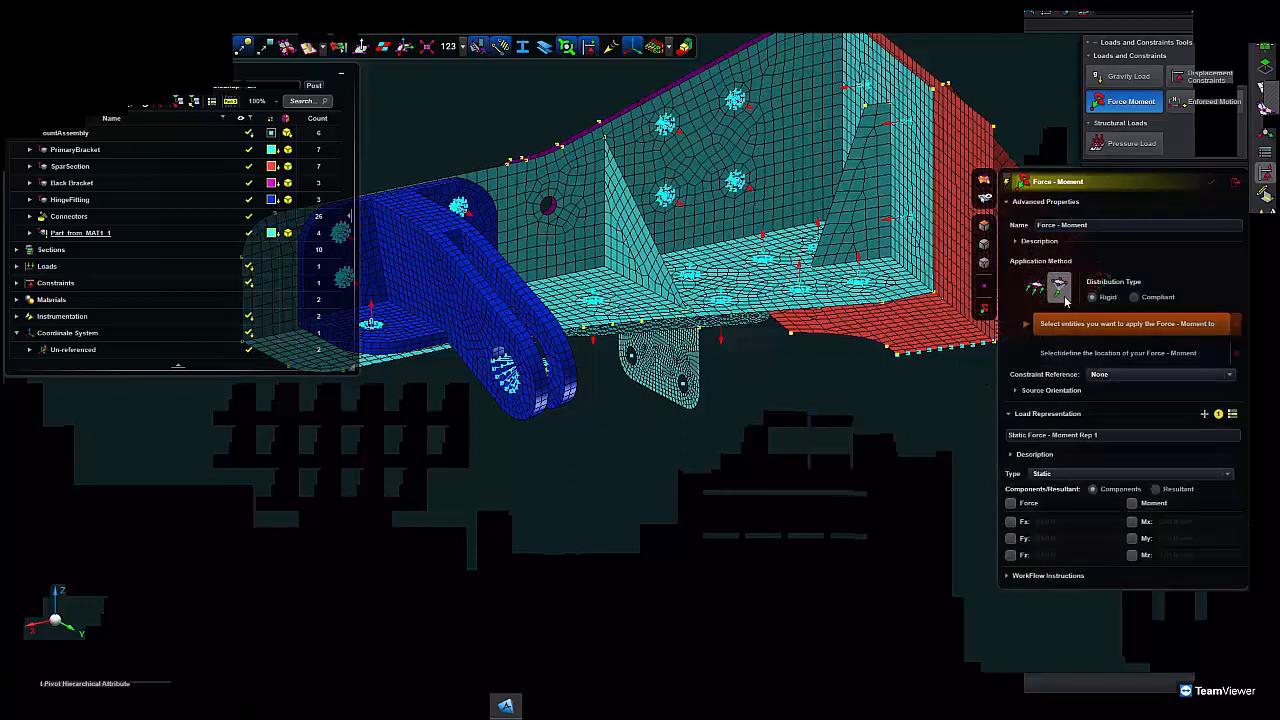
pyautogui.scroll(3, 723, 423)
pyautogui.scroll(2, 697, 402)
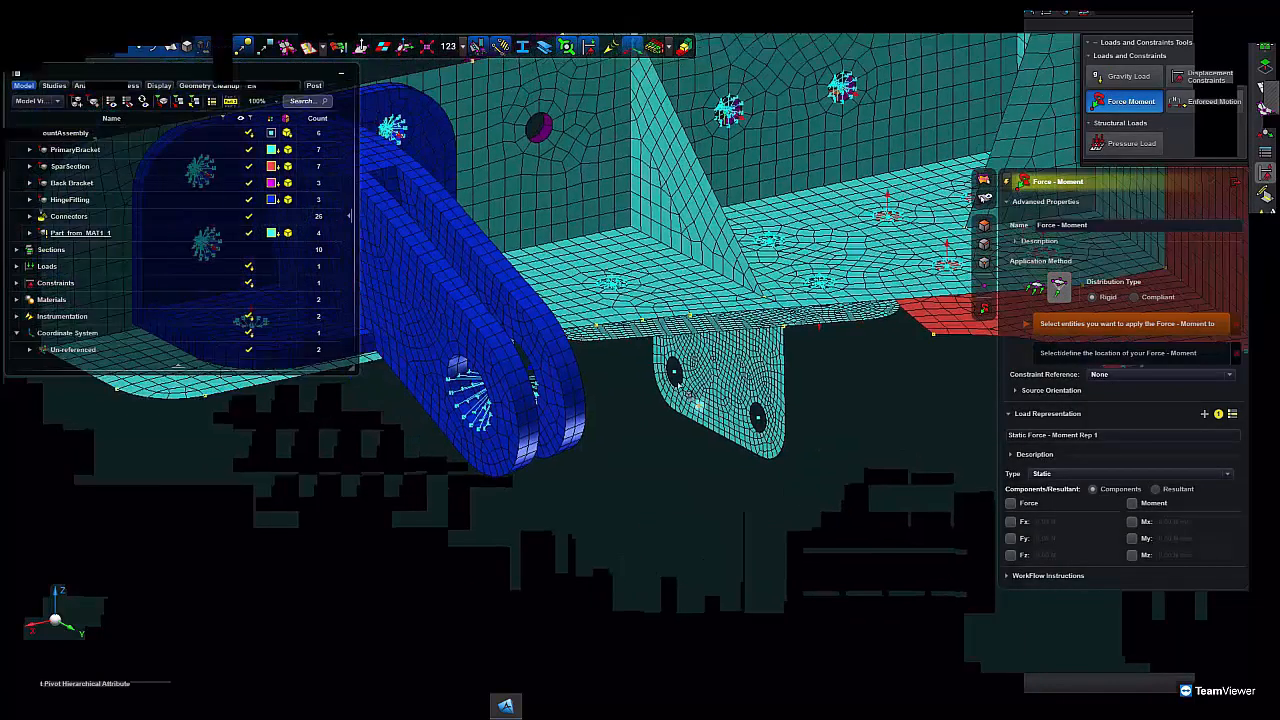
pyautogui.scroll(5, 697, 402)
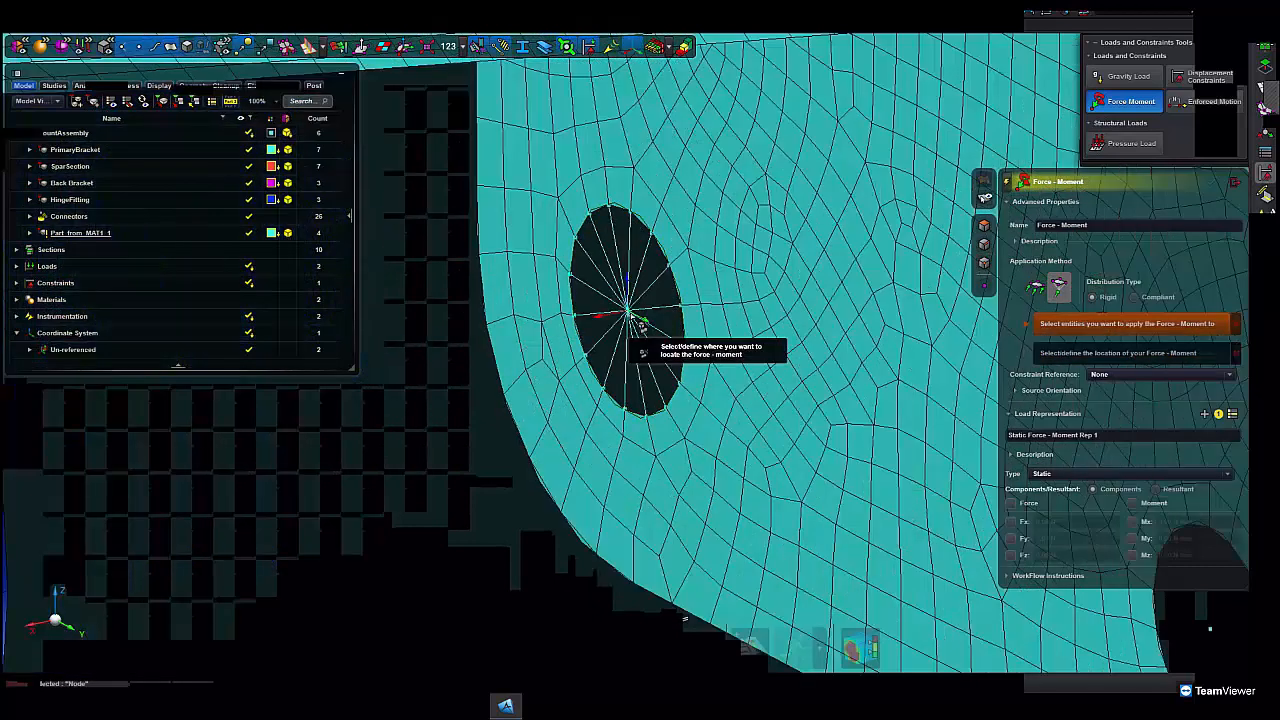
pyautogui.click(641, 342)
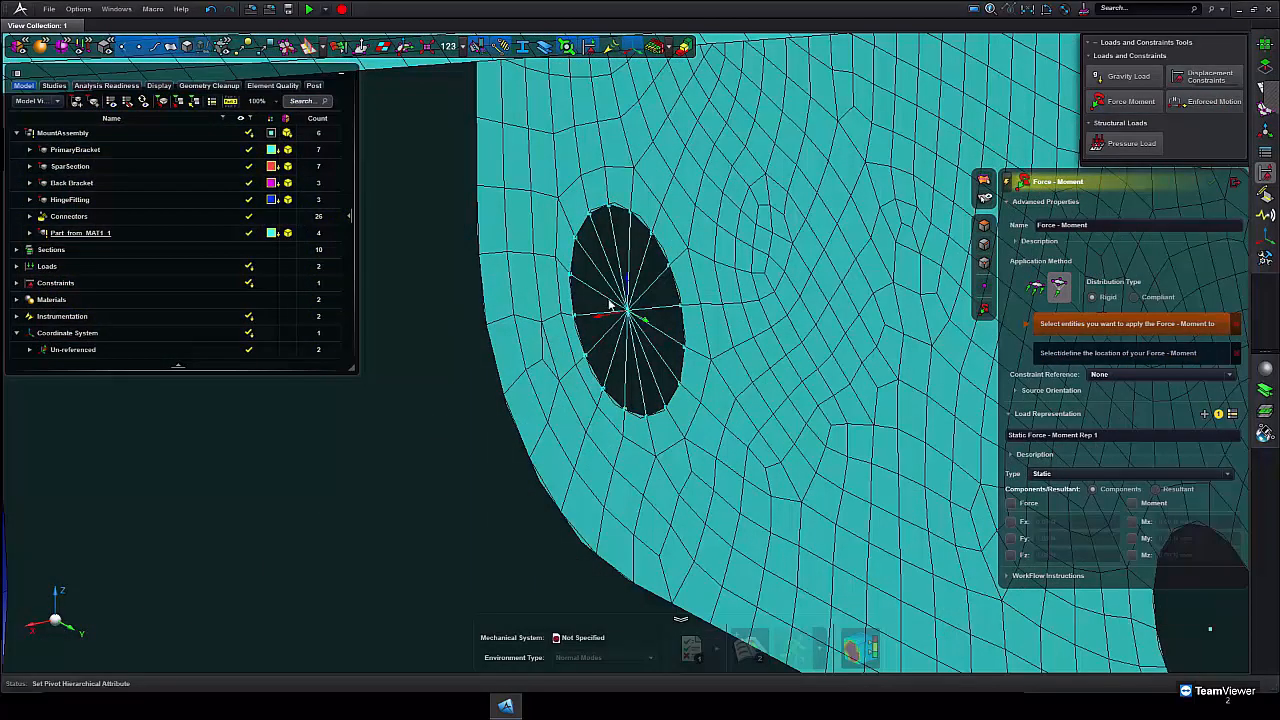
# - Set the Fx component of the lug hole's force-moment load to 100 N and close its properties
pyautogui.press('Escape')
pyautogui.click(614, 331)
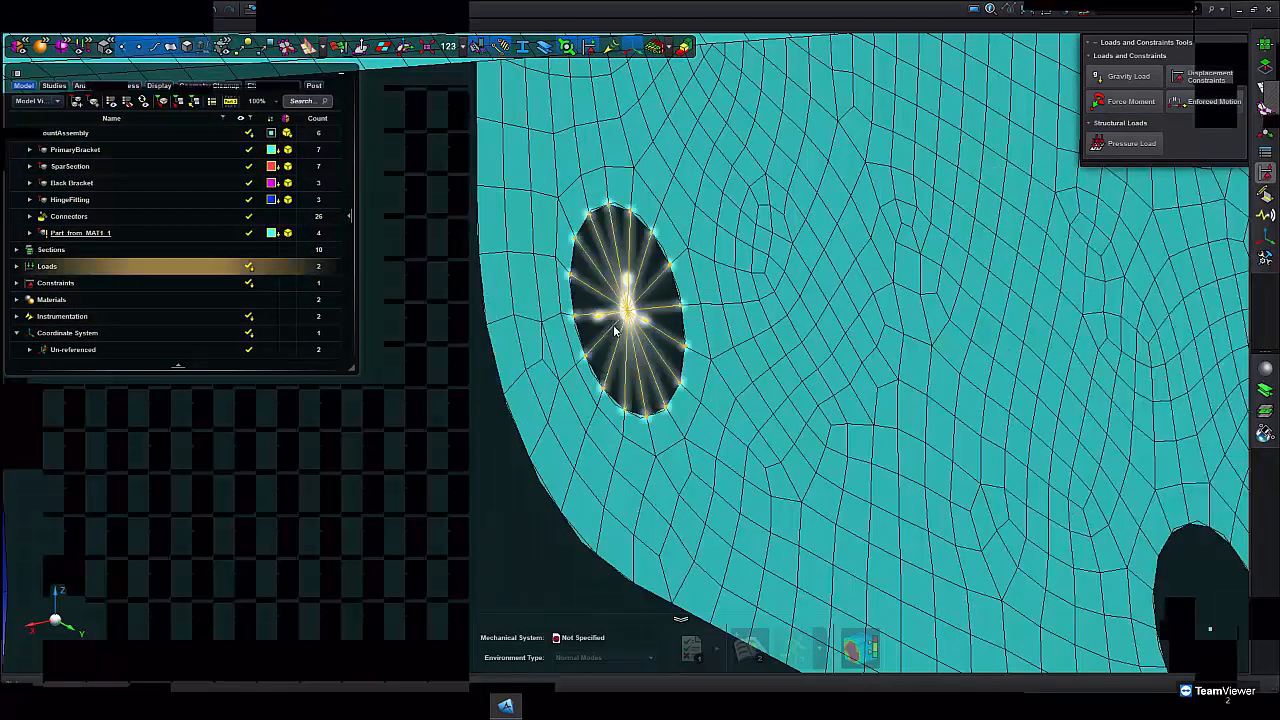
pyautogui.rightClick(614, 331)
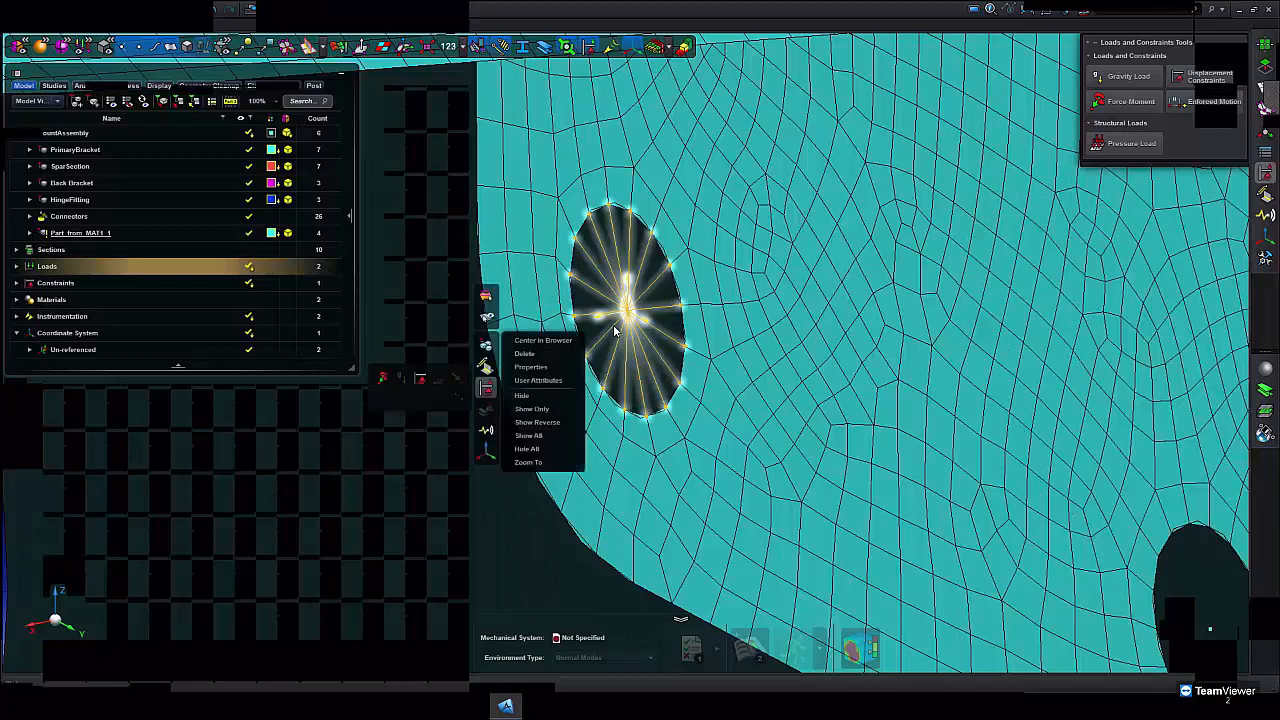
pyautogui.click(543, 366)
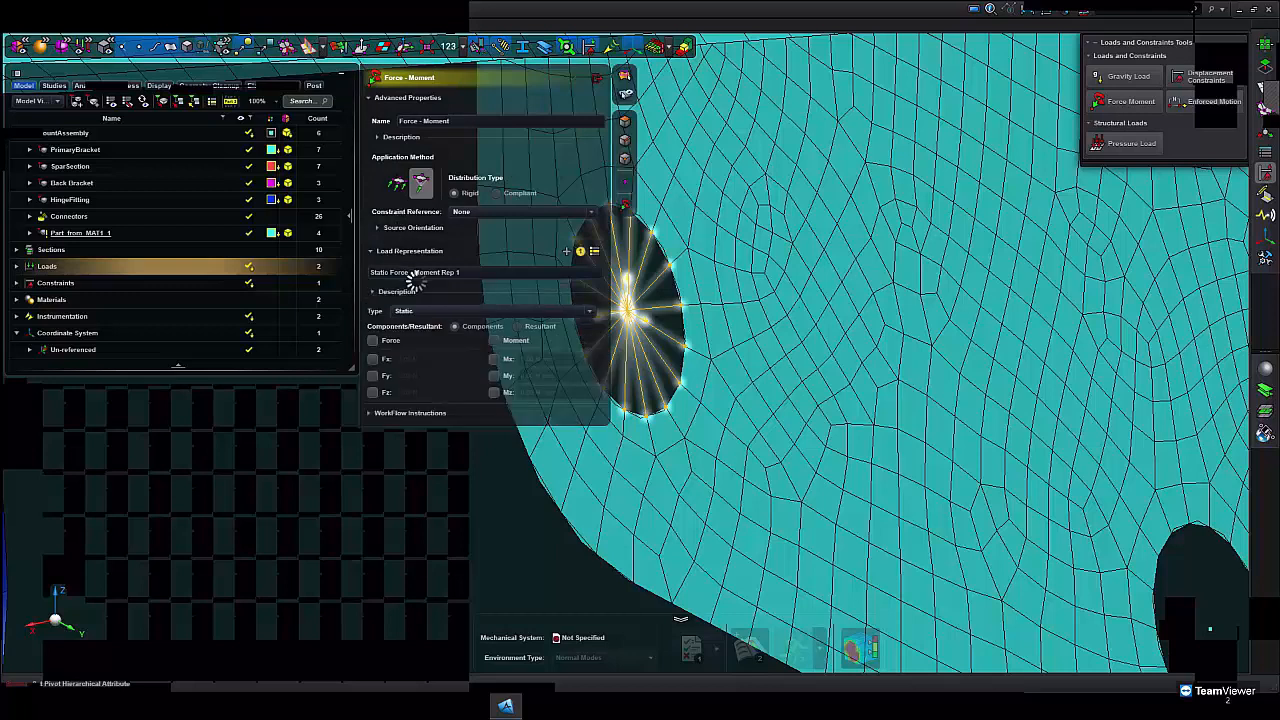
pyautogui.click(591, 78)
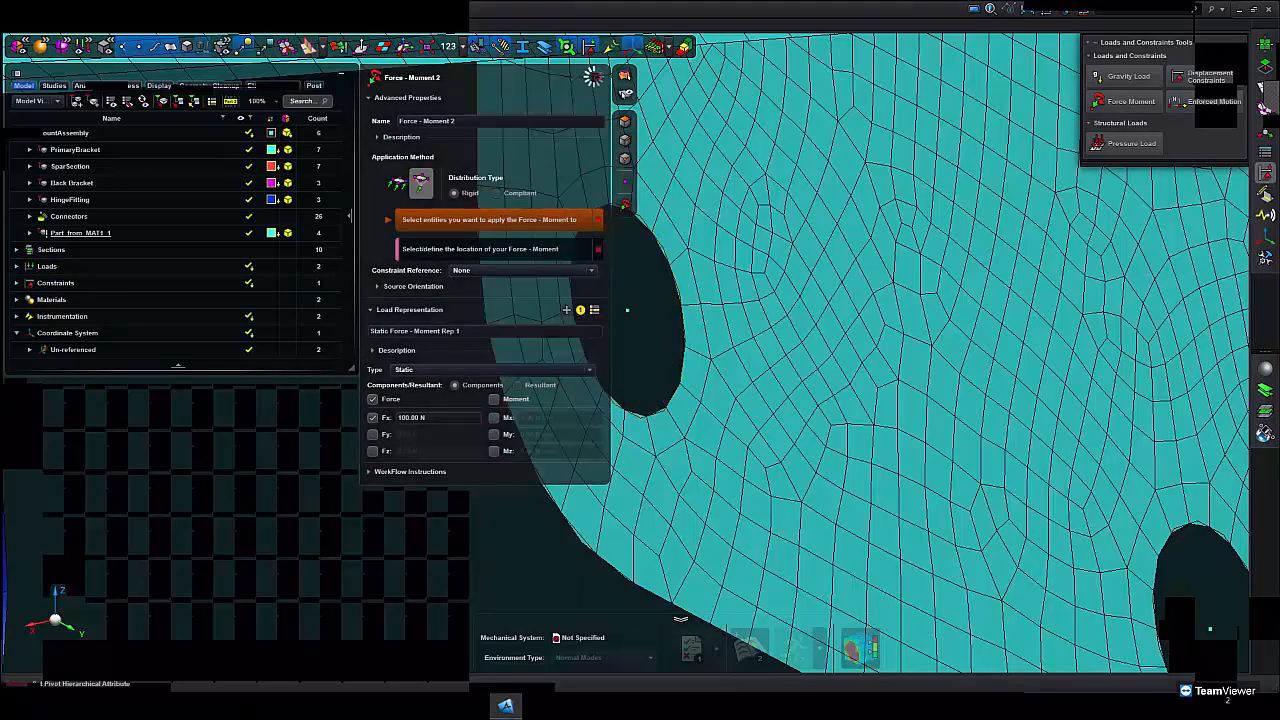
# - Apply a force-moment load with rigid distribution and Fz of -200 N to the lug's lower hole edge, located at the hole's centre
pyautogui.click(1128, 103)
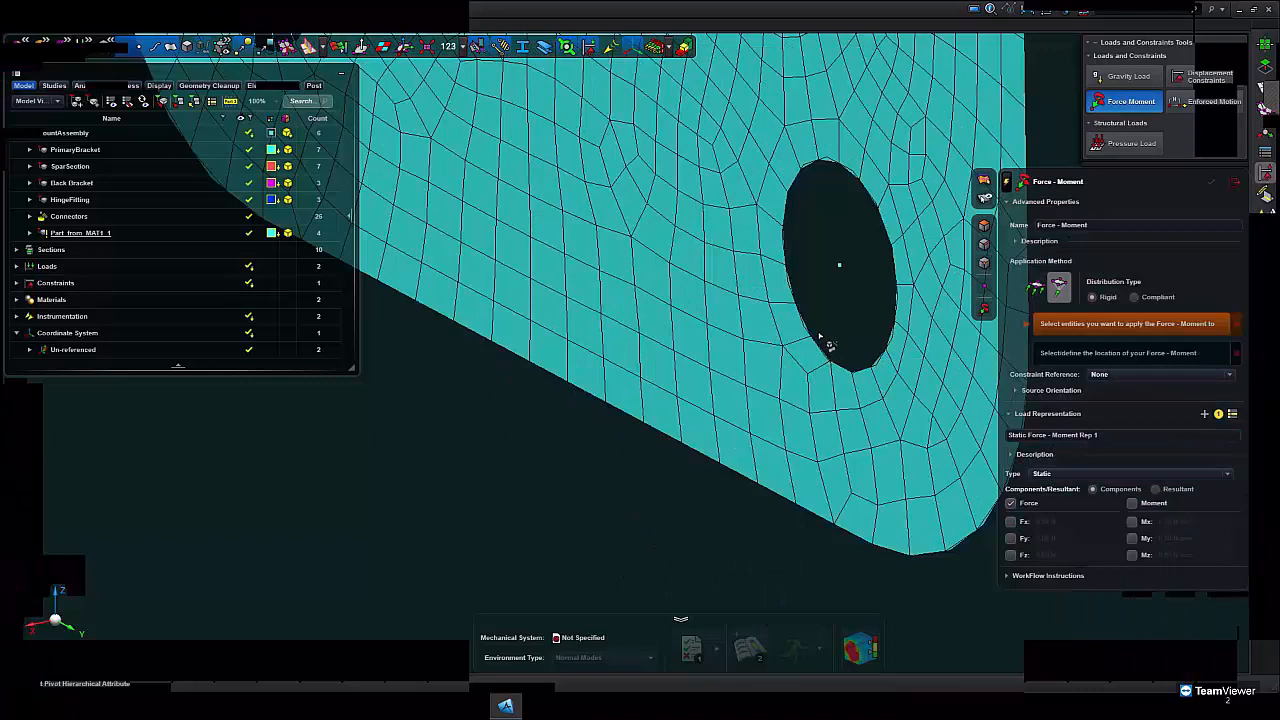
pyautogui.click(820, 338)
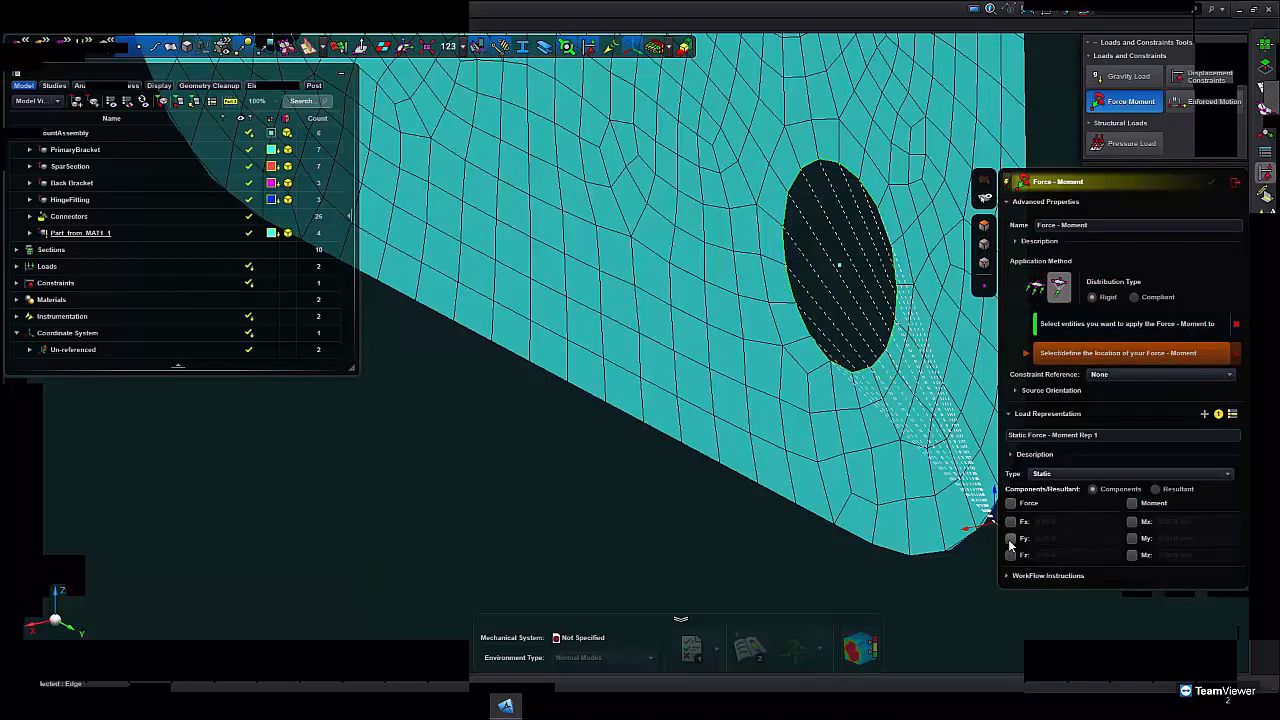
pyautogui.click(1010, 555)
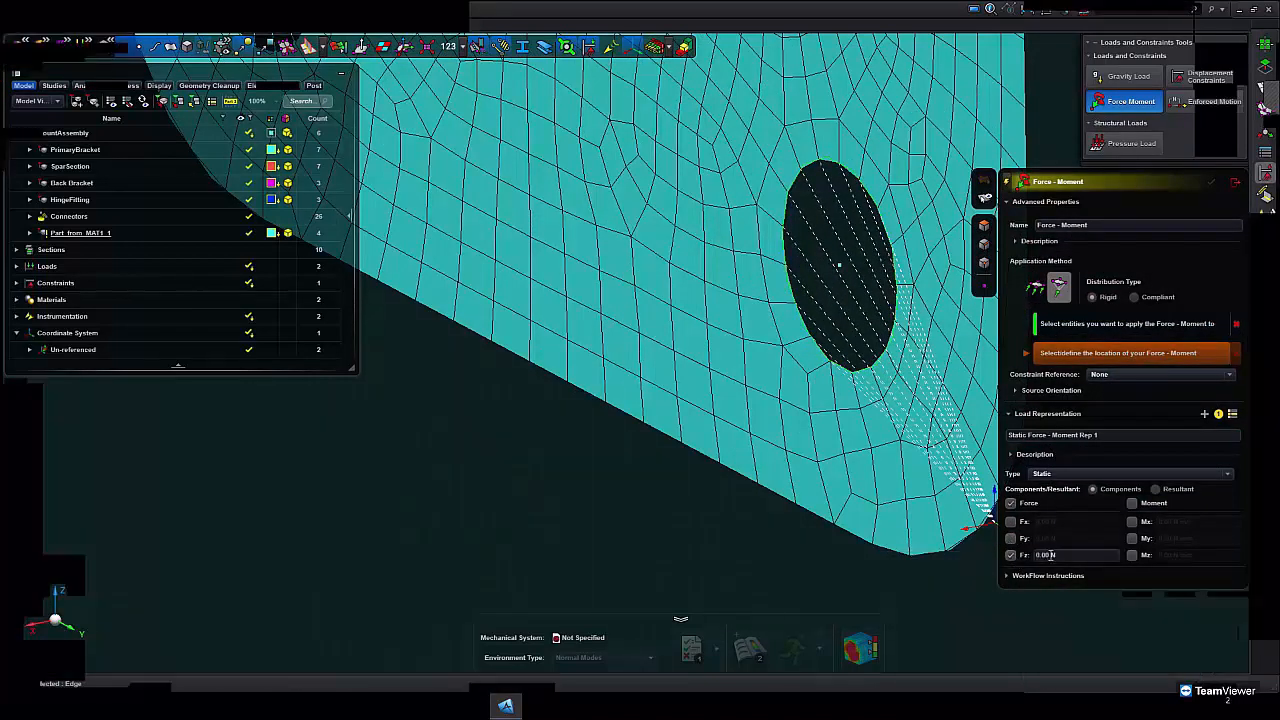
pyautogui.write('-200')
pyautogui.press('Return')
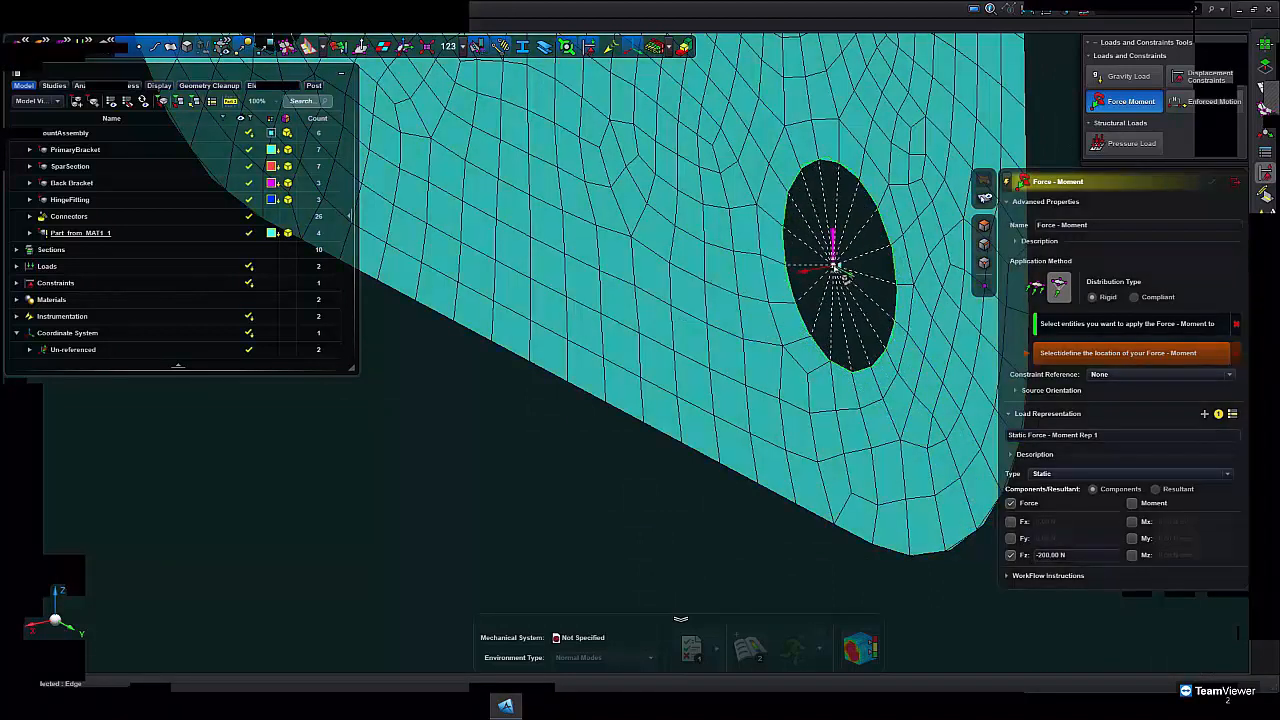
pyautogui.click(841, 266)
pyautogui.click(1235, 183)
pyautogui.press('f')
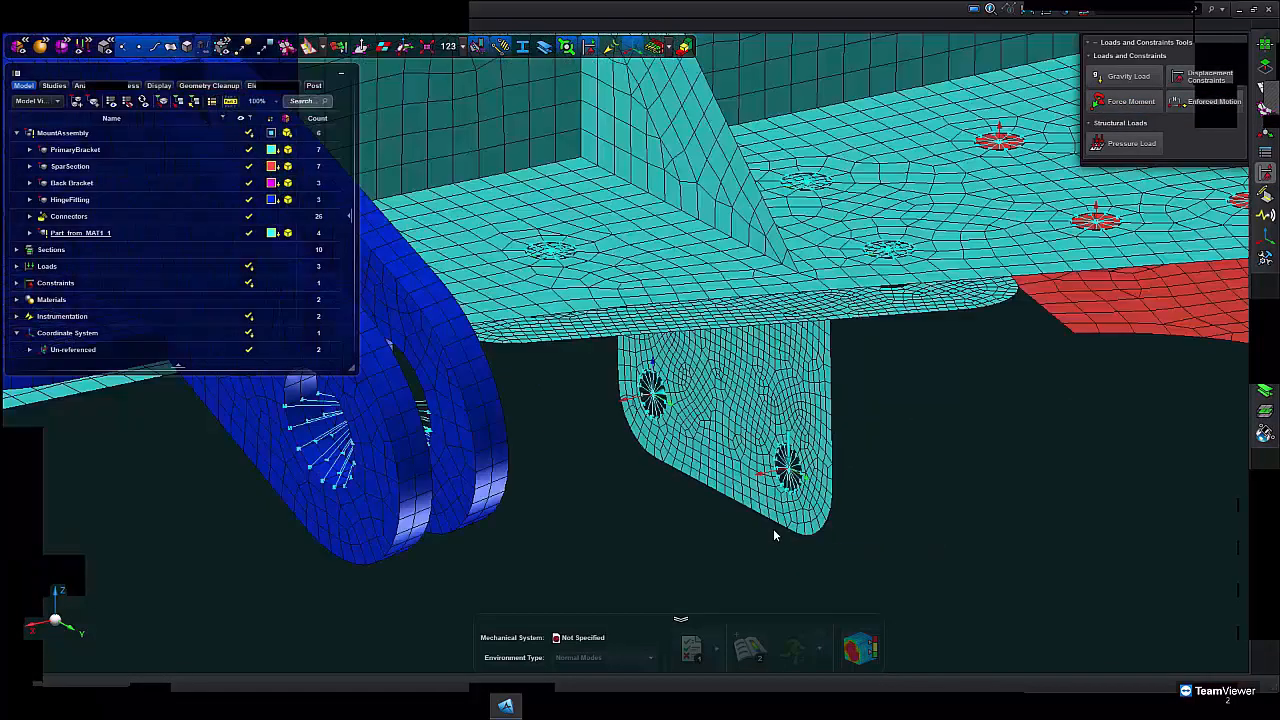
# - Add the assembly representation MountAssembly Rep to MountAssembly with Part_from_MAT1_1 set inactive
pyautogui.moveTo(929, 466); pyautogui.dragTo(752, 429, button='right')
pyautogui.click(123, 290)
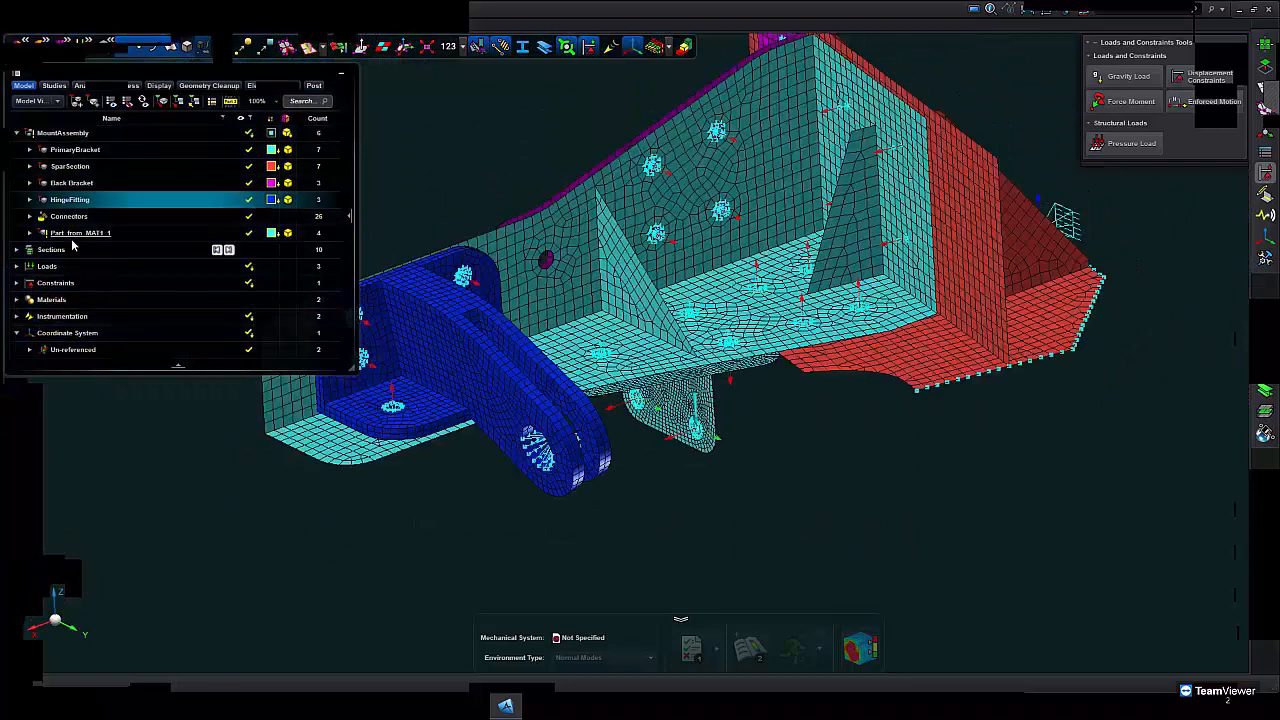
pyautogui.click(74, 233)
pyautogui.rightClick(22, 136)
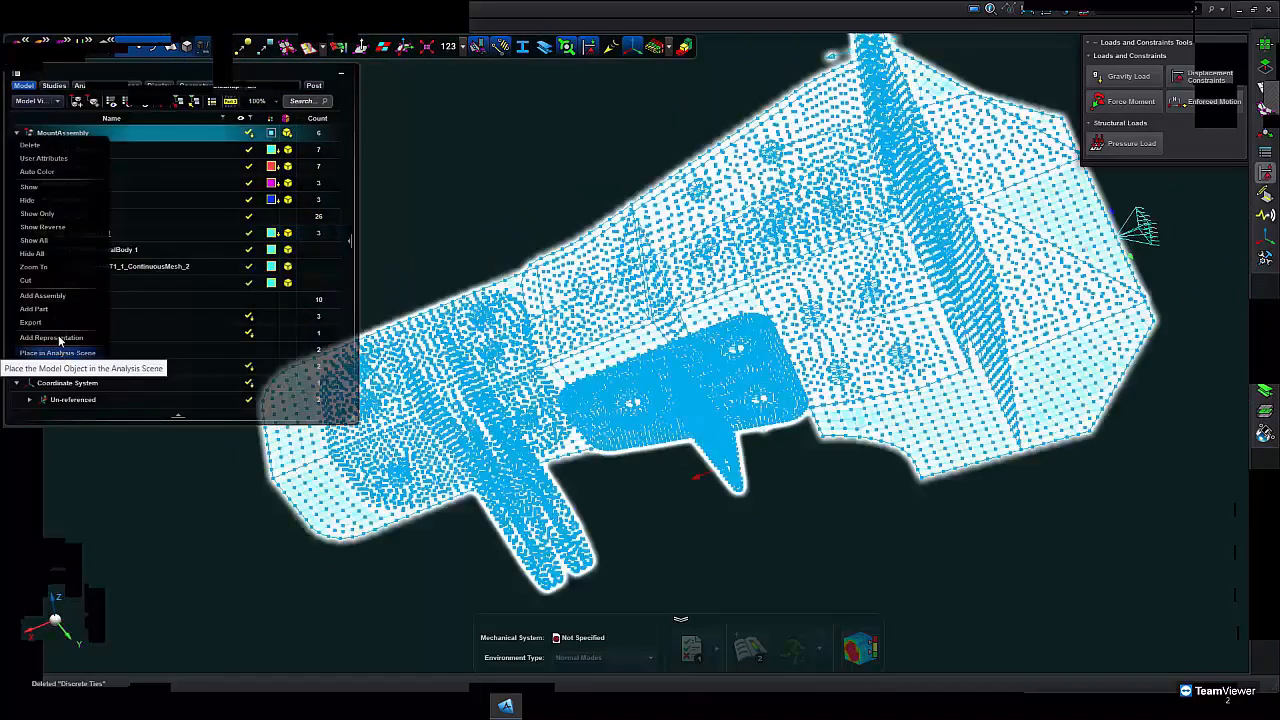
pyautogui.click(60, 338)
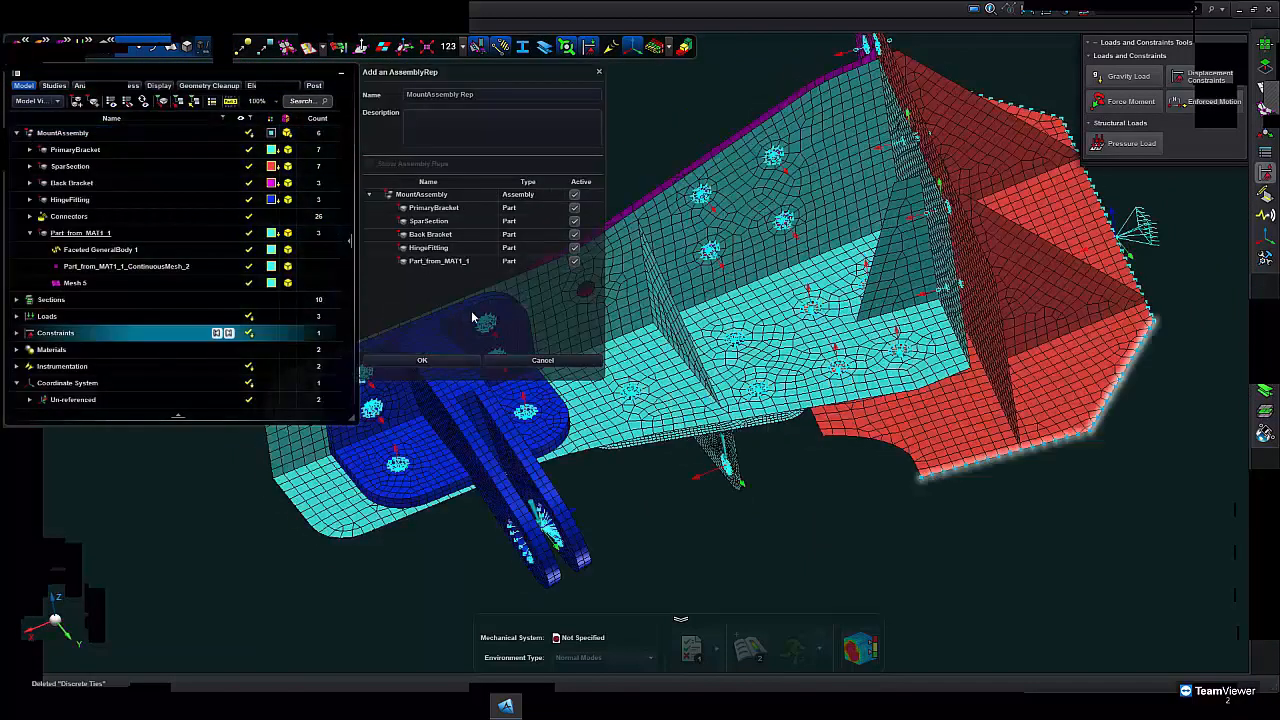
pyautogui.moveTo(698, 494); pyautogui.dragTo(672, 546, button='right')
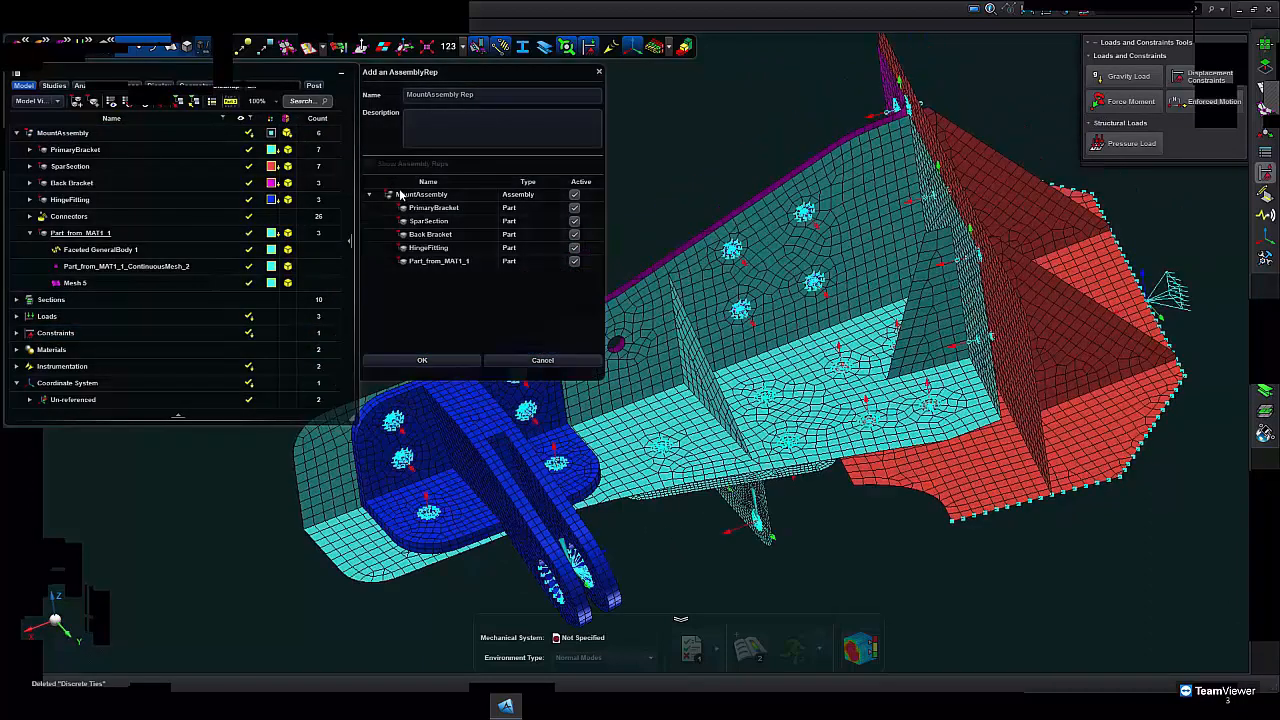
pyautogui.click(574, 261)
pyautogui.moveTo(680, 215); pyautogui.dragTo(670, 240, button='right')
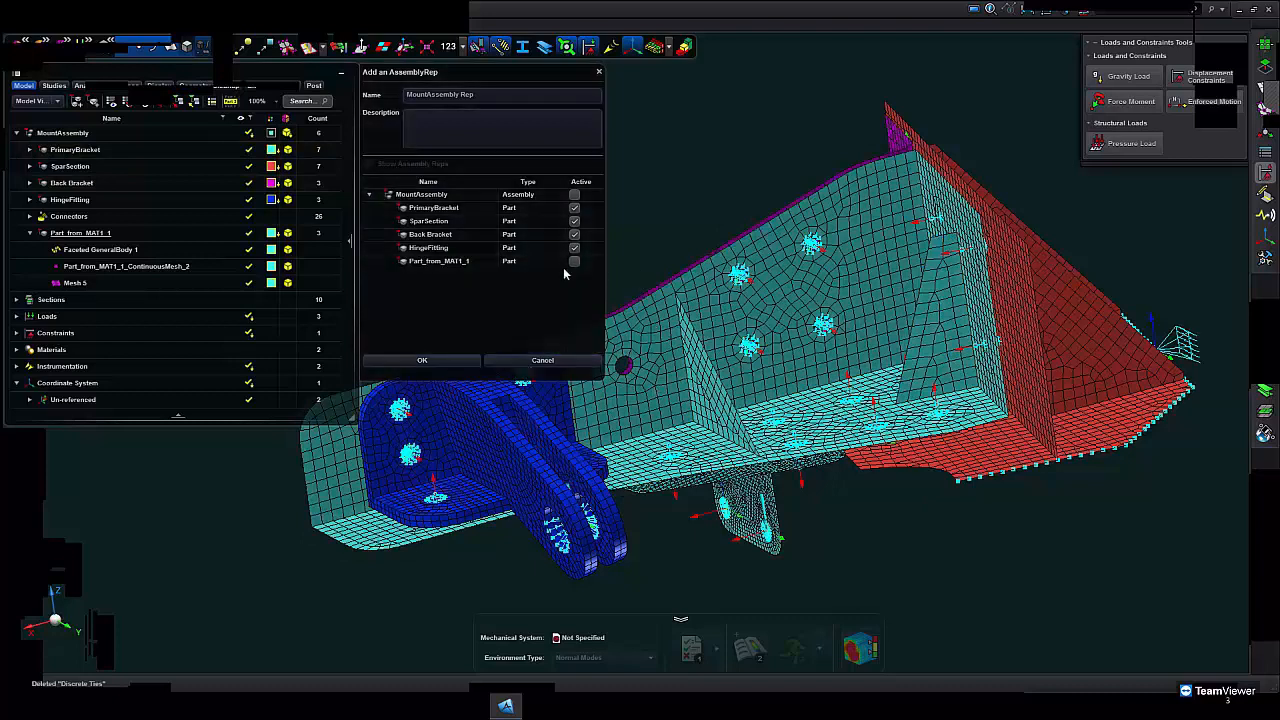
pyautogui.click(416, 360)
pyautogui.click(203, 299)
pyautogui.moveTo(473, 233)
pyautogui.mouseDown(button='middle')
pyautogui.moveTo(488, 257)
pyautogui.moveTo(483, 225)
pyautogui.mouseUp(button='middle')
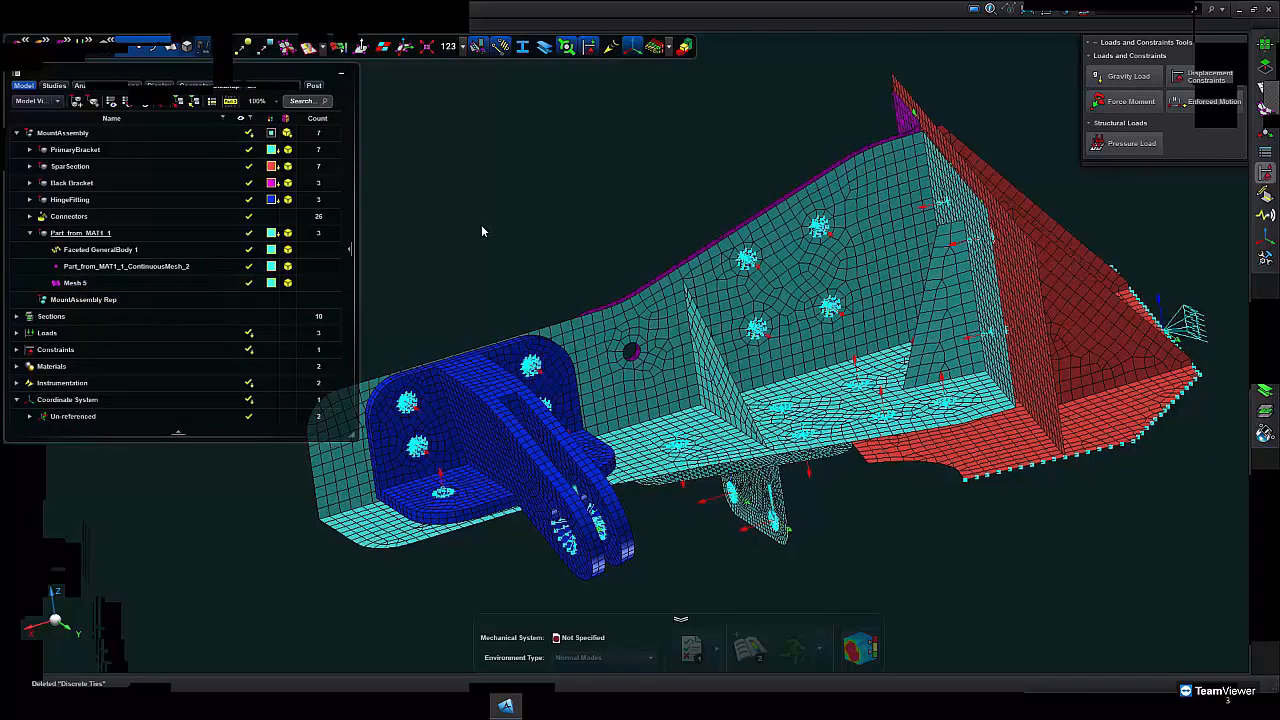
# - Place MountAssembly Rep in the analysis scene
pyautogui.click(80, 236)
pyautogui.click(92, 250)
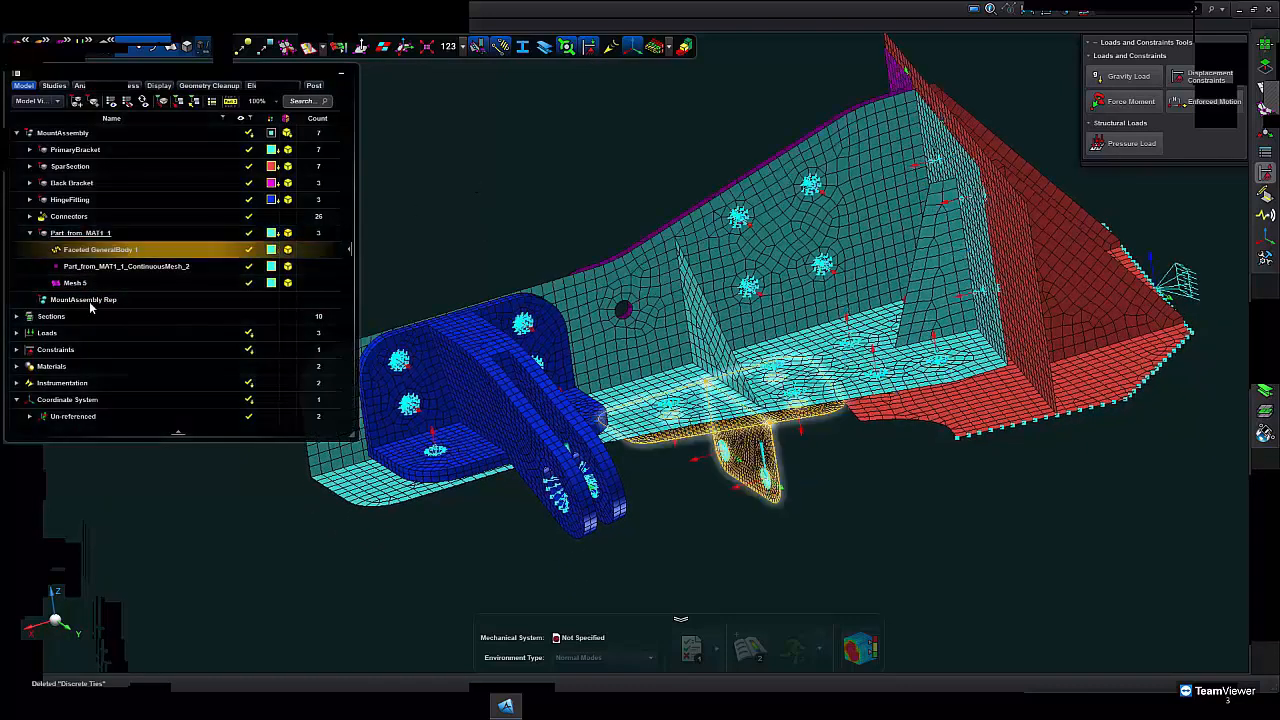
pyautogui.rightClick(90, 300)
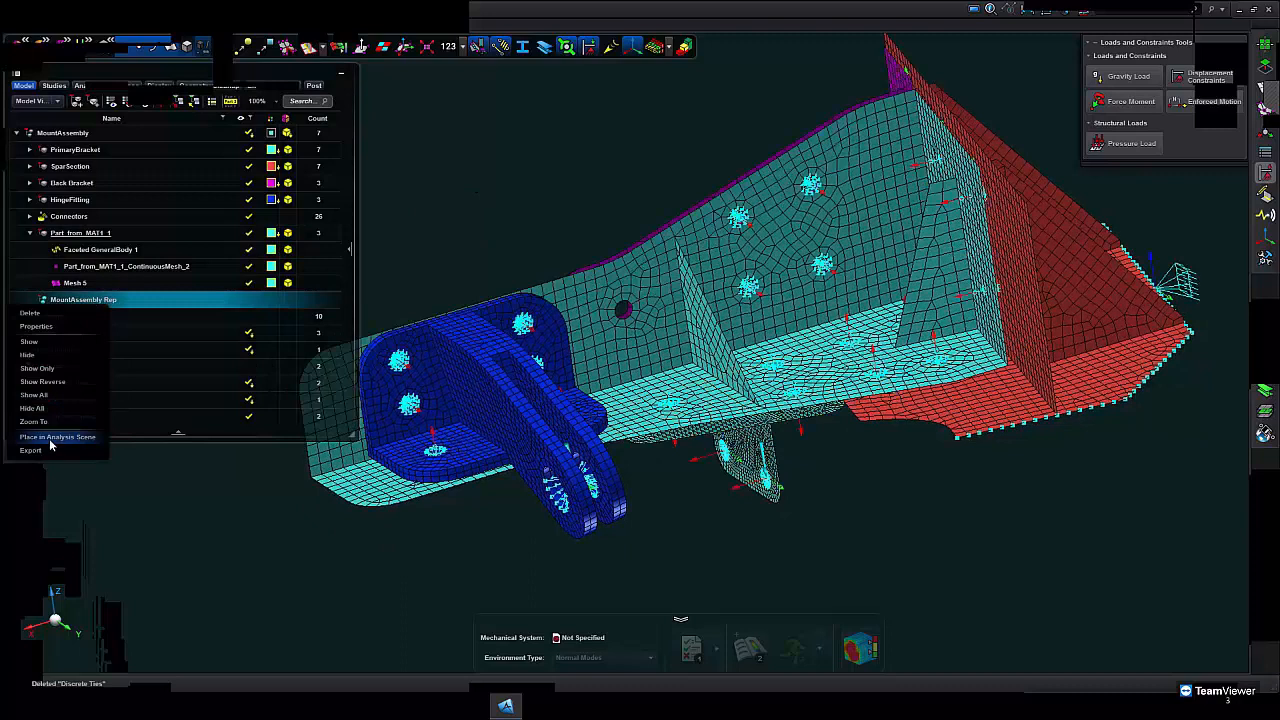
pyautogui.click(50, 439)
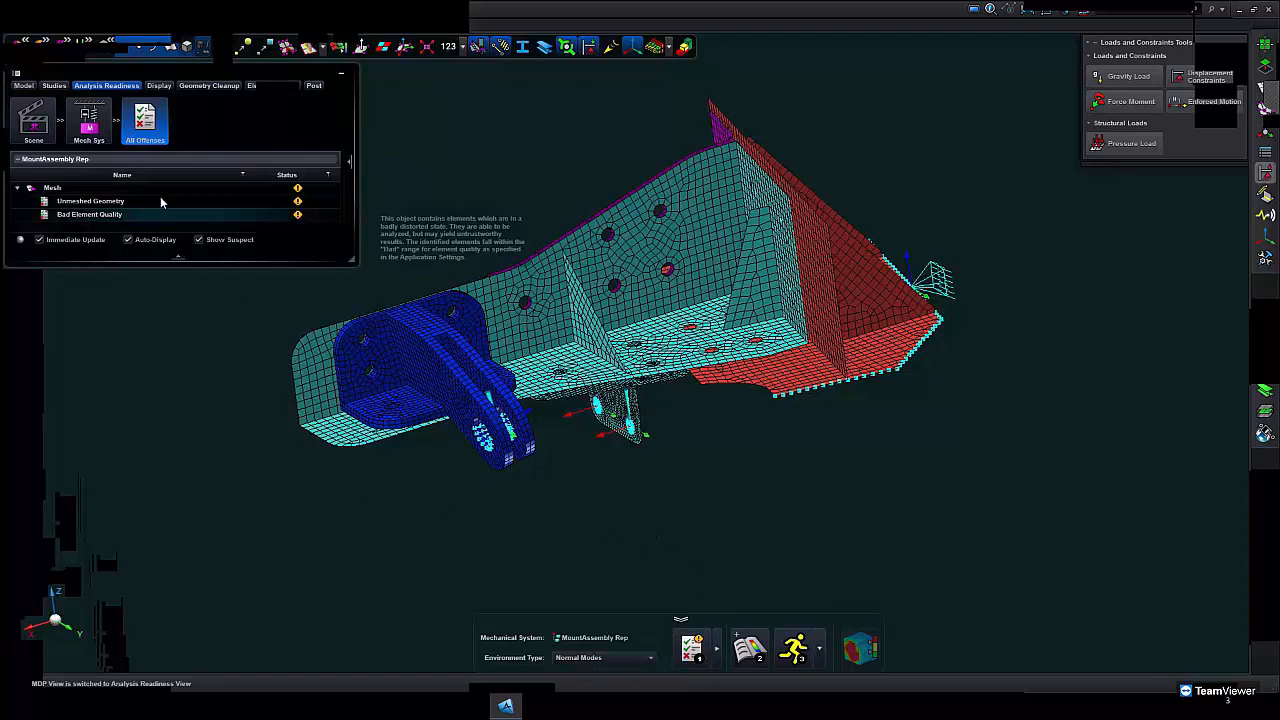
# - Examine the bodies listed under the Unmeshed Geometry offense and return to the overview of all offenses
pyautogui.click(115, 203)
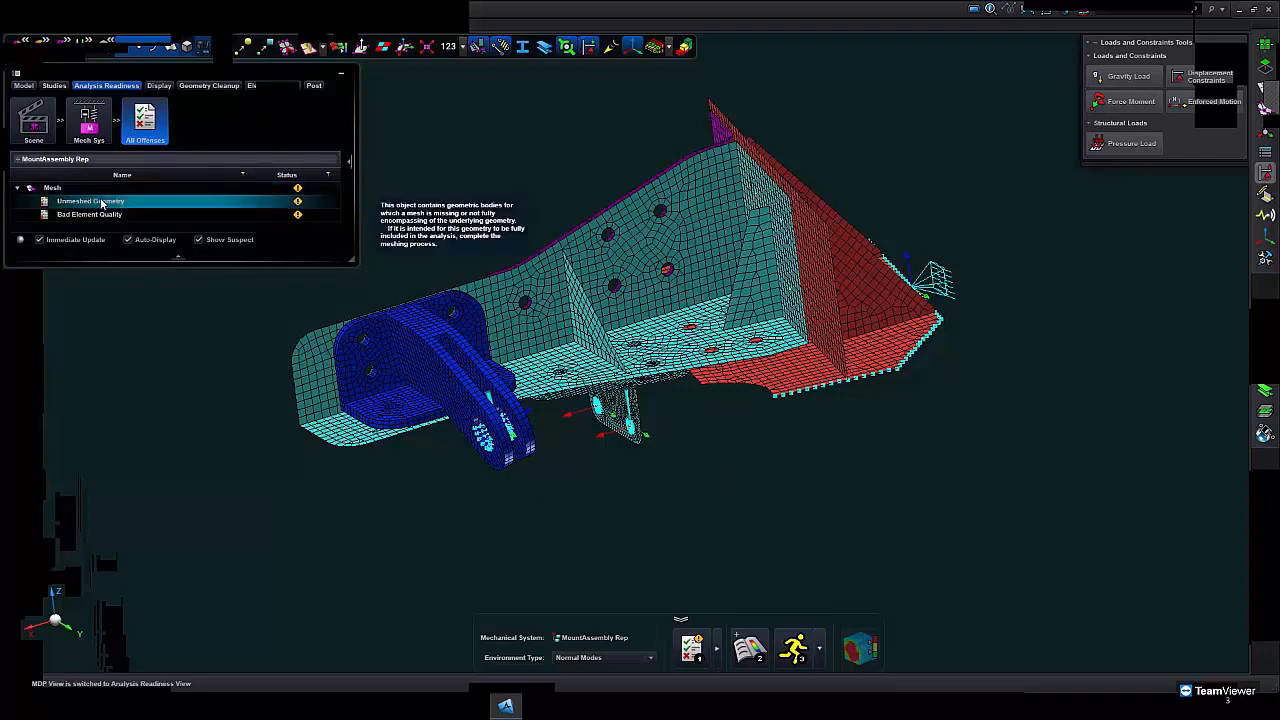
pyautogui.doubleClick(112, 203)
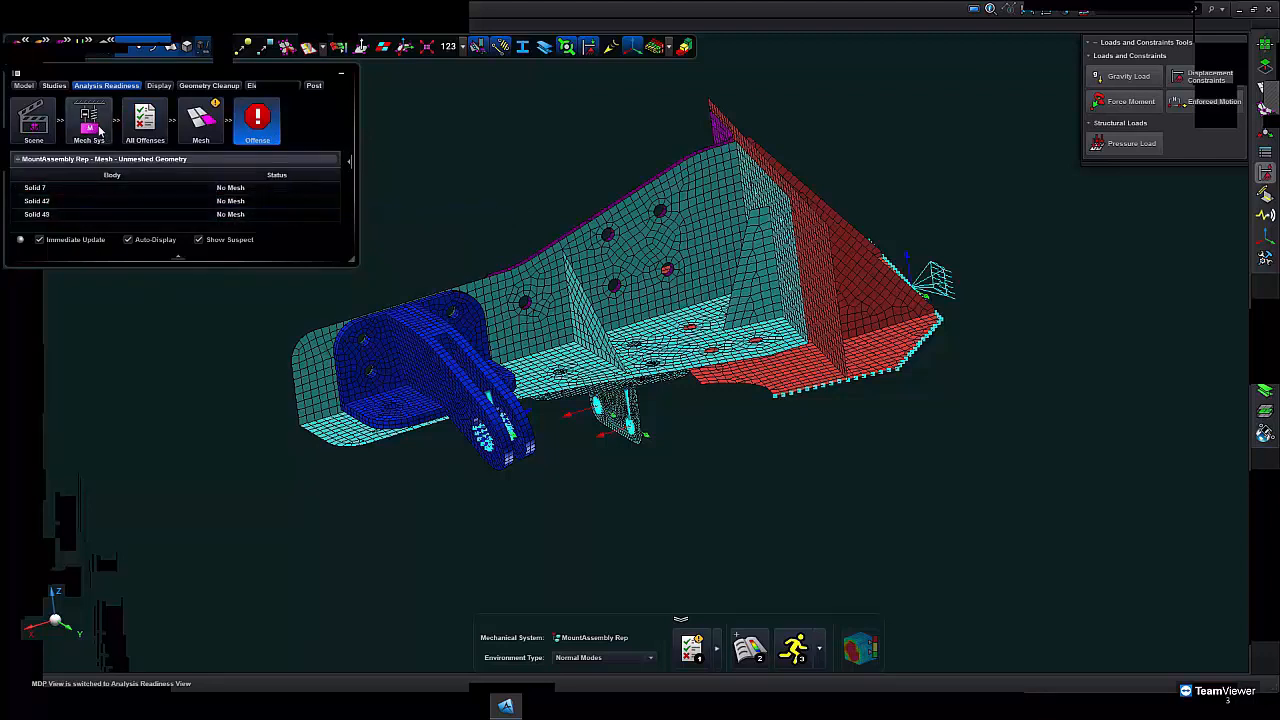
pyautogui.moveTo(533, 240); pyautogui.dragTo(524, 260, button='middle')
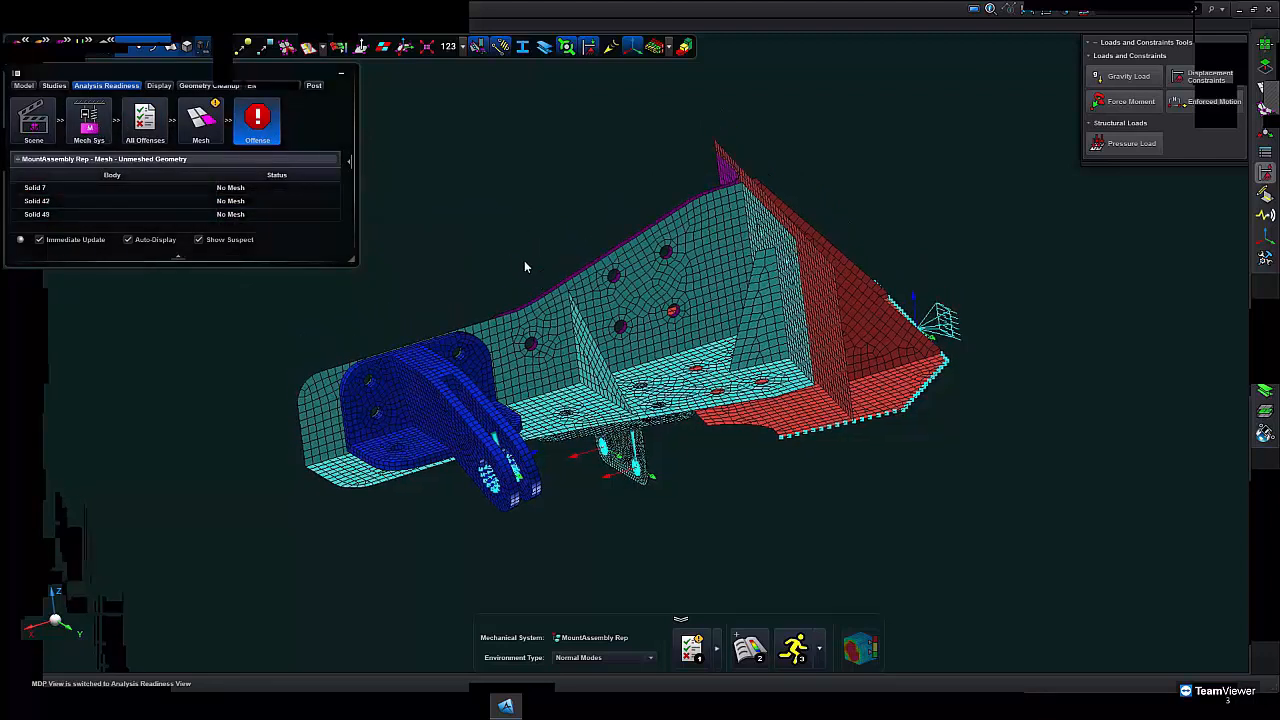
pyautogui.click(147, 122)
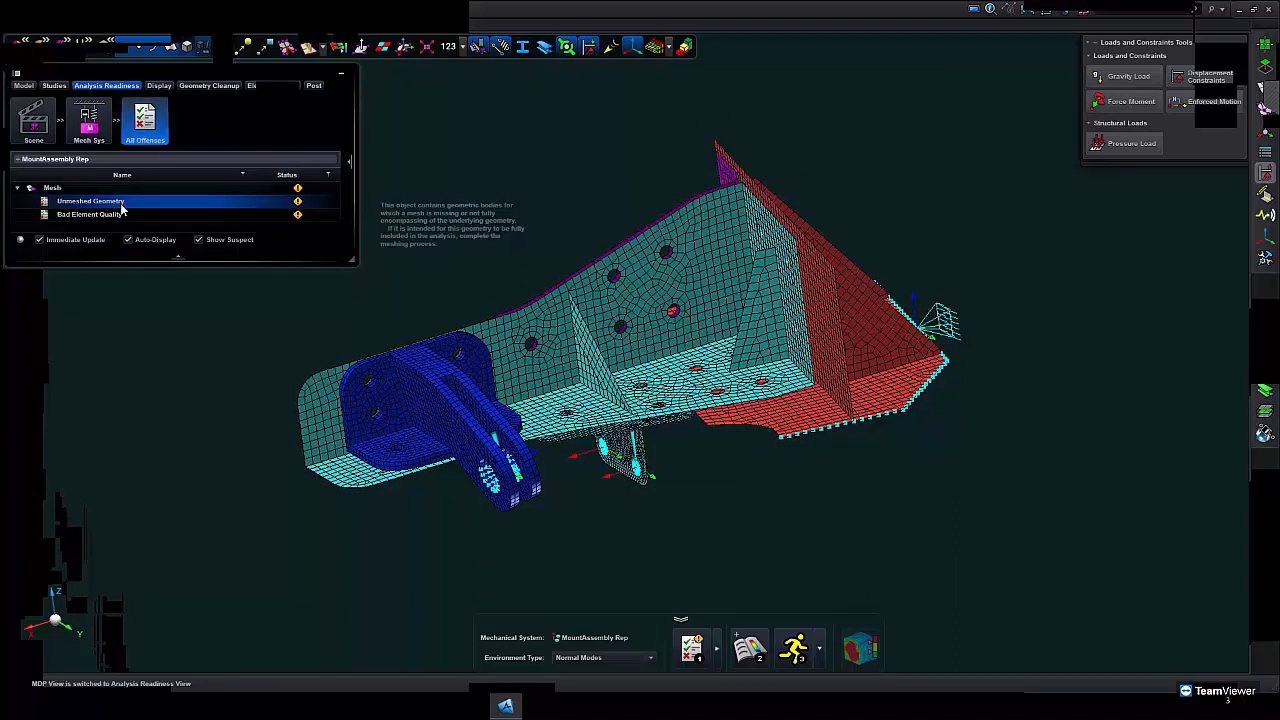
# - Inspect the Bad Element Quality offense by highlighting the 3D Jacobian elements on the model, and return to all offenses
pyautogui.doubleClick(113, 216)
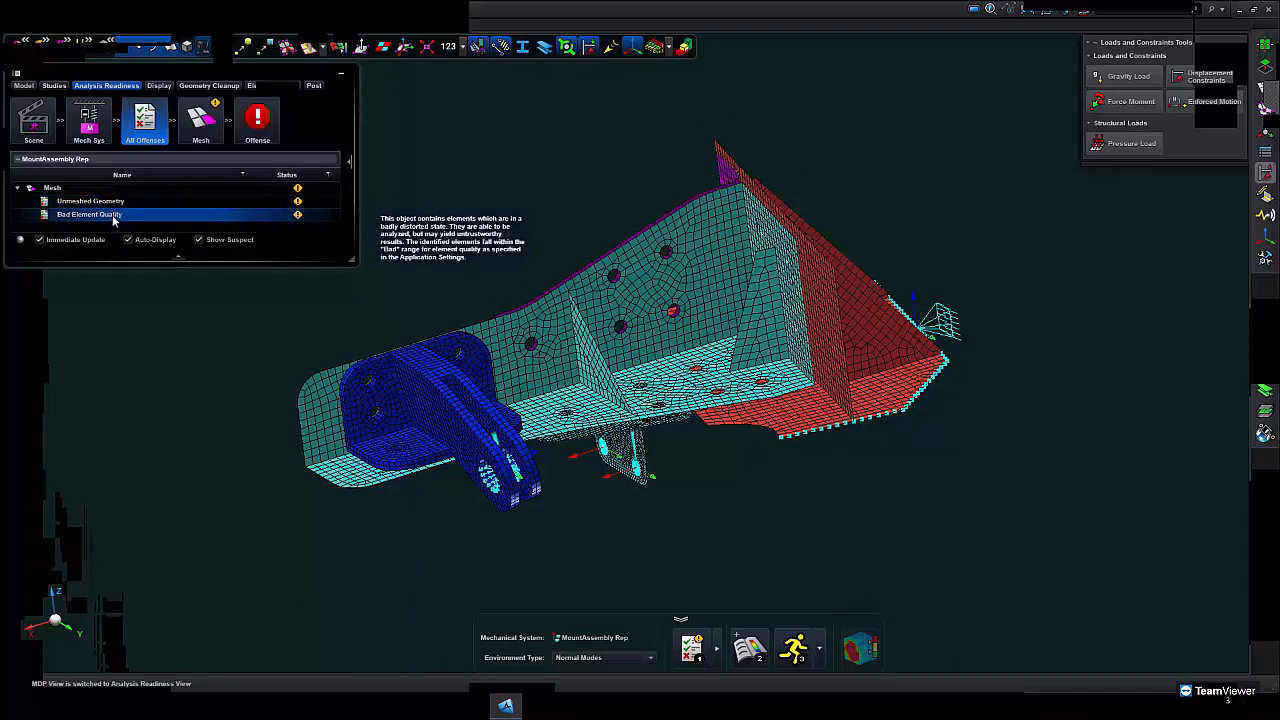
pyautogui.click(118, 189)
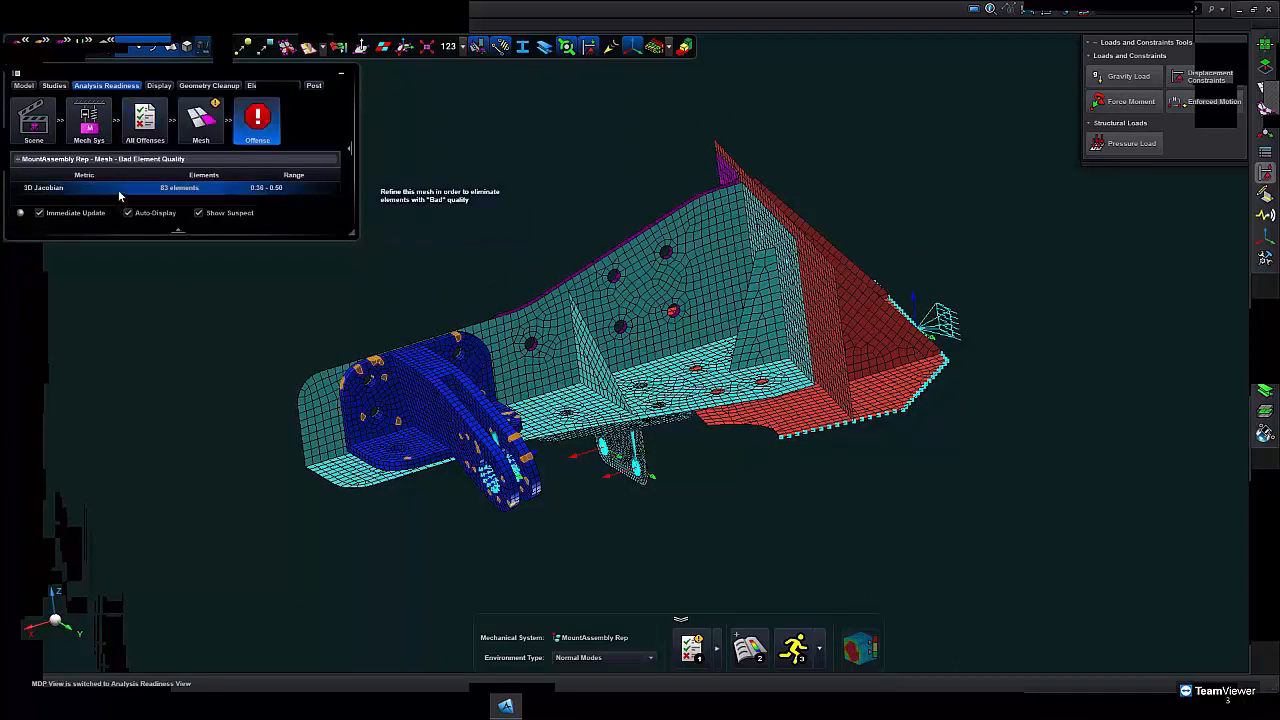
pyautogui.scroll(5, 420, 442)
pyautogui.scroll(-2, 472, 522)
pyautogui.moveTo(472, 522)
pyautogui.mouseDown(button='middle')
pyautogui.moveTo(489, 508)
pyautogui.moveTo(452, 533)
pyautogui.moveTo(474, 528)
pyautogui.moveTo(486, 497)
pyautogui.moveTo(466, 506)
pyautogui.moveTo(483, 503)
pyautogui.mouseUp(button='middle')
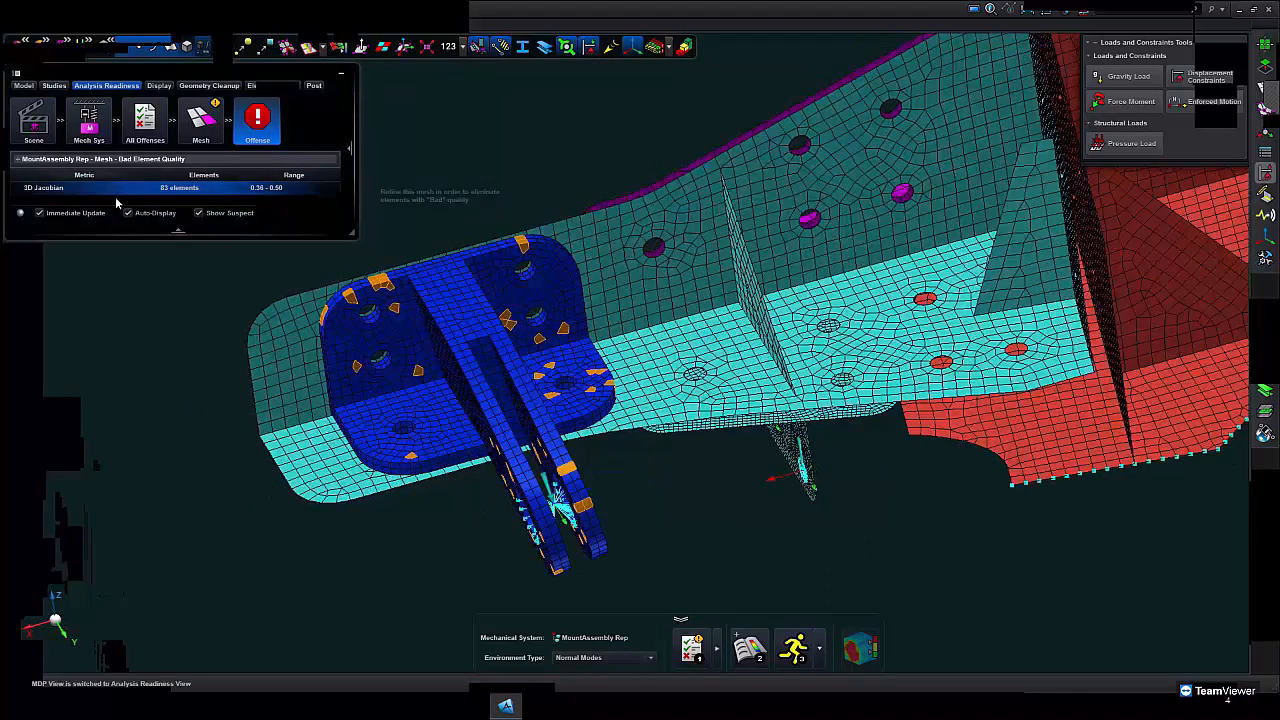
pyautogui.click(145, 118)
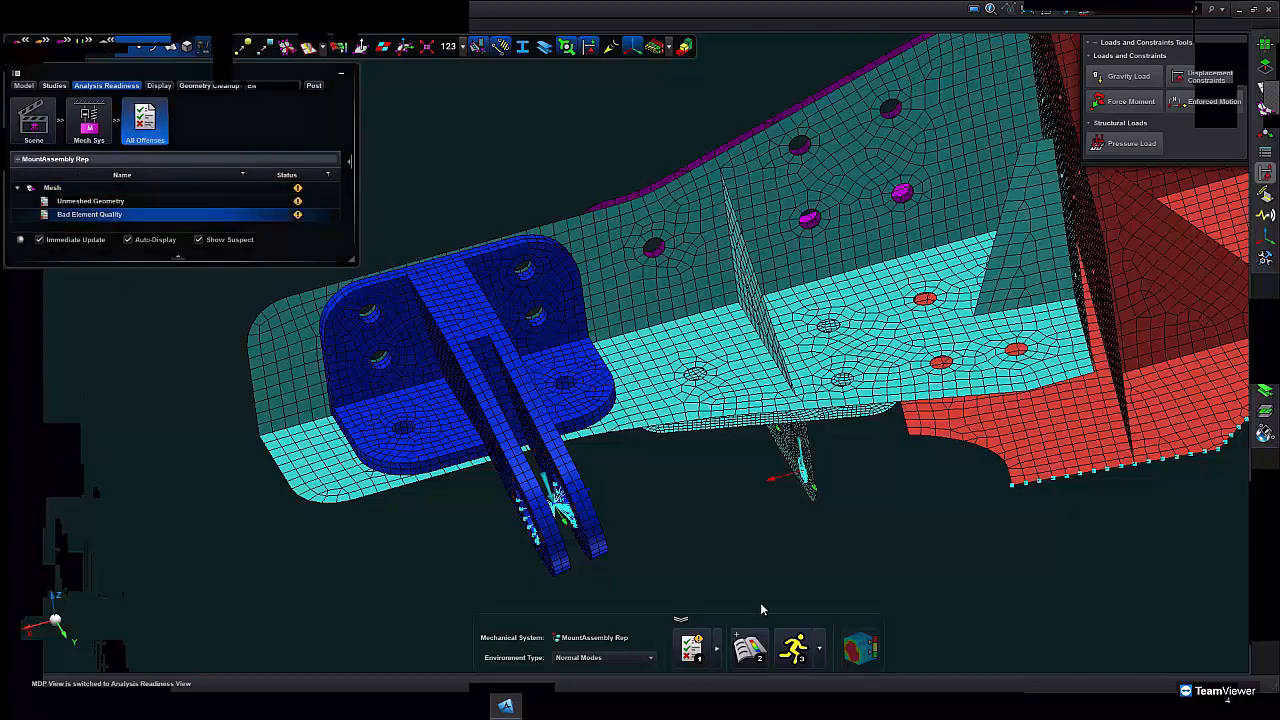
# - Set the analysis environment type to Static and review the output requests of Static Scenario MountAssembly (2)
pyautogui.click(637, 661)
pyautogui.click(567, 616)
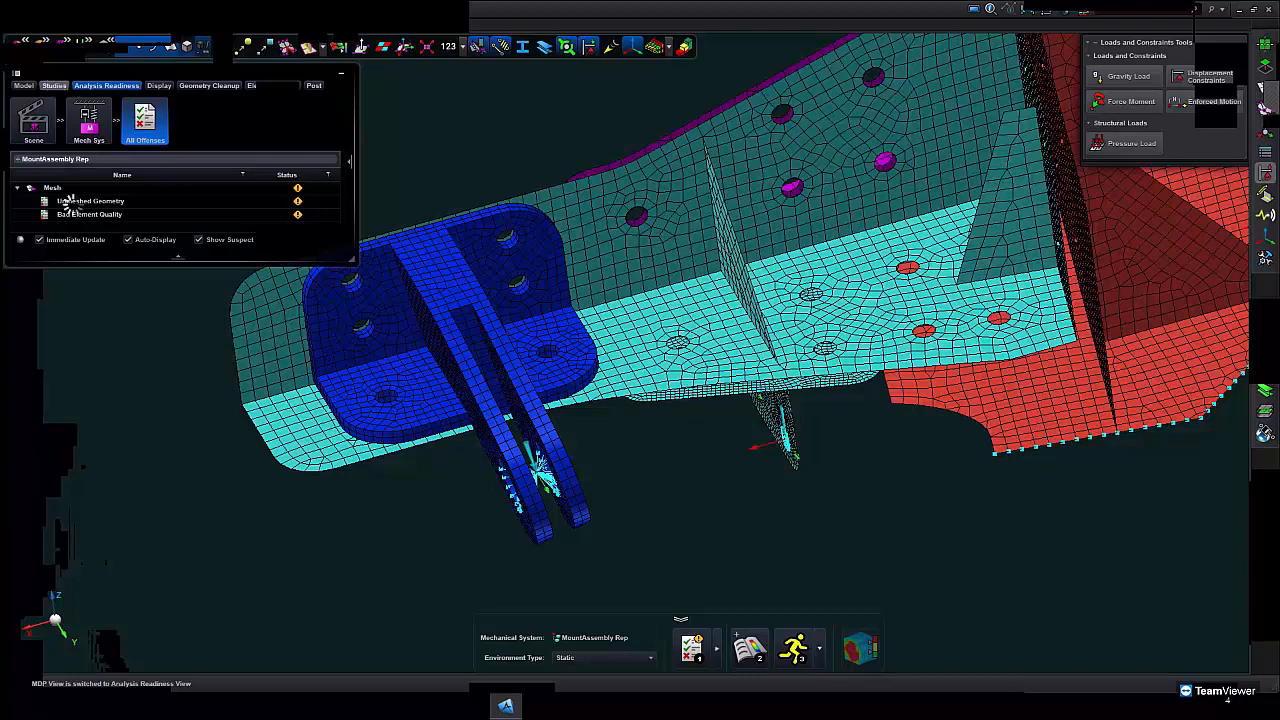
pyautogui.scroll(-3, 184, 441)
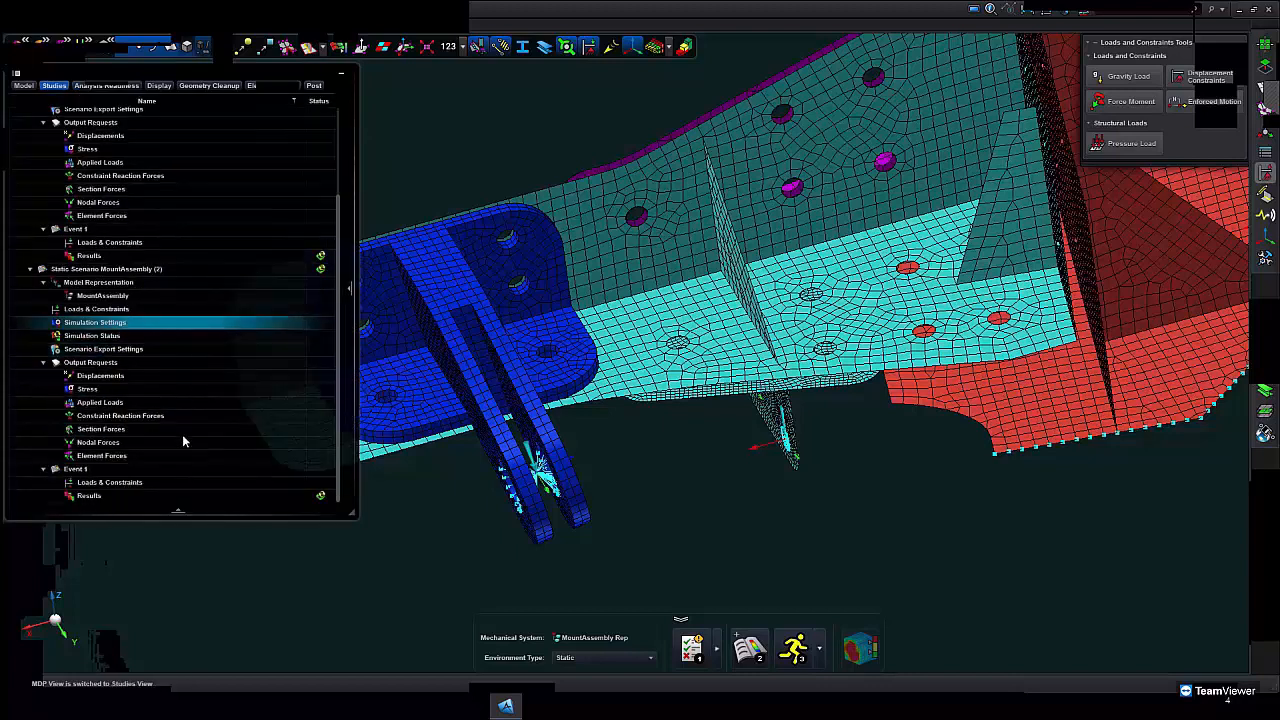
pyautogui.click(134, 497)
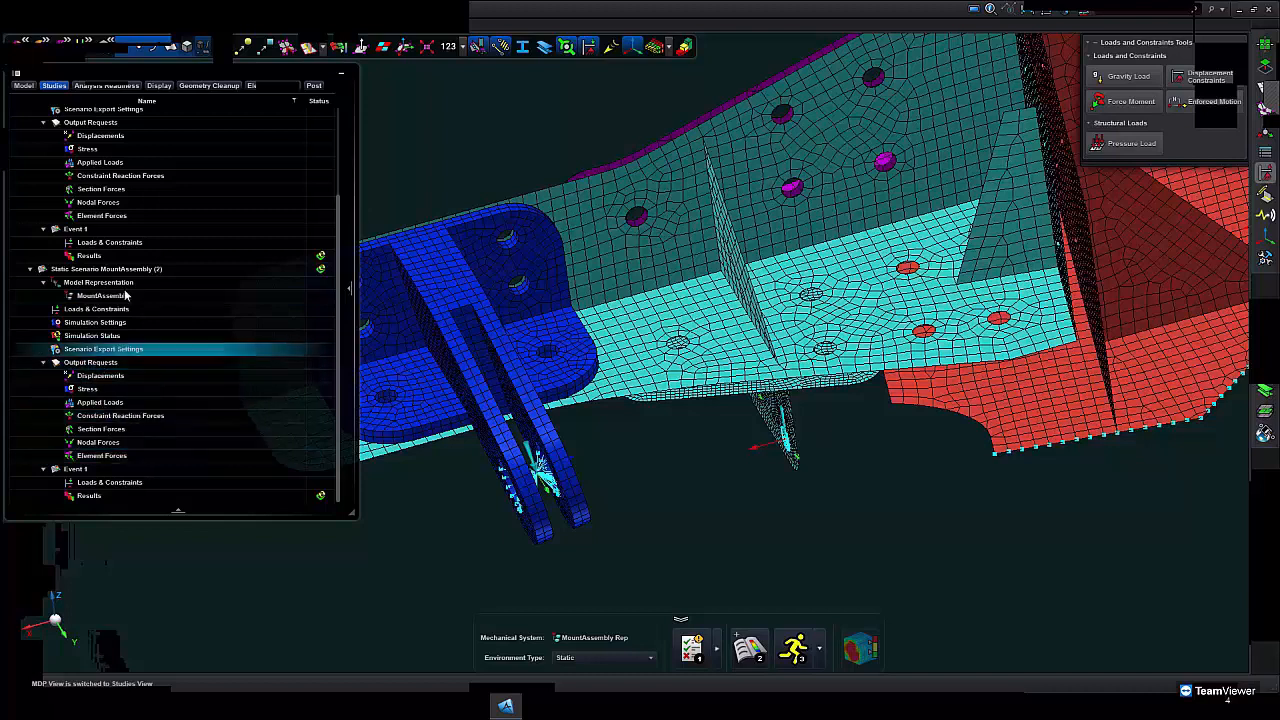
pyautogui.click(100, 364)
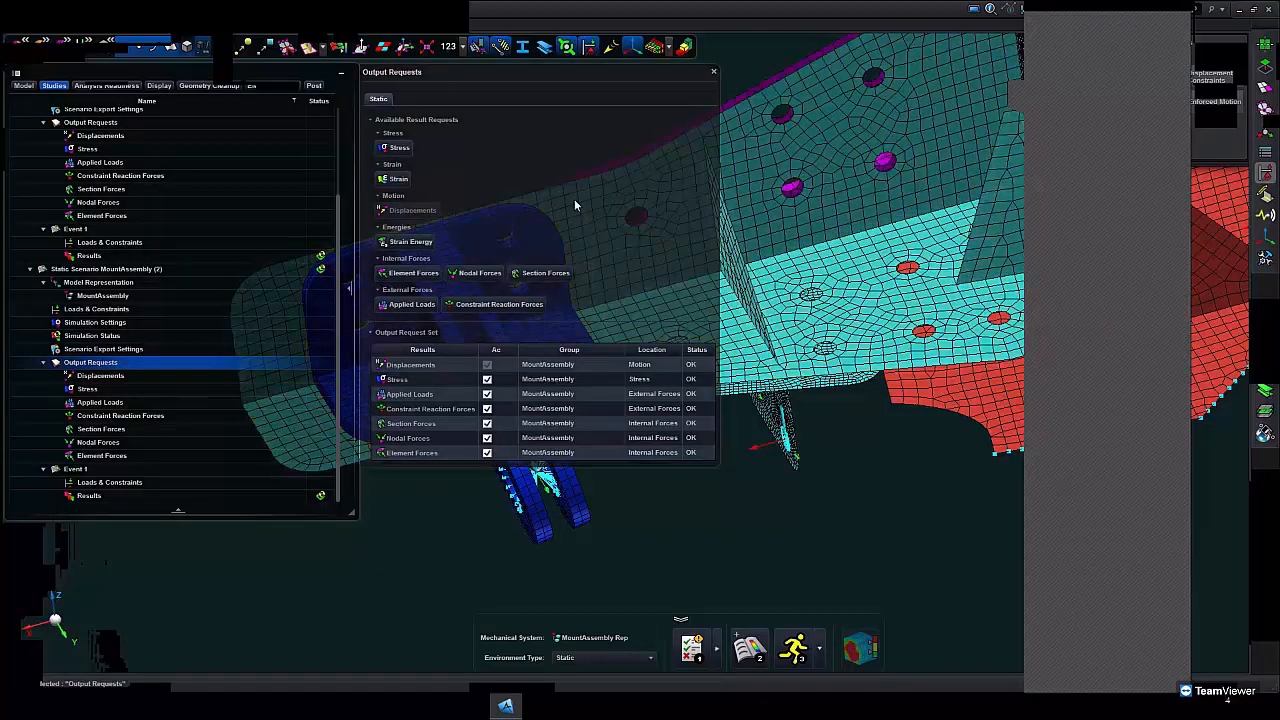
pyautogui.click(714, 75)
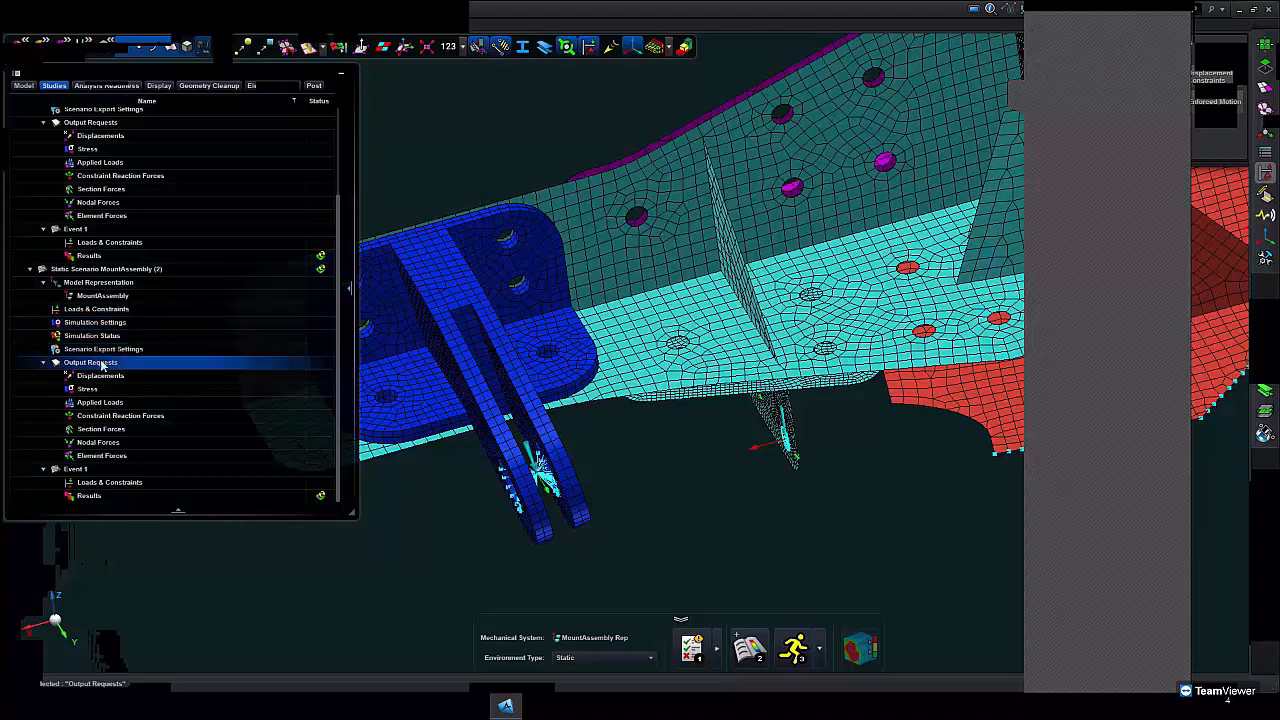
# - Export Static Scenario MountAssembly (2) as Demo_1.bdf to the NastranJobs folder with Apex-Nastran Interop enabled, accepting deletion of its existing results
pyautogui.click(105, 270)
pyautogui.rightClick(105, 272)
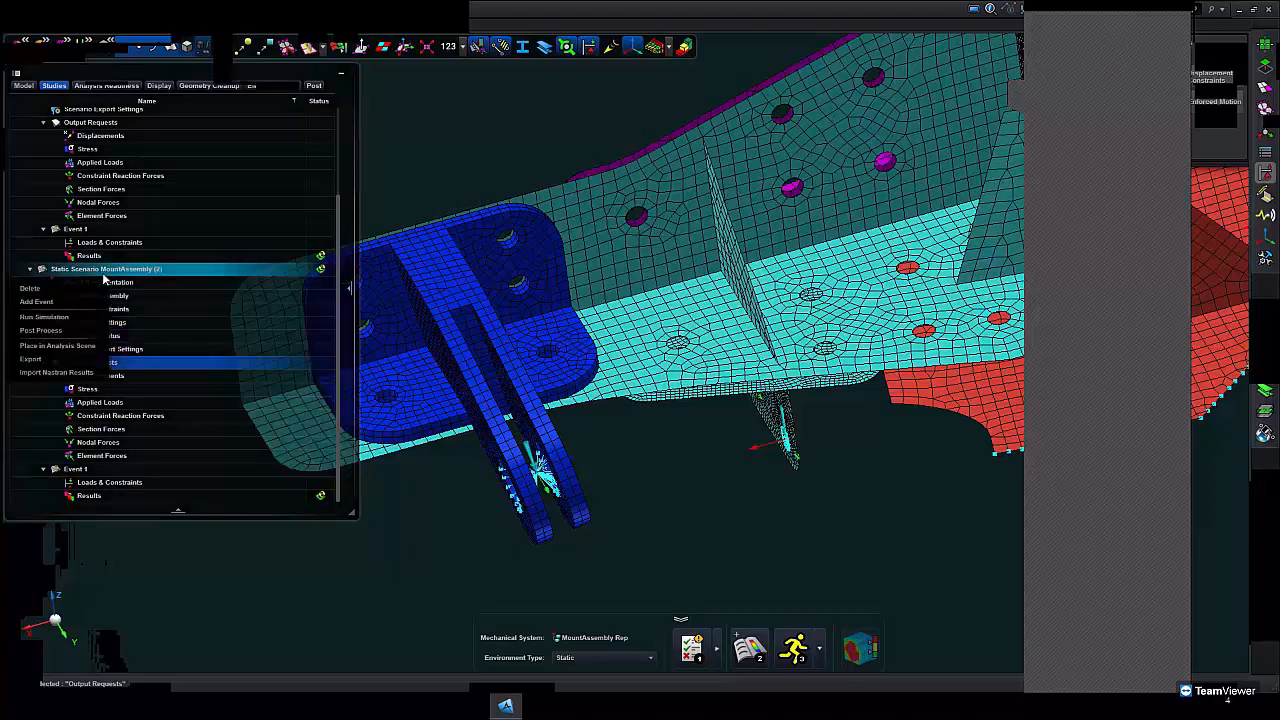
pyautogui.click(57, 363)
pyautogui.click(63, 329)
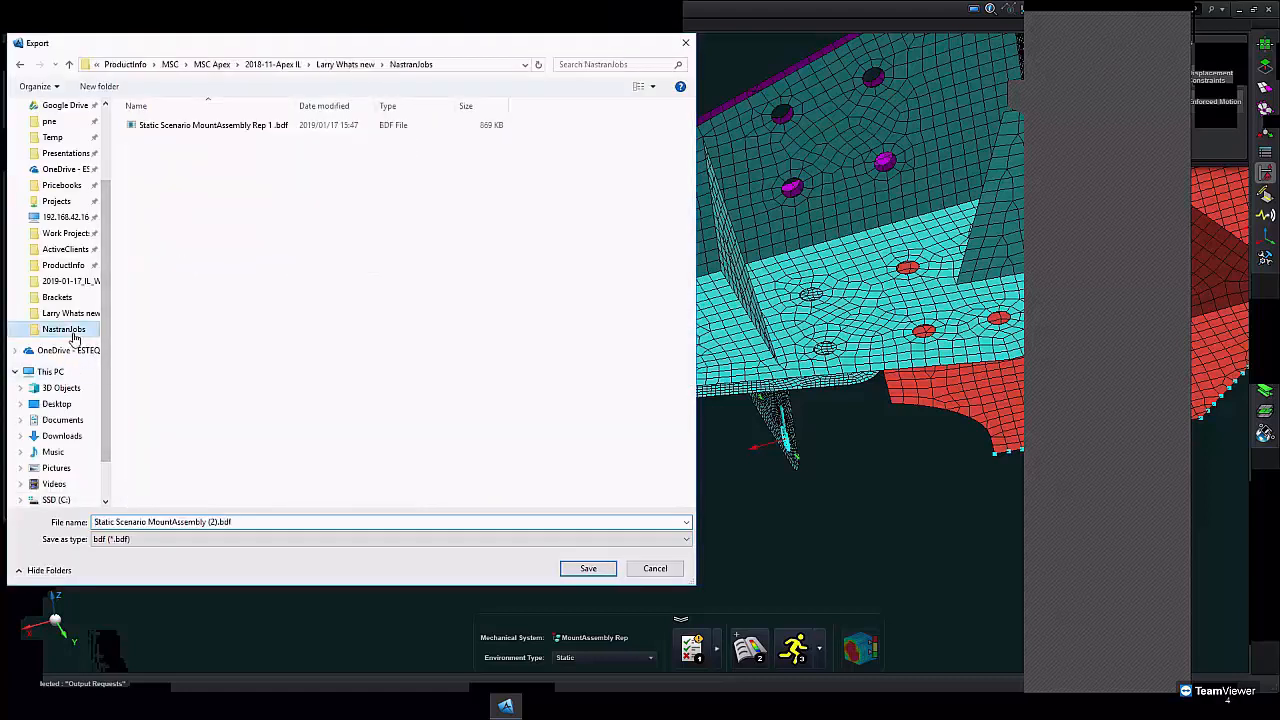
pyautogui.write('Demo_')
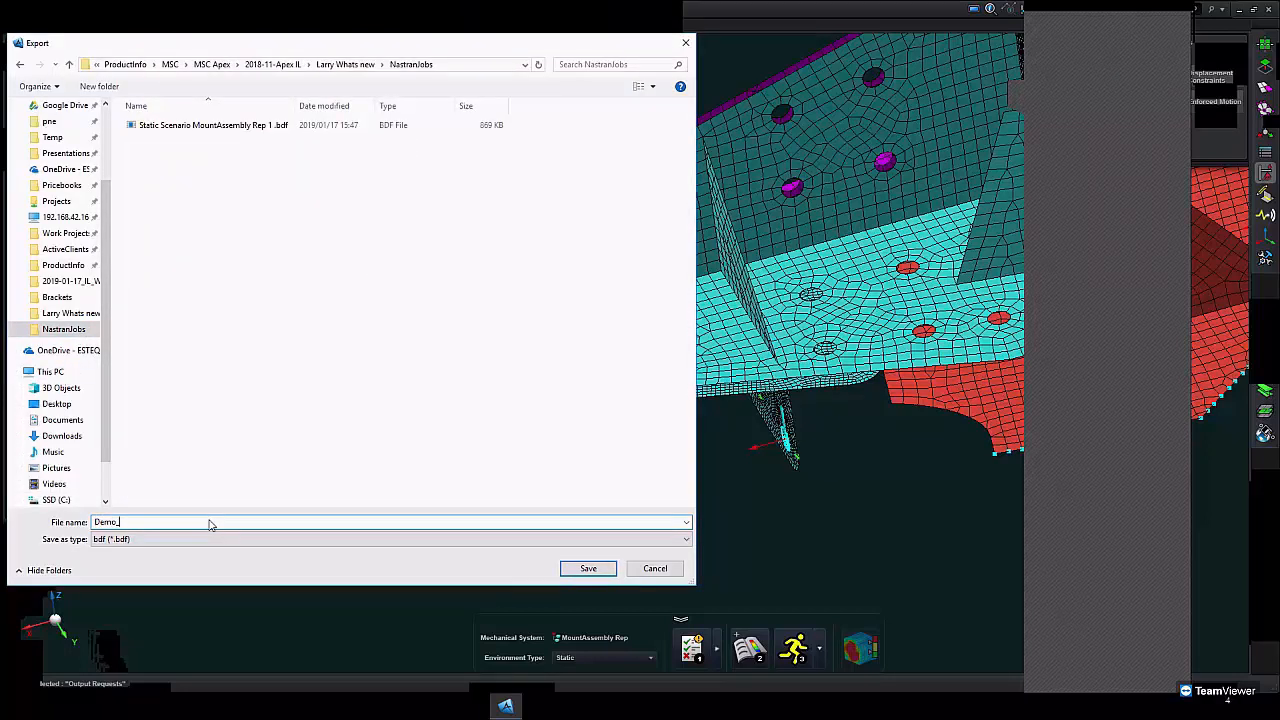
pyautogui.press('Return')
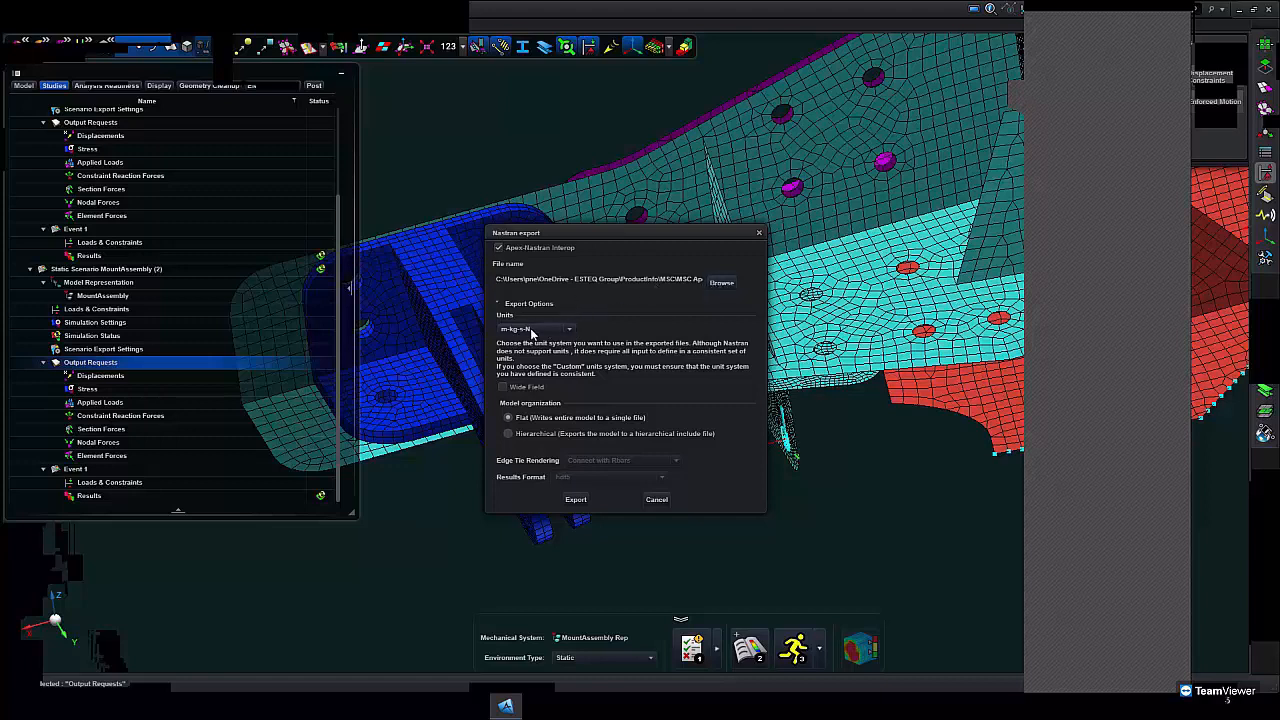
pyautogui.click(576, 500)
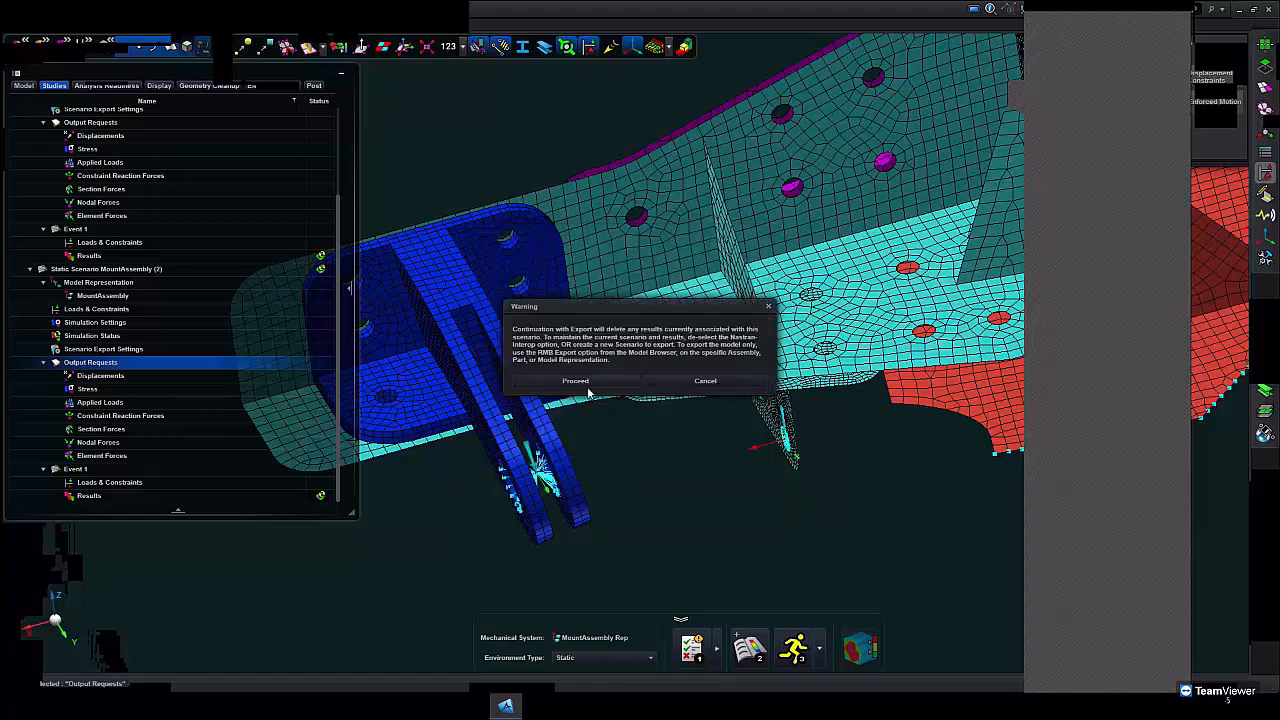
pyautogui.click(588, 387)
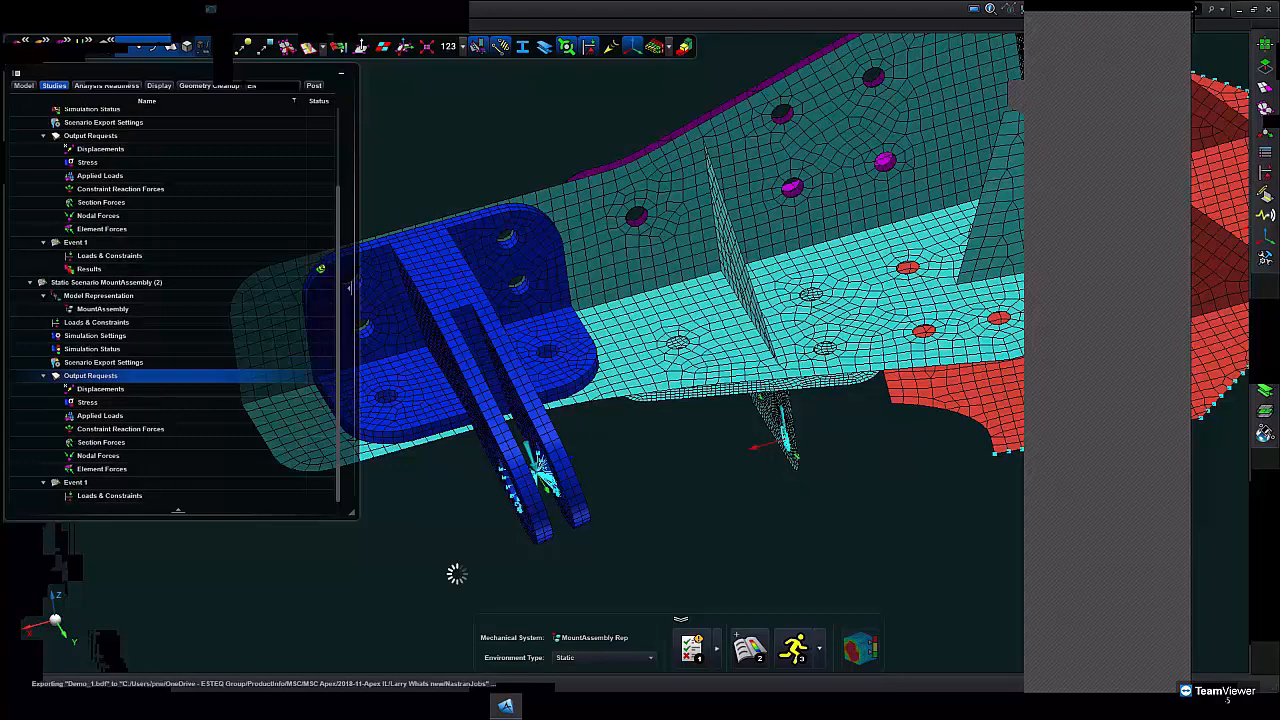
# - Switch to File Explorer, run Demo_1.bdf from the NastranJobs folder in MSC Nastran, and return to MSC Apex
pyautogui.click(113, 707)
pyautogui.click(57, 468)
pyautogui.doubleClick(236, 158)
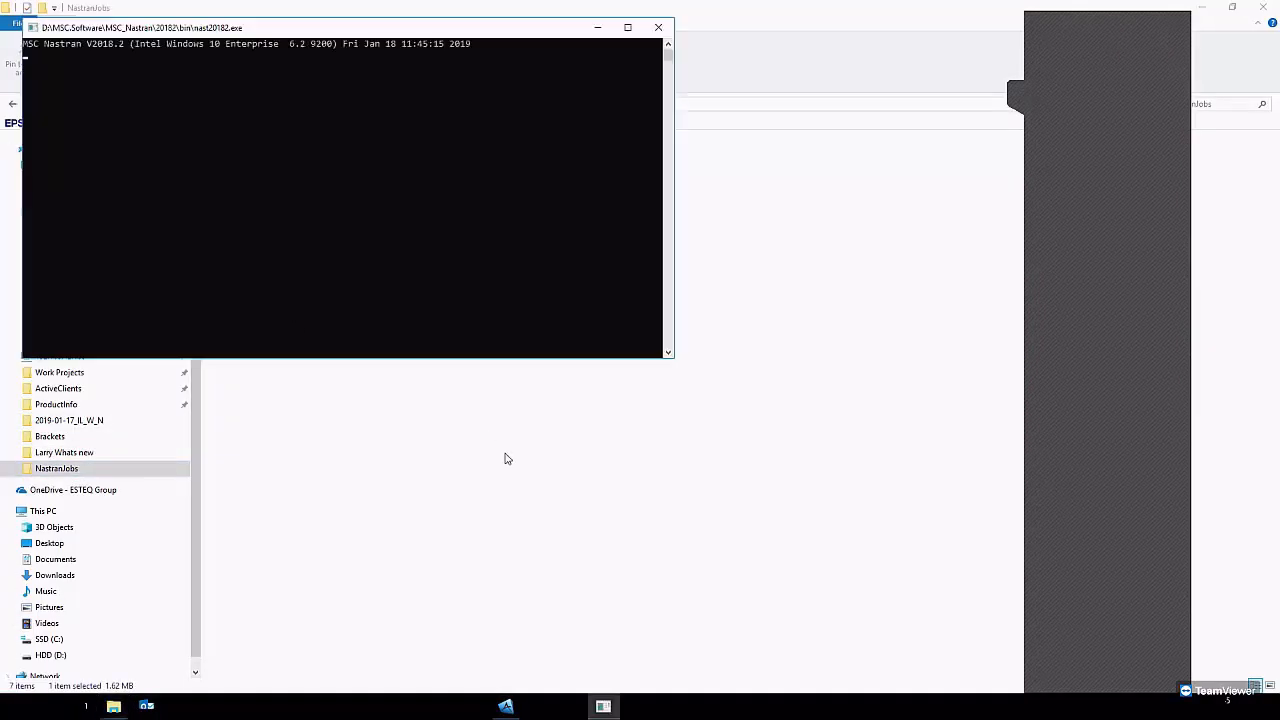
pyautogui.click(1206, 12)
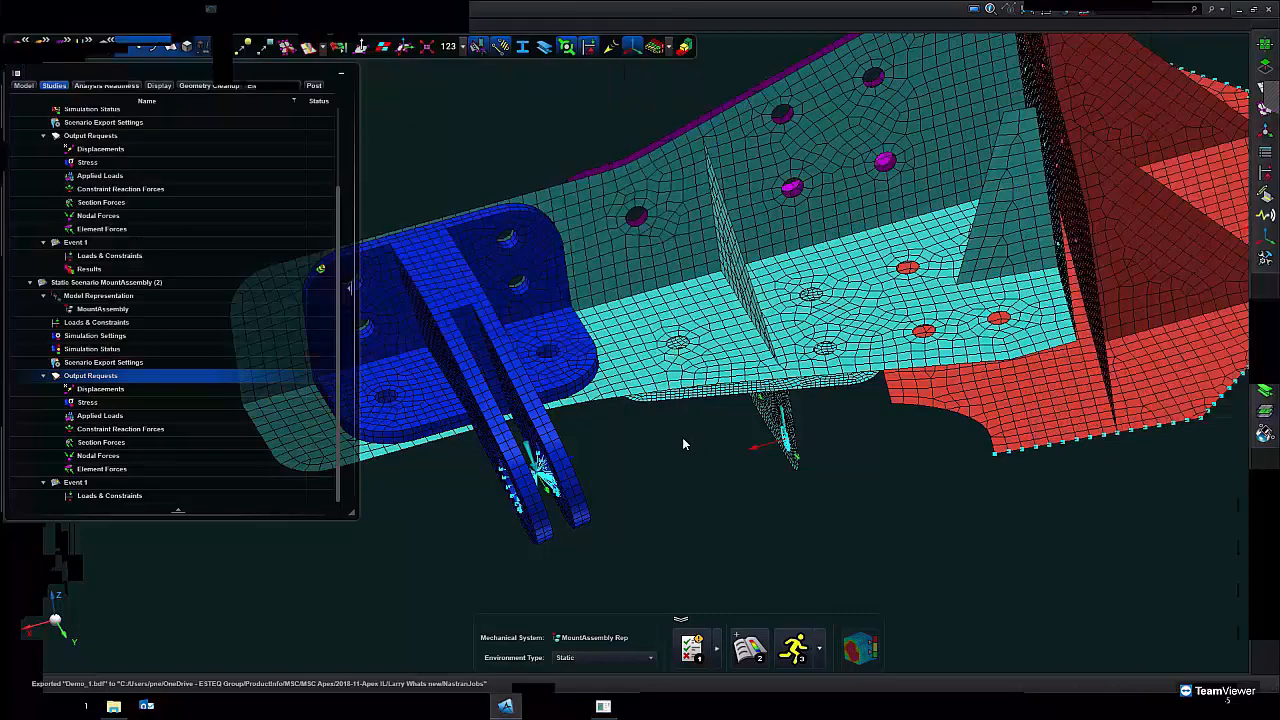
# - Expand the model's Instrumentation group and show X-Section Force Sensor 1 and X-Section Force Sensor 2 on the assembly
pyautogui.scroll(-3, 684, 440)
pyautogui.moveTo(717, 468); pyautogui.dragTo(1105, 426, button='middle')
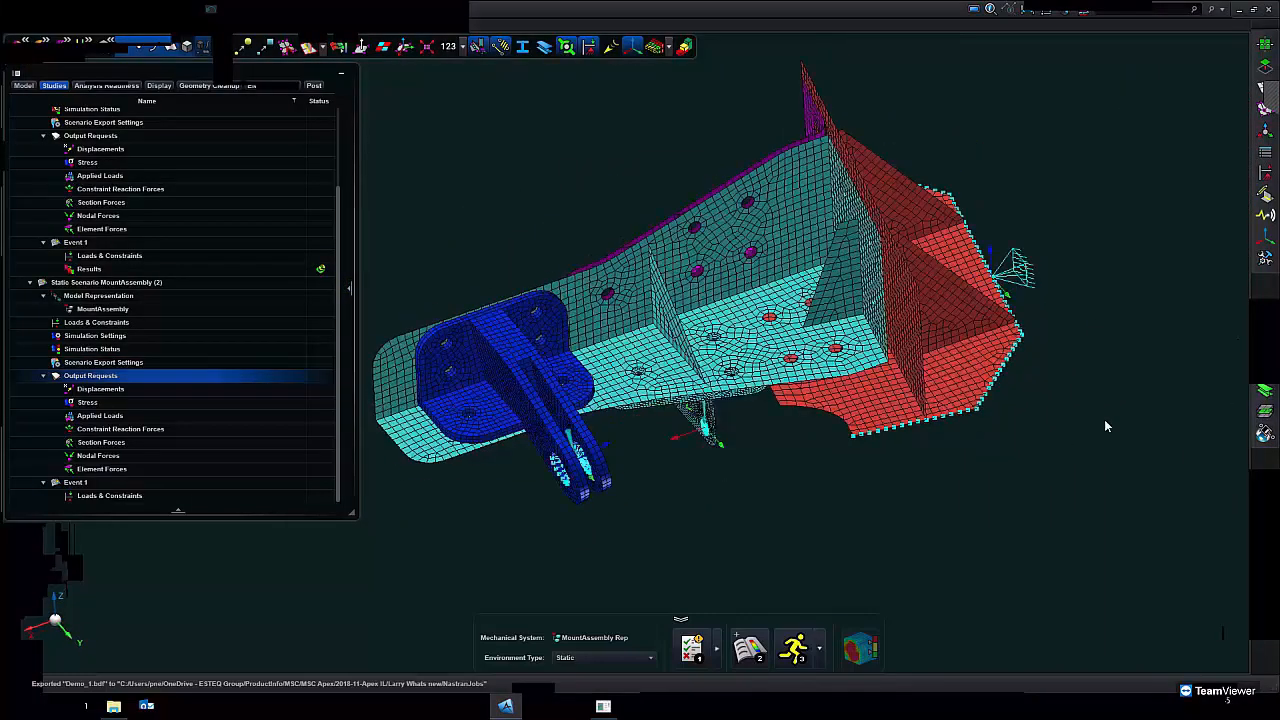
pyautogui.scroll(3, 150, 342)
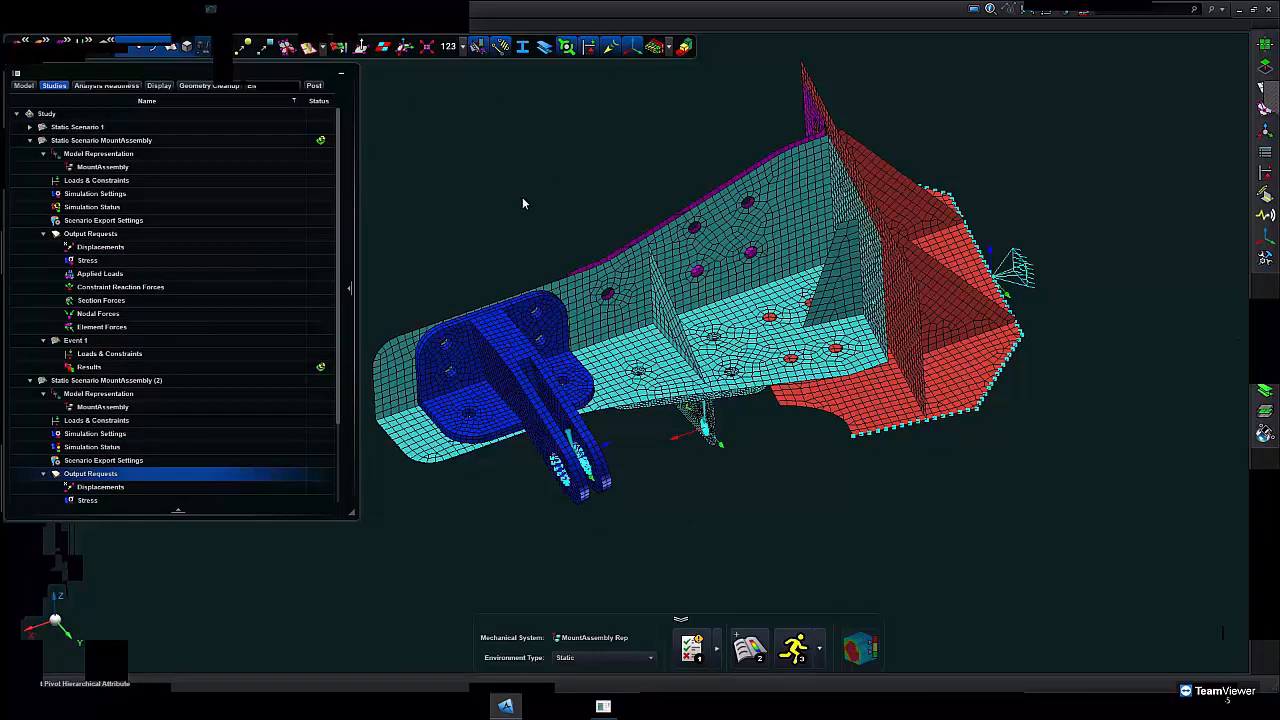
pyautogui.click(30, 140)
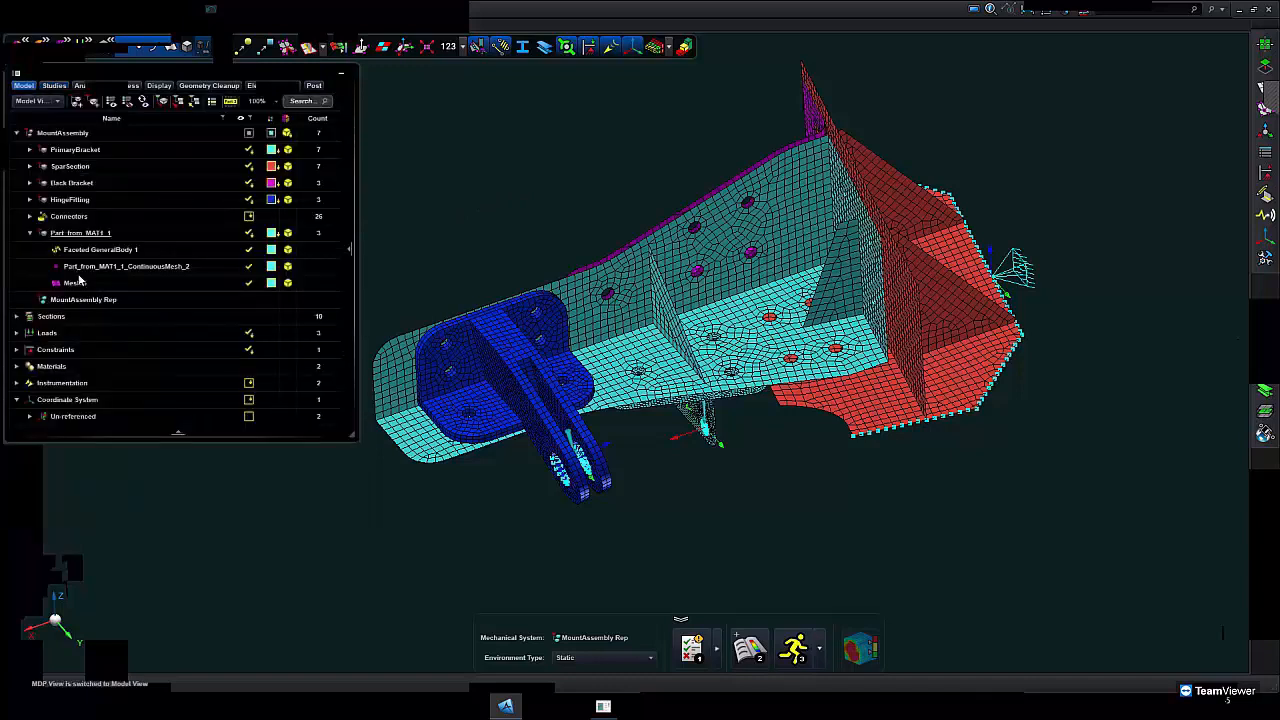
pyautogui.click(18, 385)
pyautogui.click(17, 384)
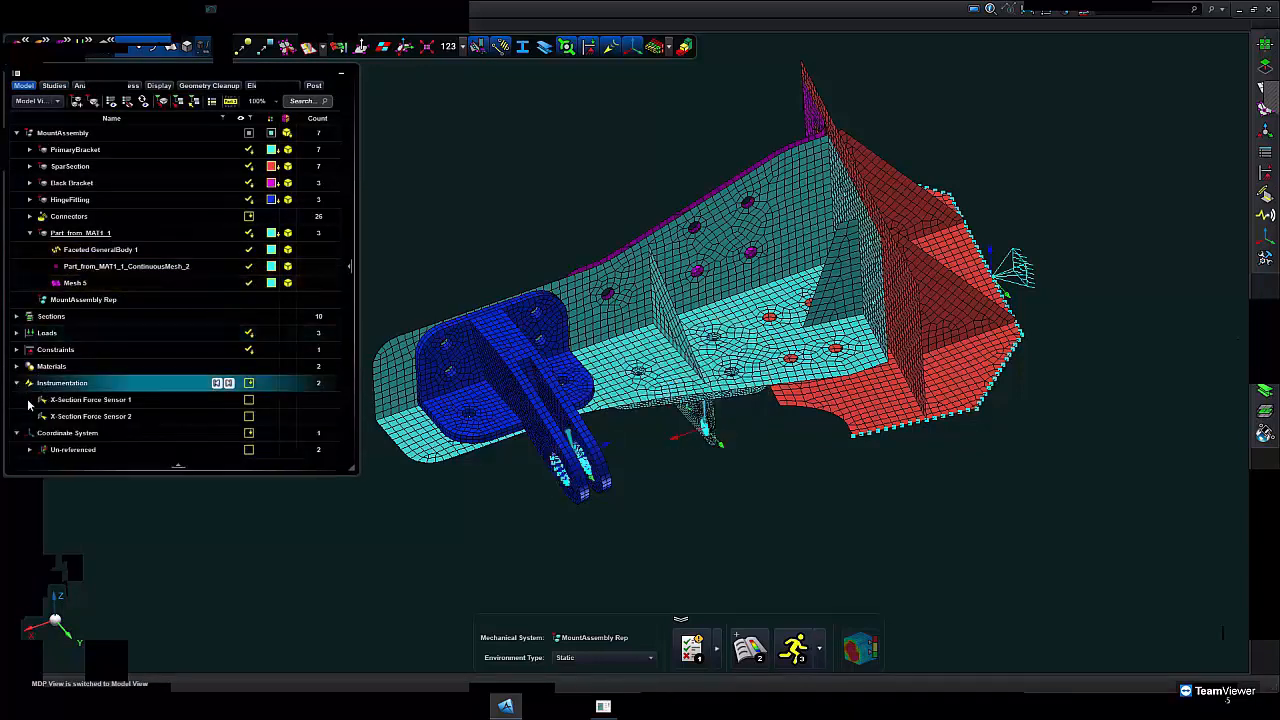
pyautogui.click(248, 418)
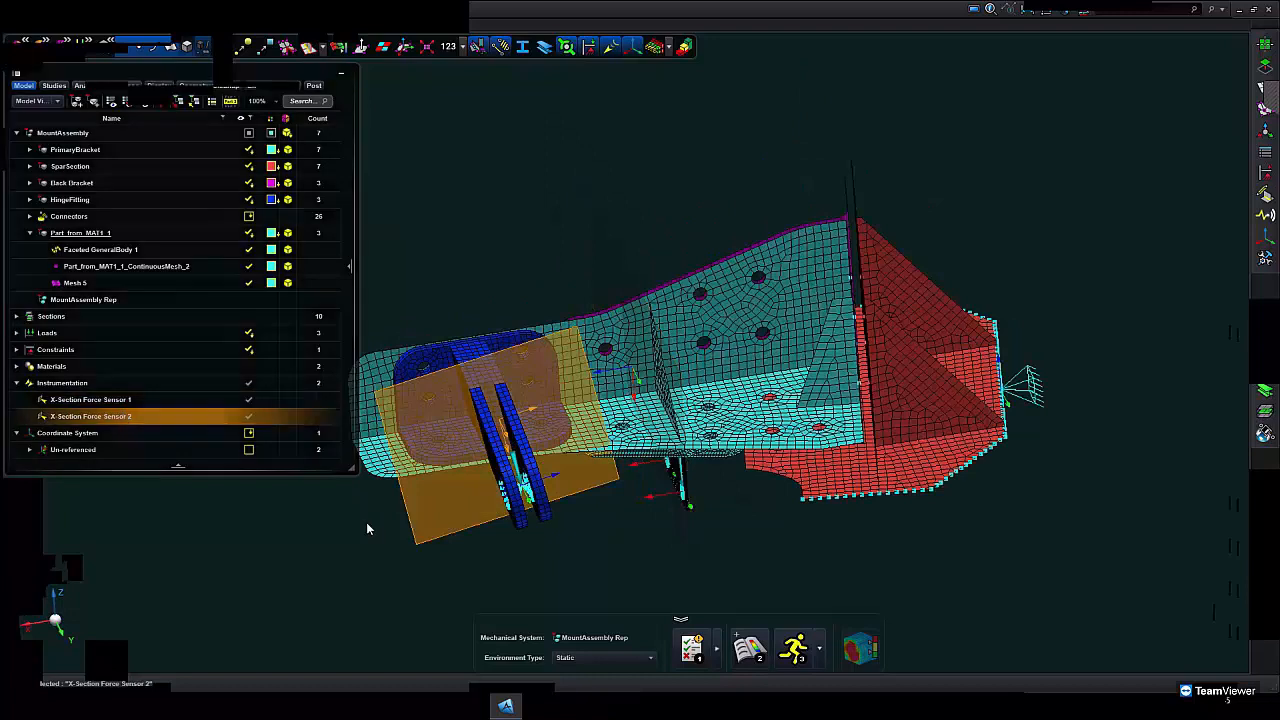
pyautogui.moveTo(635, 224); pyautogui.dragTo(589, 173, button='middle')
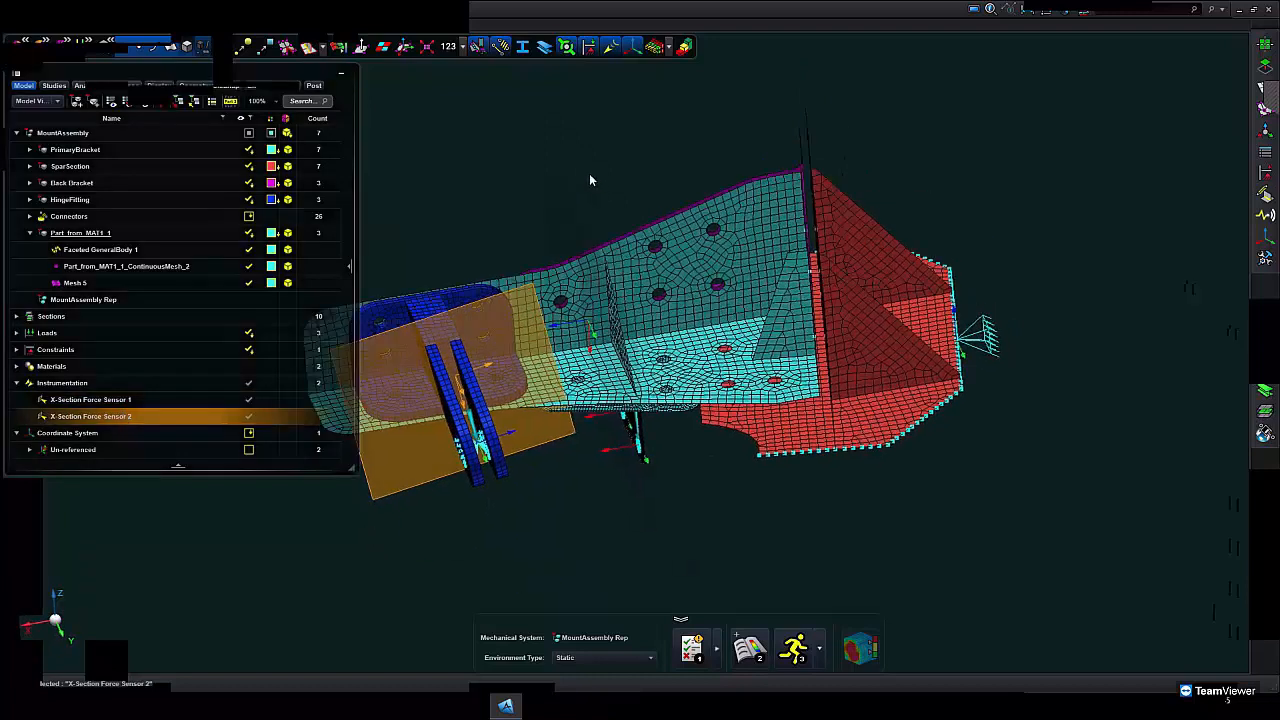
# - Start a new X-Section Force Sensor on the primary bracket, placing the cutting plane at about X 75.16, Y 37.50, Z 35.37 mm
pyautogui.click(1266, 214)
pyautogui.click(1211, 249)
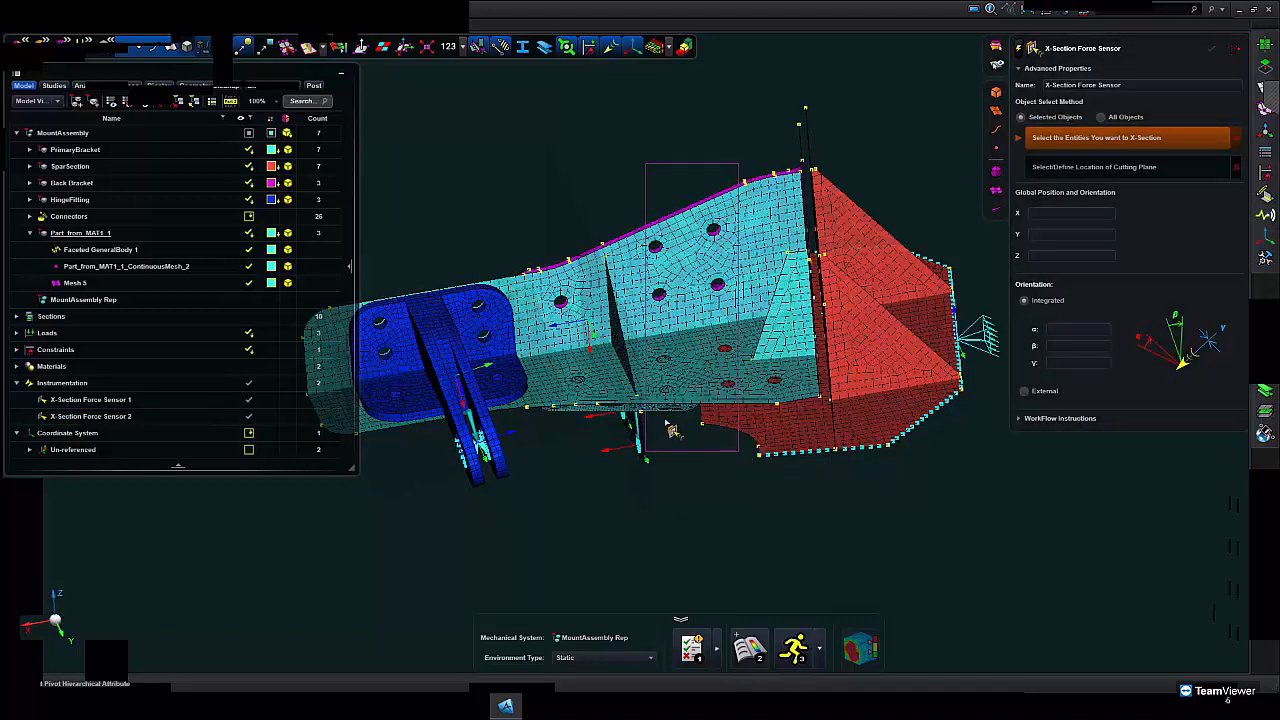
pyautogui.moveTo(680, 240); pyautogui.dragTo(692, 249)
pyautogui.middleClick(659, 151)
pyautogui.click(700, 333)
pyautogui.moveTo(696, 490)
pyautogui.mouseDown(button='middle')
pyautogui.moveTo(702, 481)
pyautogui.moveTo(696, 500)
pyautogui.mouseUp(button='middle')
pyautogui.moveTo(604, 264); pyautogui.dragTo(584, 262)
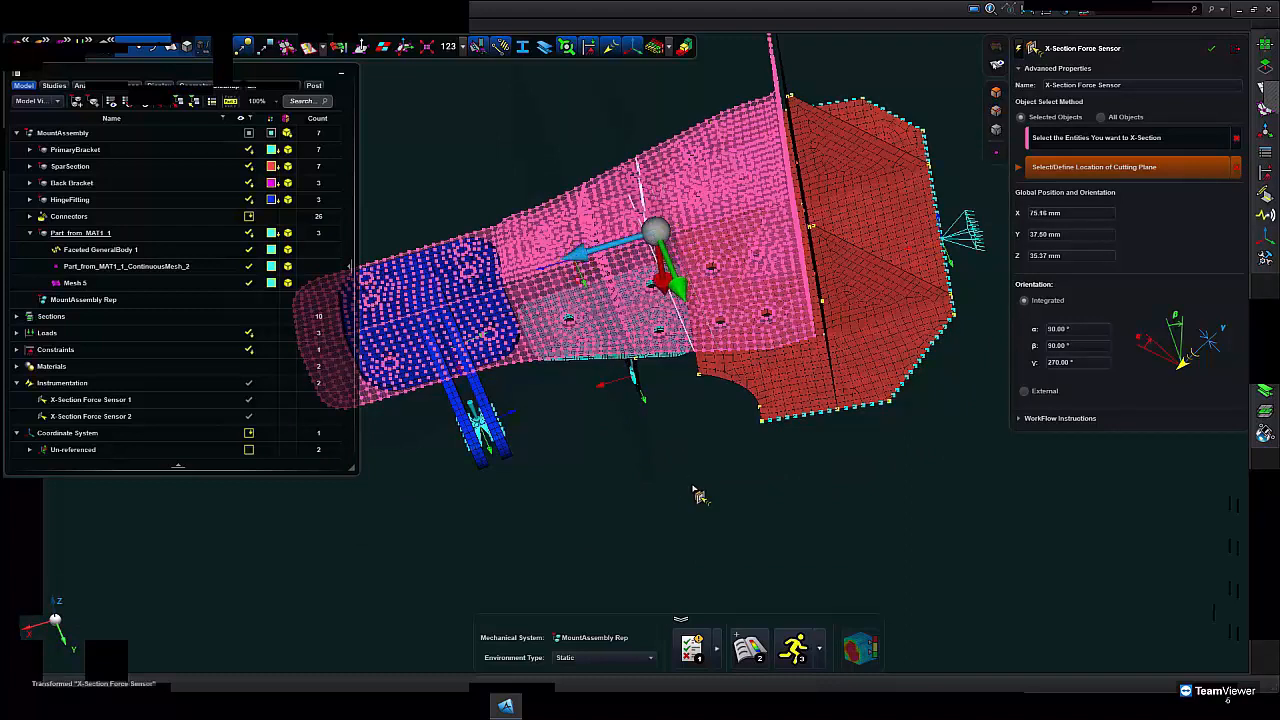
# - Rotate the cutting plane about its β axis to about 107° and create the cross-section force sensor
pyautogui.moveTo(699, 468)
pyautogui.mouseDown(button='middle')
pyautogui.moveTo(694, 450)
pyautogui.moveTo(693, 468)
pyautogui.mouseUp(button='middle')
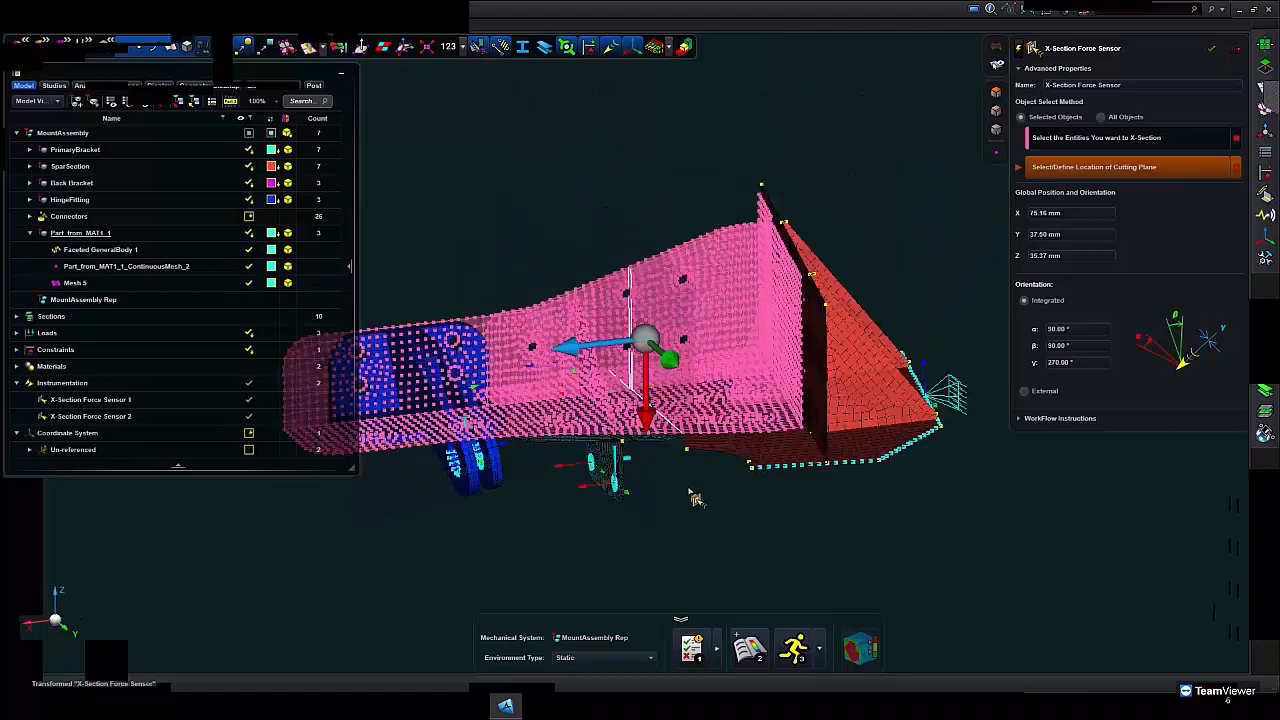
pyautogui.click(645, 339)
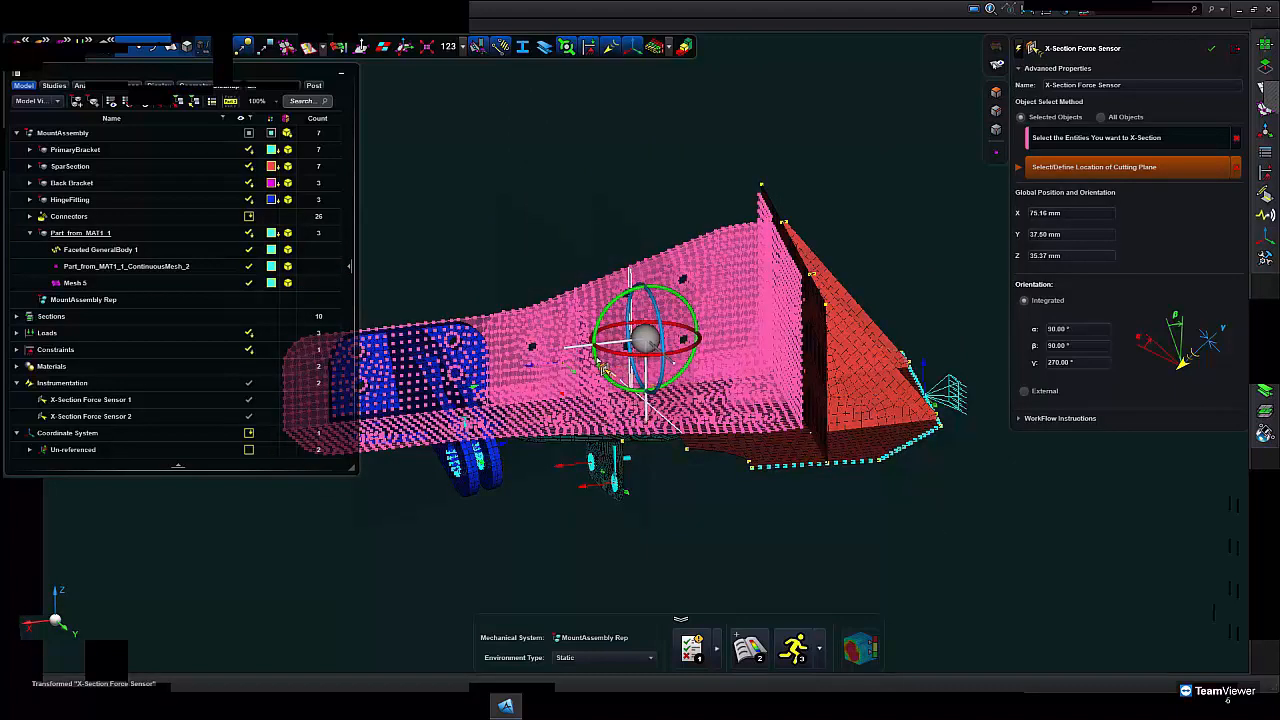
pyautogui.moveTo(607, 372); pyautogui.dragTo(615, 383)
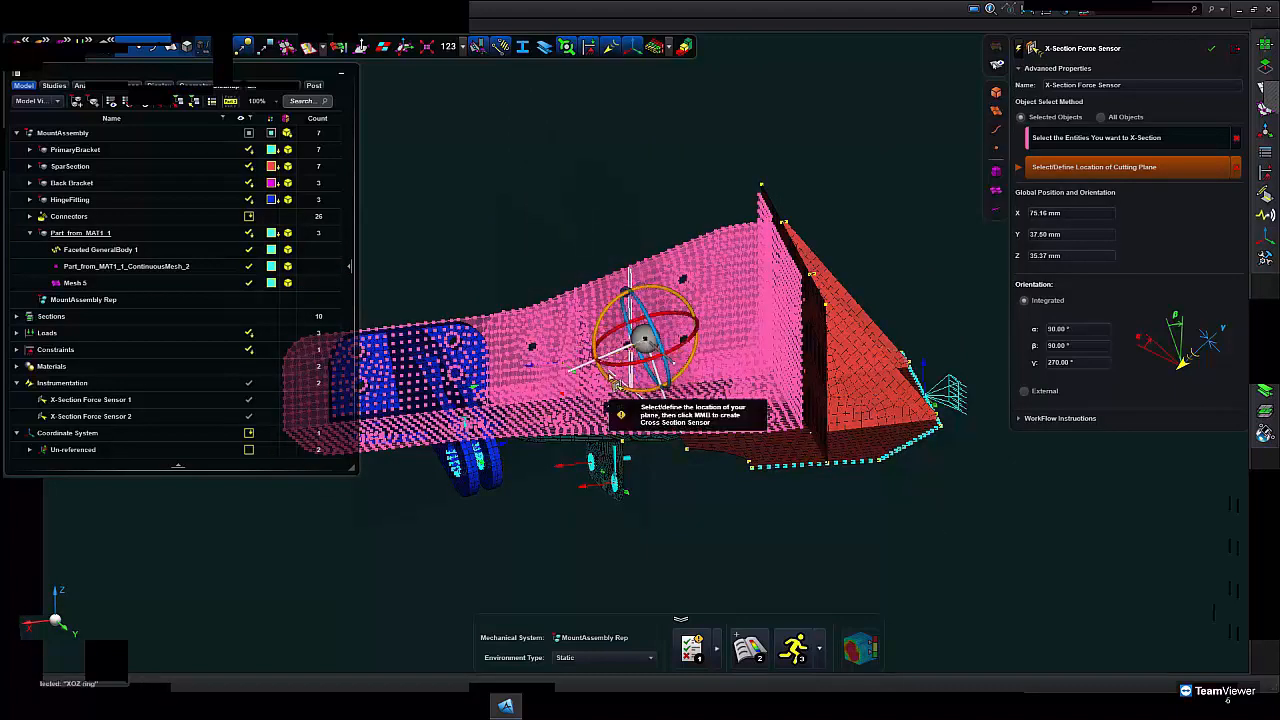
pyautogui.middleClick(696, 530)
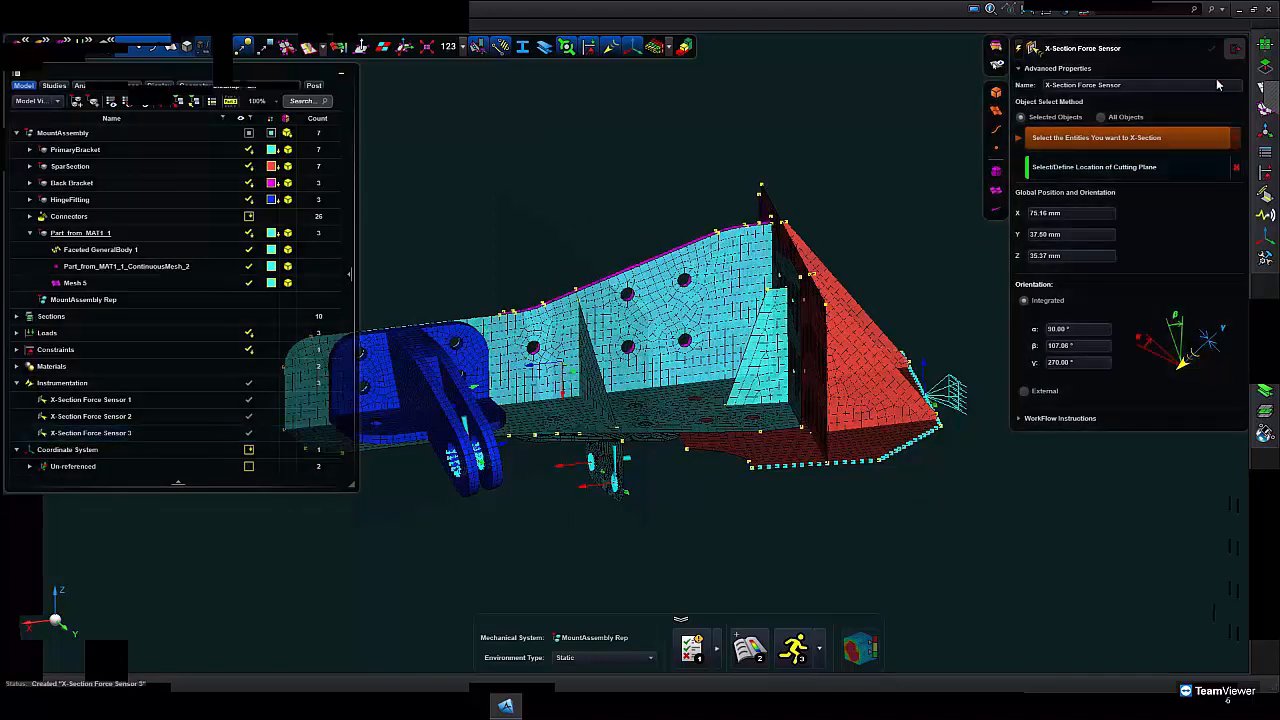
# - Leave the sensor tool and highlight X-Section Force Sensor 3 to check its cutting plane on the bracket
pyautogui.click(238, 432)
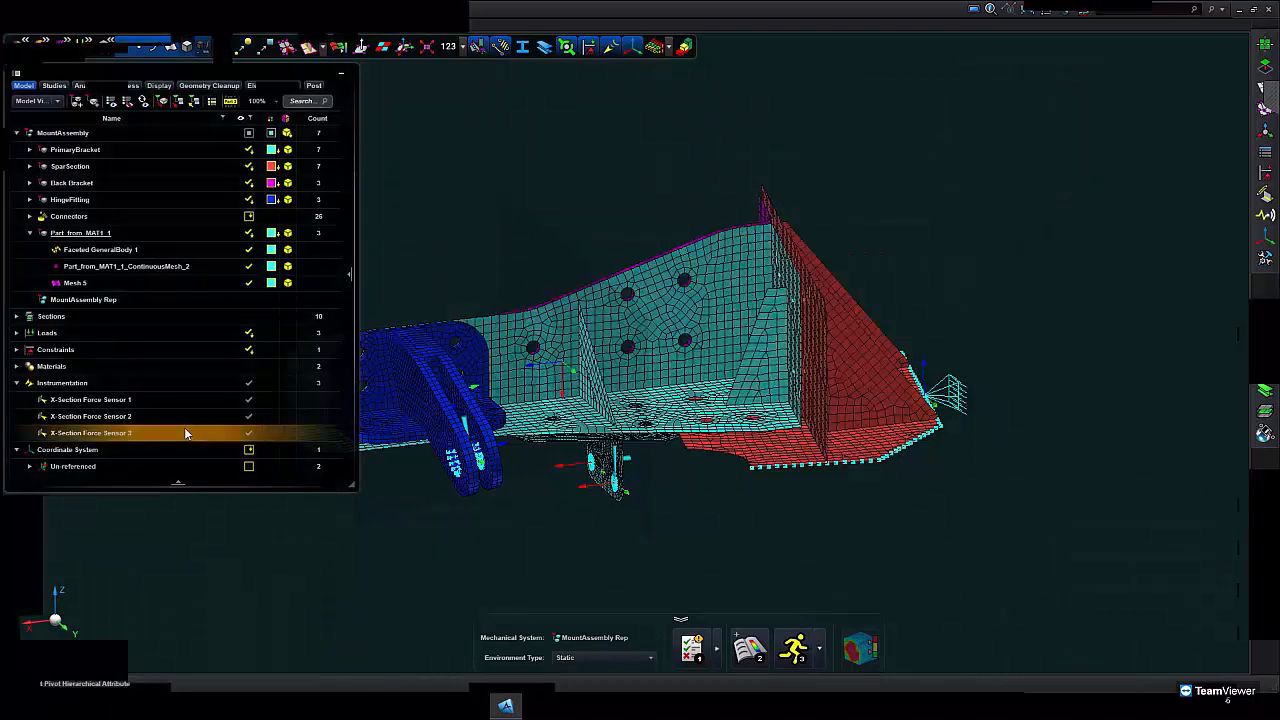
pyautogui.click(248, 432)
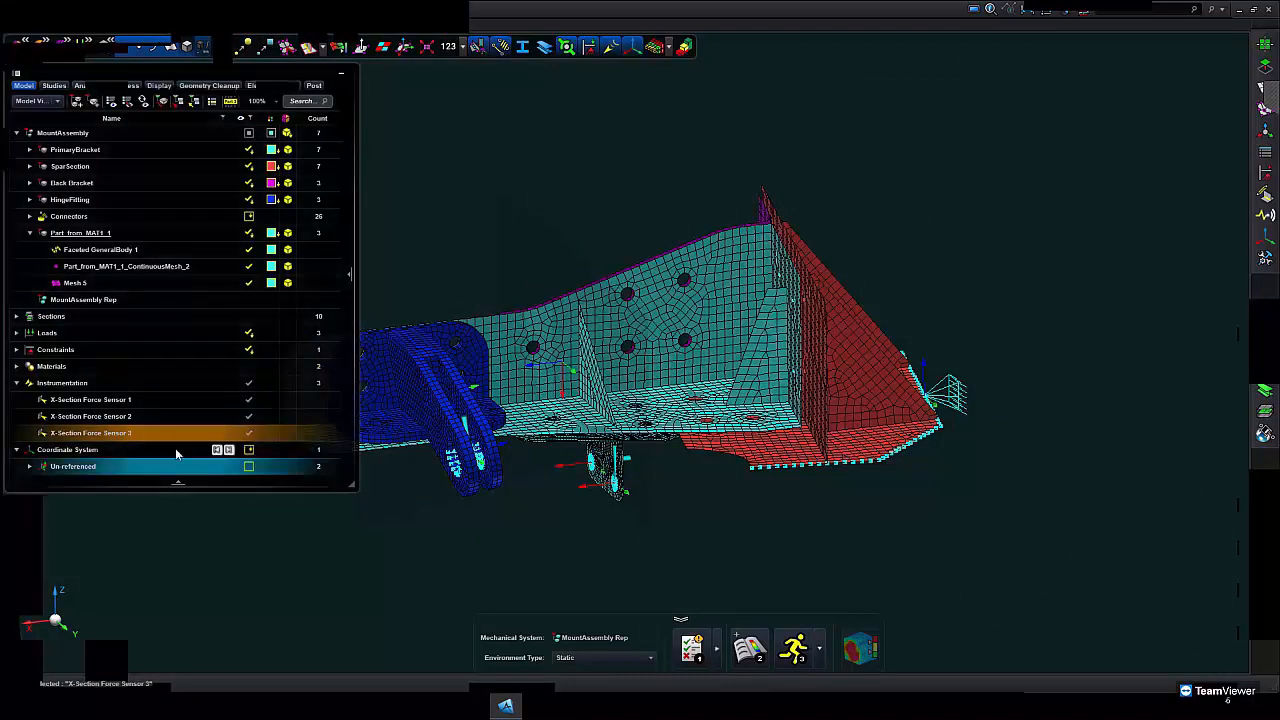
pyautogui.click(249, 432)
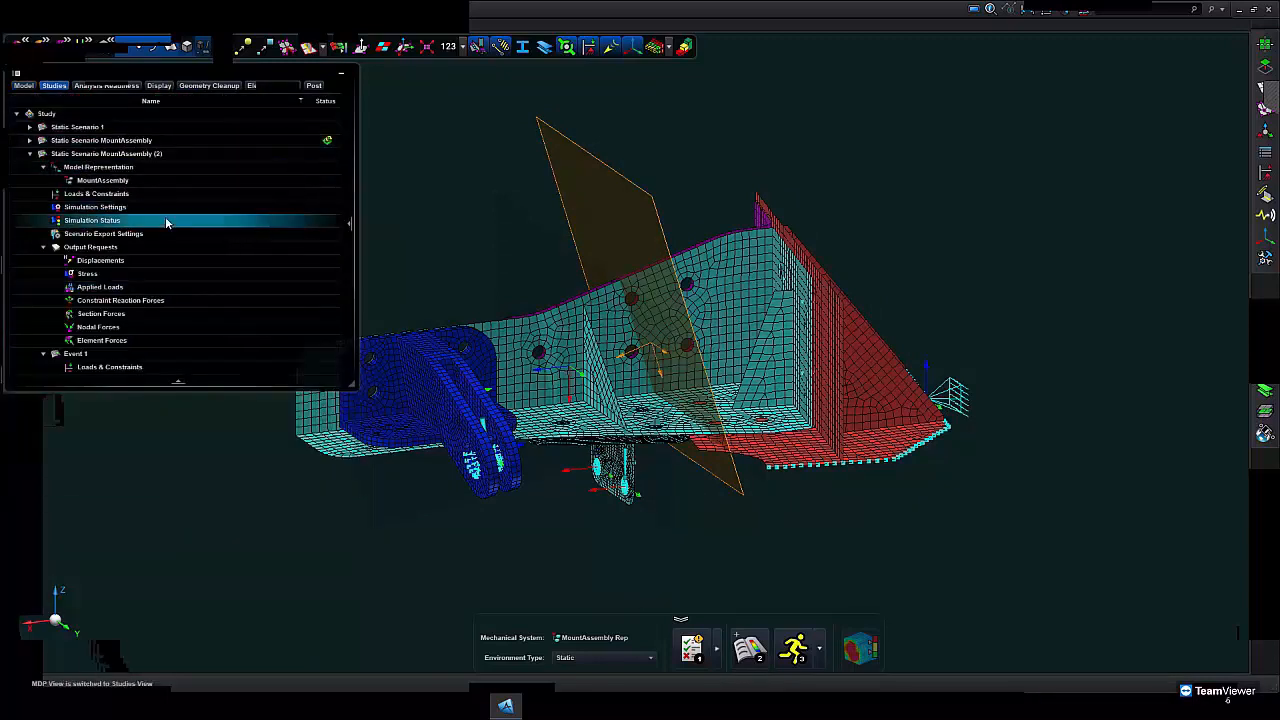
# - Import the Nastran results file demo_1.h5 from the NastranJobs folder into Static Scenario MountAssembly (2)
pyautogui.rightClick(127, 157)
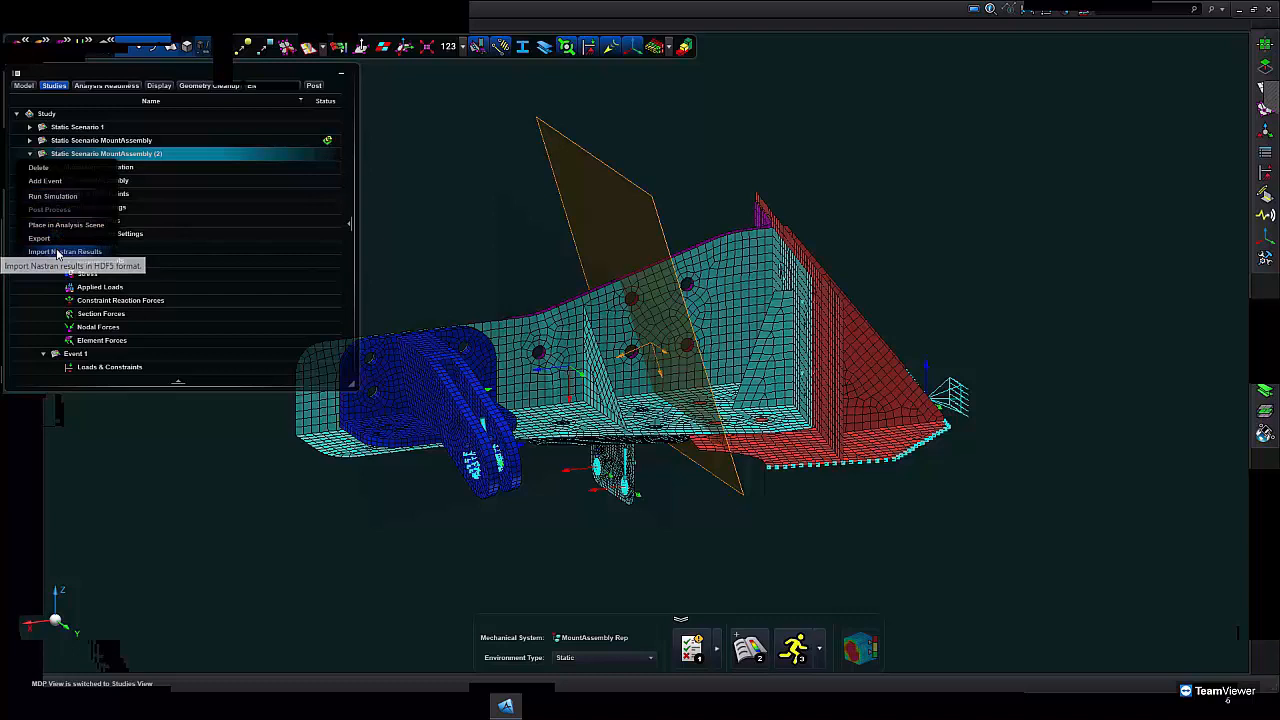
pyautogui.click(58, 252)
pyautogui.click(745, 294)
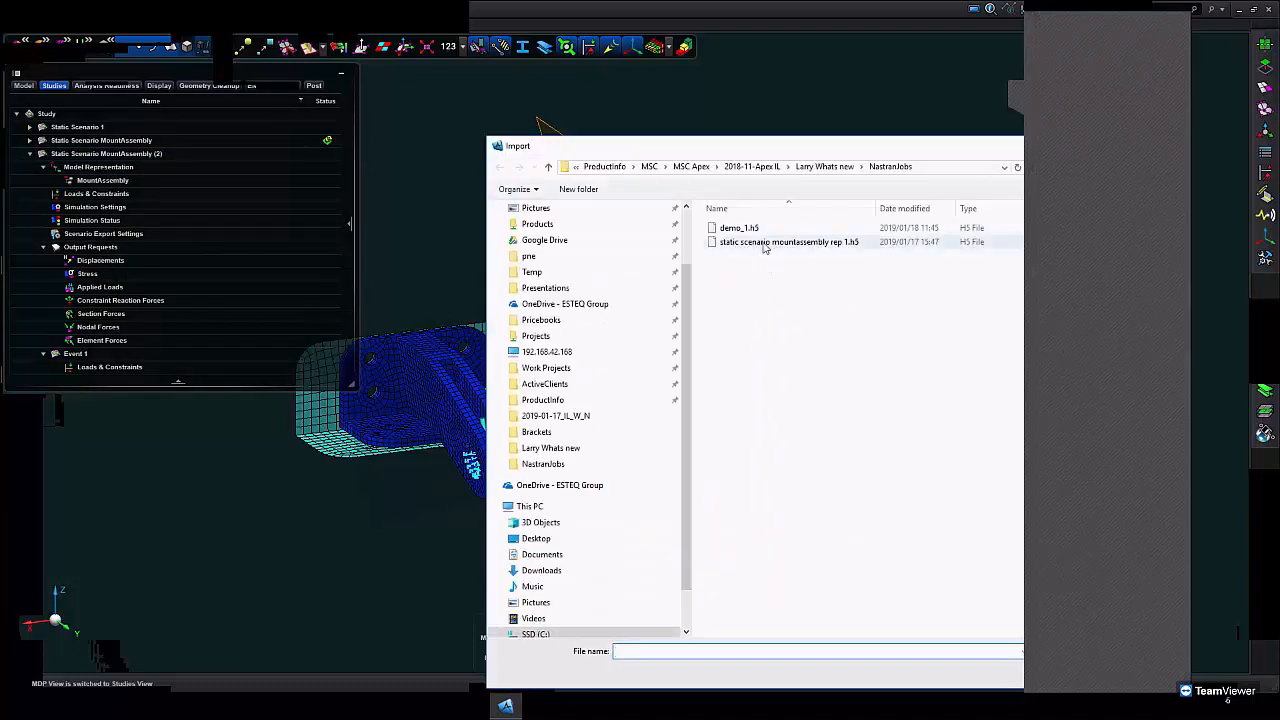
pyautogui.click(742, 228)
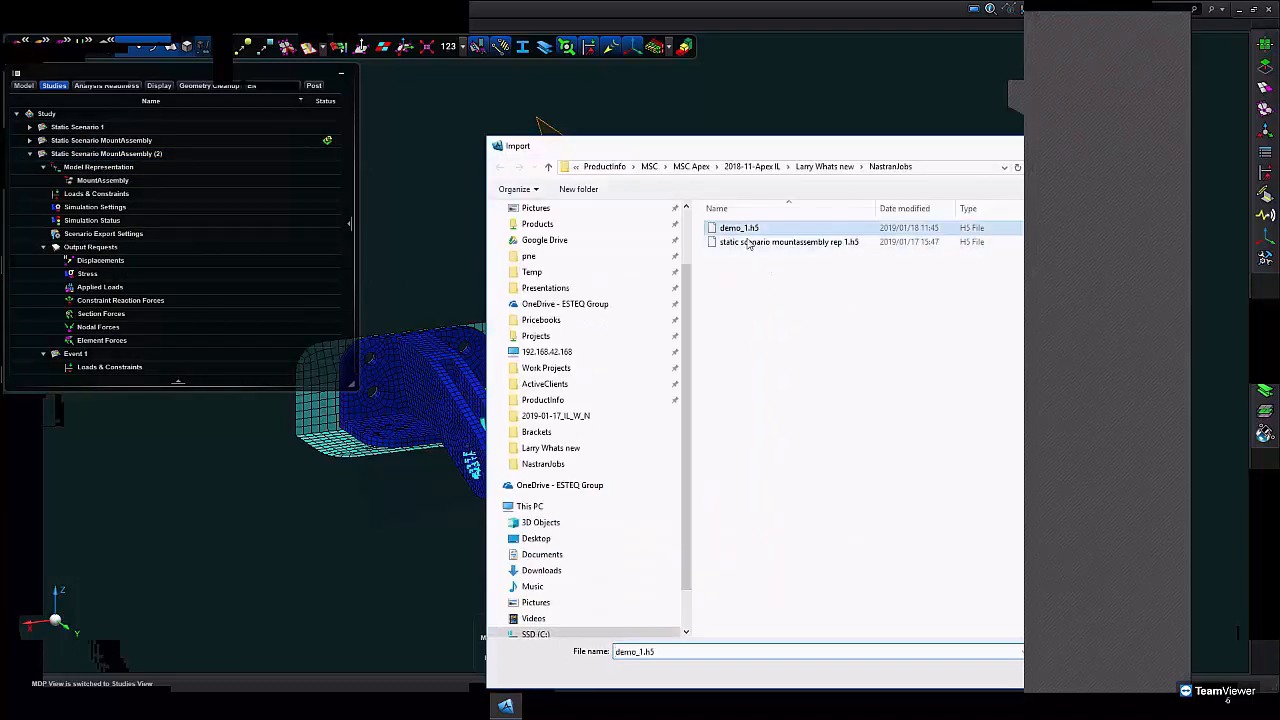
pyautogui.moveTo(840, 147); pyautogui.dragTo(626, 104)
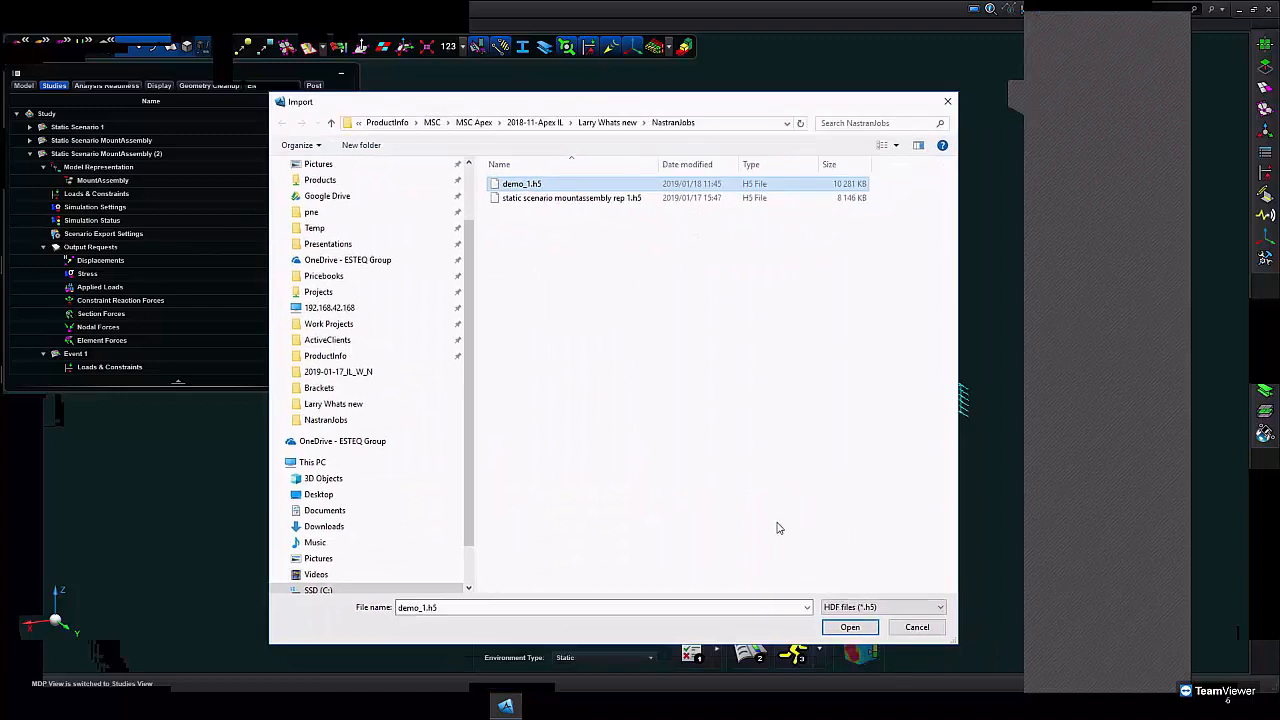
pyautogui.click(849, 627)
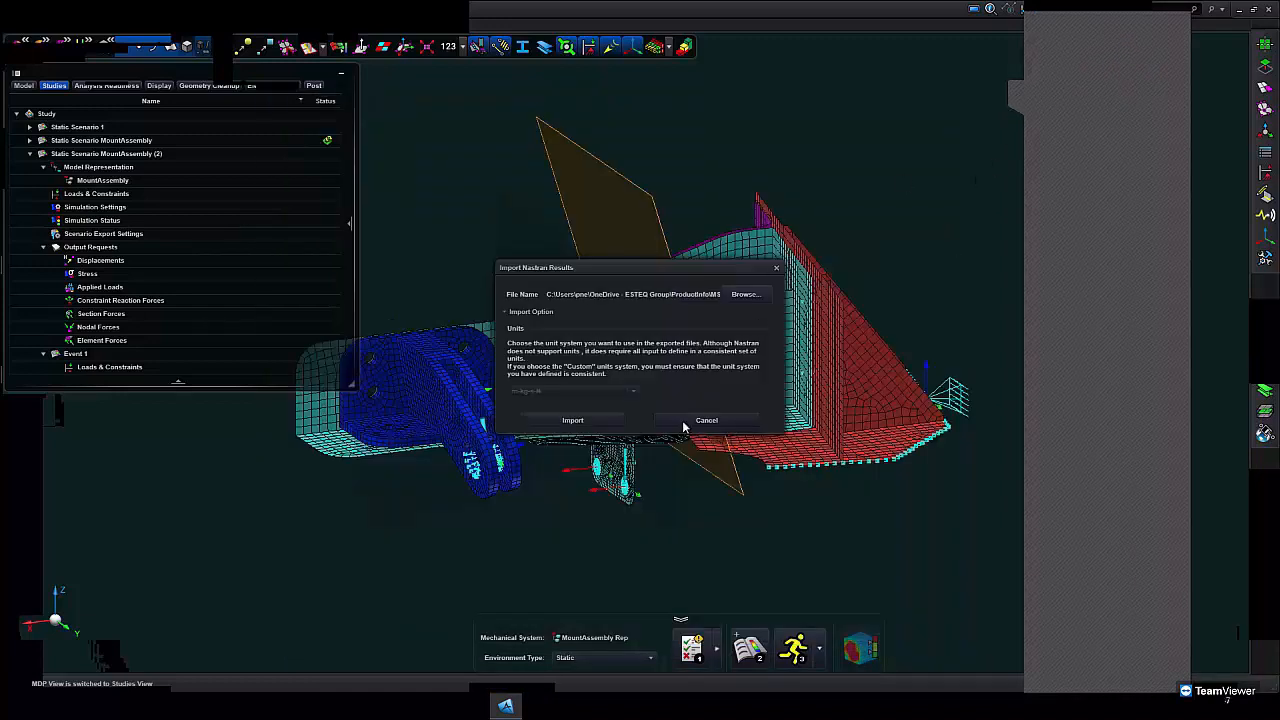
pyautogui.click(580, 425)
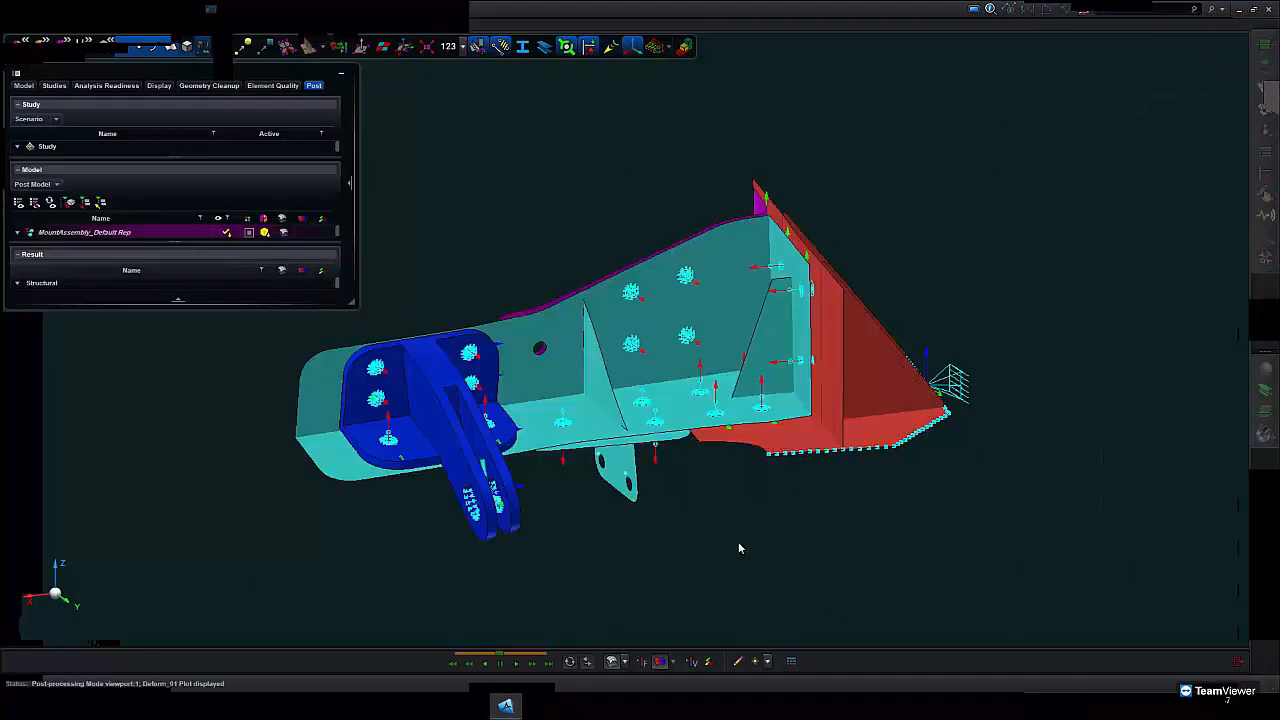
# - Display the Von Mises stress fringe plot and enlarge the post-processing browser to list the X-section sensors
pyautogui.moveTo(714, 486)
pyautogui.mouseDown(button='middle')
pyautogui.moveTo(724, 418)
pyautogui.moveTo(714, 505)
pyautogui.mouseUp(button='middle')
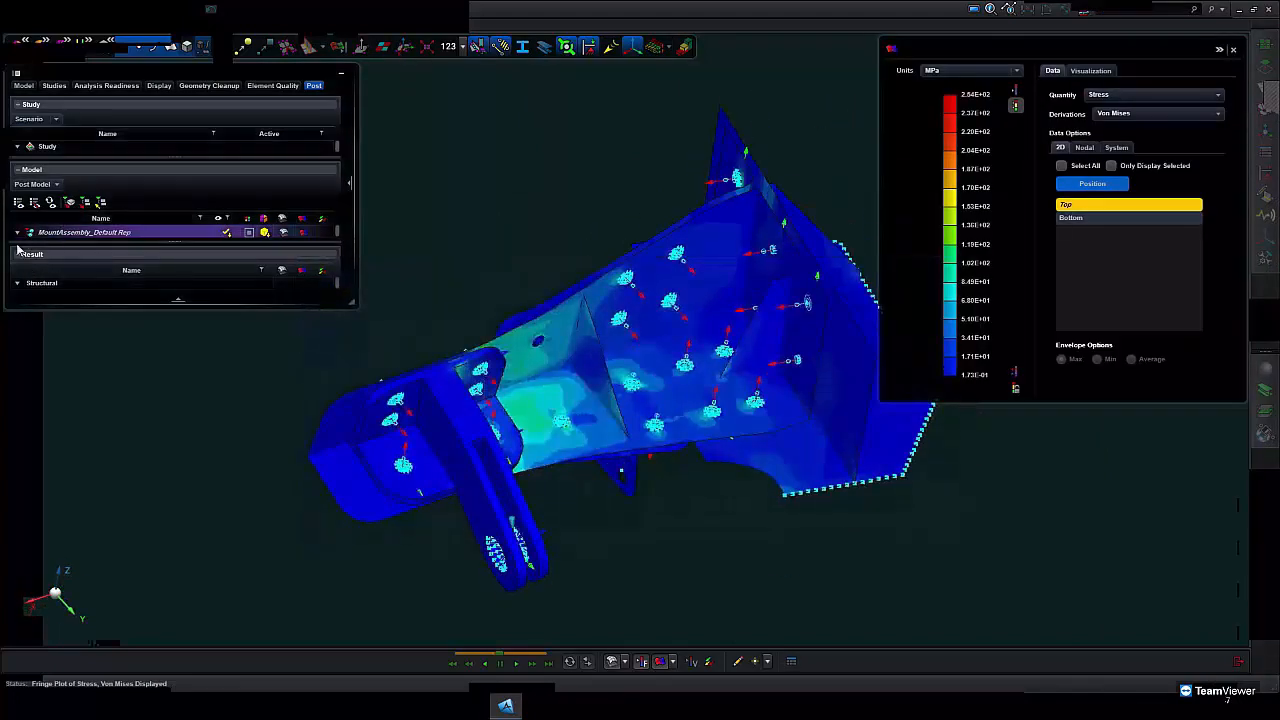
pyautogui.click(18, 234)
pyautogui.moveTo(175, 349); pyautogui.dragTo(166, 510)
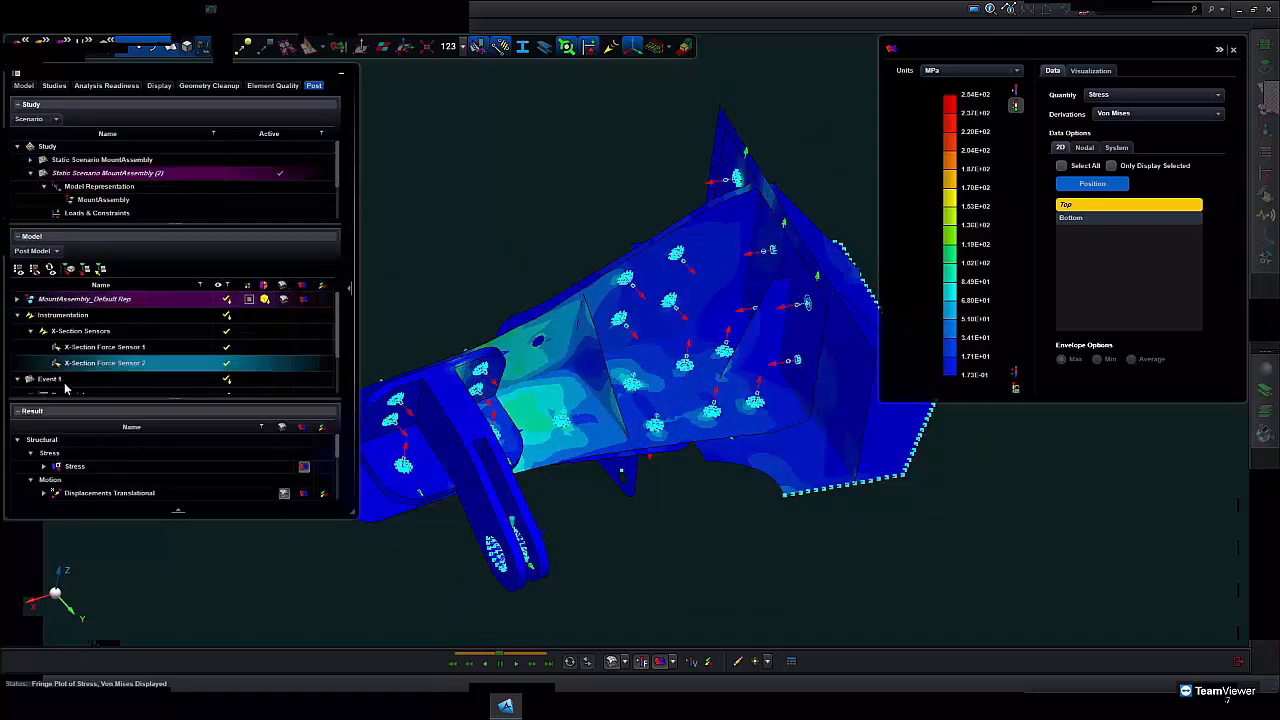
# - Plot the Resultant section forces of X-Section Force Sensor 1 as a vector on the model
pyautogui.keyDown('ctrl'); pyautogui.click(145, 350); pyautogui.keyUp('ctrl')
pyautogui.click(98, 352)
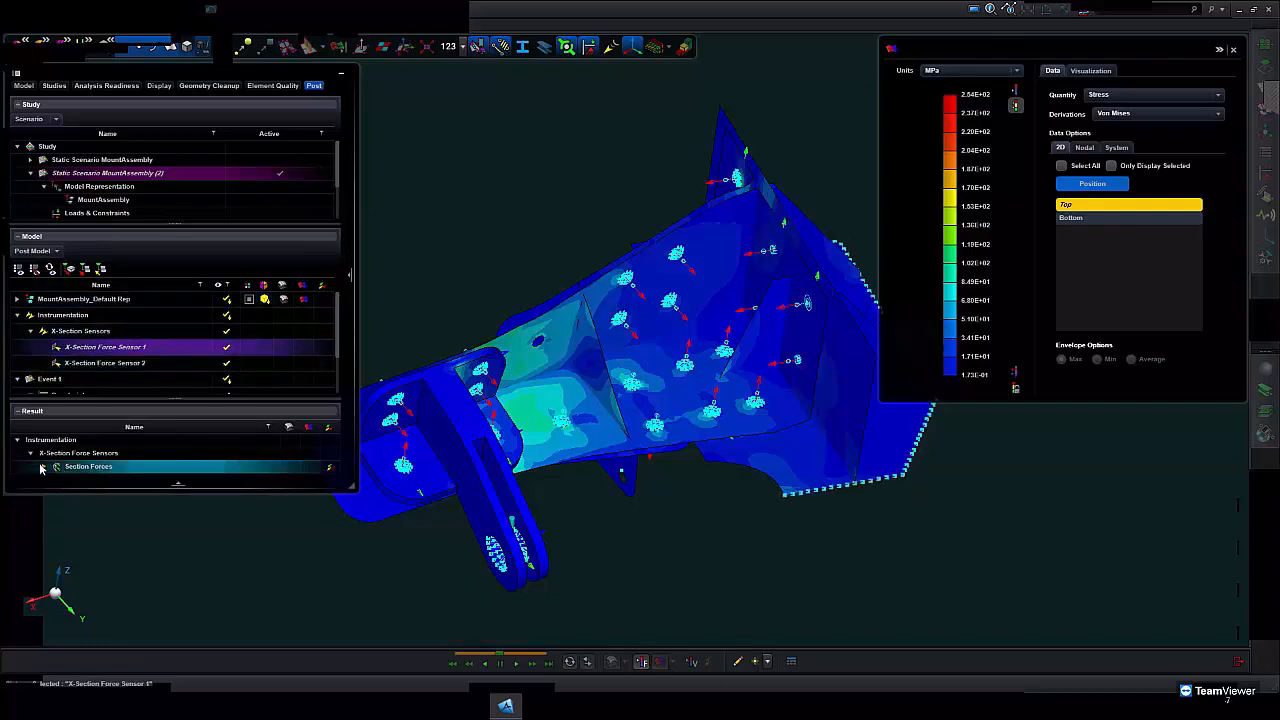
pyautogui.doubleClick(90, 470)
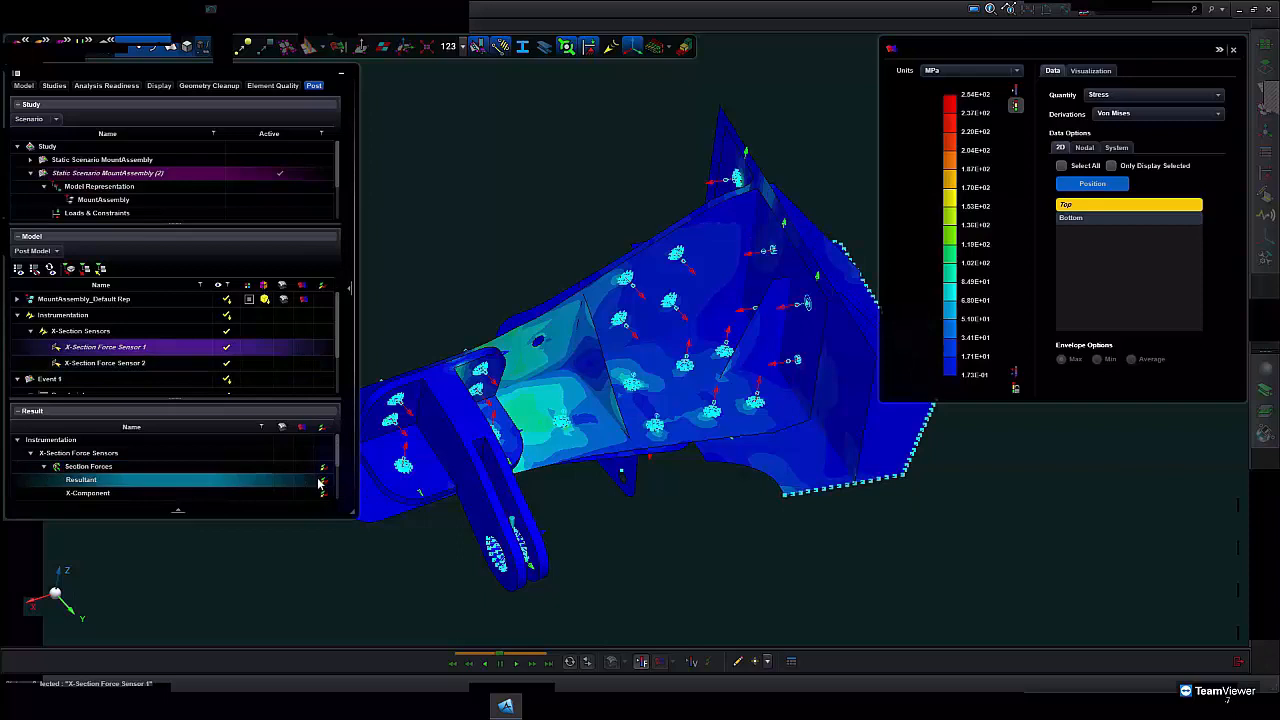
pyautogui.doubleClick(158, 480)
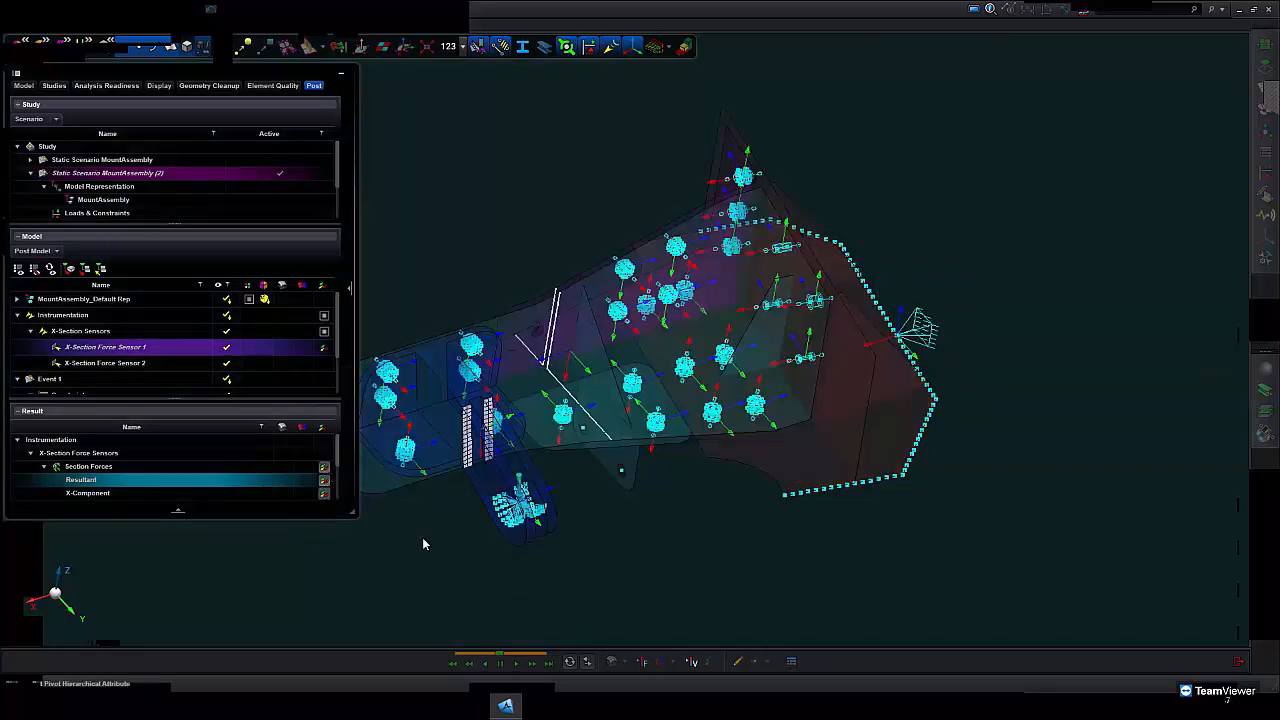
pyautogui.moveTo(450, 530); pyautogui.dragTo(275, 527, button='middle')
pyautogui.moveTo(618, 536); pyautogui.dragTo(631, 545, button='middle')
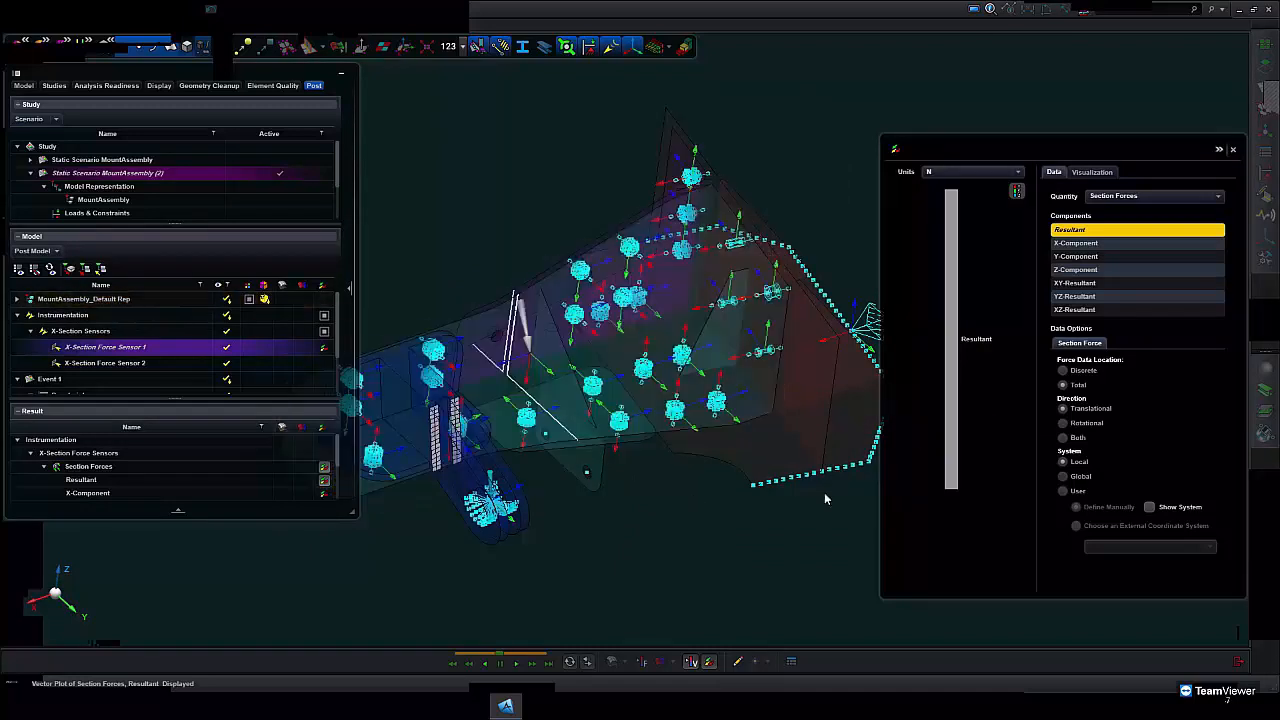
# - Set the section force vector's arrow size to the uniform option and inspect the arrow at the cutting plane
pyautogui.click(1092, 172)
pyautogui.click(1146, 262)
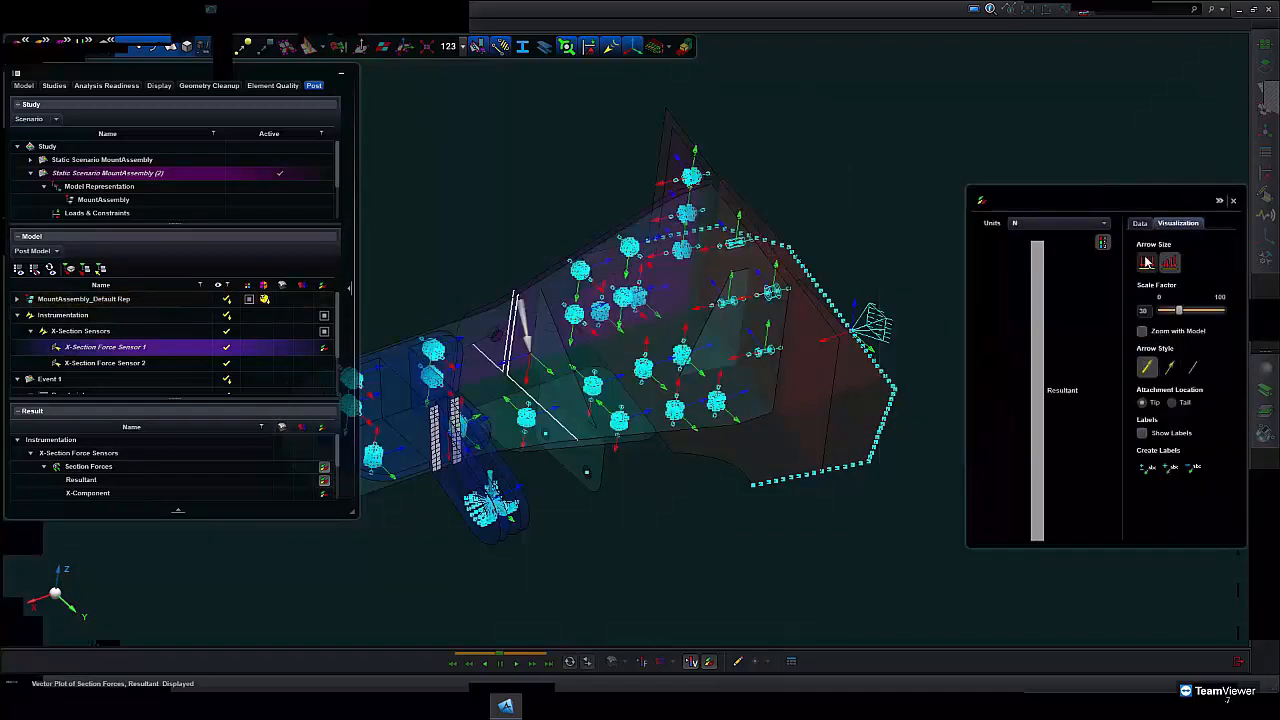
pyautogui.moveTo(632, 535); pyautogui.dragTo(669, 506, button='middle')
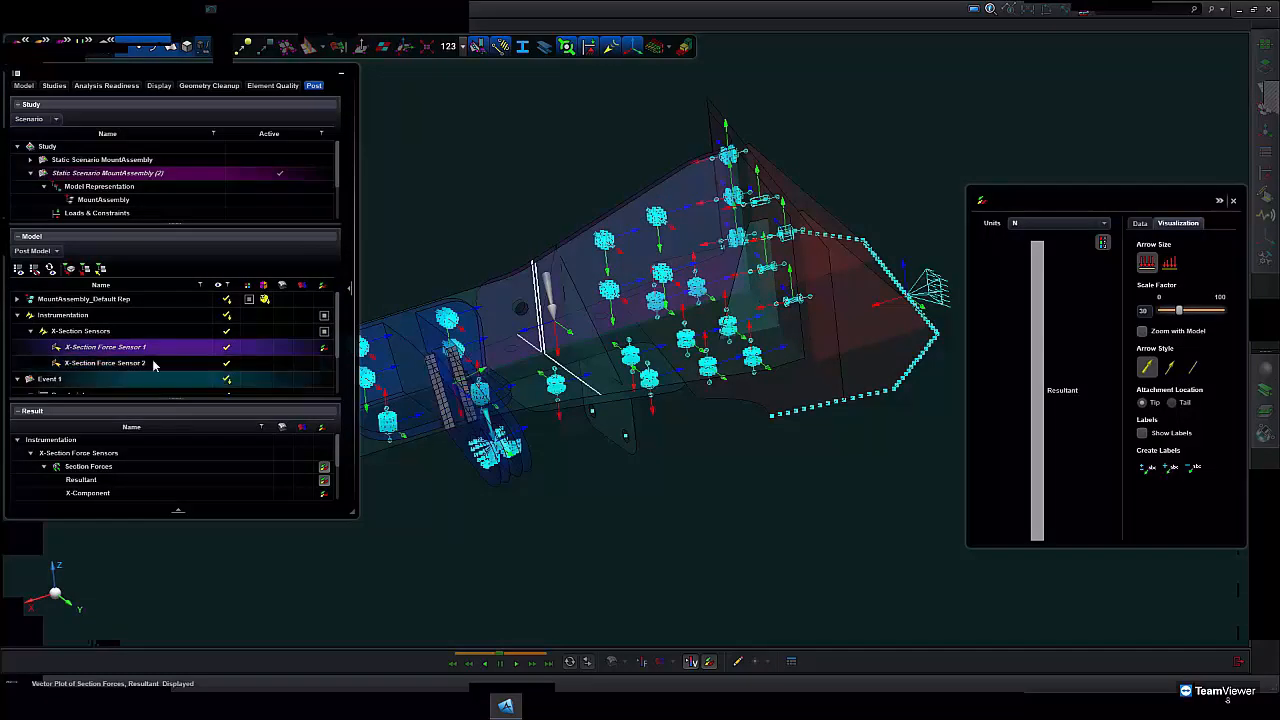
pyautogui.moveTo(535, 521); pyautogui.dragTo(610, 525, button='middle')
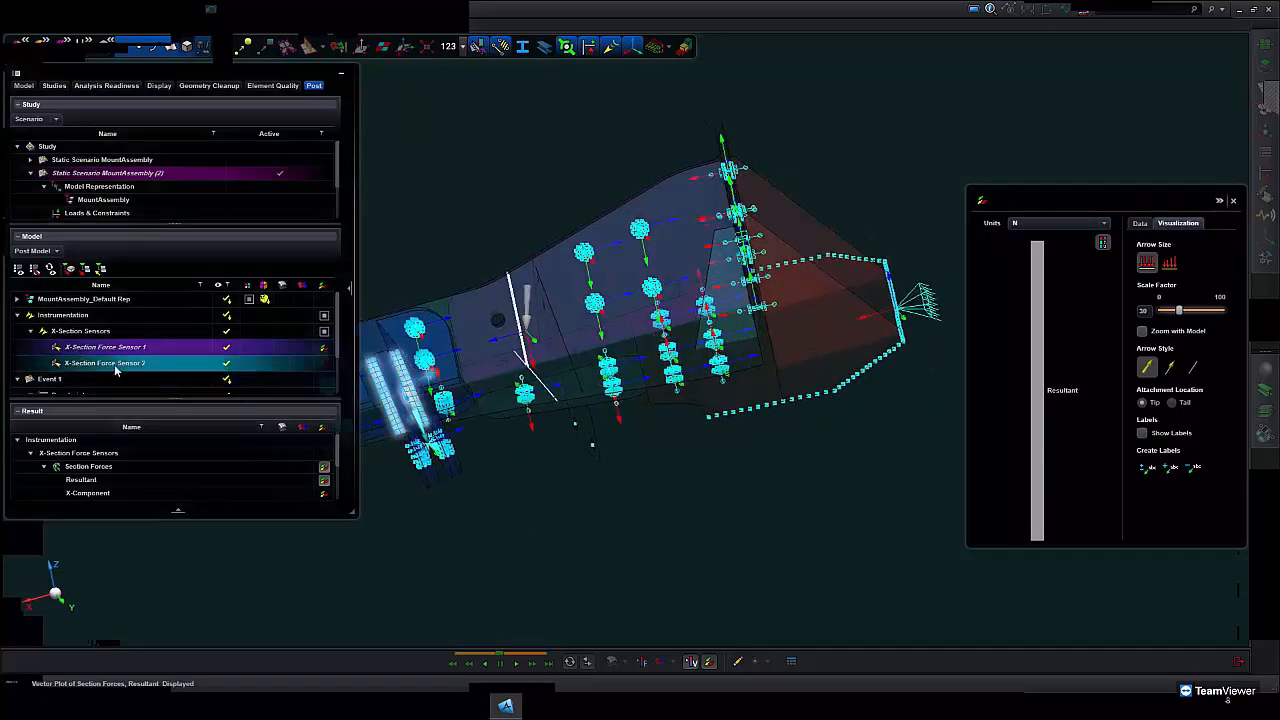
# - Label the displayed force vector, and plot the Resultant section forces of X-Section Force Sensor 2 as a vector with its label
pyautogui.click(114, 364)
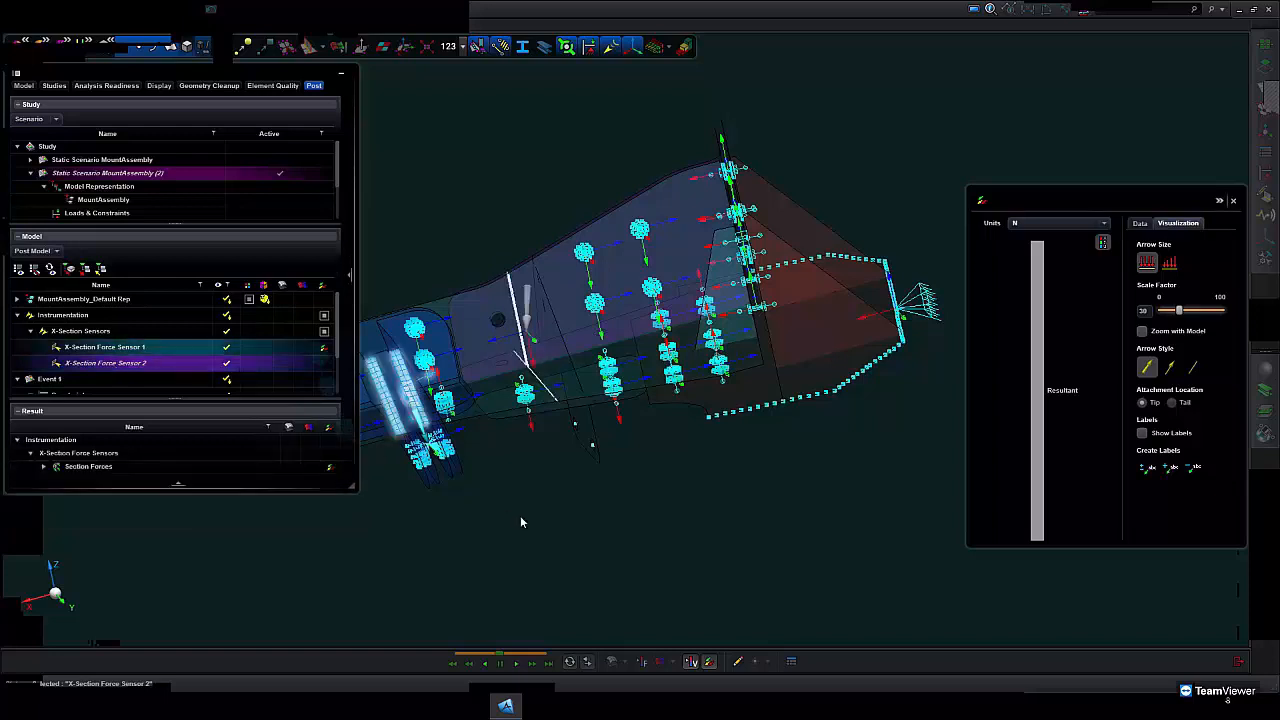
pyautogui.moveTo(536, 514); pyautogui.dragTo(562, 520, button='middle')
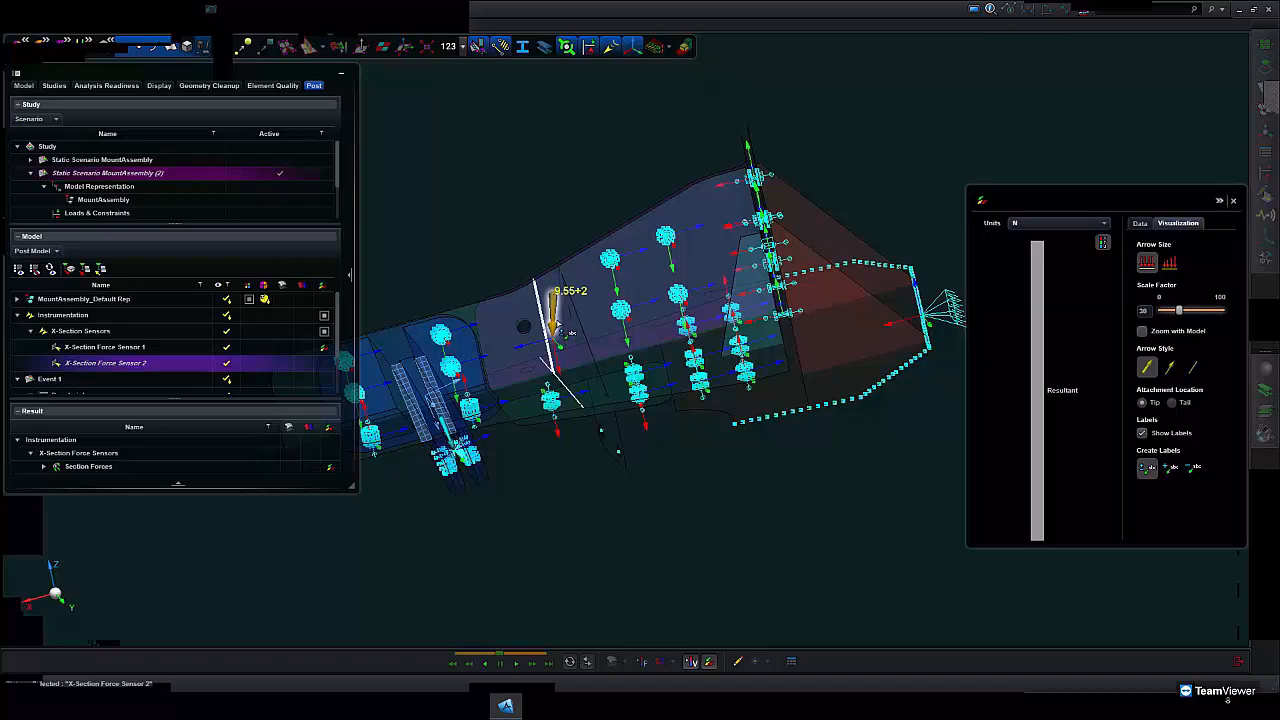
pyautogui.moveTo(587, 494); pyautogui.dragTo(574, 499, button='middle')
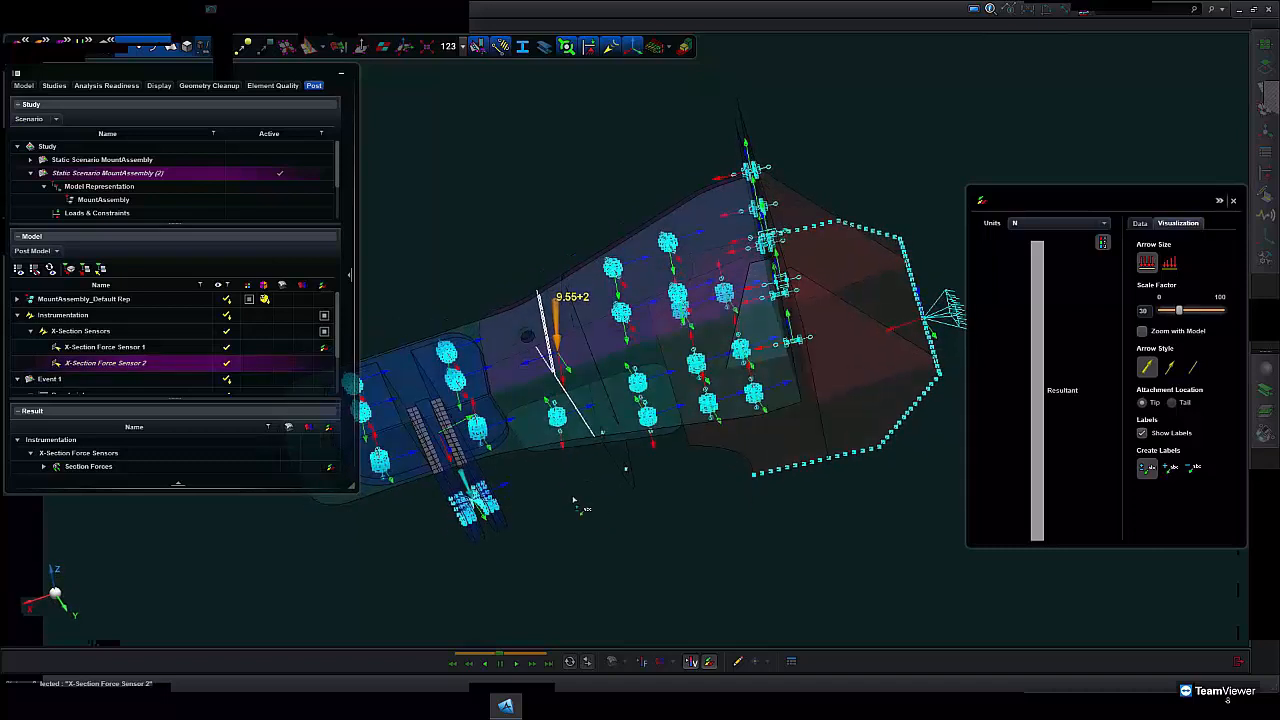
pyautogui.click(43, 465)
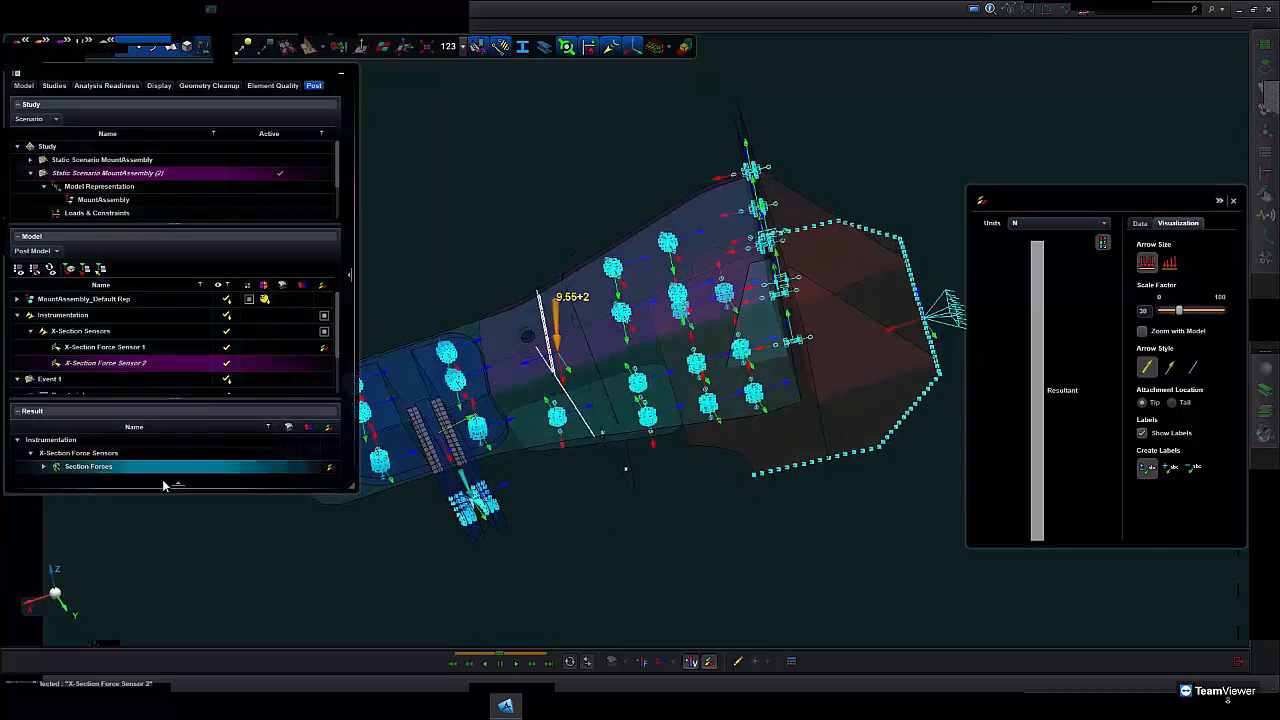
pyautogui.scroll(-2, 179, 490)
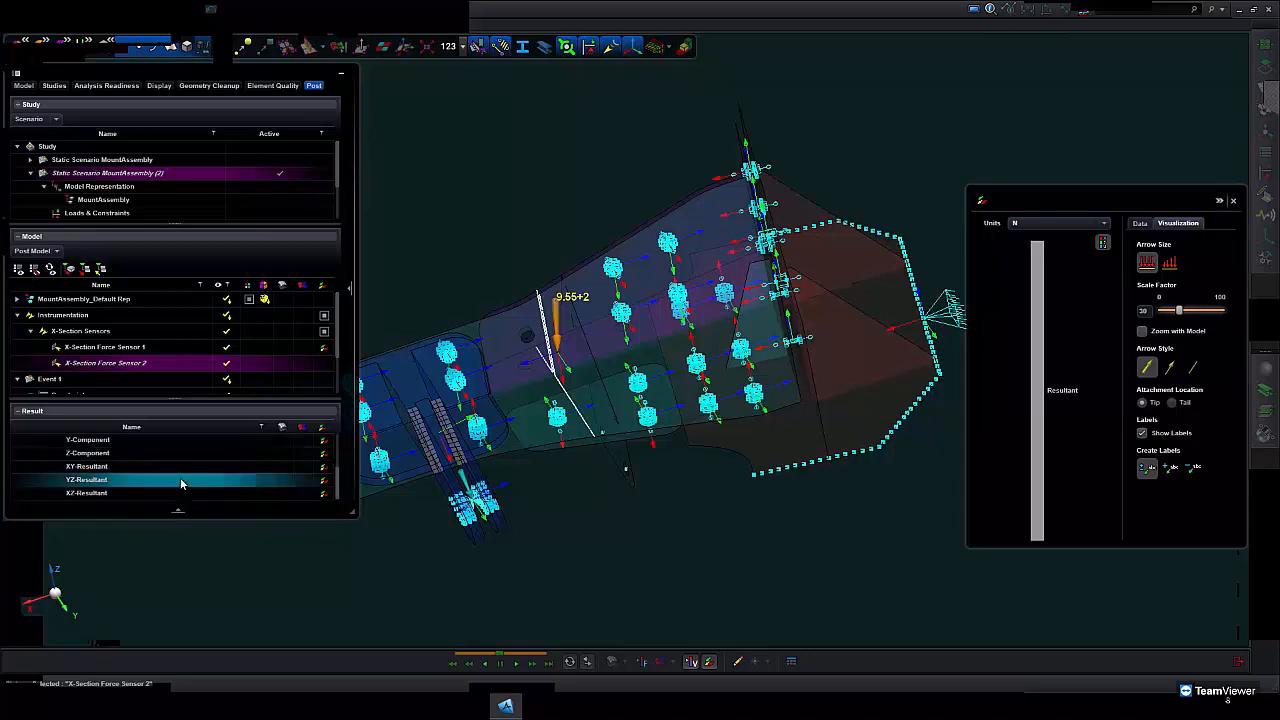
pyautogui.scroll(2, 180, 477)
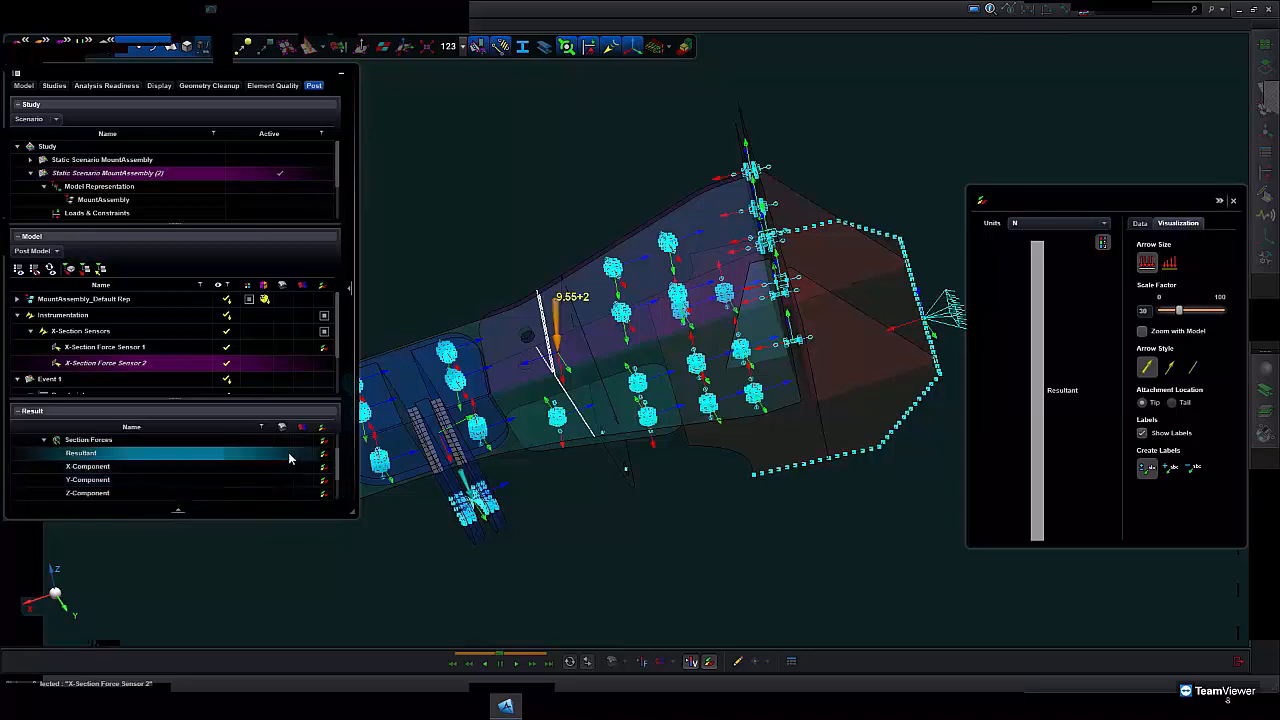
pyautogui.click(322, 453)
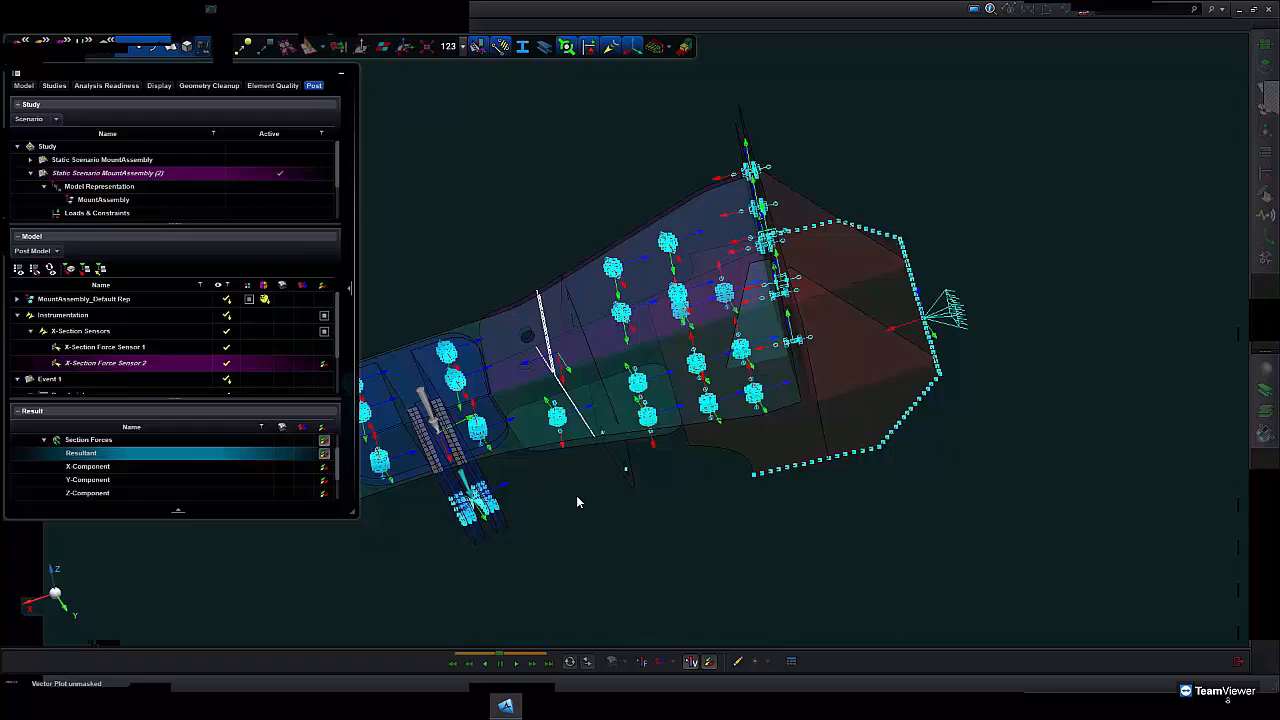
pyautogui.click(248, 453)
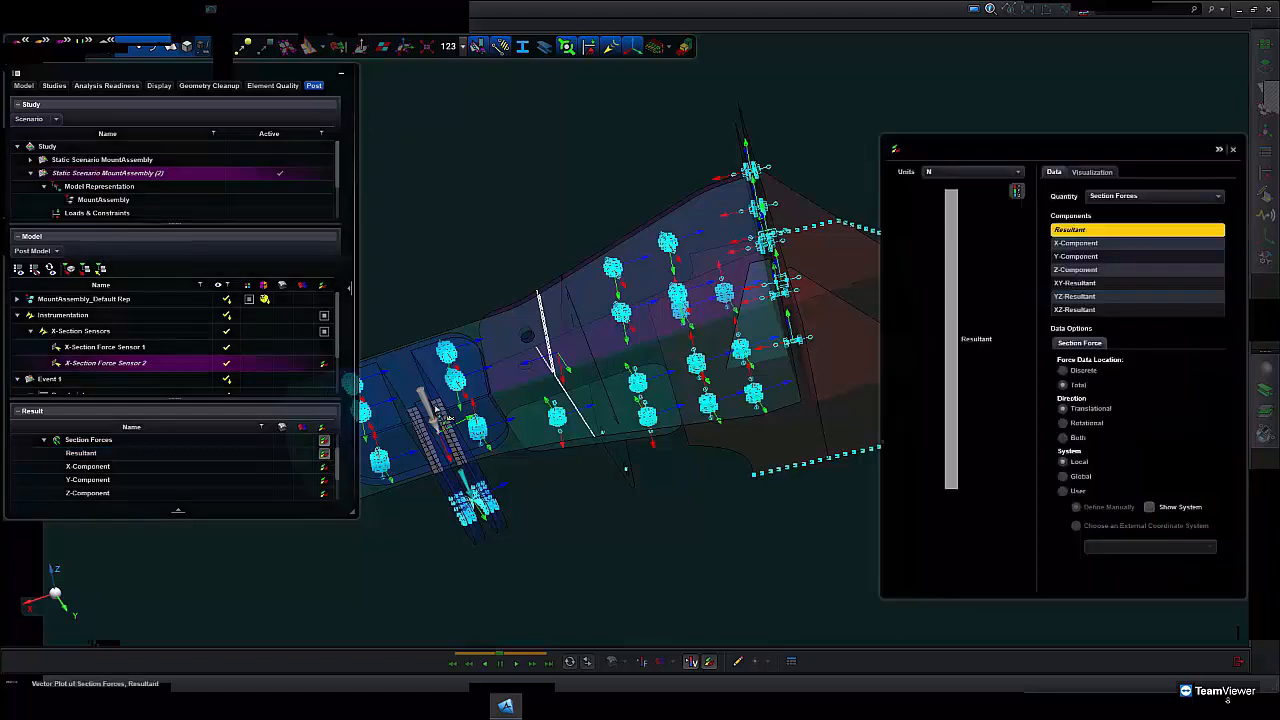
pyautogui.moveTo(573, 506); pyautogui.dragTo(601, 492, button='middle')
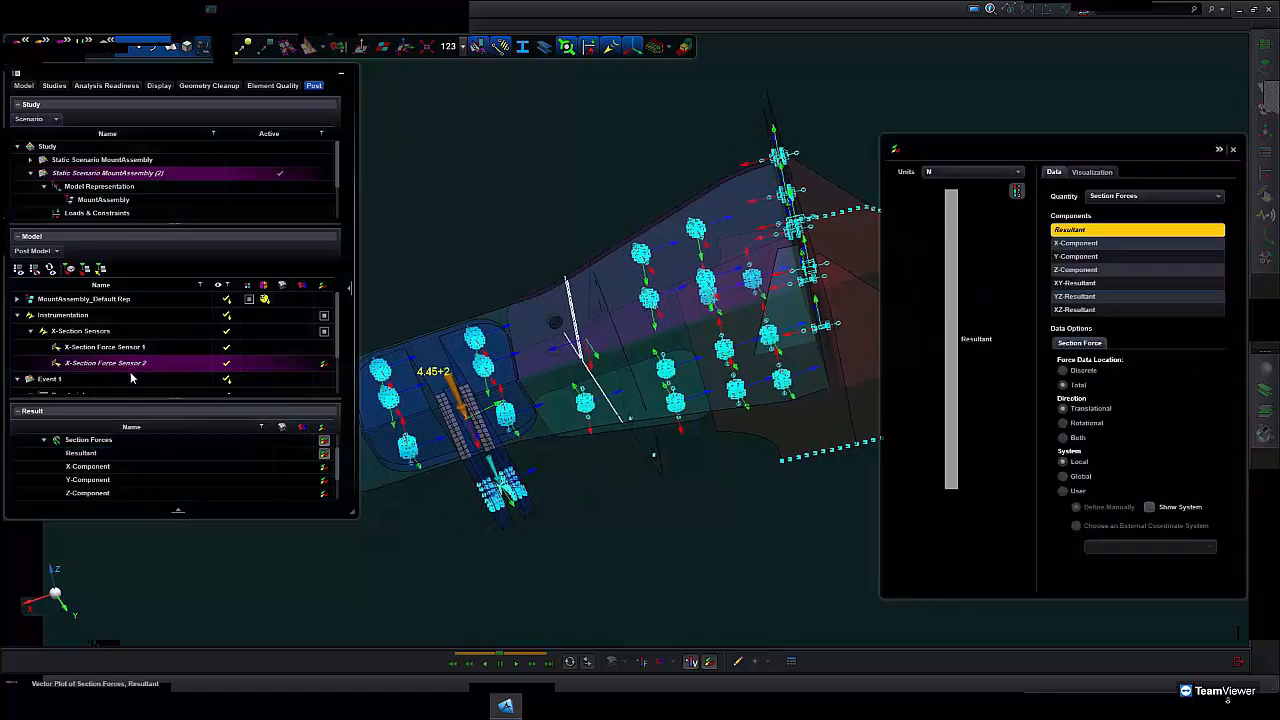
# - Plot the Resultant section forces of X-Section Force Sensor 1 again as a labelled vector and examine the available force components
pyautogui.click(153, 348)
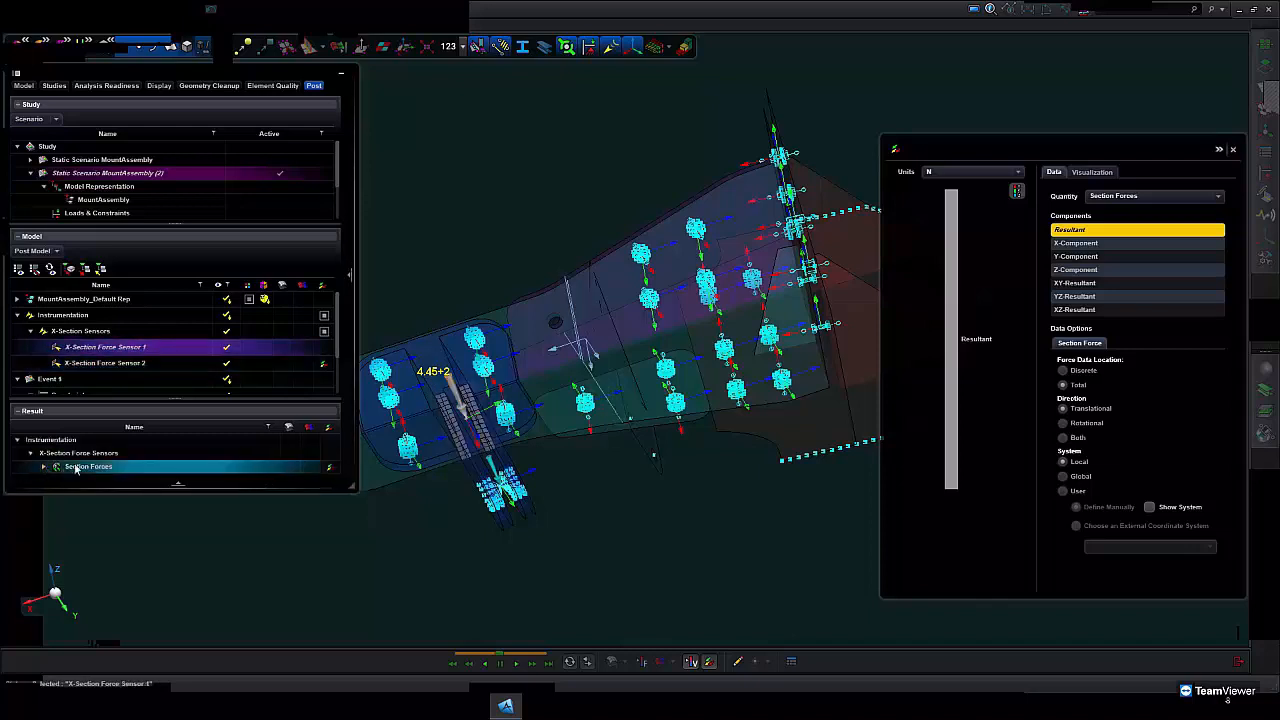
pyautogui.doubleClick(76, 468)
pyautogui.click(170, 480)
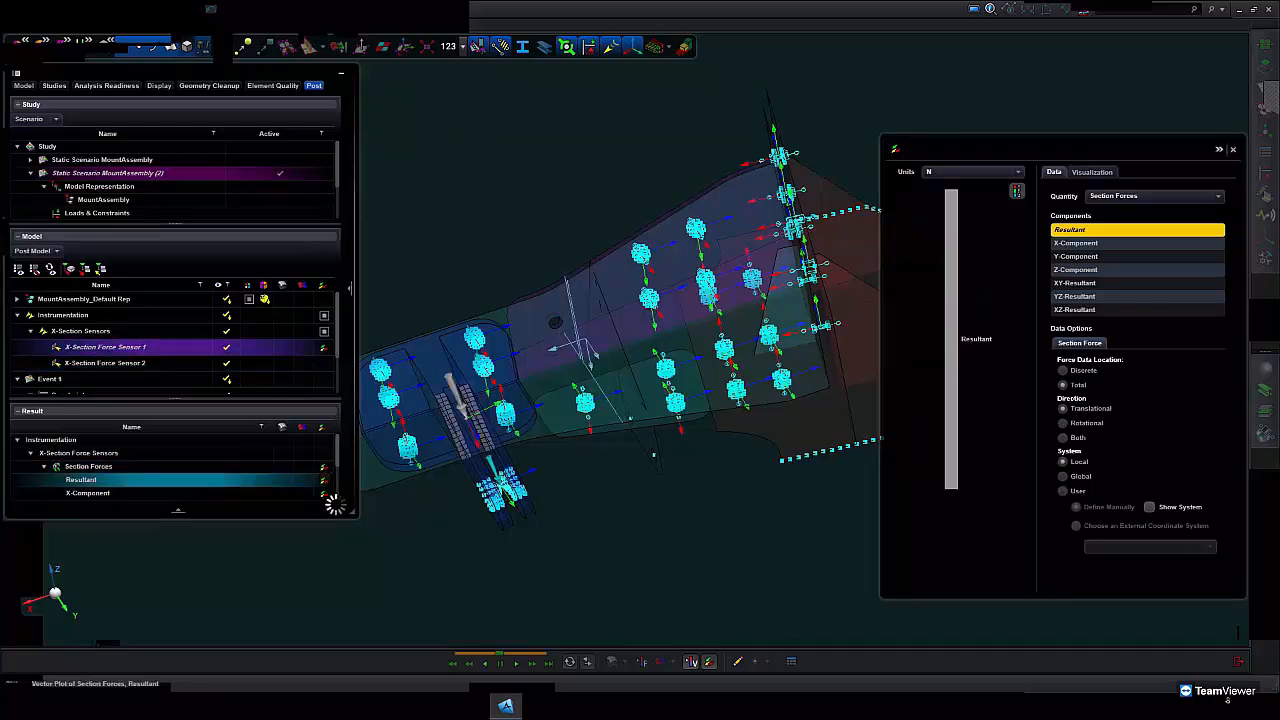
pyautogui.click(587, 328)
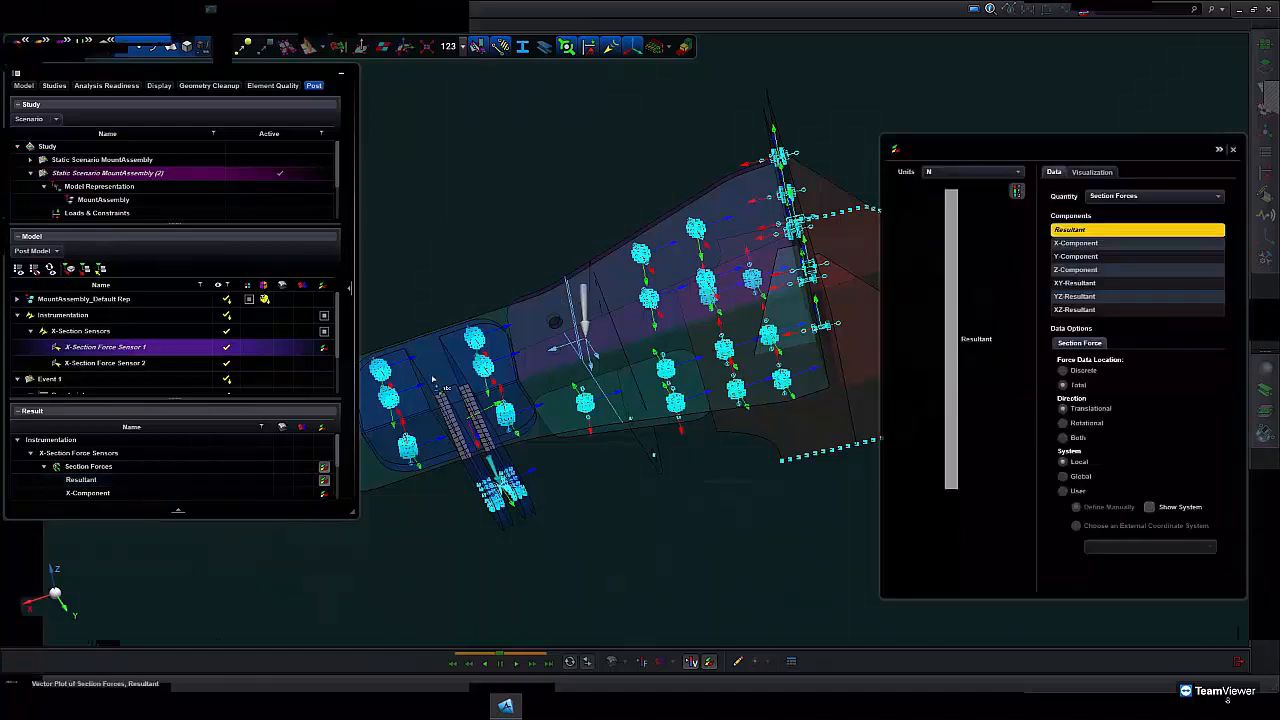
pyautogui.scroll(-3, 198, 480)
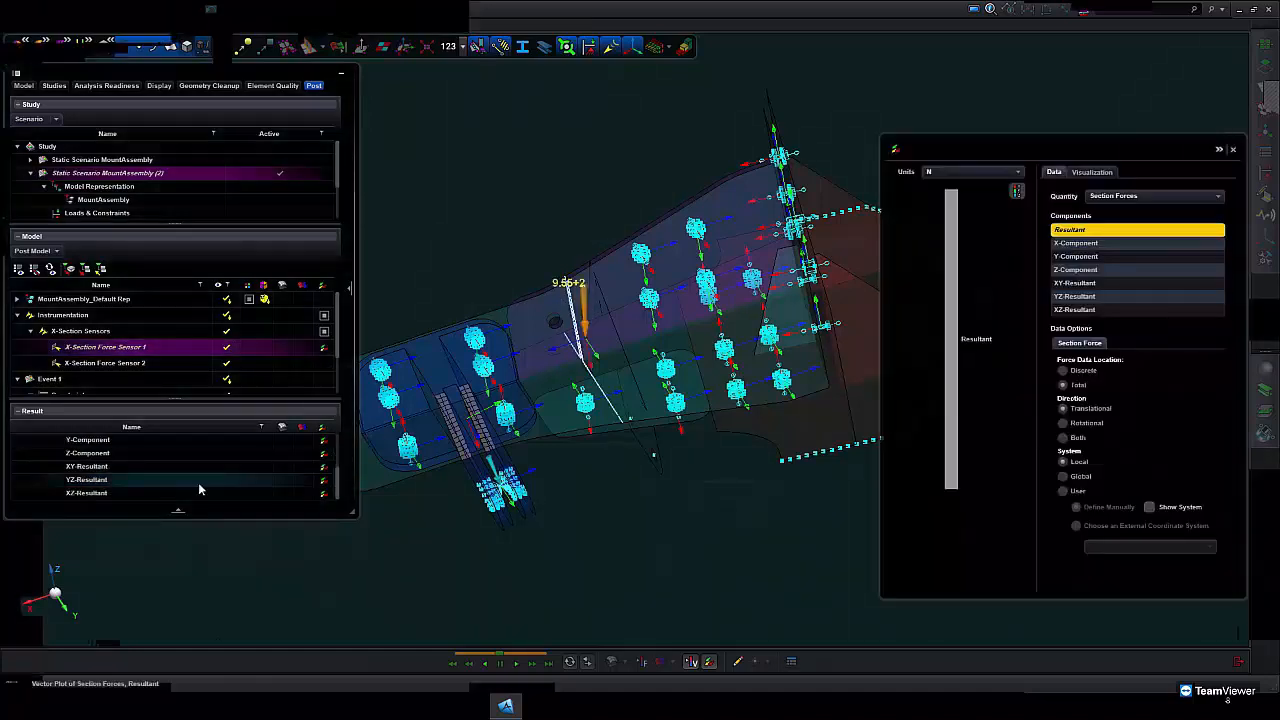
# - Probe the section forces of X-Section Force Sensor 1 into the data grid and clear the grid after reading it
pyautogui.scroll(-3, 610, 482)
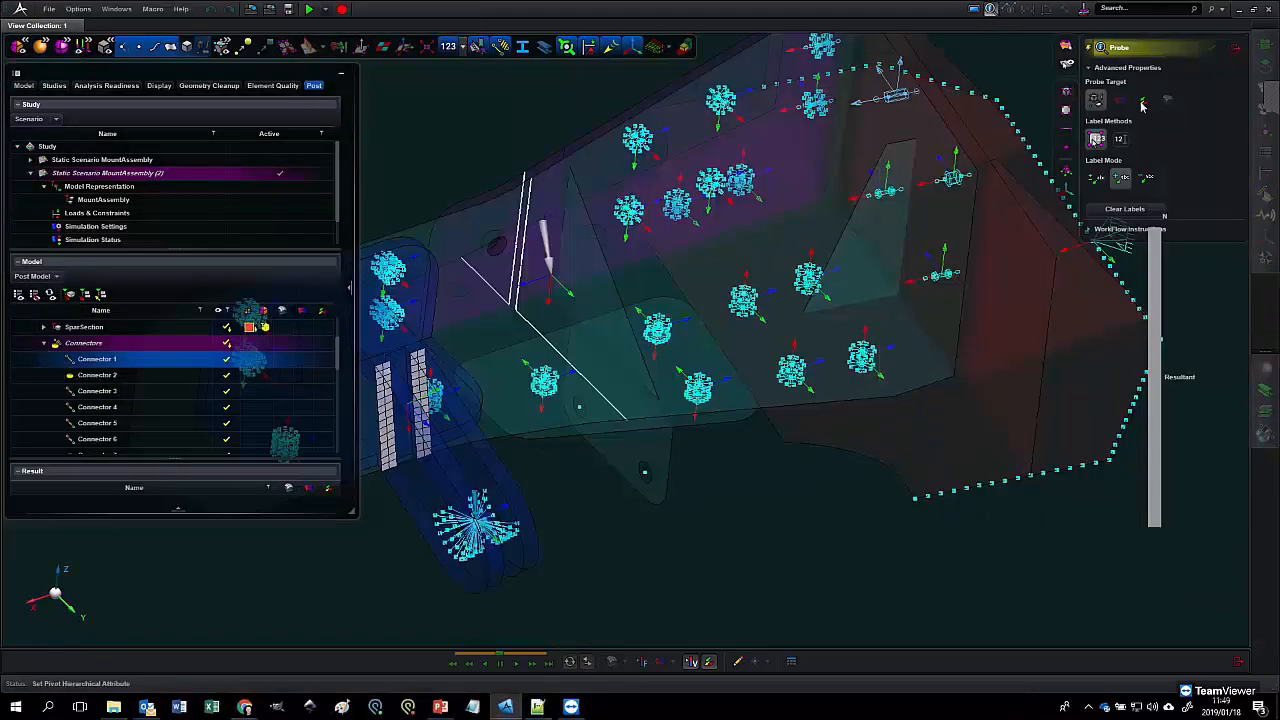
pyautogui.click(1143, 99)
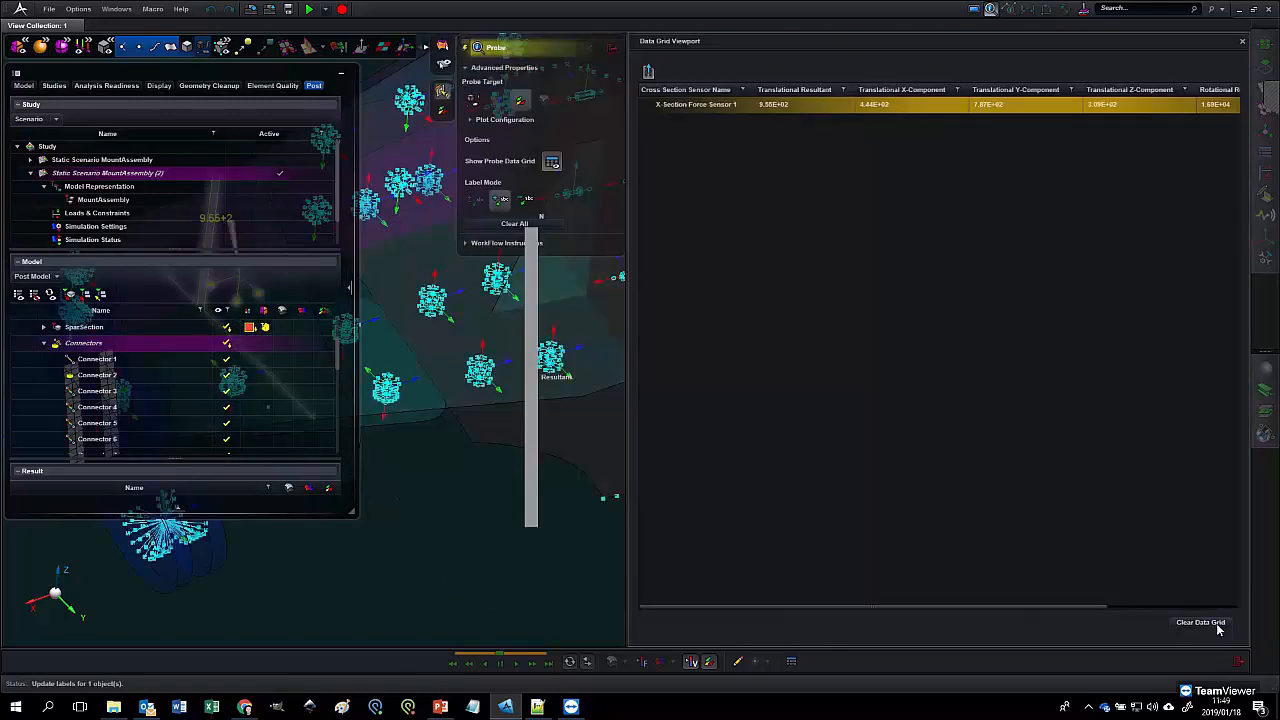
pyautogui.click(1210, 622)
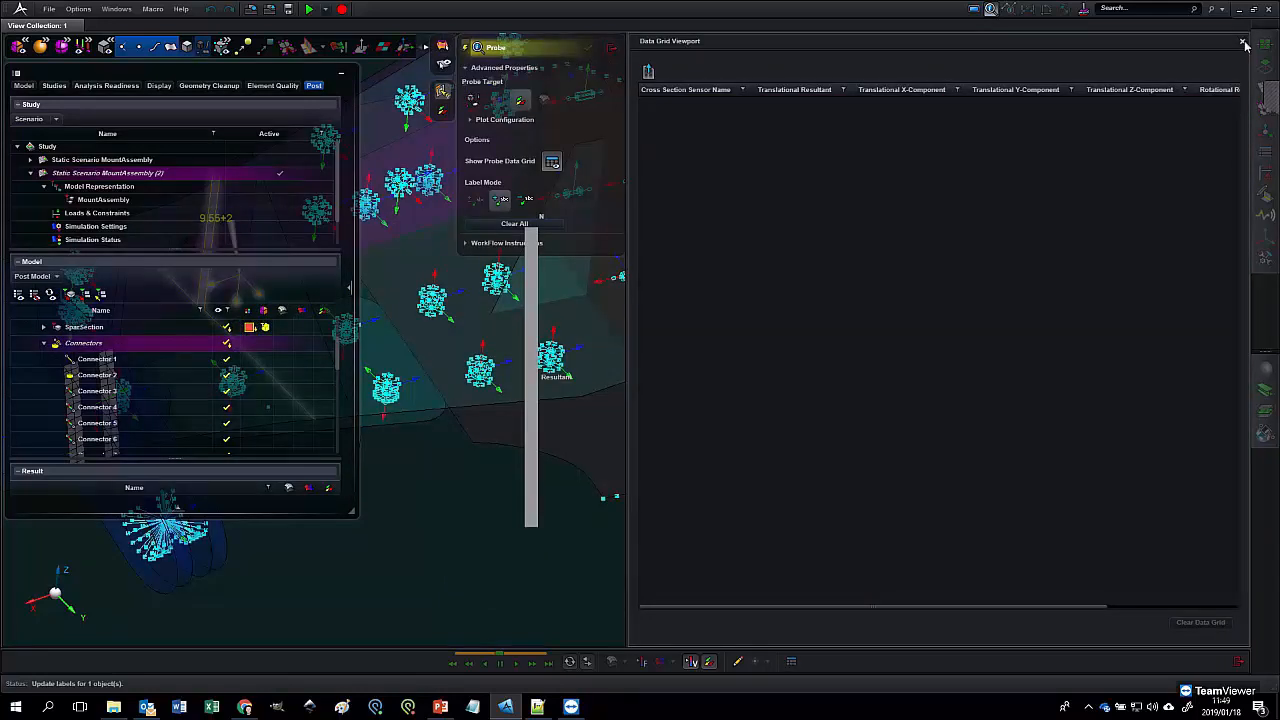
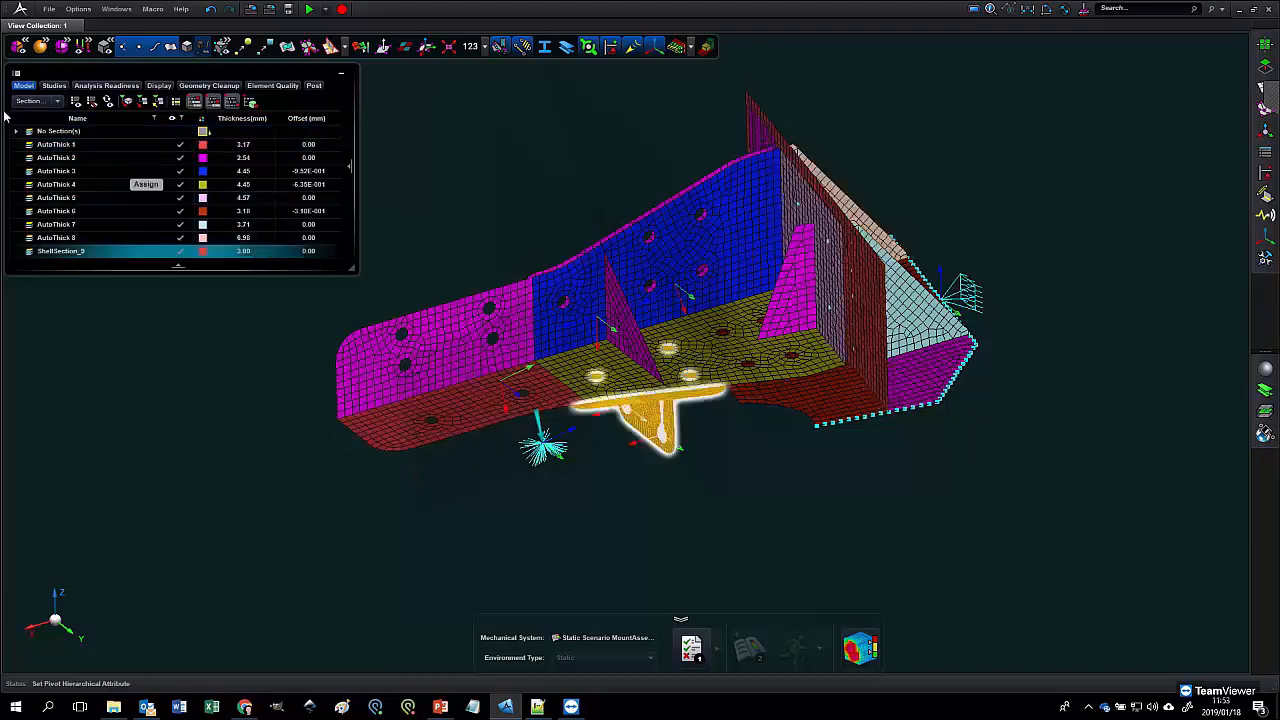
# - Return to the model tree view and import the geometry file Bracket_03.x_t from the Brackets folder with Clean on Import enabled
pyautogui.click(48, 117)
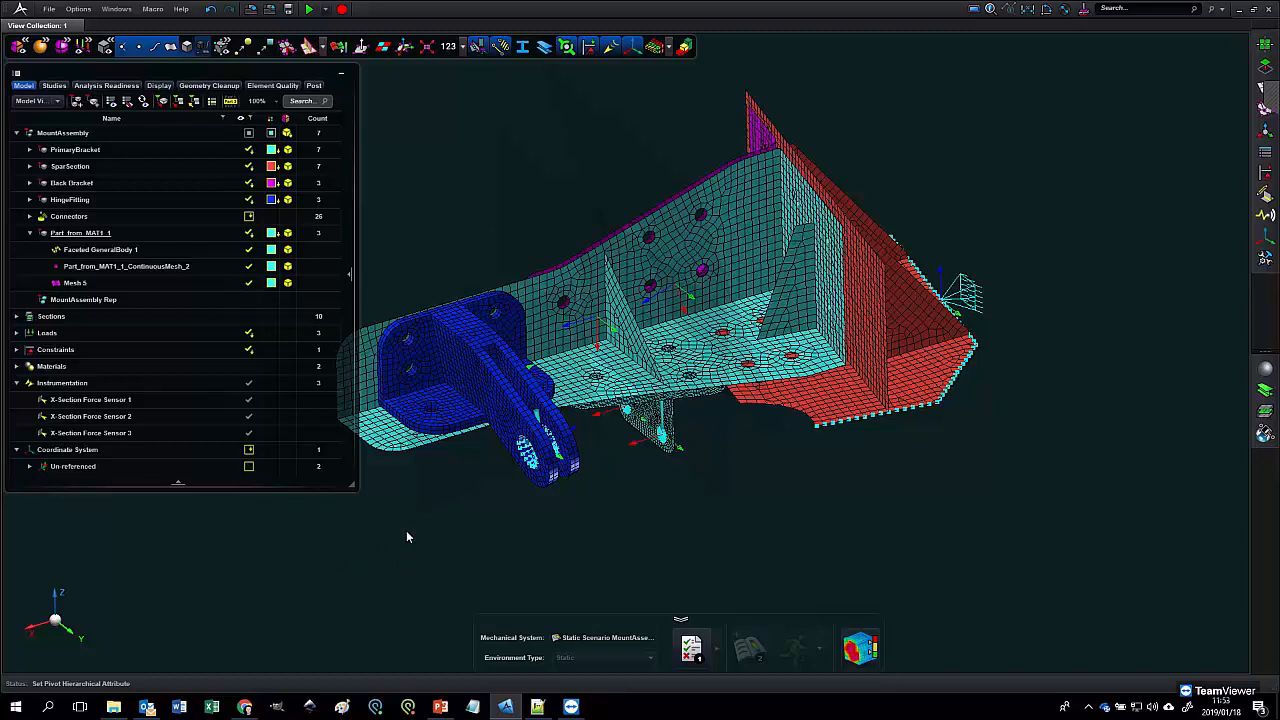
pyautogui.click(48, 10)
pyautogui.click(73, 79)
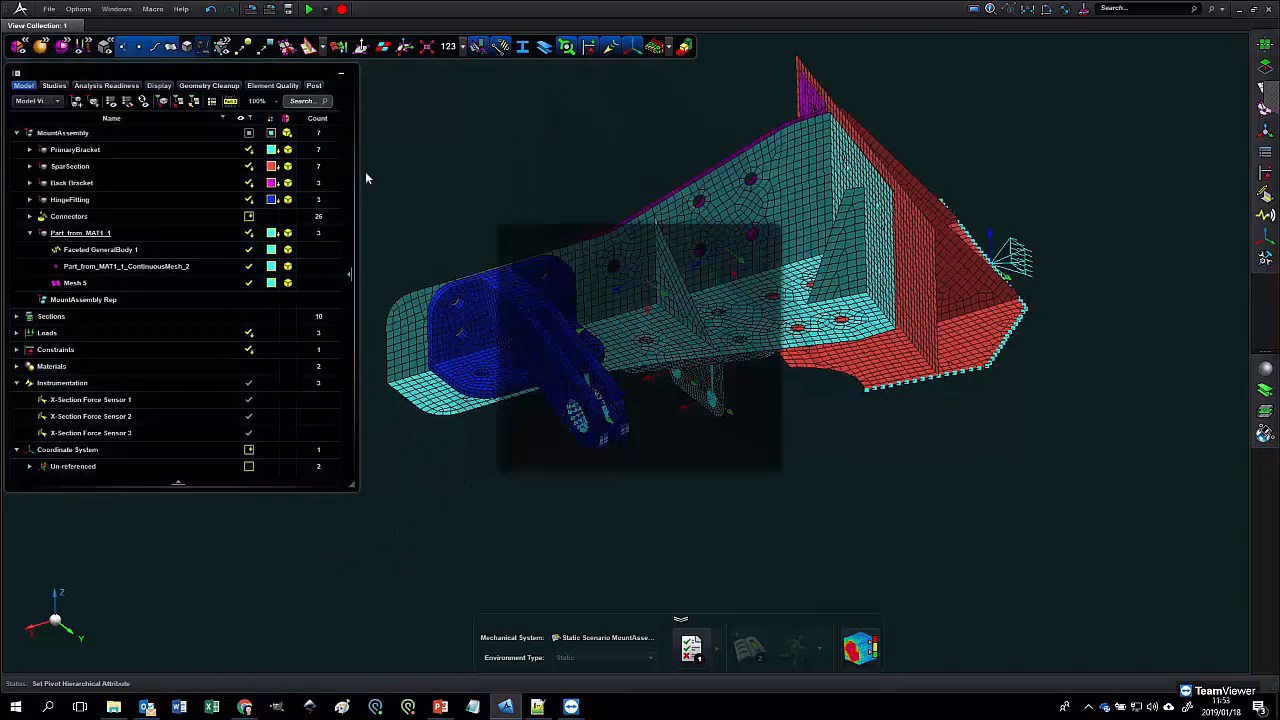
pyautogui.click(556, 265)
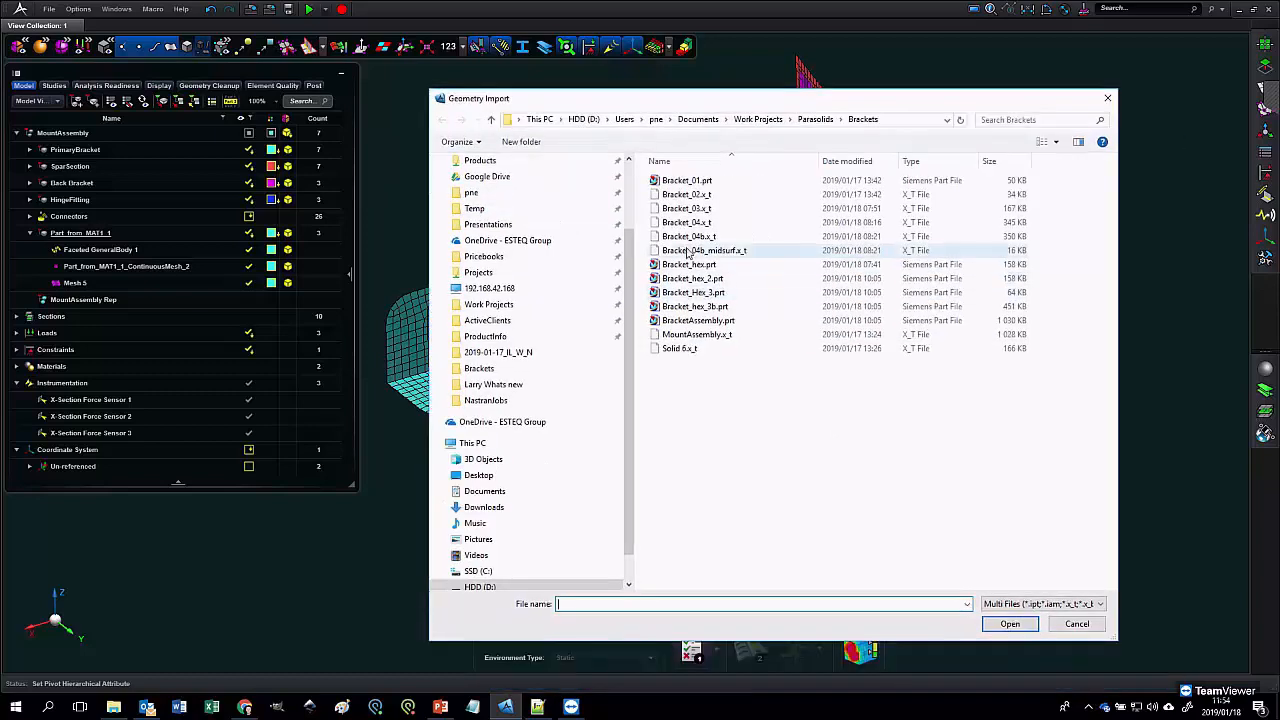
pyautogui.click(905, 208)
pyautogui.click(1010, 624)
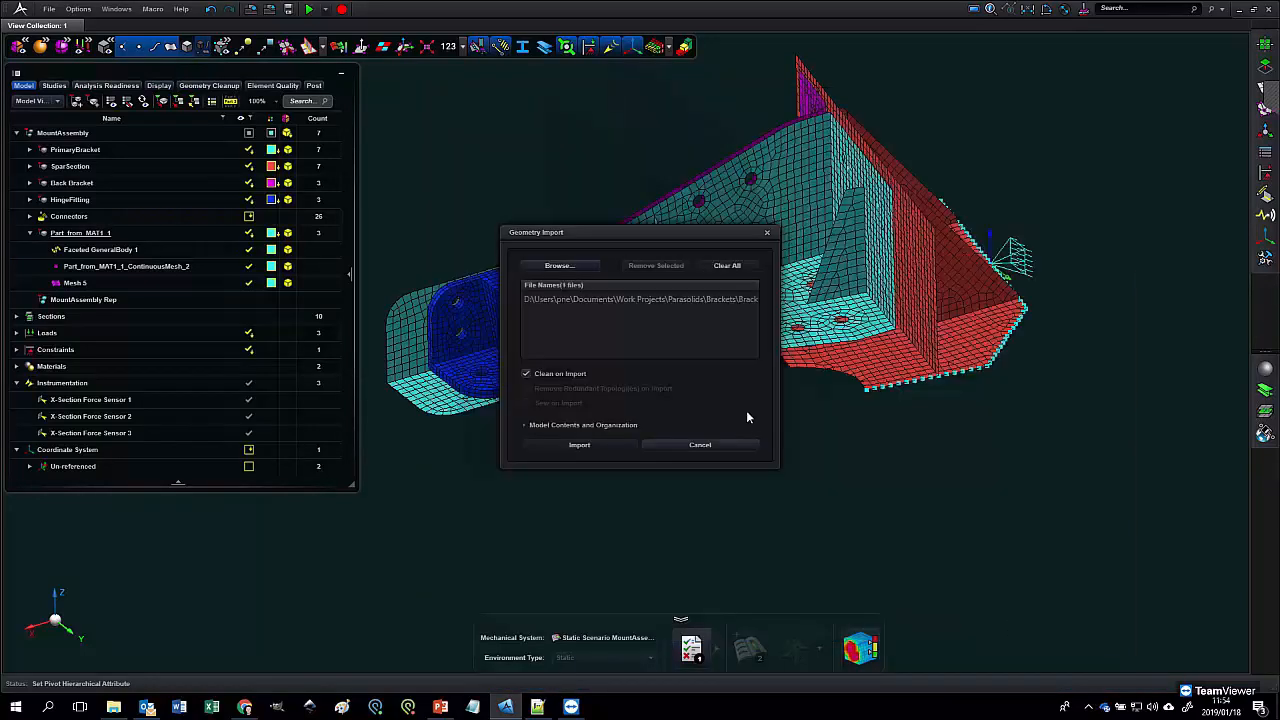
pyautogui.click(600, 449)
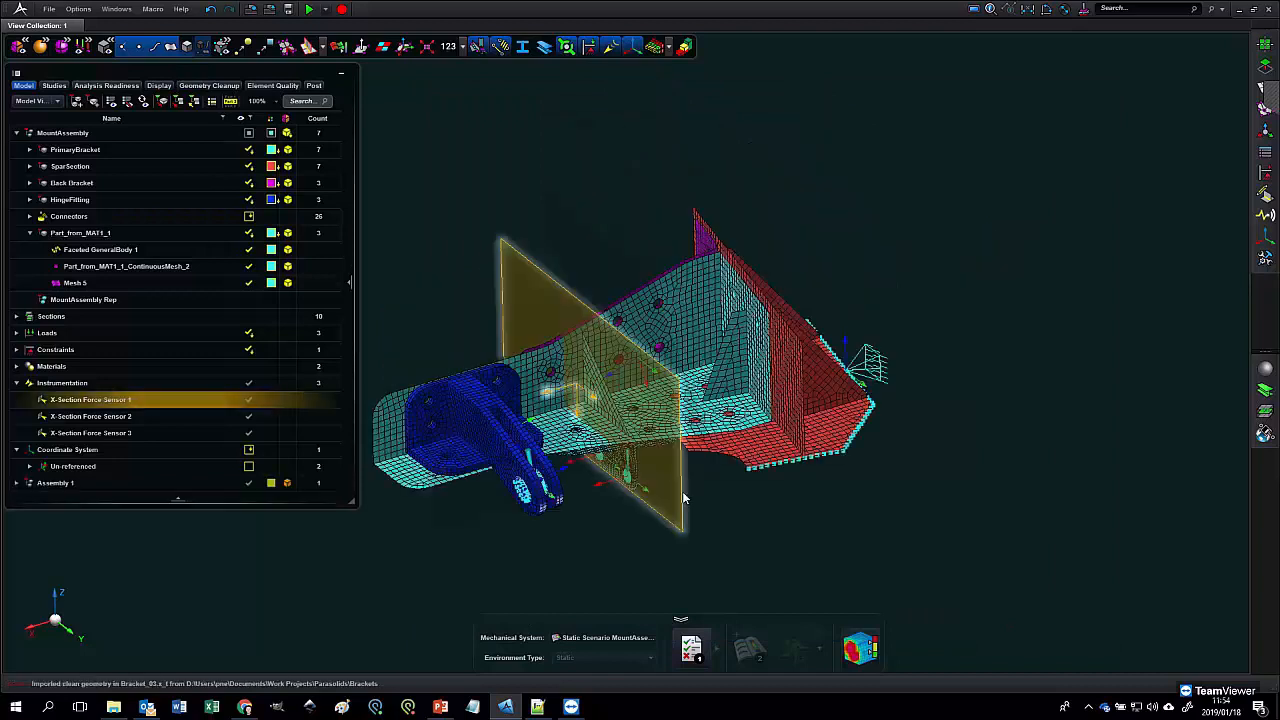
# - Display the solid bodies and show only the imported yellow bracket, hiding all other entities
pyautogui.click(188, 49)
pyautogui.moveTo(470, 249); pyautogui.dragTo(511, 148, button='middle')
pyautogui.scroll(6, 578, 450)
pyautogui.moveTo(499, 474); pyautogui.dragTo(531, 457, button='middle')
pyautogui.scroll(-5, 646, 420)
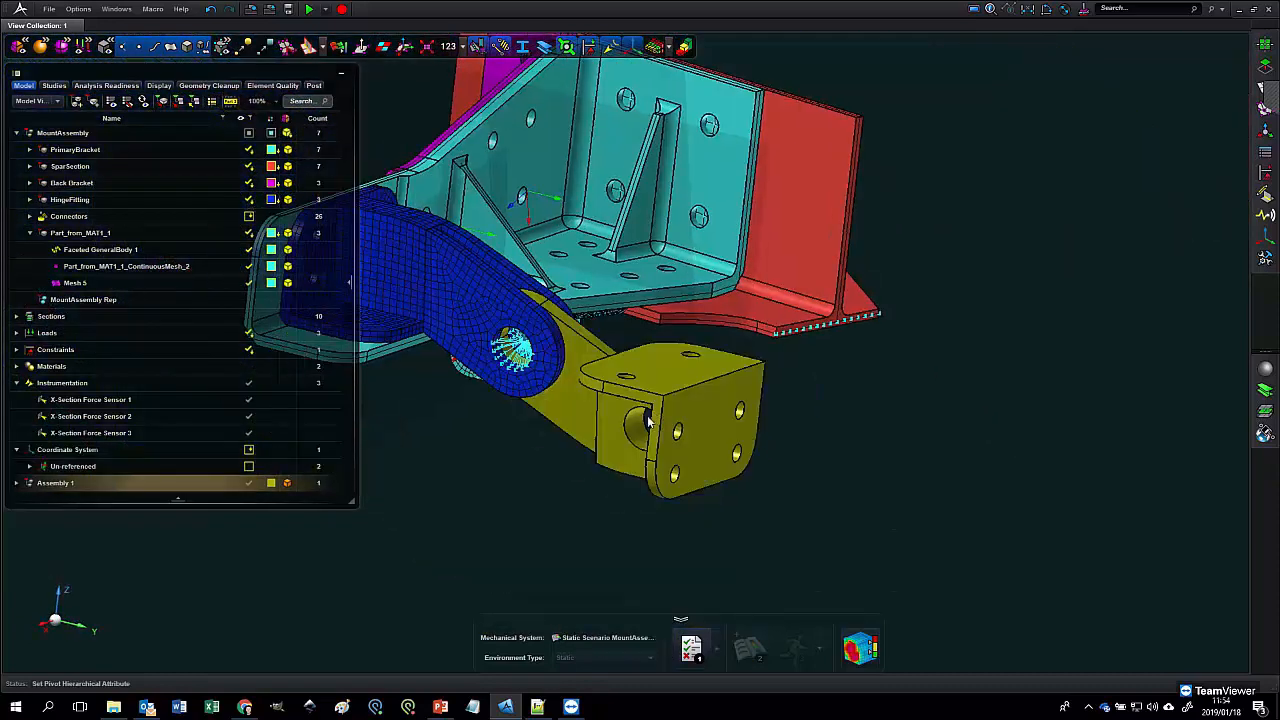
pyautogui.rightClick(559, 512)
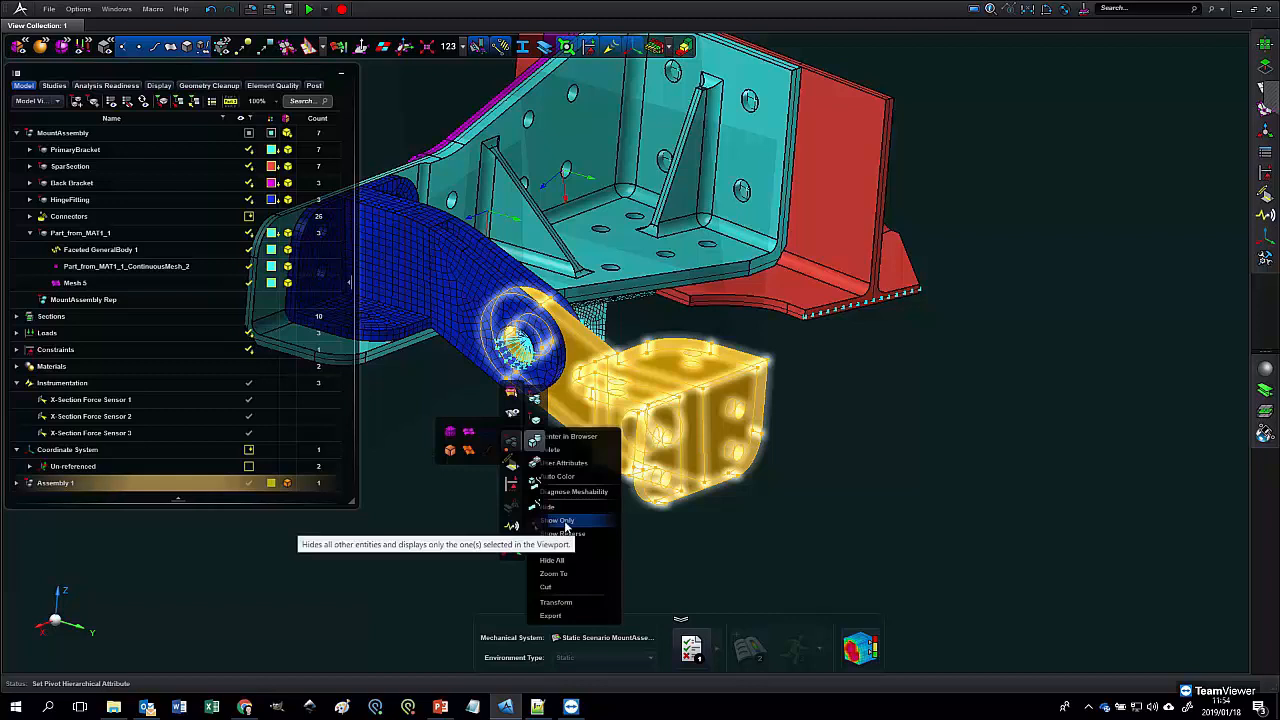
pyautogui.click(565, 523)
# - Colour the isolated bracket by 2.5D meshability to see which regions still need splitting
pyautogui.moveTo(554, 523); pyautogui.dragTo(755, 354, button='middle')
pyautogui.click(685, 47)
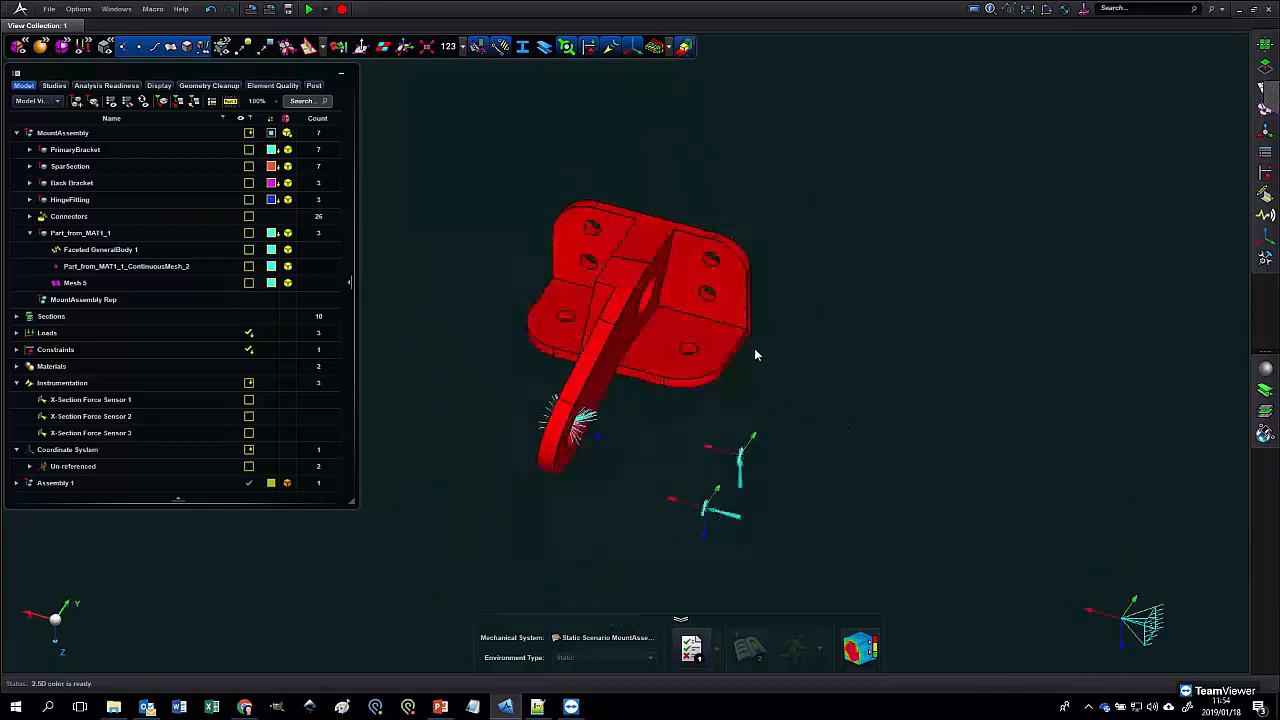
pyautogui.scroll(5, 757, 359)
pyautogui.moveTo(757, 359); pyautogui.dragTo(873, 399, button='right')
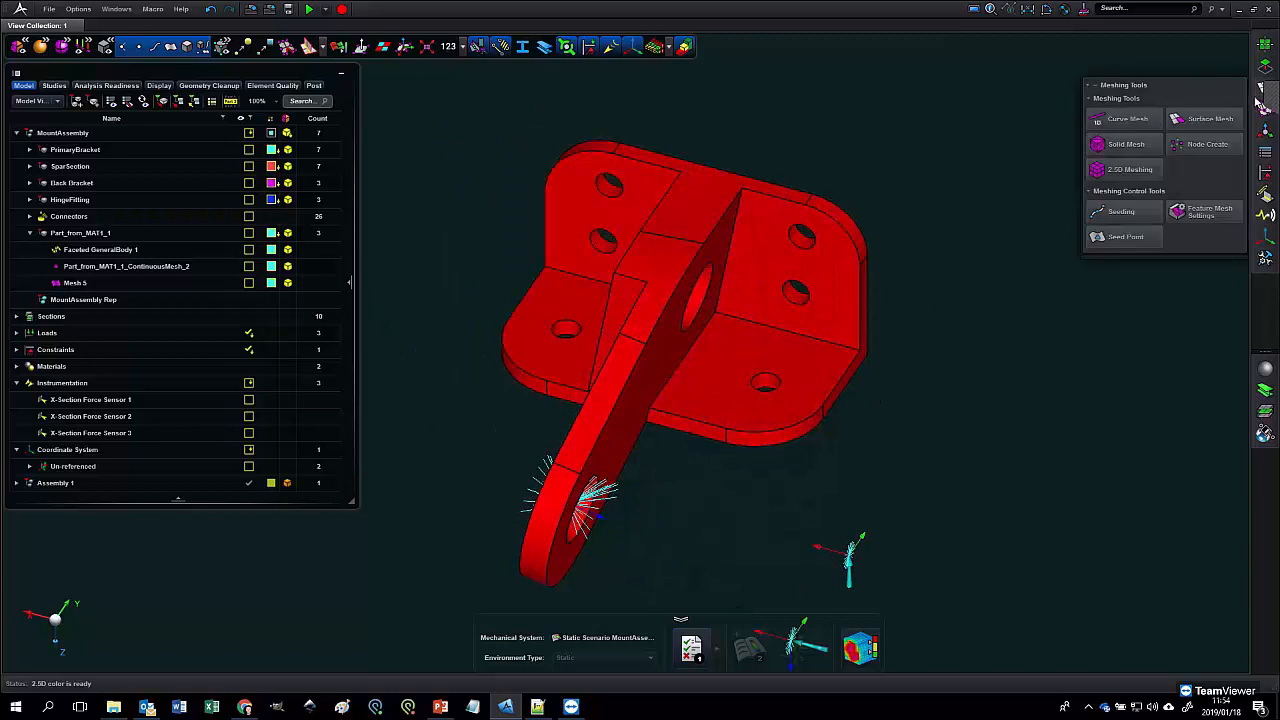
# - Split the bracket solid with the Split Tool, using the flat front face of the central block behind the lug as the tool surface
pyautogui.moveTo(1260, 87)
pyautogui.moveTo(878, 375); pyautogui.dragTo(922, 355, button='middle')
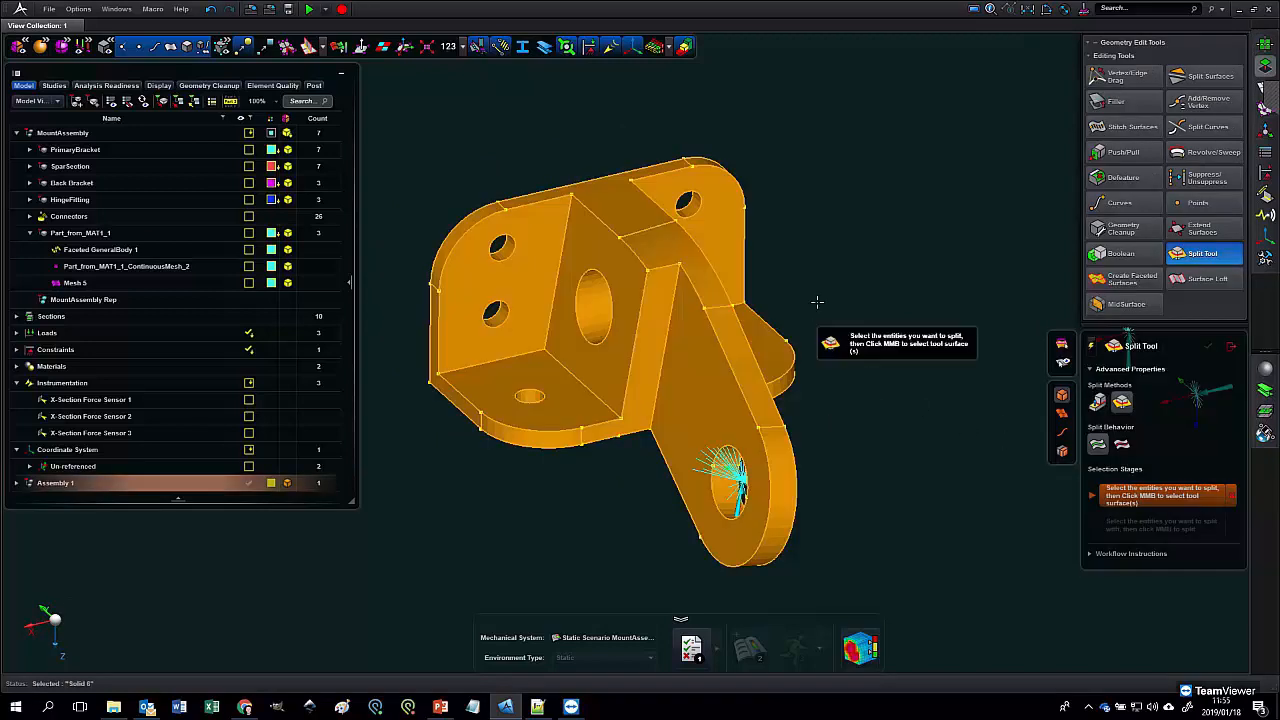
pyautogui.middleClick(817, 300)
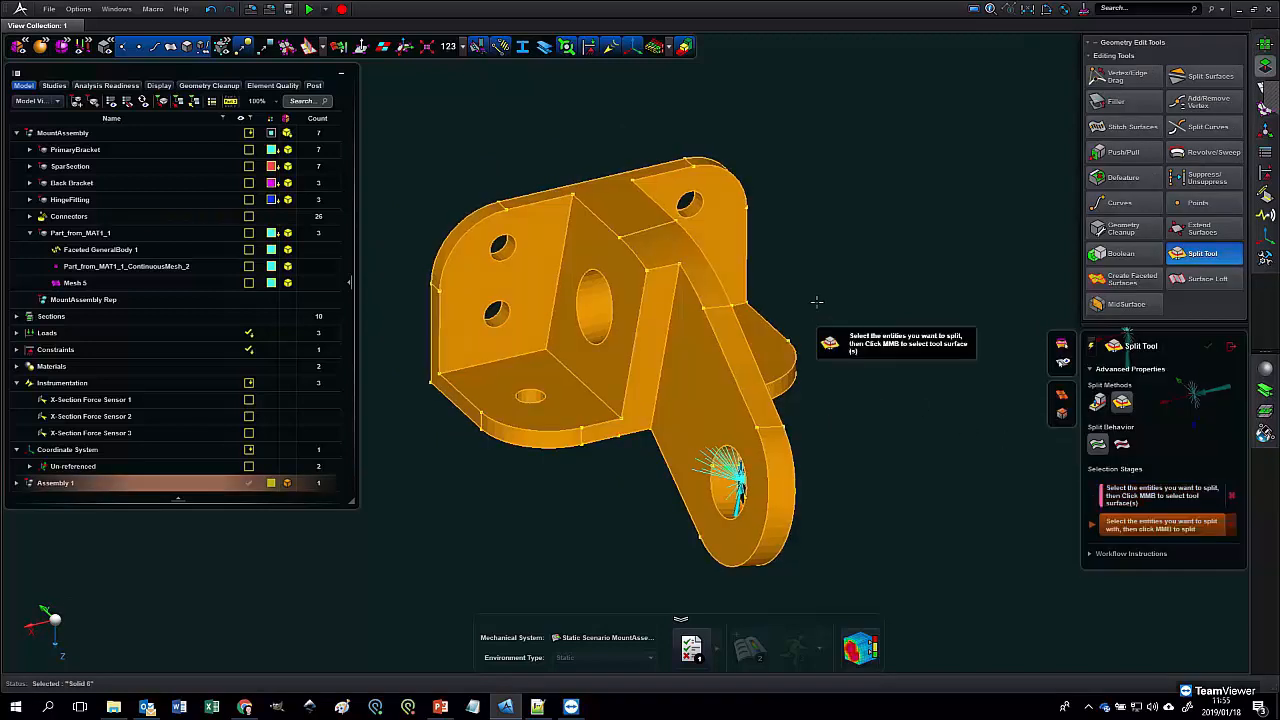
pyautogui.moveTo(570, 268); pyautogui.dragTo(560, 272, button='middle')
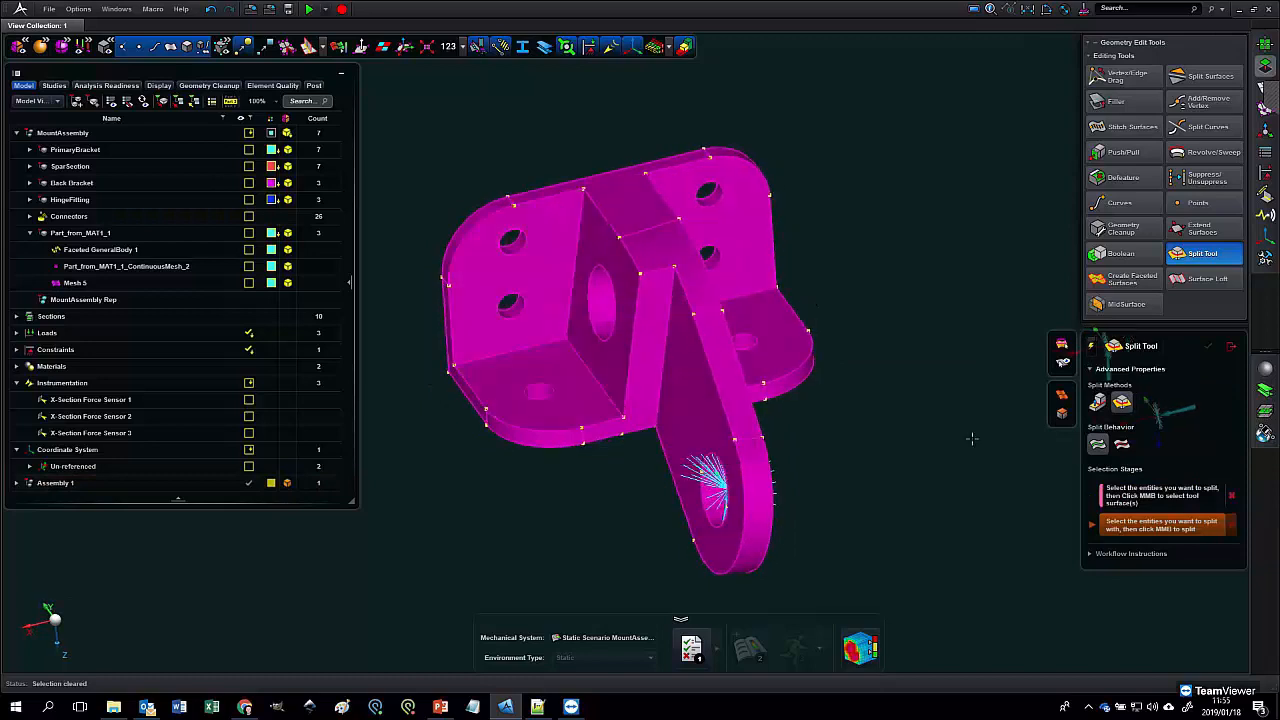
pyautogui.moveTo(645, 371)
pyautogui.mouseDown(button='middle')
pyautogui.moveTo(622, 374)
pyautogui.moveTo(641, 393)
pyautogui.moveTo(652, 370)
pyautogui.mouseUp(button='middle')
pyautogui.click(652, 370)
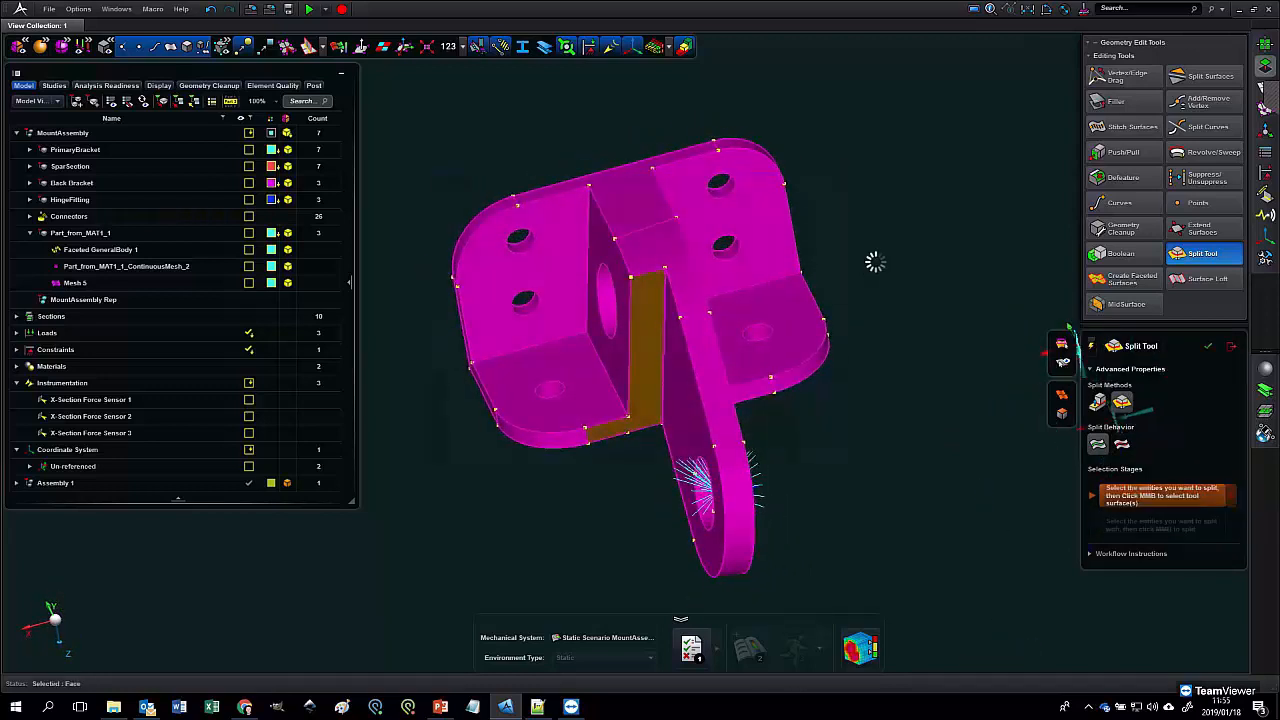
pyautogui.moveTo(872, 268)
pyautogui.mouseDown(button='middle')
pyautogui.moveTo(846, 270)
pyautogui.moveTo(884, 260)
pyautogui.mouseUp(button='middle')
# - Try to split the bracket solid with the two adjoining inner flange faces beside the central block, and undo that split
pyautogui.click(545, 348)
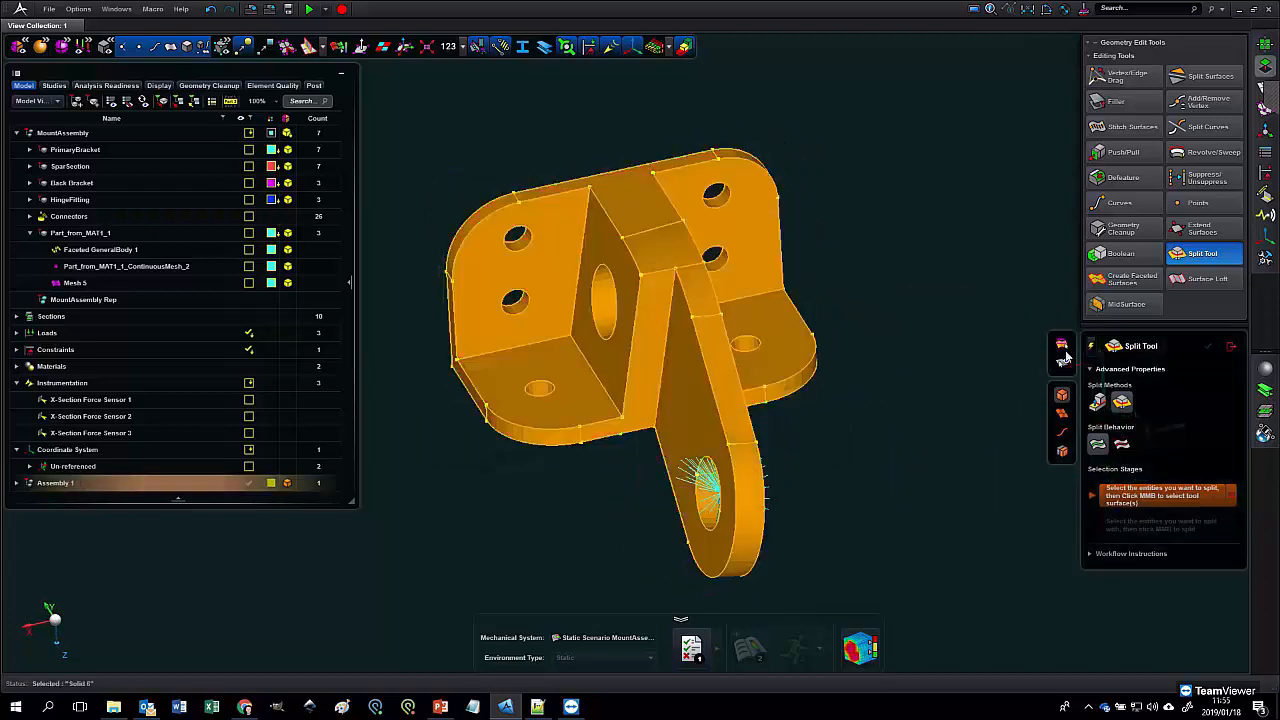
pyautogui.click(795, 337)
pyautogui.click(865, 331)
pyautogui.click(786, 328)
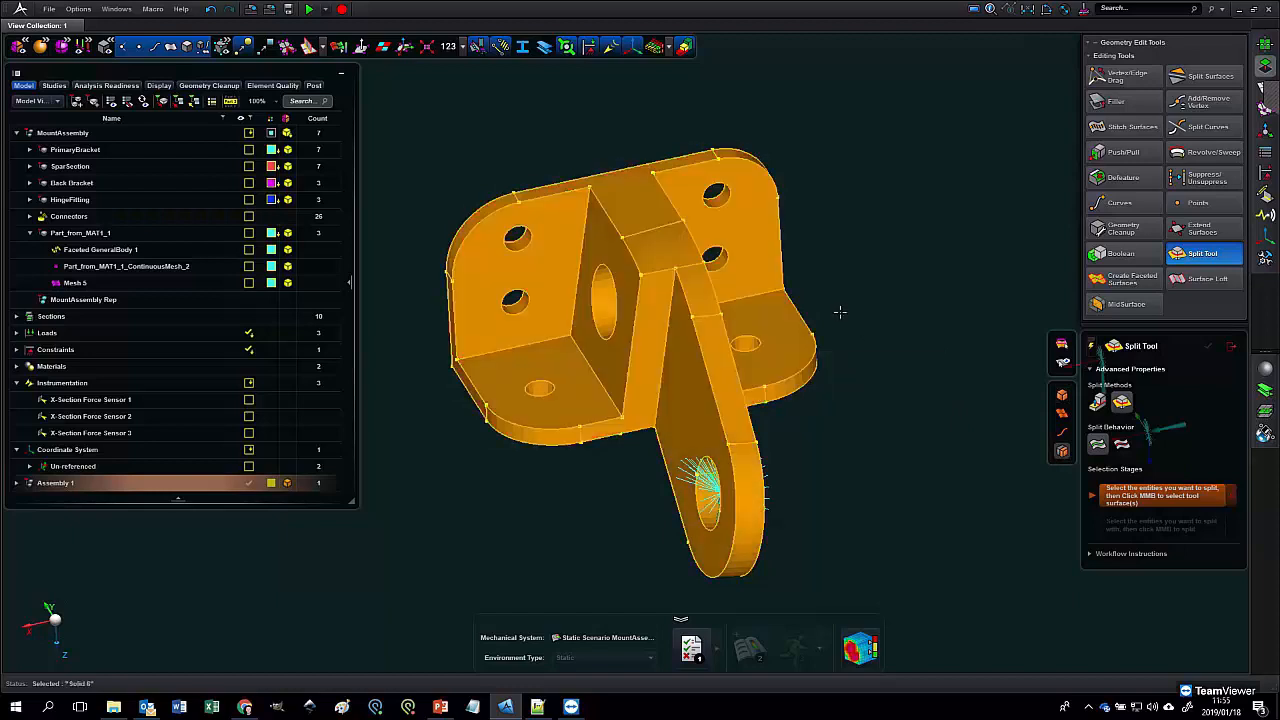
pyautogui.middleClick(843, 340)
pyautogui.click(554, 371)
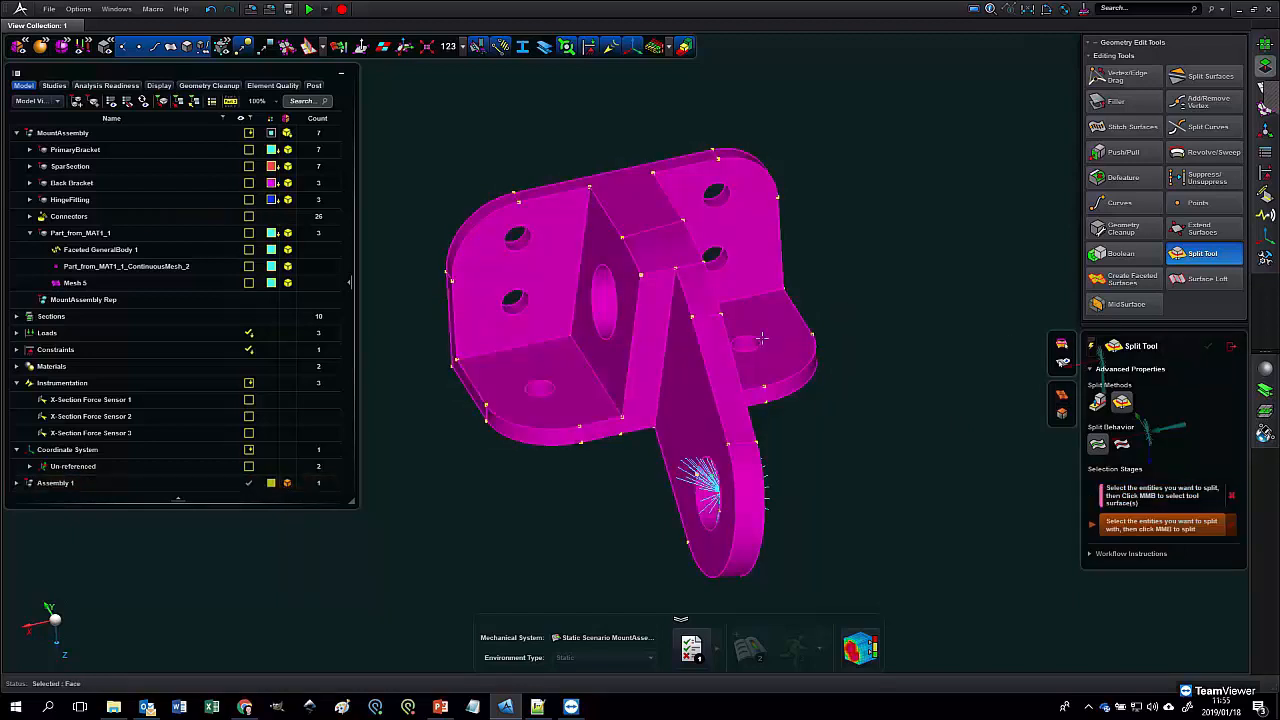
pyautogui.middleClick(881, 262)
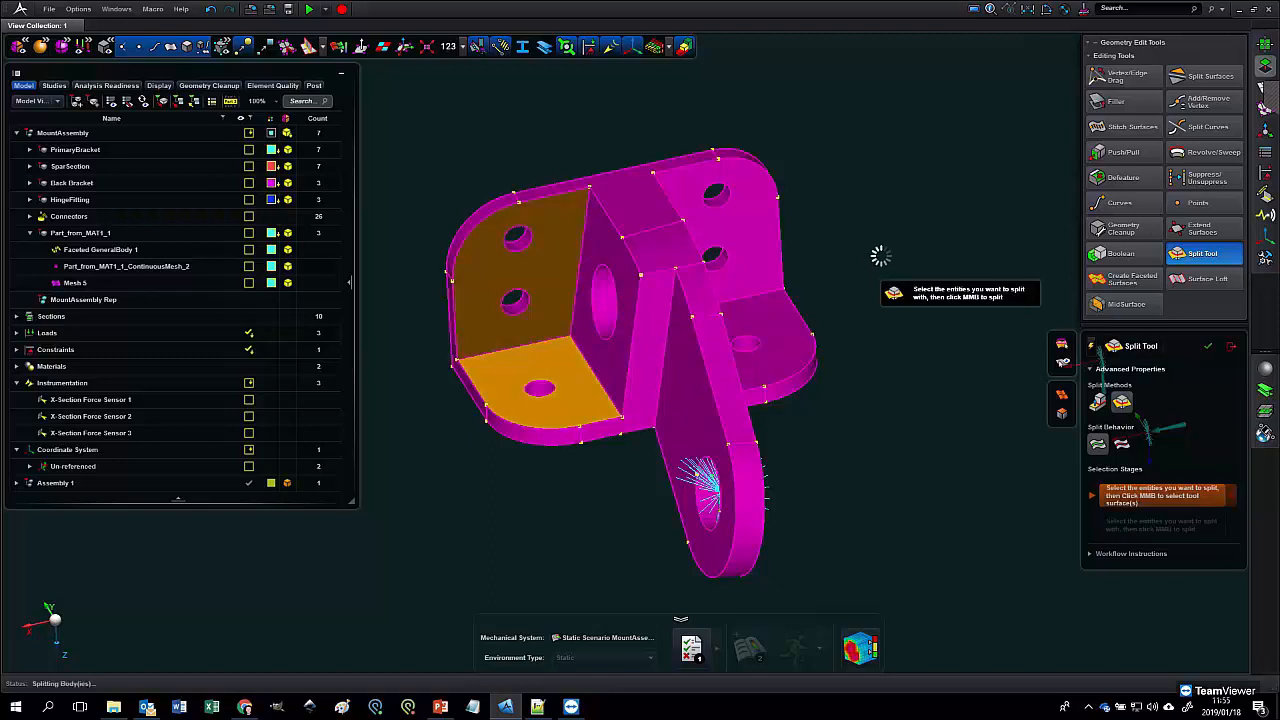
pyautogui.moveTo(878, 261); pyautogui.dragTo(861, 291, button='middle')
pyautogui.click(210, 9)
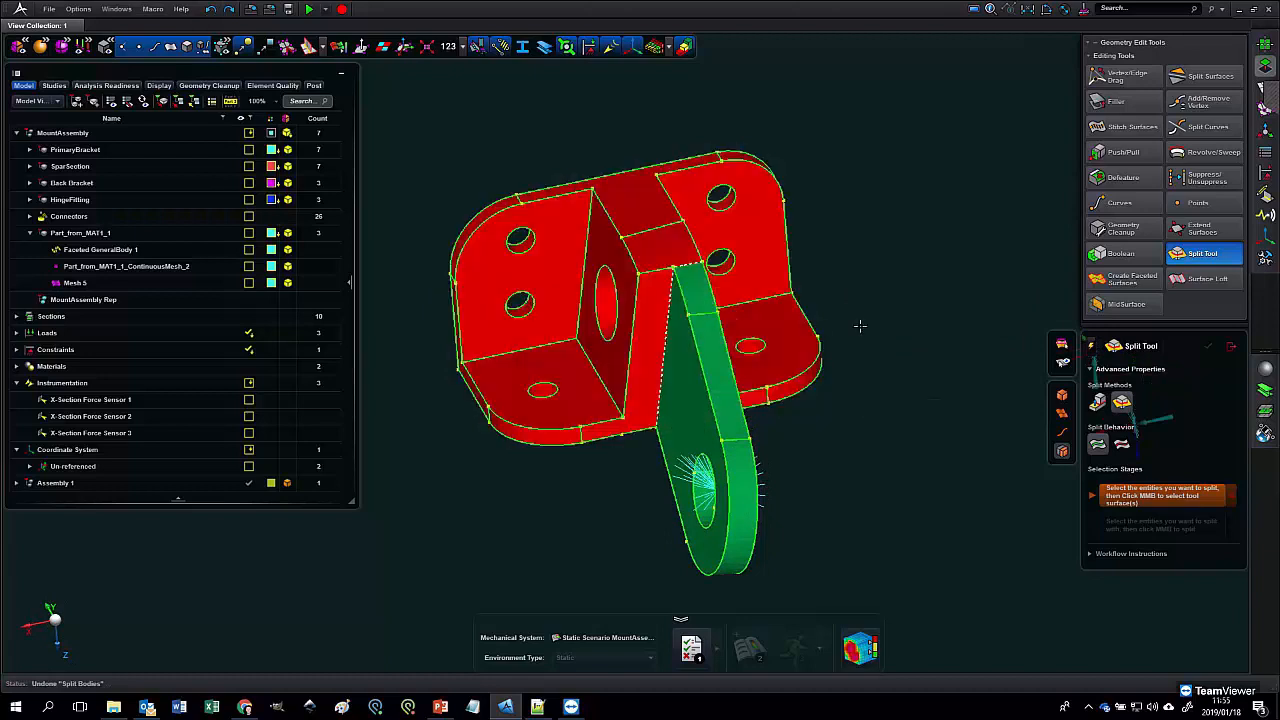
# - Split the bracket's red region with the flange's inner faces as tool surfaces, separating the central block from the L-shaped flange
pyautogui.middleClick(862, 320)
pyautogui.click(604, 425)
pyautogui.click(582, 395)
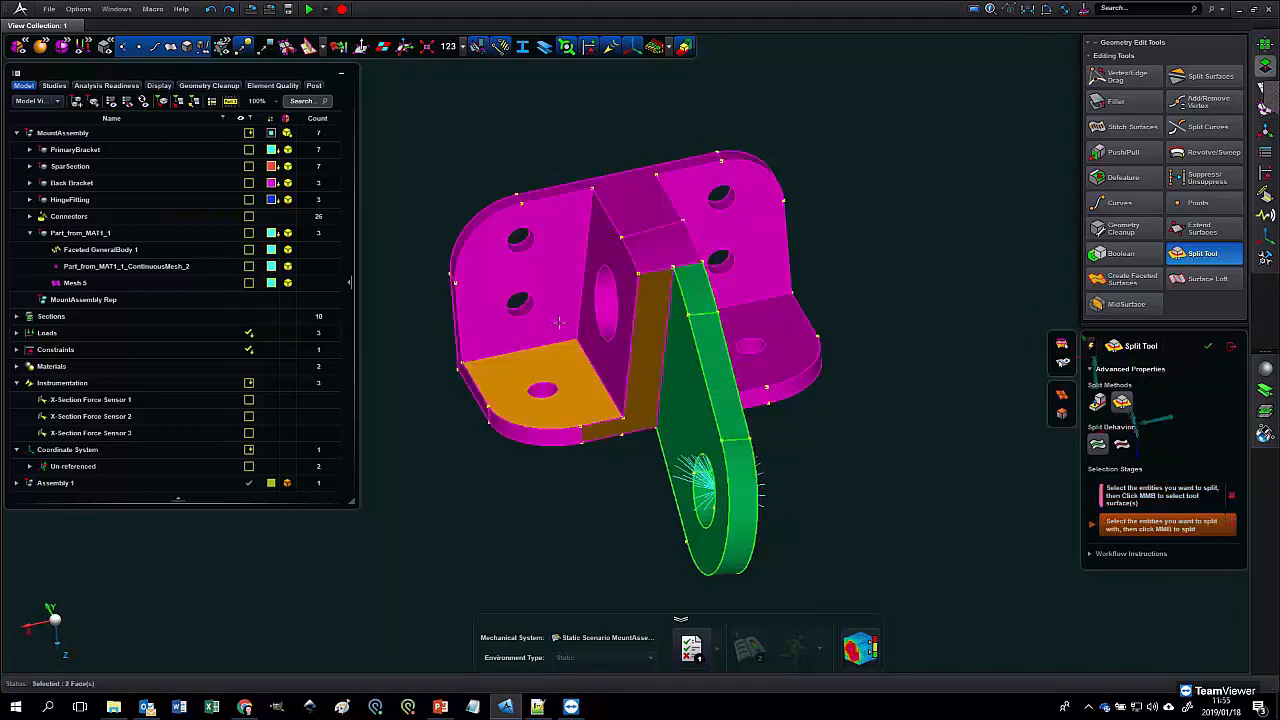
pyautogui.middleClick(882, 215)
pyautogui.moveTo(880, 217); pyautogui.dragTo(845, 250, button='middle')
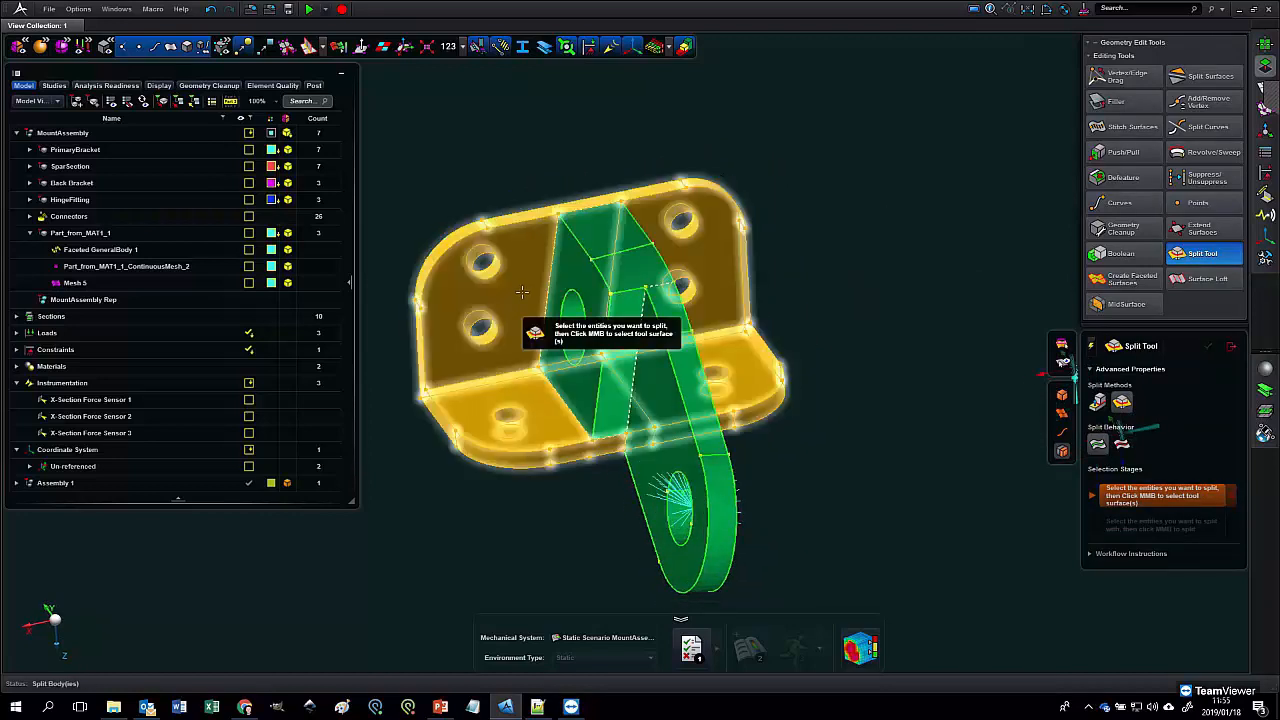
# - Split the L-shaped flange cell into upright and lower plates, using the lower flange's inner face as the tool surface
pyautogui.click(521, 291)
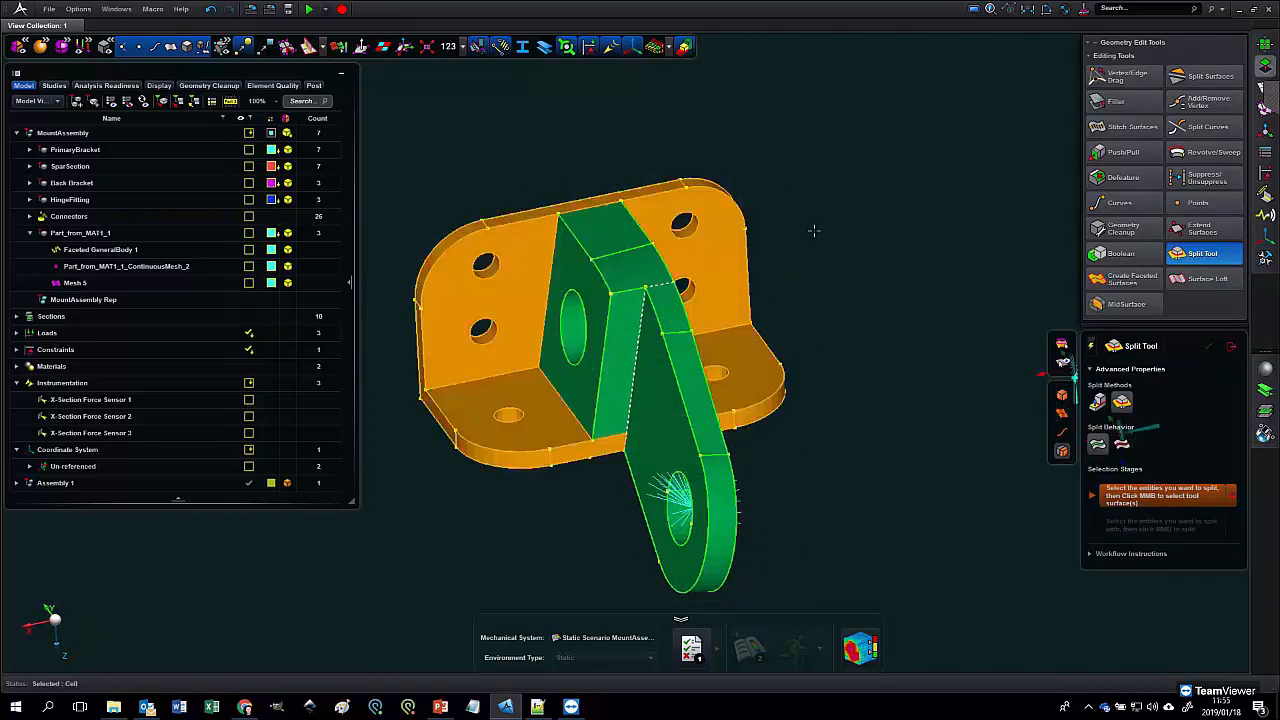
pyautogui.middleClick(916, 303)
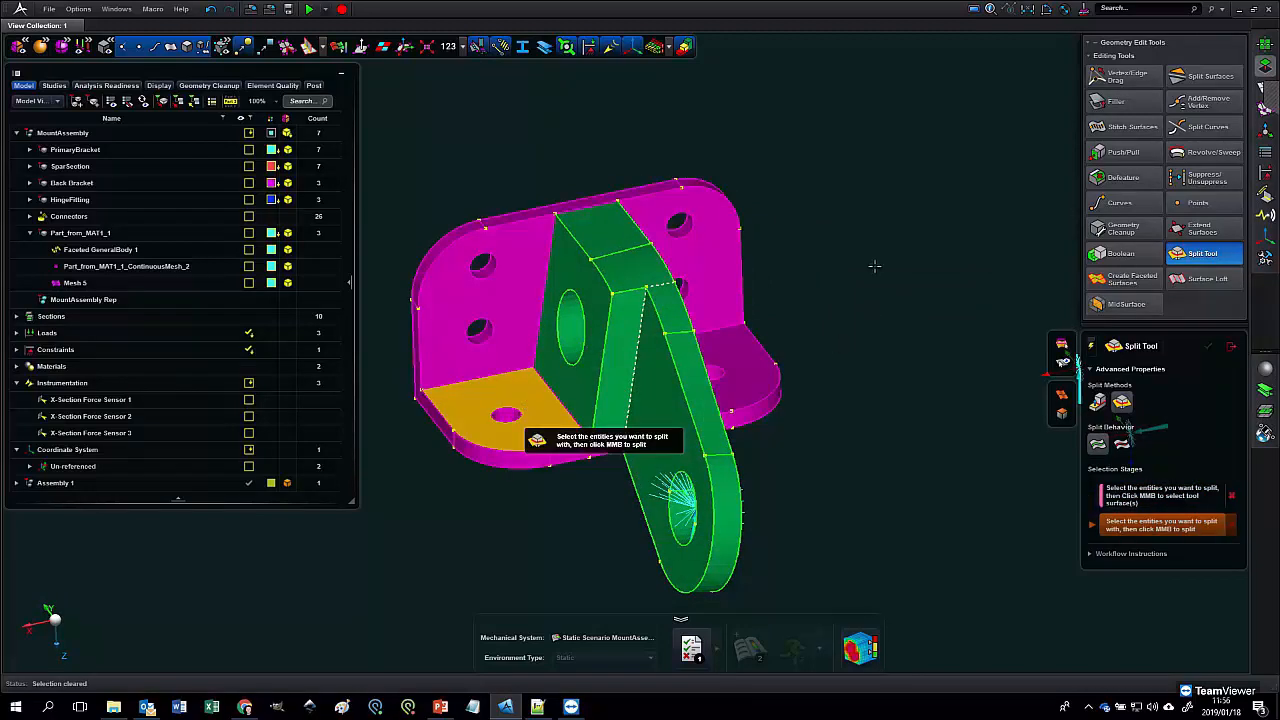
pyautogui.middleClick(855, 283)
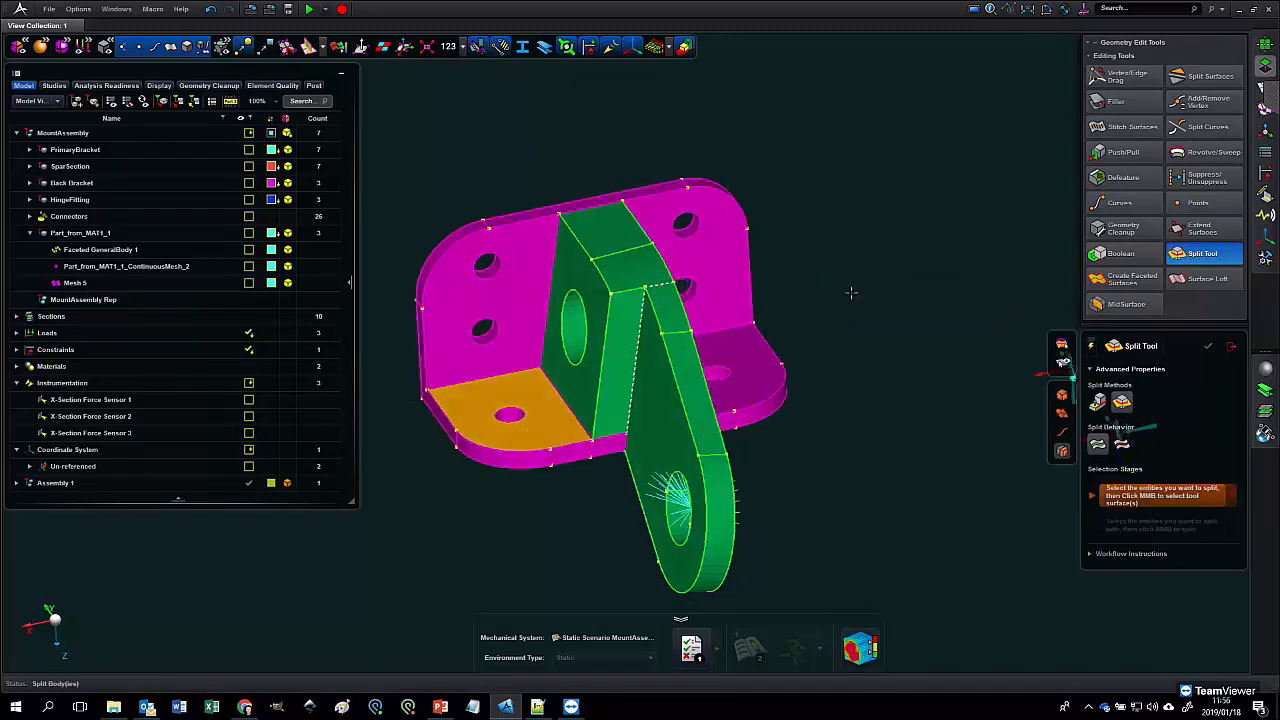
pyautogui.moveTo(847, 304)
pyautogui.mouseDown(button='middle')
pyautogui.moveTo(868, 289)
pyautogui.moveTo(843, 301)
pyautogui.mouseUp(button='middle')
pyautogui.moveTo(843, 301); pyautogui.dragTo(841, 255, button='right')
# - Hex mesh the split bracket solid with 2.5D Meshing, using the automatic starting-face method and mesh algorithm
pyautogui.click(1260, 105)
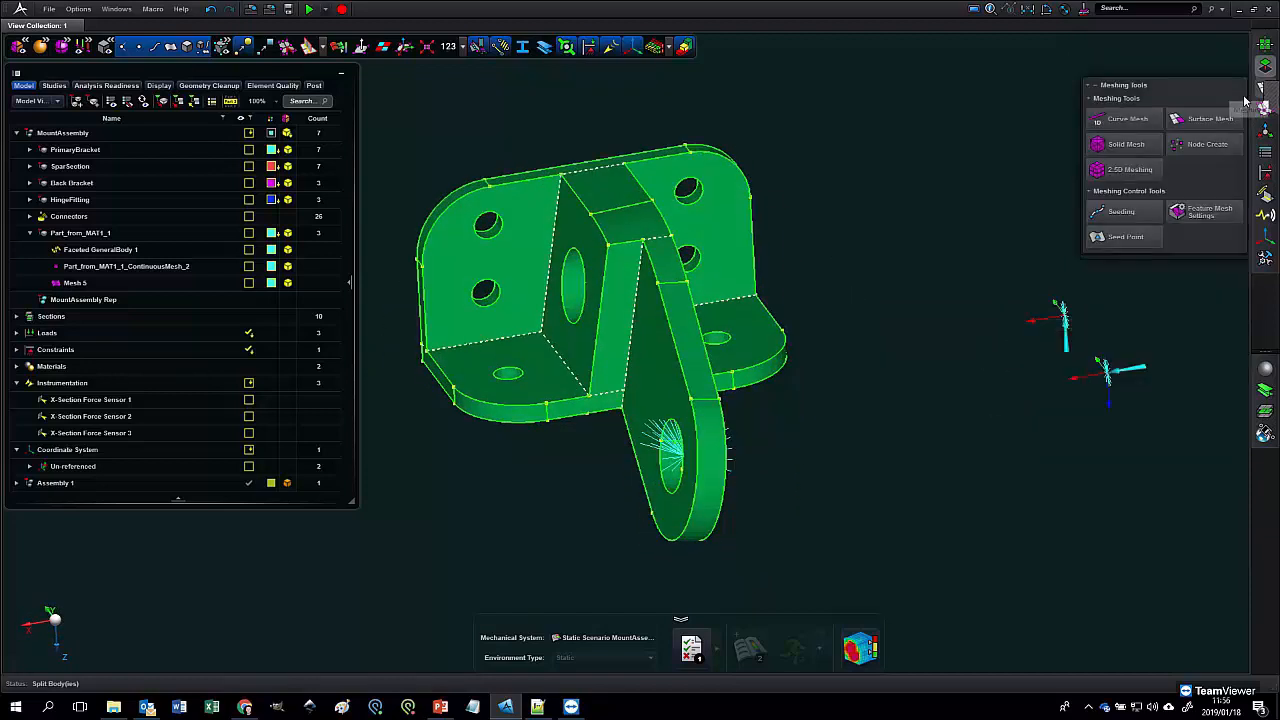
pyautogui.click(1120, 178)
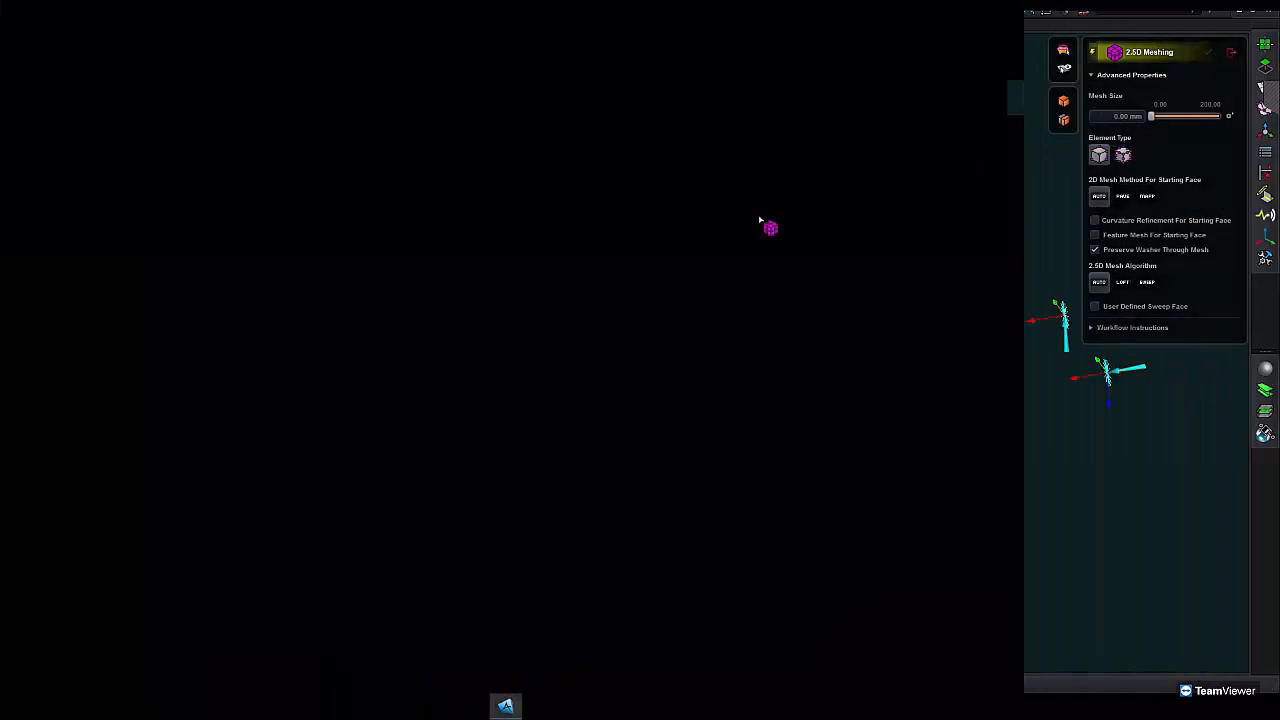
pyautogui.moveTo(859, 250); pyautogui.dragTo(726, 443, button='middle')
pyautogui.scroll(5, 818, 424)
pyautogui.scroll(-3, 855, 410)
pyautogui.scroll(3, 743, 451)
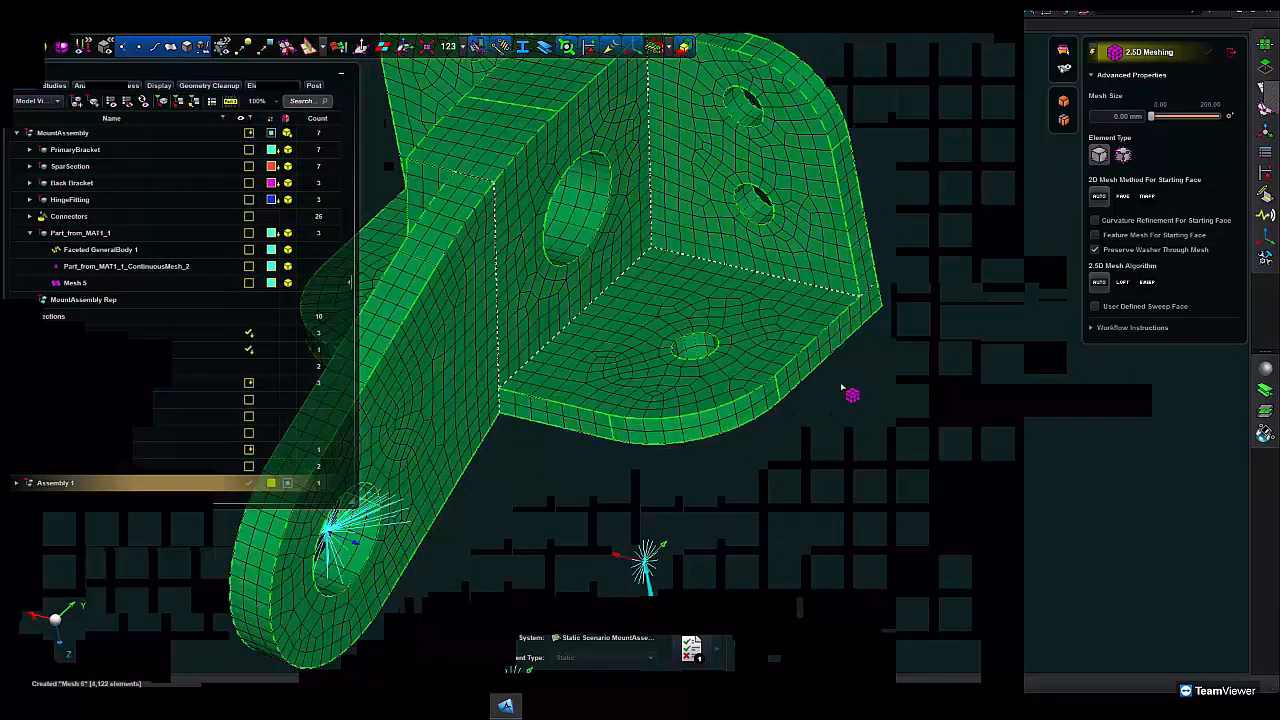
pyautogui.scroll(2, 835, 378)
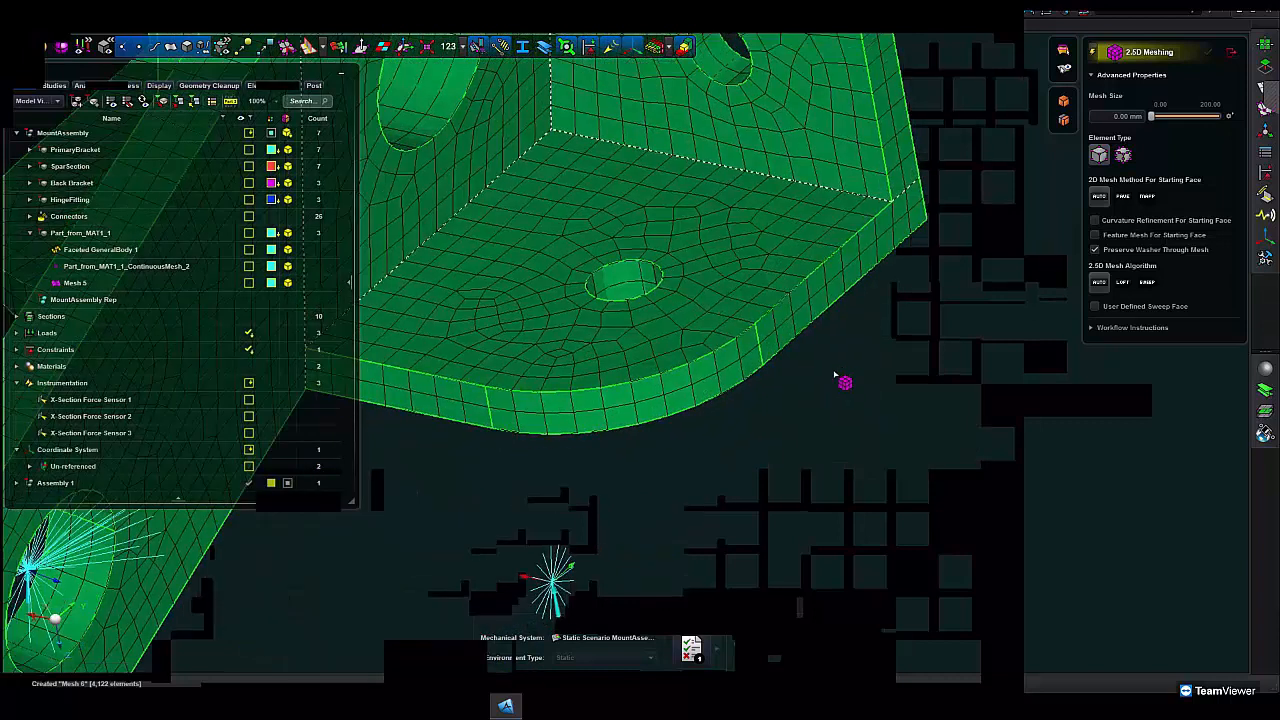
# - Seed the short thickness edge at the lower flange's rounded corner with 3 element edges
pyautogui.click(1265, 108)
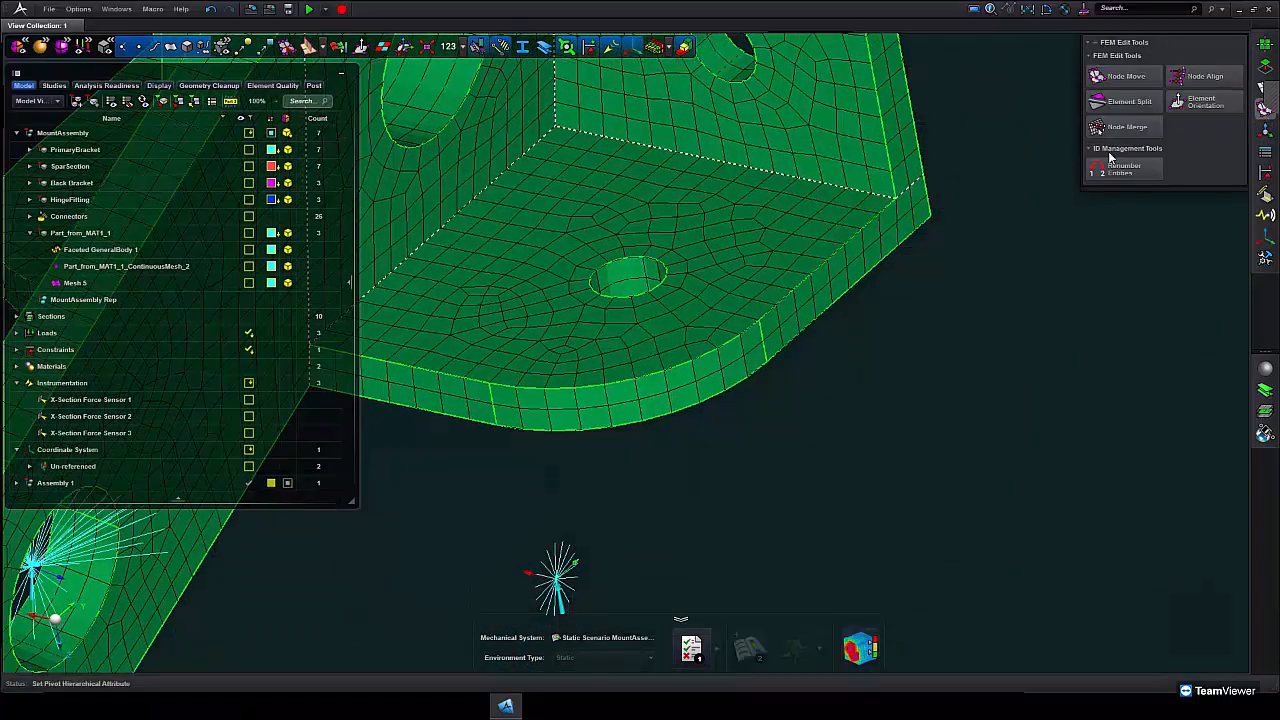
pyautogui.click(1264, 88)
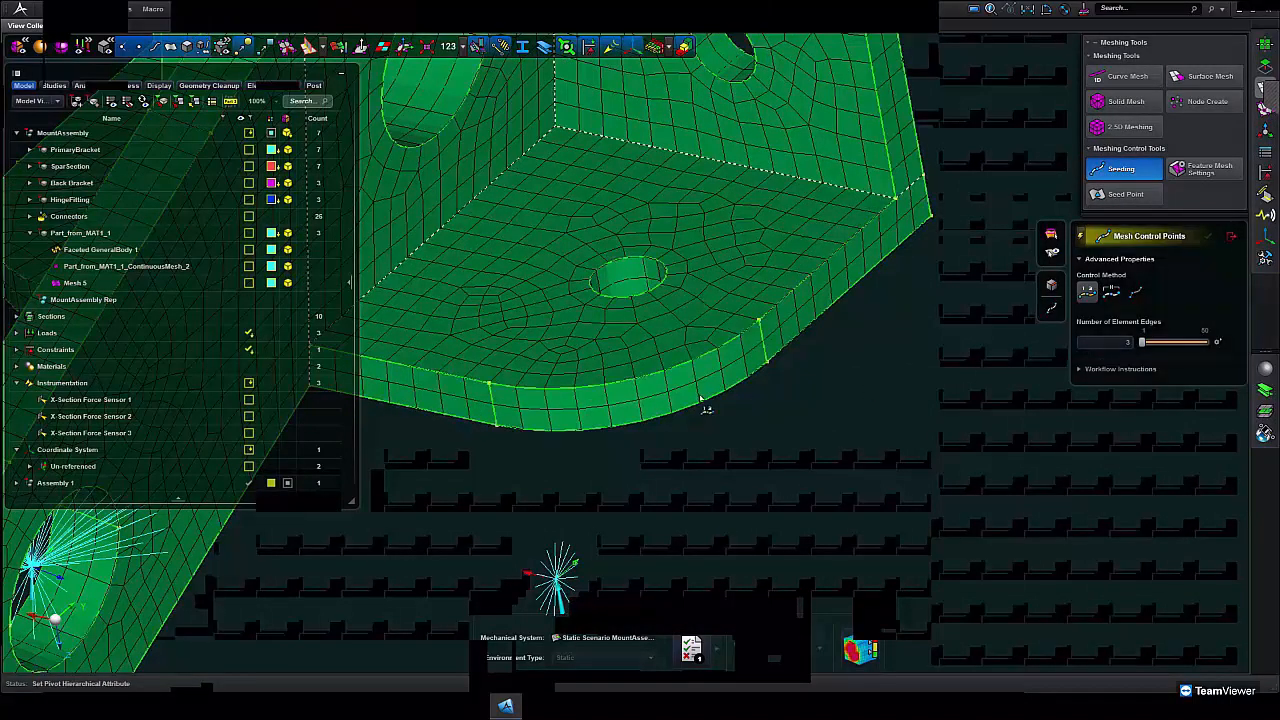
pyautogui.click(766, 370)
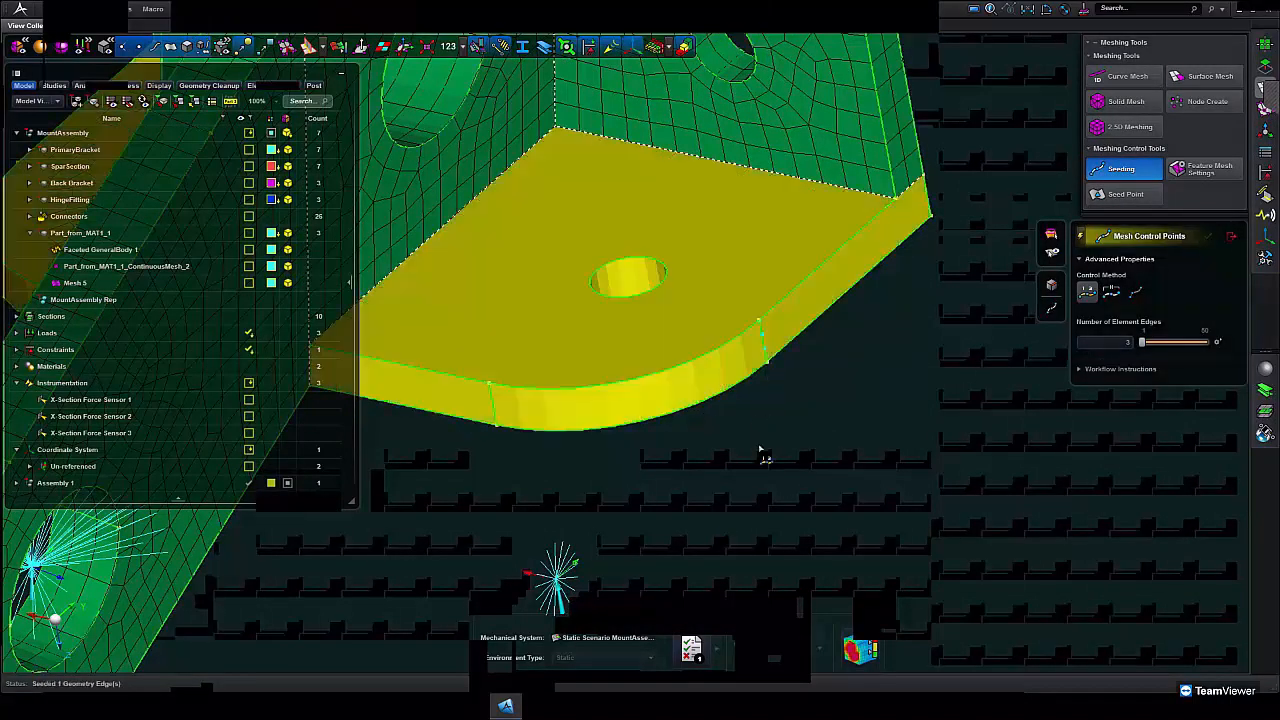
pyautogui.moveTo(755, 441); pyautogui.dragTo(711, 474, button='right')
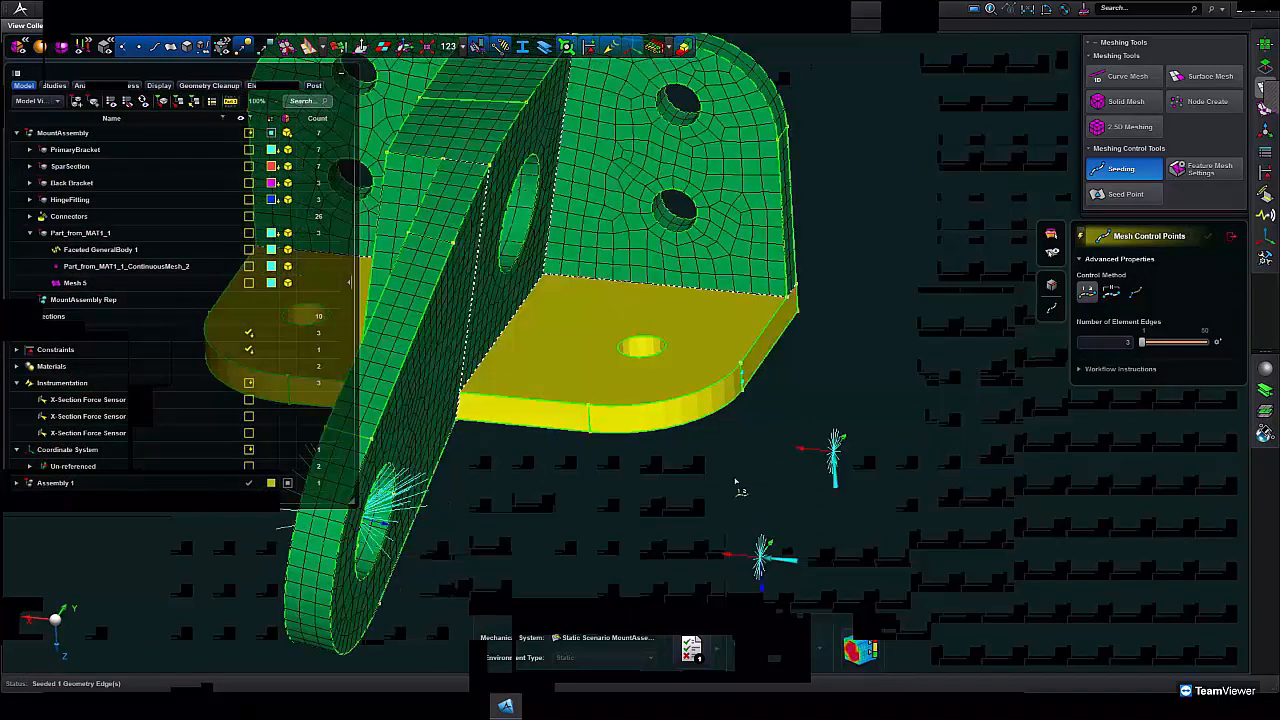
pyautogui.moveTo(847, 485); pyautogui.dragTo(847, 468, button='right')
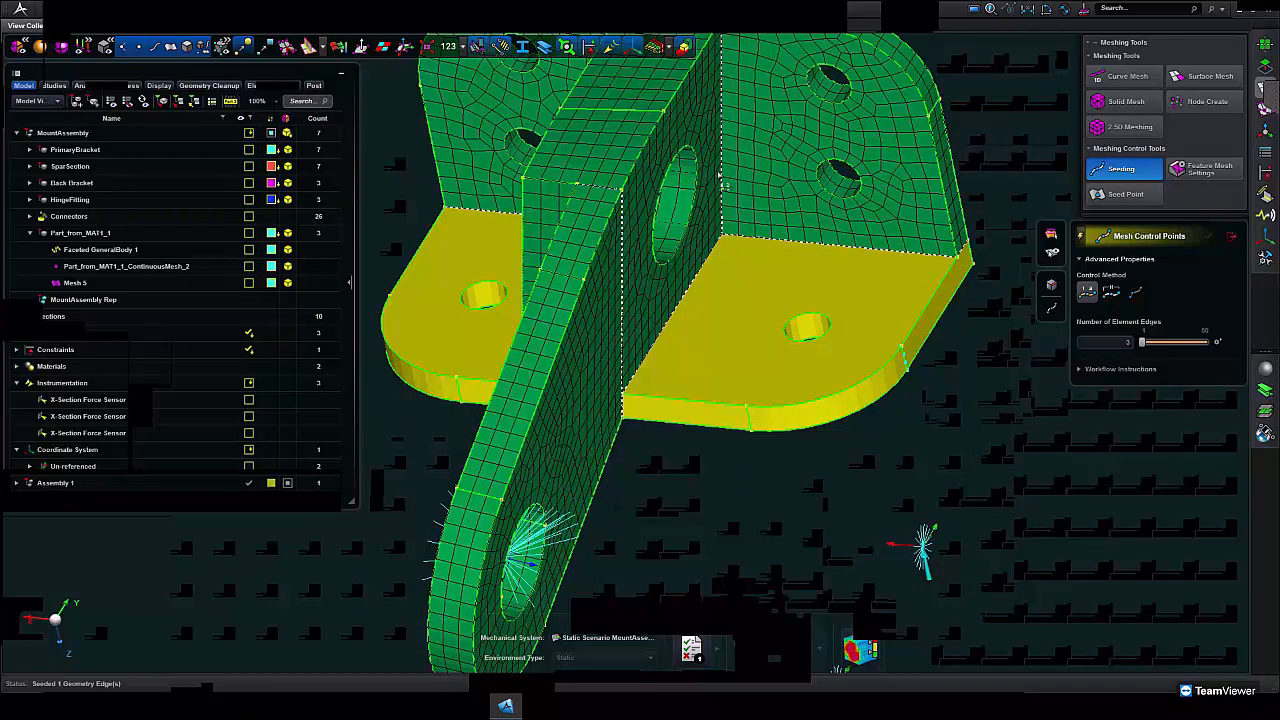
pyautogui.moveTo(697, 505)
pyautogui.mouseDown(button='right')
pyautogui.moveTo(707, 482)
pyautogui.moveTo(690, 487)
pyautogui.mouseUp(button='right')
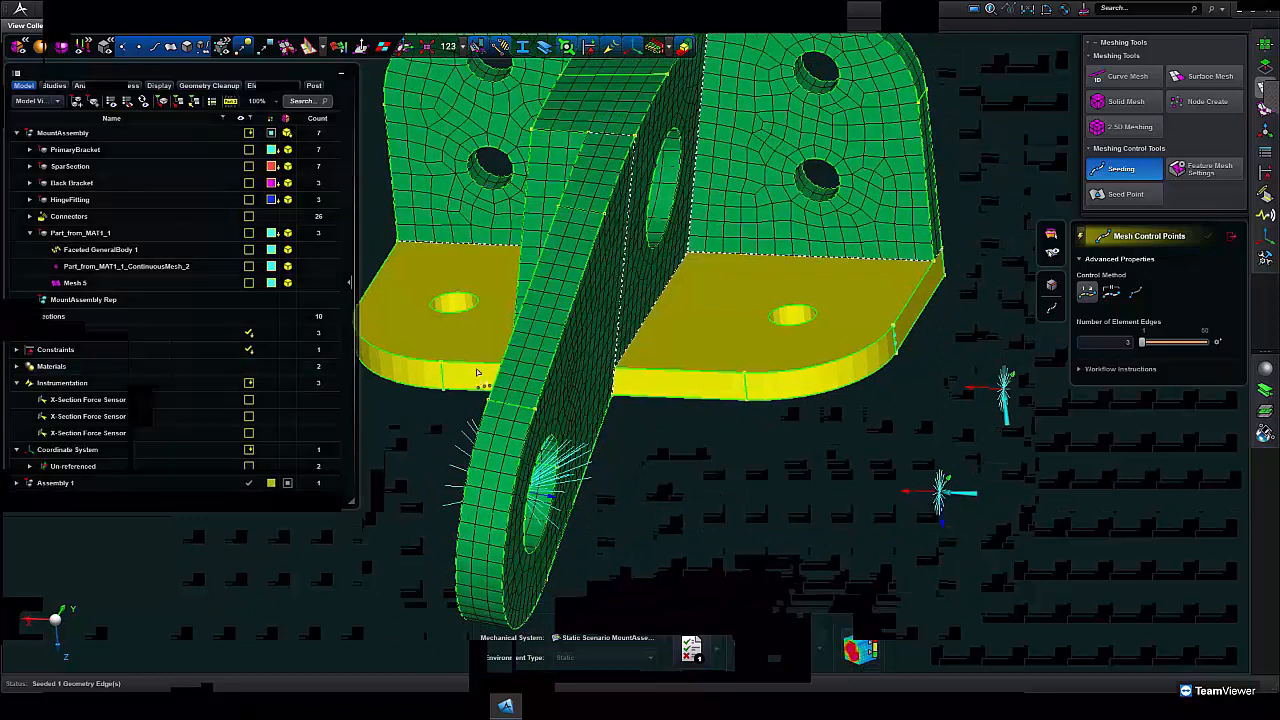
pyautogui.click(62, 216)
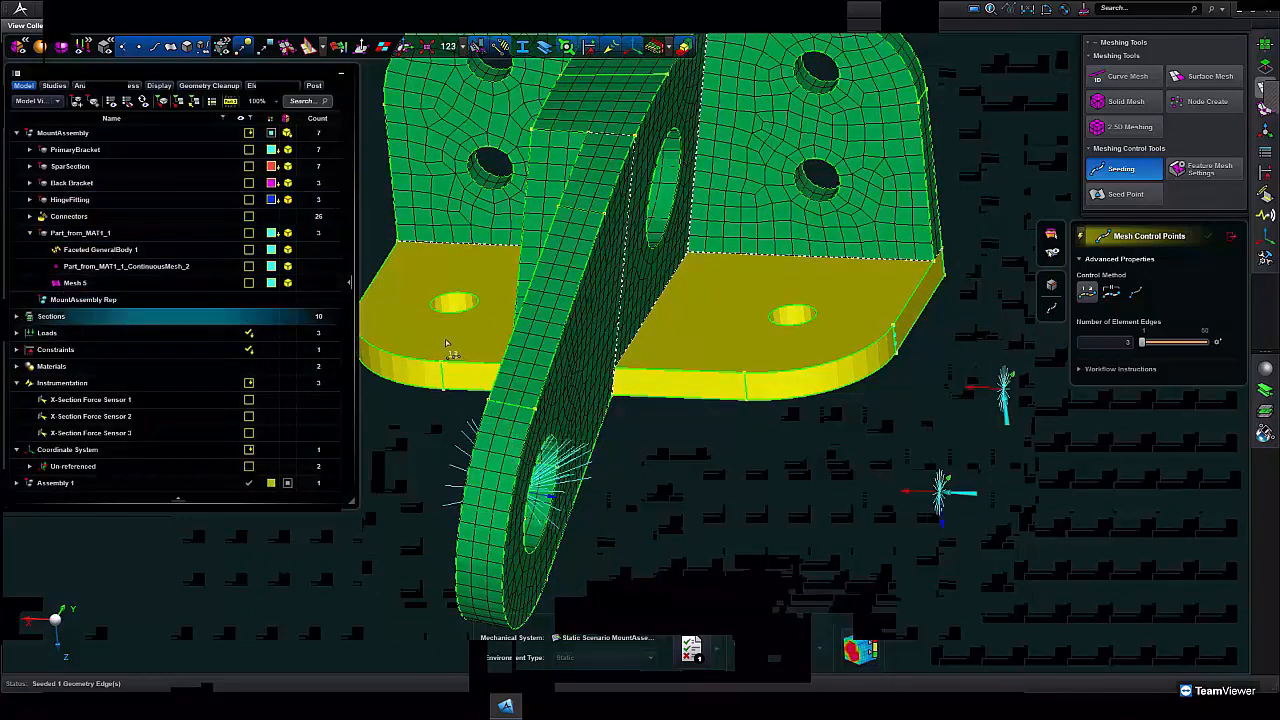
# - Close the seeding tool and delete Mesh 6 from the bracket part under Assembly 1
pyautogui.click(1233, 238)
pyautogui.rightClick(773, 231)
pyautogui.click(765, 237)
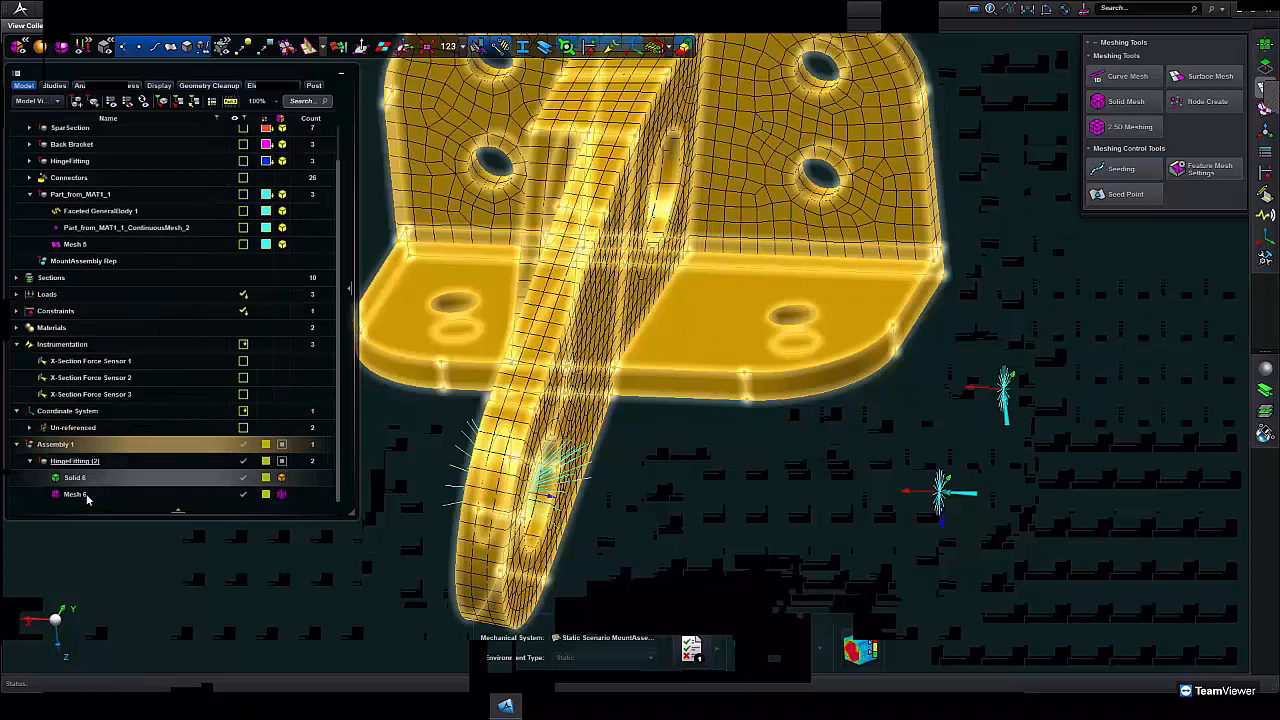
pyautogui.click(86, 498)
pyautogui.rightClick(86, 498)
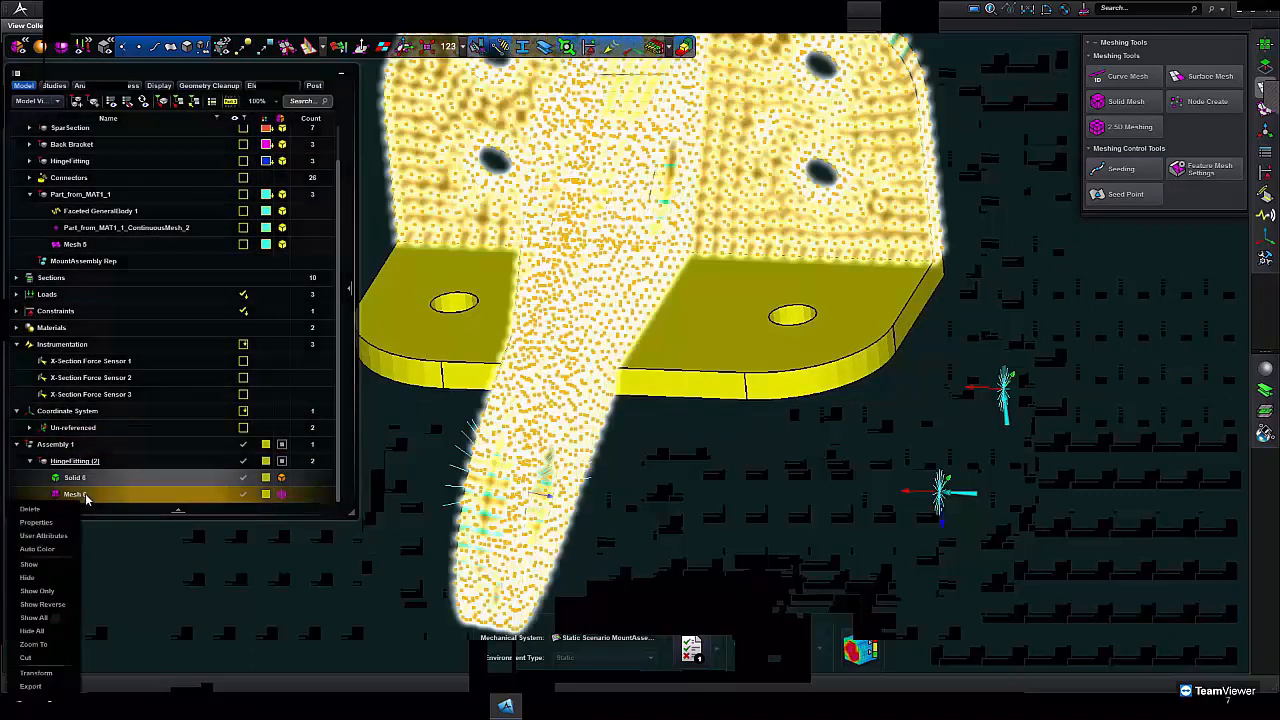
pyautogui.click(62, 509)
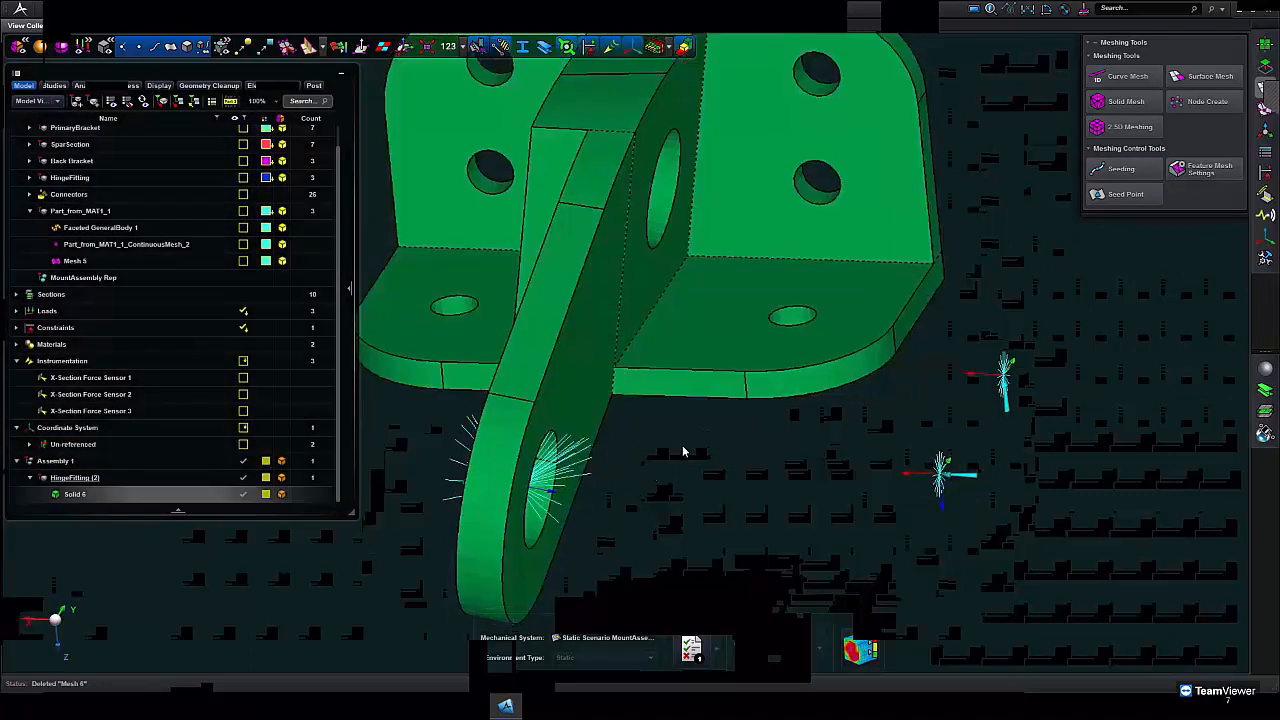
# - Remesh the whole bracket solid with 2.5D Meshing, using the automatic methods
pyautogui.click(843, 287)
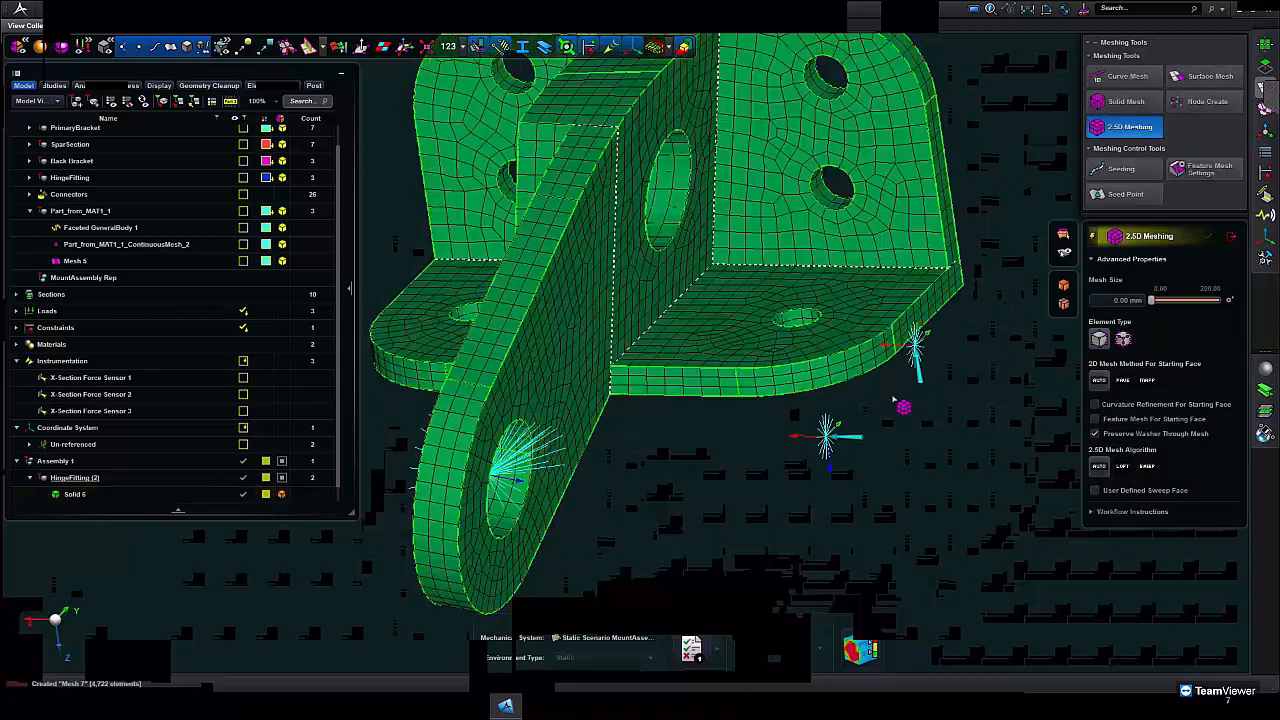
pyautogui.scroll(5, 911, 373)
pyautogui.scroll(-3, 905, 378)
pyautogui.scroll(-3, 907, 390)
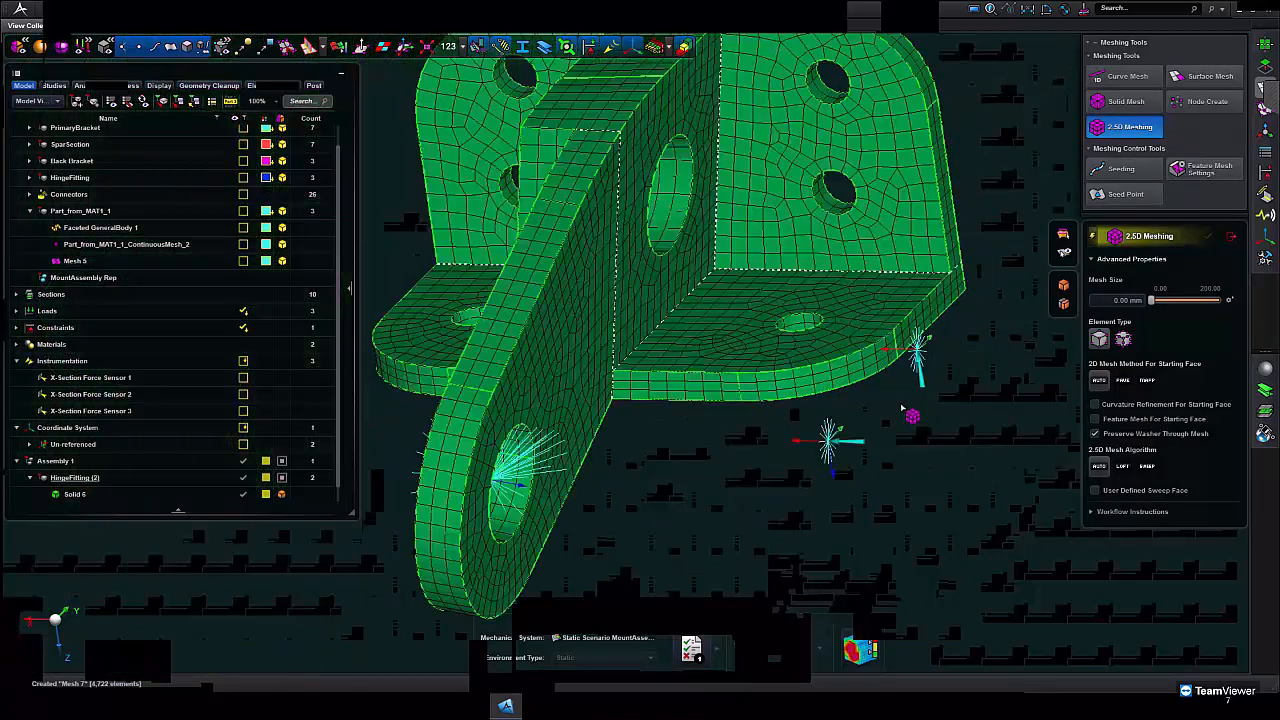
# - Undo the remeshing and the deletion of the bracket's previous hex mesh
pyautogui.click(209, 10)
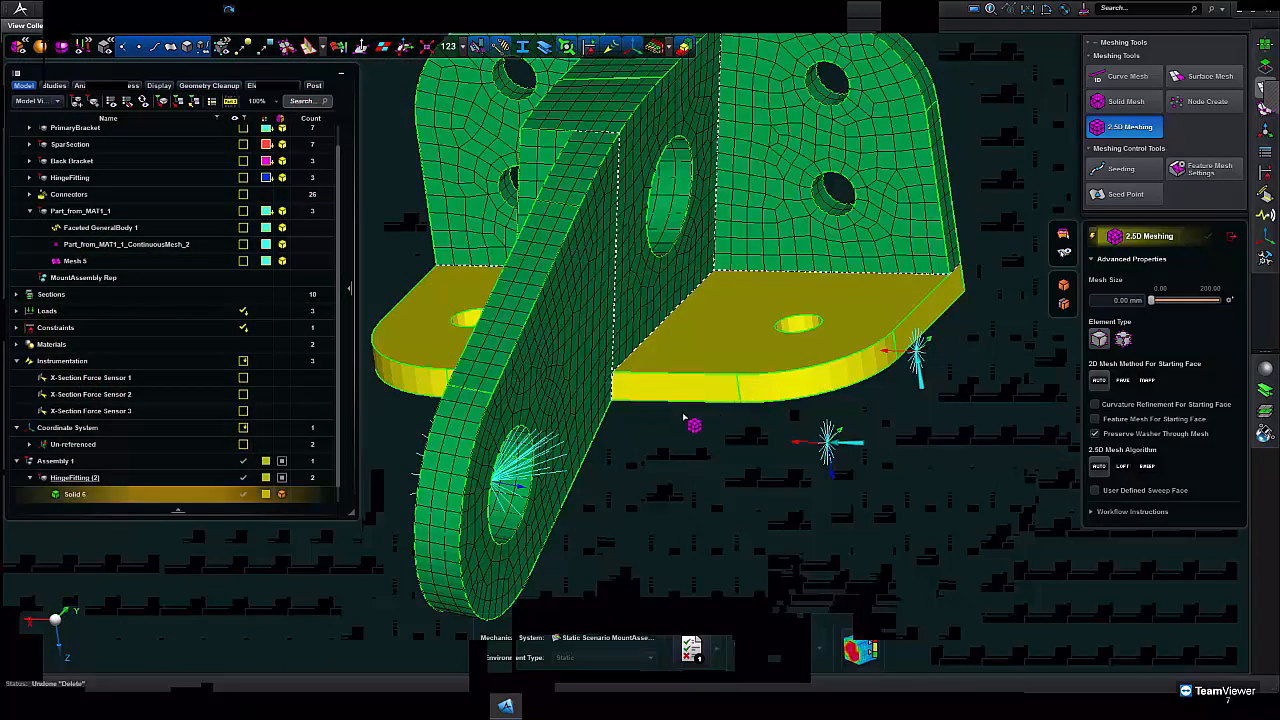
pyautogui.scroll(5, 643, 463)
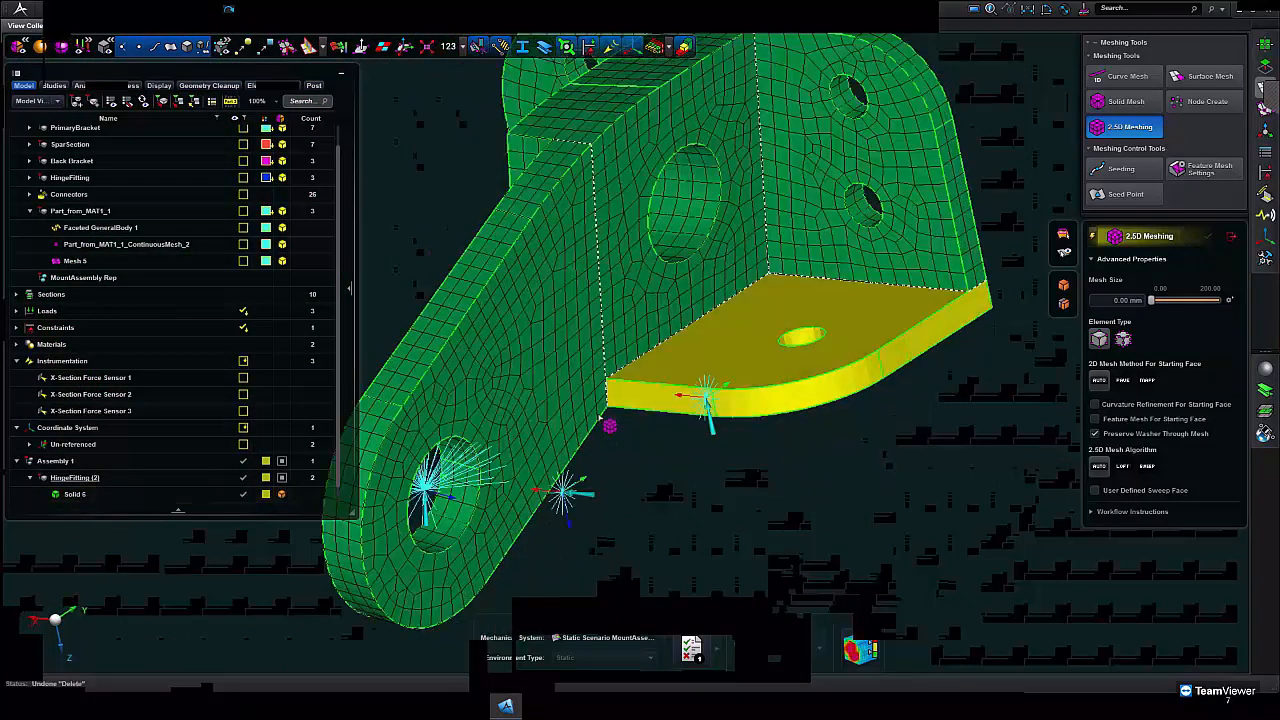
pyautogui.click(1136, 169)
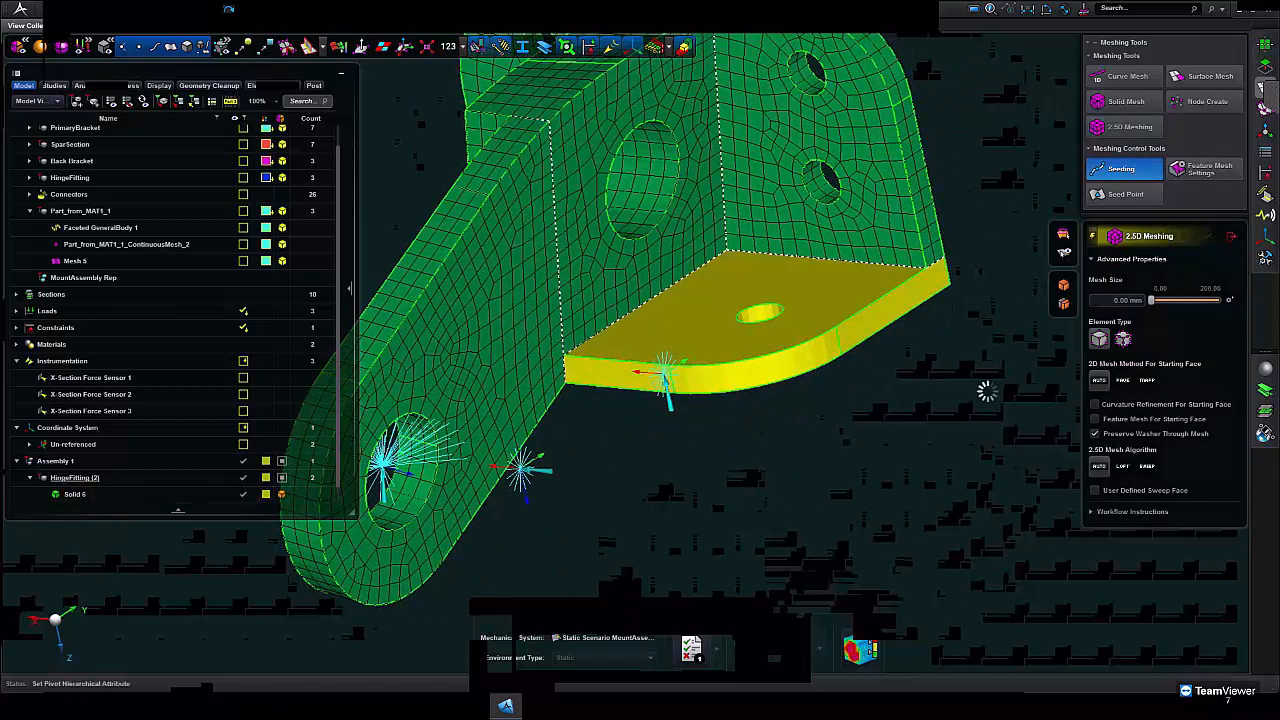
pyautogui.moveTo(853, 402); pyautogui.dragTo(849, 417, button='right')
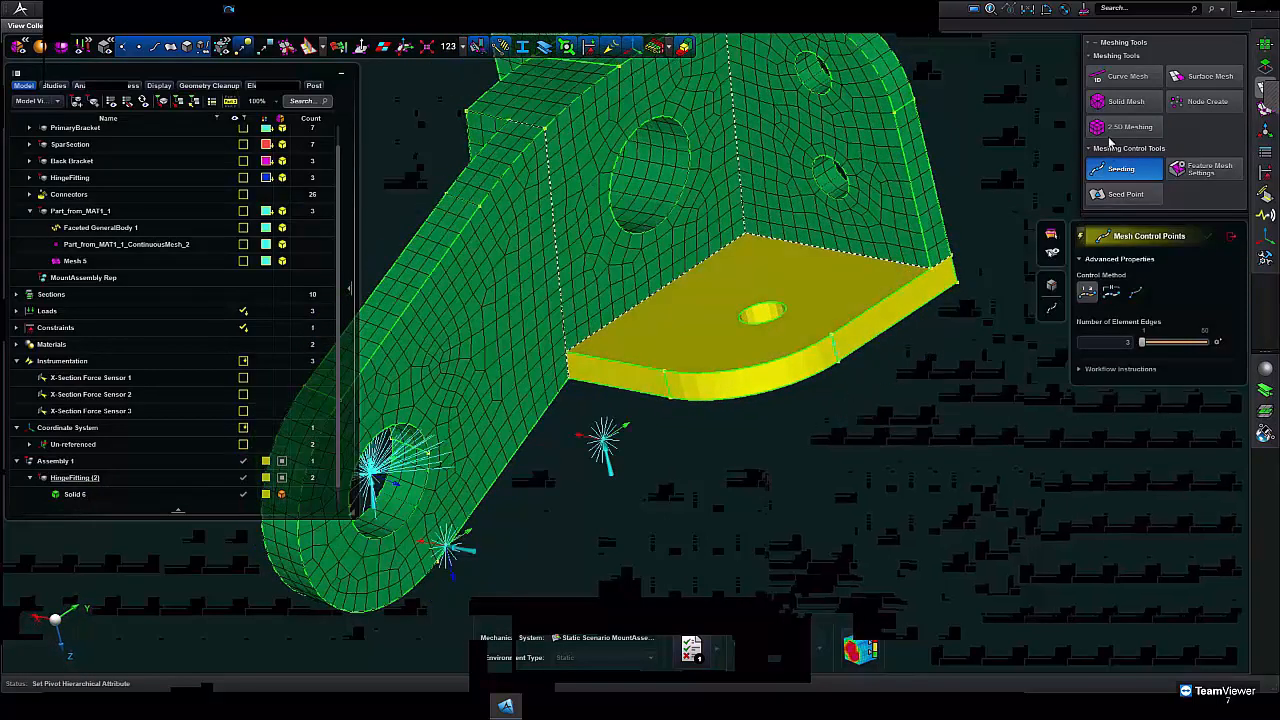
# - Try to diagnose the 2.5D meshability of the whole bracket solid
pyautogui.click(1104, 132)
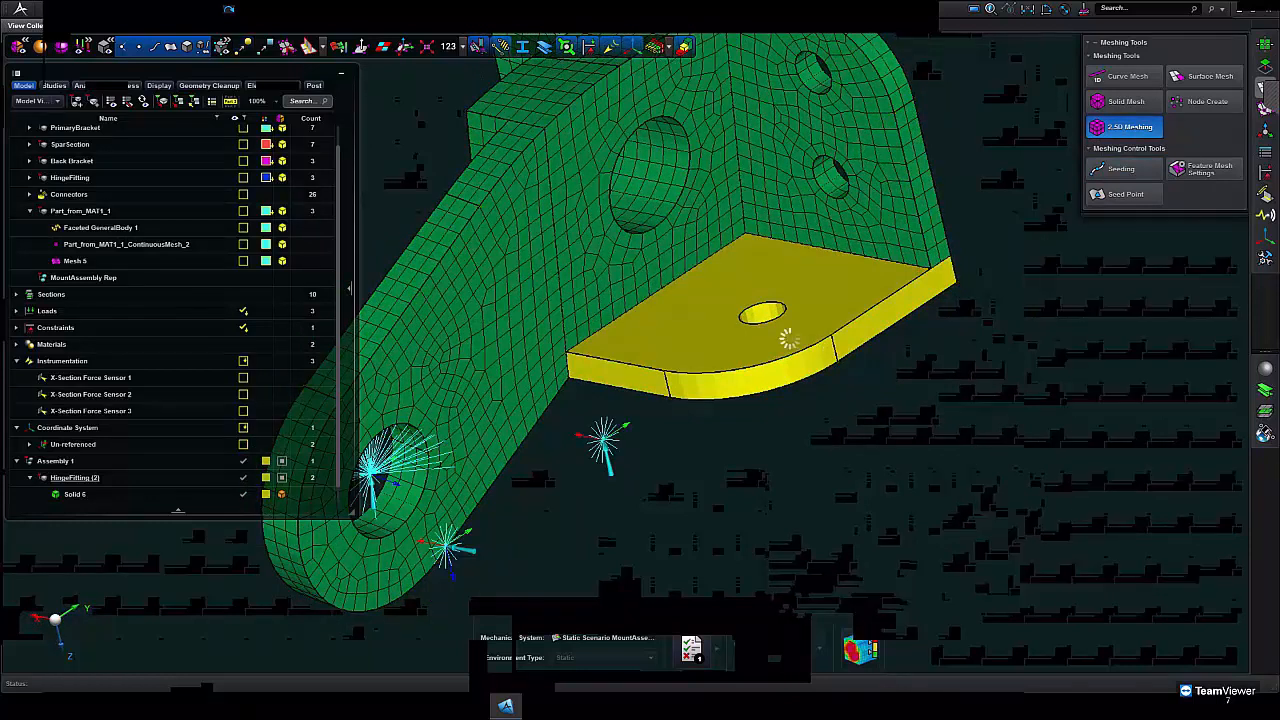
pyautogui.click(788, 339)
pyautogui.rightClick(790, 345)
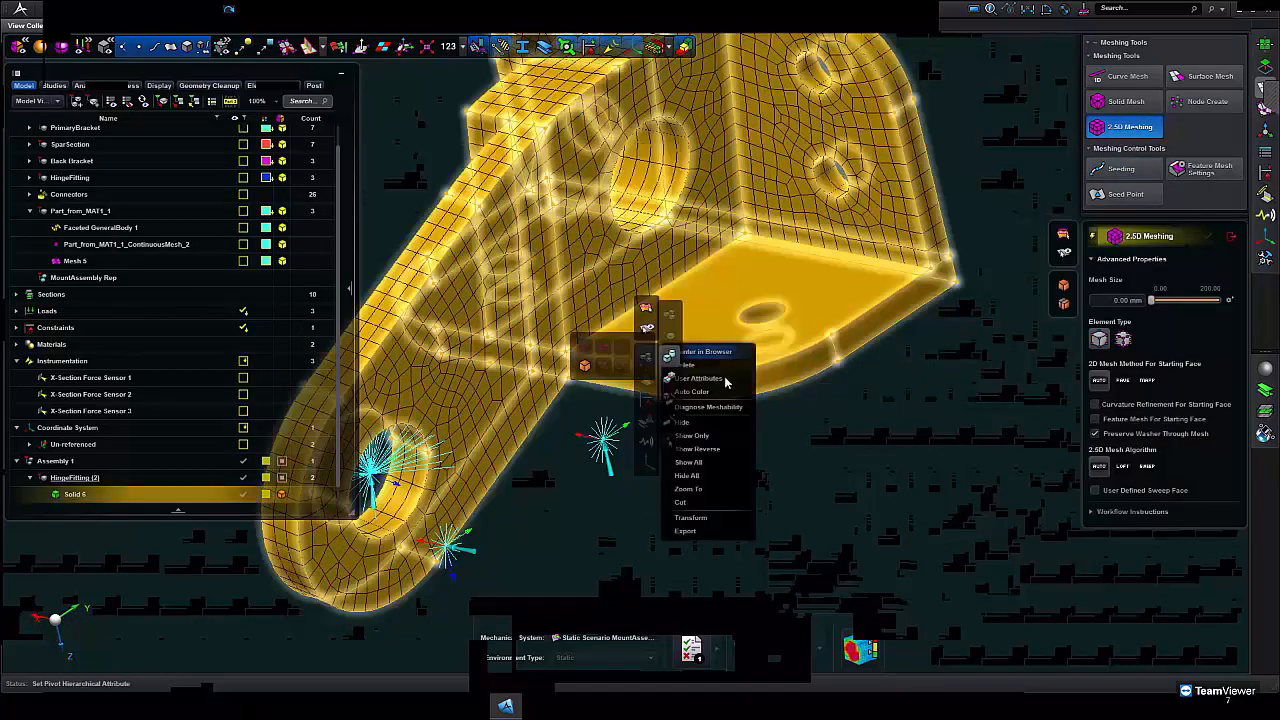
pyautogui.click(726, 408)
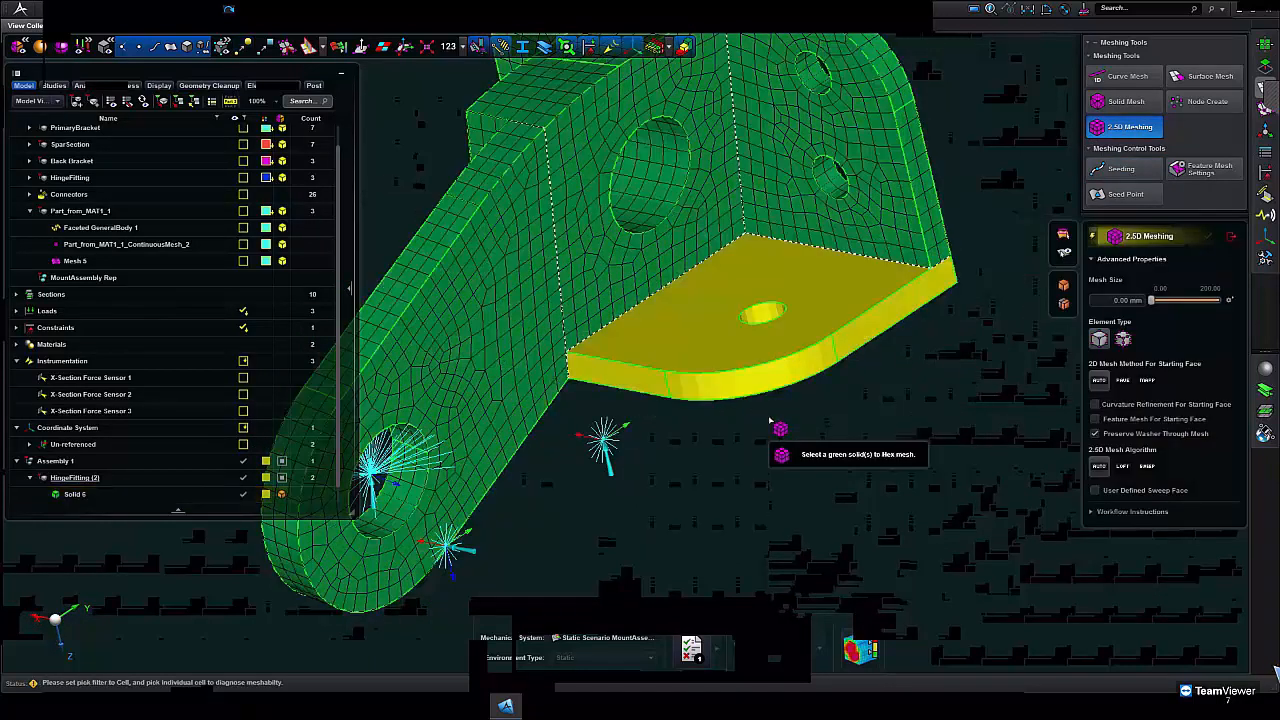
# - Restrict picking to cells and run Diagnose Meshability on the unmeshed lower flange cell, examining the edge marked in the diagnosis
pyautogui.click(768, 382)
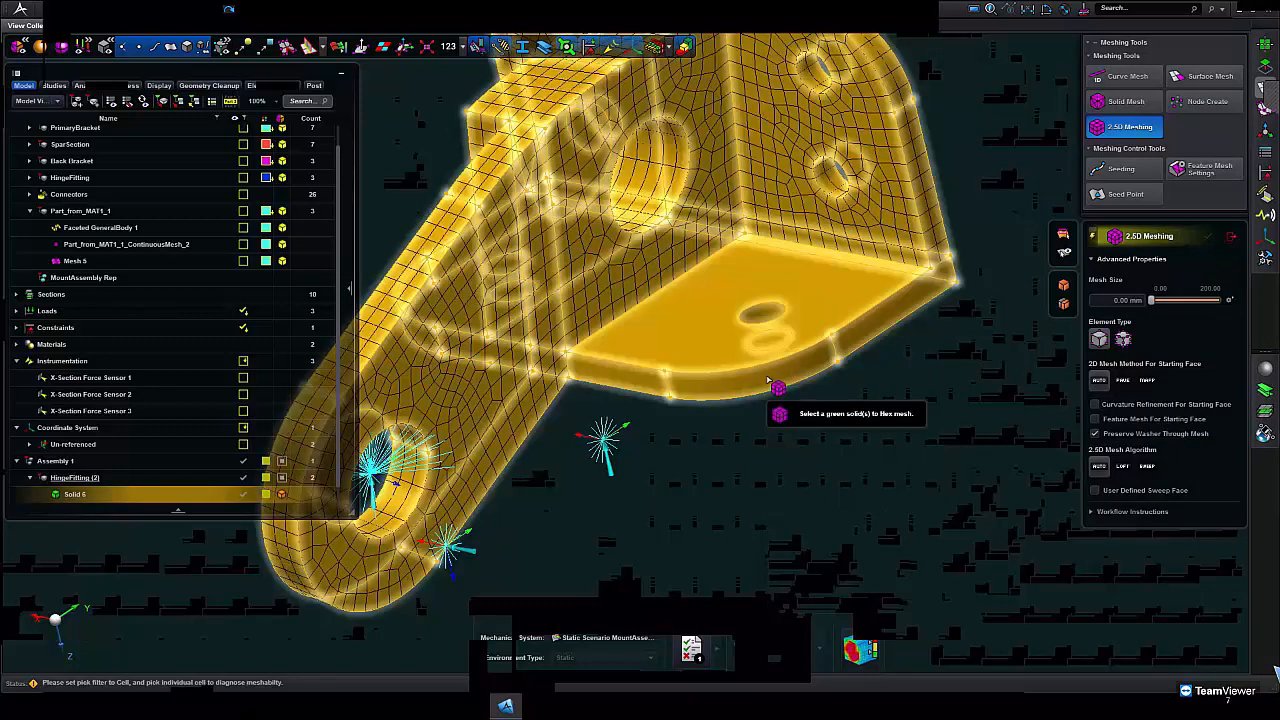
pyautogui.rightClick(768, 382)
pyautogui.click(691, 450)
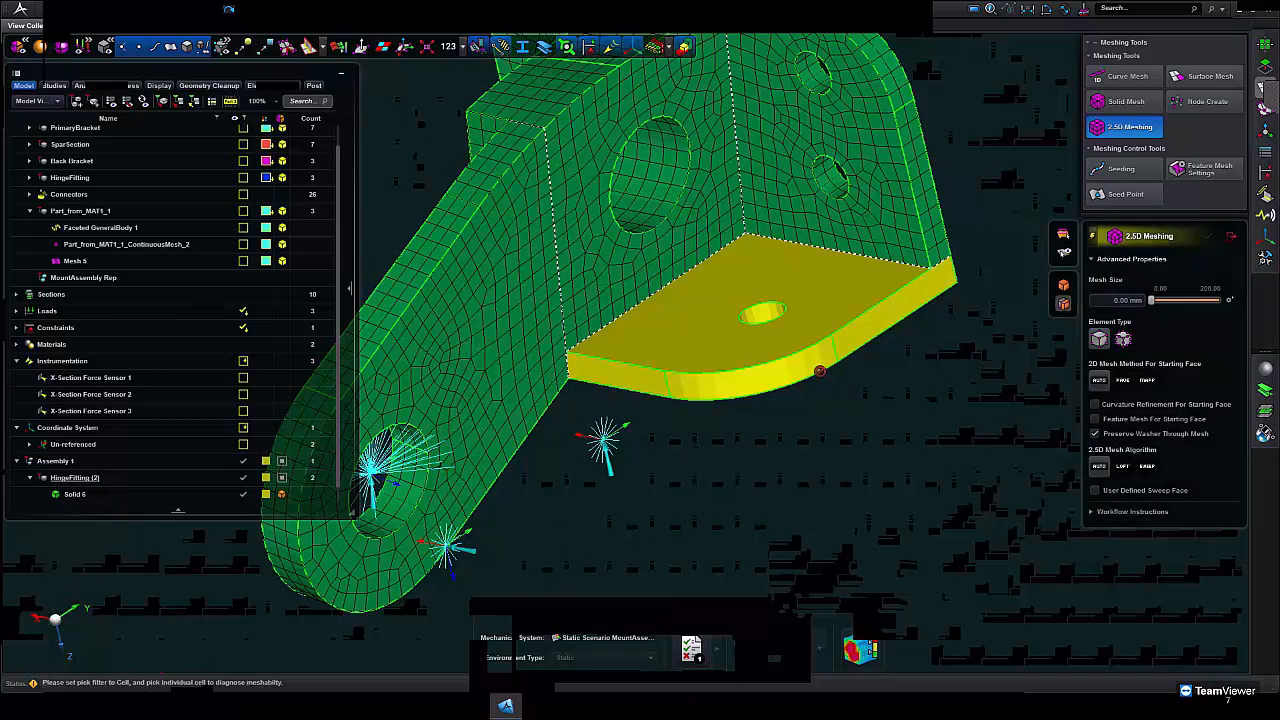
pyautogui.rightClick(810, 366)
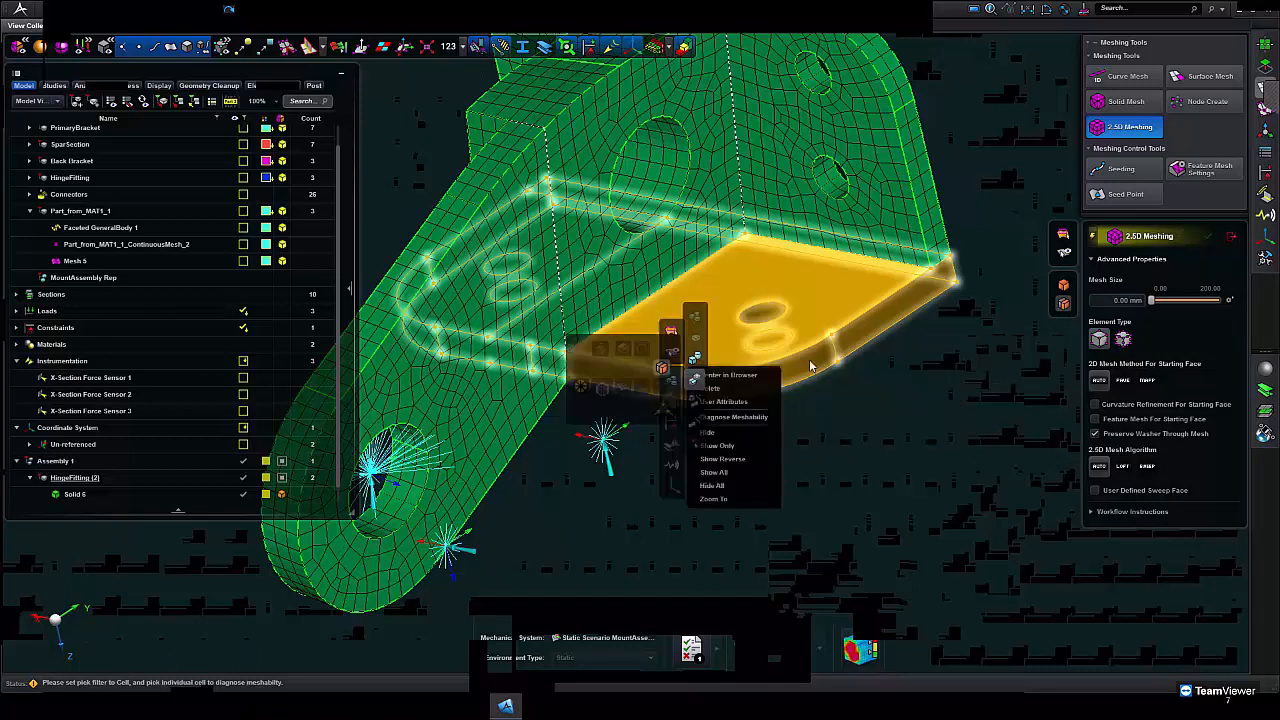
pyautogui.click(740, 417)
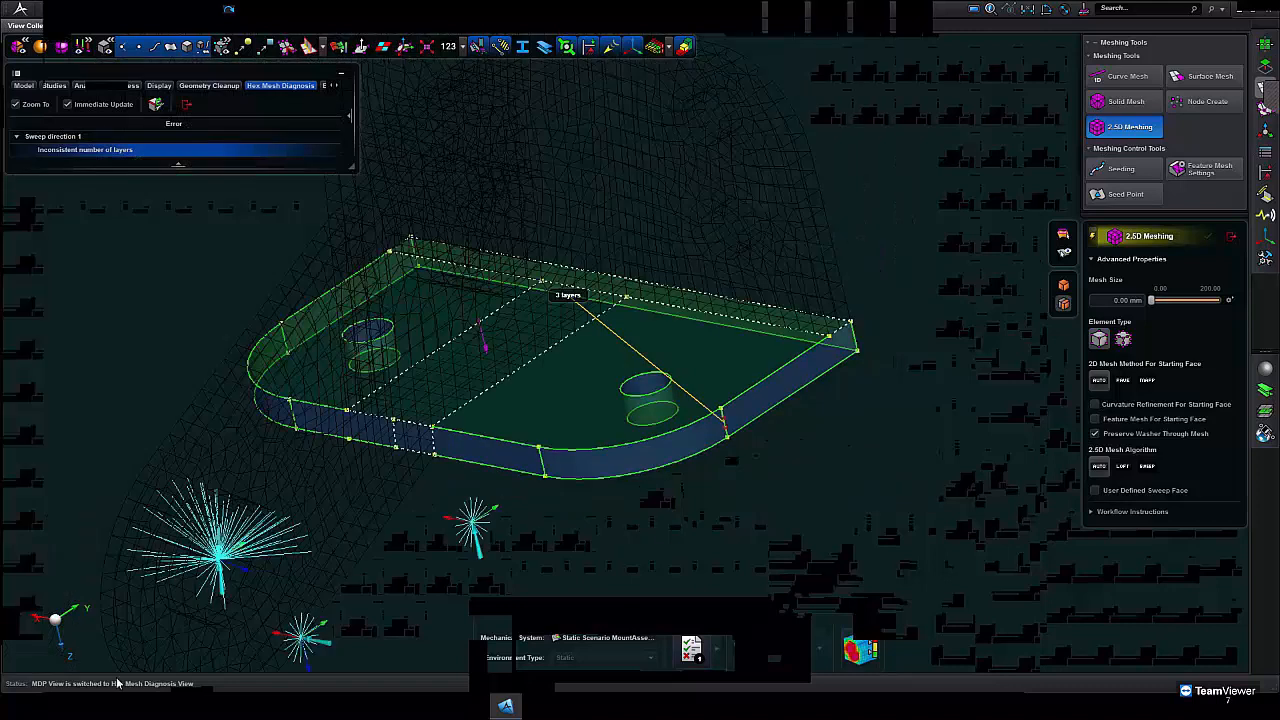
pyautogui.moveTo(49, 150)
pyautogui.moveTo(676, 510); pyautogui.dragTo(862, 392, button='middle')
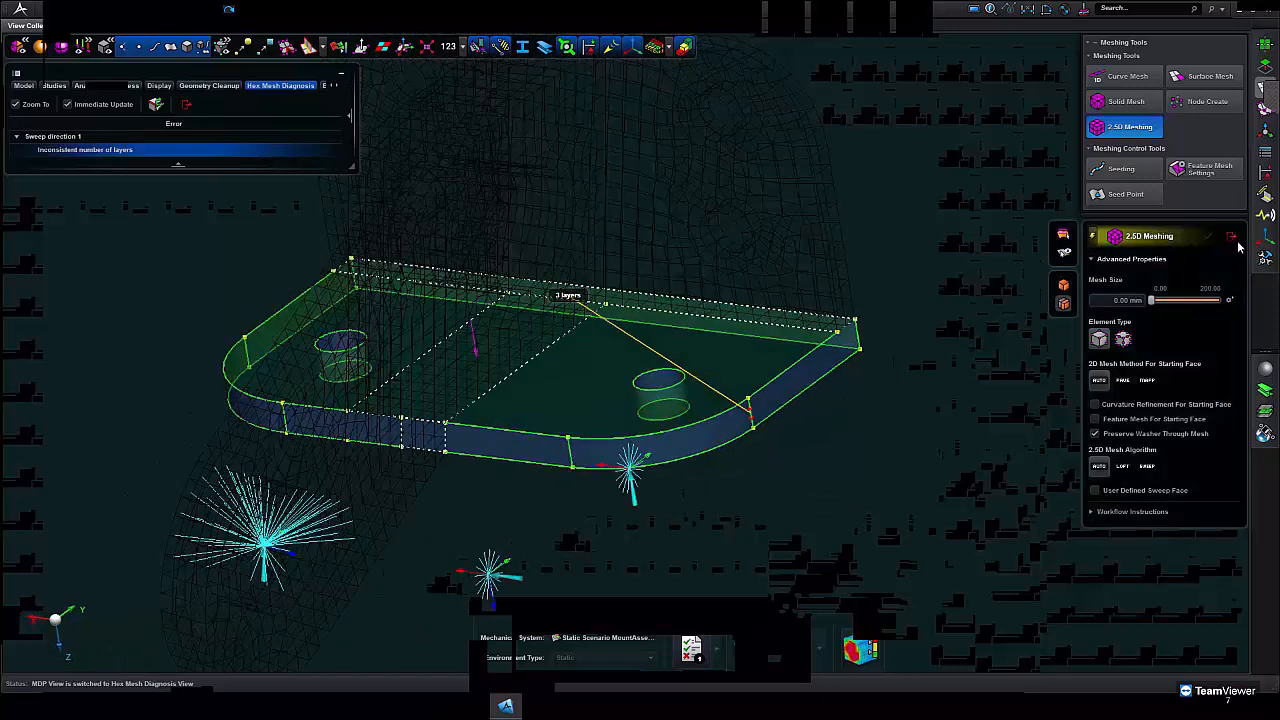
# - Try to seed the lower flange's thickness edge beside the web with 3 element edges
pyautogui.click(1232, 238)
pyautogui.moveTo(1262, 100)
pyautogui.click(1122, 169)
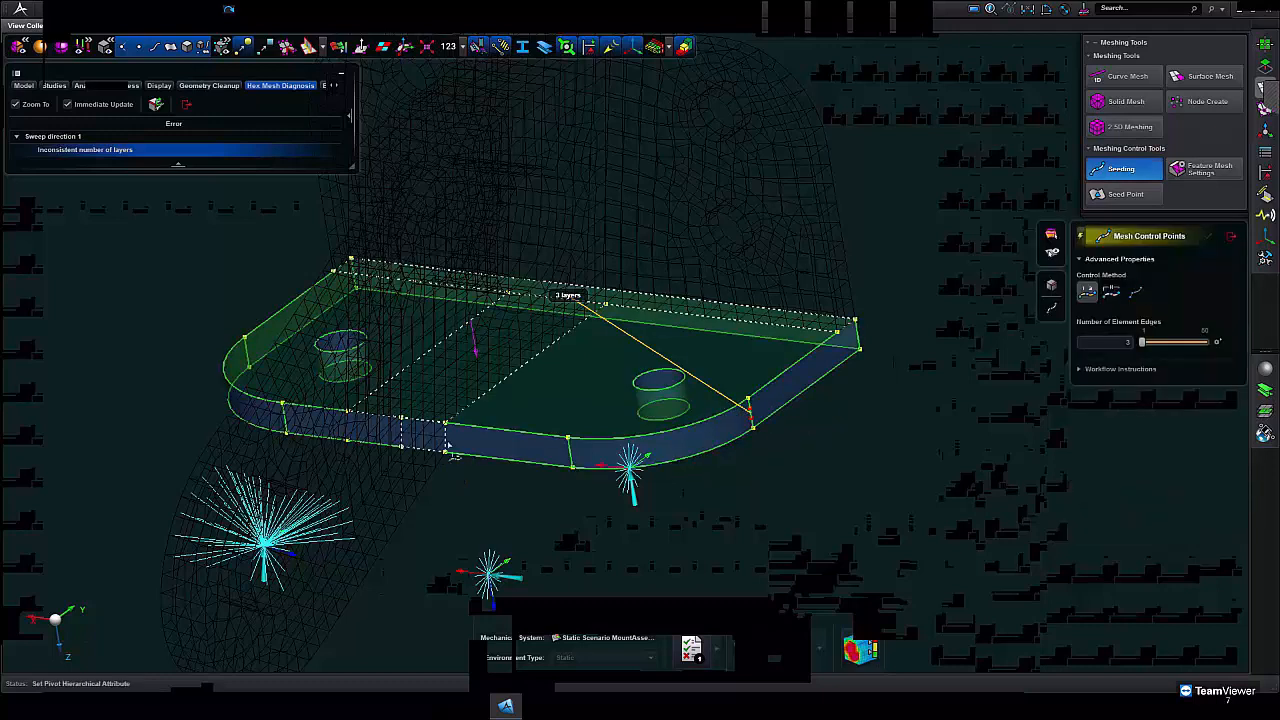
pyautogui.scroll(3, 450, 465)
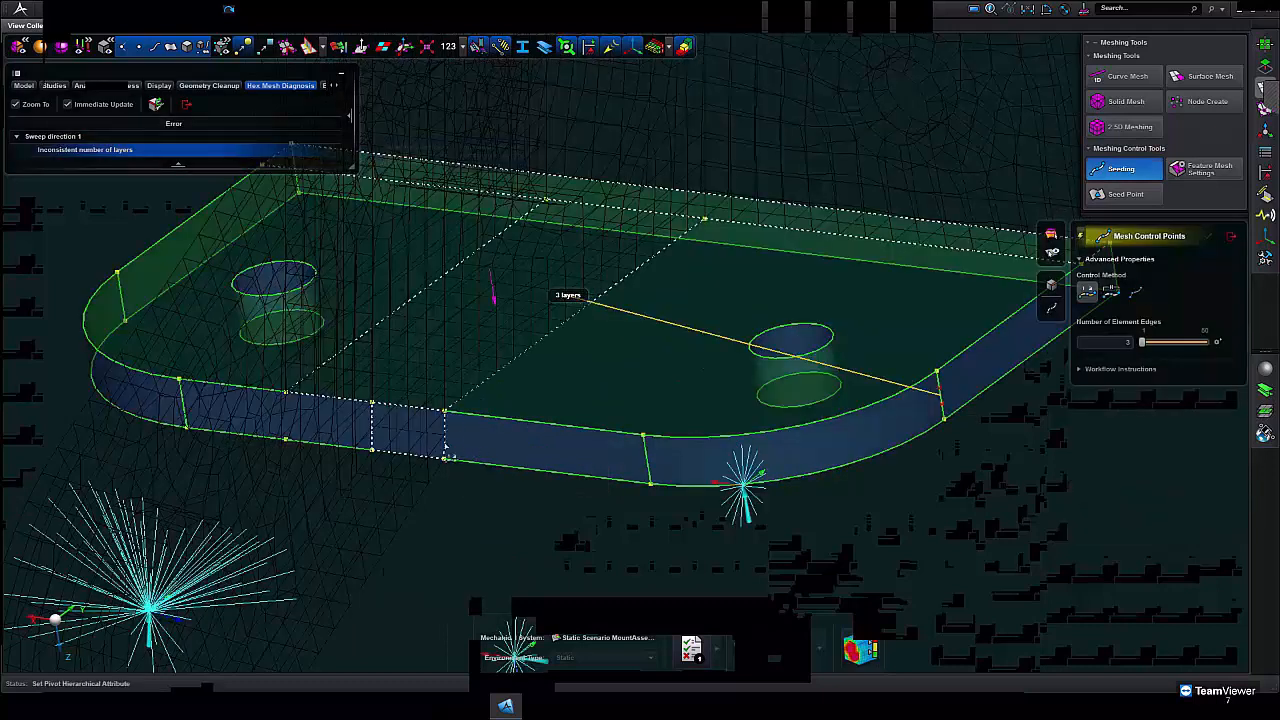
pyautogui.click(445, 440)
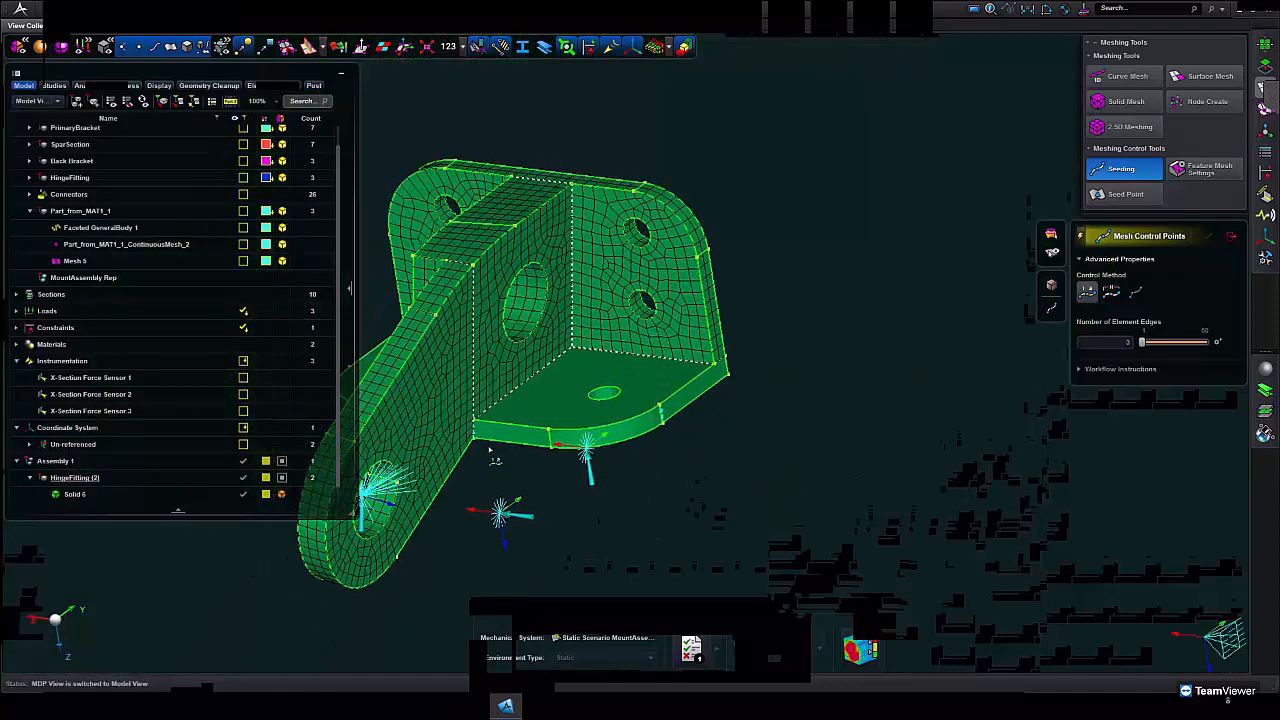
# - Hex mesh the bracket solid, including its lower flange, with 2.5D Meshing using the automatic methods
pyautogui.click(1097, 127)
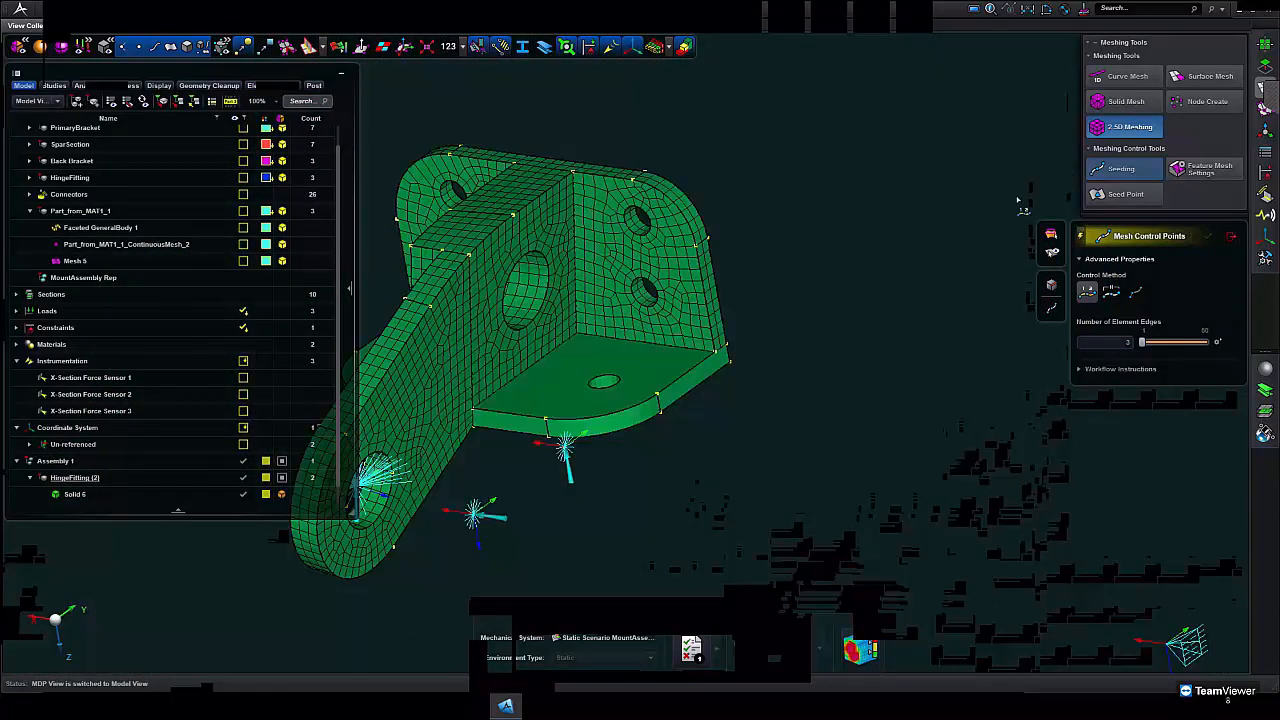
pyautogui.click(637, 398)
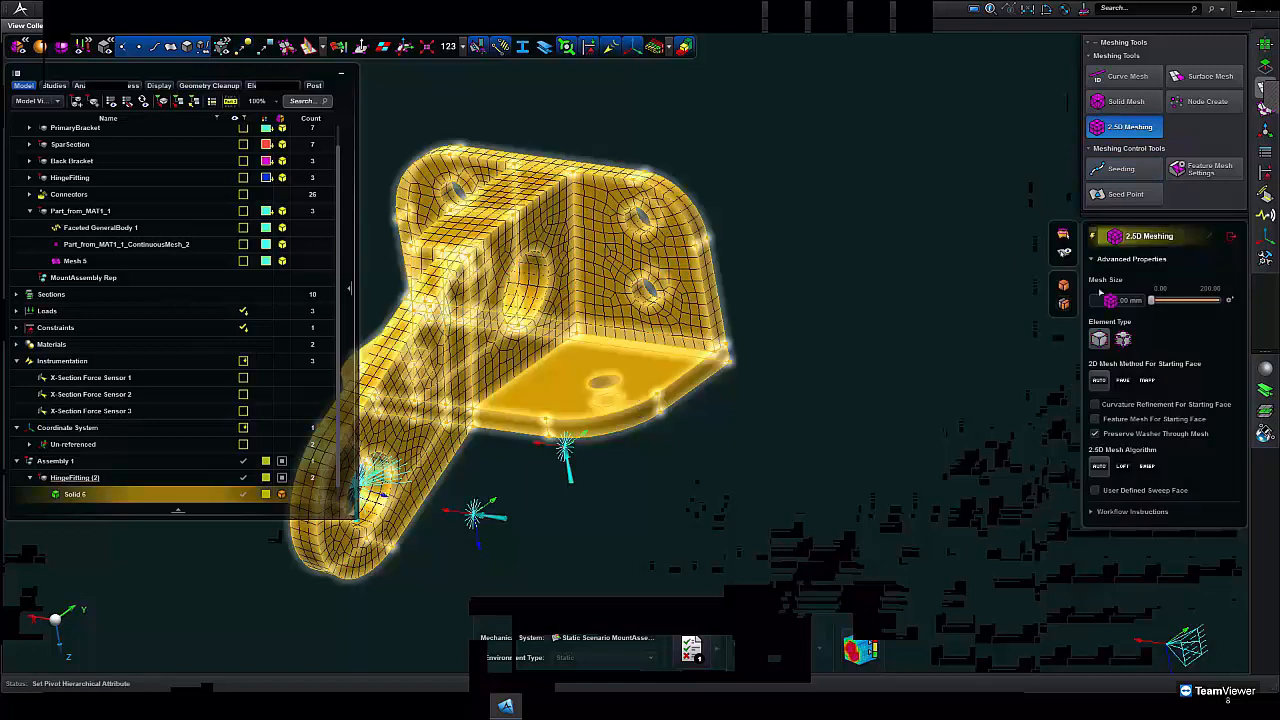
pyautogui.click(651, 389)
pyautogui.moveTo(733, 412); pyautogui.dragTo(729, 429, button='middle')
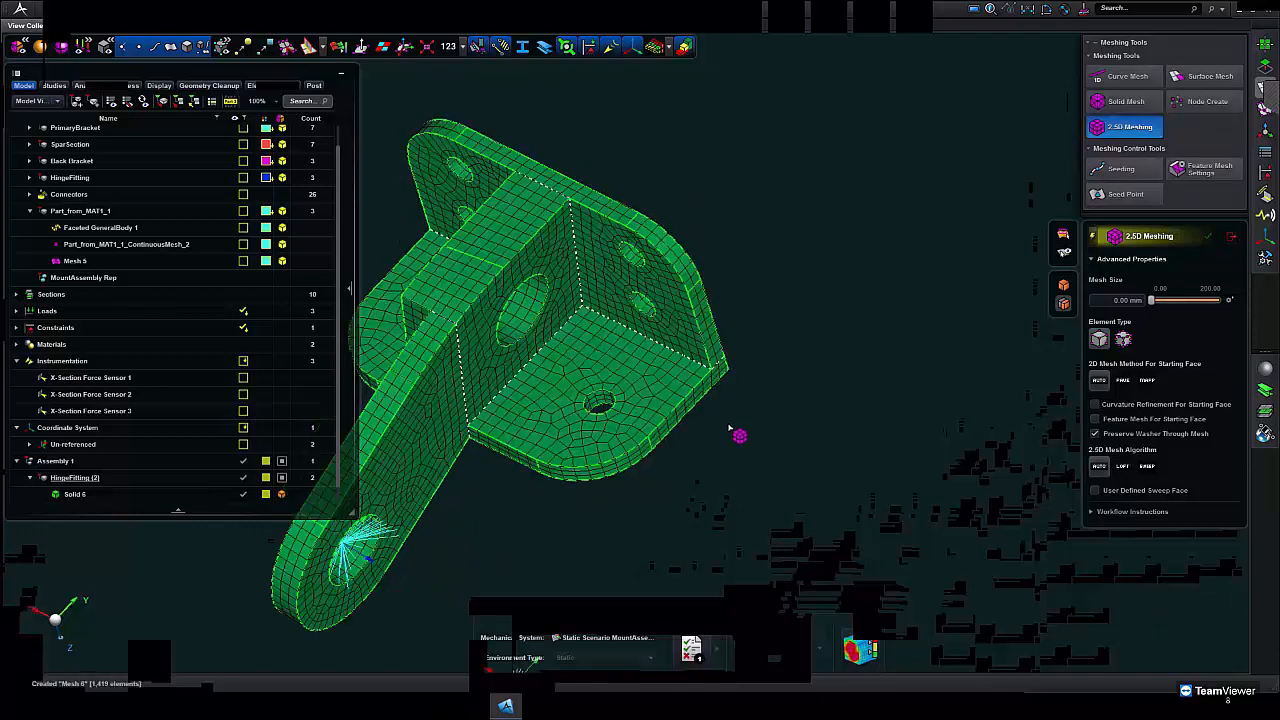
# - Add uniform seeds around the rim of the bolt hole in the lower flange
pyautogui.click(1131, 172)
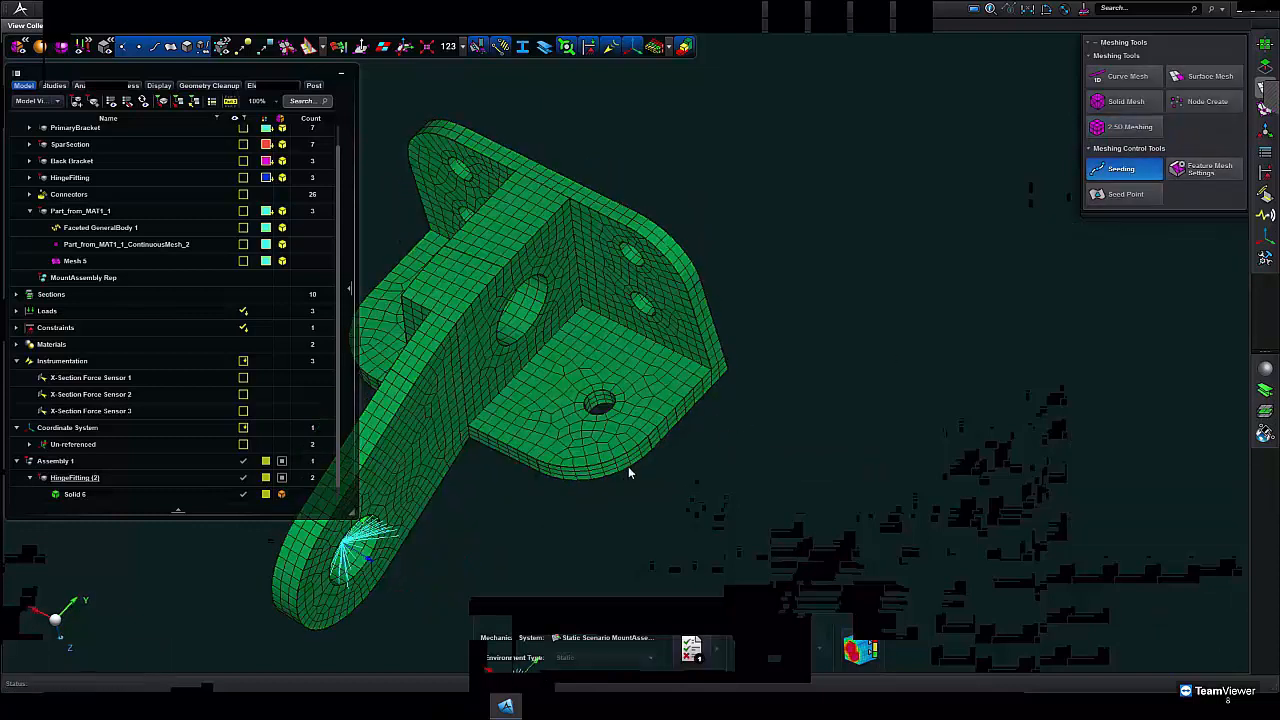
pyautogui.scroll(5, 606, 410)
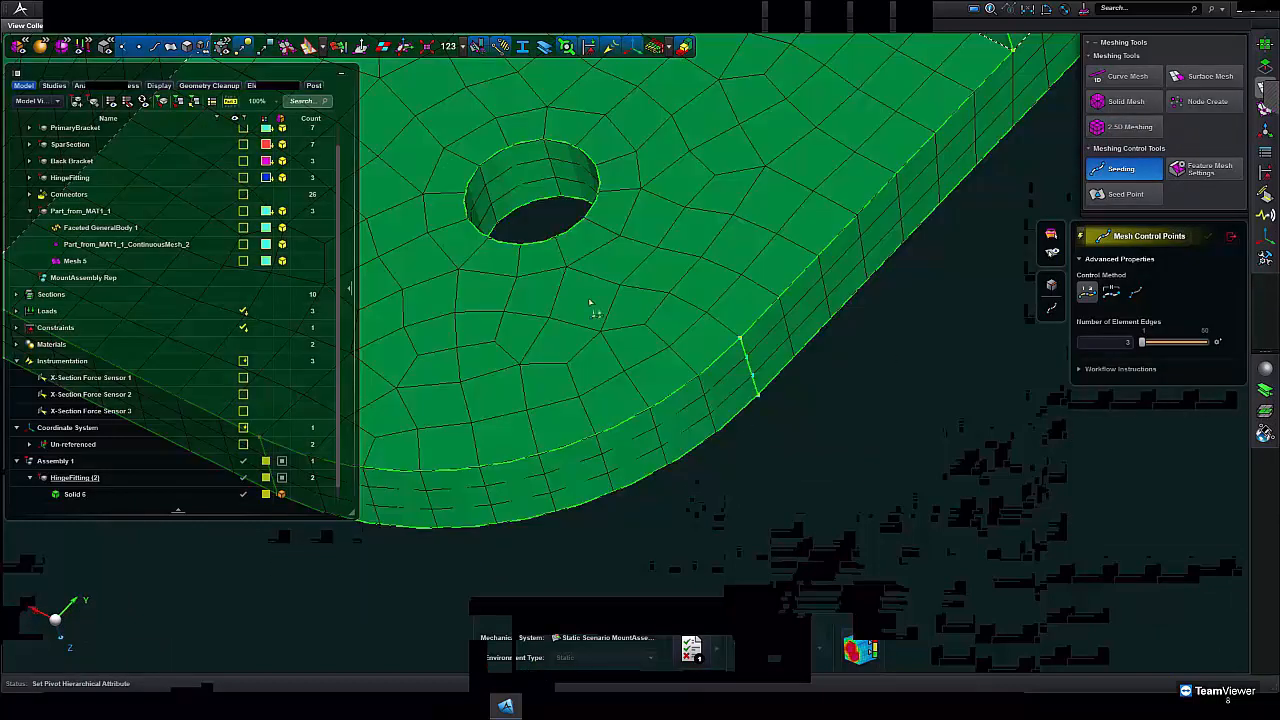
pyautogui.moveTo(590, 305); pyautogui.dragTo(660, 378, button='middle')
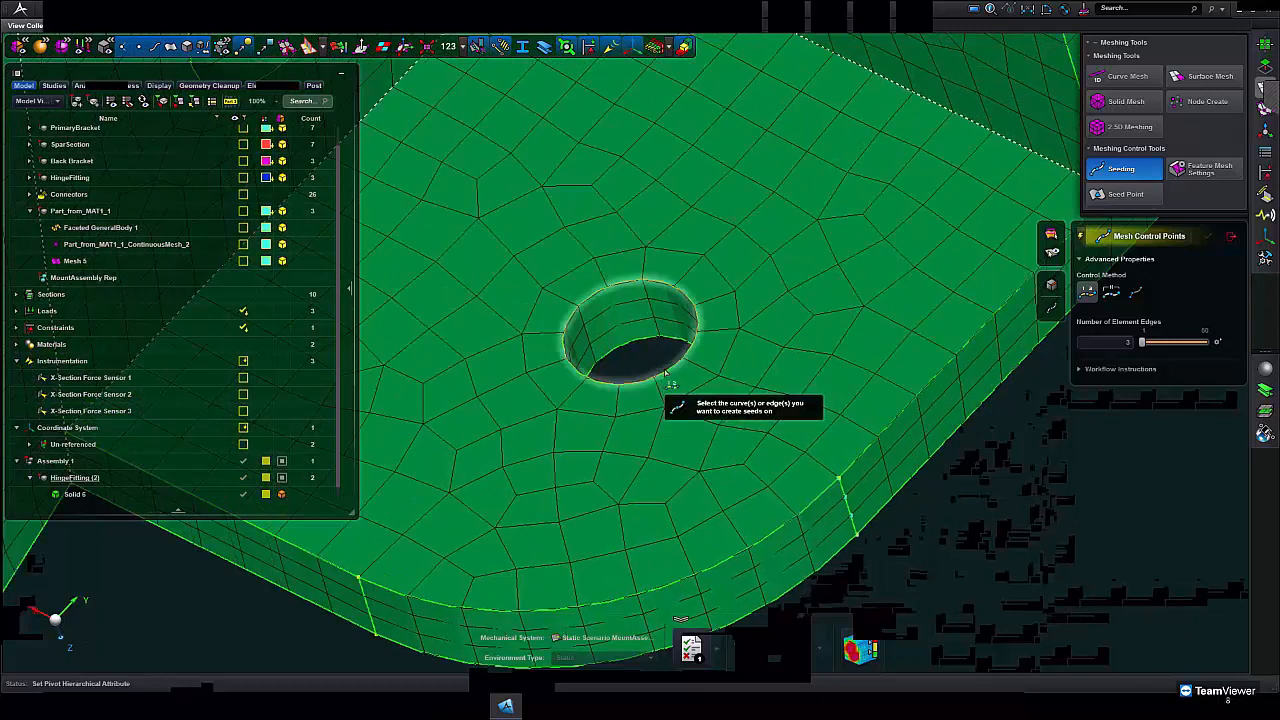
pyautogui.click(665, 374)
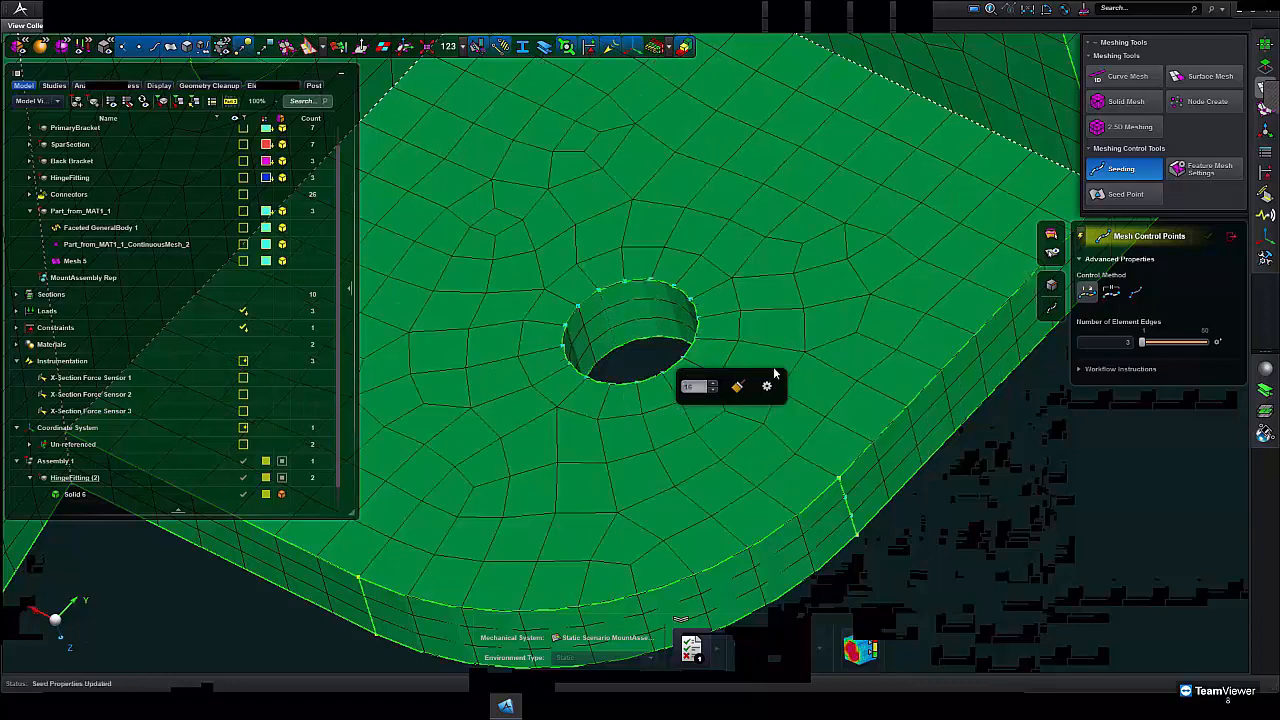
pyautogui.scroll(-5, 957, 465)
pyautogui.moveTo(957, 465); pyautogui.dragTo(907, 188, button='middle')
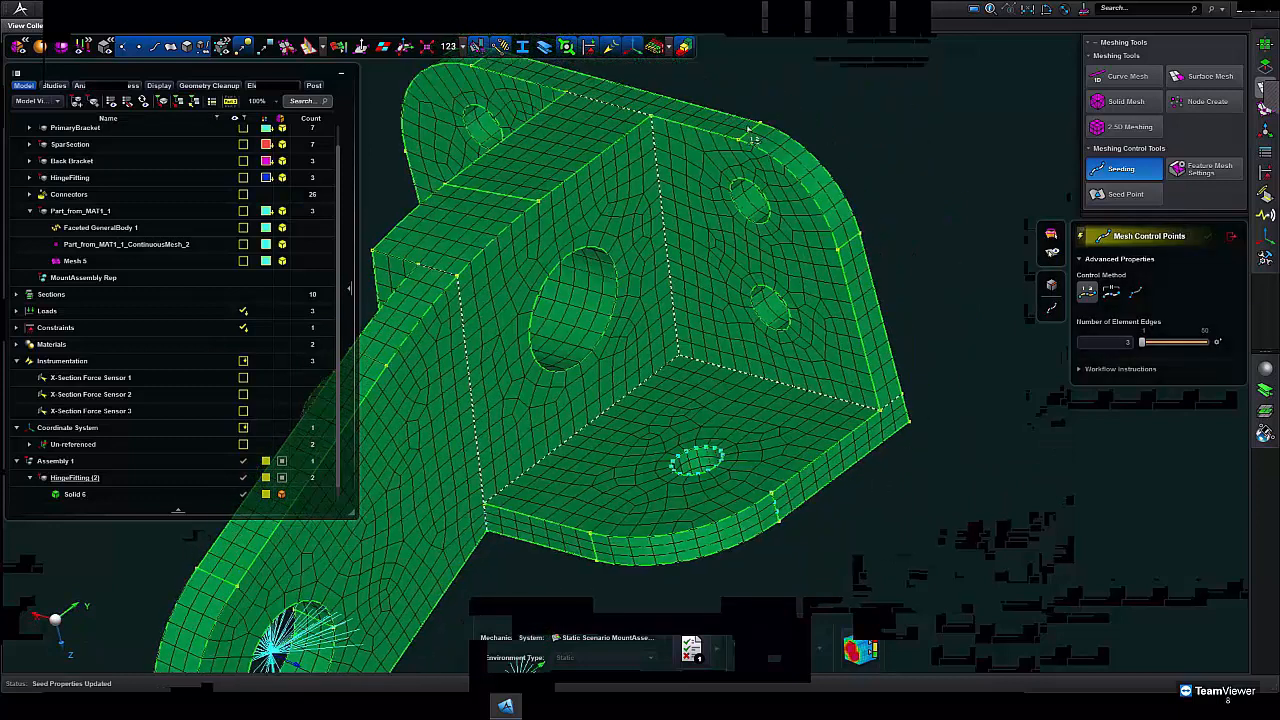
# - Seed the upright plate's thickness edges at its upper rounded corner and at its lower flange junction with 3 element edges each
pyautogui.click(1114, 340)
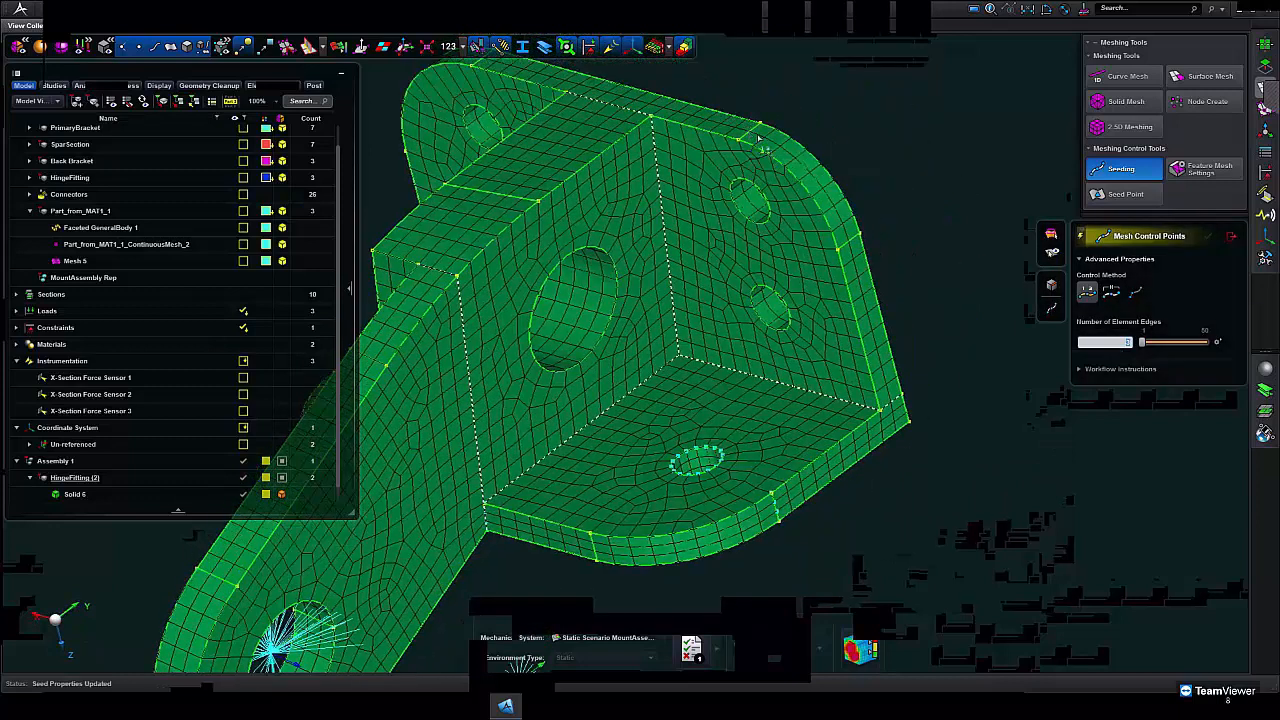
pyautogui.click(757, 128)
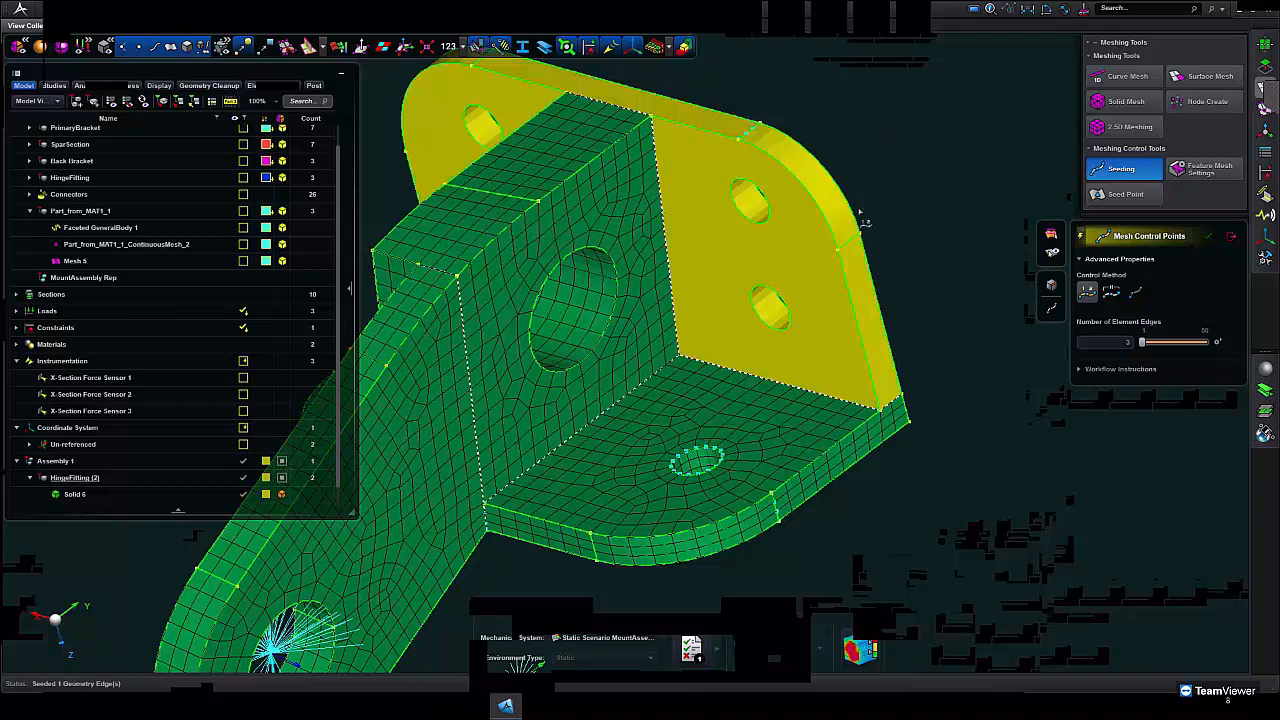
pyautogui.click(895, 410)
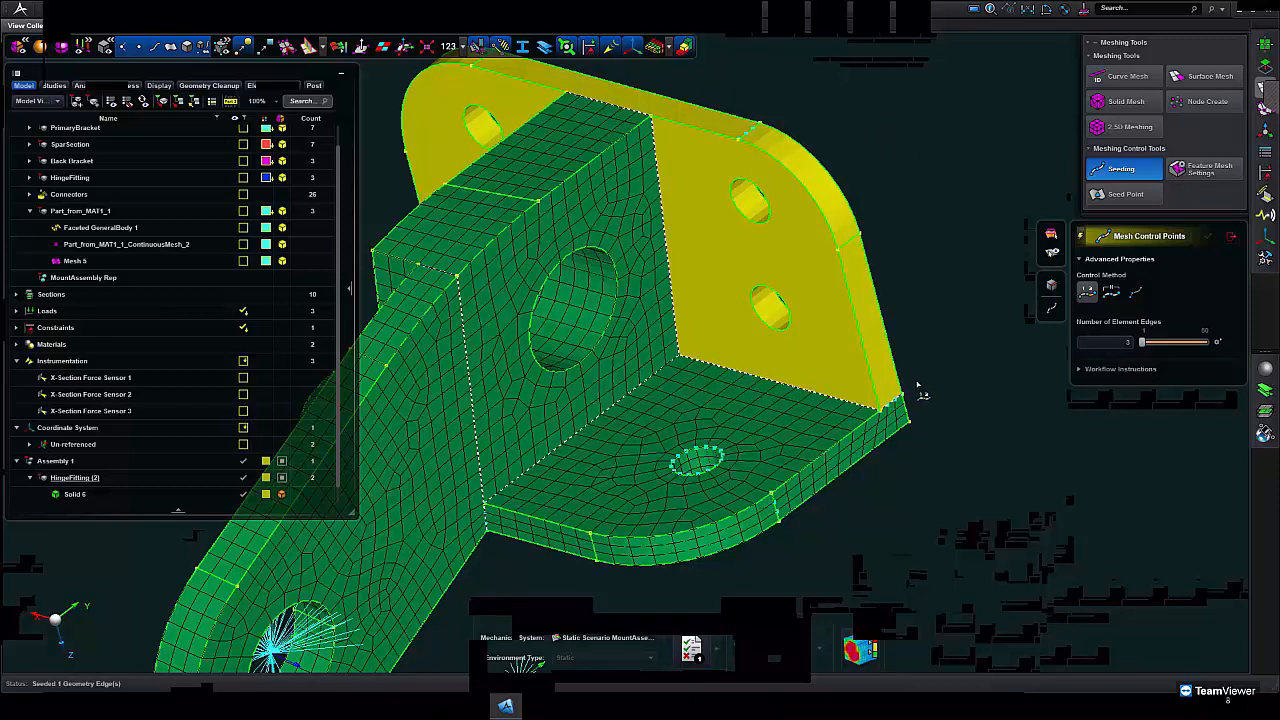
pyautogui.moveTo(890, 266); pyautogui.dragTo(932, 335, button='middle')
pyautogui.moveTo(513, 399); pyautogui.dragTo(741, 366, button='middle')
pyautogui.scroll(5, 493, 368)
pyautogui.click(470, 403)
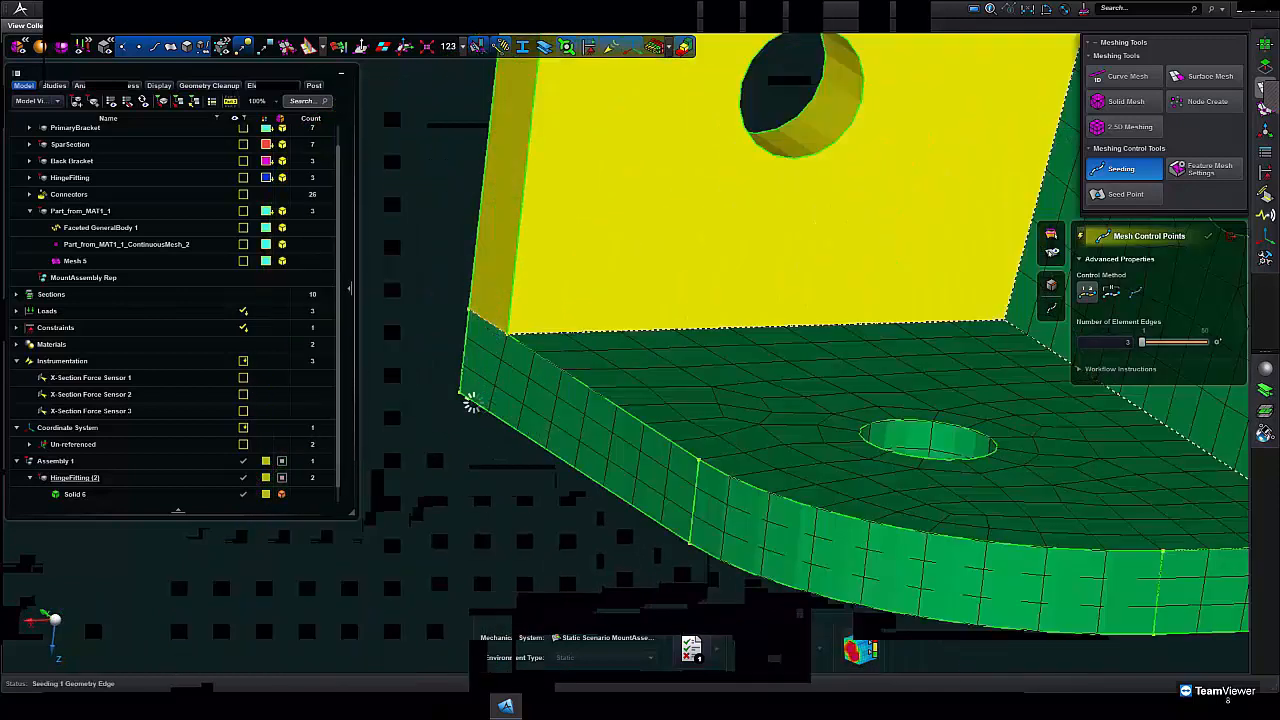
# - Remesh the seeded bracket solid with 2.5D Meshing, keeping the automatic mesh methods
pyautogui.scroll(-5, 489, 400)
pyautogui.moveTo(490, 412); pyautogui.dragTo(876, 234, button='middle')
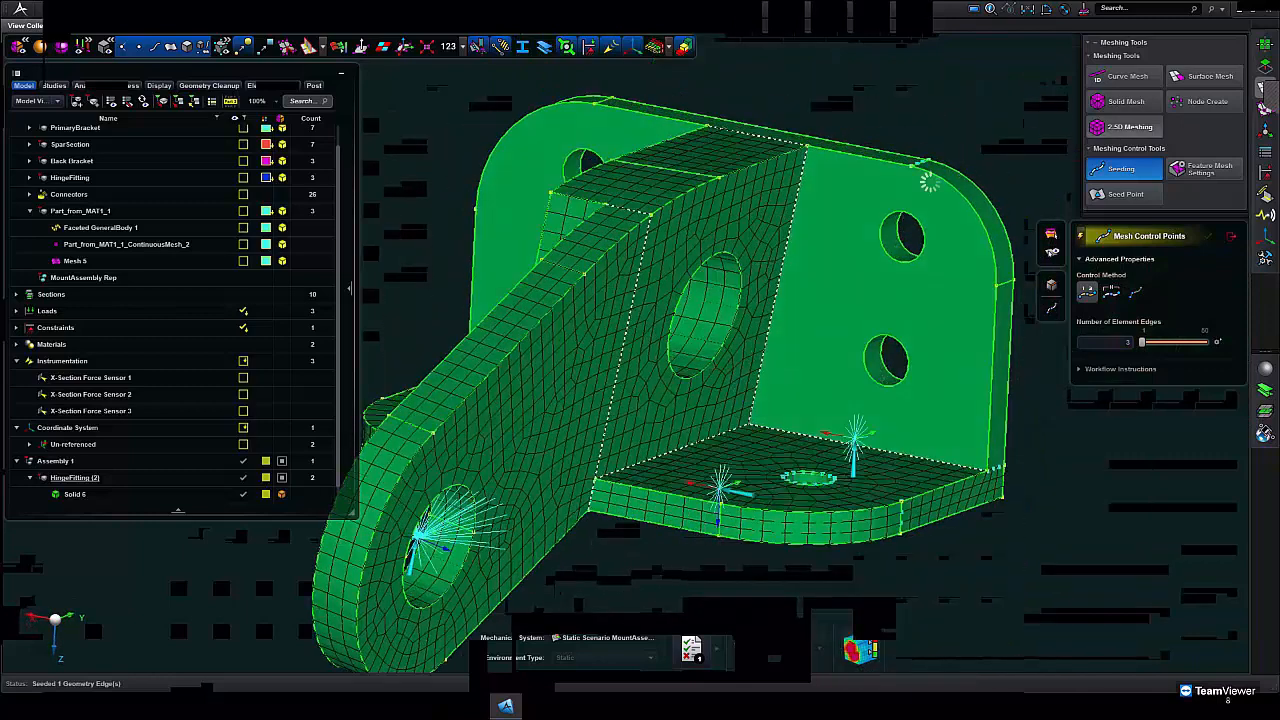
pyautogui.click(842, 215)
pyautogui.click(866, 287)
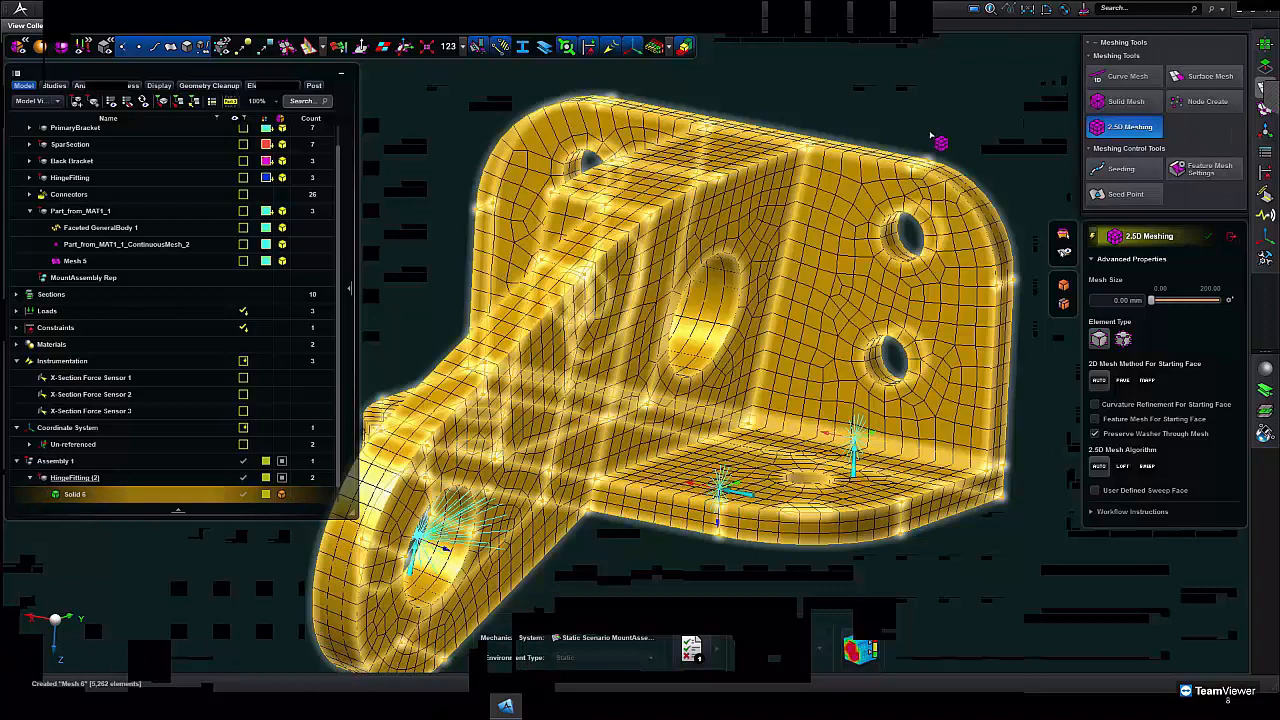
pyautogui.scroll(-5, 832, 281)
pyautogui.moveTo(832, 281); pyautogui.dragTo(580, 385, button='middle')
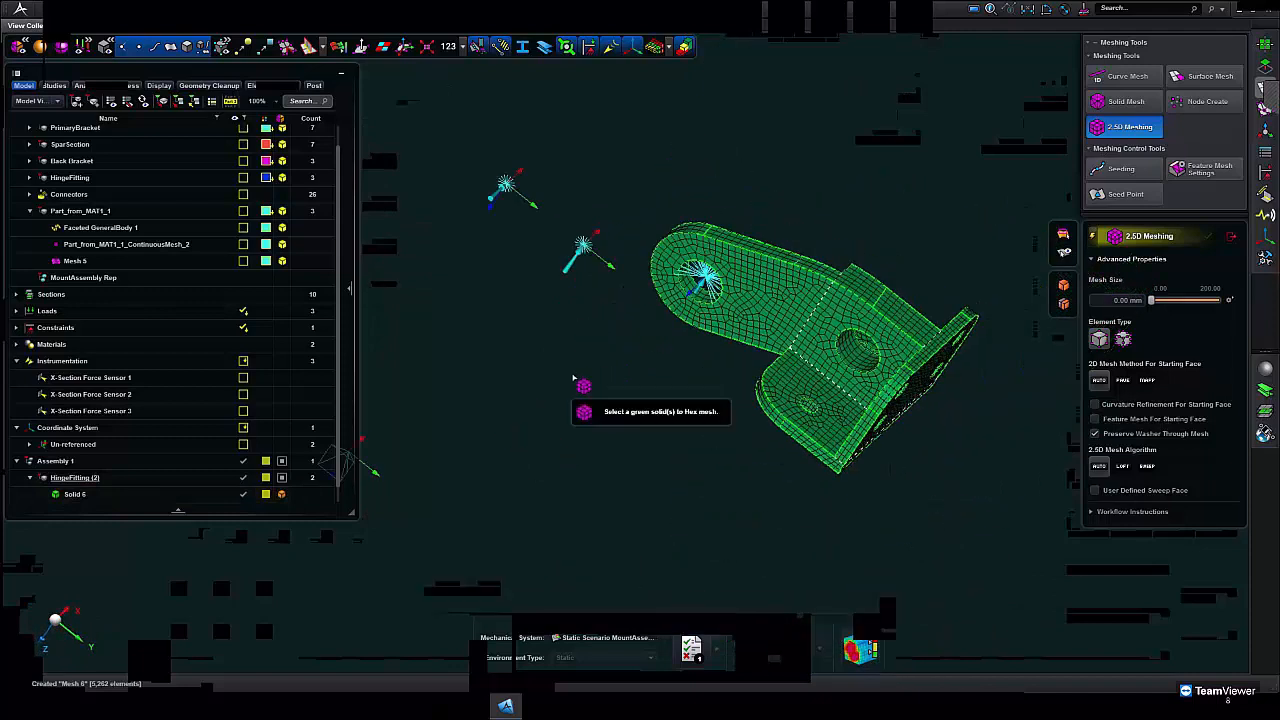
# - Leave 2.5D meshing and show all parts of the mount assembly model
pyautogui.click(1231, 241)
pyautogui.click(175, 326)
pyautogui.rightClick(396, 363)
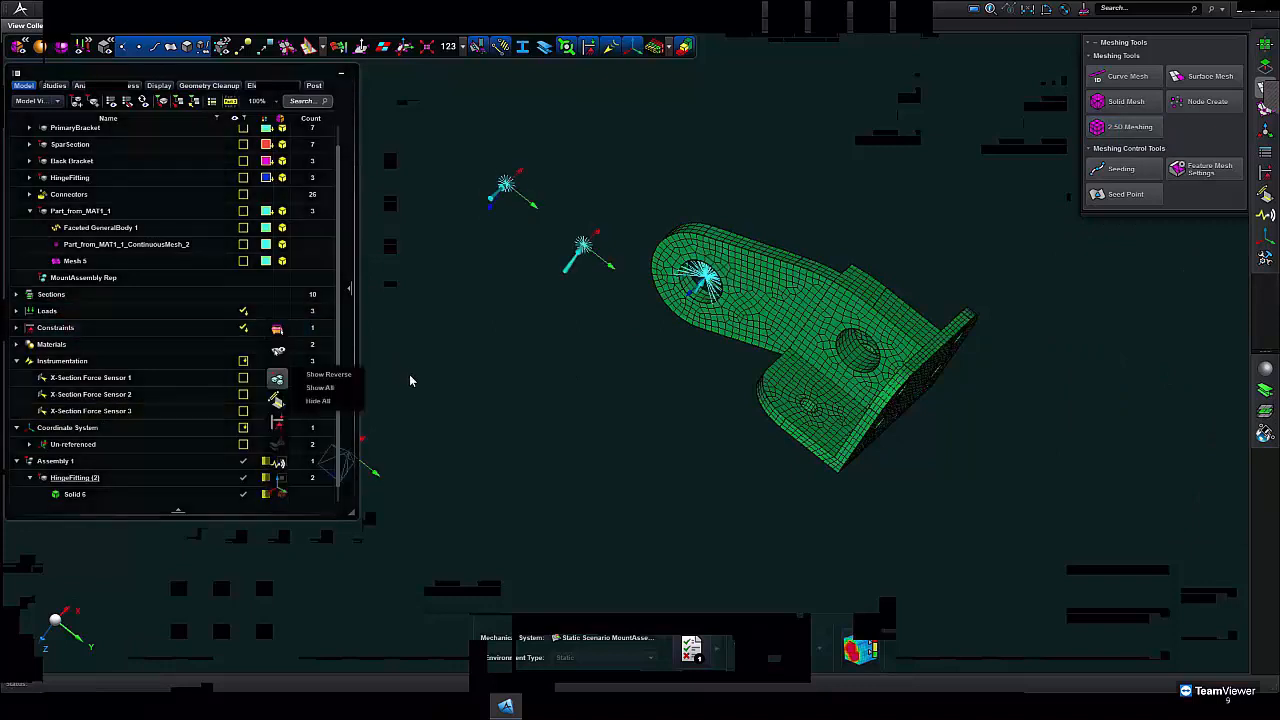
pyautogui.click(322, 387)
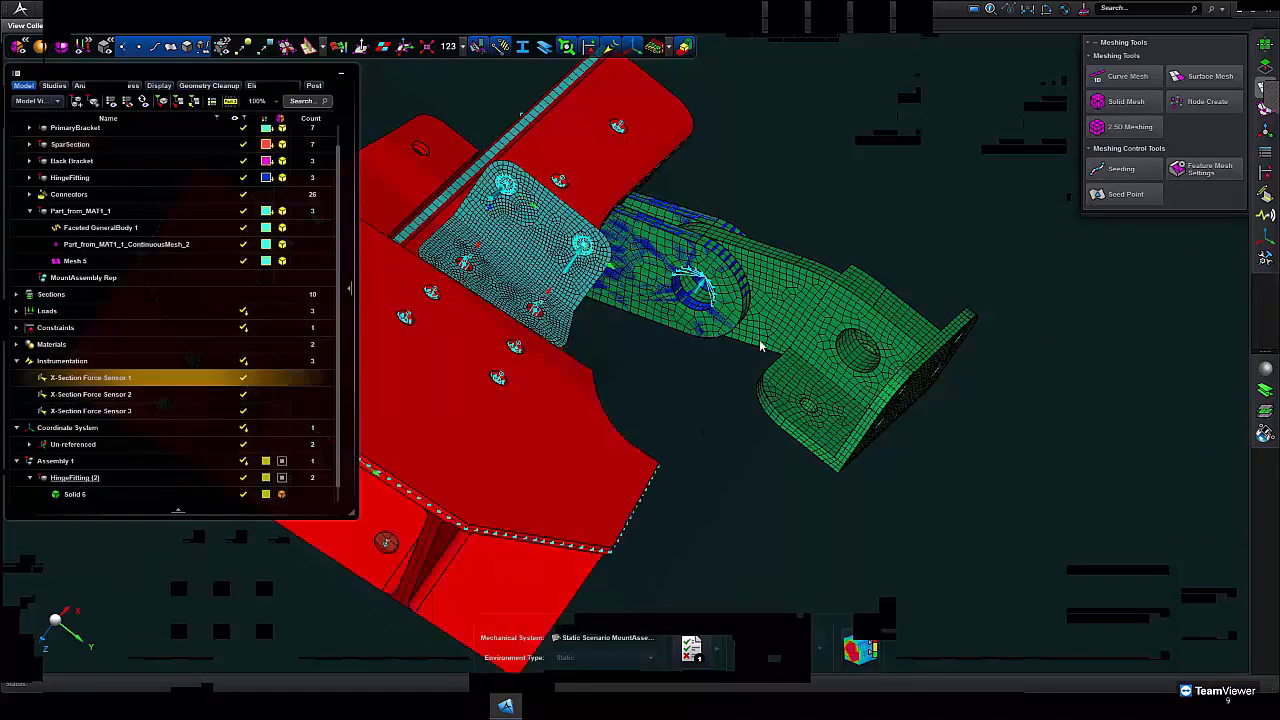
# - Delete the force and moment load applied at the hinge fitting's pin hole
pyautogui.moveTo(702, 306); pyautogui.dragTo(603, 151, button='middle')
pyautogui.moveTo(595, 385); pyautogui.dragTo(557, 404, button='middle')
pyautogui.scroll(5, 571, 350)
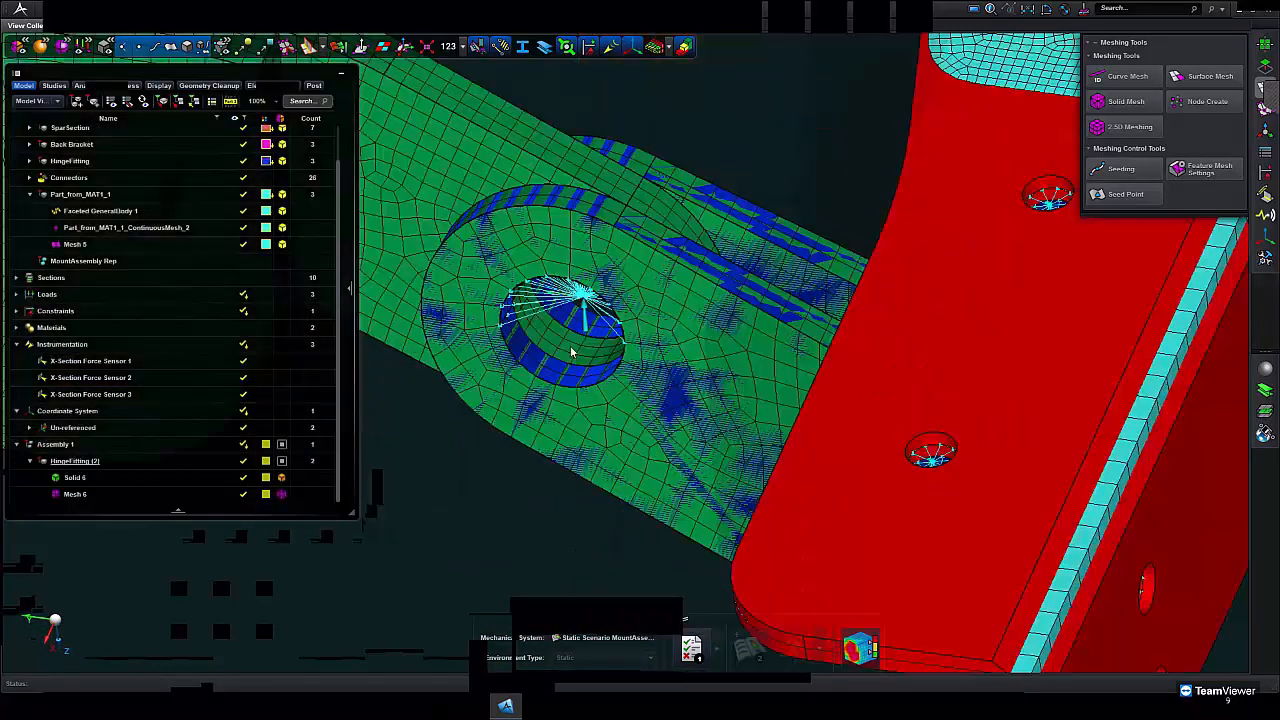
pyautogui.click(586, 313)
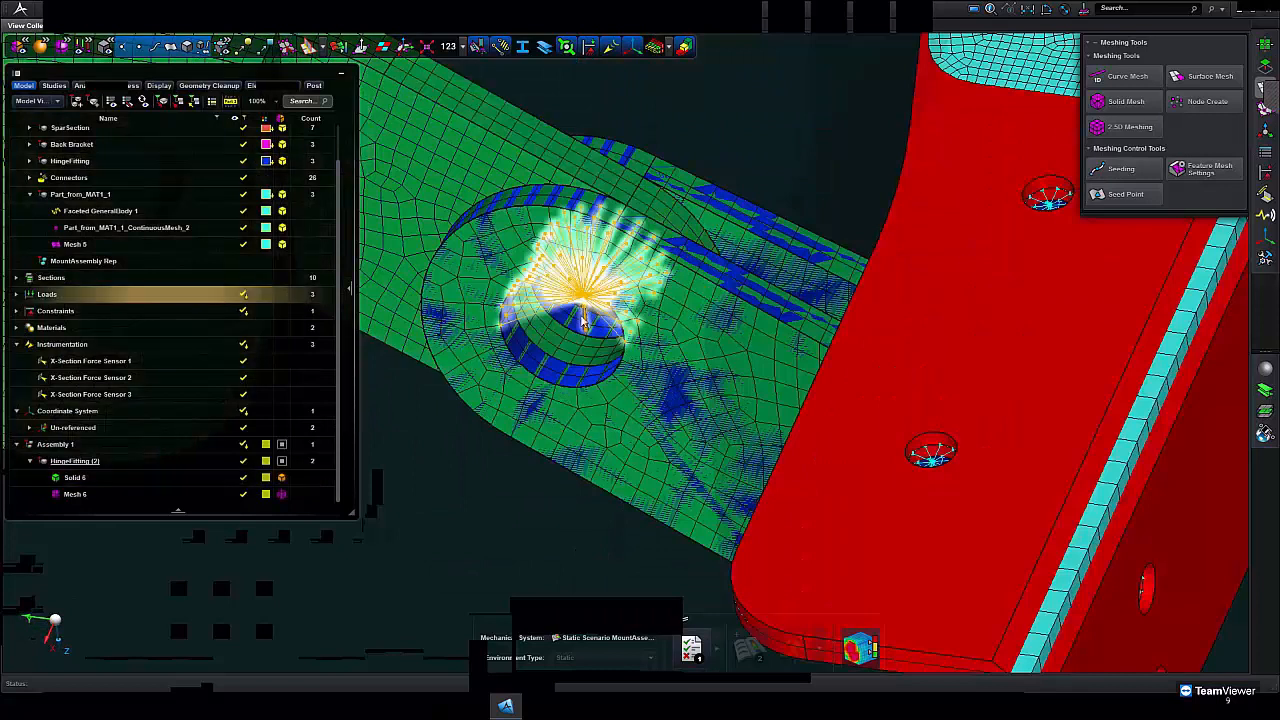
pyautogui.rightClick(506, 390)
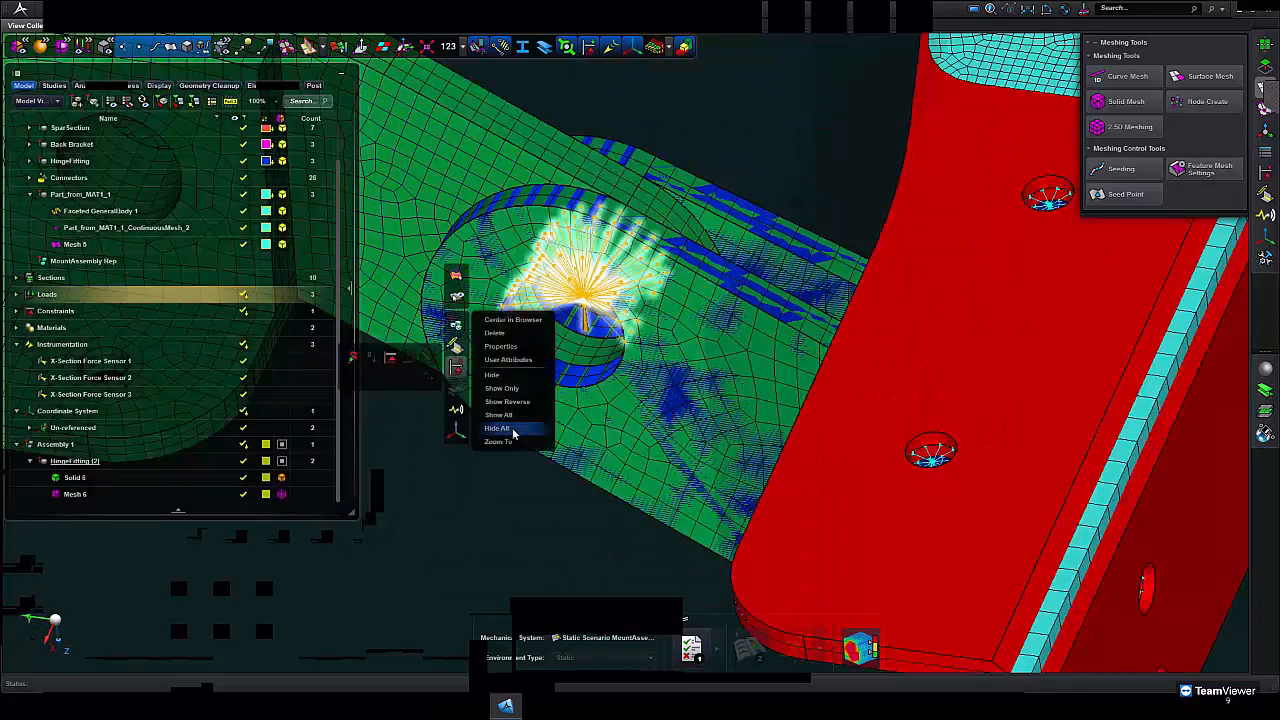
pyautogui.click(506, 340)
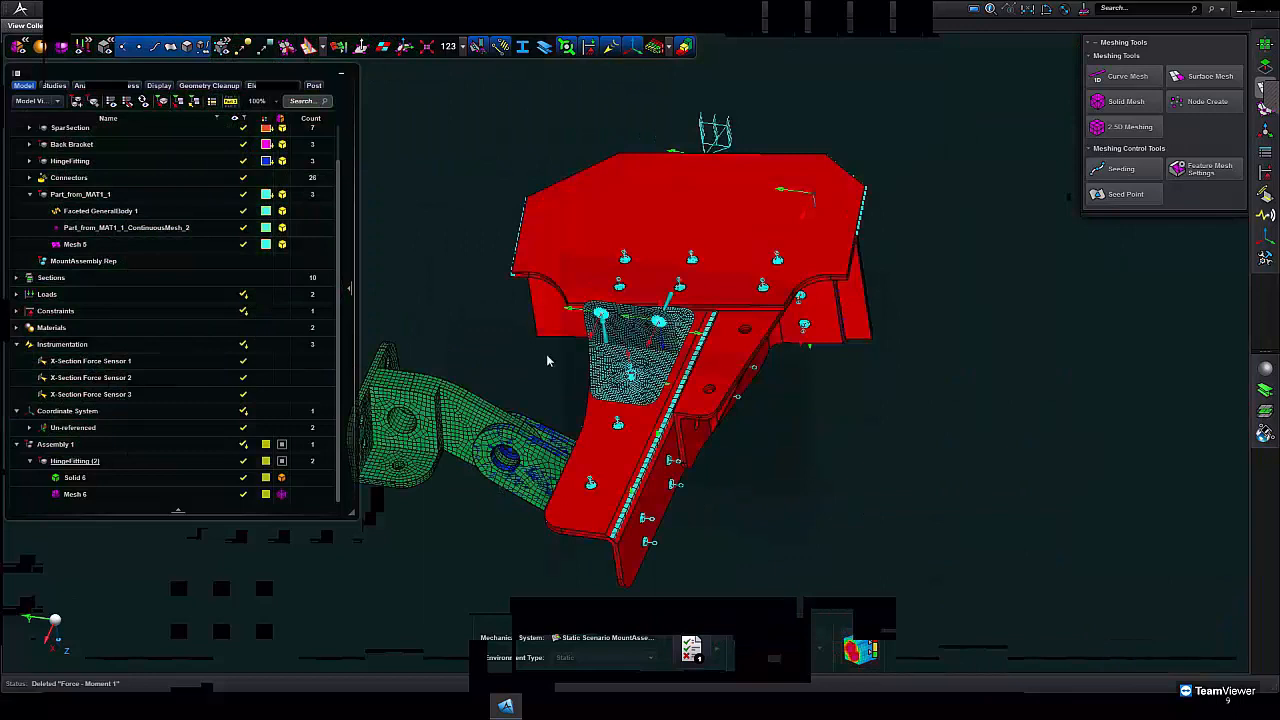
# - Show only the two meshed hinge fittings, hiding the rest of the mount assembly
pyautogui.click(560, 279)
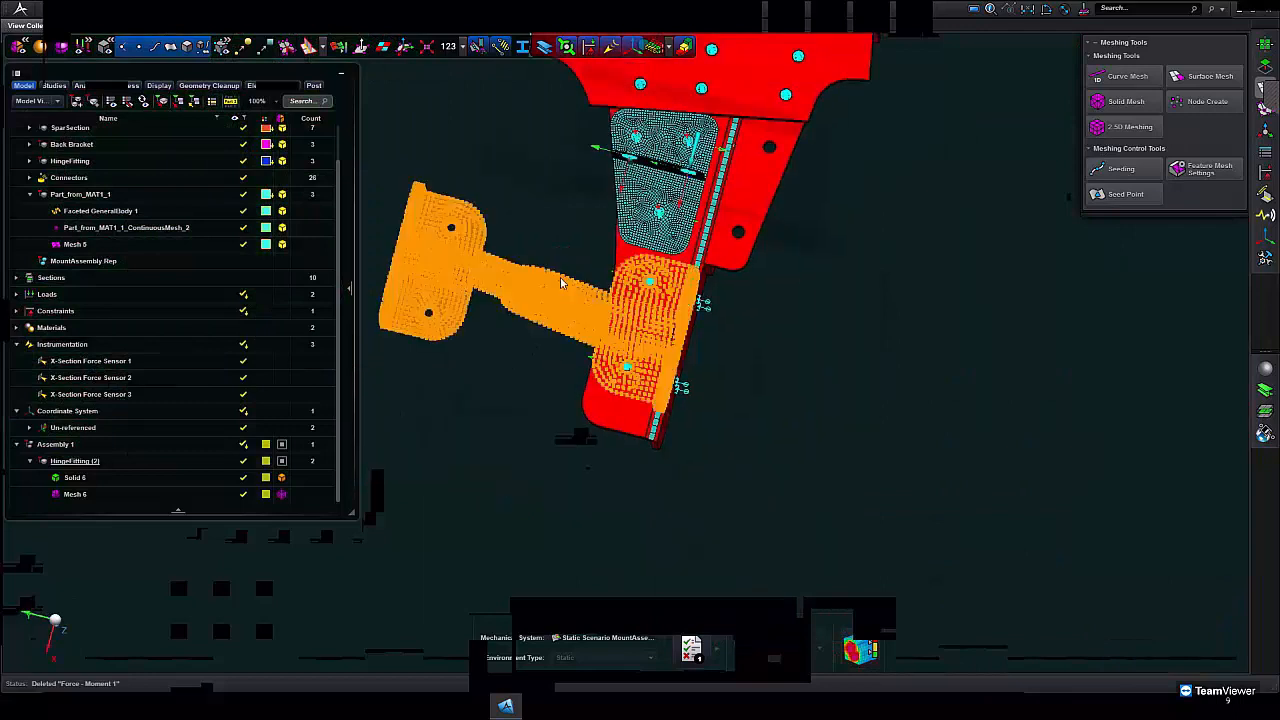
pyautogui.rightClick(499, 389)
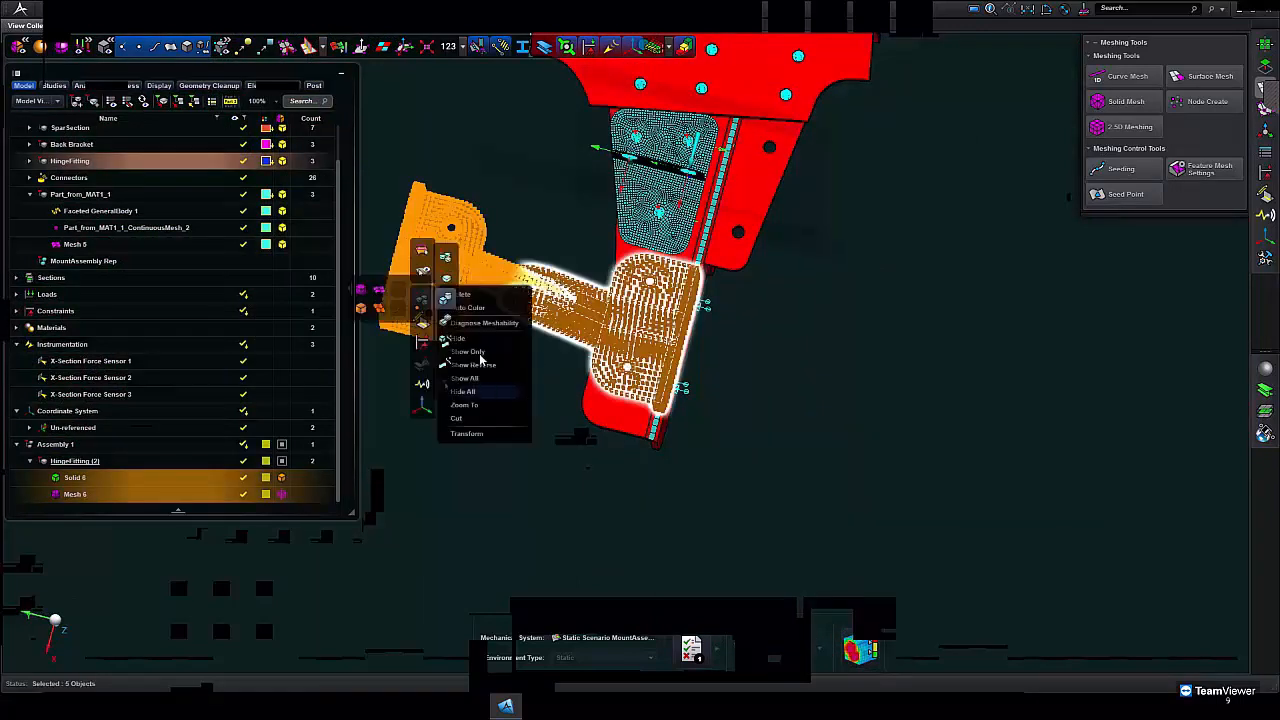
pyautogui.click(470, 352)
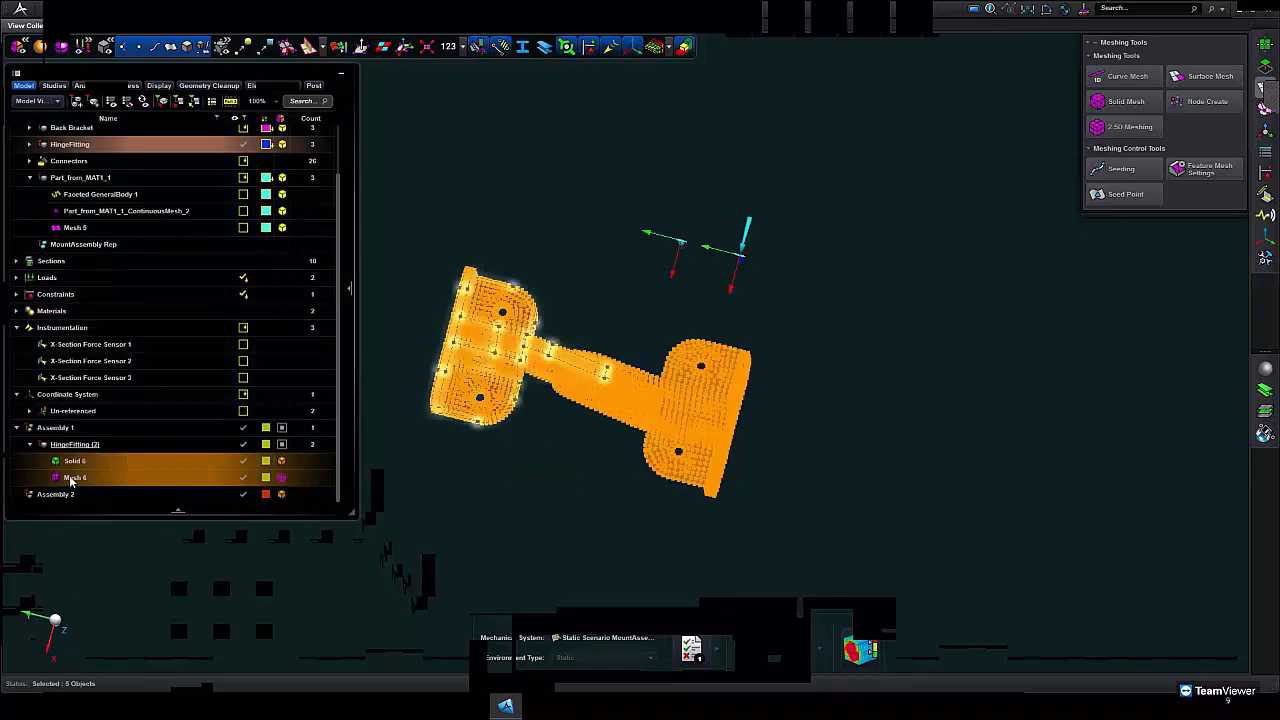
pyautogui.rightClick(60, 500)
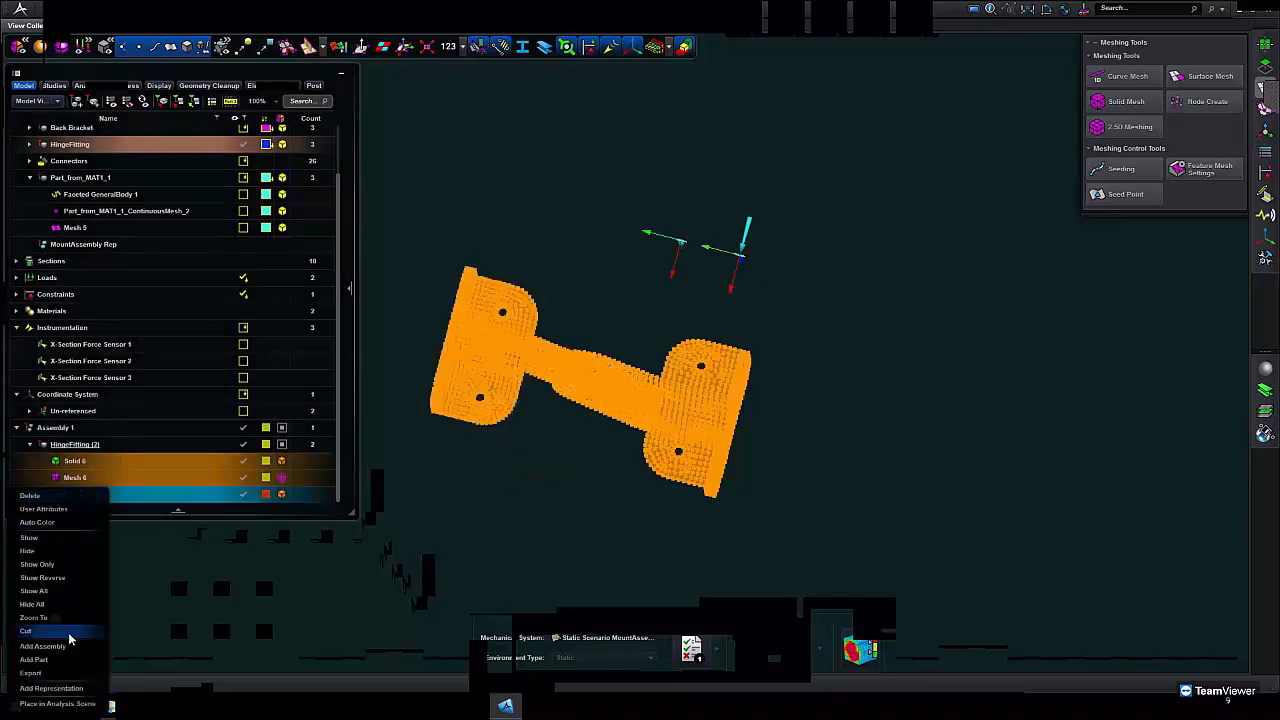
pyautogui.press('Escape')
pyautogui.click(386, 523)
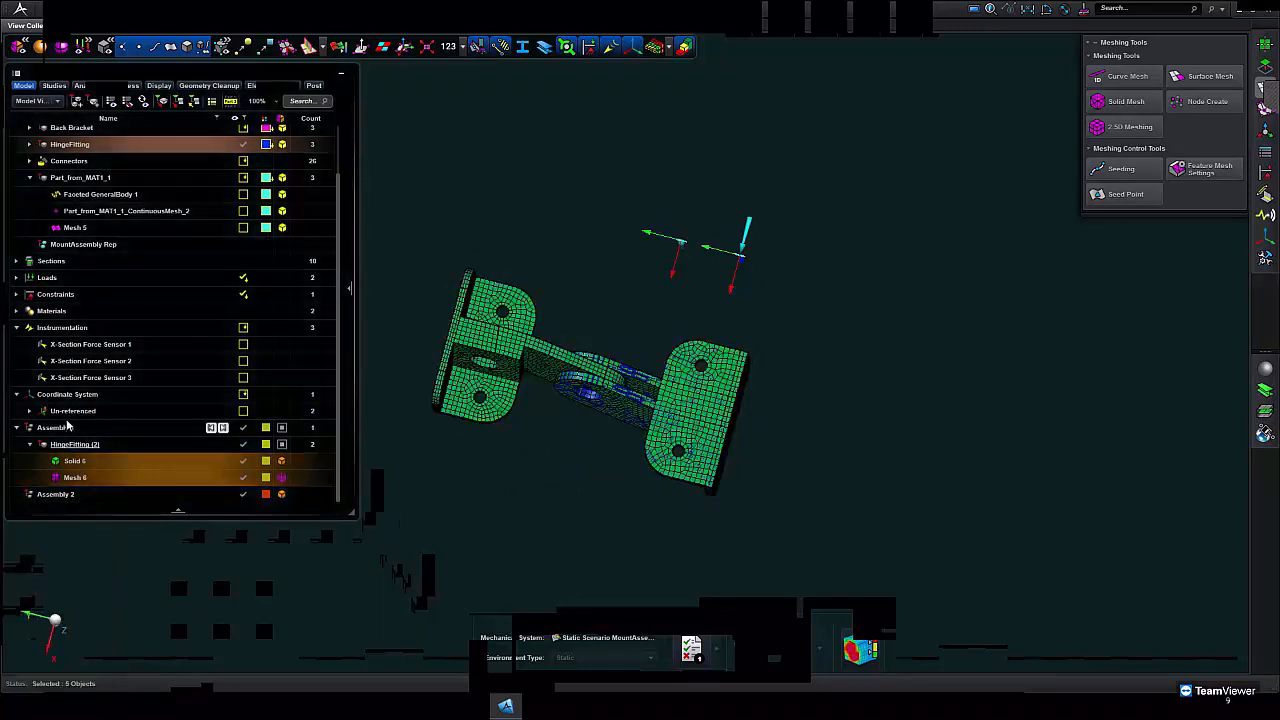
# - Move Assembly 1 into MountAssembly and move the HingeFitting part into Assembly 1
pyautogui.scroll(1, 80, 446)
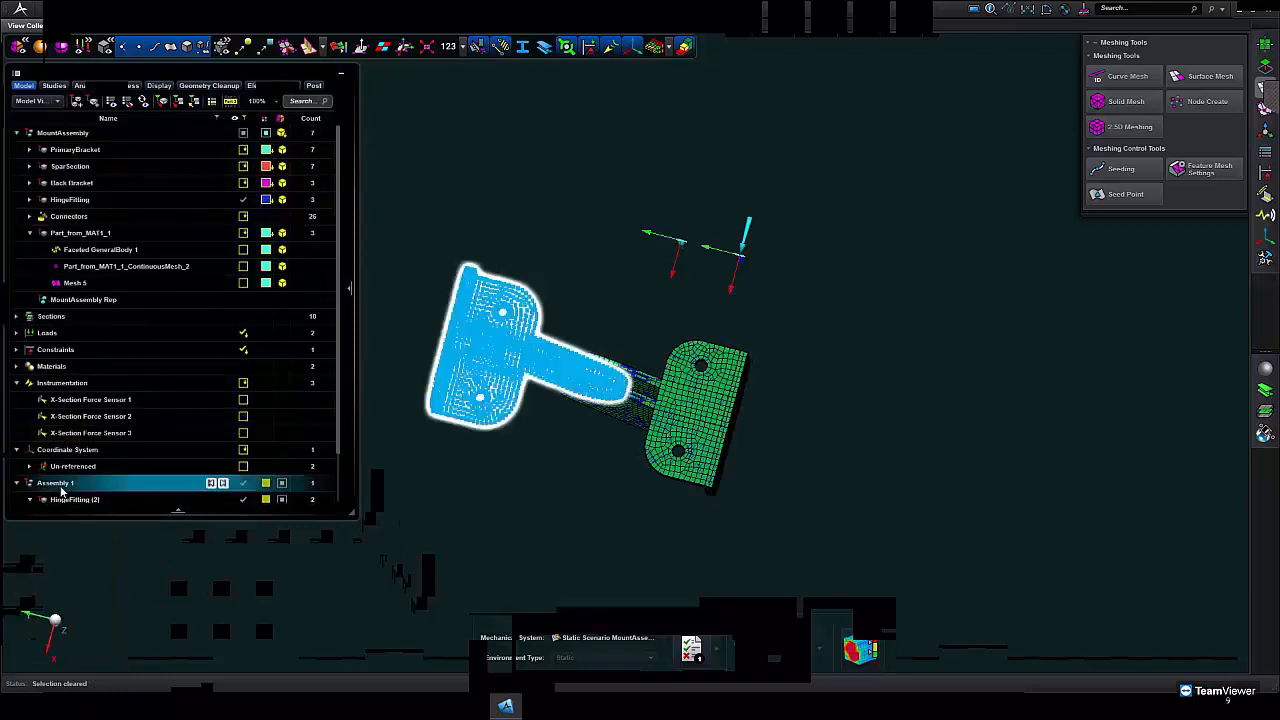
pyautogui.moveTo(78, 235); pyautogui.dragTo(67, 134)
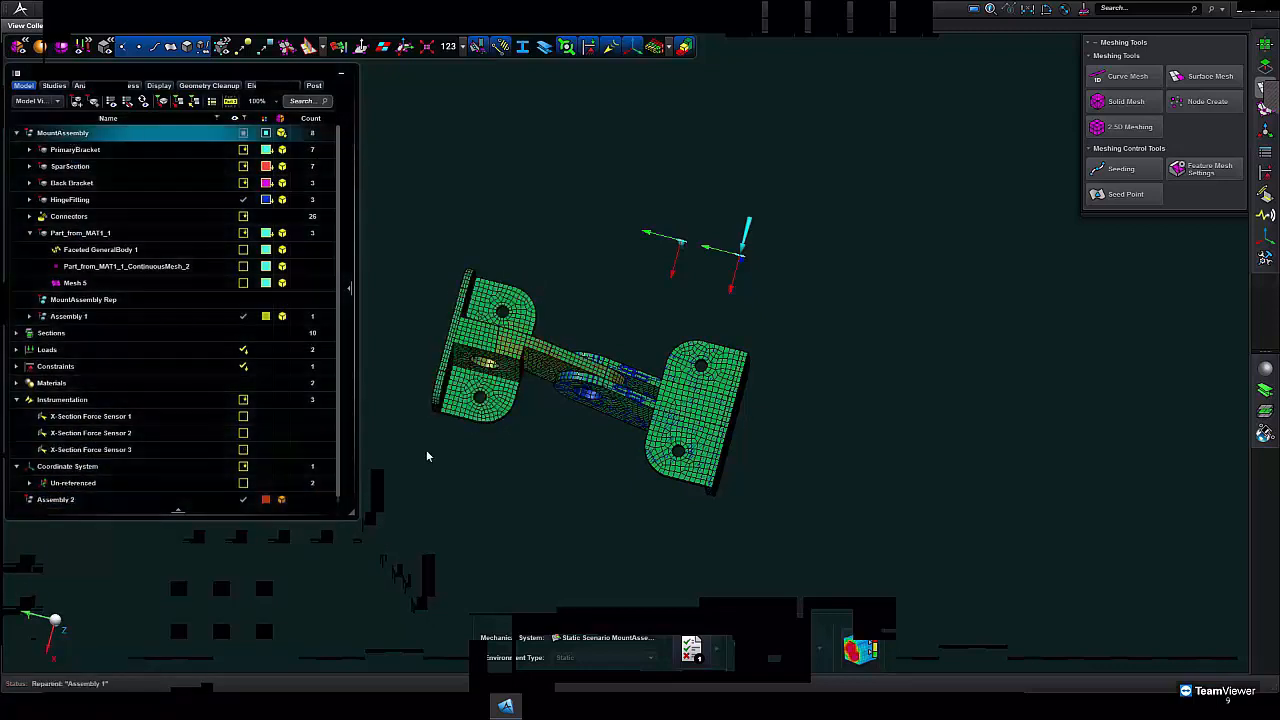
pyautogui.moveTo(634, 335); pyautogui.dragTo(632, 341)
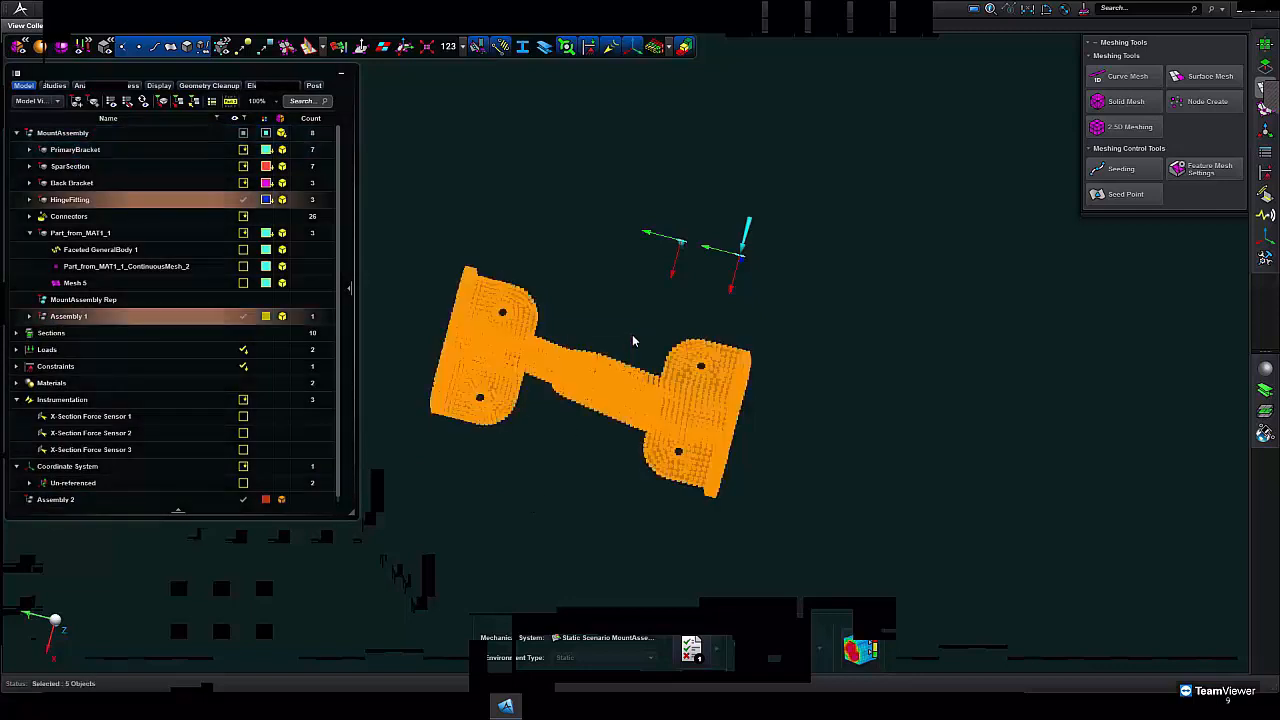
pyautogui.click(566, 540)
pyautogui.moveTo(77, 201); pyautogui.dragTo(66, 318)
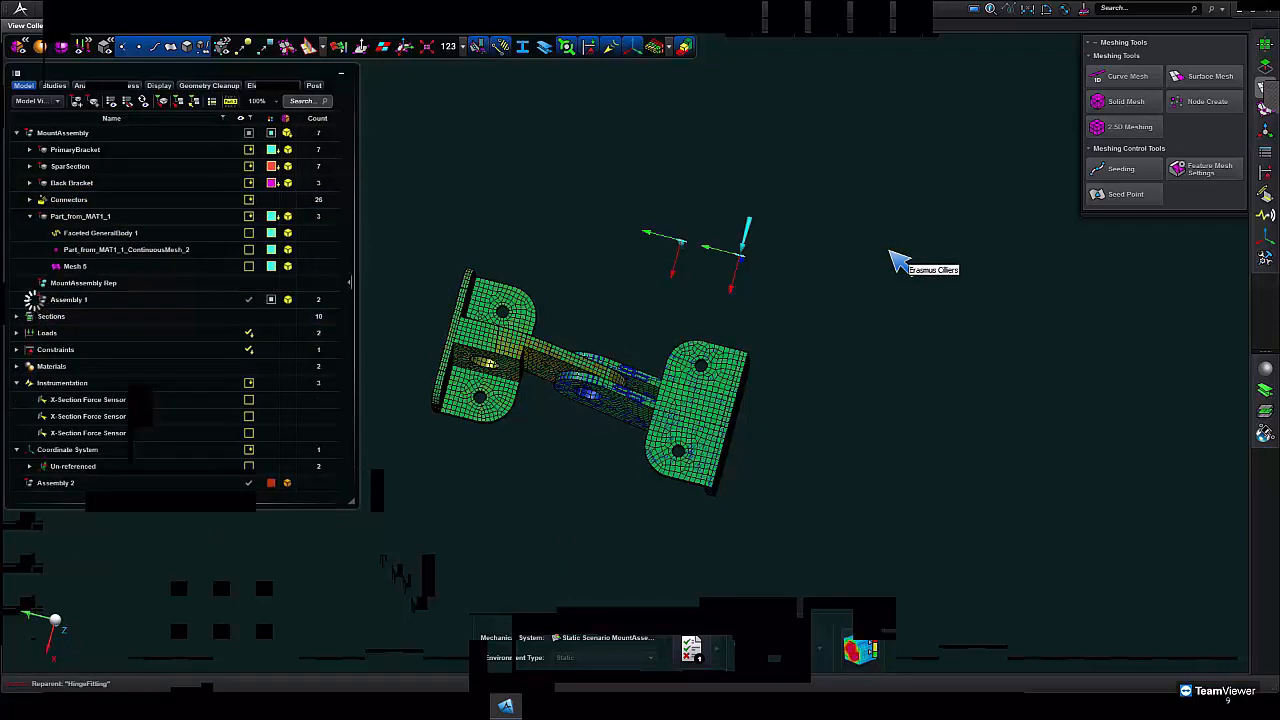
# - Expand Assembly 1 and examine its two hinge fittings around their shared pin hole
pyautogui.click(30, 300)
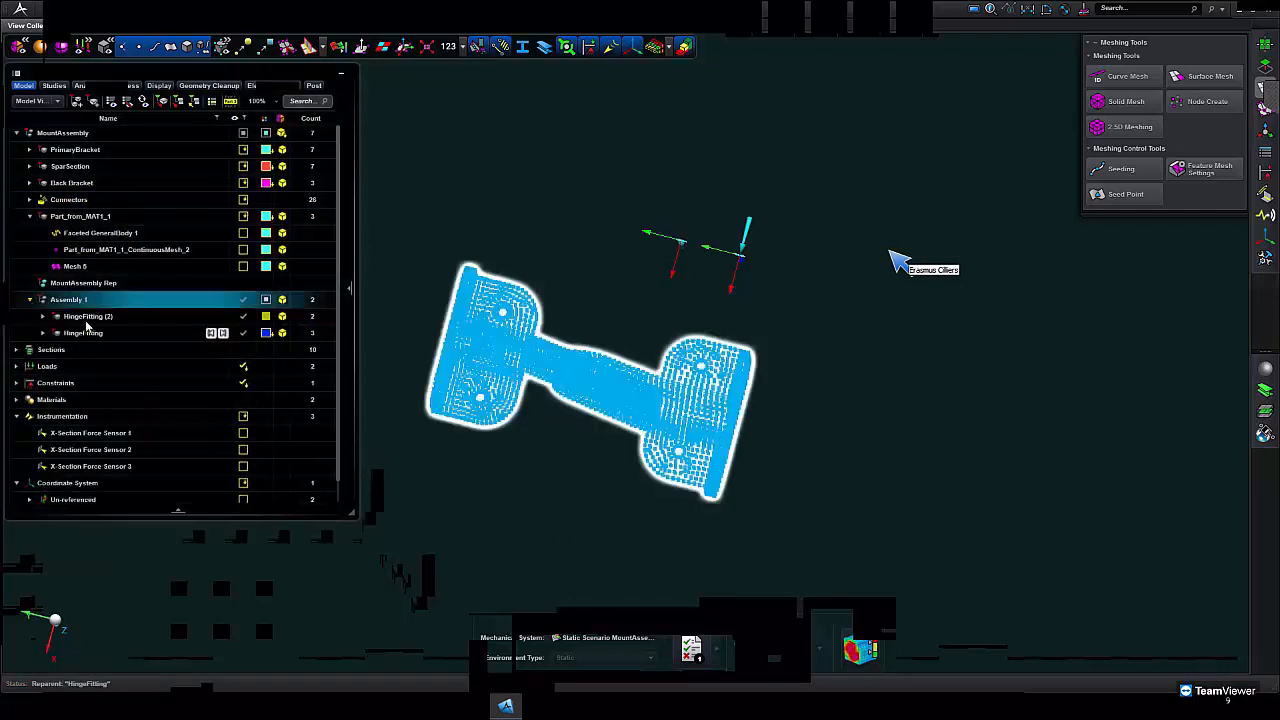
pyautogui.click(68, 300)
pyautogui.moveTo(550, 498)
pyautogui.mouseDown(button='middle')
pyautogui.moveTo(547, 462)
pyautogui.moveTo(569, 467)
pyautogui.moveTo(575, 447)
pyautogui.moveTo(568, 487)
pyautogui.mouseUp(button='middle')
pyautogui.scroll(5, 572, 450)
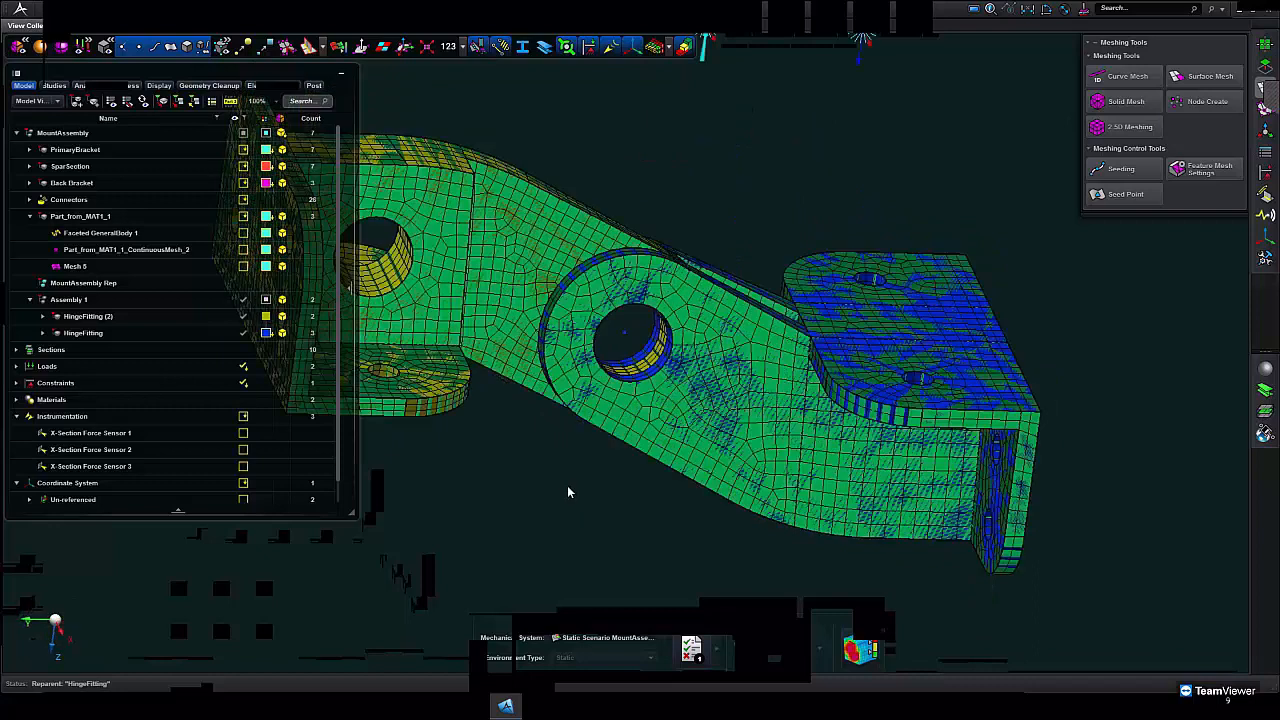
# - Start a joint for the two hinge fittings and set its joint type to cylindrical
pyautogui.scroll(-4, 577, 504)
pyautogui.moveTo(936, 324); pyautogui.dragTo(1048, 220, button='middle')
pyautogui.moveTo(940, 360); pyautogui.dragTo(706, 488, button='middle')
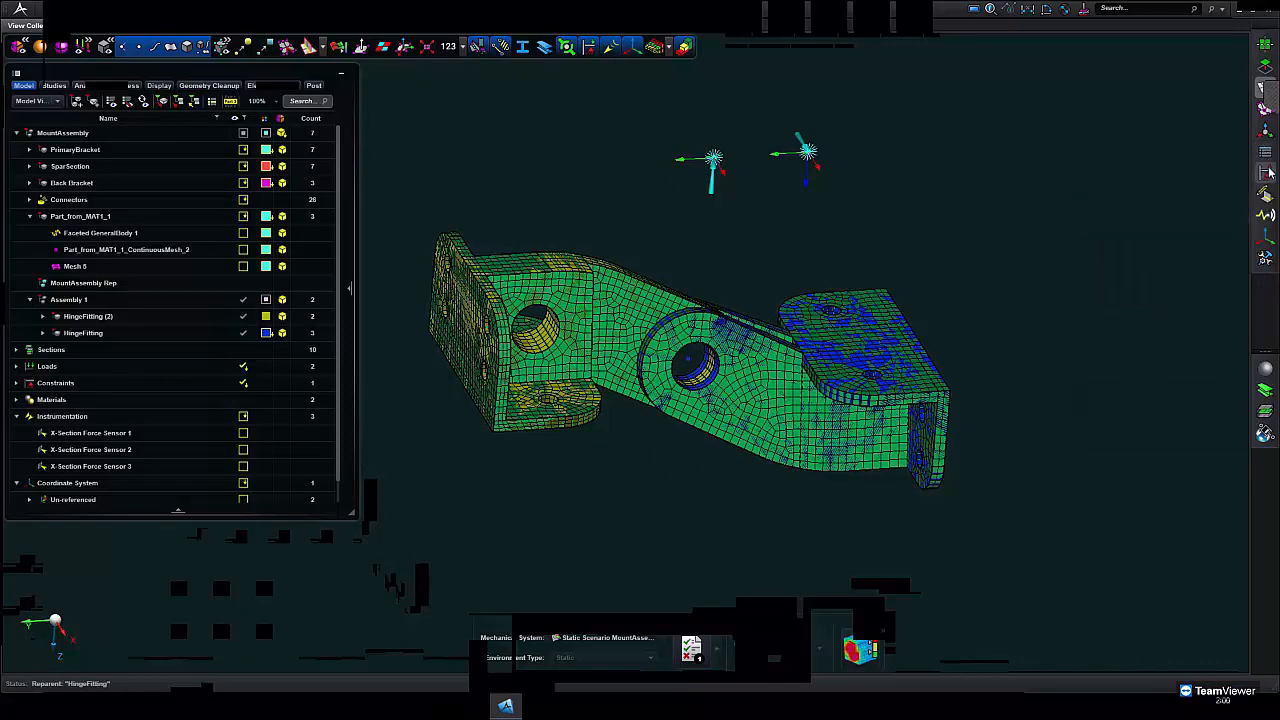
pyautogui.moveTo(1268, 173)
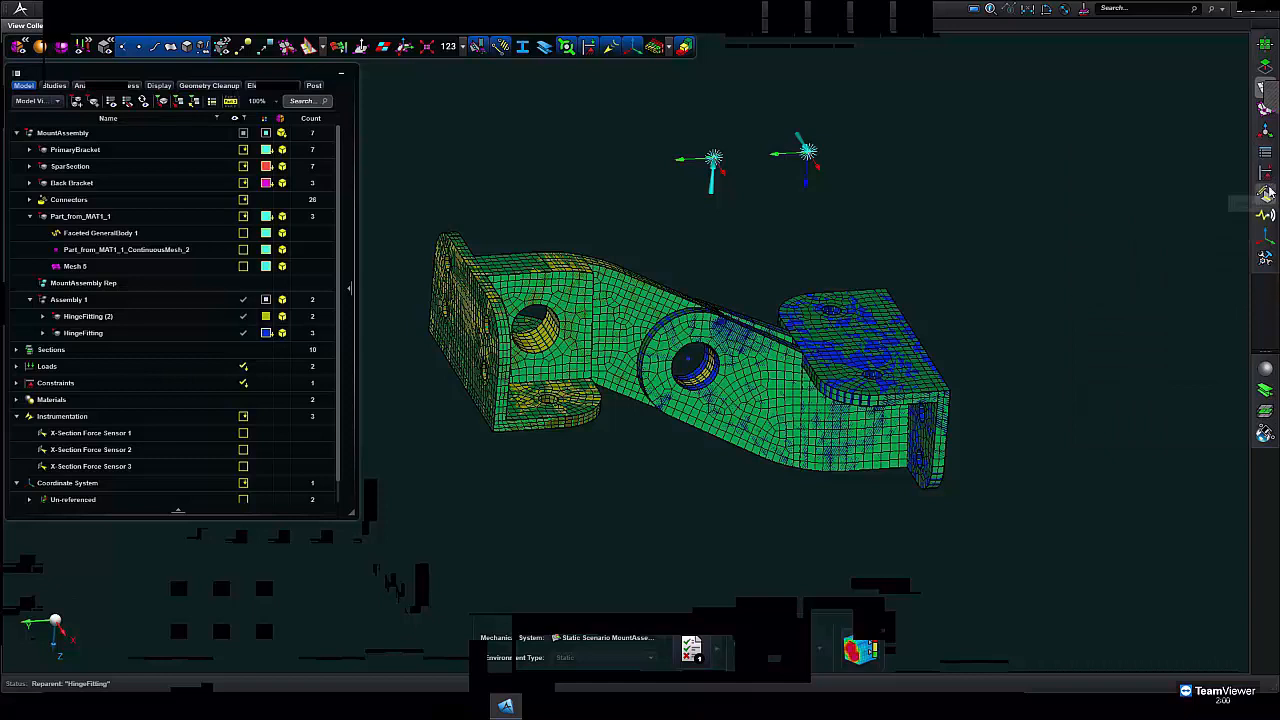
pyautogui.moveTo(1265, 195)
pyautogui.click(1120, 127)
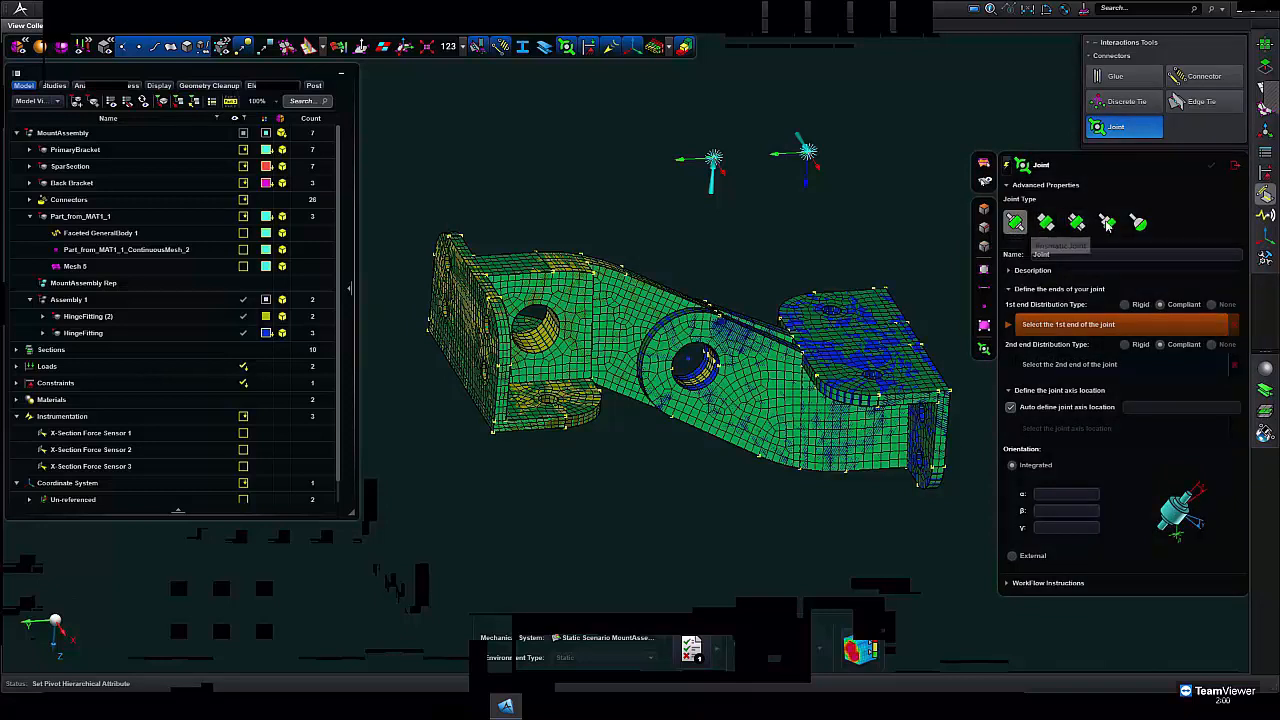
pyautogui.click(1138, 222)
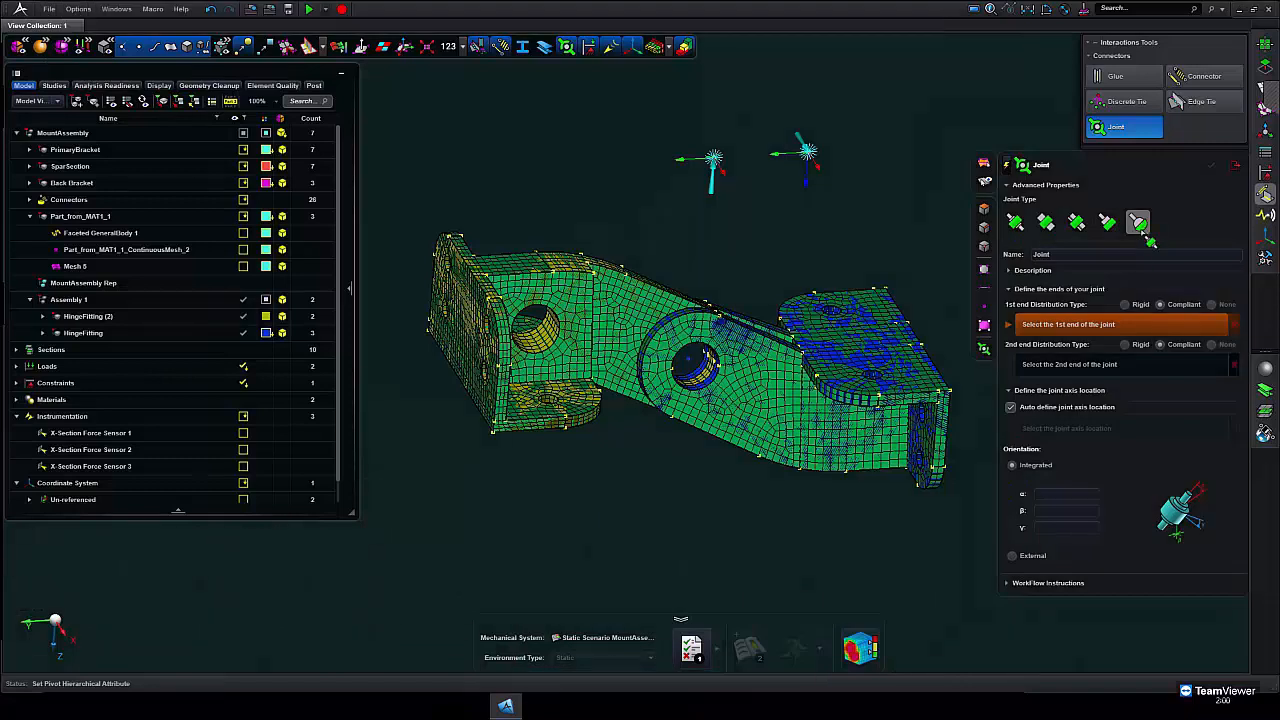
pyautogui.click(1076, 222)
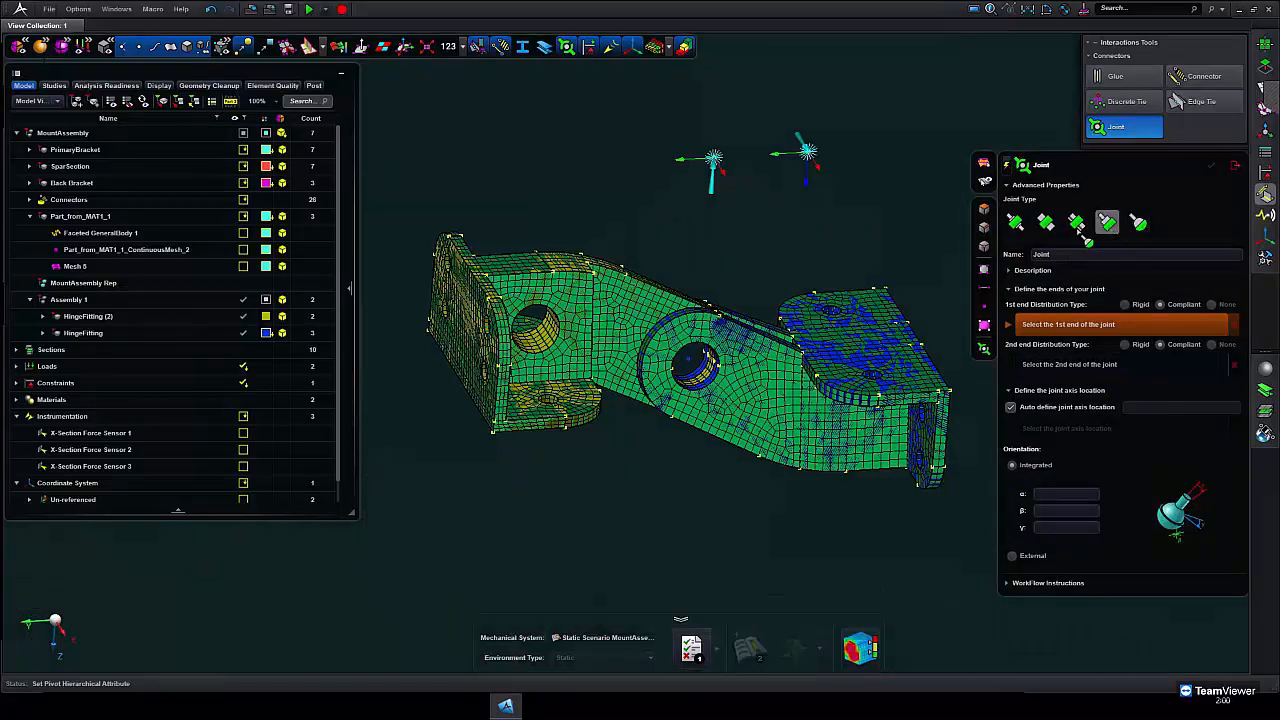
pyautogui.click(1045, 222)
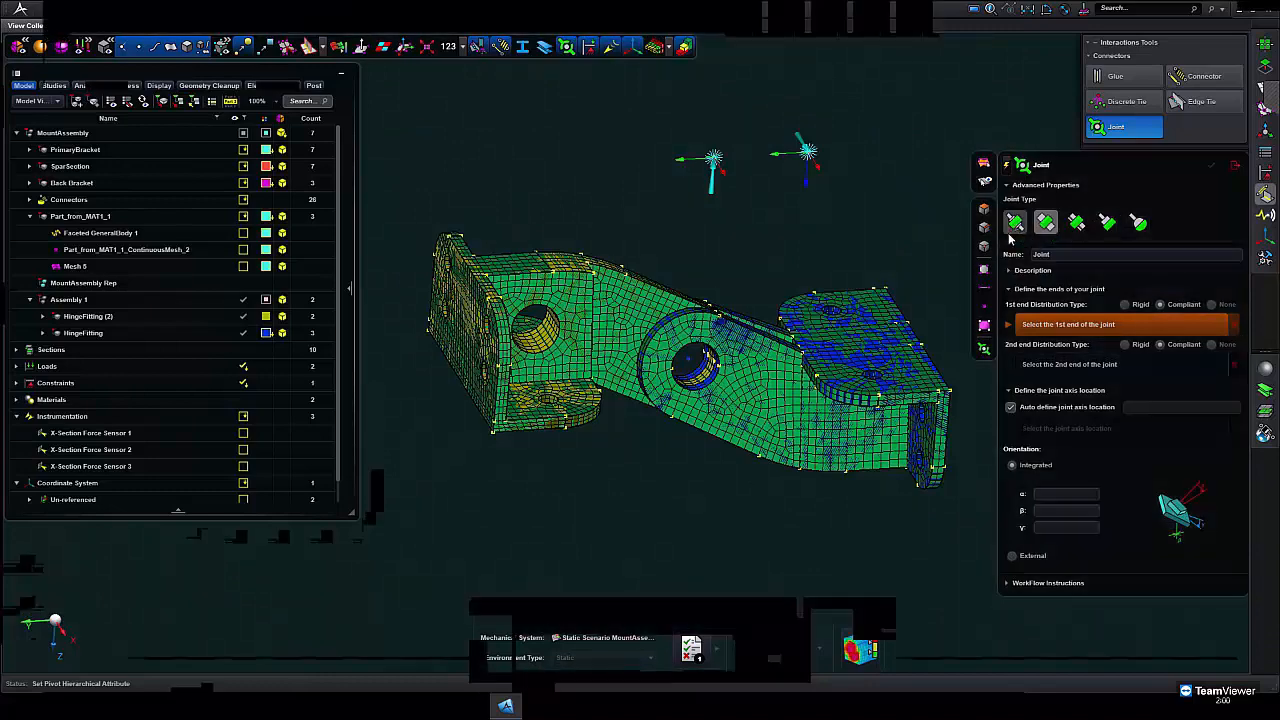
# - Define the joint's first end from the pin hole faces of HingeFitting's outer lugs, with compliant distribution
pyautogui.moveTo(735, 267)
pyautogui.mouseDown(button='middle')
pyautogui.moveTo(706, 214)
pyautogui.moveTo(726, 278)
pyautogui.mouseUp(button='middle')
pyautogui.scroll(5, 697, 376)
pyautogui.moveTo(700, 358); pyautogui.dragTo(686, 290, button='middle')
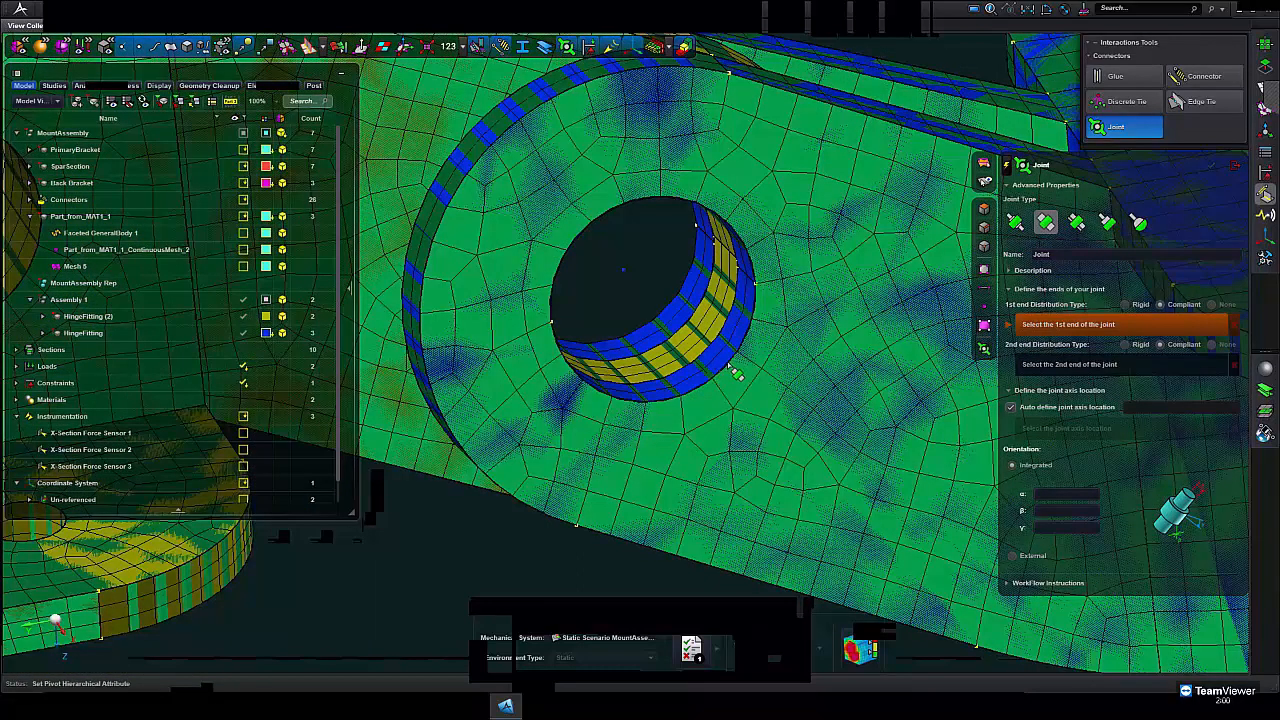
pyautogui.moveTo(733, 360); pyautogui.dragTo(740, 318, button='middle')
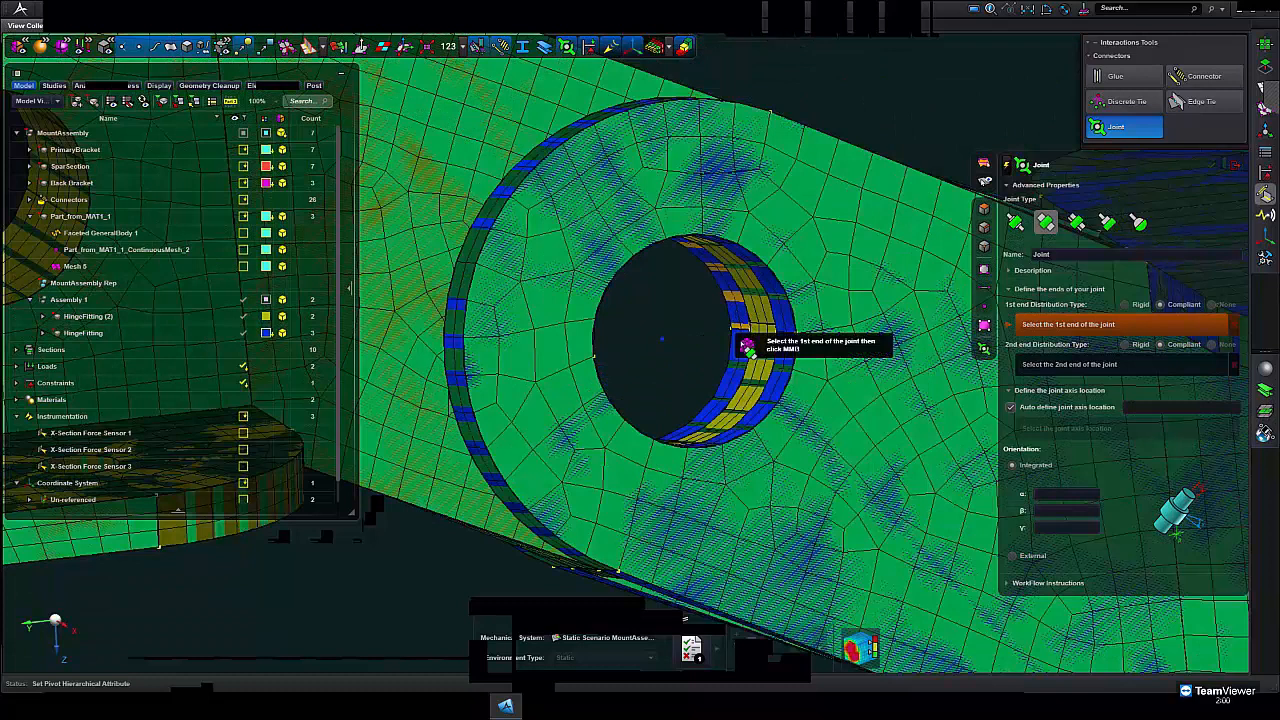
pyautogui.click(756, 338)
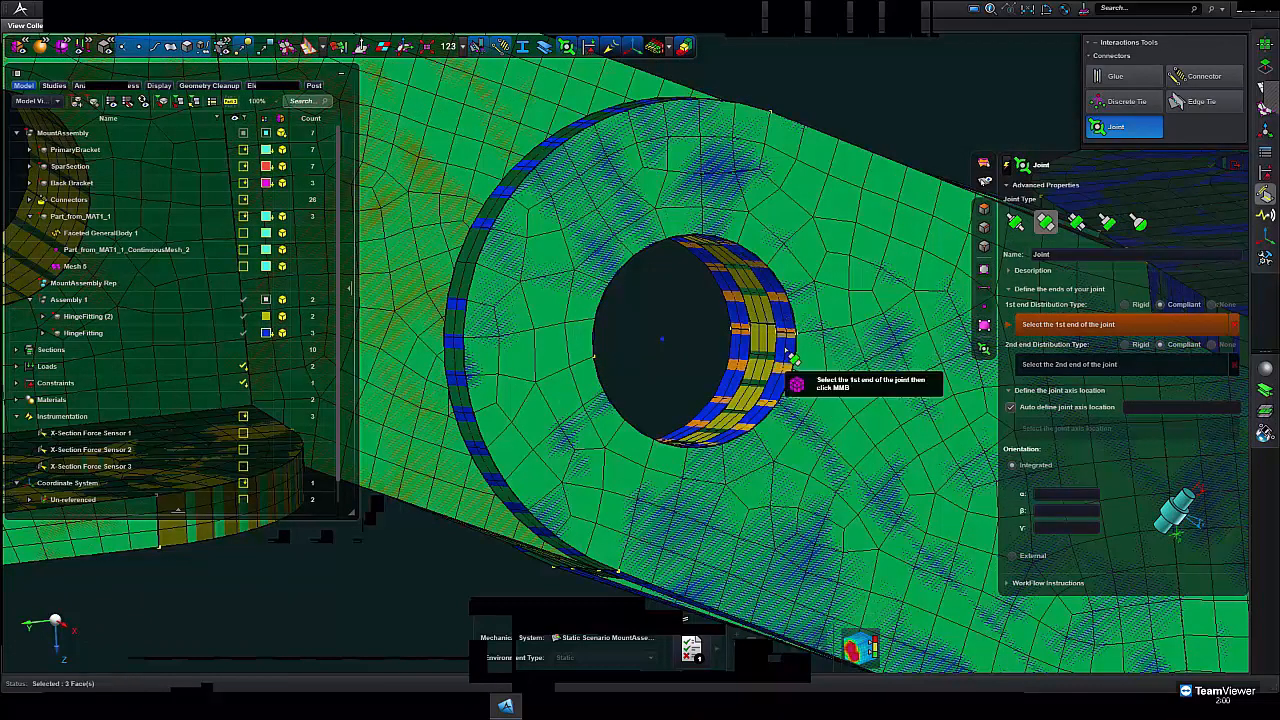
pyautogui.middleClick(676, 312)
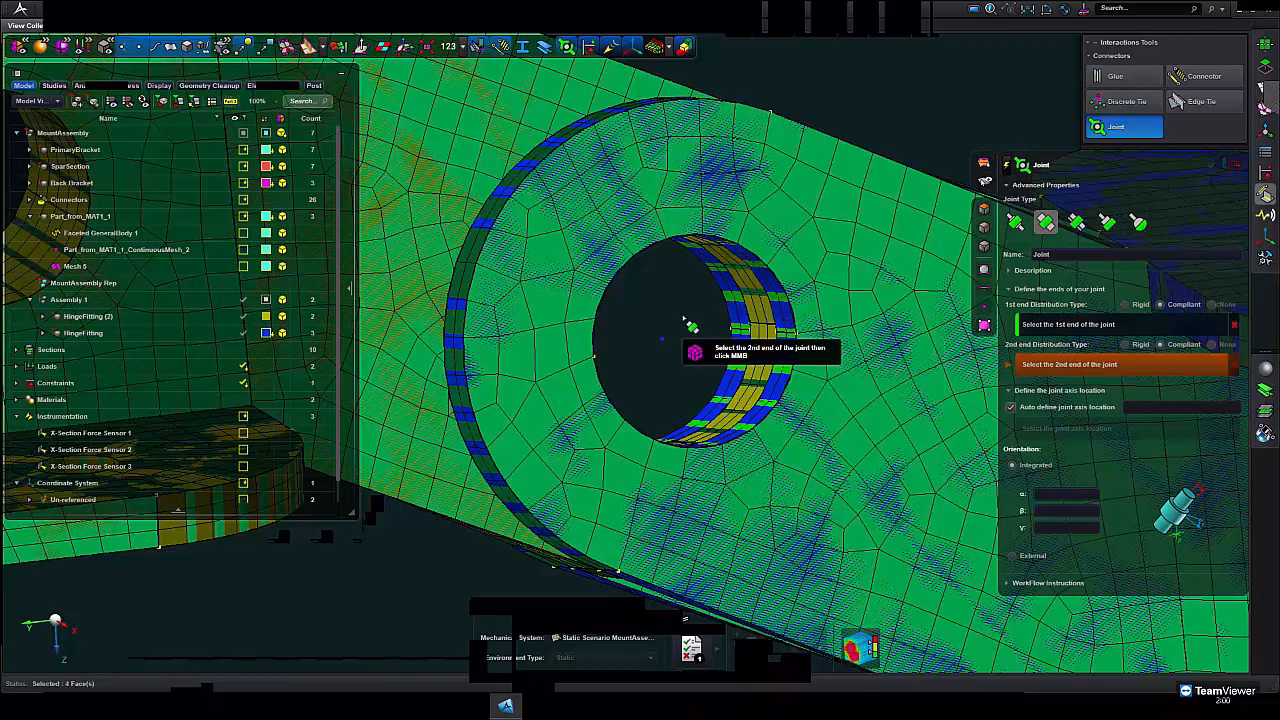
# - Define the joint's second end from the pin hole faces of HingeFitting (2), with compliant distribution, and create the cylindrical joint
pyautogui.click(768, 343)
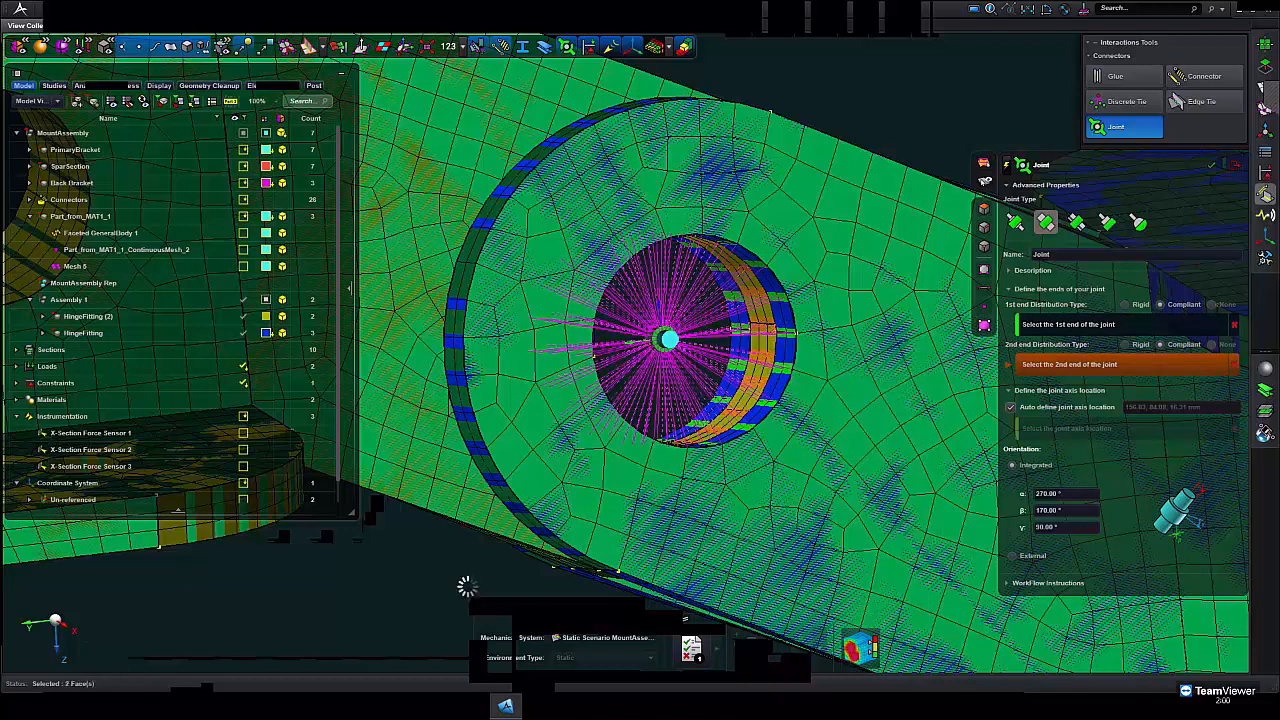
pyautogui.middleClick(465, 587)
pyautogui.moveTo(465, 587); pyautogui.dragTo(483, 519, button='middle')
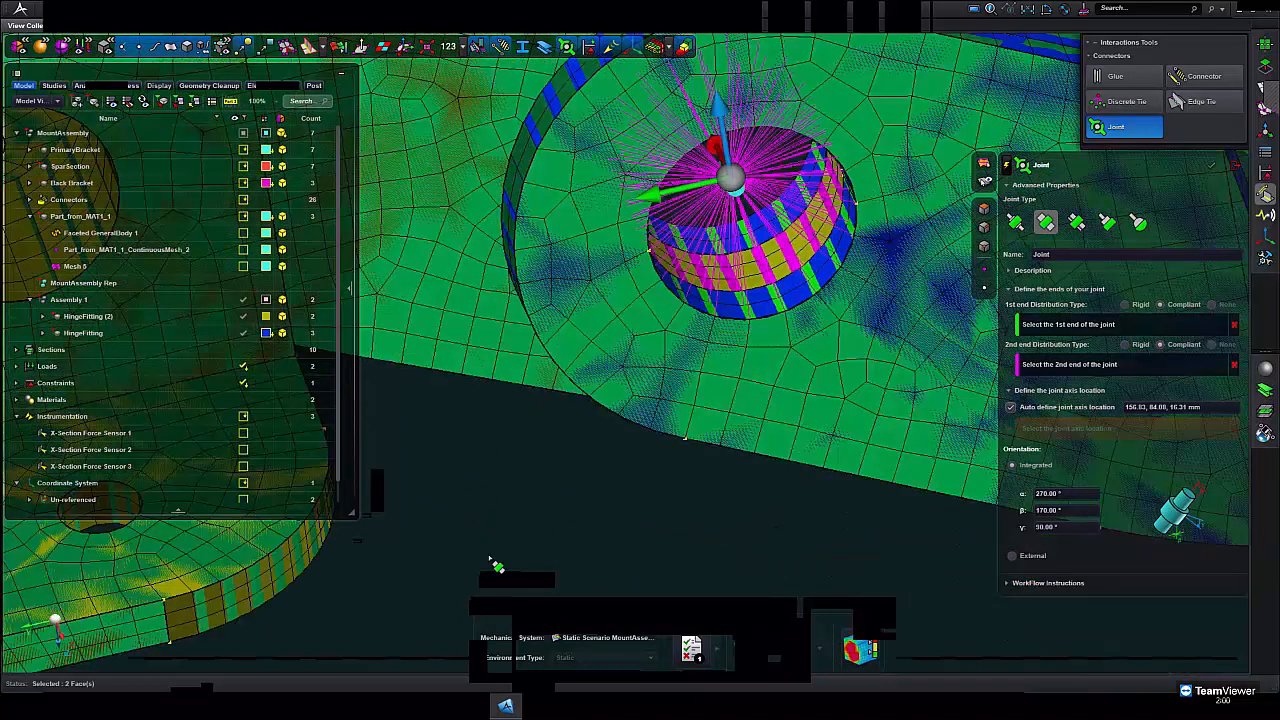
pyautogui.moveTo(492, 556); pyautogui.dragTo(489, 545, button='middle')
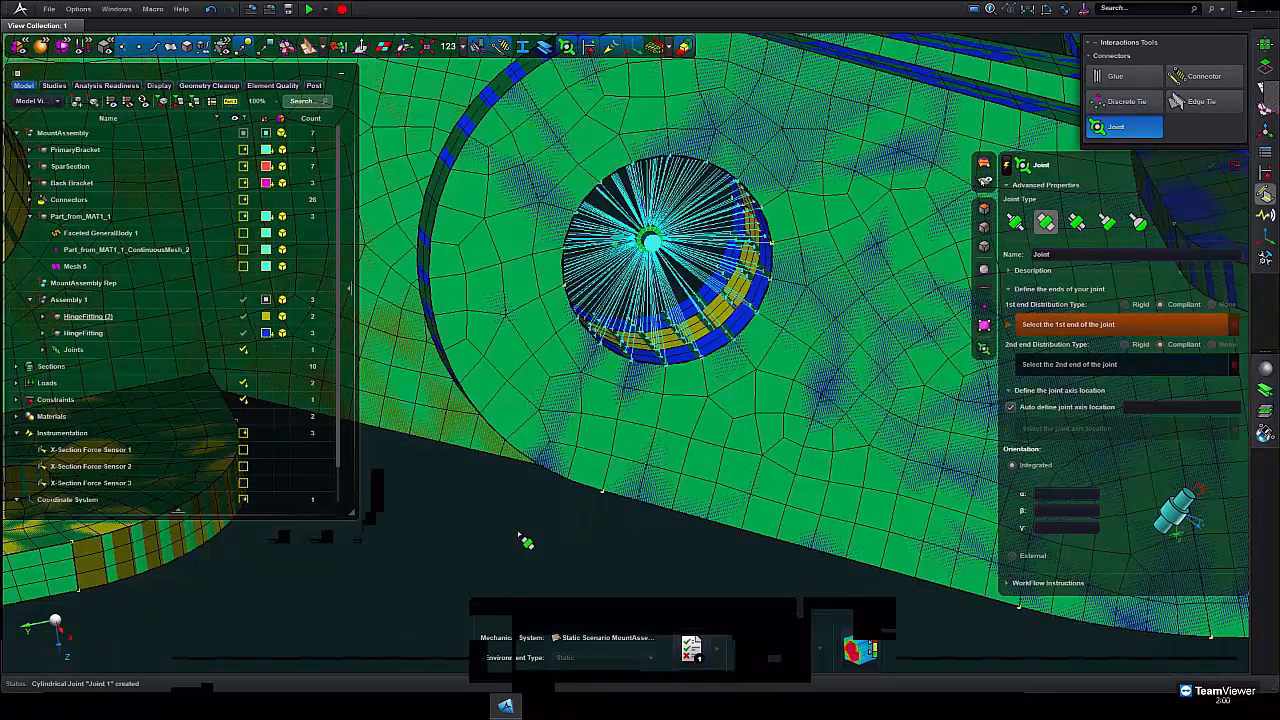
pyautogui.scroll(-5, 523, 540)
pyautogui.scroll(5, 585, 435)
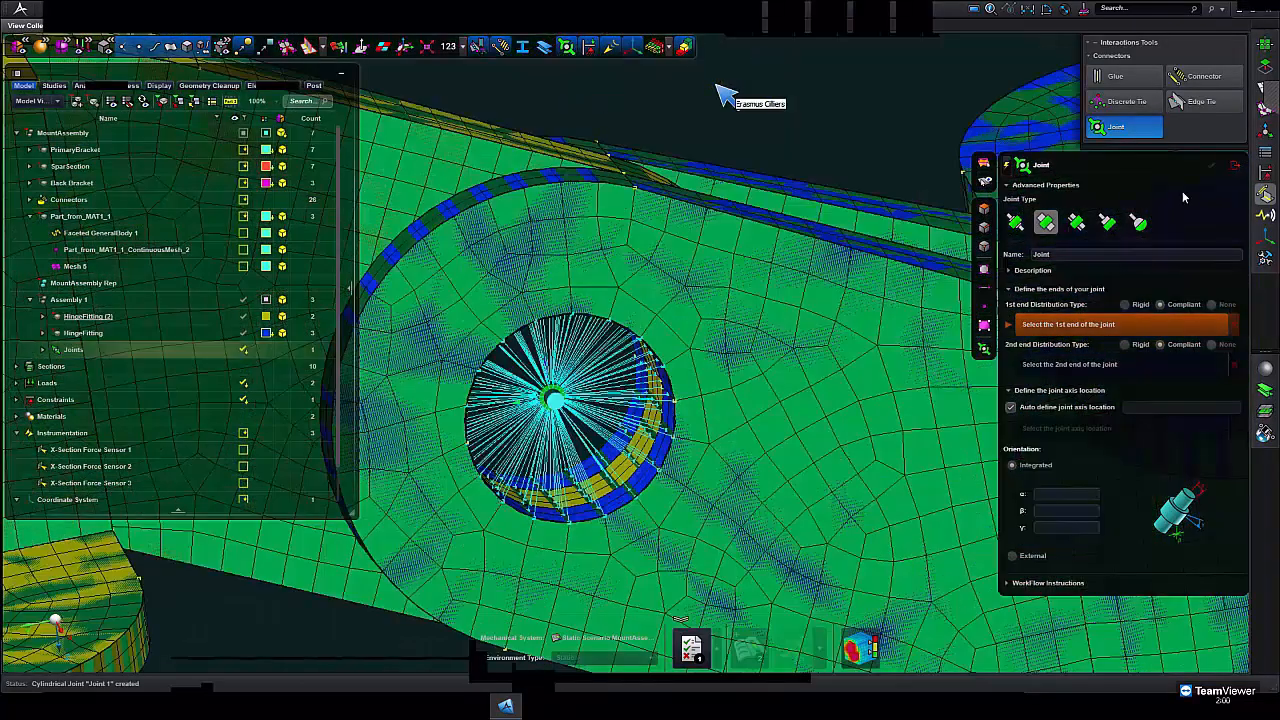
pyautogui.click(1238, 166)
# - Show the whole mount assembly and examine how the joined hinge fittings sit against the spar section
pyautogui.scroll(-5, 830, 162)
pyautogui.moveTo(818, 161); pyautogui.dragTo(607, 469, button='middle')
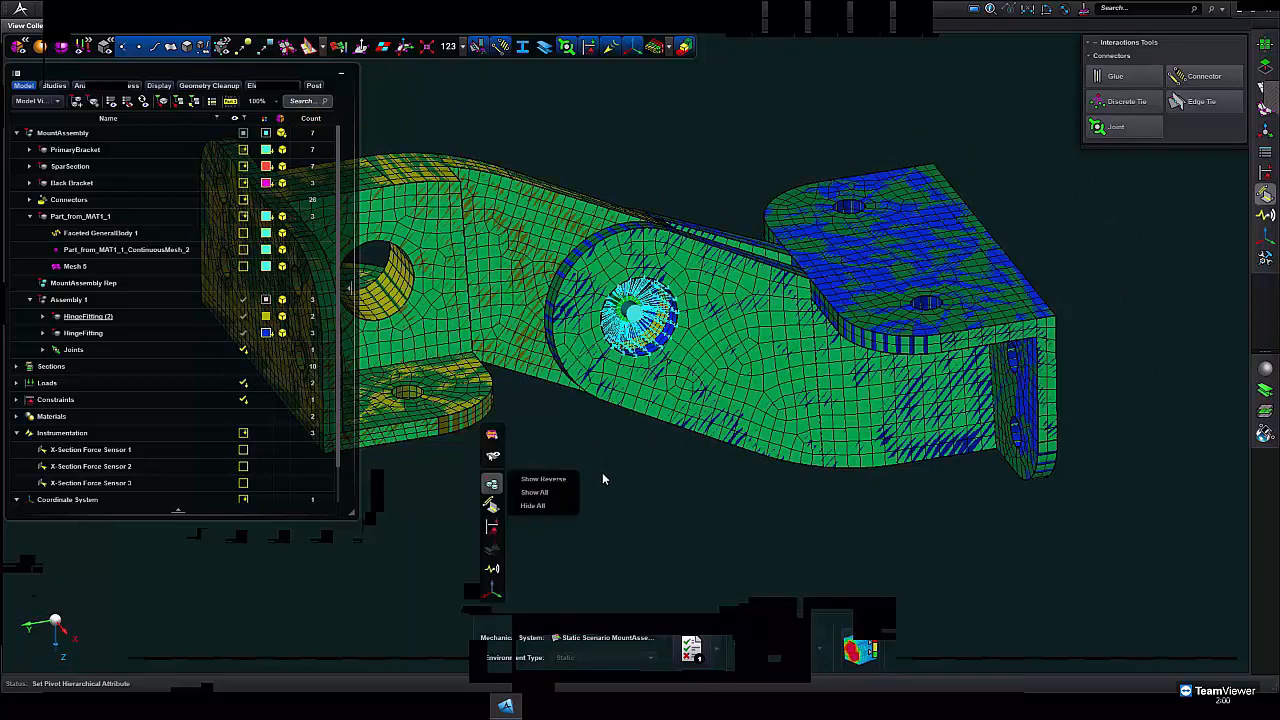
pyautogui.click(533, 493)
pyautogui.scroll(-5, 614, 490)
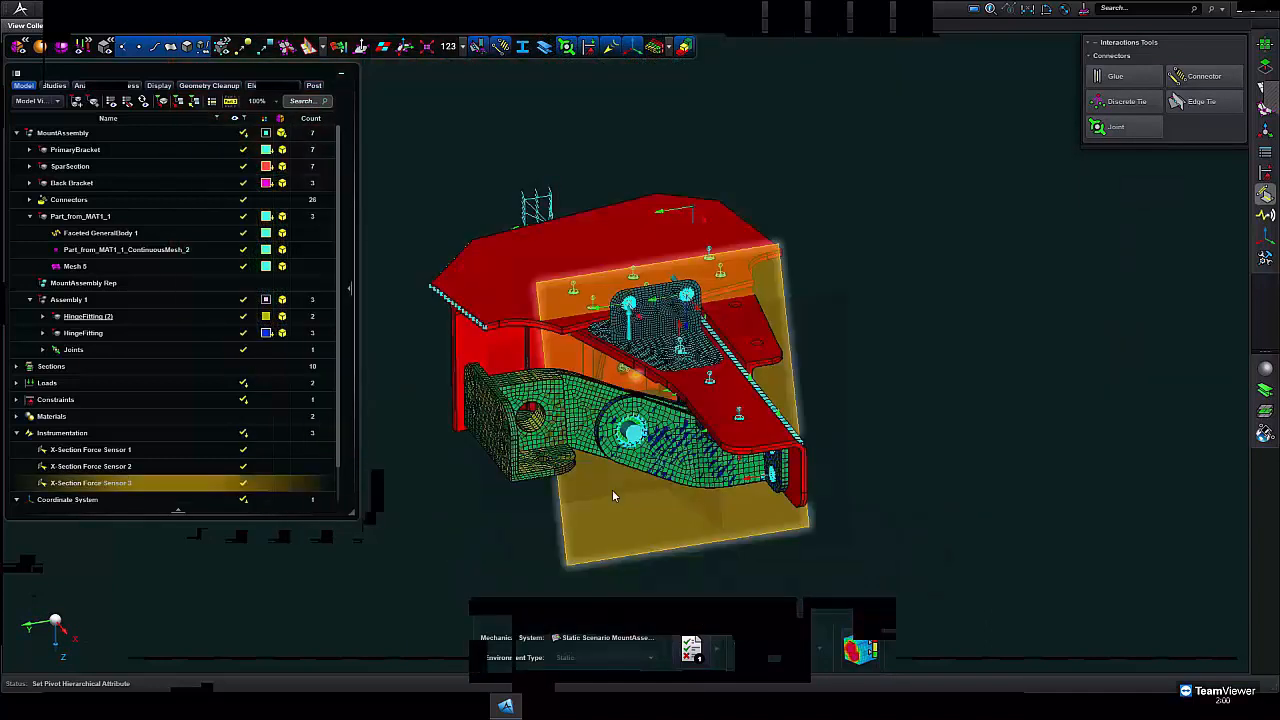
pyautogui.moveTo(912, 404); pyautogui.dragTo(714, 357, button='middle')
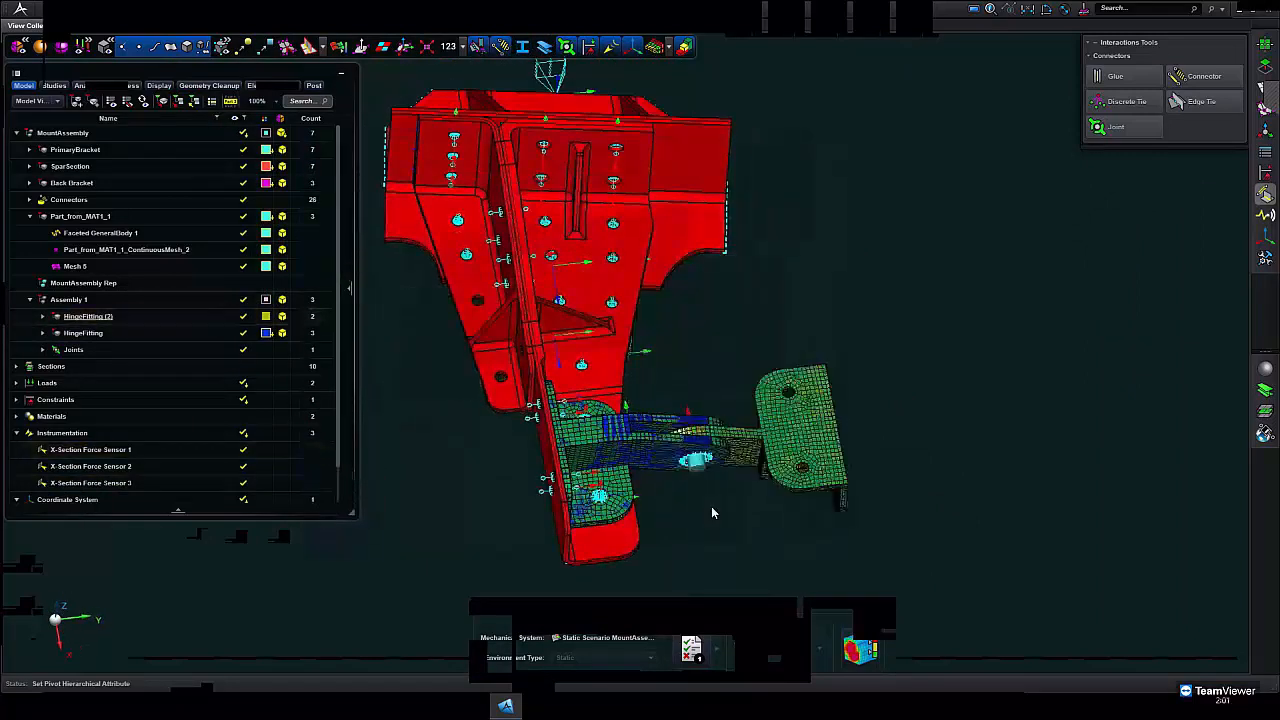
pyautogui.scroll(5, 731, 486)
pyautogui.scroll(-2, 729, 474)
pyautogui.moveTo(729, 474)
pyautogui.mouseDown(button='middle')
pyautogui.moveTo(718, 478)
pyautogui.moveTo(731, 480)
pyautogui.mouseUp(button='middle')
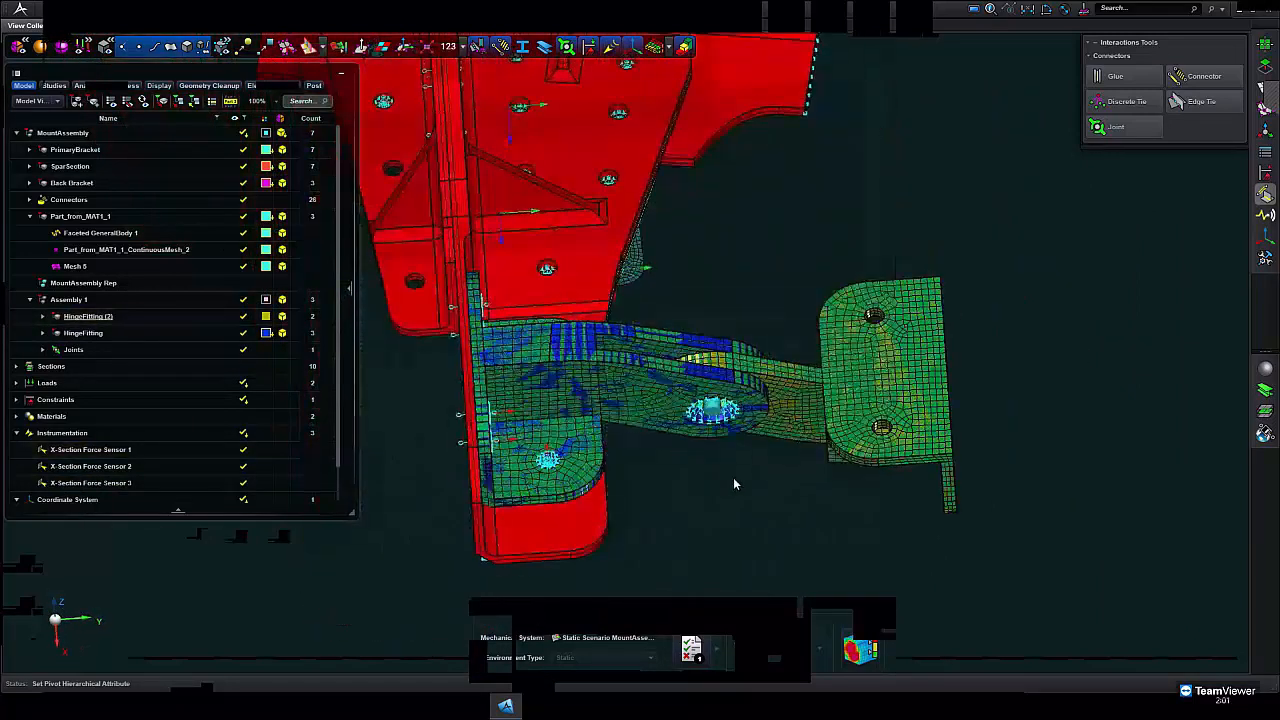
# - Show only Assembly 1 with its joined hinge fittings, hiding the rest of the mount assembly
pyautogui.click(67, 303)
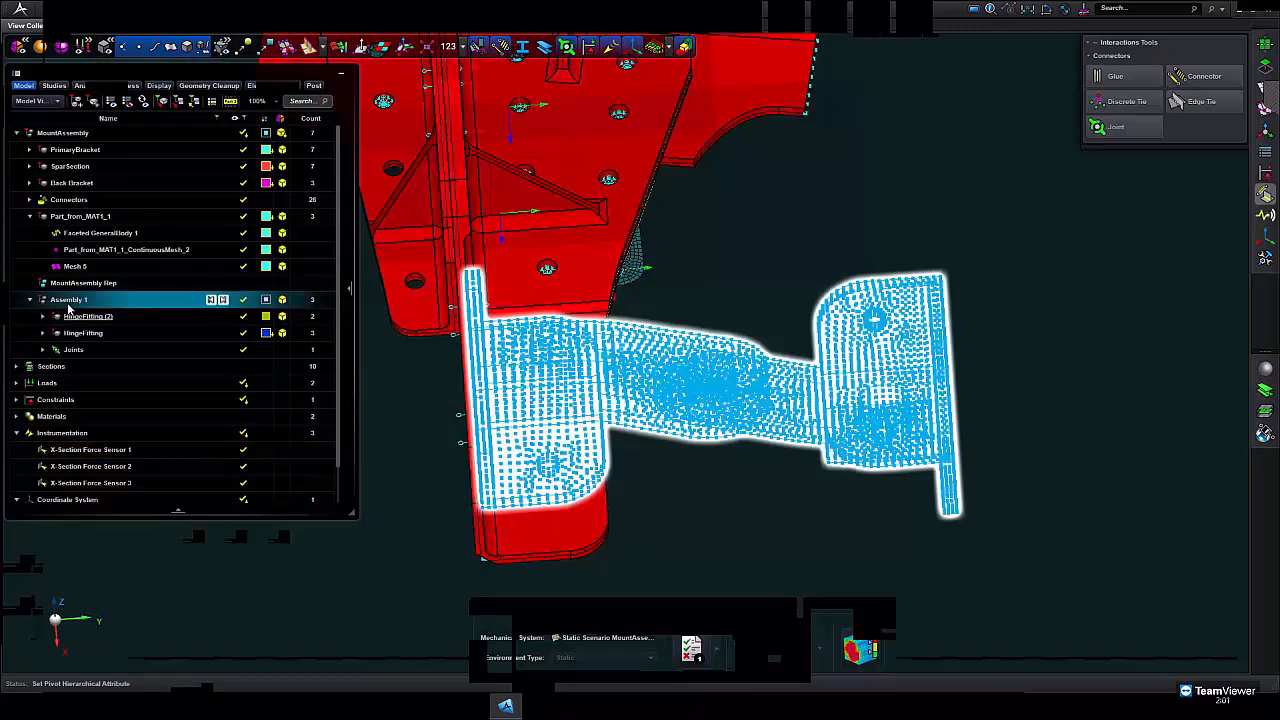
pyautogui.rightClick(68, 308)
pyautogui.click(60, 392)
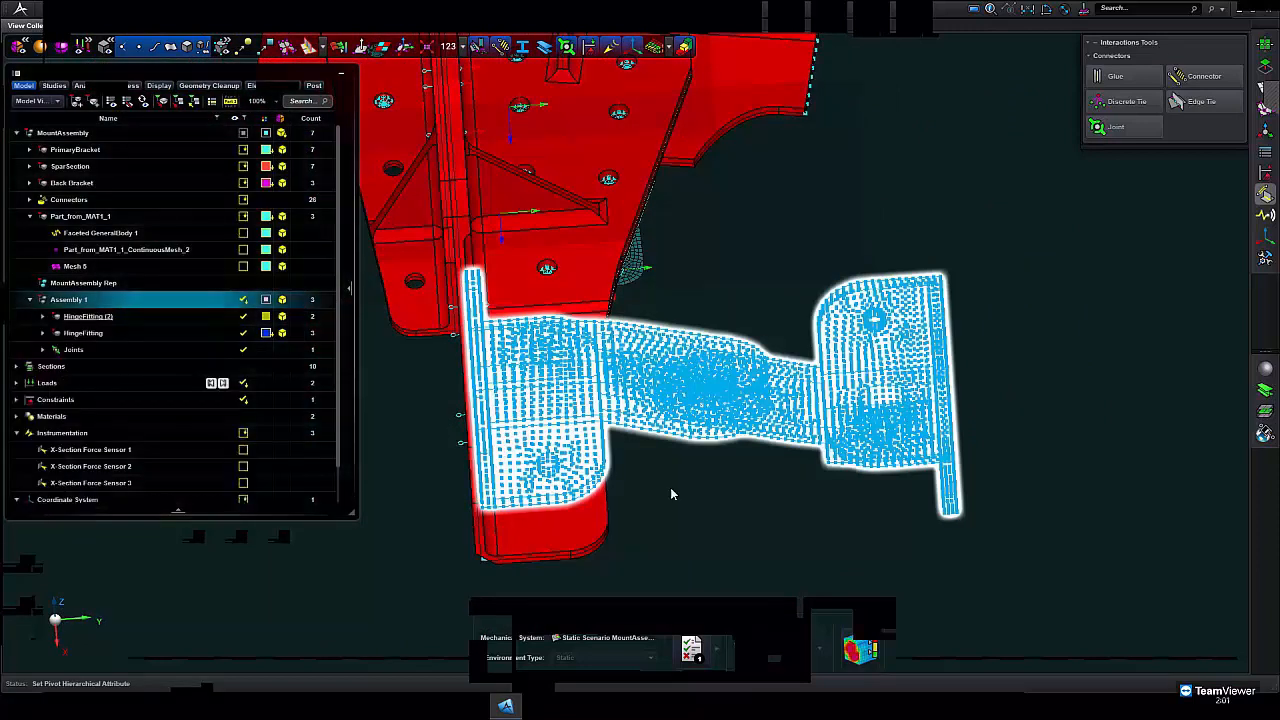
pyautogui.click(722, 490)
pyautogui.moveTo(722, 490)
pyautogui.mouseDown(button='middle')
pyautogui.moveTo(737, 491)
pyautogui.moveTo(722, 455)
pyautogui.moveTo(714, 480)
pyautogui.moveTo(737, 480)
pyautogui.mouseUp(button='middle')
pyautogui.moveTo(1028, 339); pyautogui.dragTo(943, 306, button='middle')
# - Start a displacement constraint for the isolated hinge assembly
pyautogui.moveTo(1264, 127)
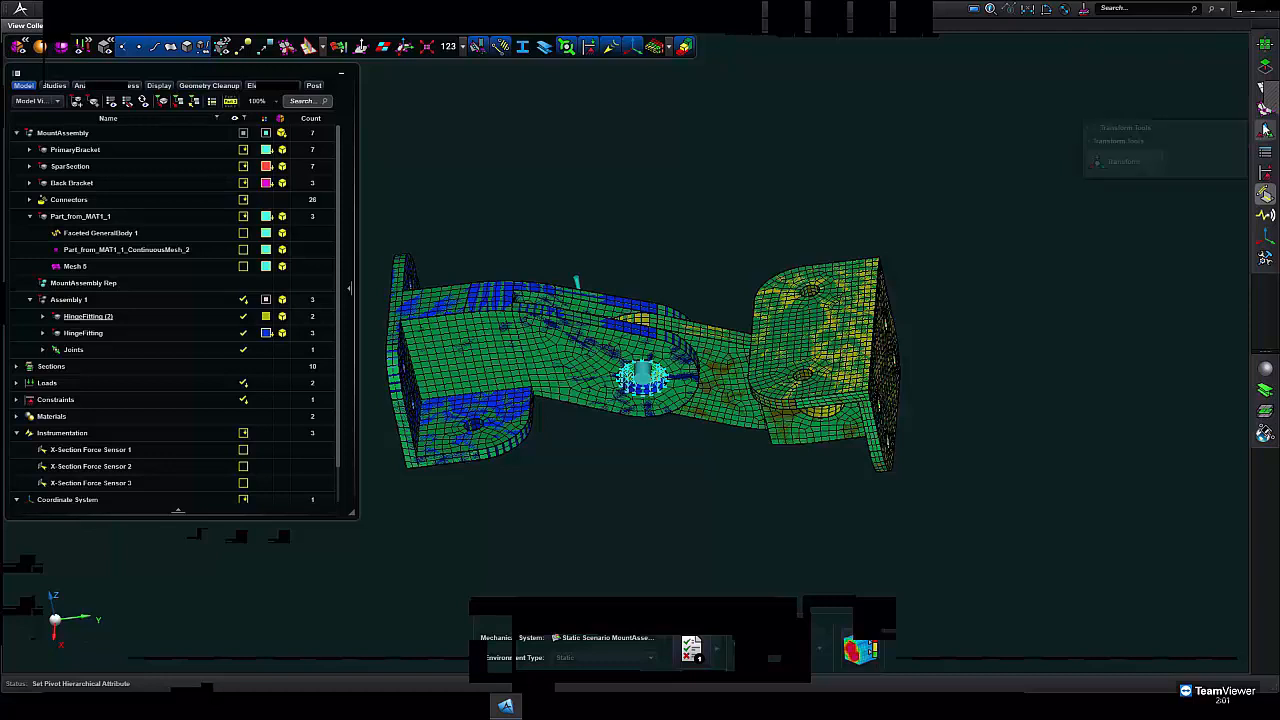
pyautogui.moveTo(1265, 172)
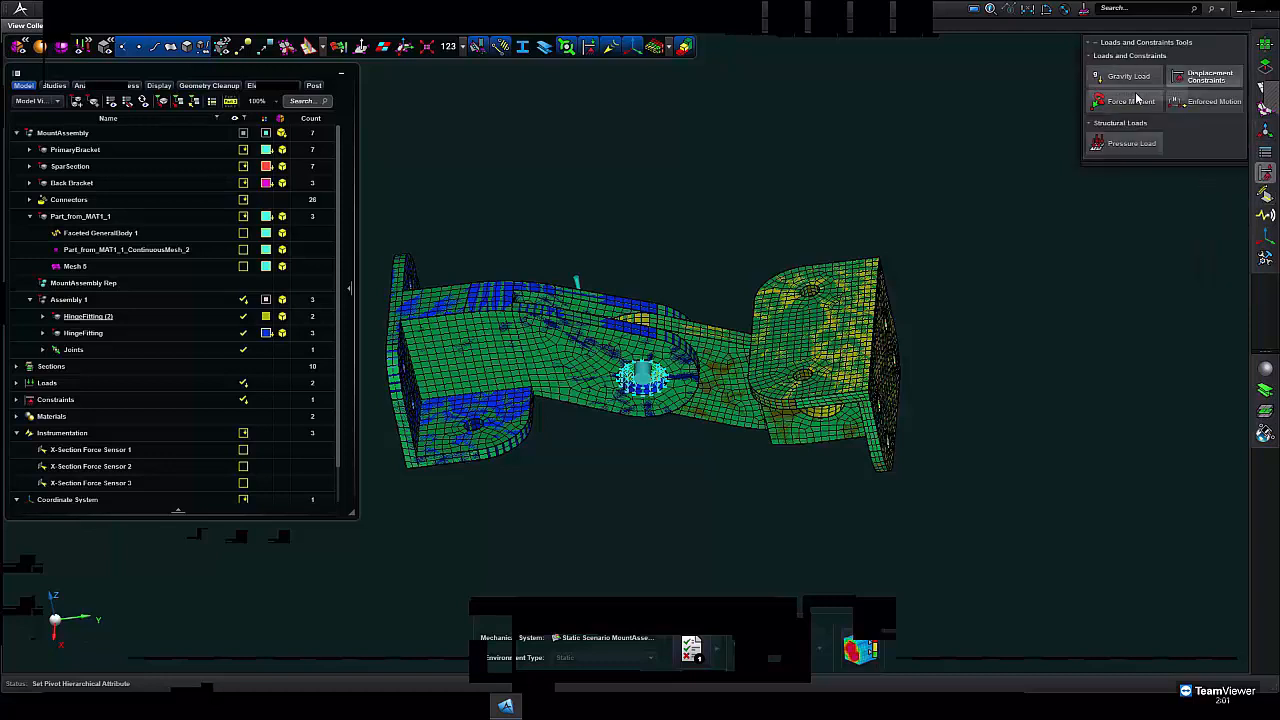
pyautogui.click(1205, 78)
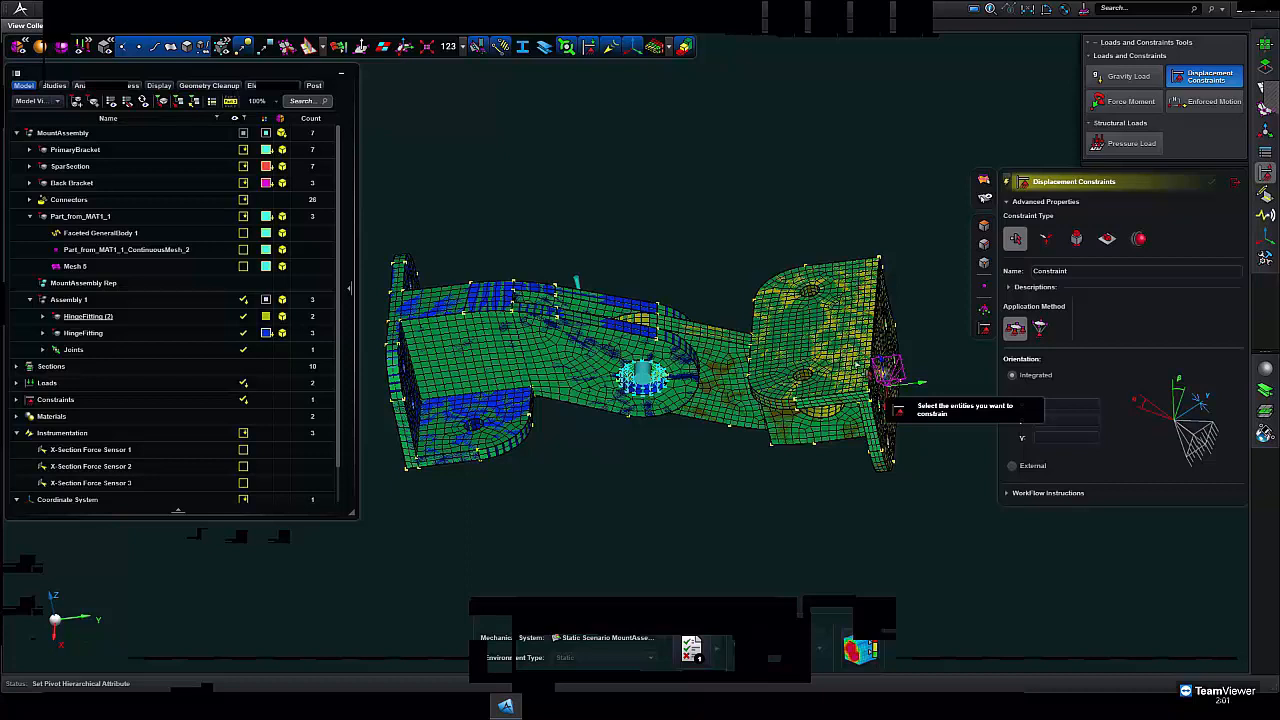
# - Apply a displacement constraint to the end flange face of HingeFitting (2) and finish the constraint definition
pyautogui.click(888, 401)
pyautogui.scroll(-5, 857, 392)
pyautogui.moveTo(739, 432); pyautogui.dragTo(628, 440, button='middle')
pyautogui.scroll(5, 625, 440)
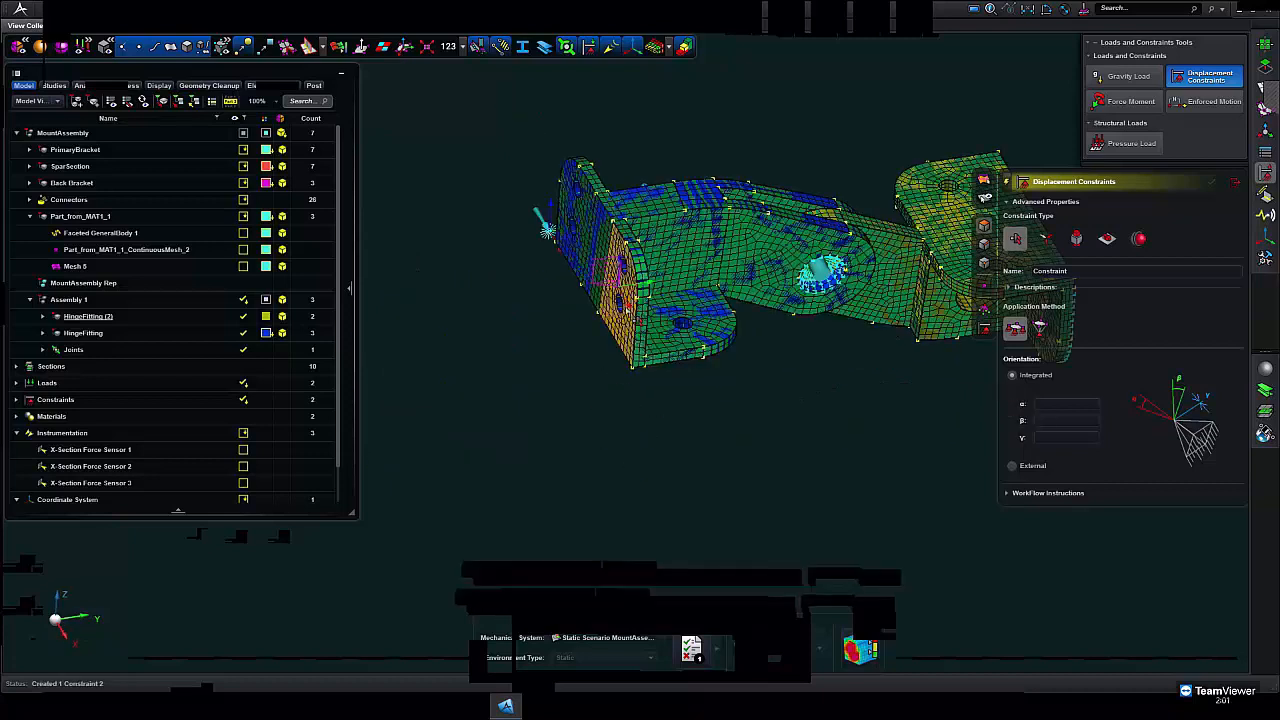
pyautogui.moveTo(755, 431); pyautogui.dragTo(622, 457, button='middle')
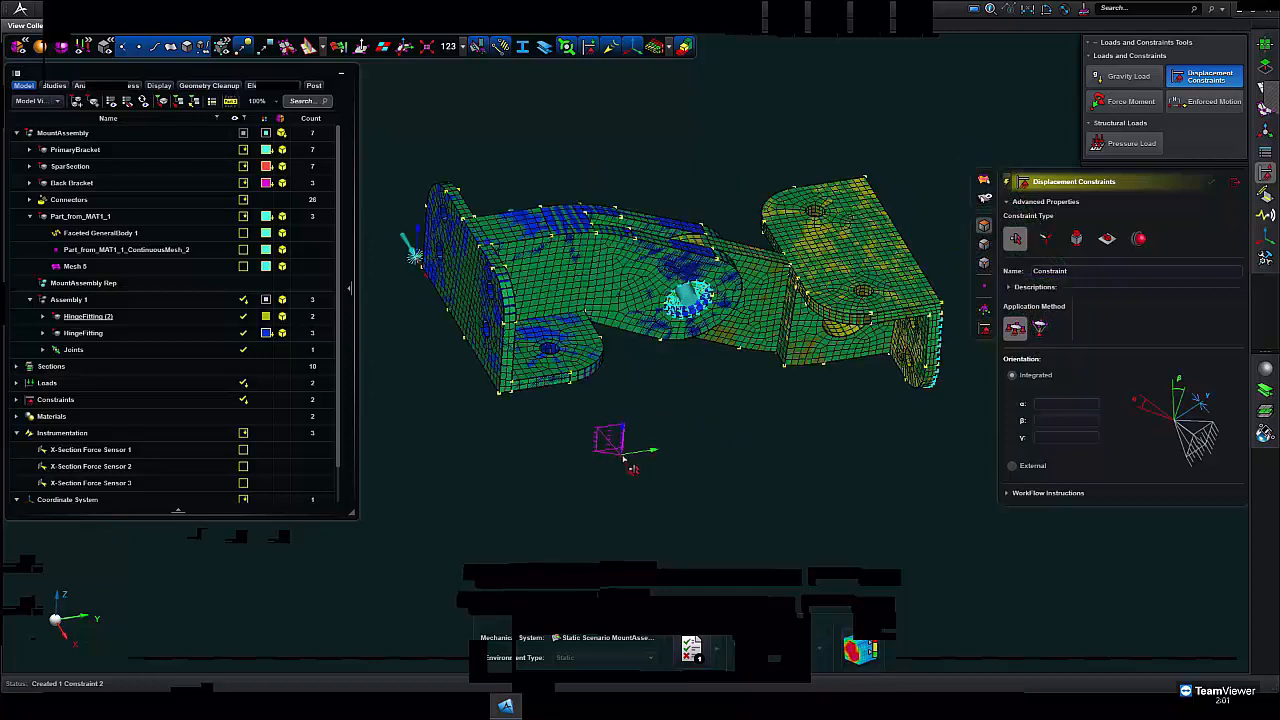
pyautogui.click(1236, 186)
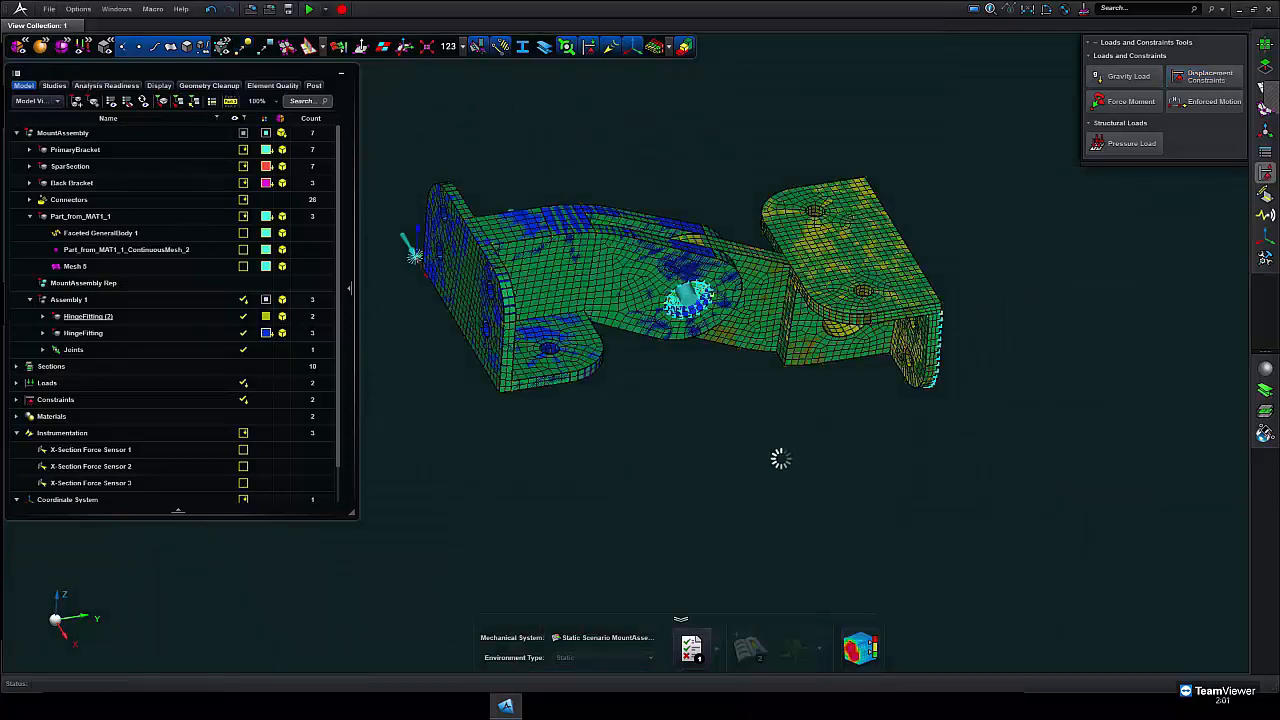
pyautogui.scroll(-3, 780, 457)
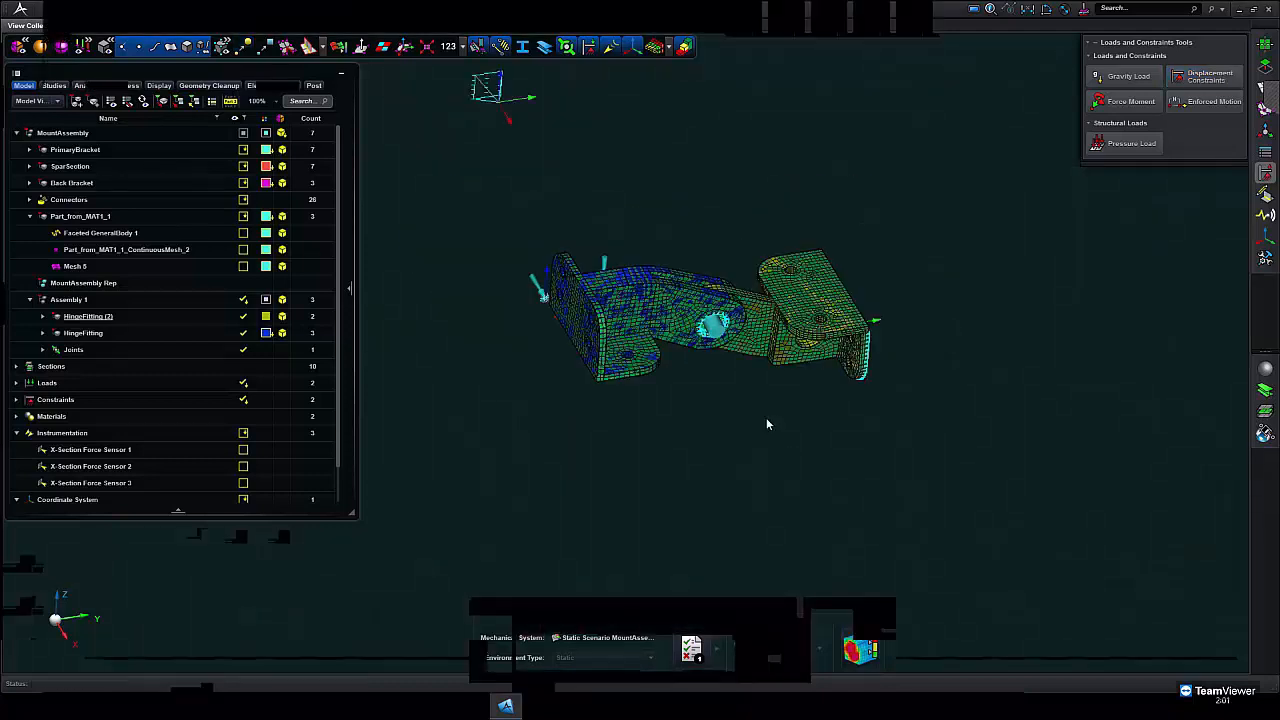
# - Place Assembly 1 in the analysis scene
pyautogui.click(69, 301)
pyautogui.rightClick(69, 306)
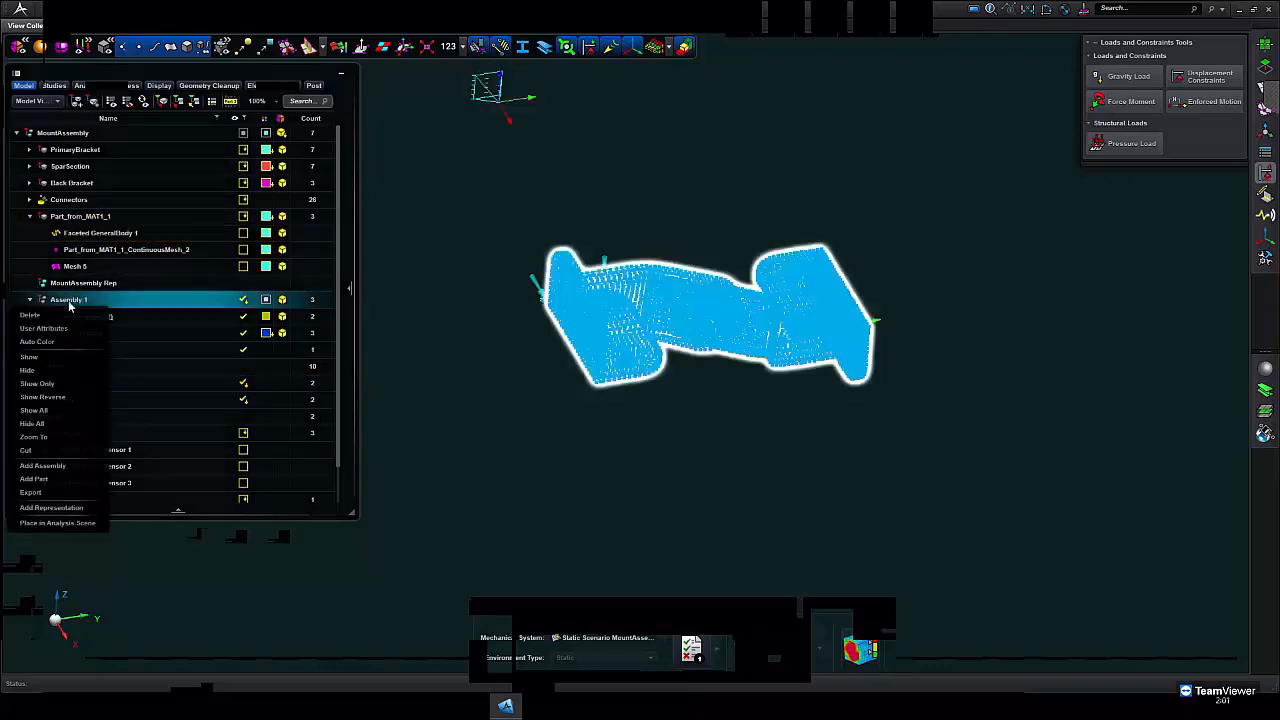
pyautogui.click(58, 523)
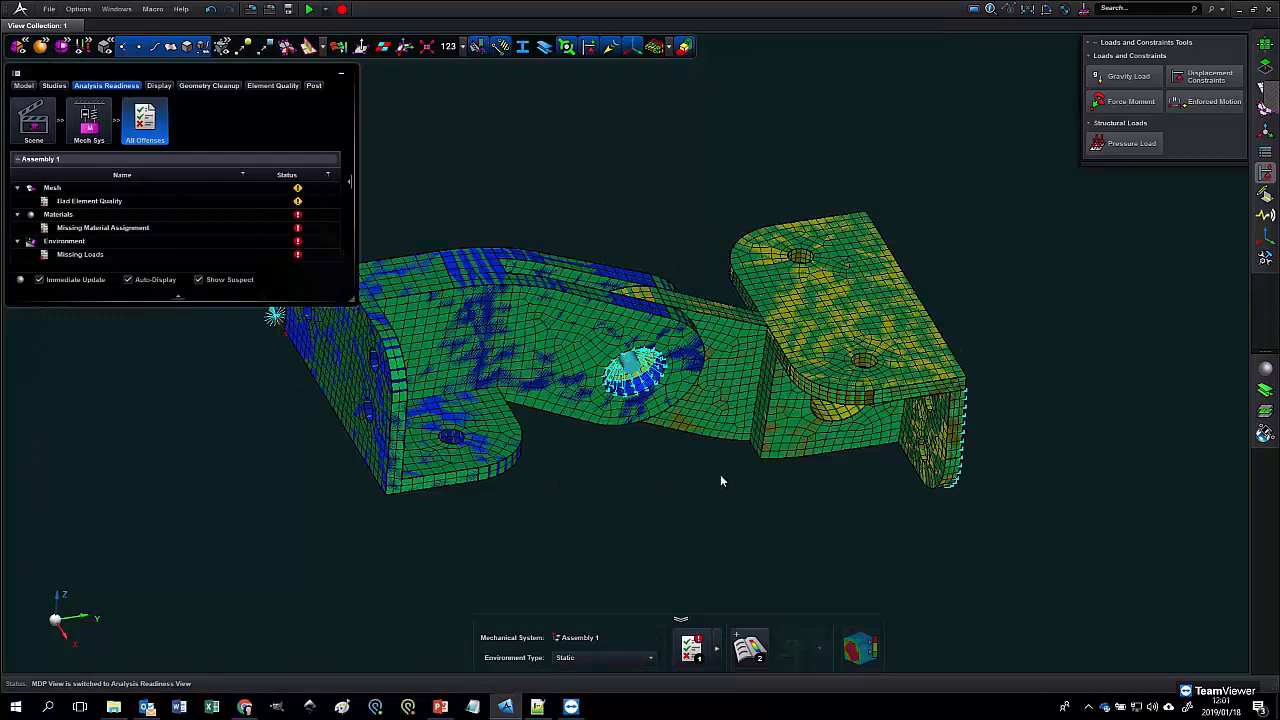
# - Review the readiness issues of Assembly 1 and assign Material 1 to HingeFitting (2)
pyautogui.click(104, 202)
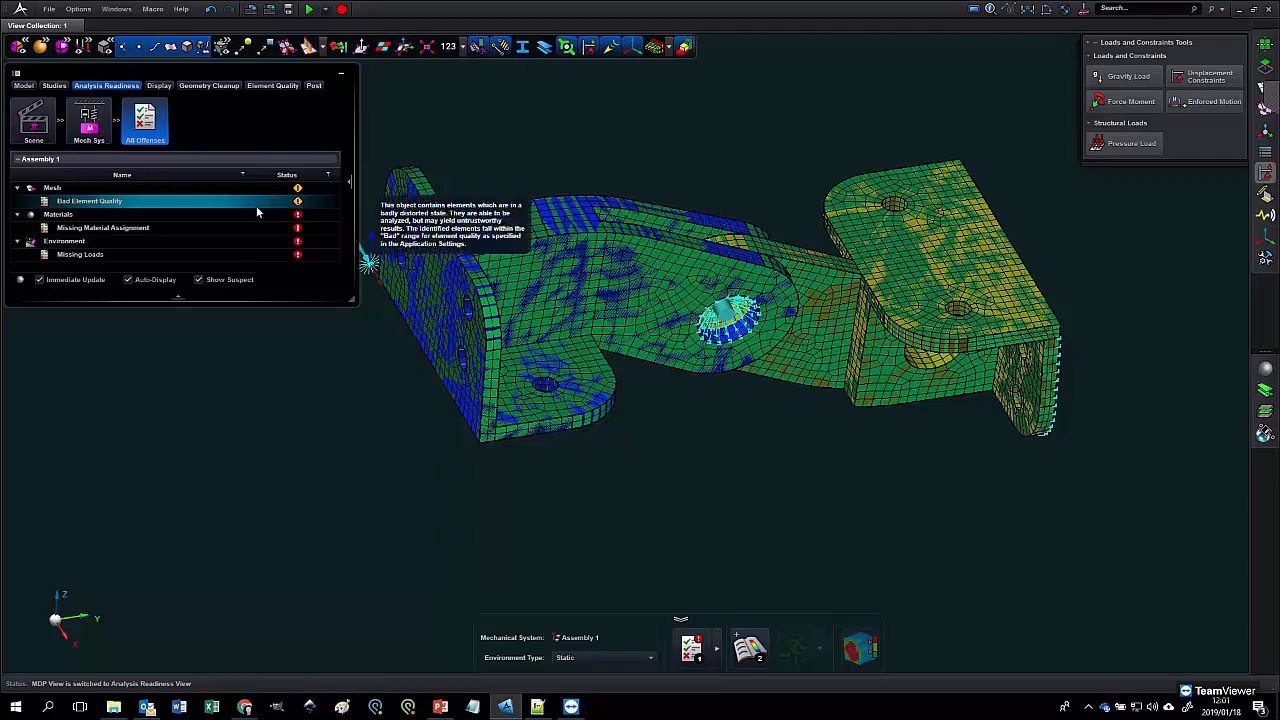
pyautogui.click(200, 215)
pyautogui.click(188, 229)
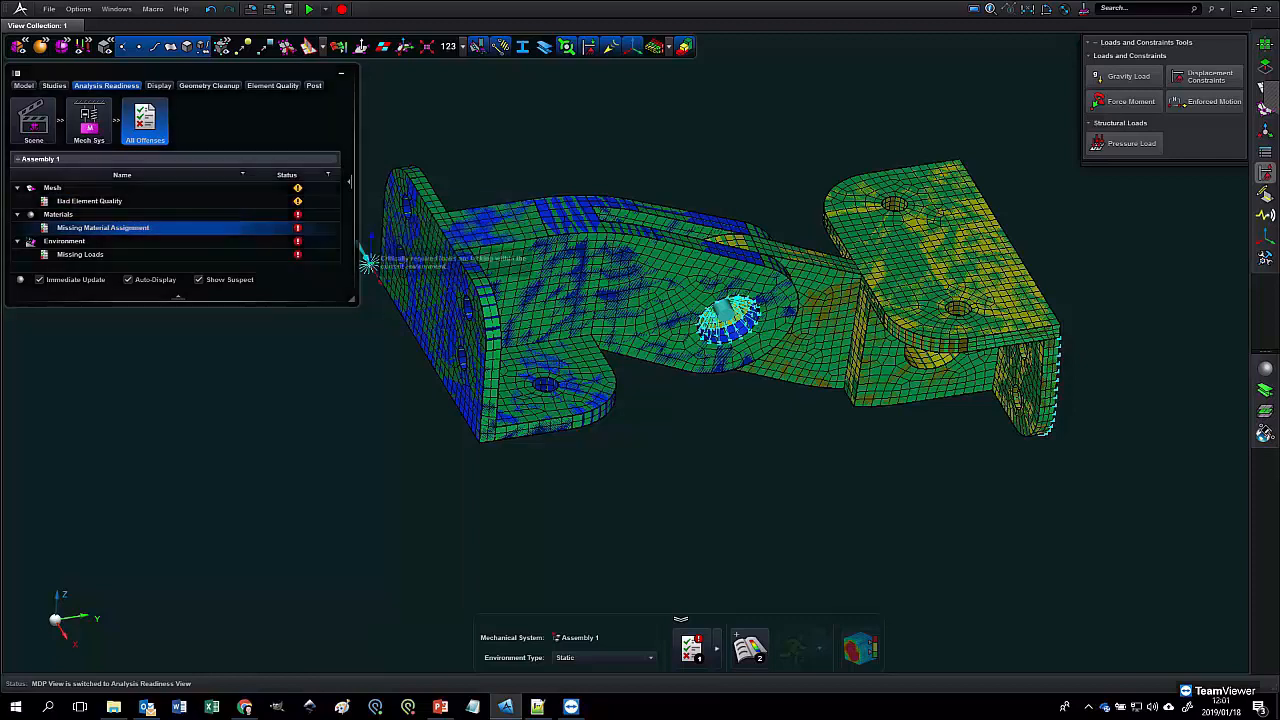
pyautogui.click(1265, 370)
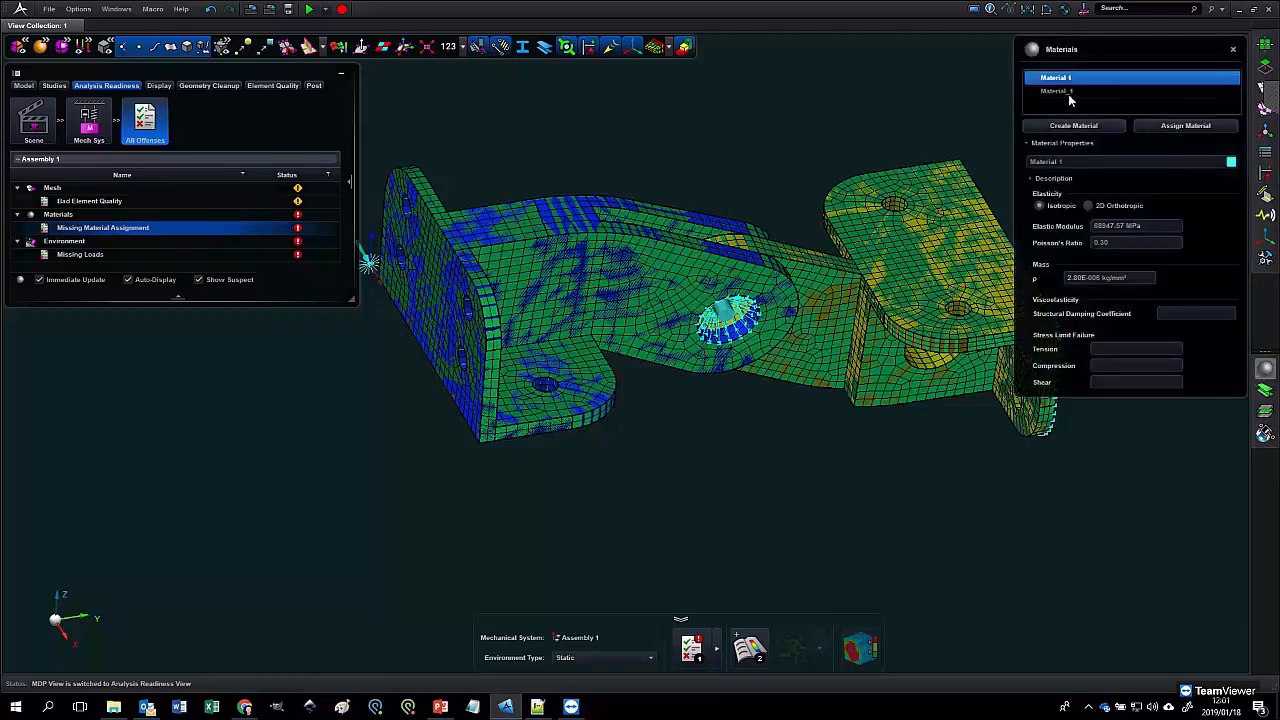
pyautogui.click(1150, 126)
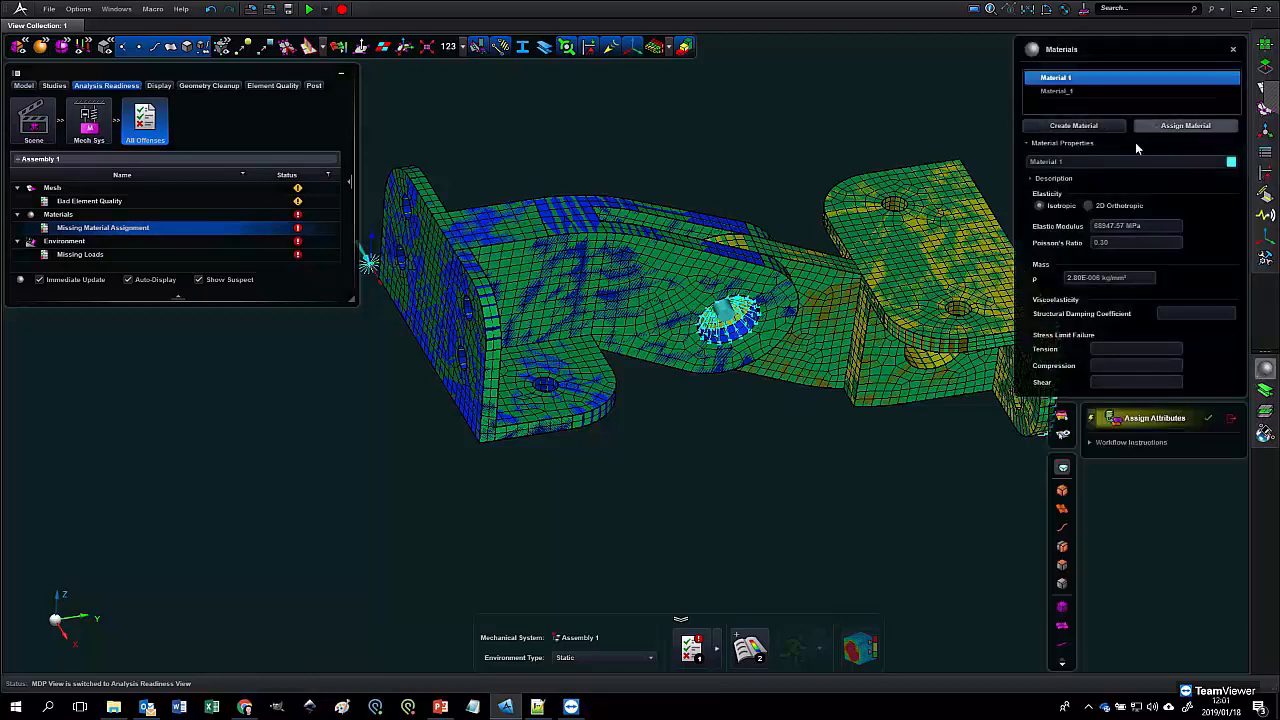
pyautogui.click(886, 236)
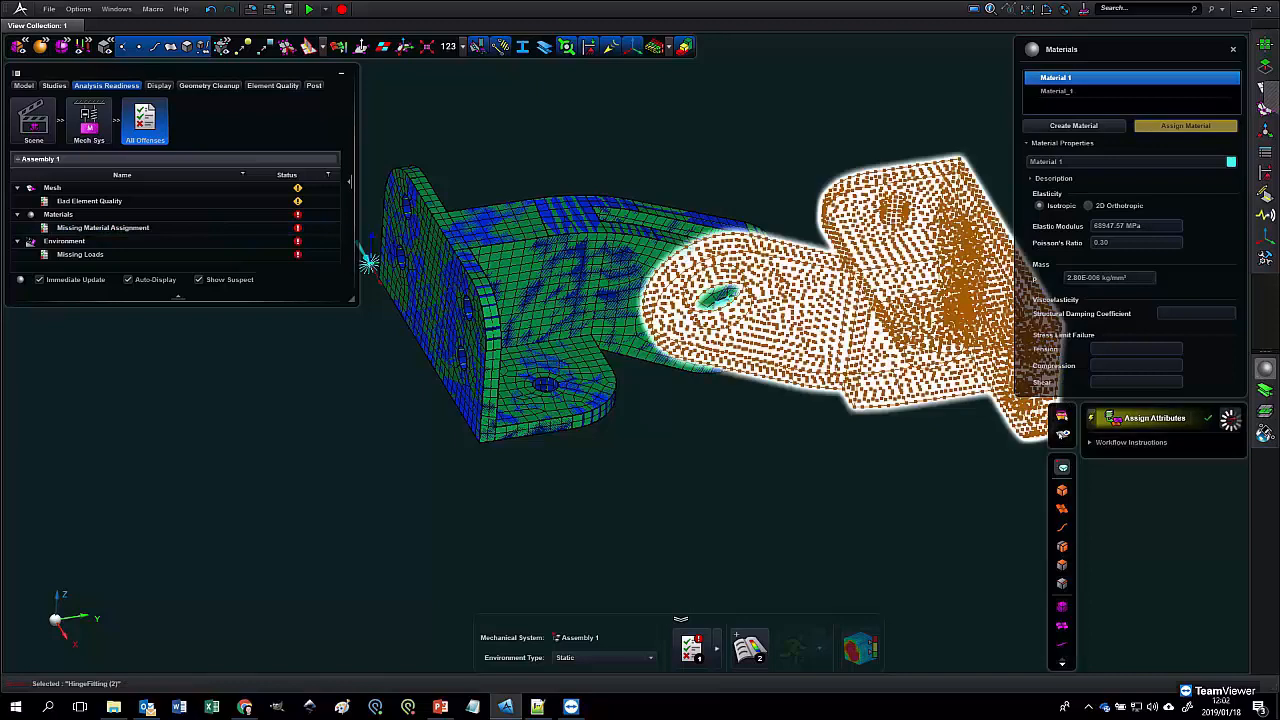
pyautogui.click(1231, 421)
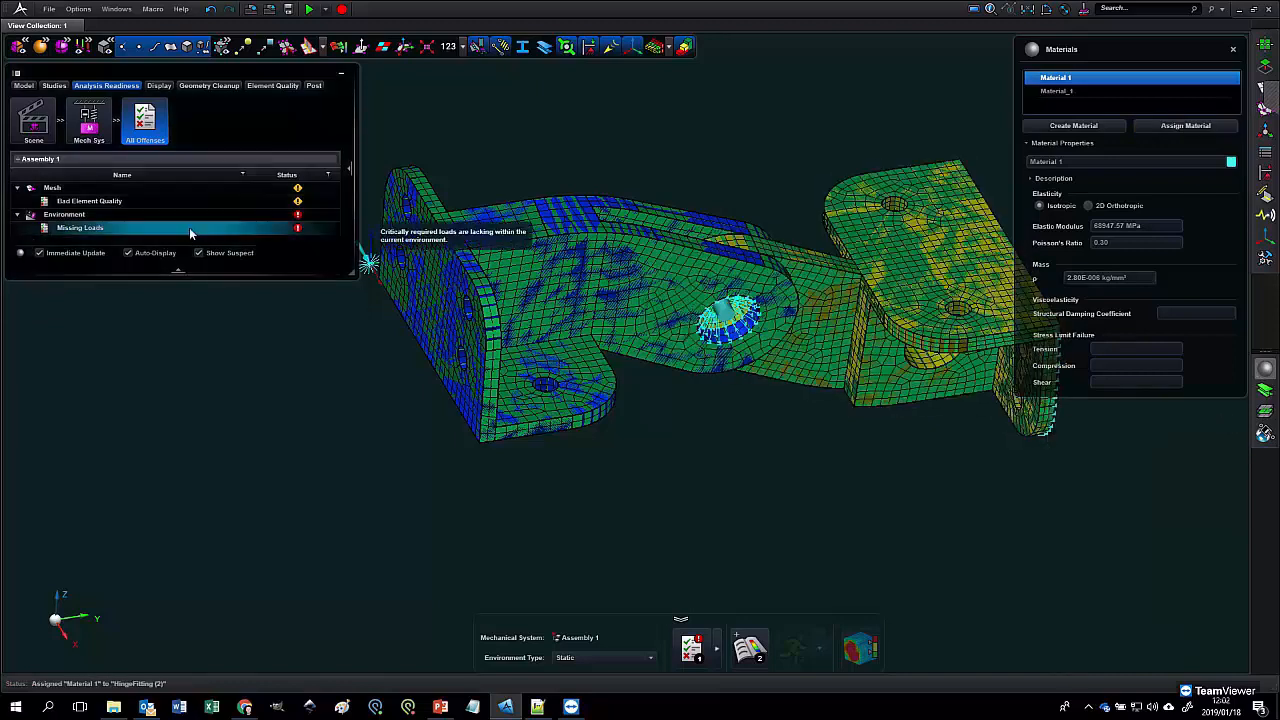
# - Set the environment type of Assembly 1 to Normal Modes and solve its modal scenario
pyautogui.click(651, 658)
pyautogui.click(578, 601)
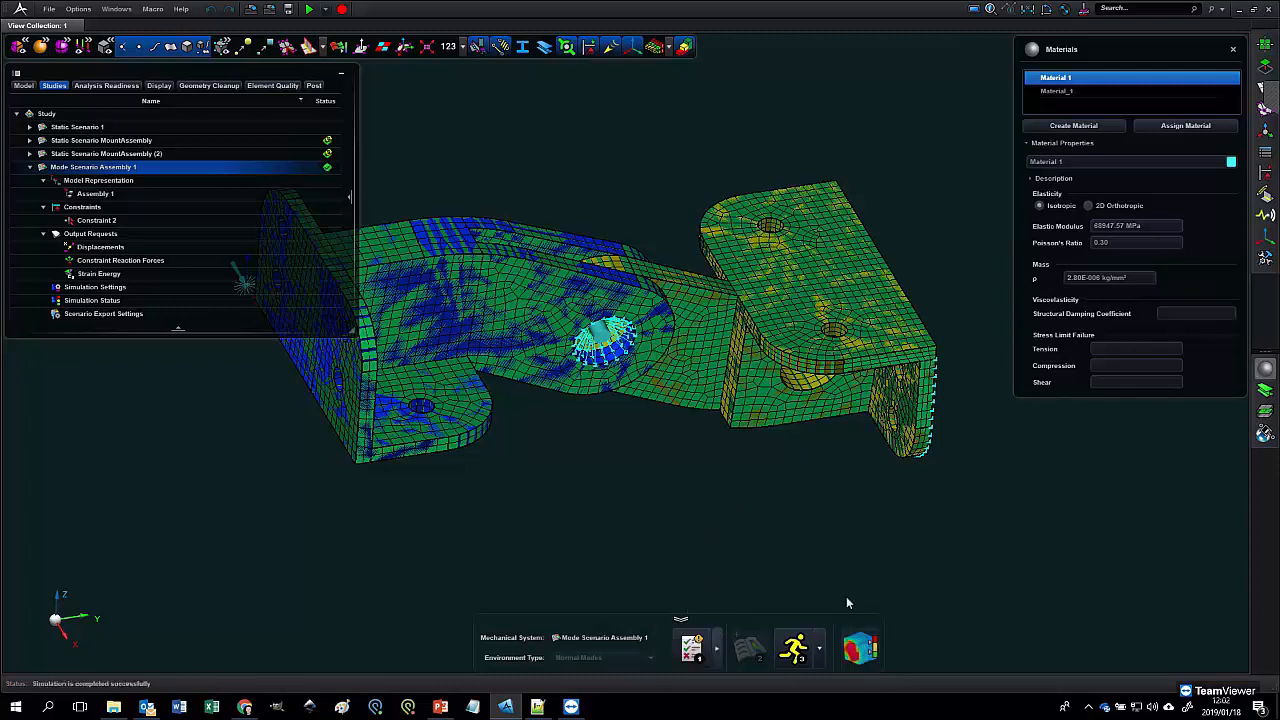
# - Open the modal results and examine the animated translational displacements of mode 2 and the following mode
pyautogui.click(857, 649)
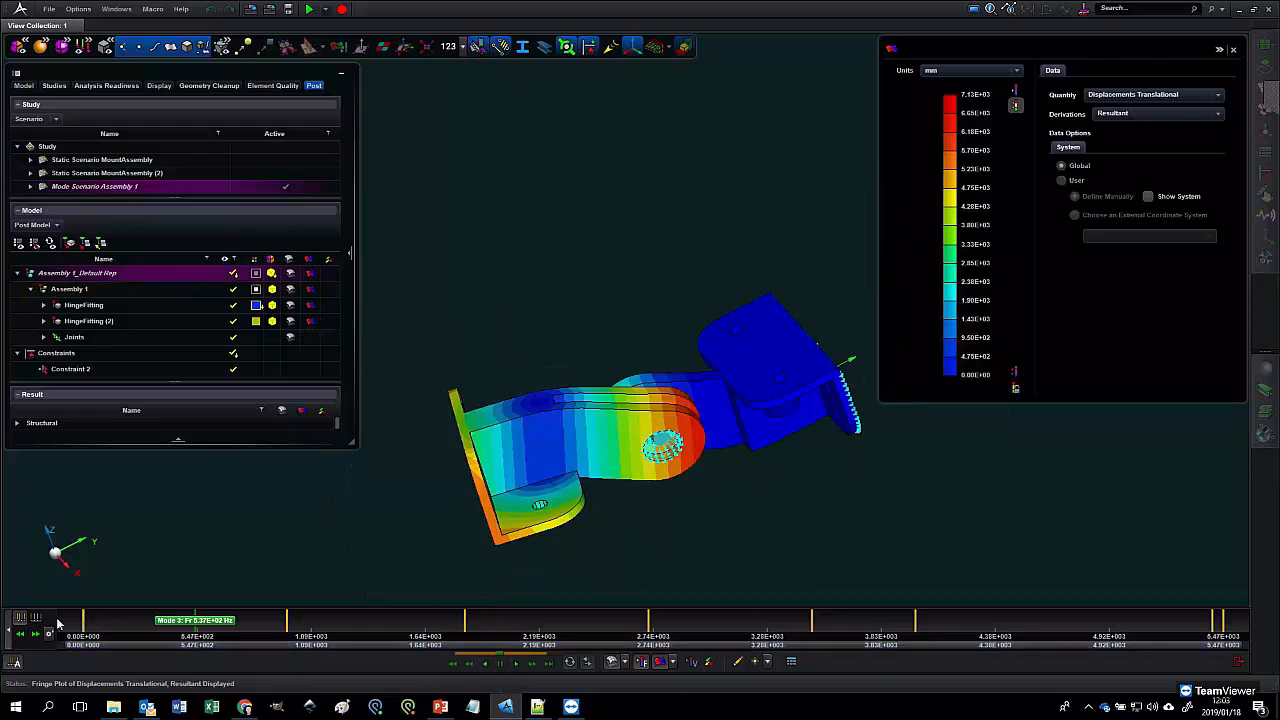
pyautogui.click(19, 634)
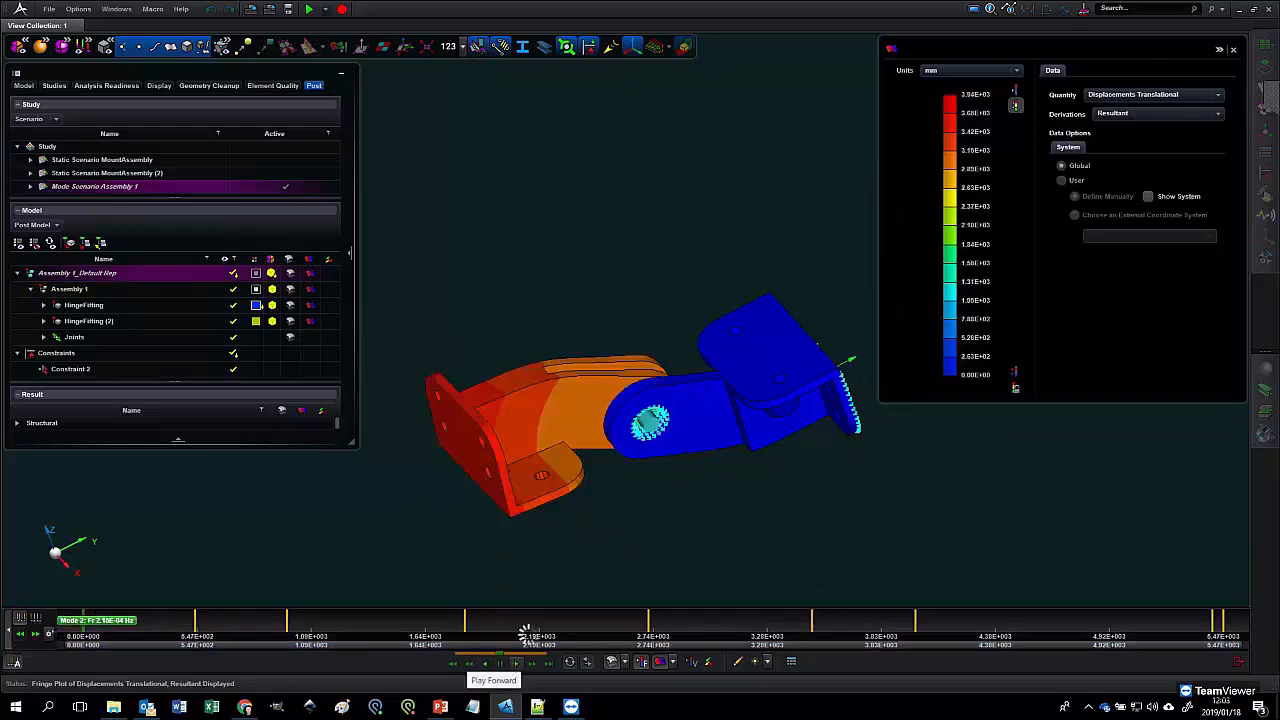
pyautogui.moveTo(621, 522); pyautogui.dragTo(689, 455, button='middle')
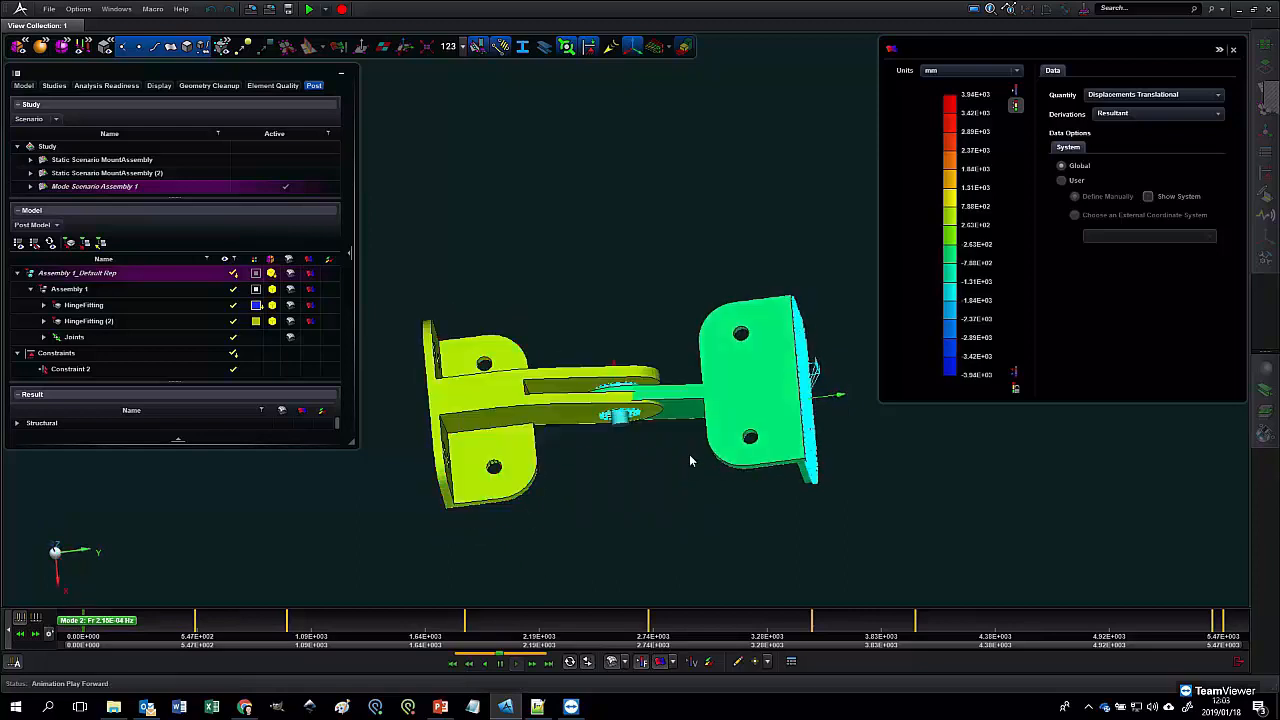
pyautogui.click(35, 635)
pyautogui.scroll(3, 654, 458)
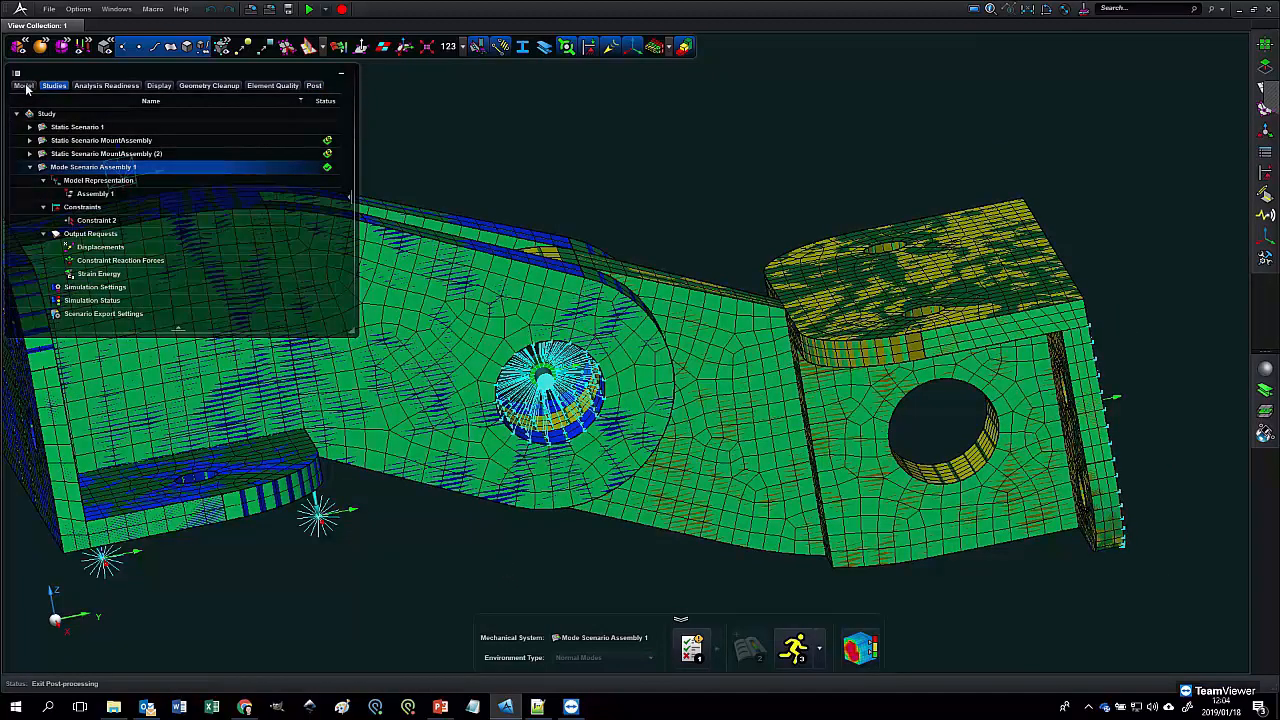
# - Change Joint 1 at the hinge pin to the first available joint type and apply the edit
pyautogui.click(465, 328)
pyautogui.rightClick(546, 392)
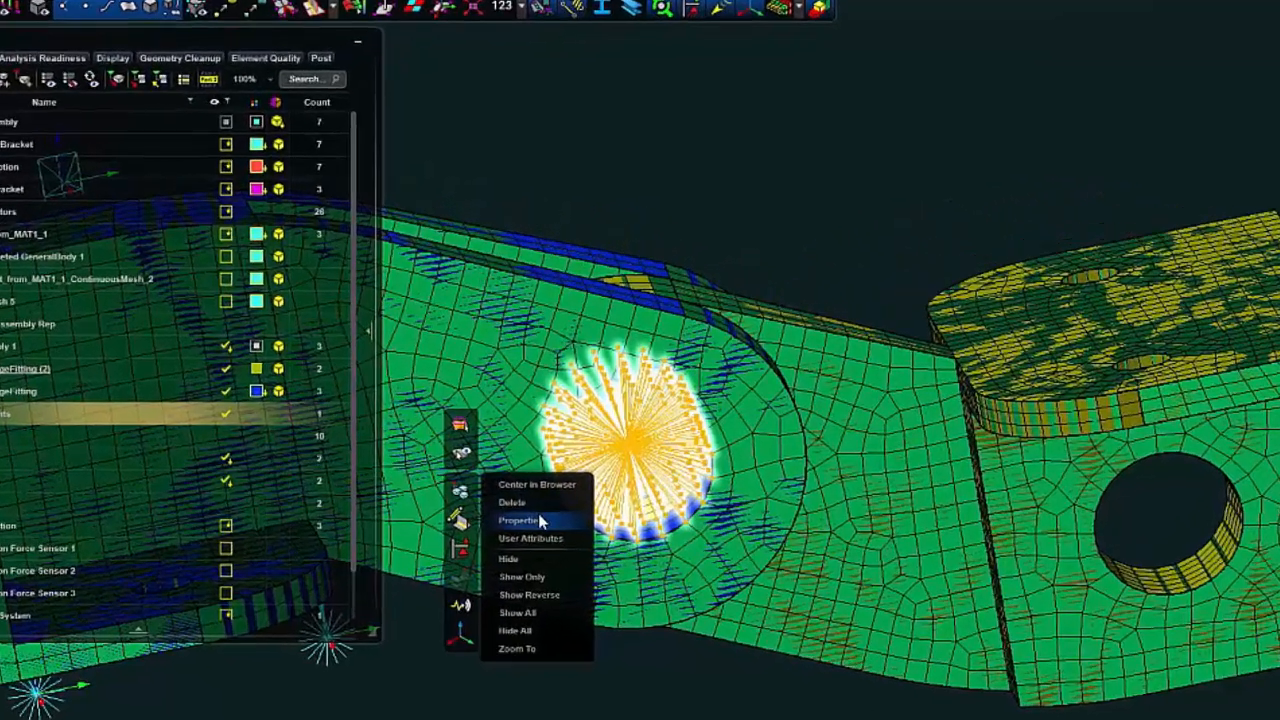
pyautogui.click(462, 428)
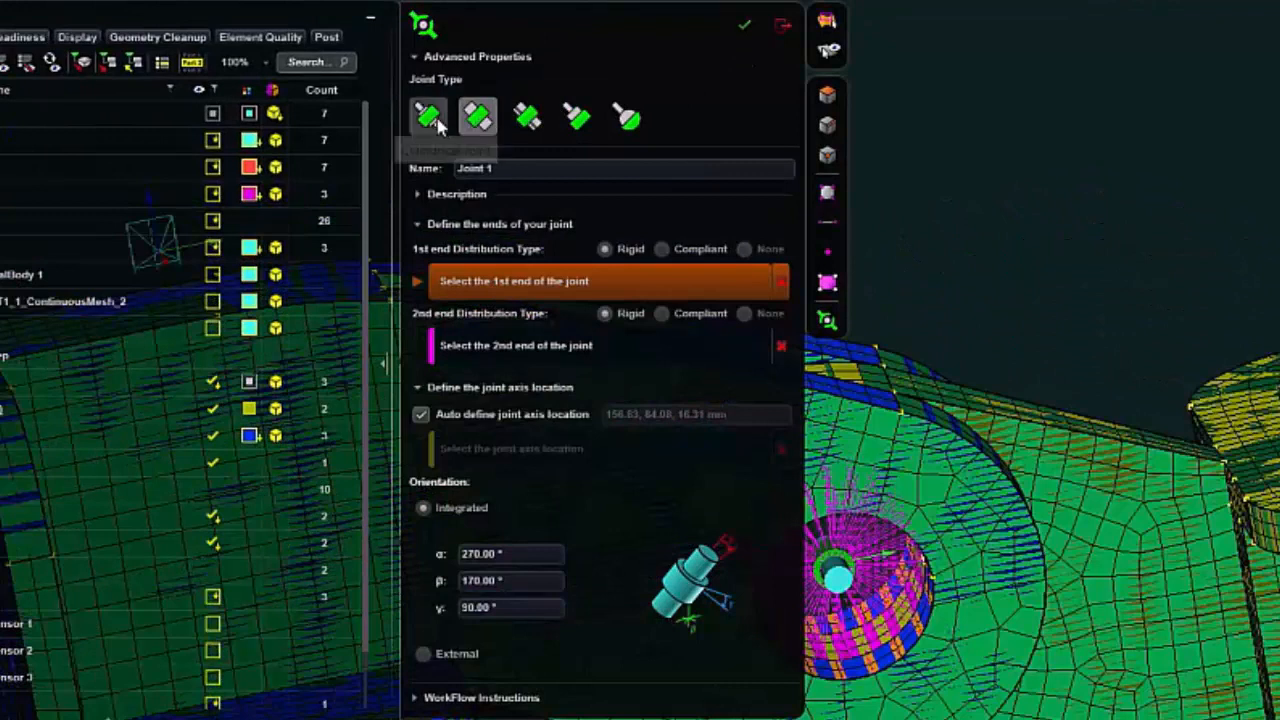
pyautogui.click(428, 117)
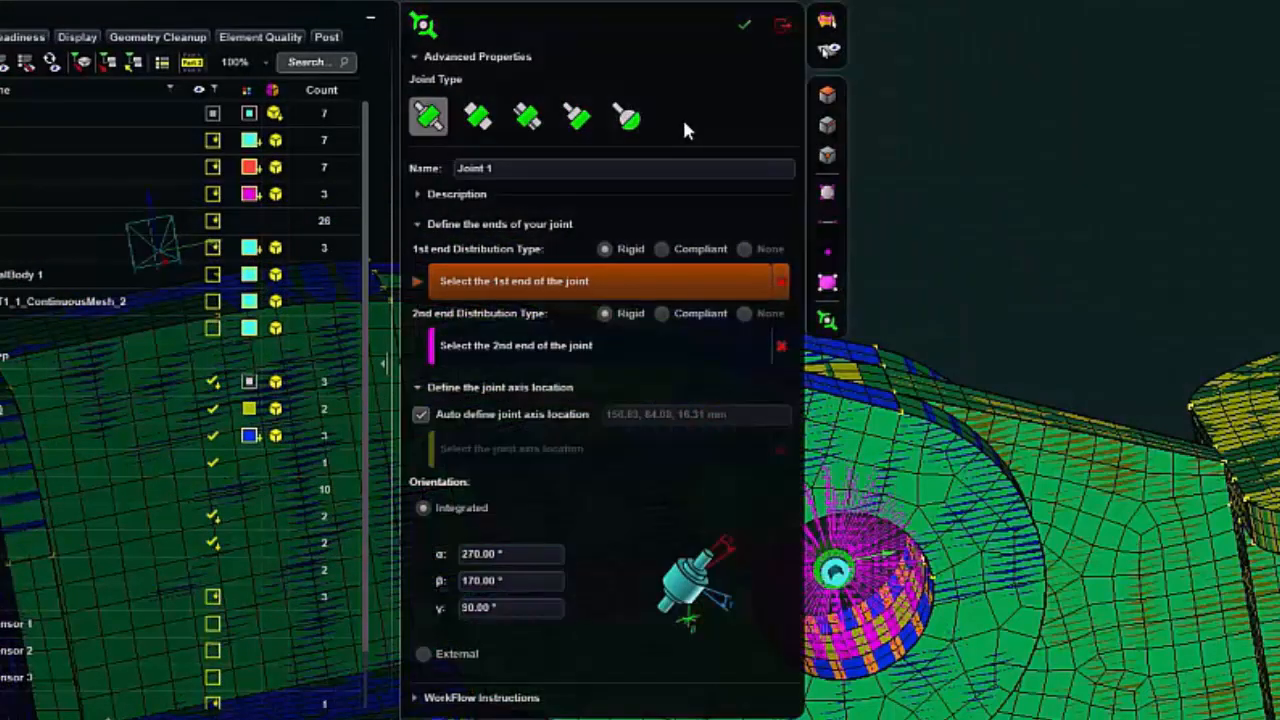
pyautogui.click(743, 25)
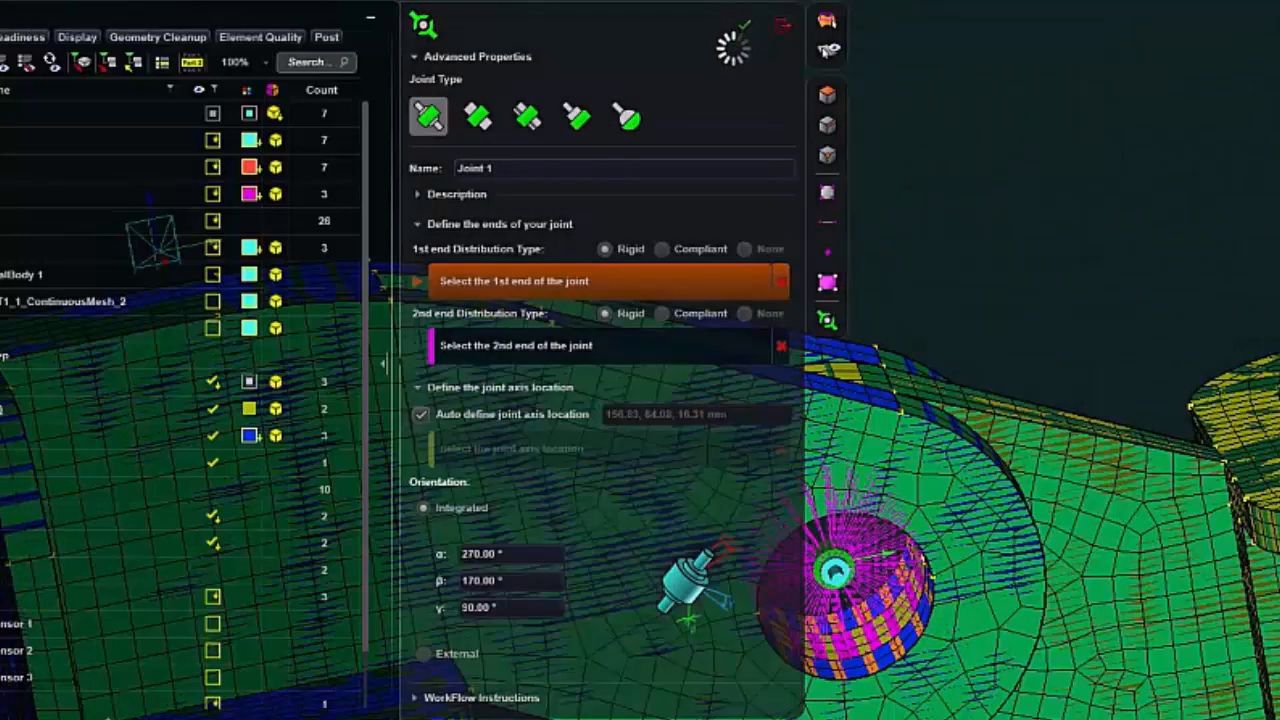
pyautogui.click(781, 24)
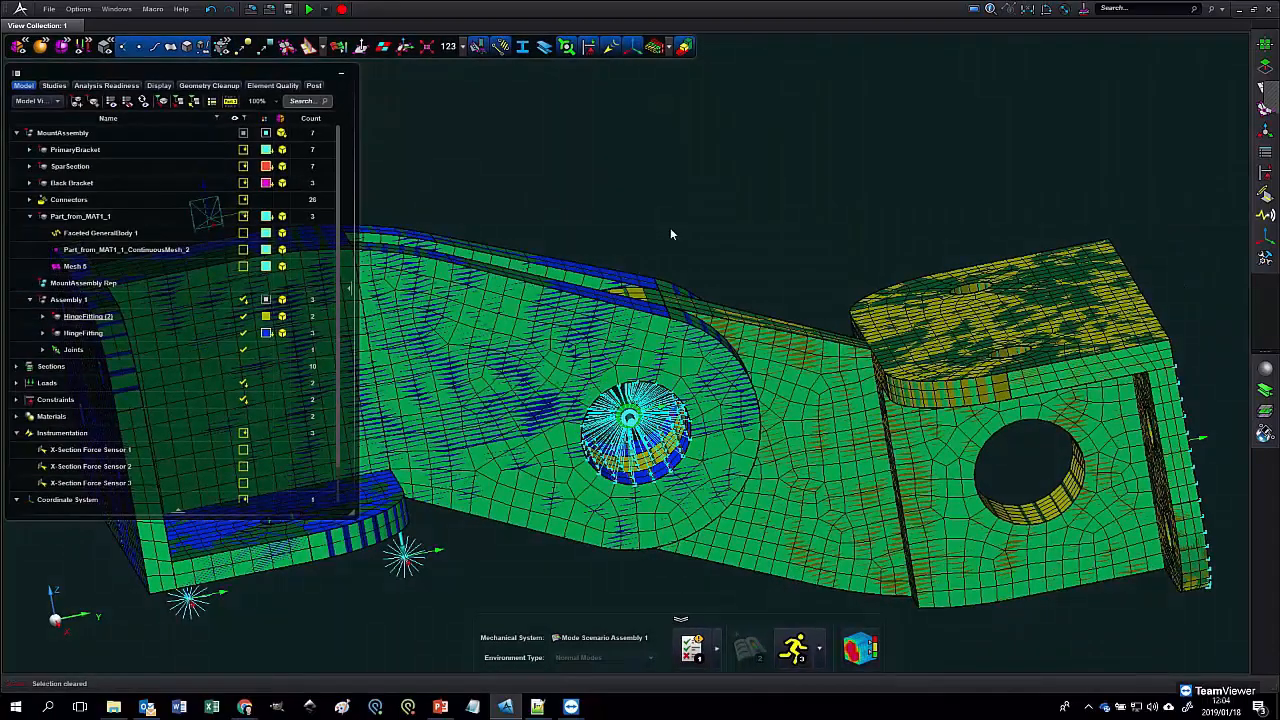
# - Rerun the normal modes simulation of Mode Scenario Assembly 1 with the modified joint
pyautogui.scroll(-2, 671, 234)
pyautogui.moveTo(671, 234); pyautogui.dragTo(715, 262, button='middle')
pyautogui.click(800, 648)
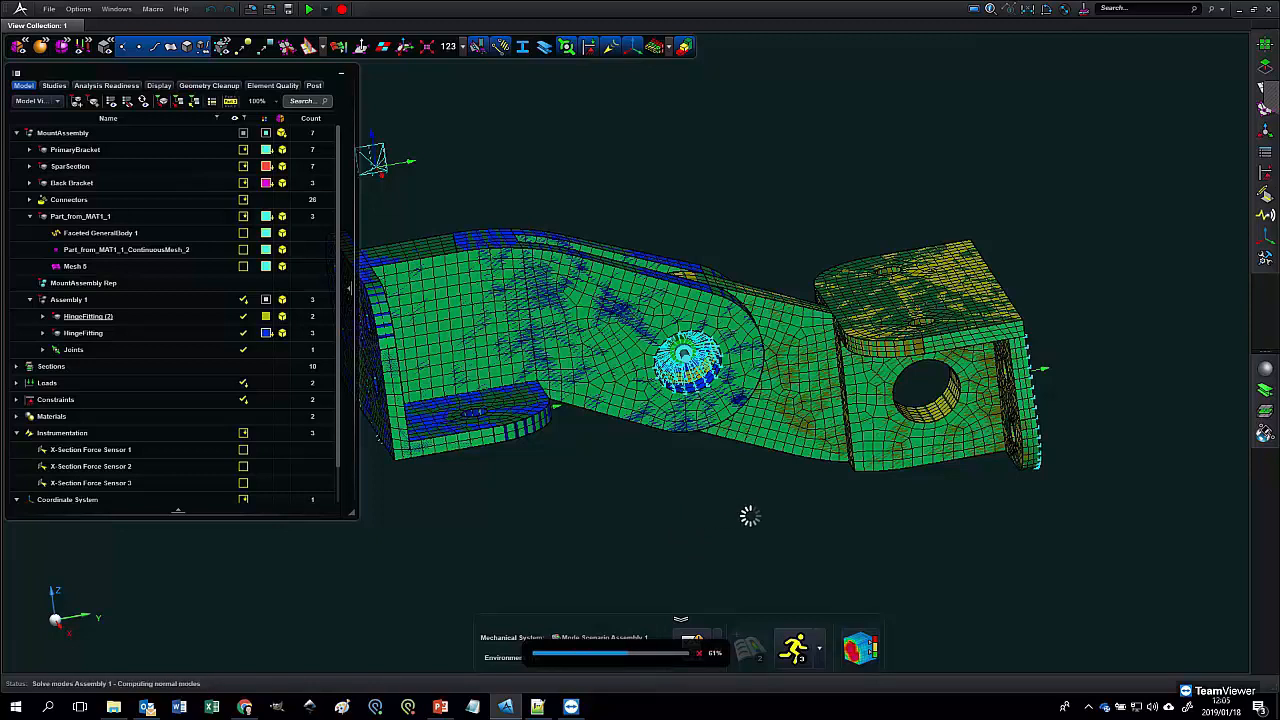
# - Open the recomputed modal results, animate mode 2 as a translational displacement fringe, and examine the motion from several angles
pyautogui.click(858, 648)
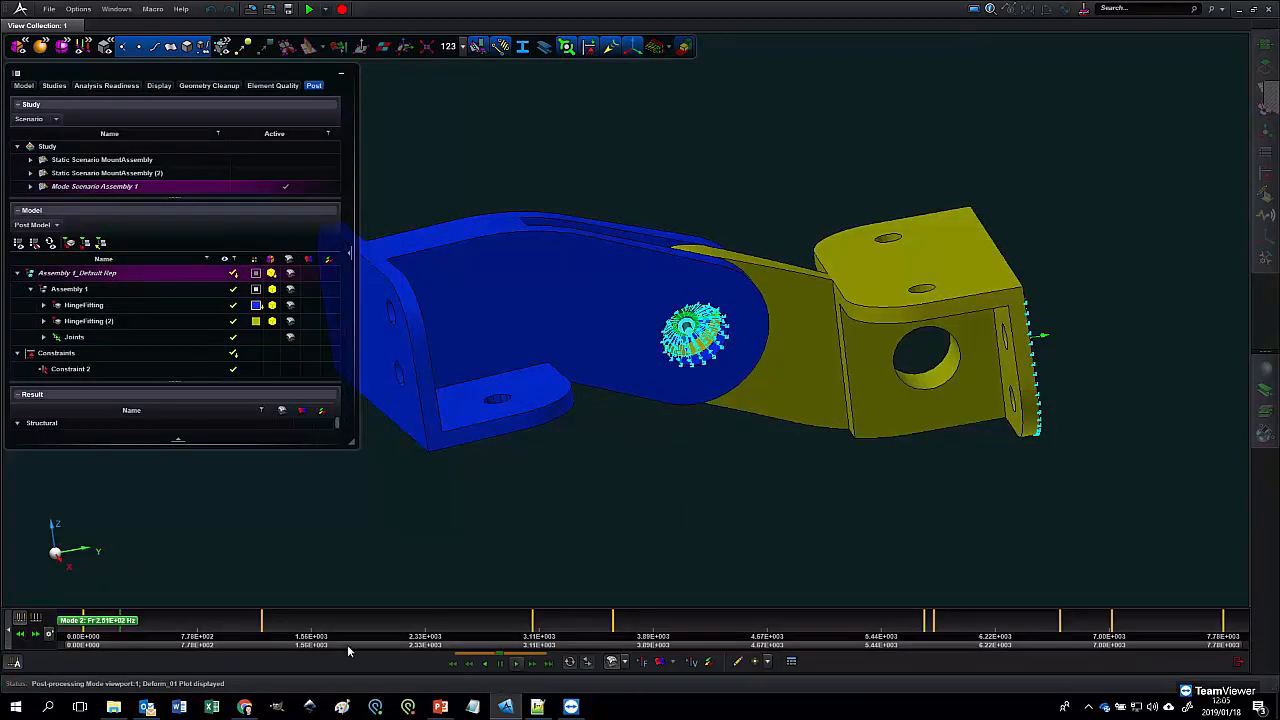
pyautogui.click(501, 664)
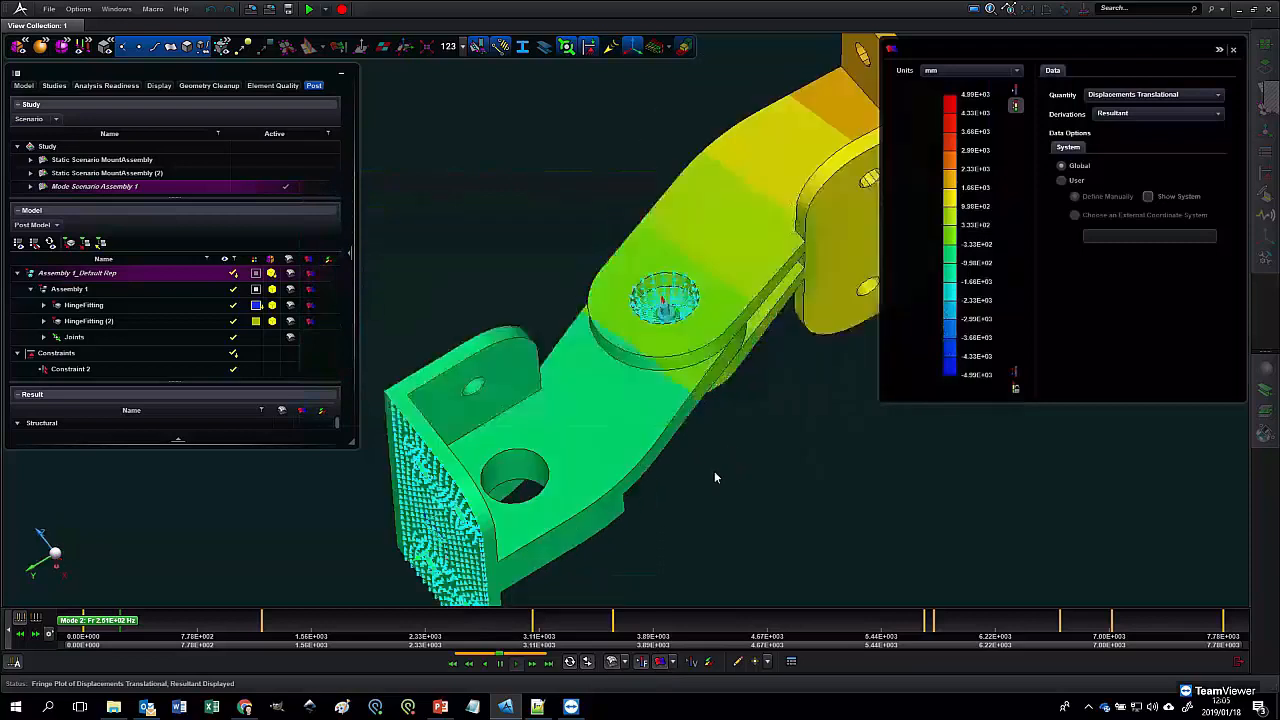
pyautogui.click(1219, 48)
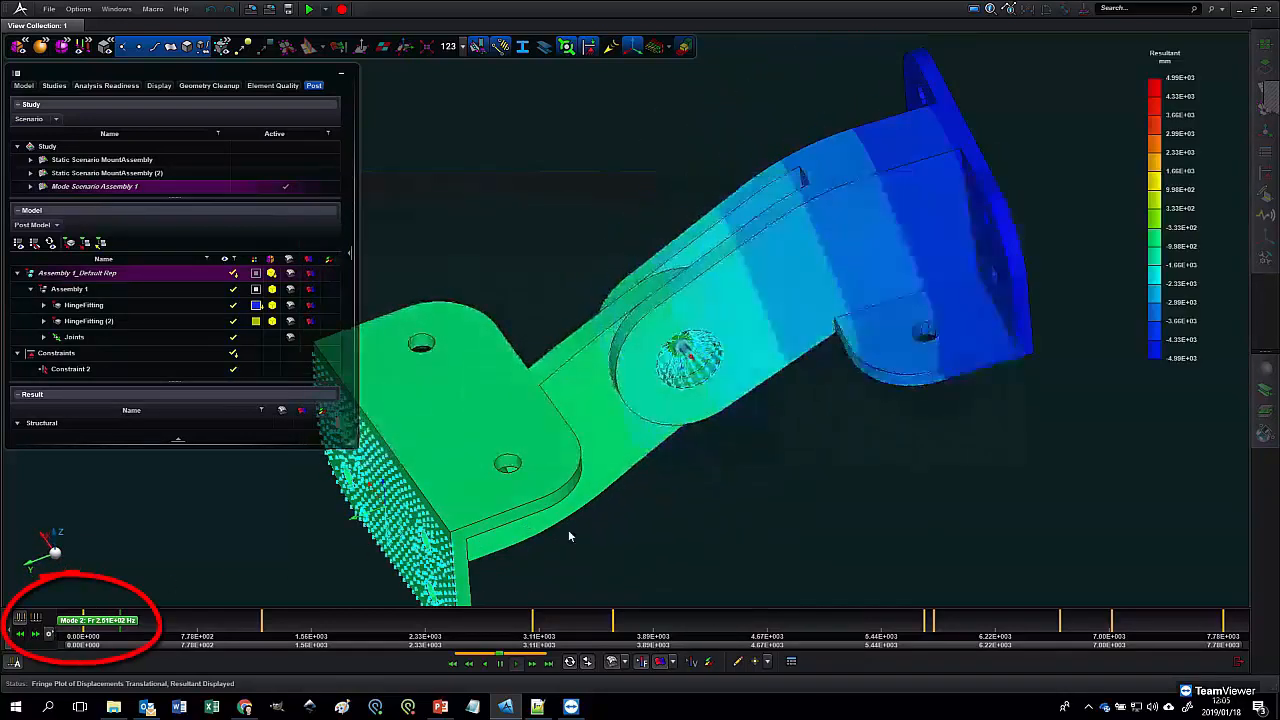
pyautogui.moveTo(617, 475)
pyautogui.mouseDown(button='right')
pyautogui.moveTo(626, 450)
pyautogui.moveTo(672, 480)
pyautogui.moveTo(646, 487)
pyautogui.mouseUp(button='right')
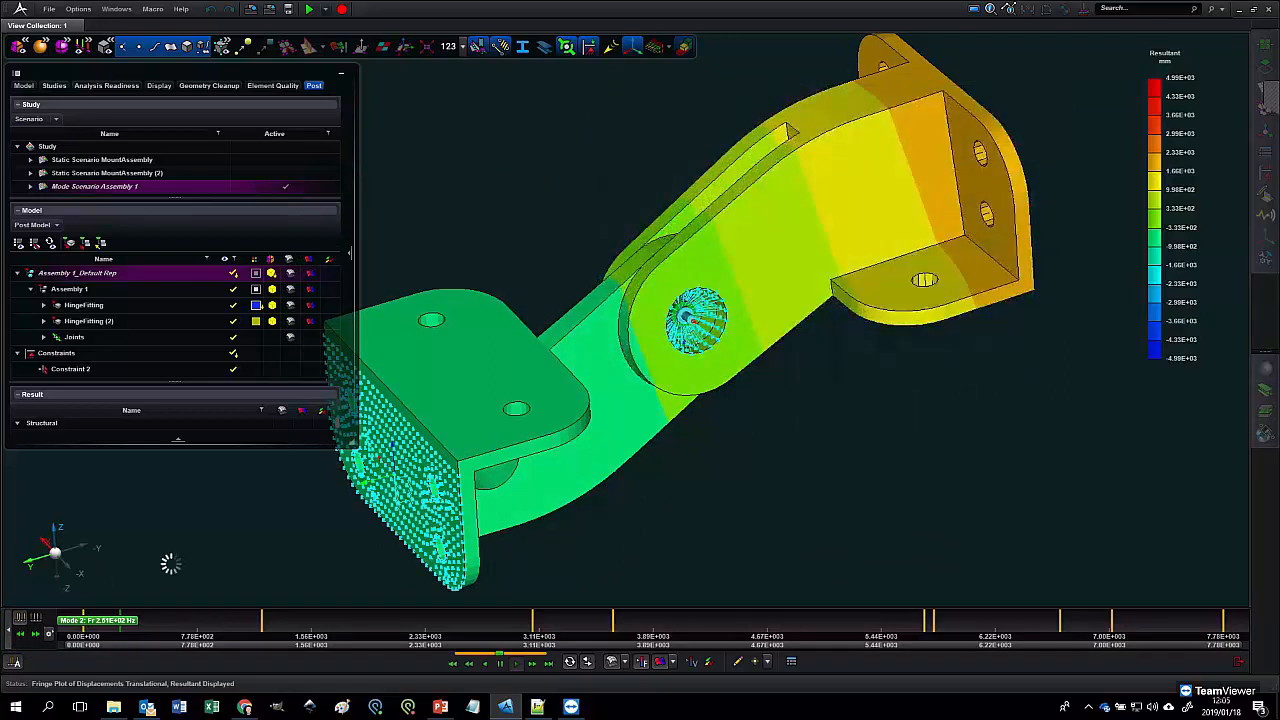
pyautogui.moveTo(728, 474); pyautogui.dragTo(702, 461, button='right')
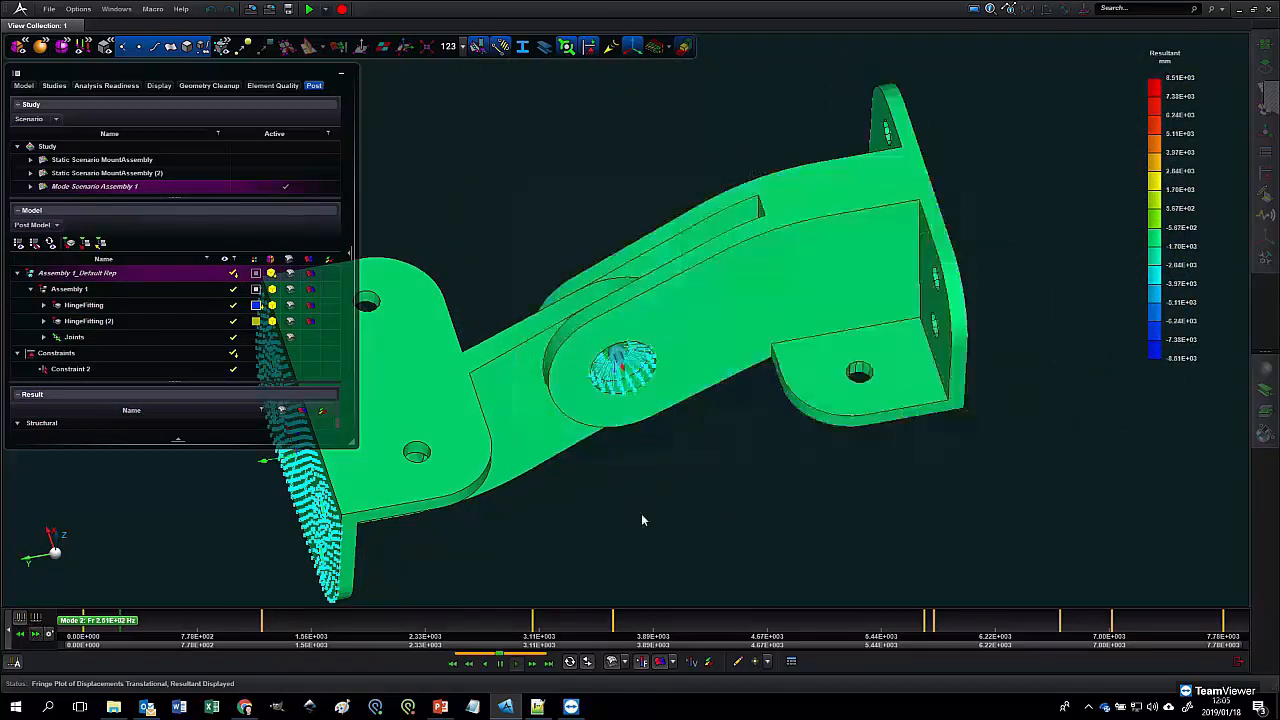
# - Step through the higher modes, including modes 4, 6 and 7, and examine each animated mode shape
pyautogui.click(36, 636)
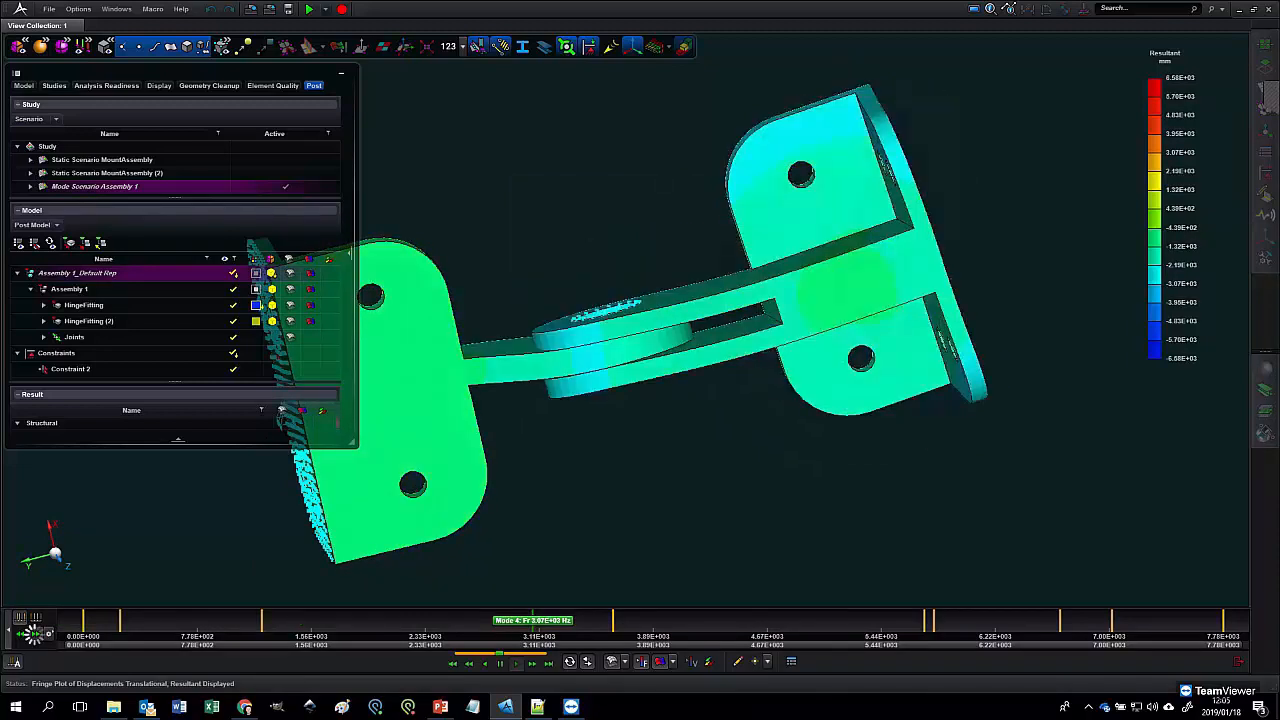
pyautogui.click(841, 618)
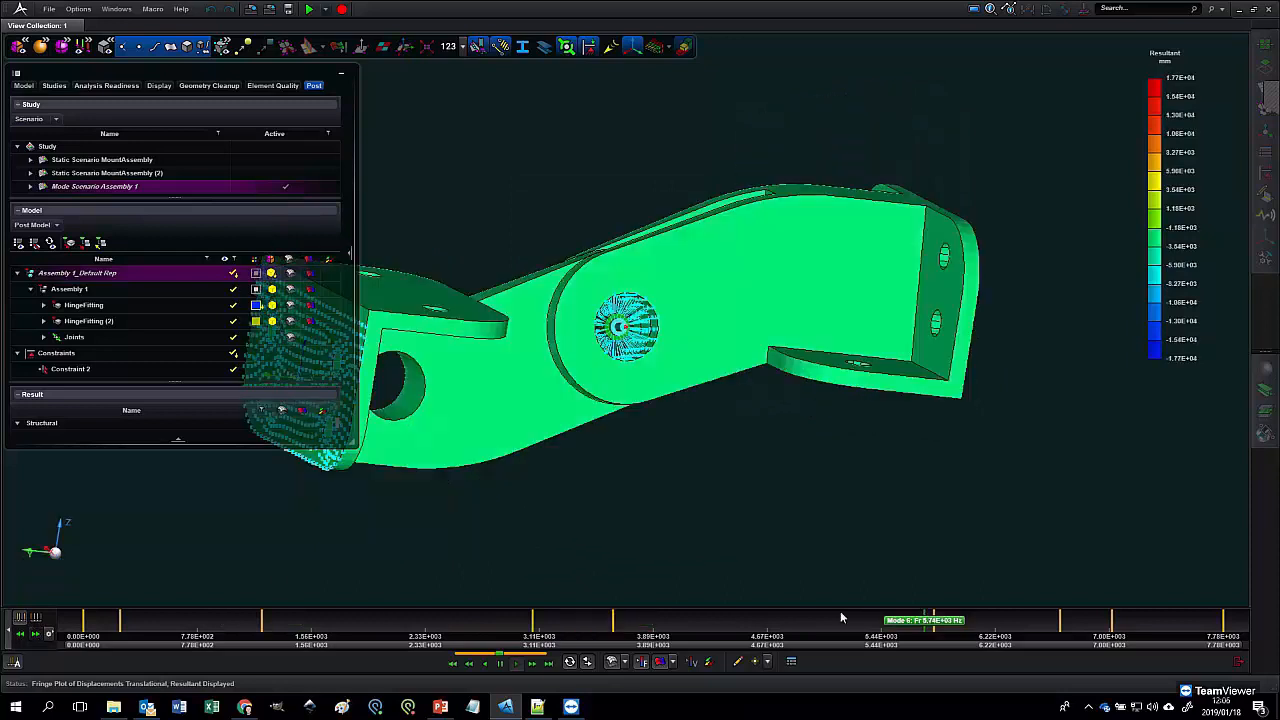
pyautogui.scroll(3, 934, 628)
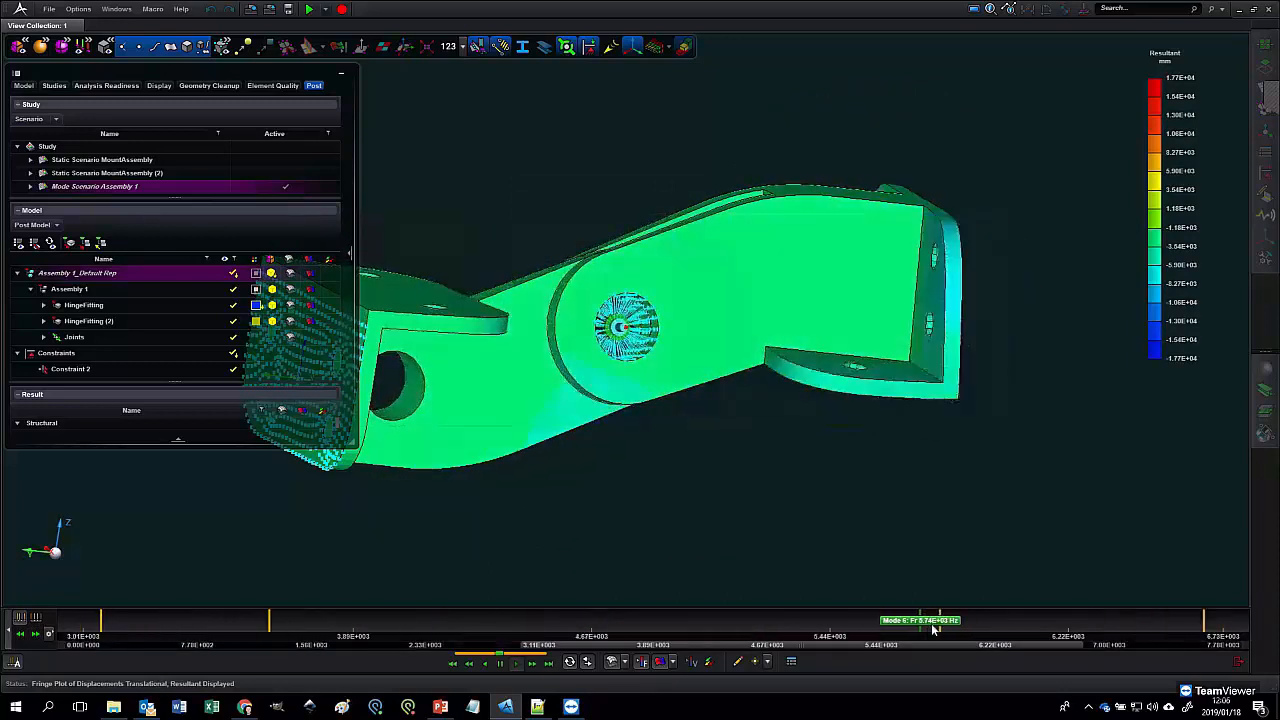
pyautogui.scroll(2, 940, 630)
pyautogui.scroll(2, 953, 632)
pyautogui.click(950, 622)
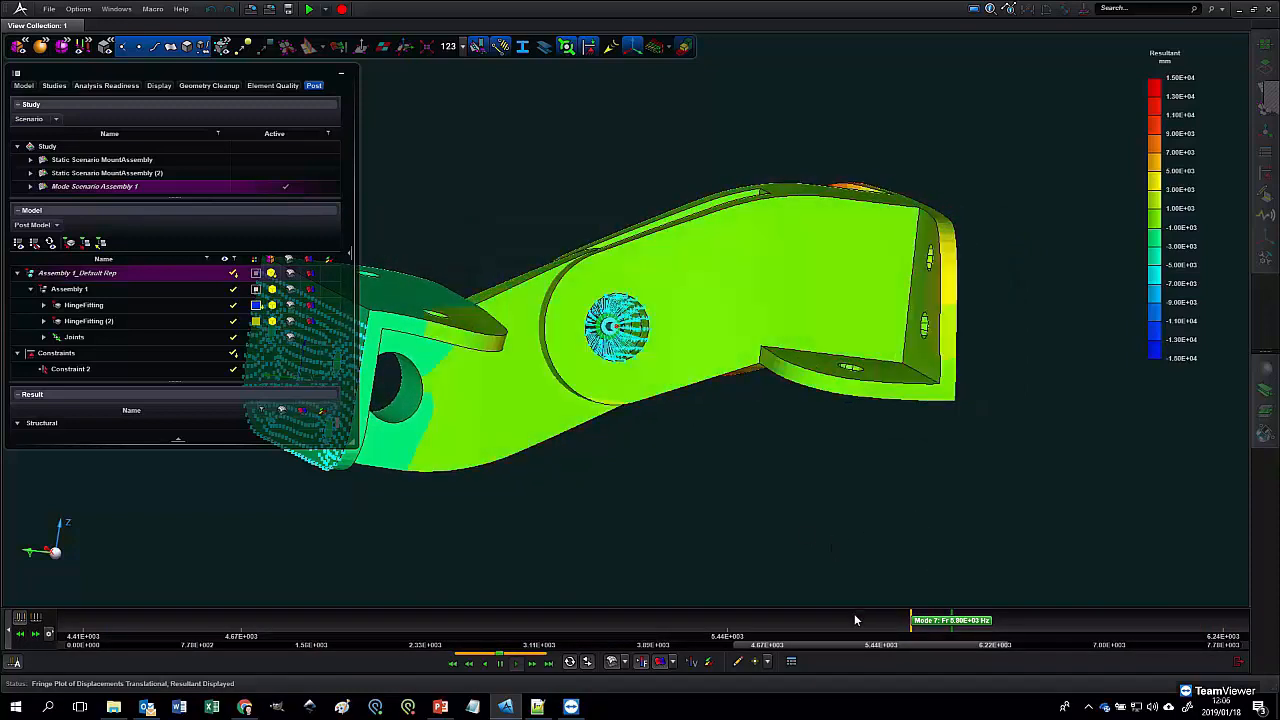
pyautogui.scroll(-5, 854, 614)
pyautogui.moveTo(765, 500); pyautogui.dragTo(683, 512, button='middle')
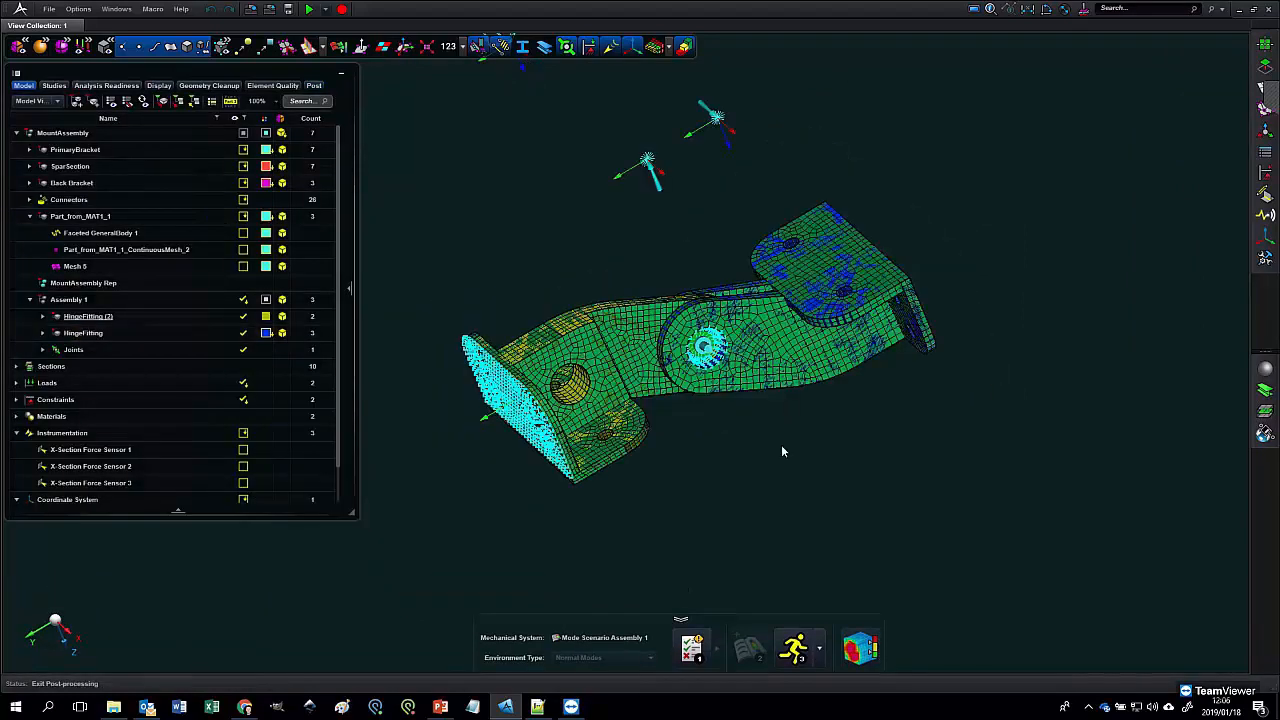
# - Reverse the visibility of the model's parts, and show all parts of the mount assembly together
pyautogui.moveTo(872, 553); pyautogui.dragTo(676, 537, button='middle')
pyautogui.rightClick(700, 500)
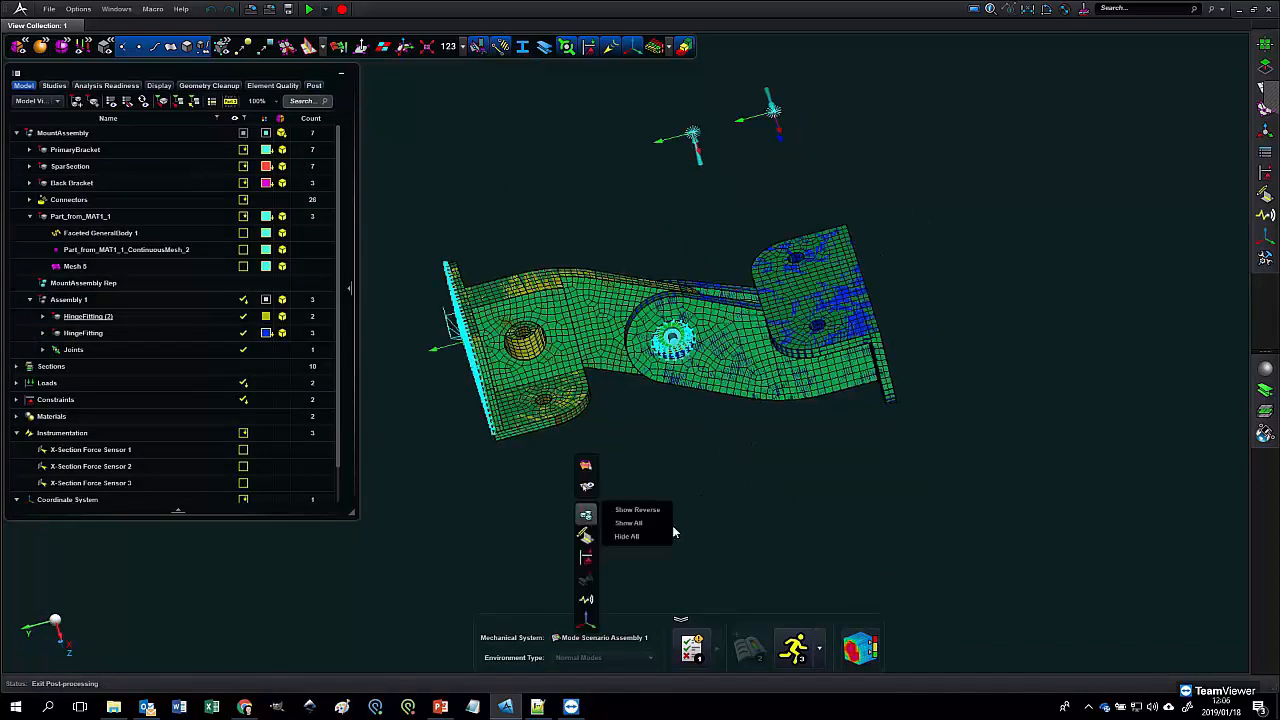
pyautogui.click(634, 515)
pyautogui.rightClick(634, 519)
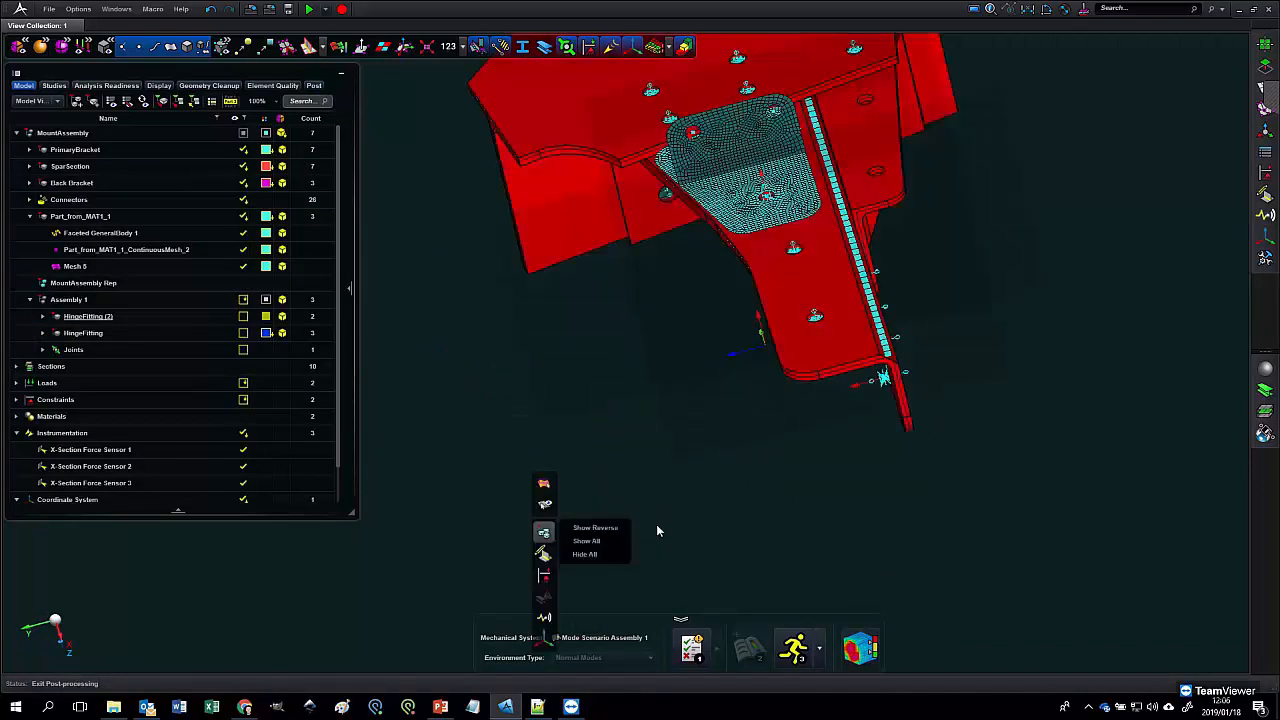
pyautogui.click(601, 545)
pyautogui.moveTo(680, 508); pyautogui.dragTo(580, 425, button='middle')
pyautogui.click(602, 451)
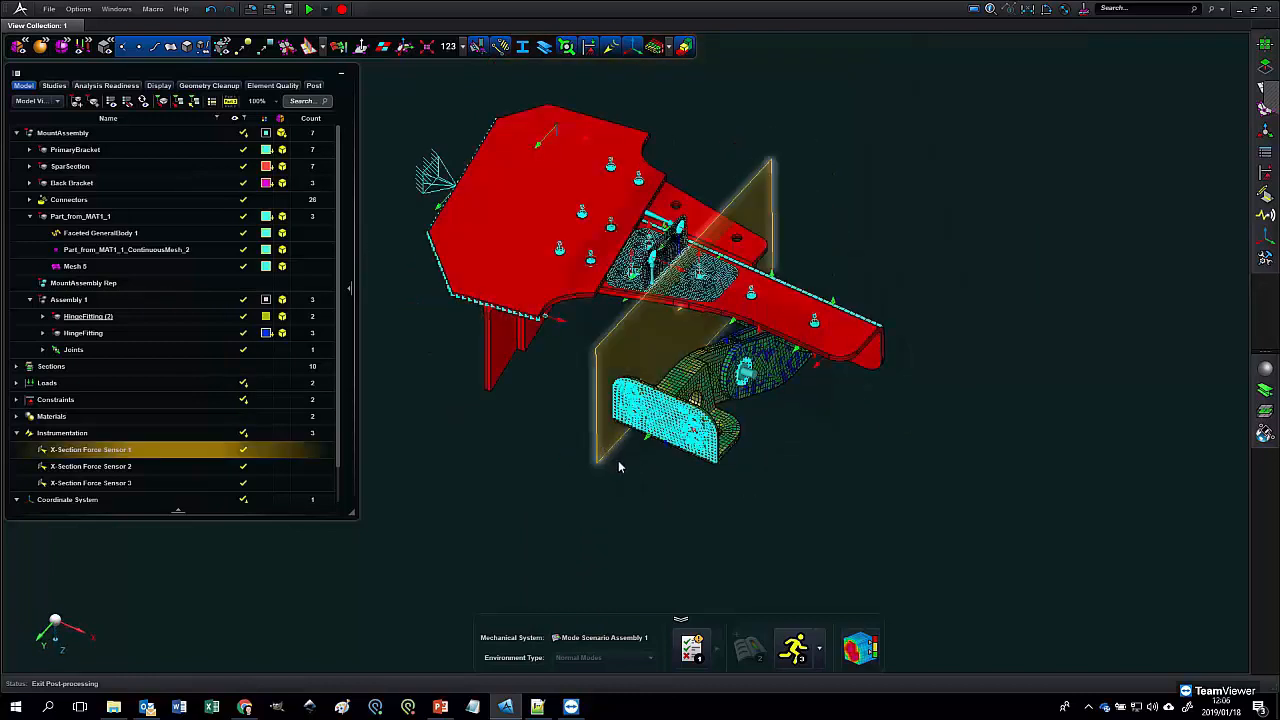
# - Import the geometry file Bracket_04b_midsurf.x_t with Clean on Import enabled
pyautogui.click(49, 9)
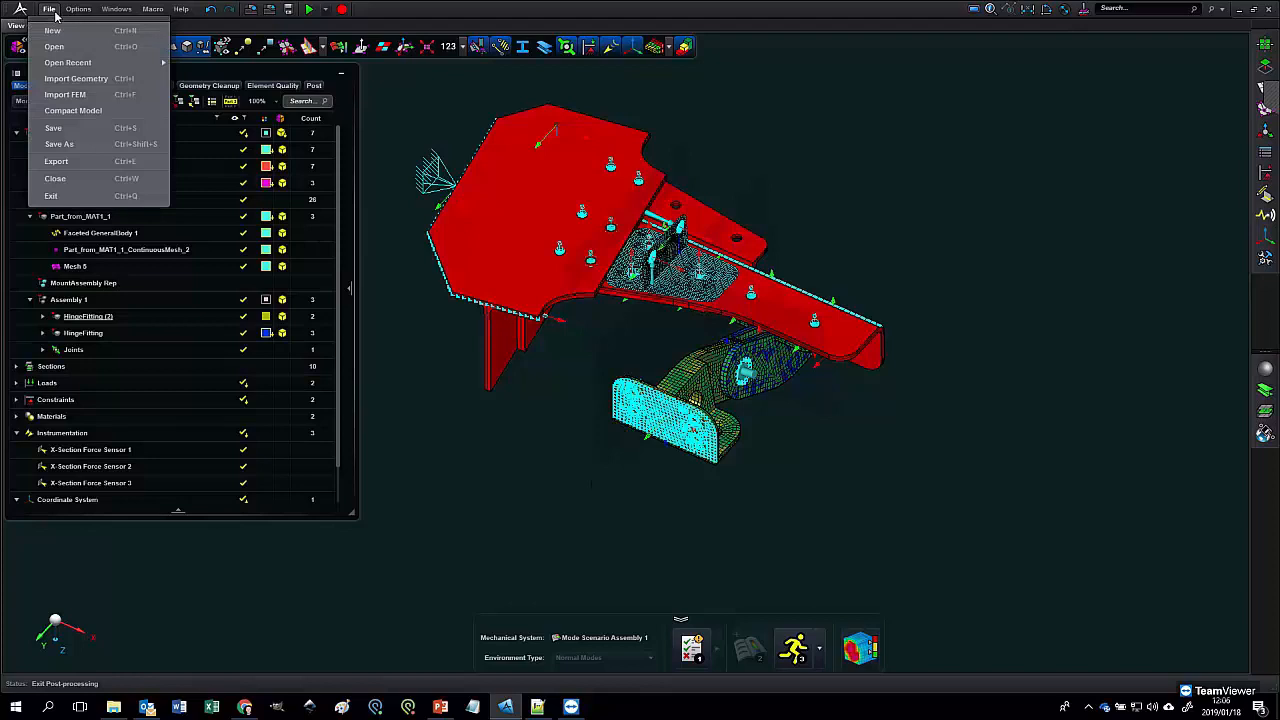
pyautogui.click(64, 80)
pyautogui.click(690, 251)
pyautogui.click(1010, 623)
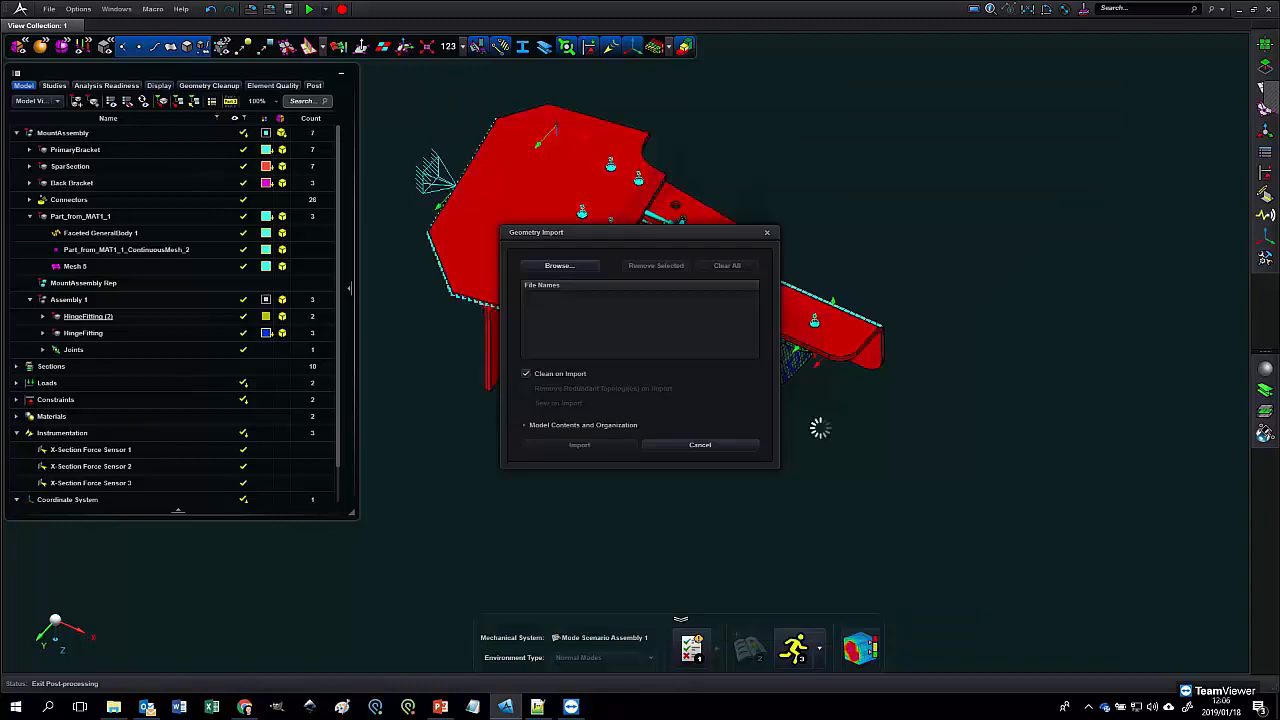
pyautogui.click(627, 445)
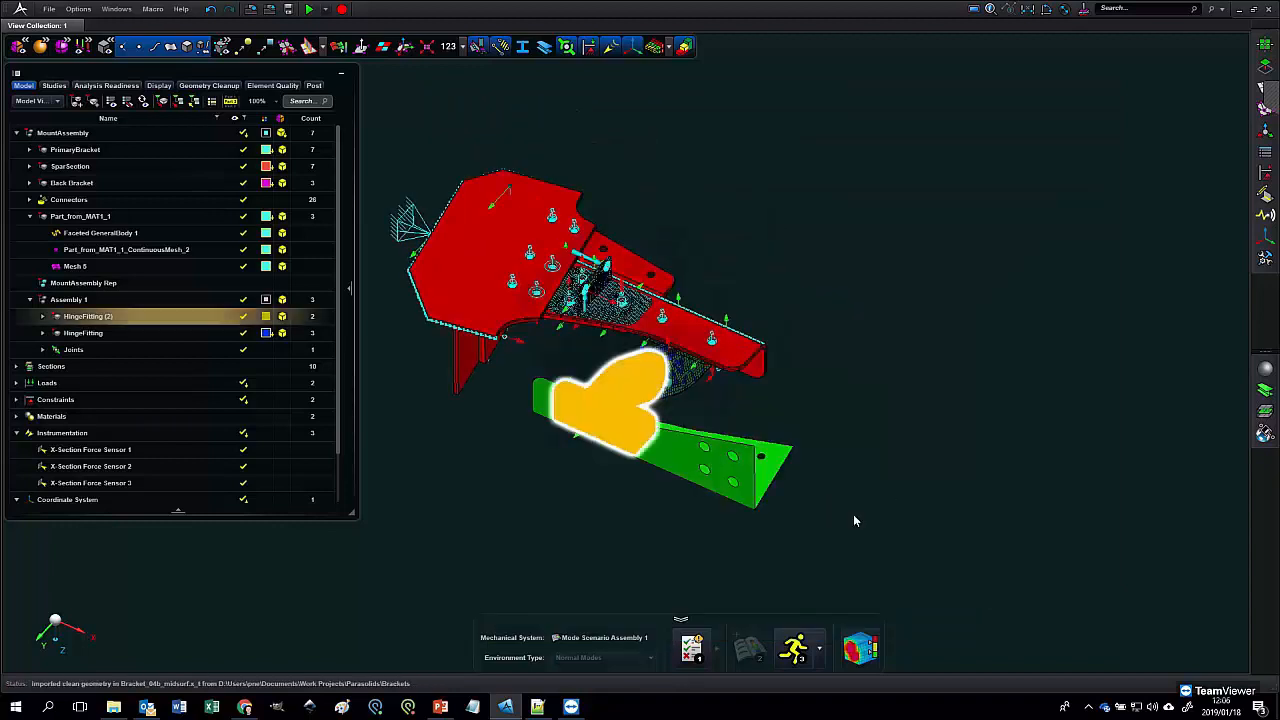
pyautogui.moveTo(752, 438)
pyautogui.mouseDown(button='middle')
pyautogui.moveTo(746, 455)
pyautogui.moveTo(774, 453)
pyautogui.moveTo(766, 445)
pyautogui.mouseUp(button='middle')
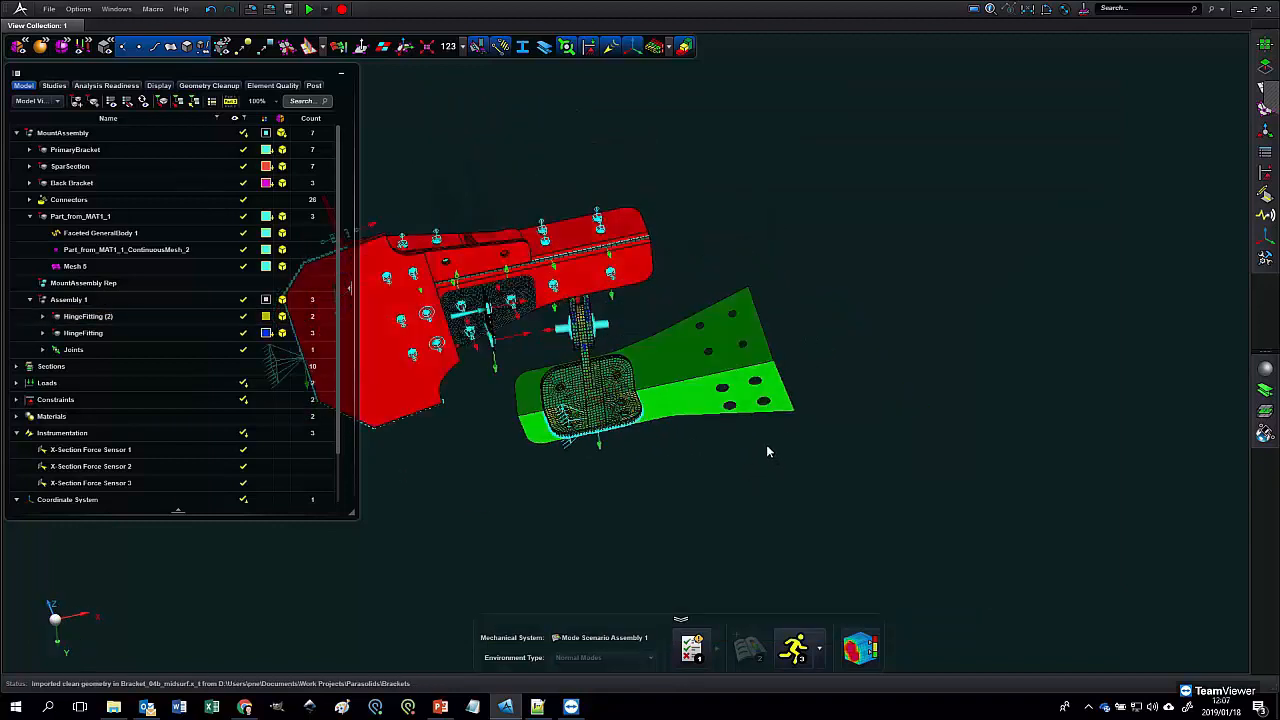
# - Show only the imported green bracket, hiding all other parts
pyautogui.rightClick(725, 400)
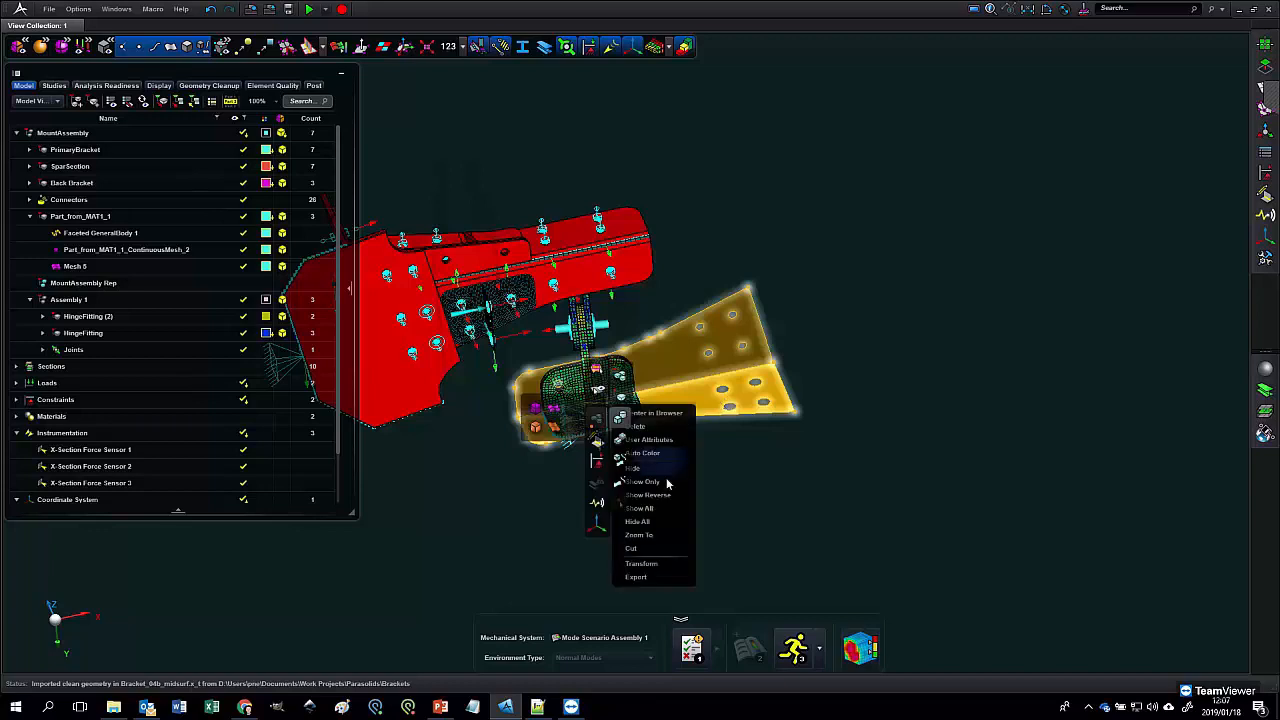
pyautogui.click(668, 481)
pyautogui.moveTo(727, 419); pyautogui.dragTo(732, 422, button='middle')
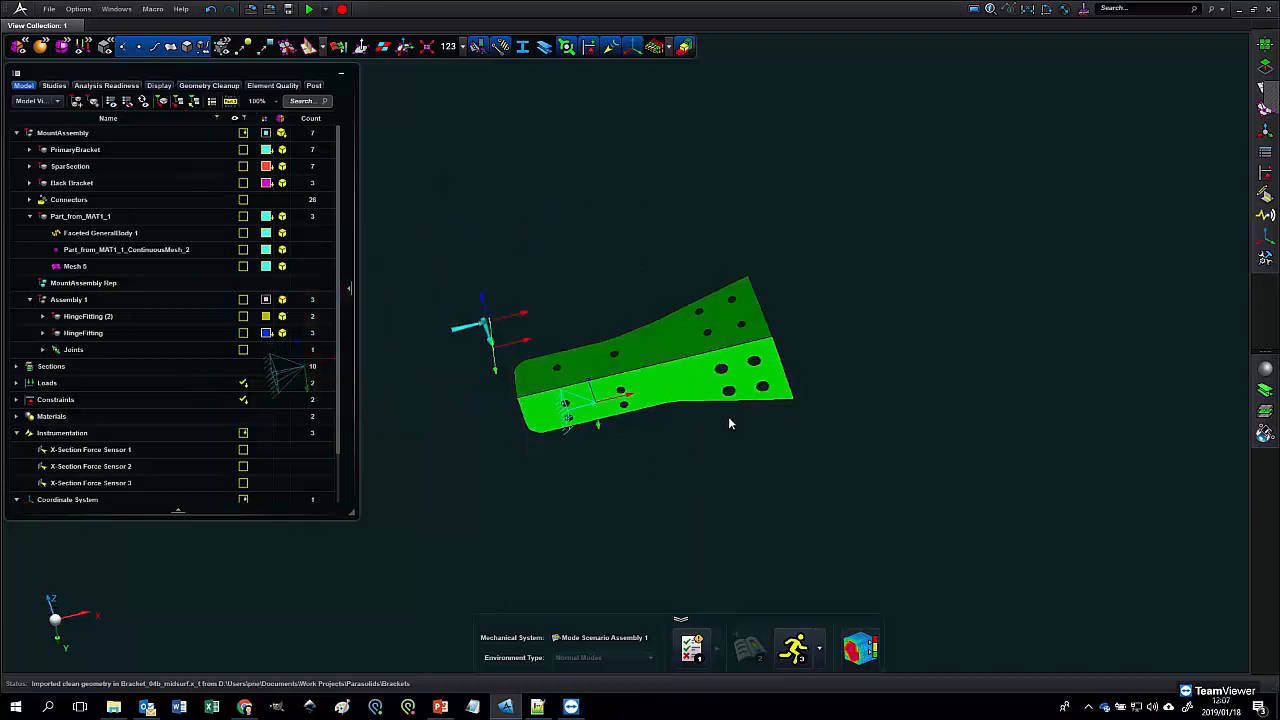
pyautogui.scroll(3, 728, 417)
pyautogui.moveTo(810, 431); pyautogui.dragTo(815, 416, button='middle')
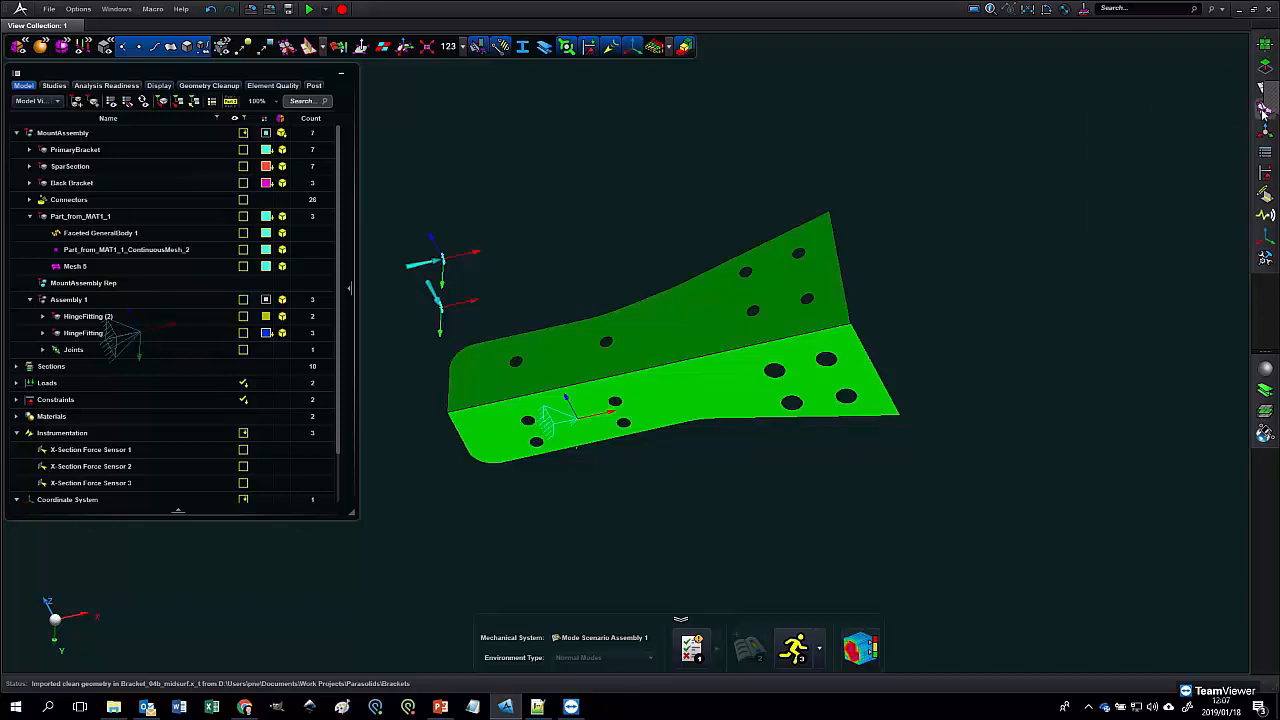
# - Surface-mesh the whole bracket with quad elements at a mesh size of 2 mm and Feature Mesh turned off
pyautogui.click(1263, 110)
pyautogui.click(1205, 76)
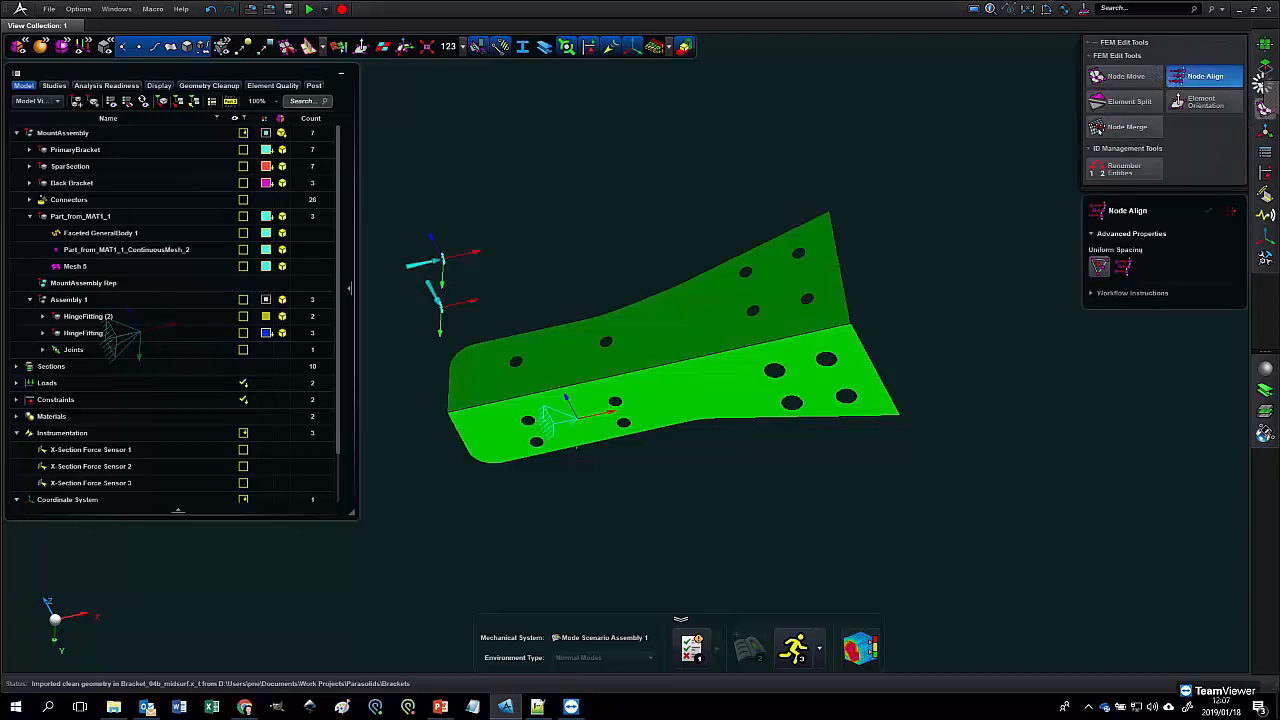
pyautogui.click(1261, 86)
pyautogui.click(1188, 120)
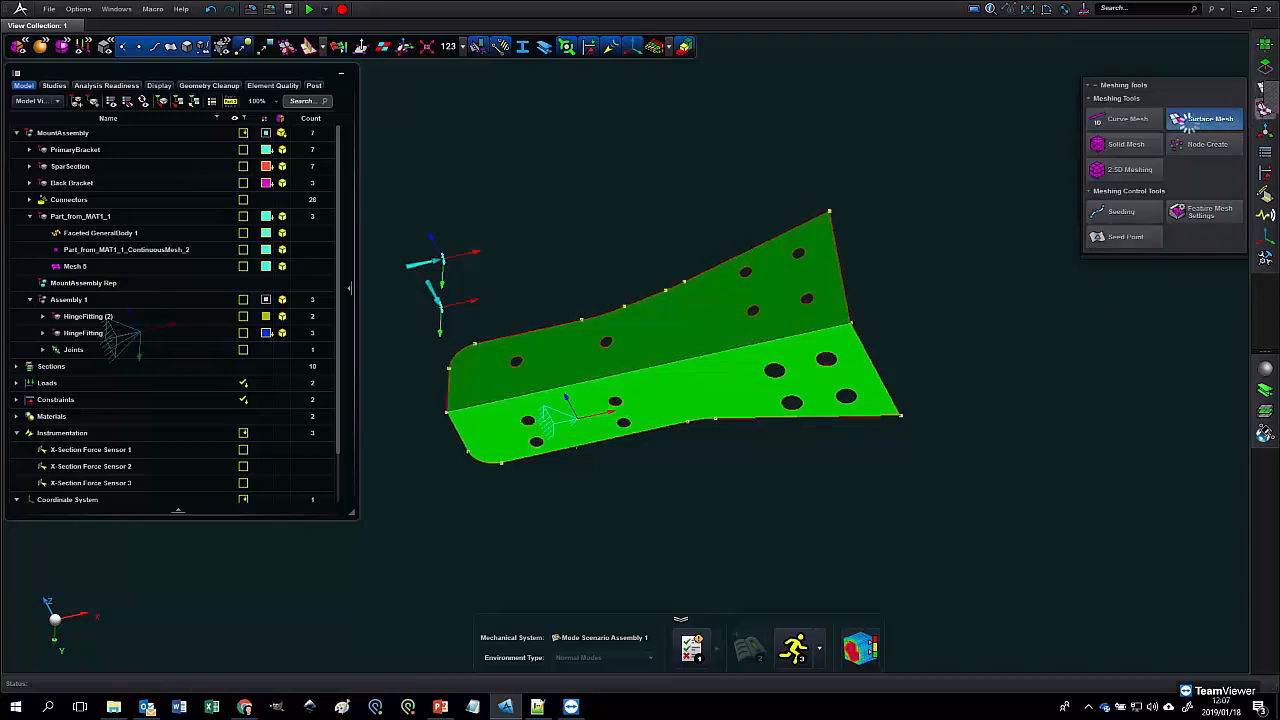
pyautogui.click(784, 322)
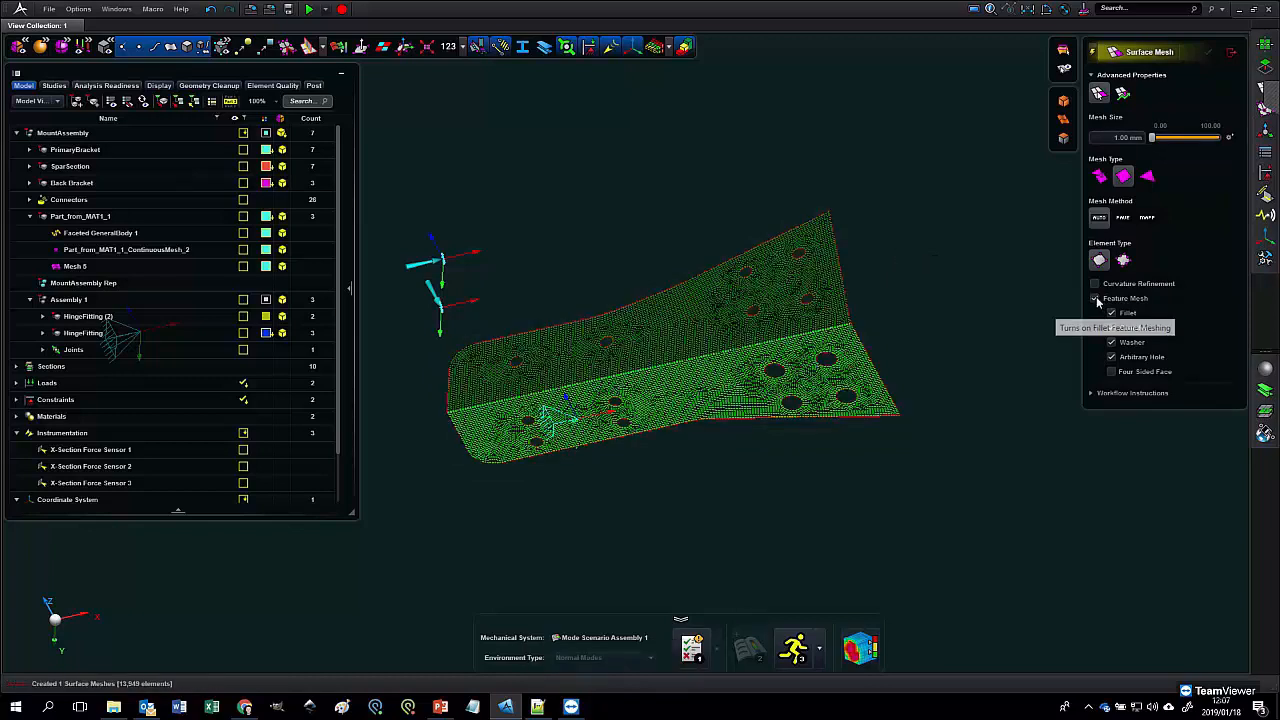
pyautogui.click(822, 318)
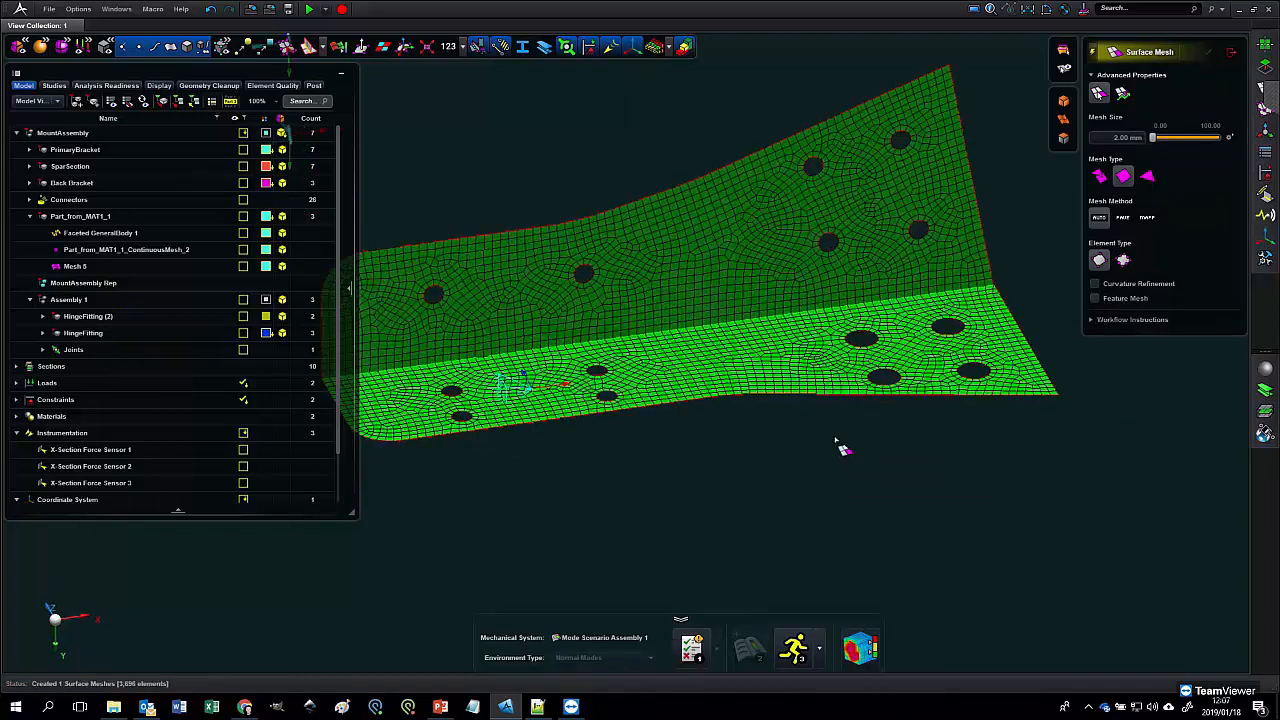
# - Examine the element pattern around the bolt holes, and remesh the bracket at 2 mm with Feature Mesh turned on
pyautogui.moveTo(832, 441); pyautogui.dragTo(808, 466, button='middle')
pyautogui.scroll(5, 634, 408)
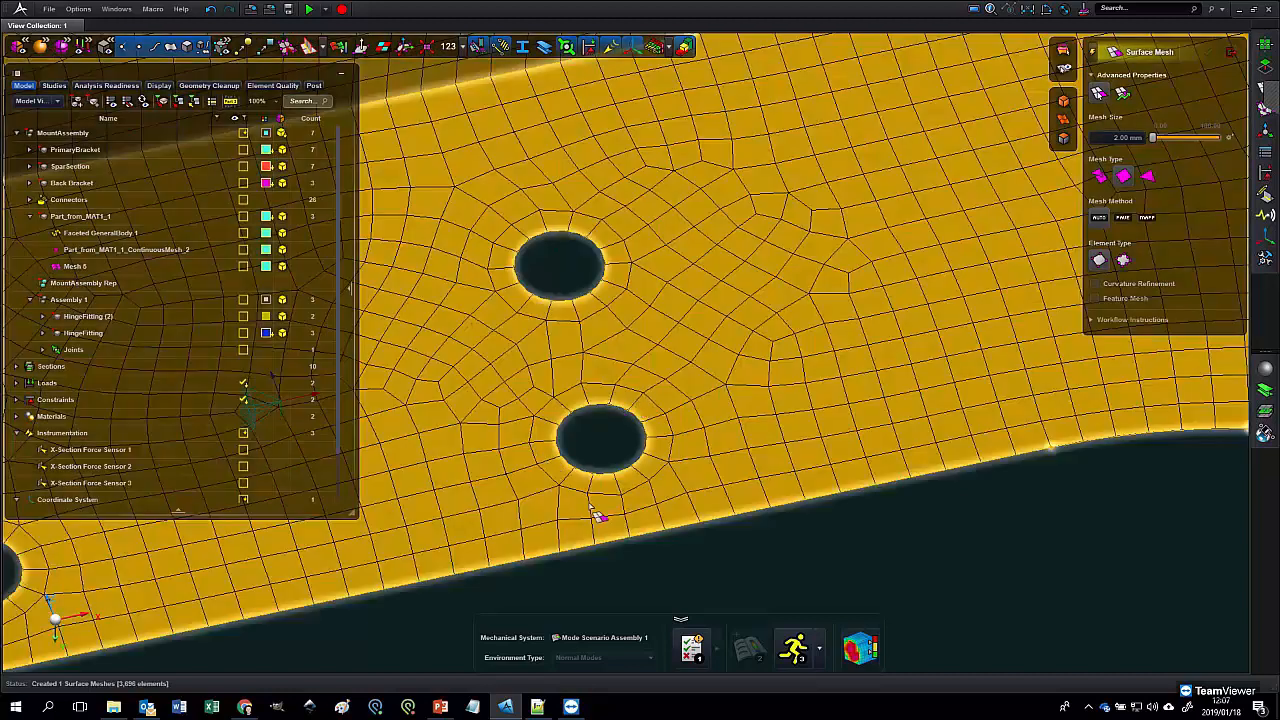
pyautogui.click(590, 385)
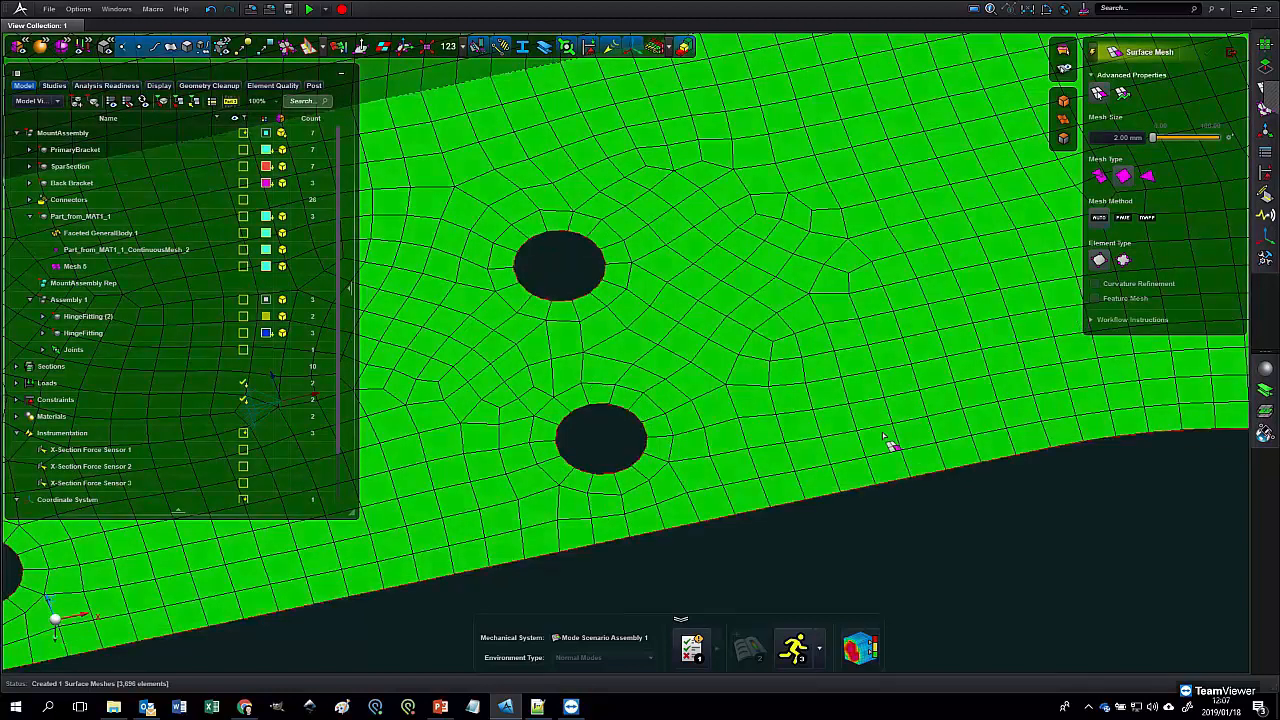
pyautogui.click(1096, 298)
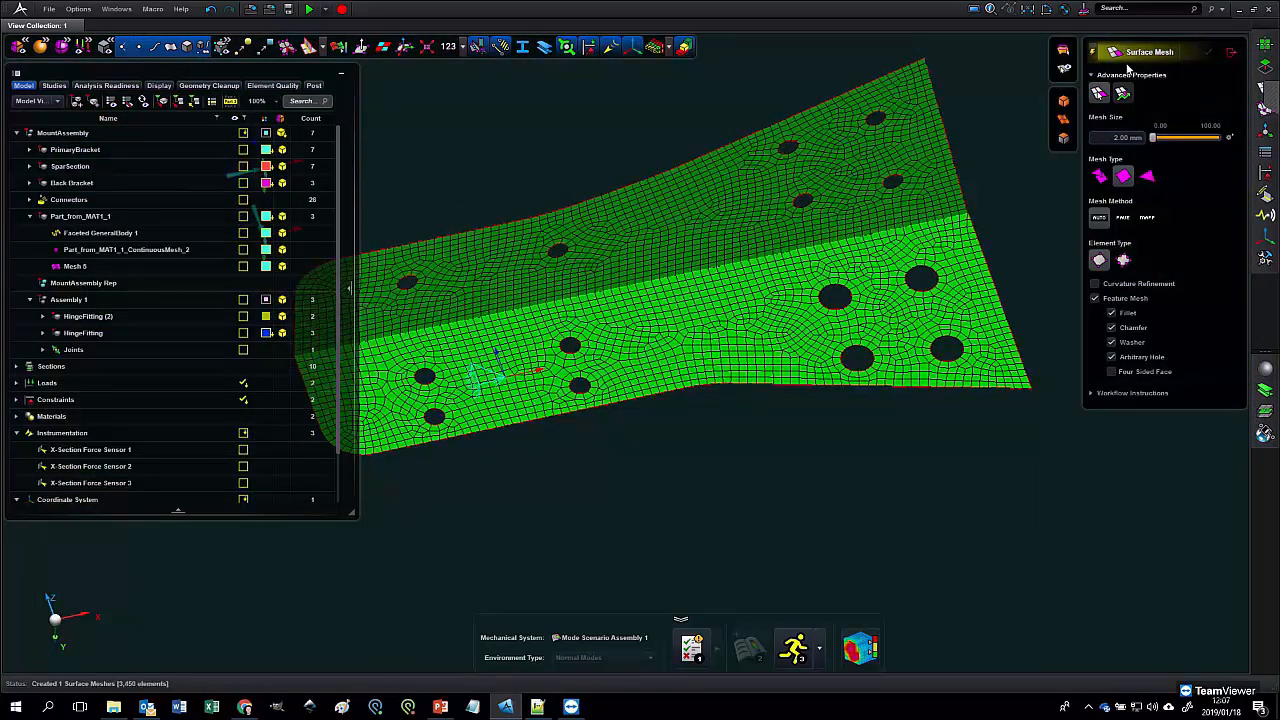
# - Split the washer radius range in the Feature Mesh Settings at 51.39 and 27.43 into three separate rules
pyautogui.click(1231, 52)
pyautogui.click(1264, 108)
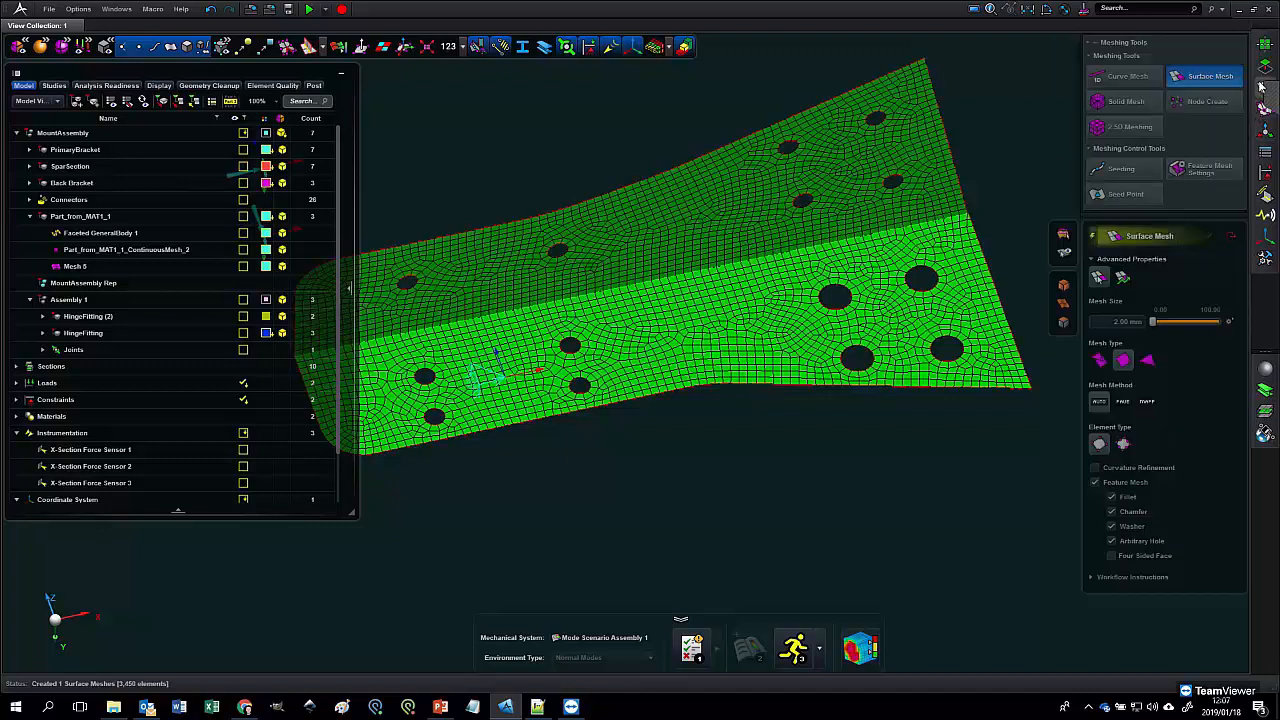
pyautogui.click(1203, 168)
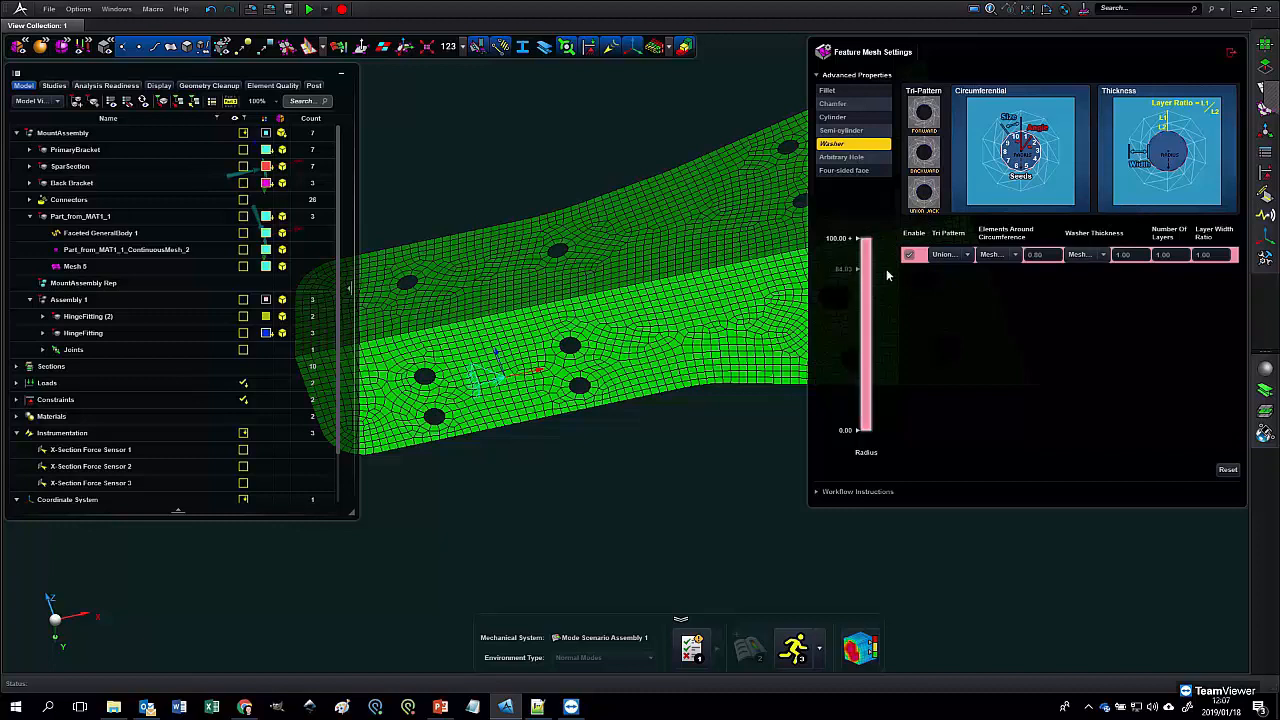
pyautogui.click(845, 331)
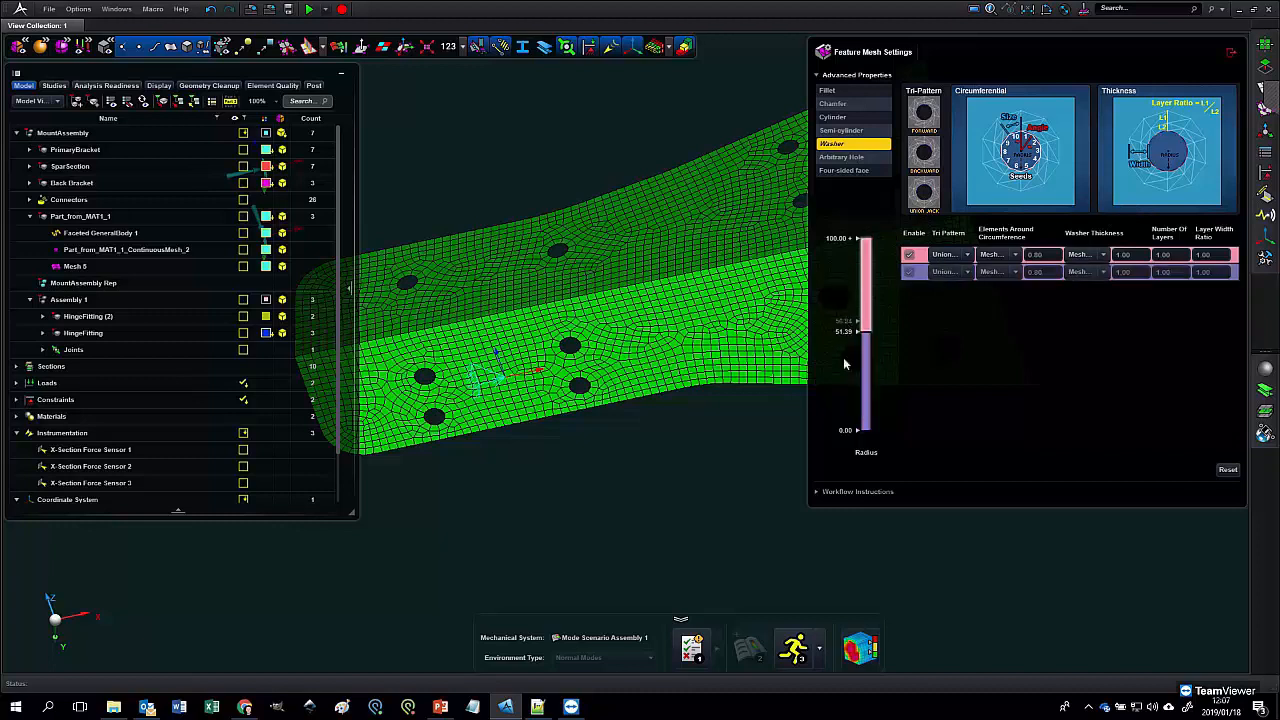
pyautogui.click(846, 377)
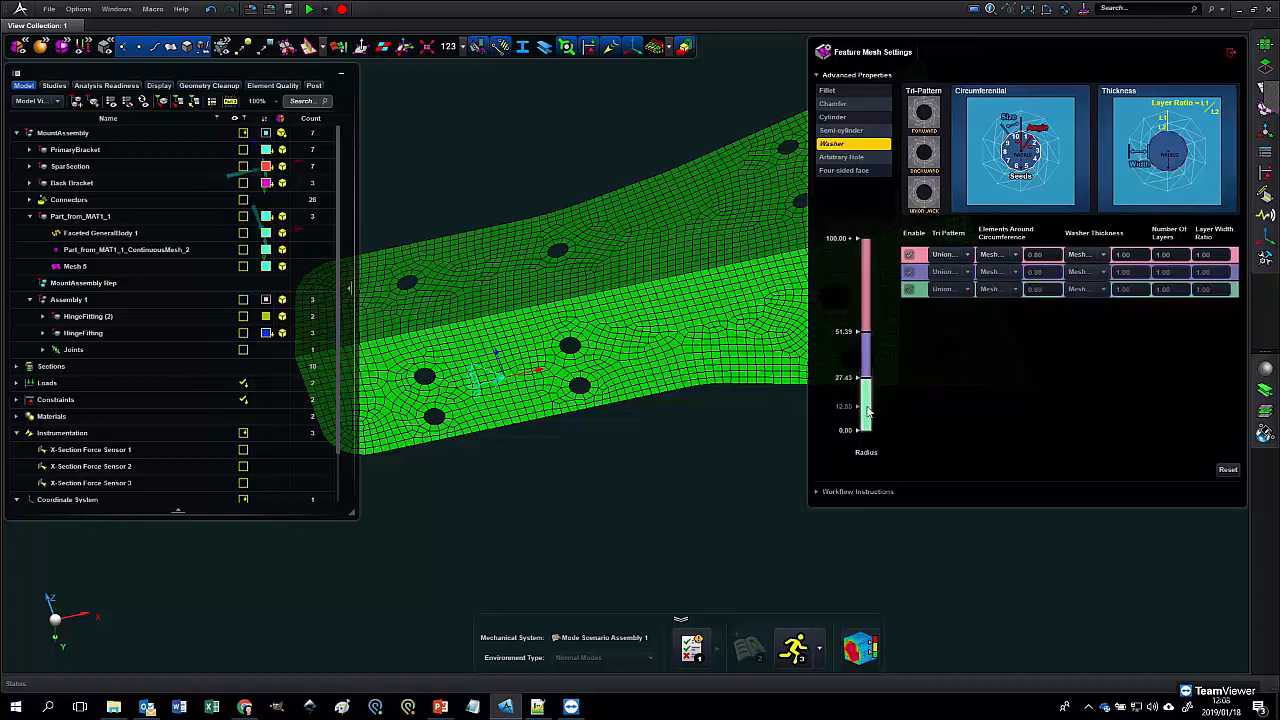
pyautogui.click(1230, 54)
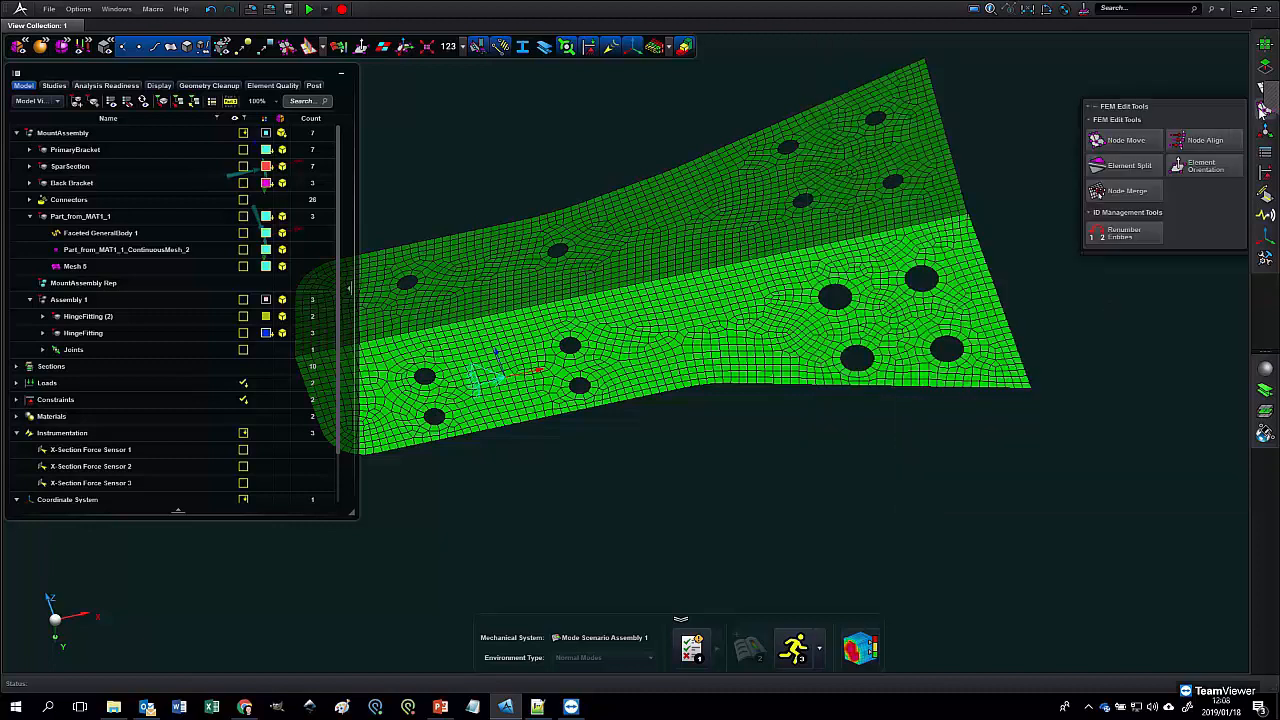
# - Start an incremental surface mesh of the bracket at 2 mm, with a washer feature preview
pyautogui.moveTo(1264, 107)
pyautogui.click(1212, 119)
pyautogui.moveTo(848, 438); pyautogui.dragTo(817, 456, button='middle')
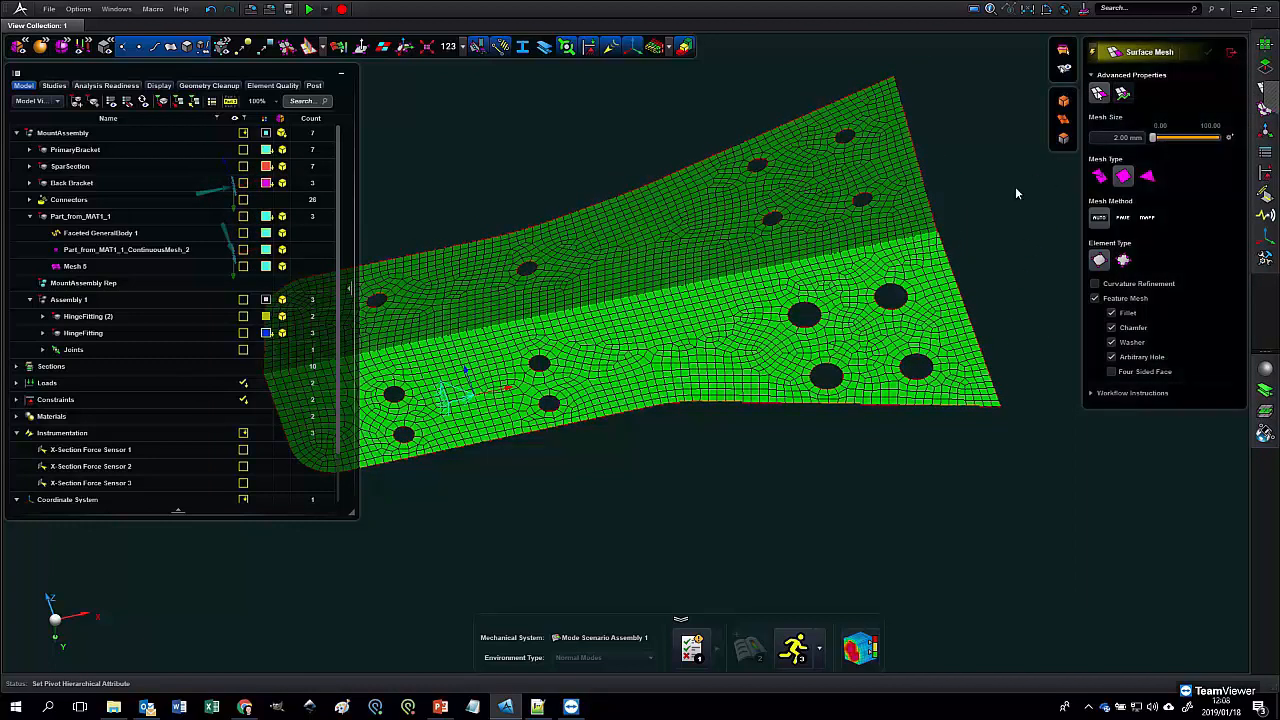
pyautogui.click(935, 262)
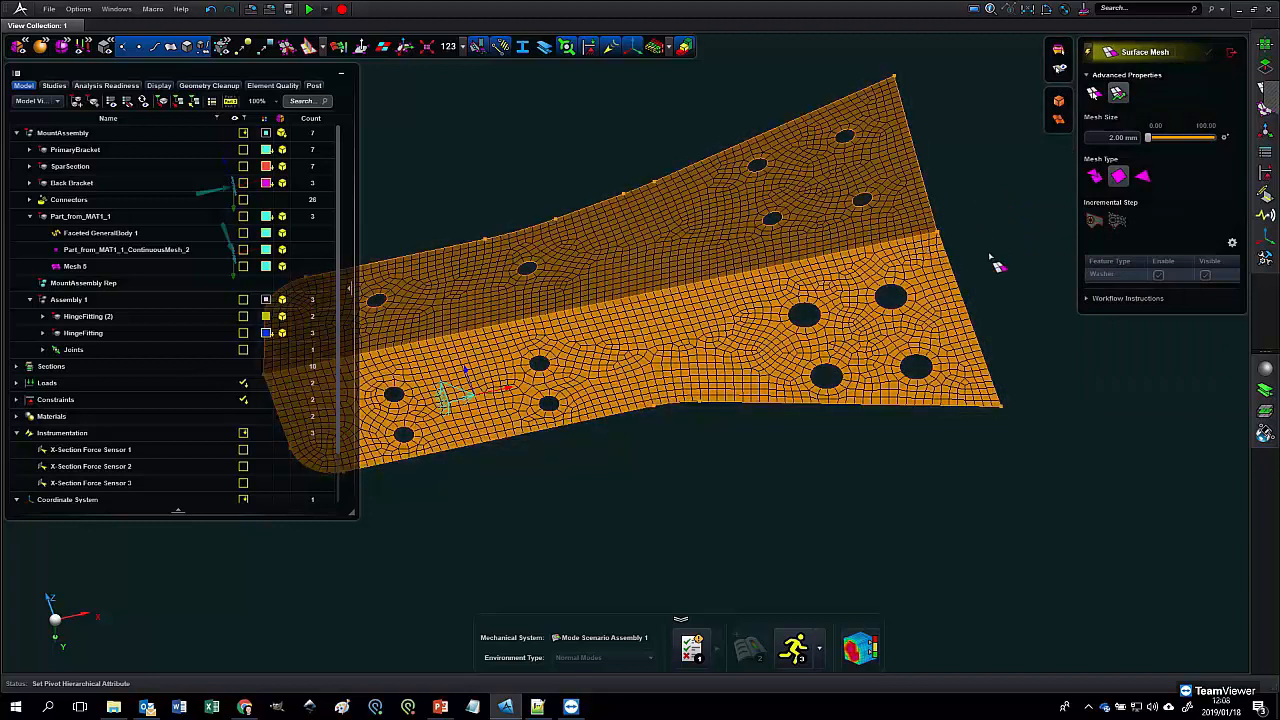
pyautogui.moveTo(980, 232); pyautogui.dragTo(999, 223, button='middle')
pyautogui.scroll(5, 885, 335)
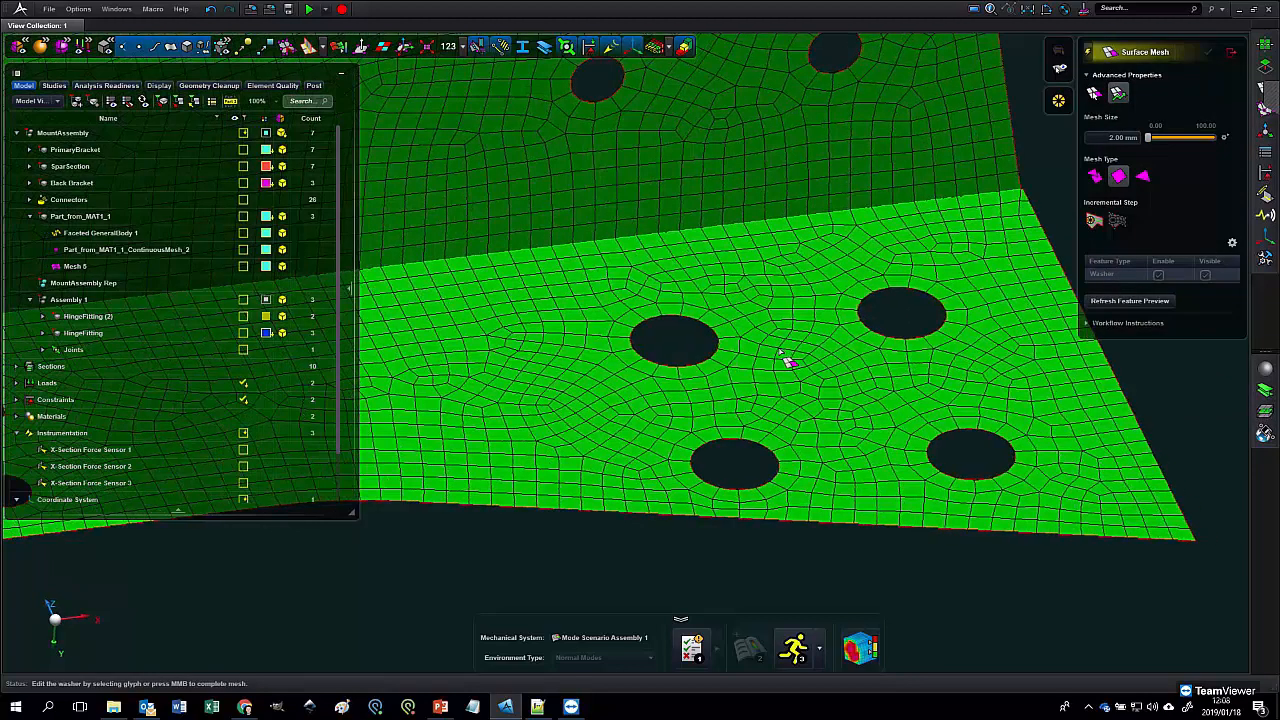
# - Select the washer of one hole in the four-hole group at the bracket's wide end and set its layers to 2
pyautogui.moveTo(698, 355); pyautogui.dragTo(706, 382, button='middle')
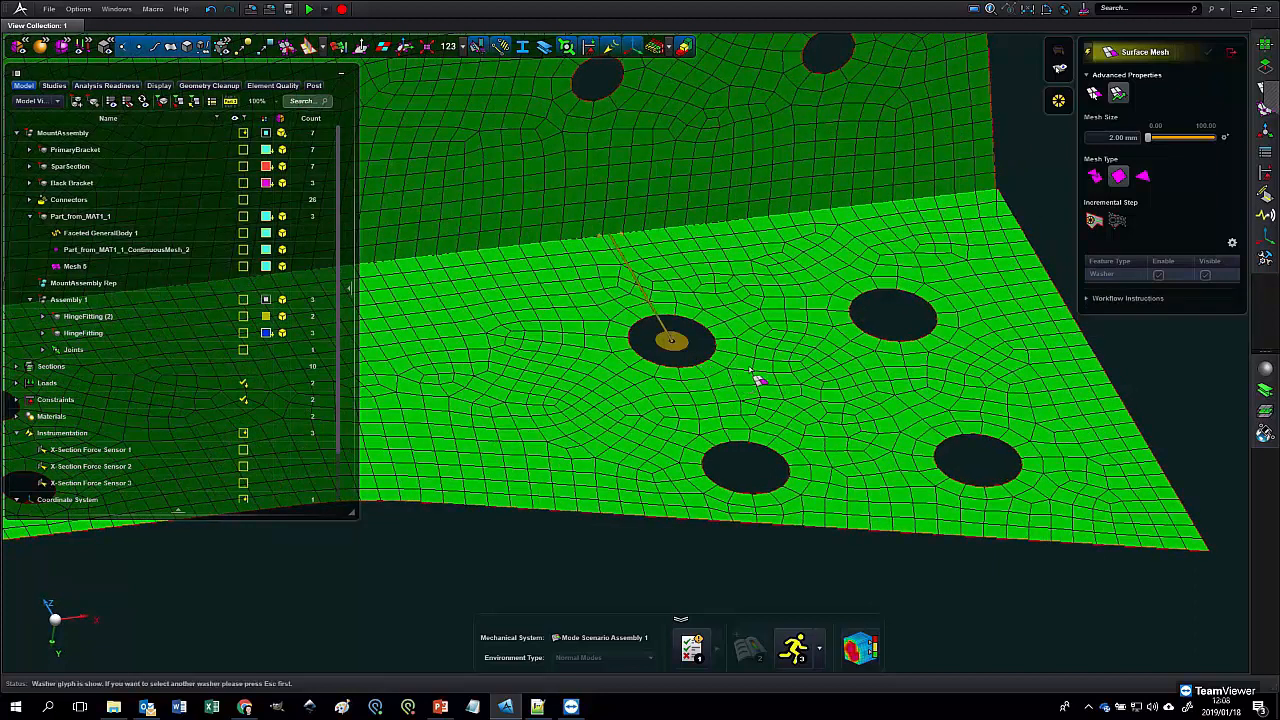
pyautogui.moveTo(717, 278); pyautogui.dragTo(677, 243, button='middle')
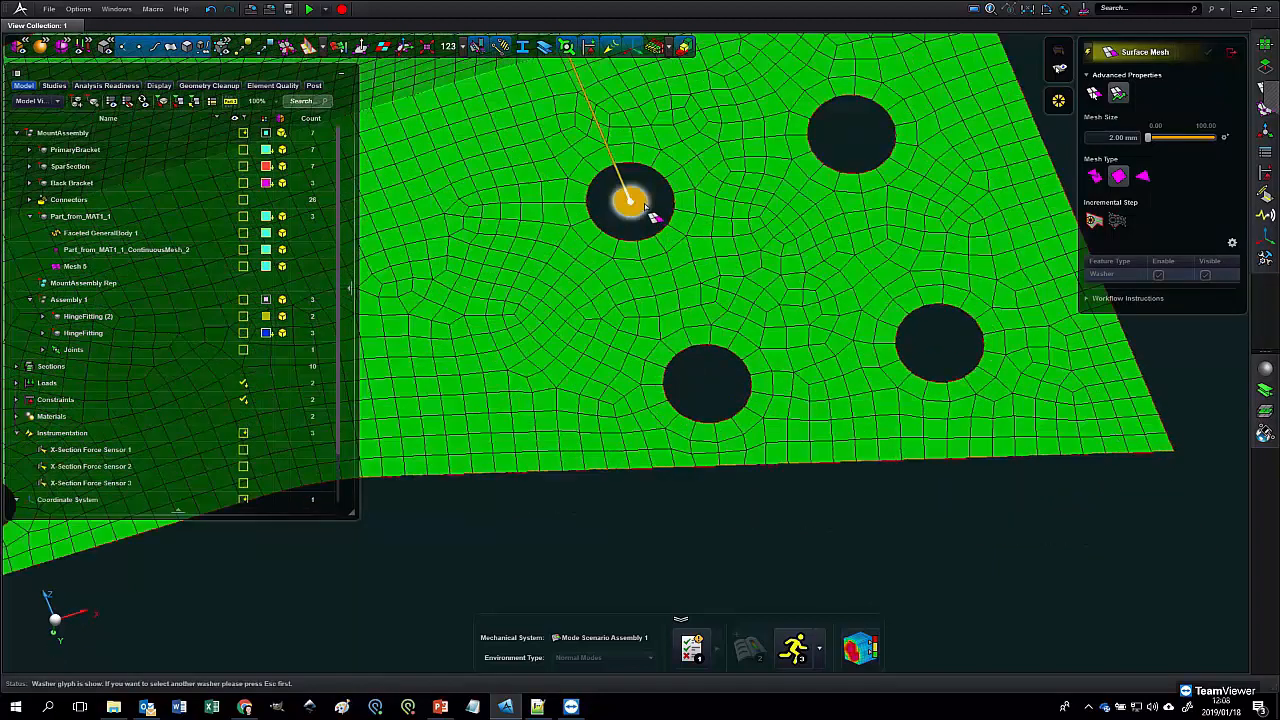
pyautogui.moveTo(660, 375); pyautogui.dragTo(725, 247, button='middle')
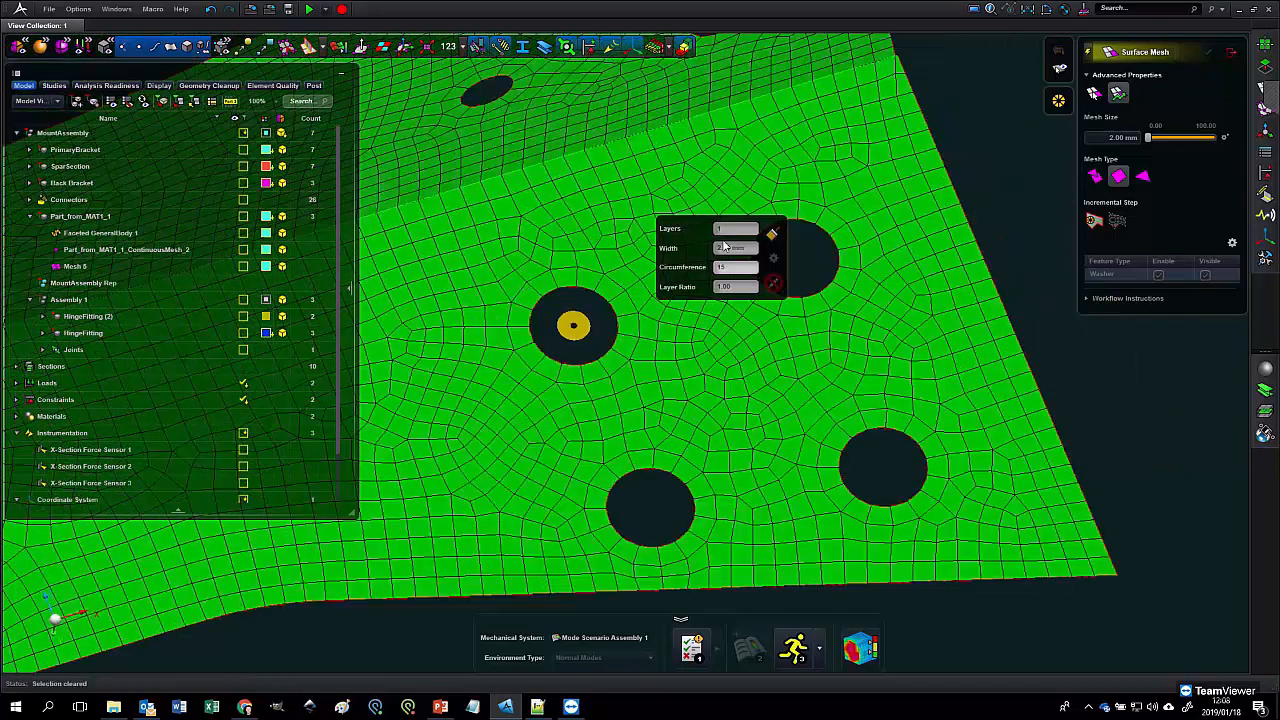
pyautogui.press('BackSpace')
pyautogui.write('2')
pyautogui.press('Return')
# - Set the selected washer's circumference to 24 elements and complete the bracket mesh
pyautogui.moveTo(714, 367); pyautogui.dragTo(723, 280, button='middle')
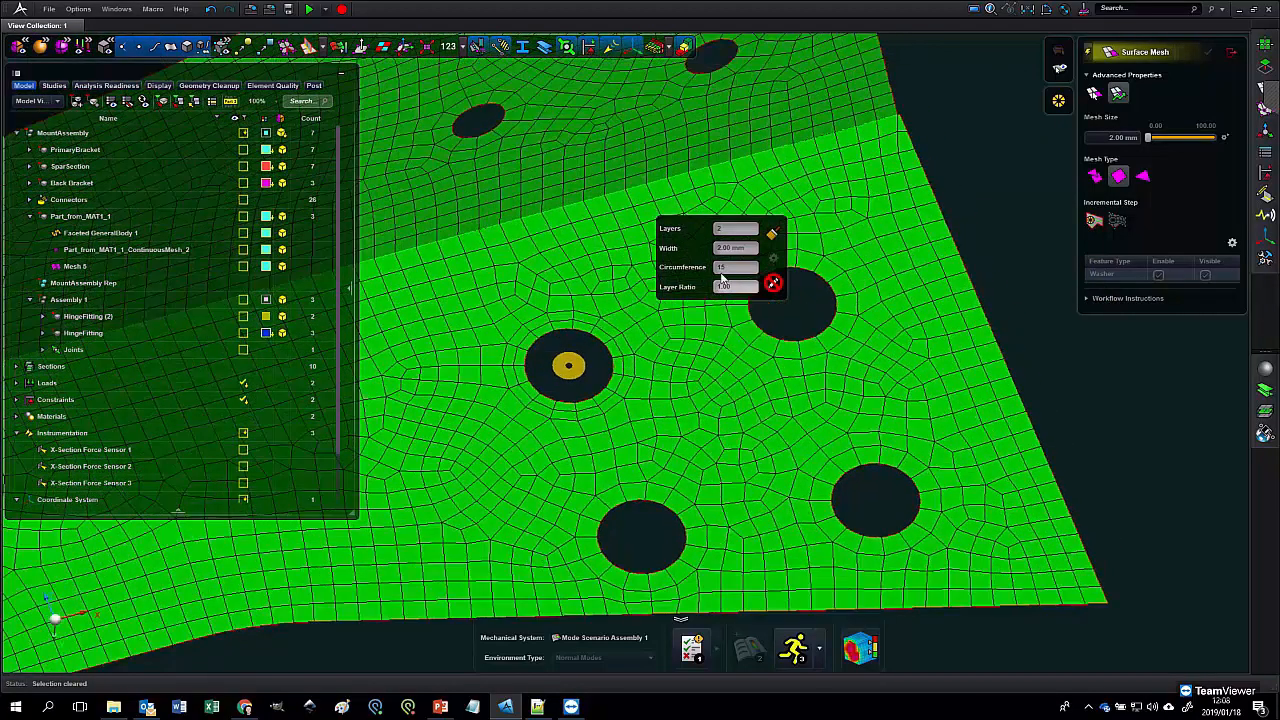
pyautogui.doubleClick(738, 266)
pyautogui.write('24')
pyautogui.press('Return')
pyautogui.moveTo(714, 407); pyautogui.dragTo(712, 390, button='right')
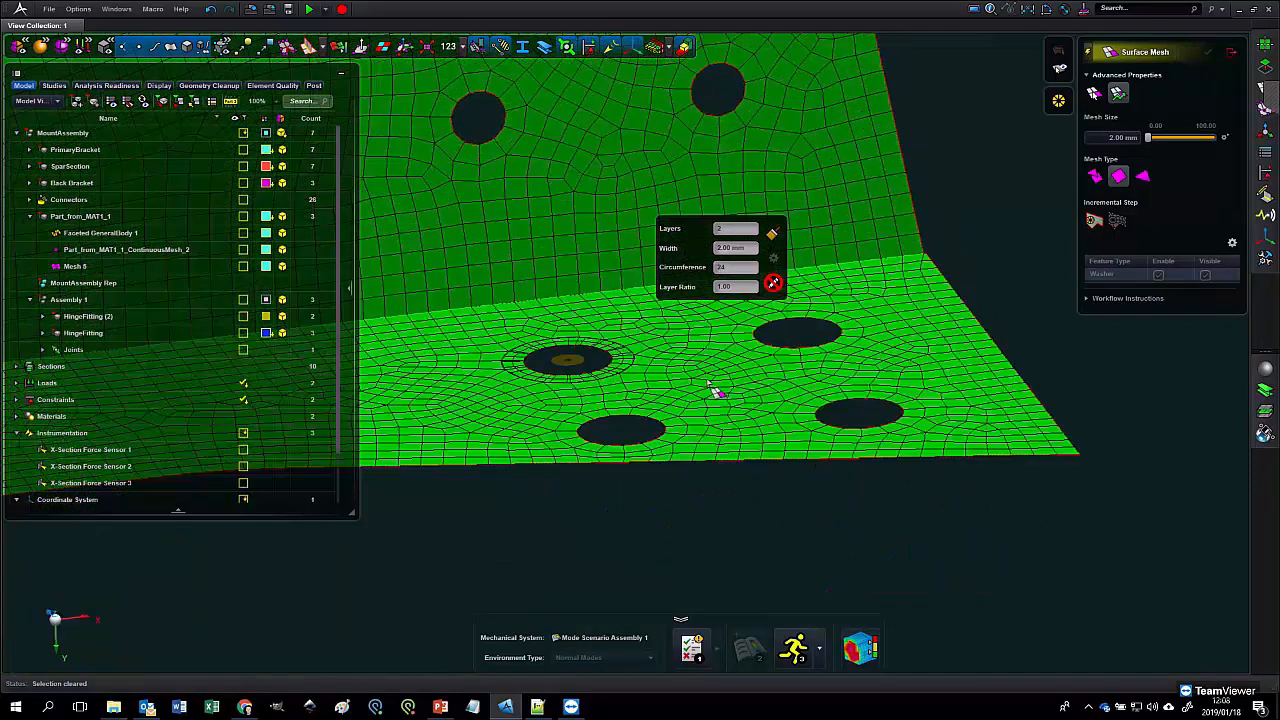
pyautogui.scroll(3, 694, 394)
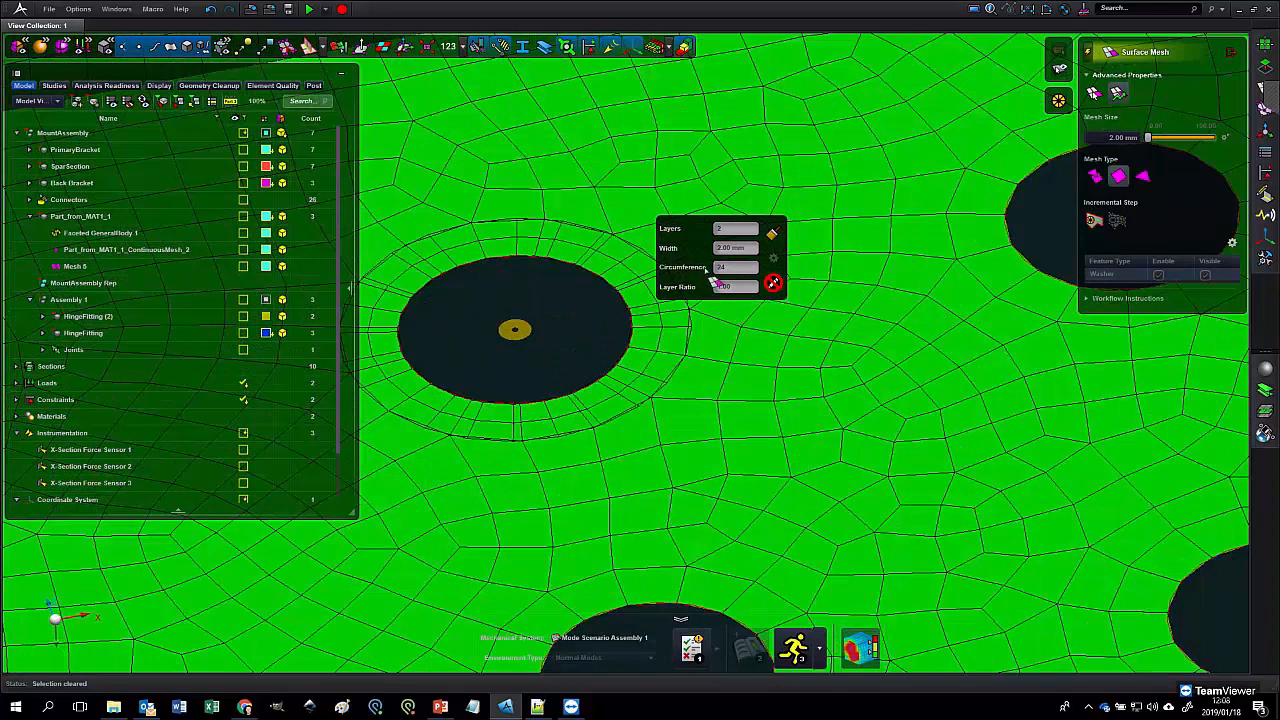
pyautogui.scroll(-5, 735, 321)
pyautogui.moveTo(635, 322); pyautogui.dragTo(685, 318, button='middle')
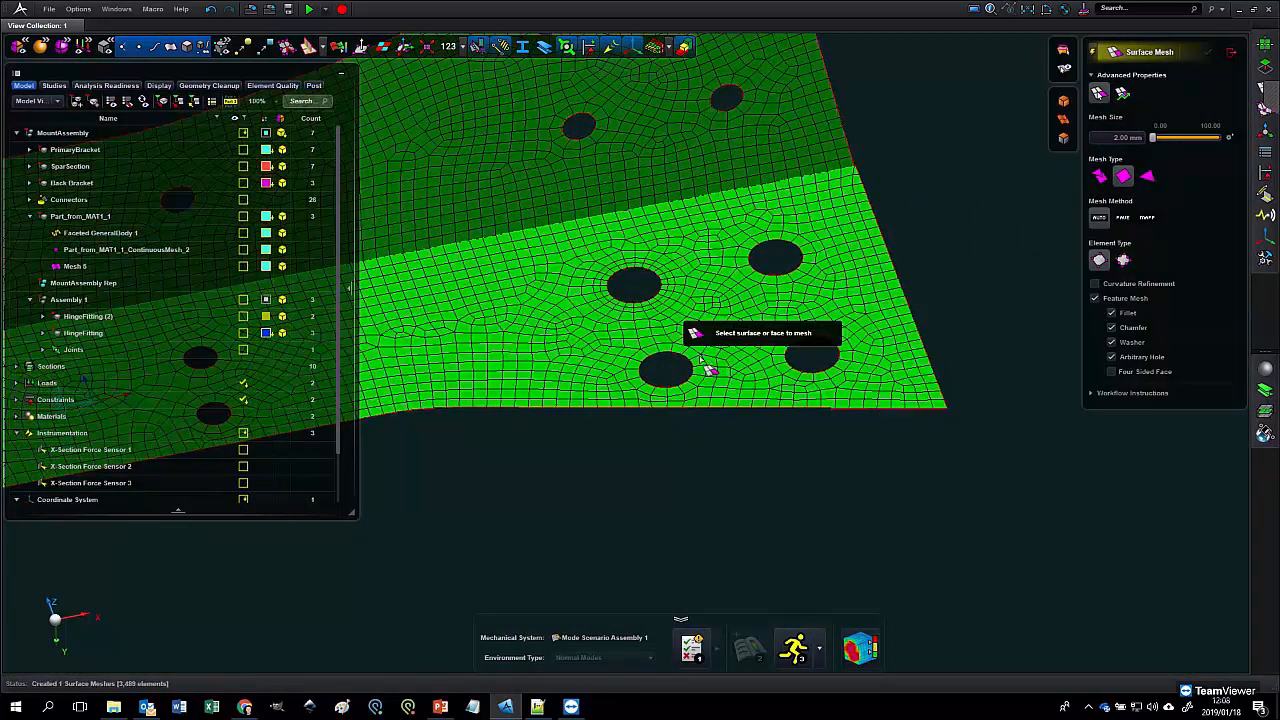
# - Enlarge two neighbouring holes in the four-hole group at the bracket's wide end with Vertex/Edge Drag
pyautogui.moveTo(845, 370); pyautogui.dragTo(845, 298, button='right')
pyautogui.click(1265, 66)
pyautogui.click(1126, 98)
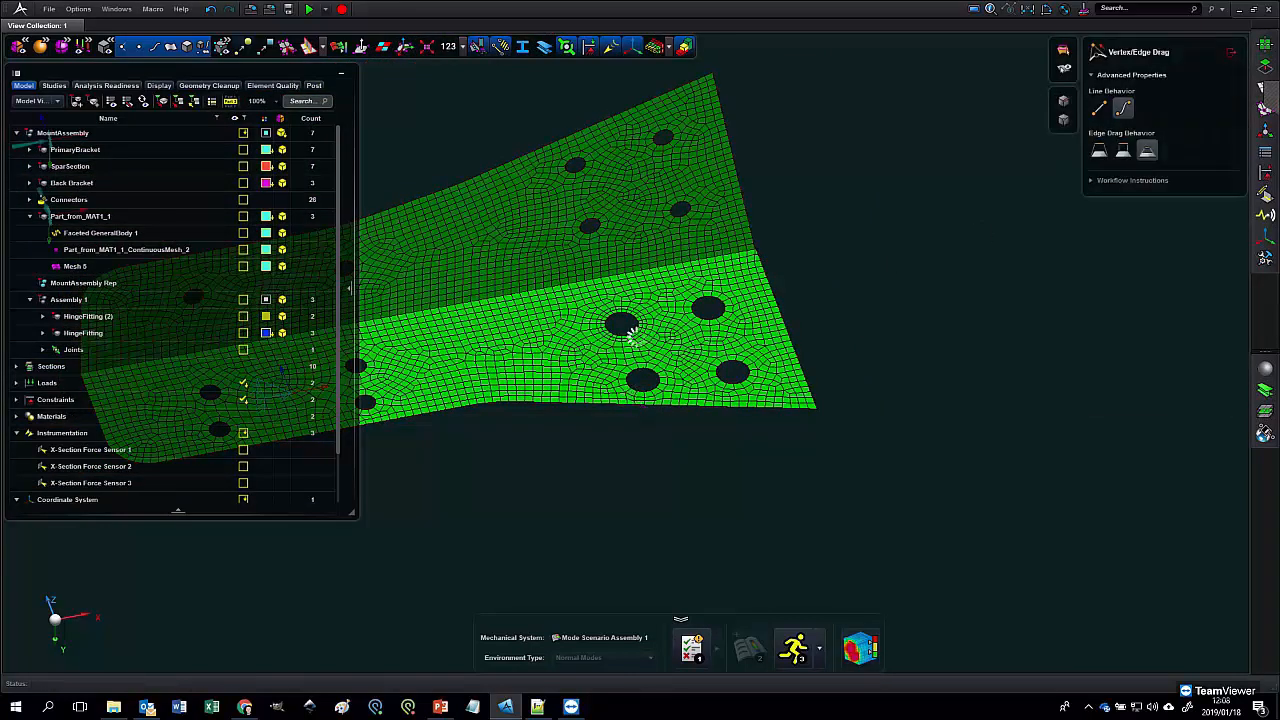
pyautogui.scroll(3, 637, 323)
pyautogui.moveTo(633, 286); pyautogui.dragTo(662, 336)
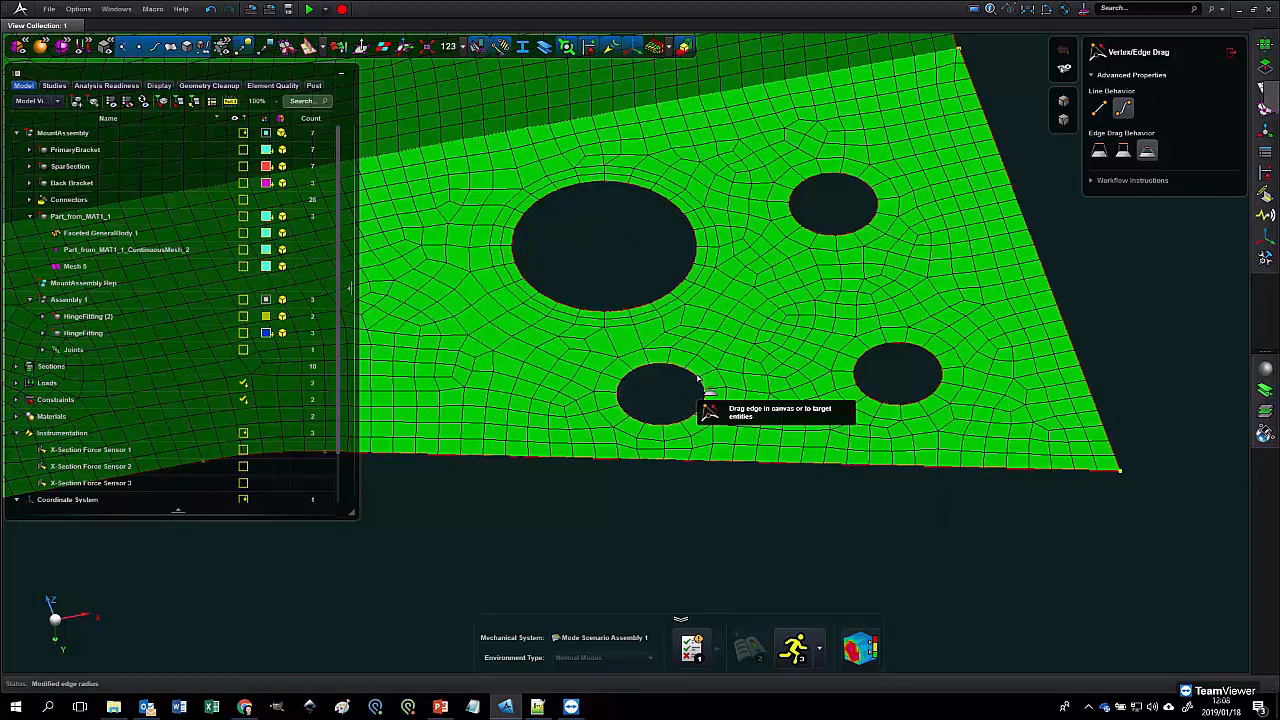
pyautogui.moveTo(702, 378); pyautogui.dragTo(707, 358)
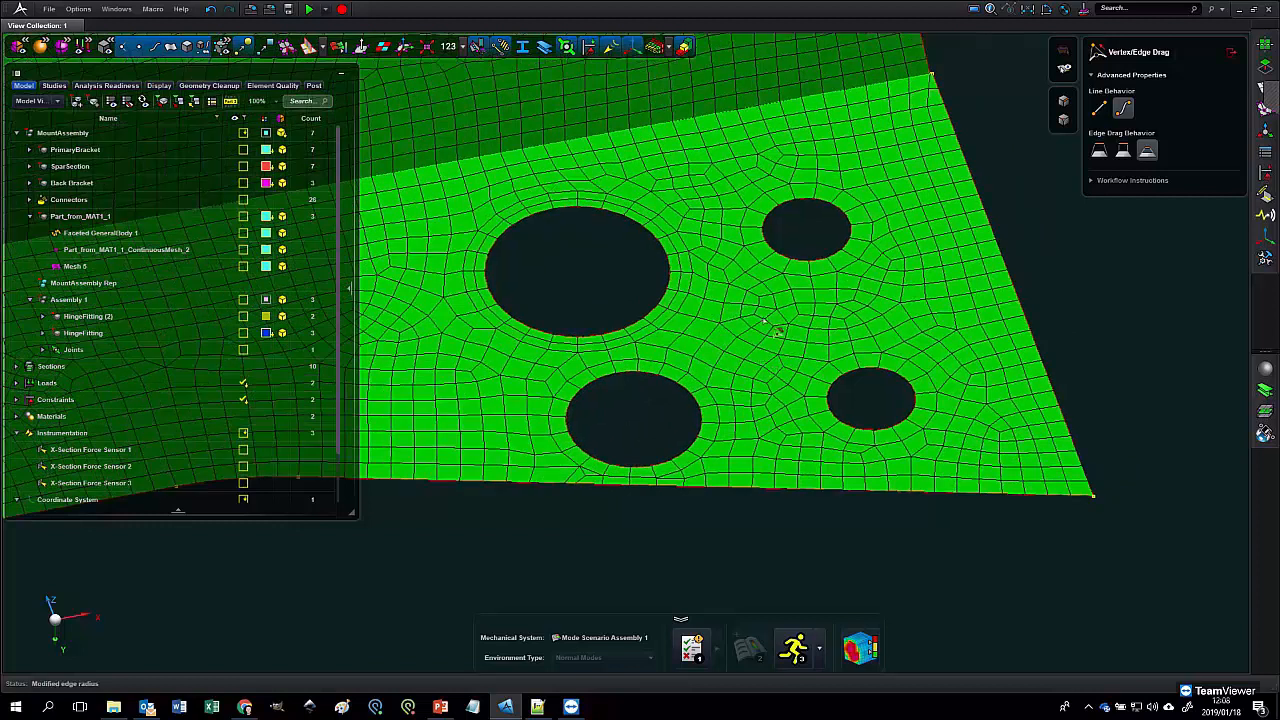
# - Enlarge the two holes nearest the bracket's wide-end edge with Vertex/Edge Drag, undoing the accidental deletion of one of them
pyautogui.moveTo(770, 292); pyautogui.dragTo(768, 345)
pyautogui.middleClick(839, 379)
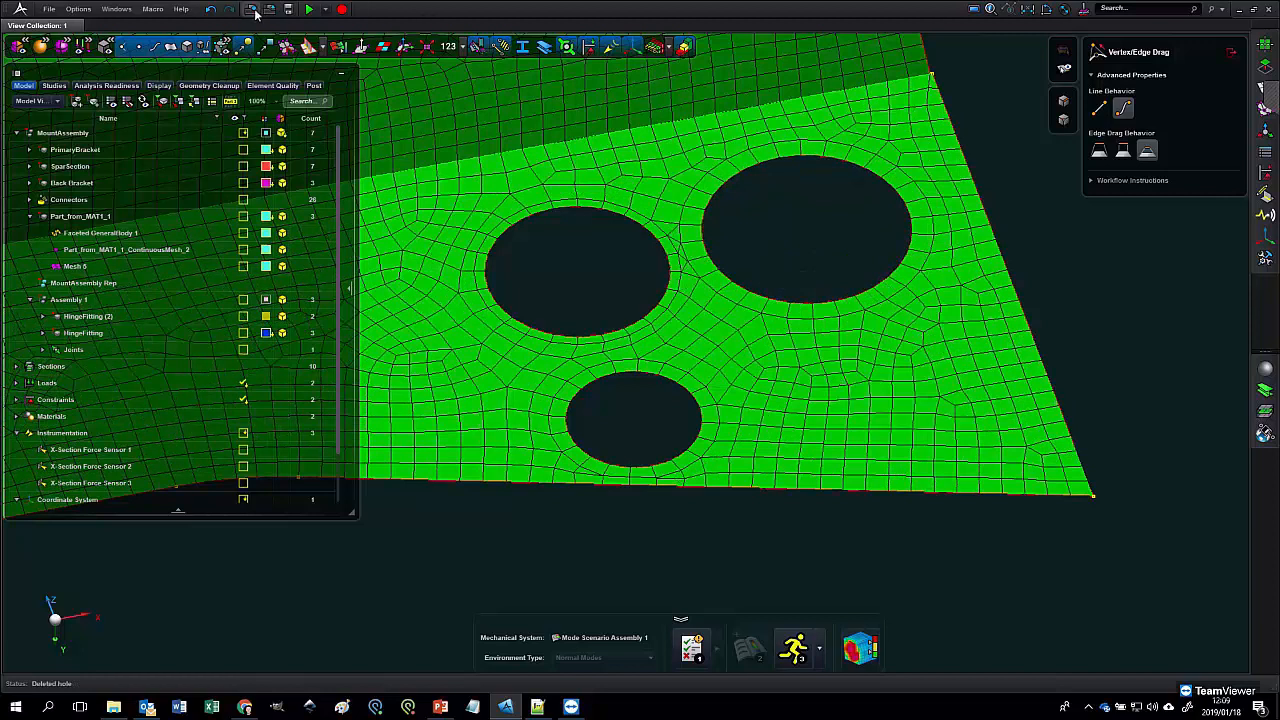
pyautogui.click(211, 9)
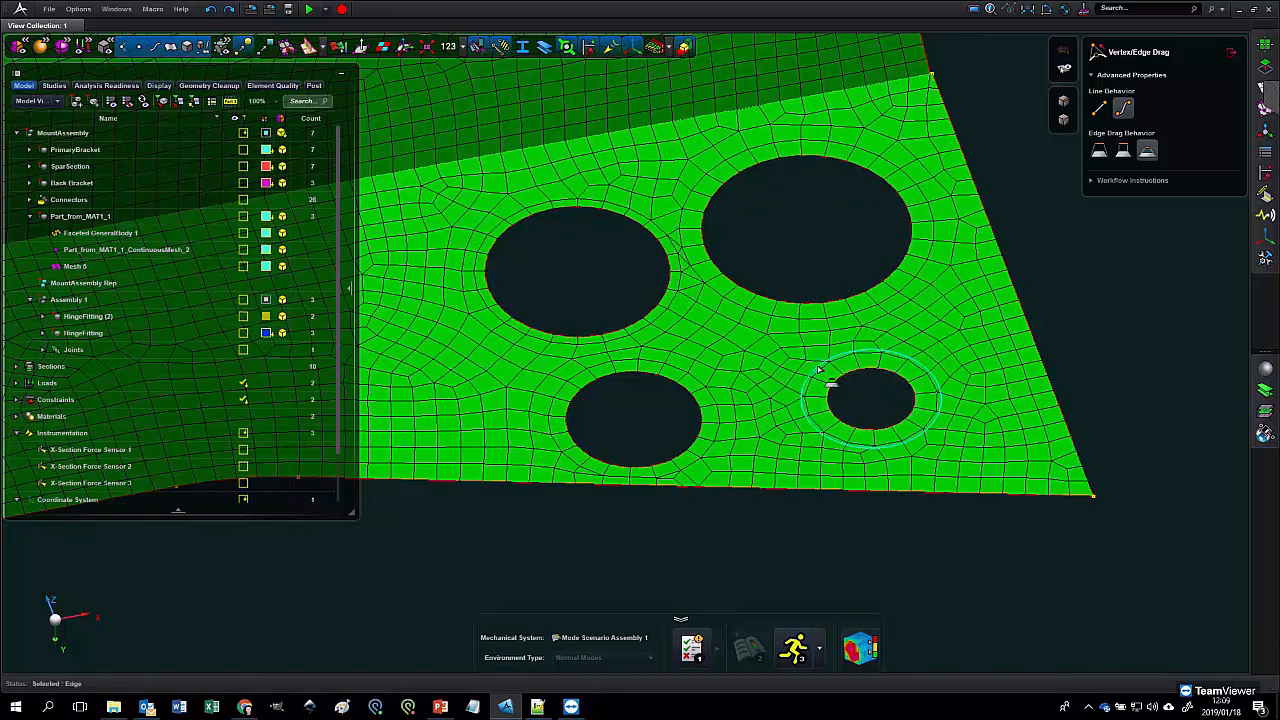
pyautogui.moveTo(815, 368); pyautogui.dragTo(800, 356)
pyautogui.moveTo(725, 265)
pyautogui.mouseDown()
pyautogui.moveTo(737, 257)
pyautogui.moveTo(735, 277)
pyautogui.mouseUp()
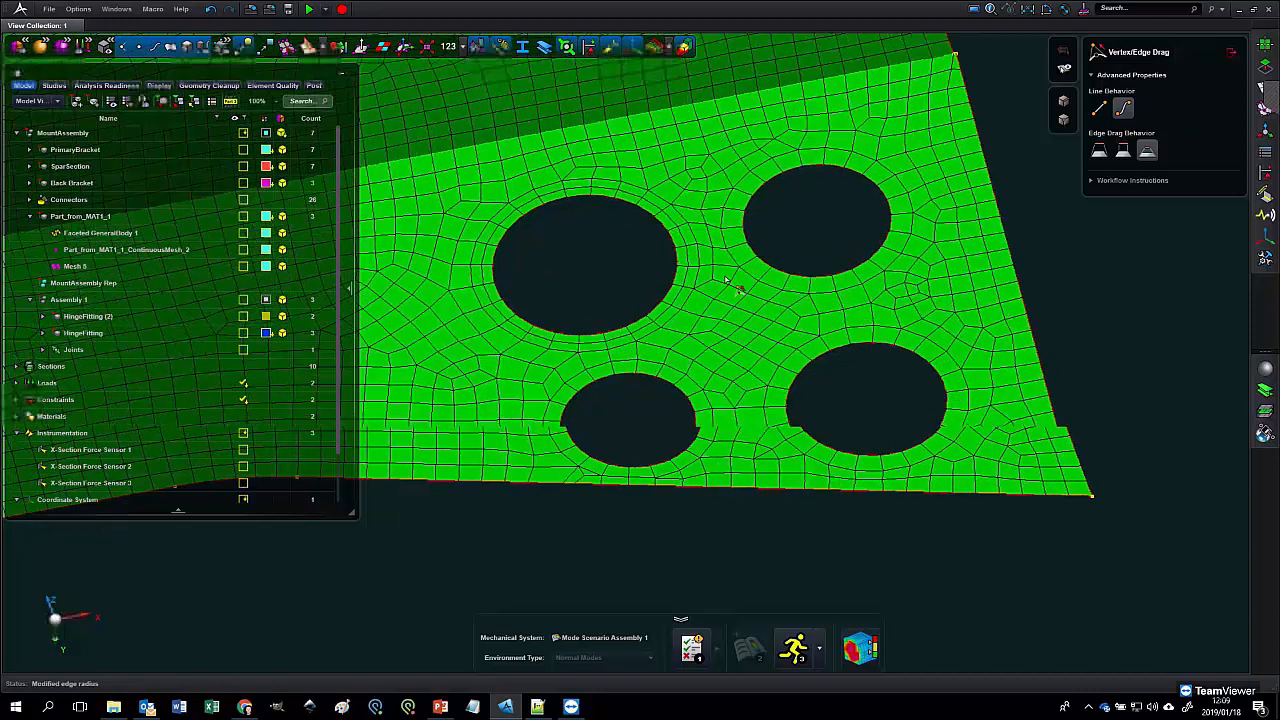
# - Start an incremental quad surface mesh of the bracket at 2 mm with a washer feature preview
pyautogui.moveTo(722, 295); pyautogui.dragTo(722, 311, button='middle')
pyautogui.moveTo(722, 311); pyautogui.dragTo(749, 333, button='right')
pyautogui.click(1263, 80)
pyautogui.click(1258, 88)
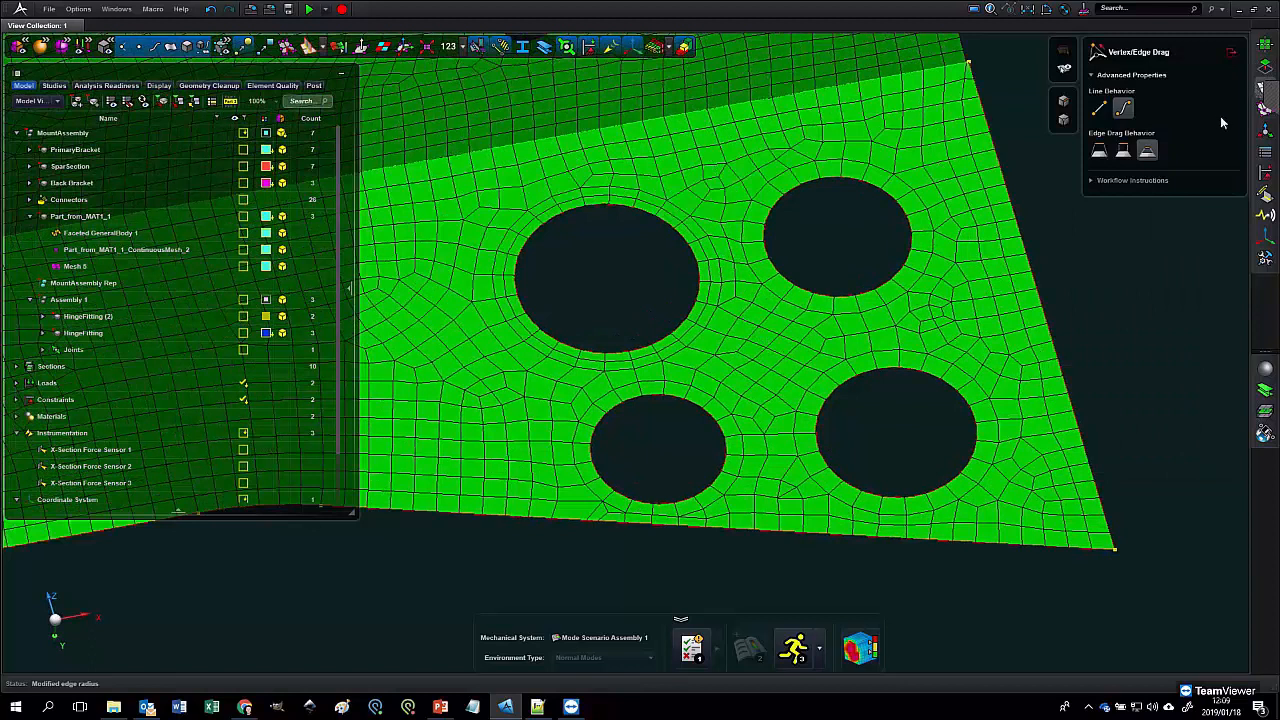
pyautogui.click(1264, 108)
pyautogui.click(1098, 168)
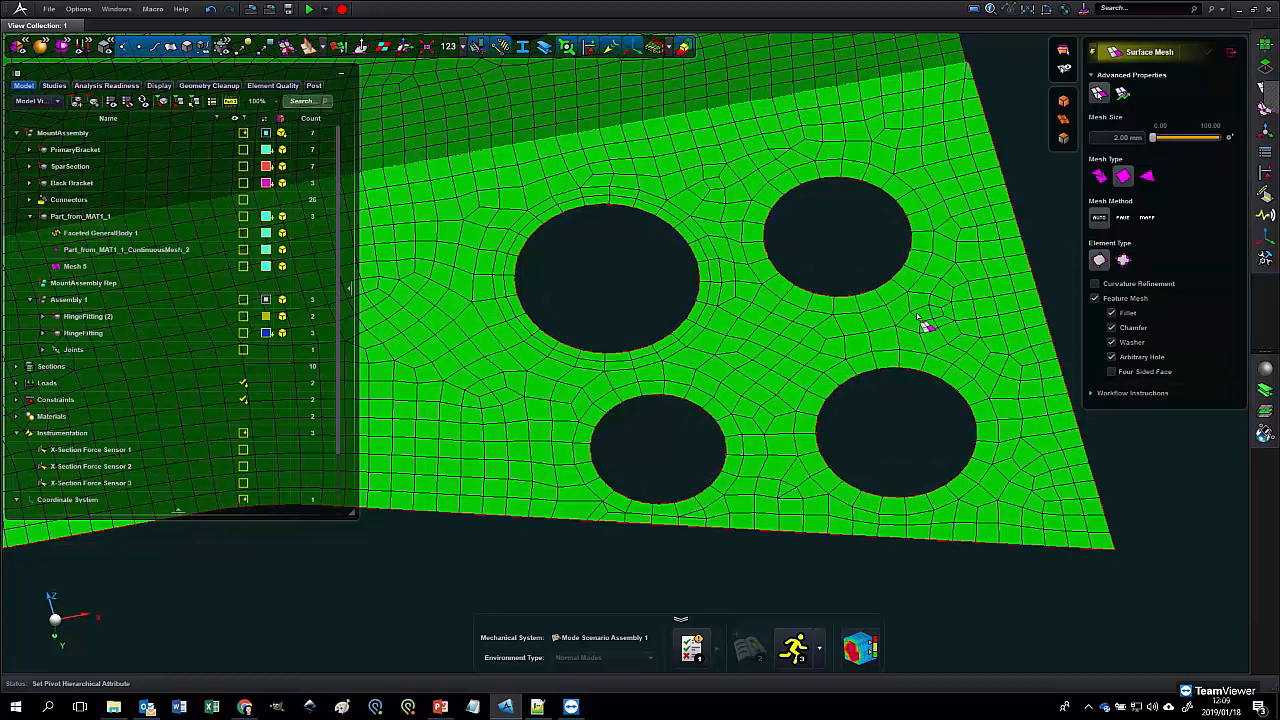
pyautogui.click(872, 326)
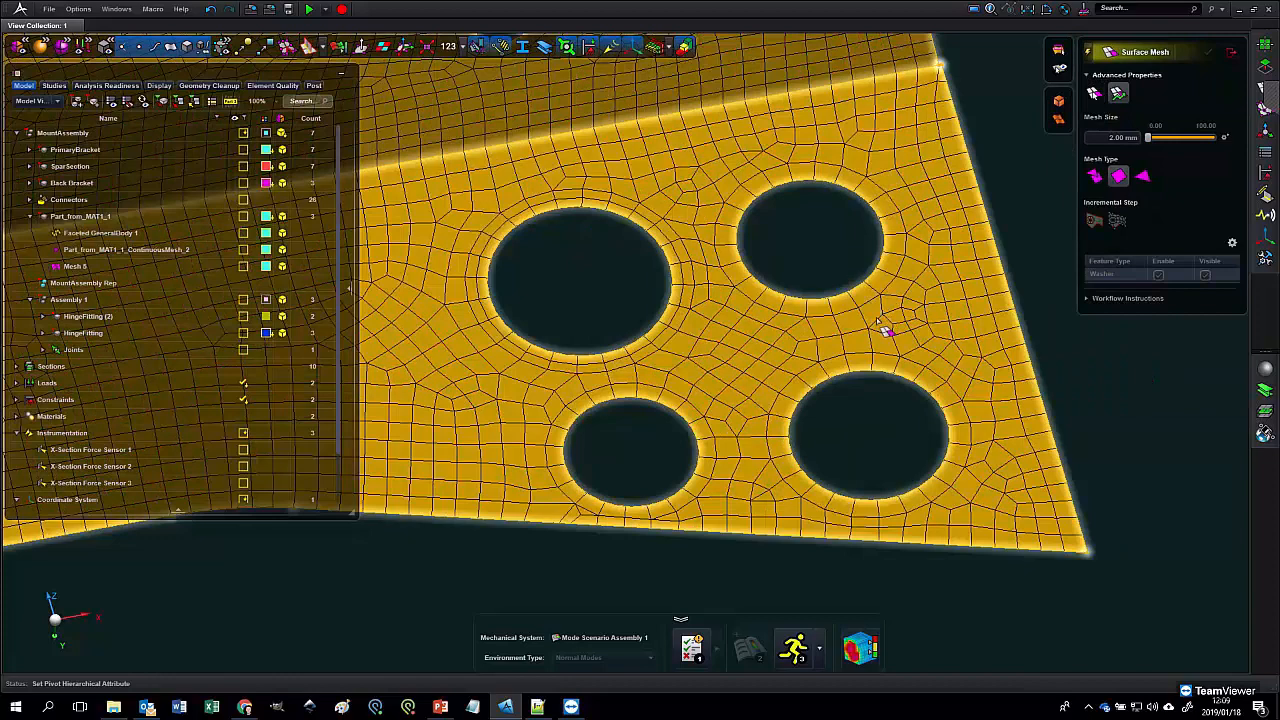
pyautogui.click(884, 330)
# - Select the washer of the smallest hole in the four-hole group and set its width to 1.5 mm
pyautogui.scroll(-2, 754, 409)
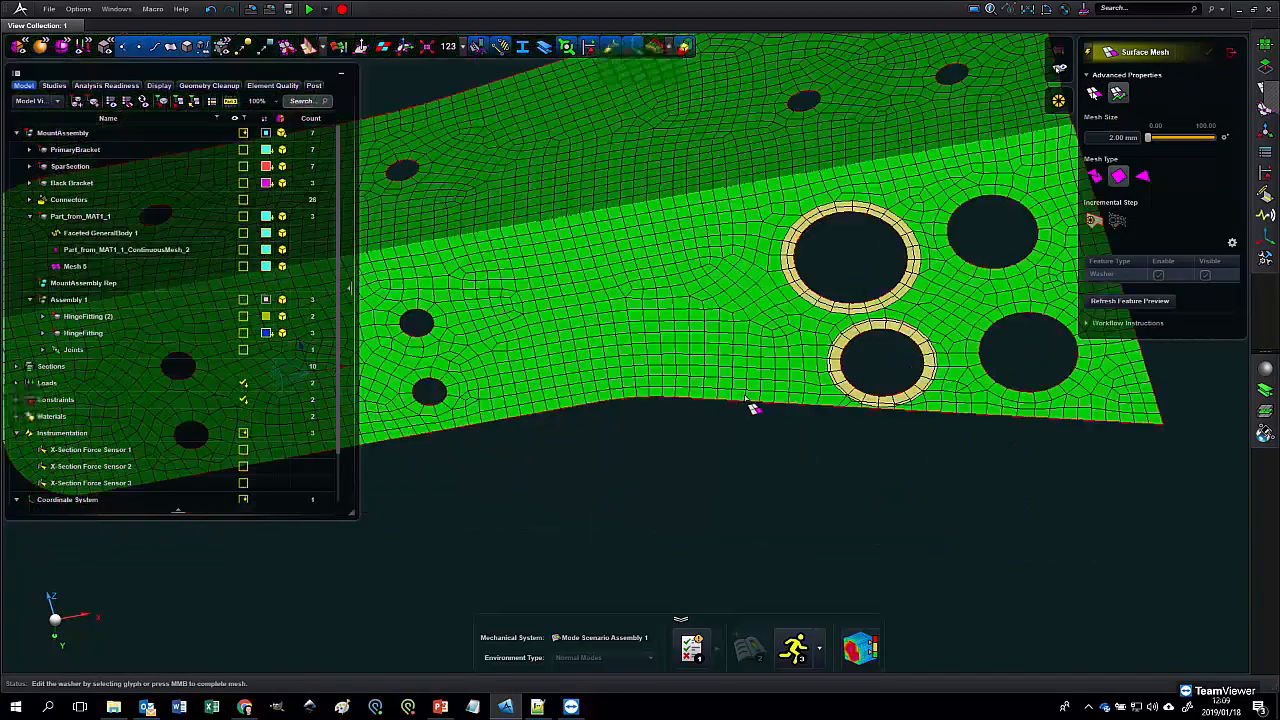
pyautogui.scroll(6, 649, 443)
pyautogui.click(745, 382)
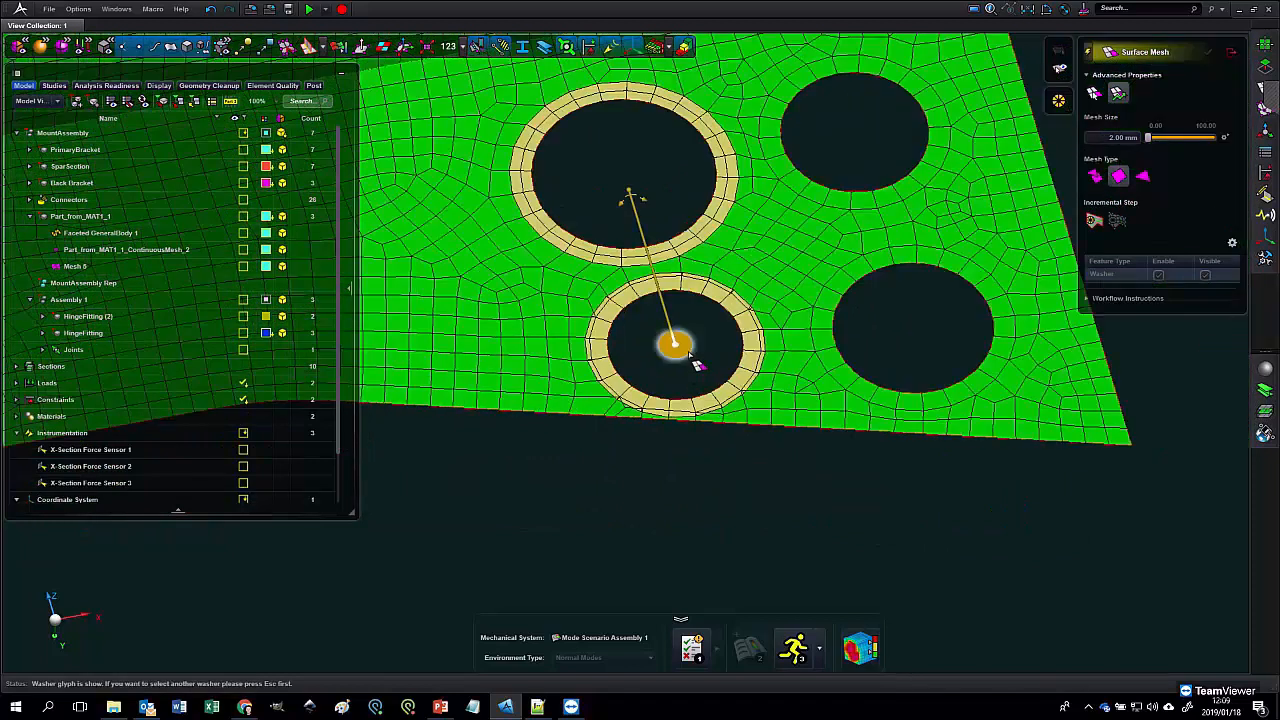
pyautogui.click(785, 397)
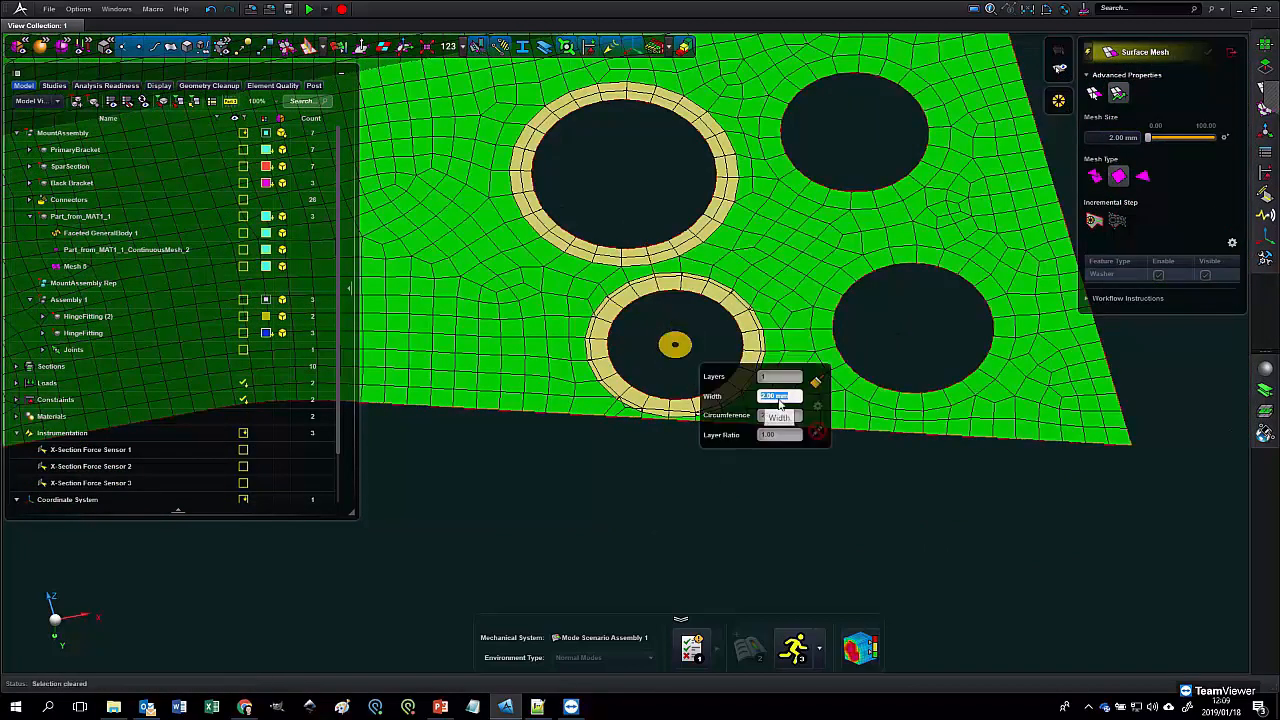
pyautogui.write('1.5')
pyautogui.press('Return')
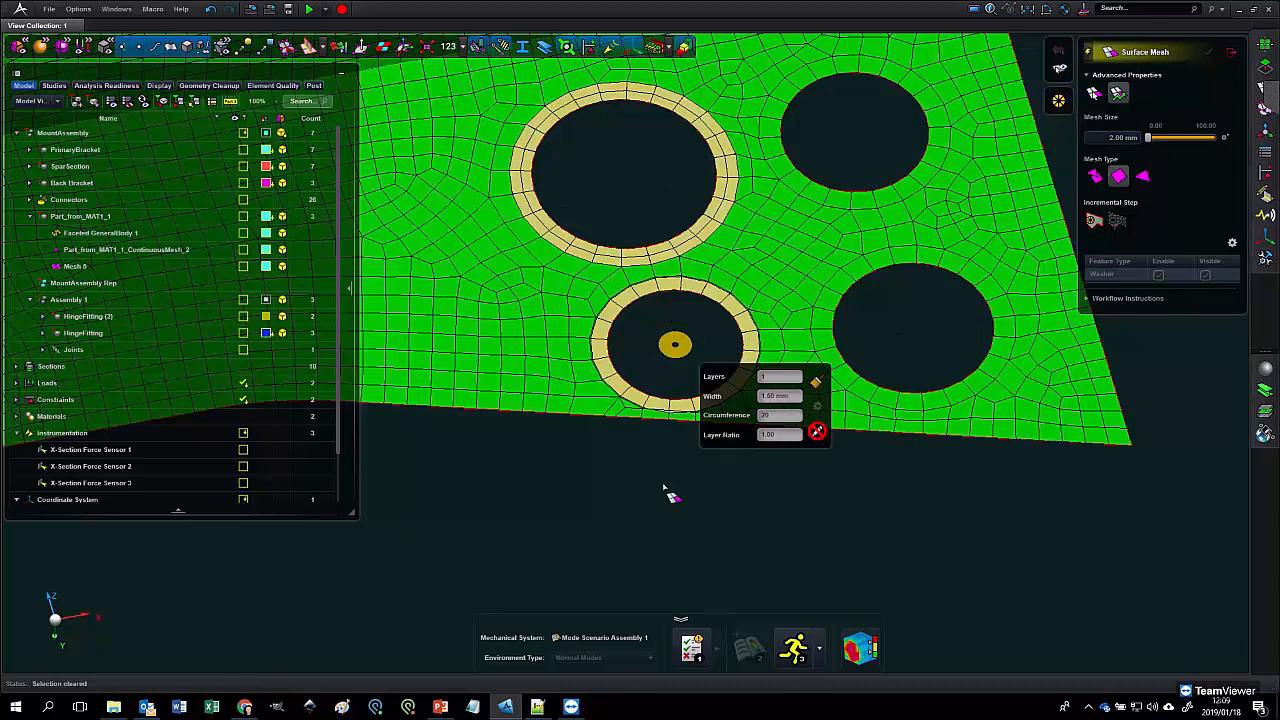
# - Set the selected washer's circumference to 16 elements and change it to 24
pyautogui.scroll(3, 617, 457)
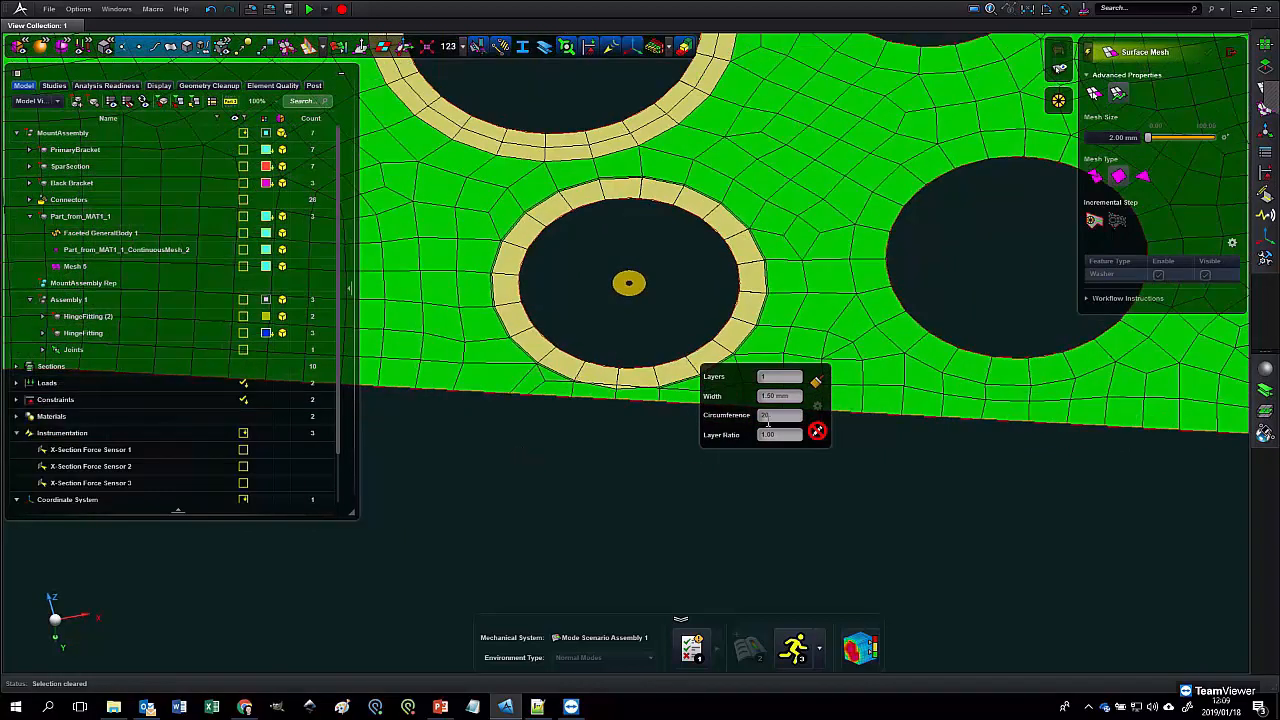
pyautogui.click(785, 415)
pyautogui.write('16')
pyautogui.press('Return')
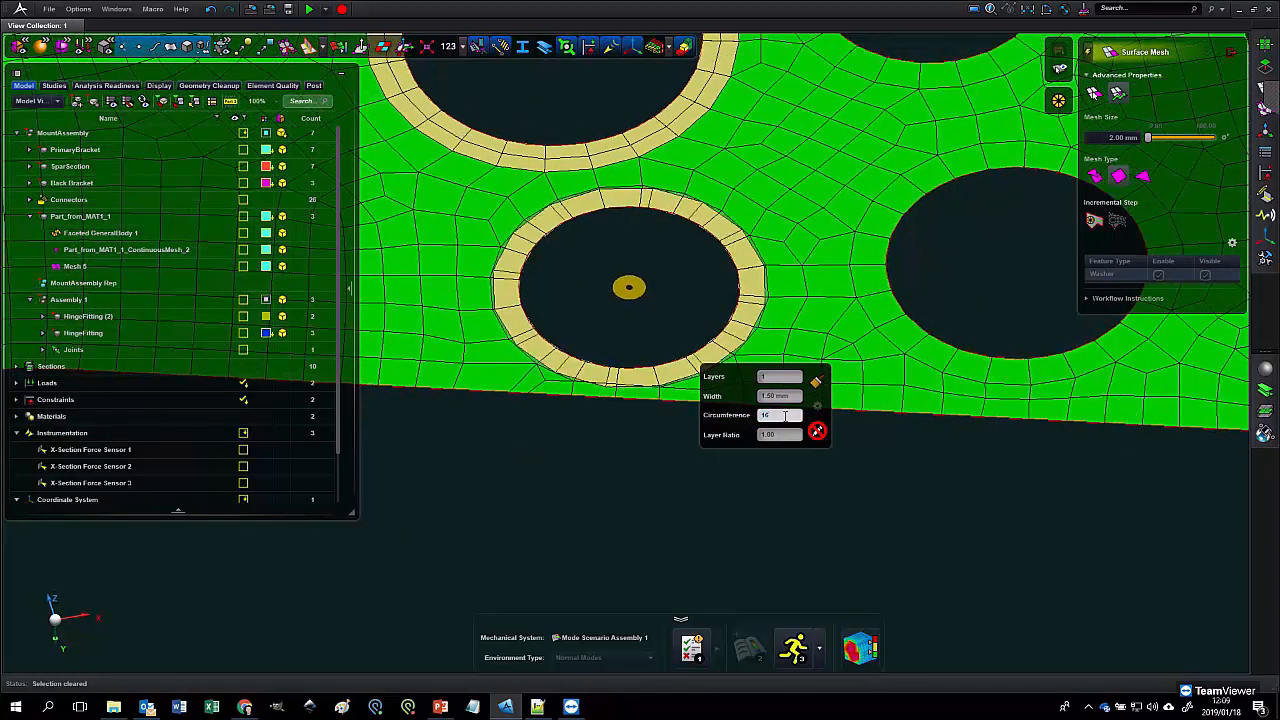
pyautogui.click(785, 415)
pyautogui.write('24')
pyautogui.press('Return')
# - Leave the incremental surface mesh without completing the bracket's new mesh
pyautogui.moveTo(888, 464); pyautogui.dragTo(838, 445, button='middle')
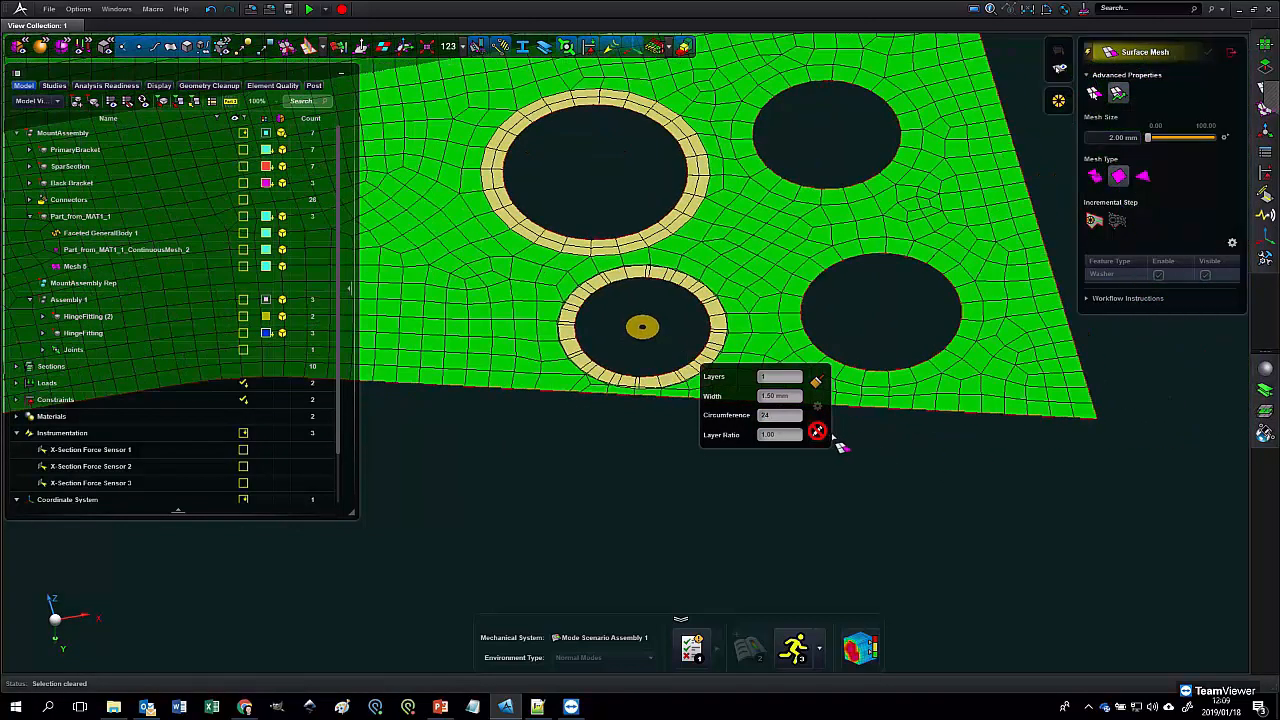
pyautogui.click(1209, 50)
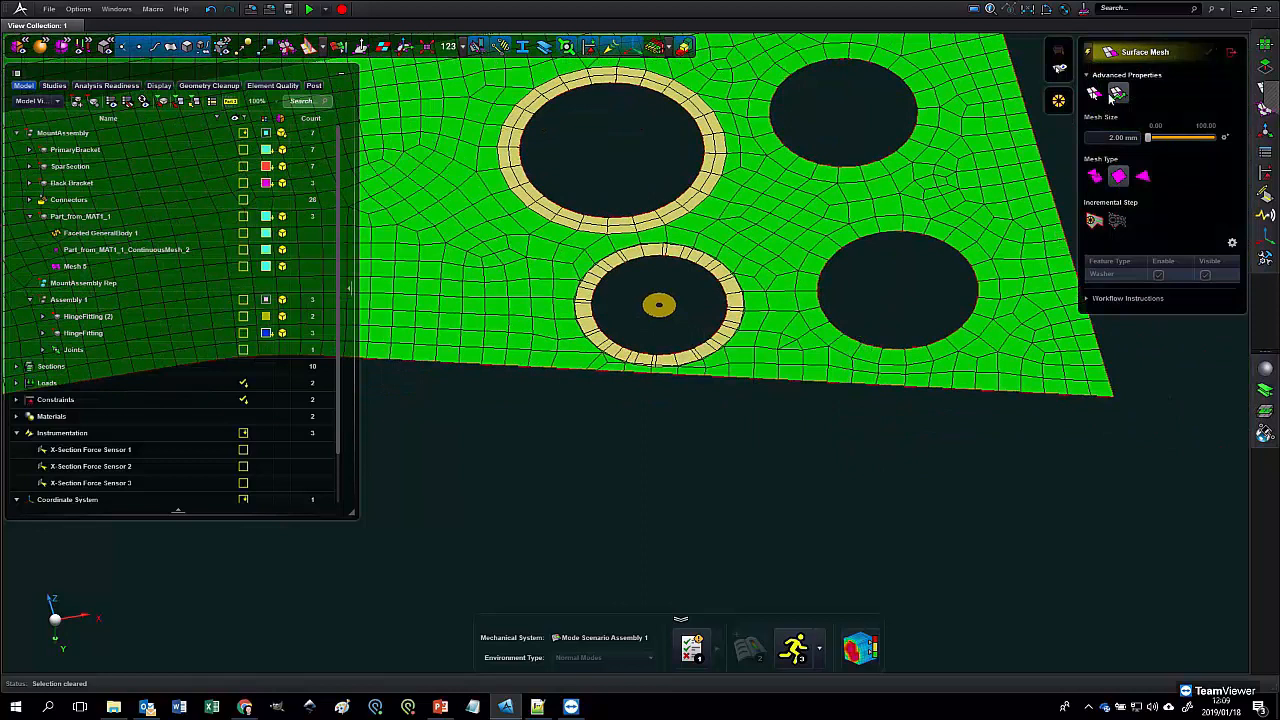
pyautogui.click(905, 285)
pyautogui.moveTo(909, 286); pyautogui.dragTo(838, 322, button='middle')
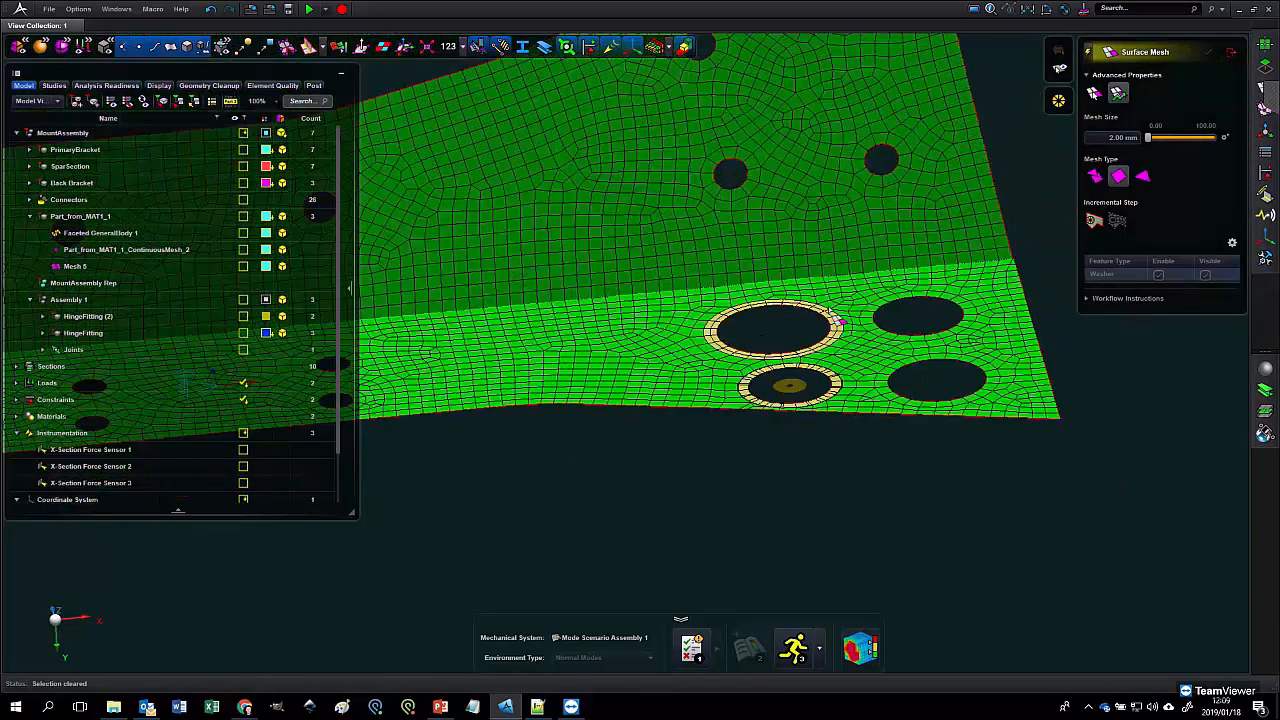
pyautogui.click(1230, 50)
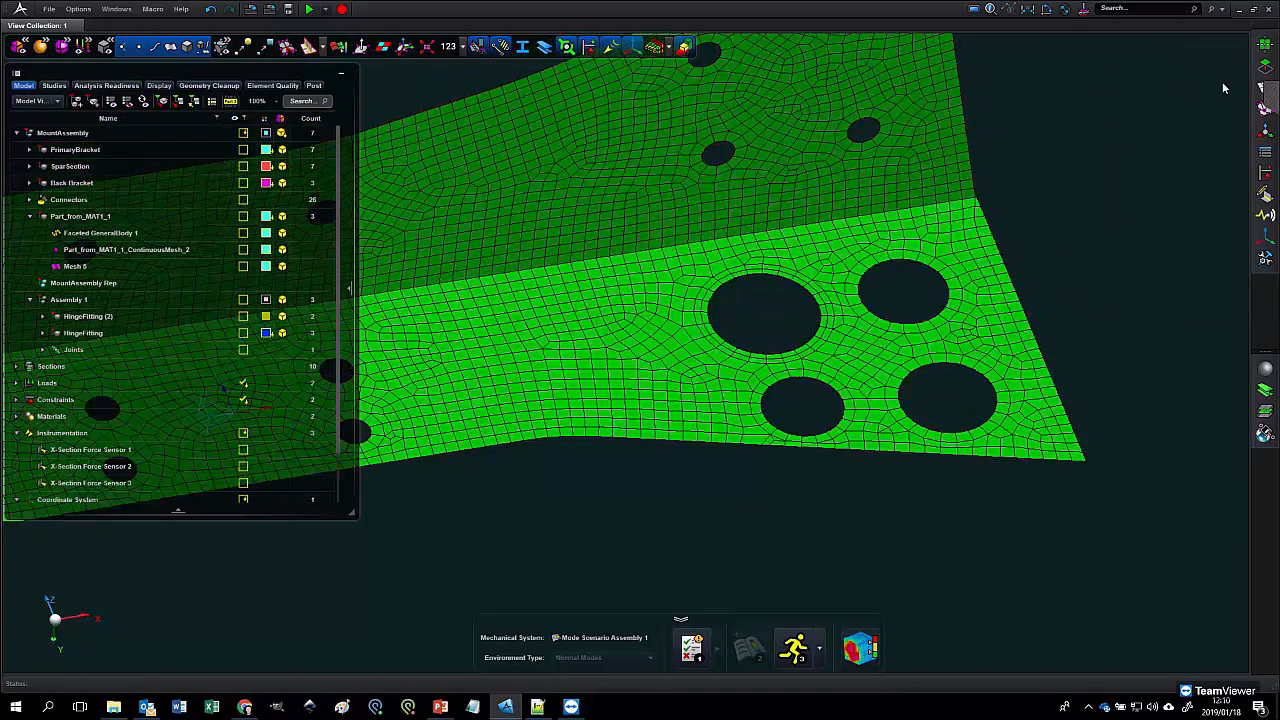
pyautogui.click(1263, 89)
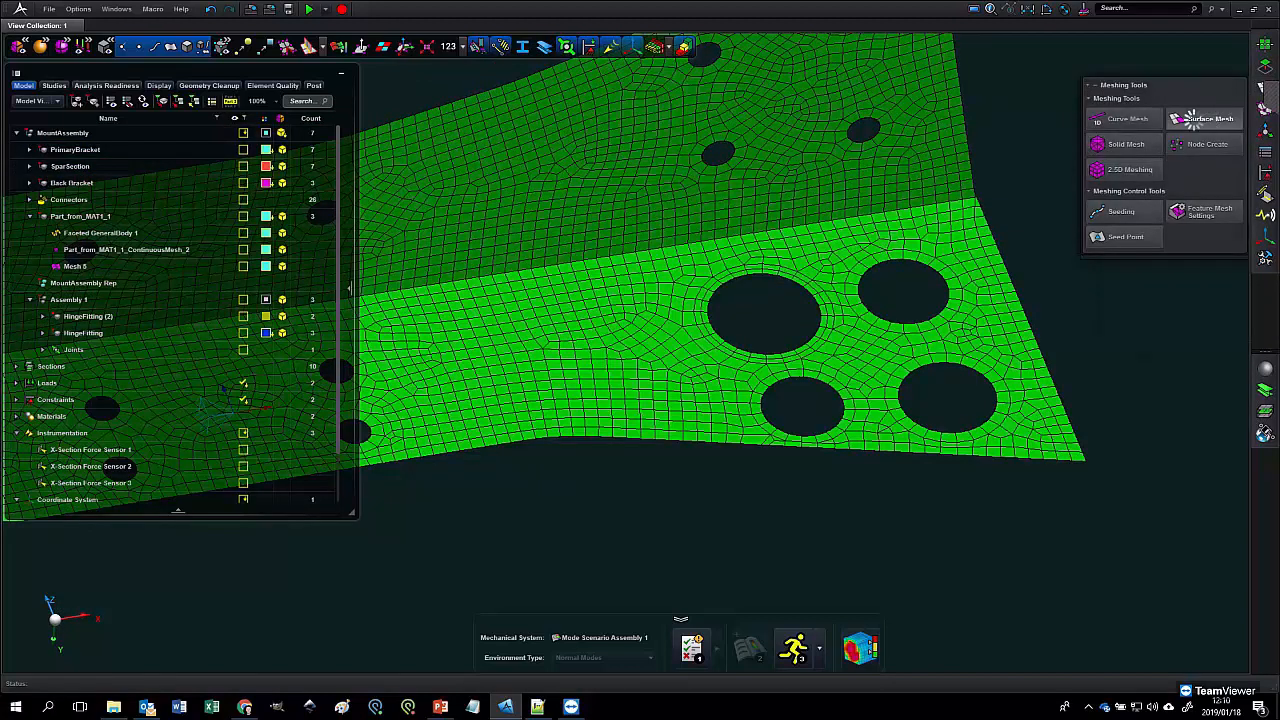
pyautogui.click(1190, 118)
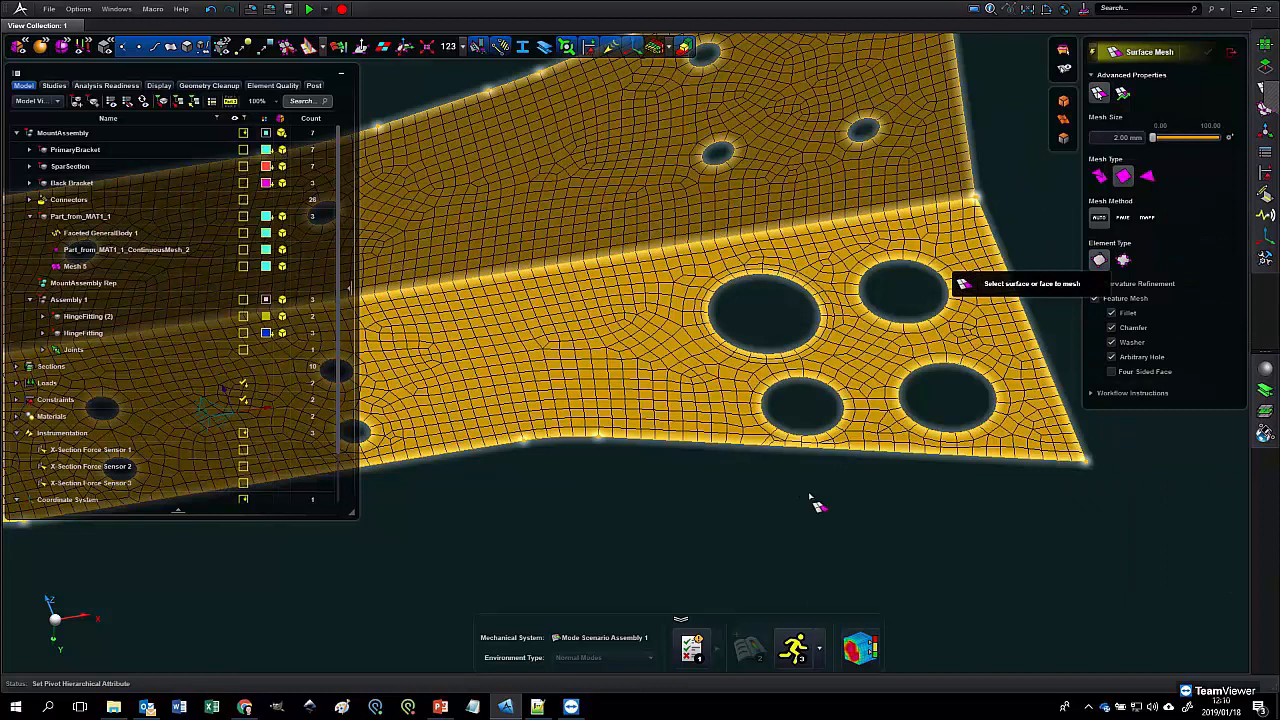
pyautogui.scroll(3, 812, 502)
pyautogui.moveTo(812, 497); pyautogui.dragTo(740, 500, button='middle')
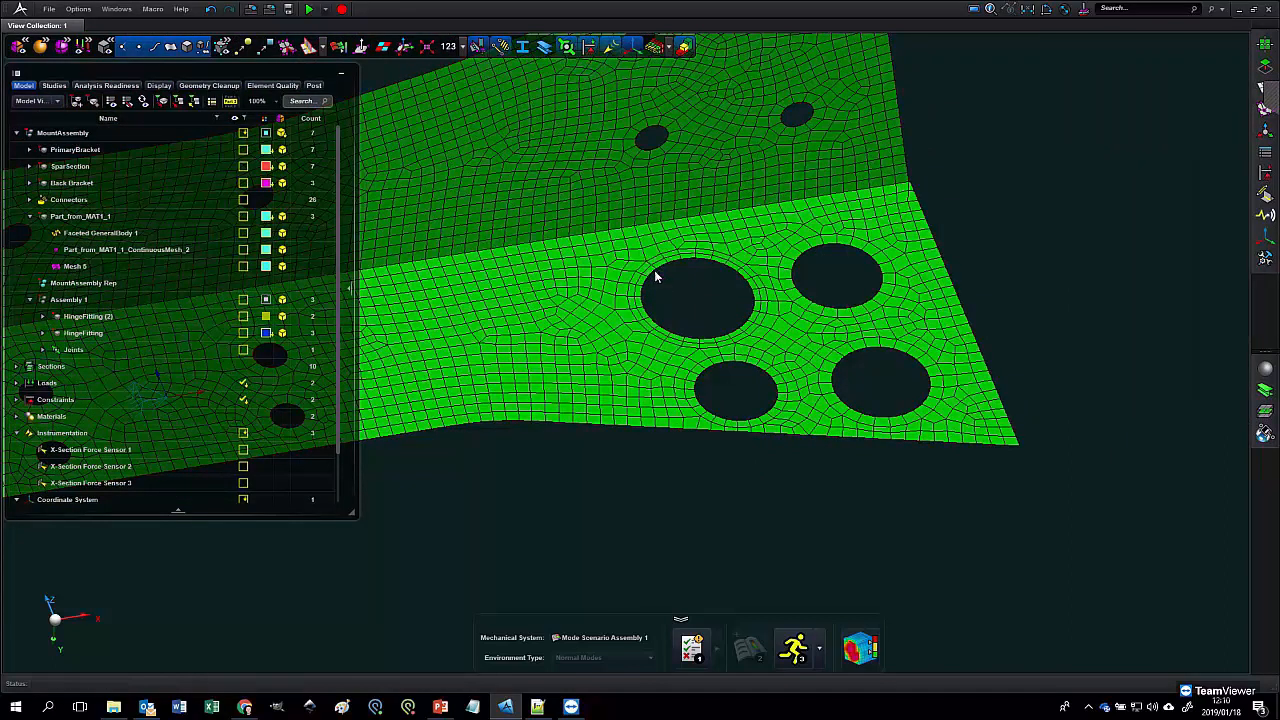
# - Shrink three of the four holes at the bracket's wide end with Vertex/Edge Drag, leaving out the hole nearest the outer corner
pyautogui.click(657, 277)
pyautogui.moveTo(678, 296); pyautogui.dragTo(690, 302)
pyautogui.scroll(3, 722, 300)
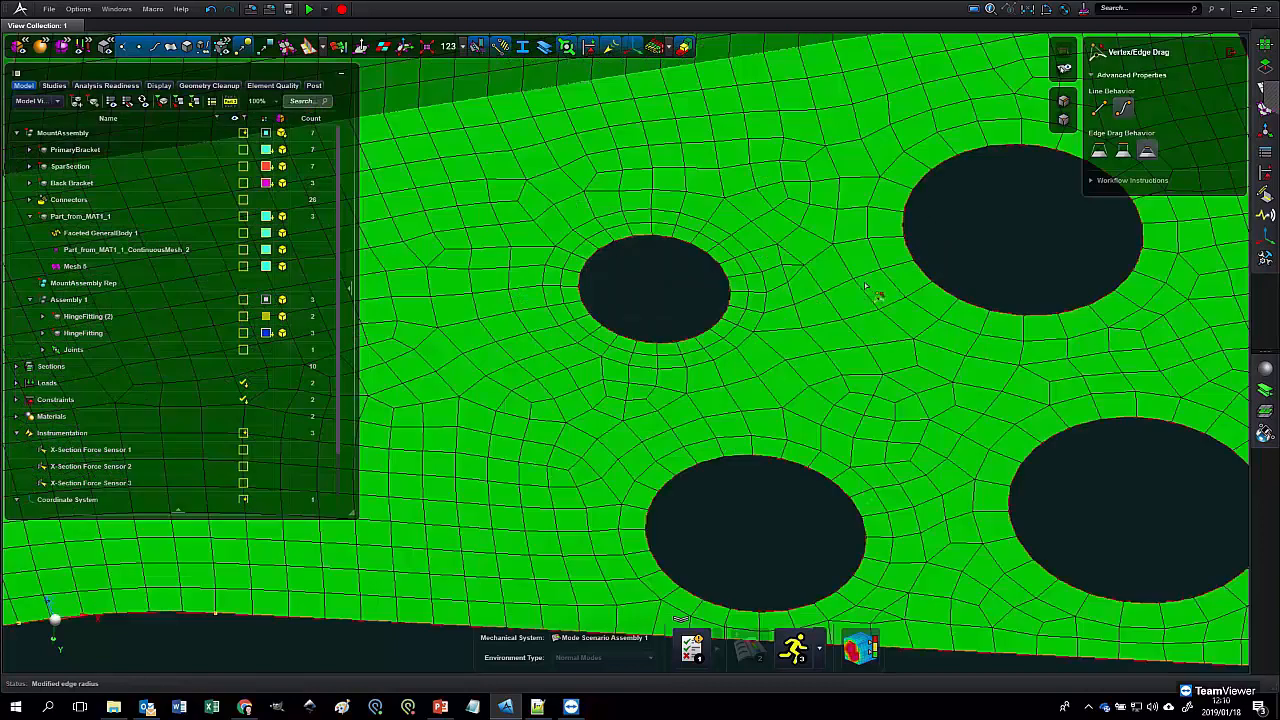
pyautogui.click(915, 275)
pyautogui.moveTo(940, 270)
pyautogui.mouseDown()
pyautogui.moveTo(980, 249)
pyautogui.moveTo(955, 248)
pyautogui.mouseUp()
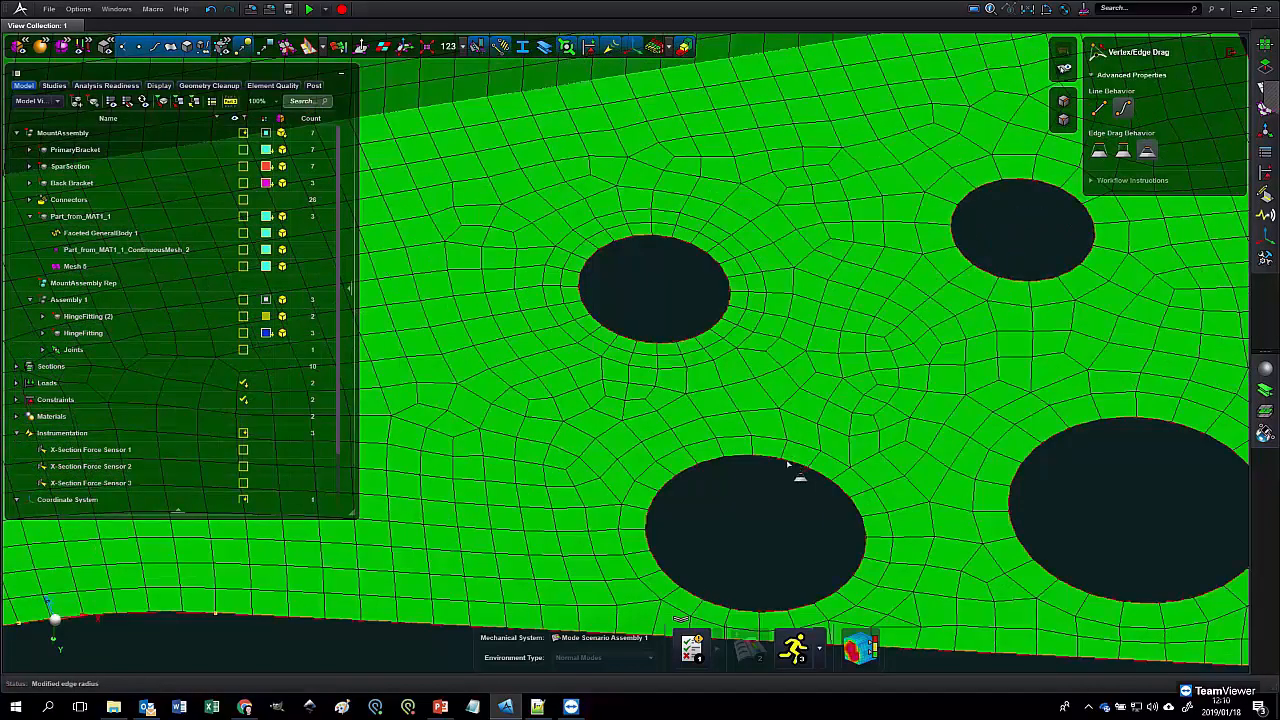
pyautogui.click(781, 478)
pyautogui.moveTo(789, 497); pyautogui.dragTo(745, 406)
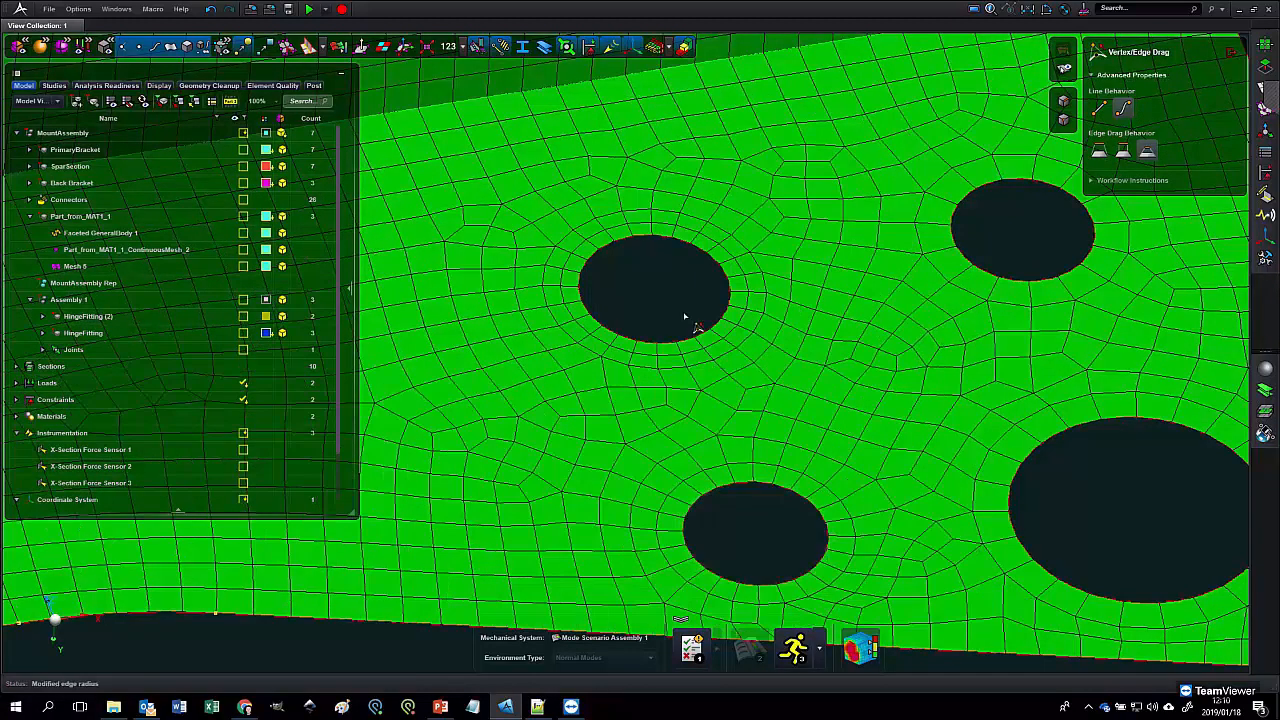
# - Enlarge the shrunken inner hole nearest the bracket's bend line with Vertex/Edge Drag and finish editing the edges
pyautogui.click(703, 343)
pyautogui.moveTo(705, 346); pyautogui.dragTo(731, 383)
pyautogui.scroll(-5, 663, 326)
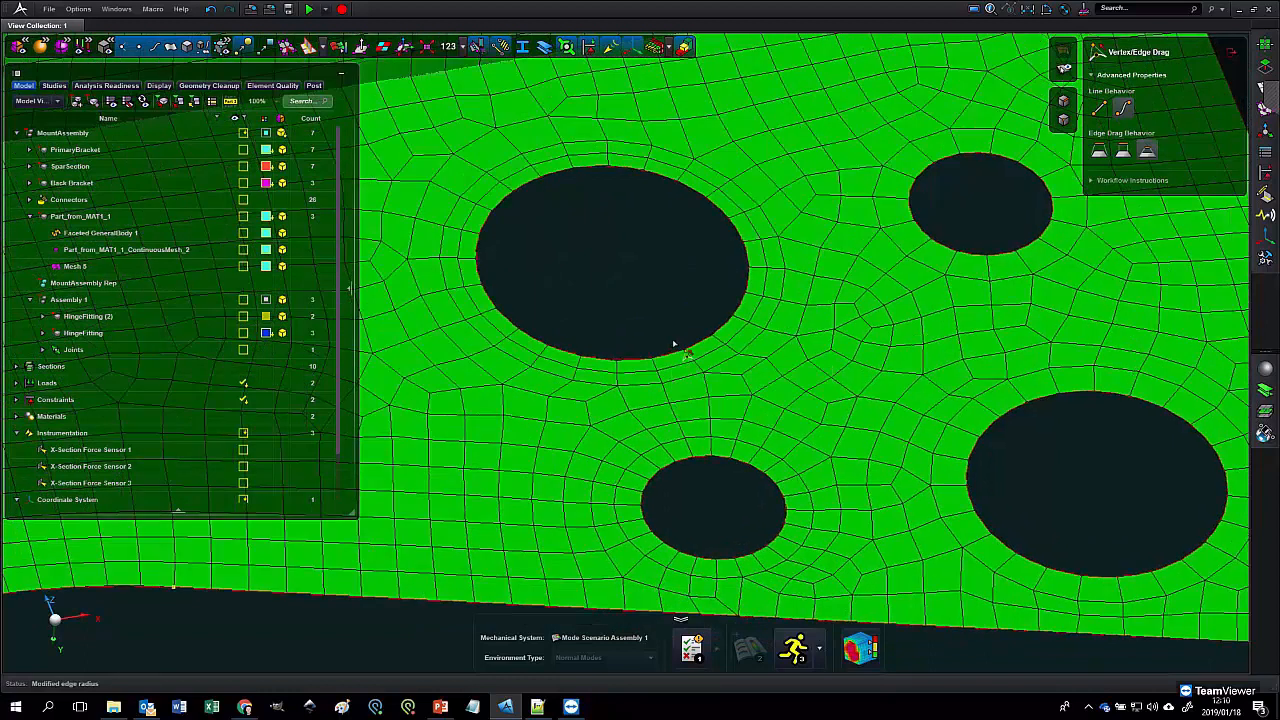
pyautogui.scroll(-2, 663, 345)
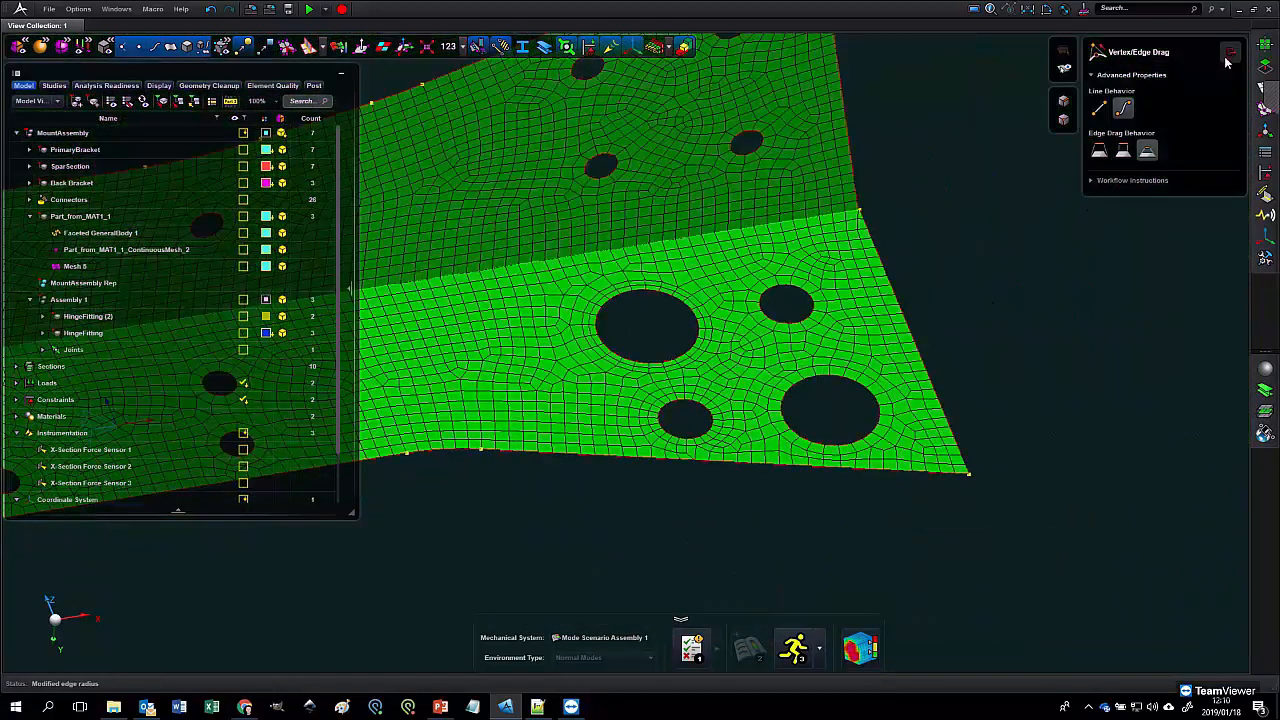
pyautogui.press('Escape')
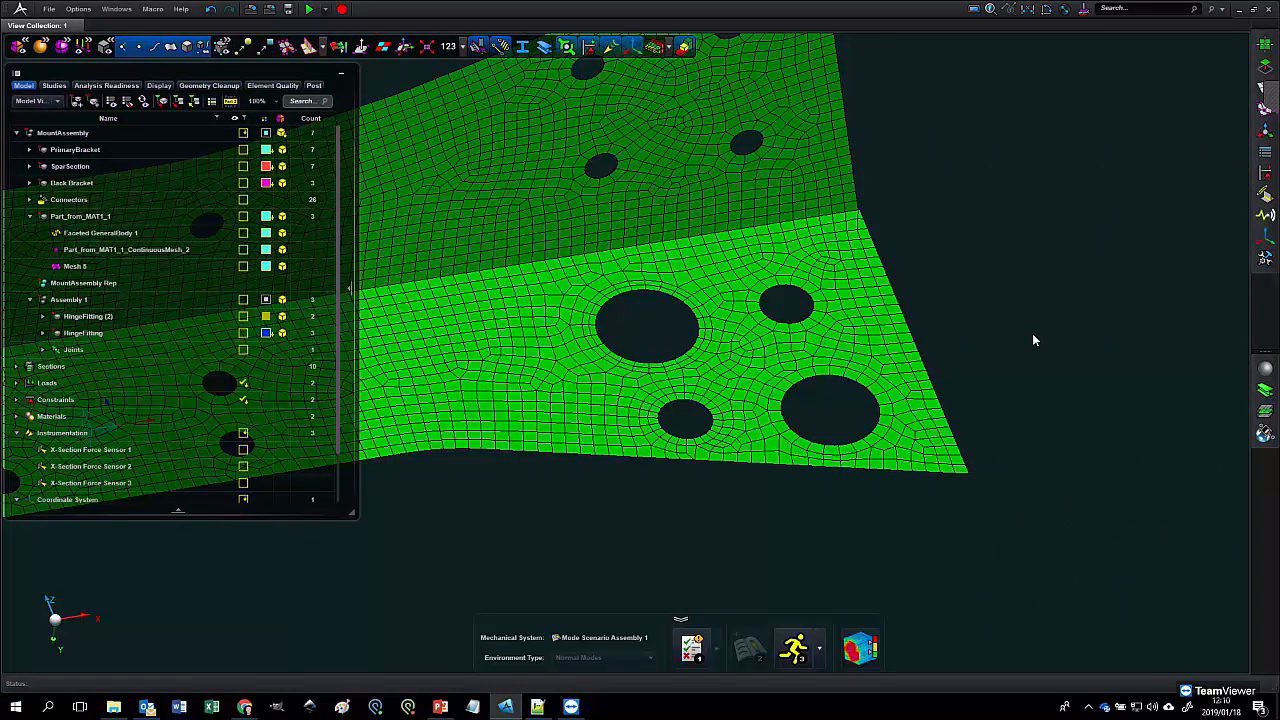
# - Examine the whole meshed bracket from several angles
pyautogui.scroll(-5, 1020, 340)
pyautogui.moveTo(802, 492); pyautogui.dragTo(825, 423, button='middle')
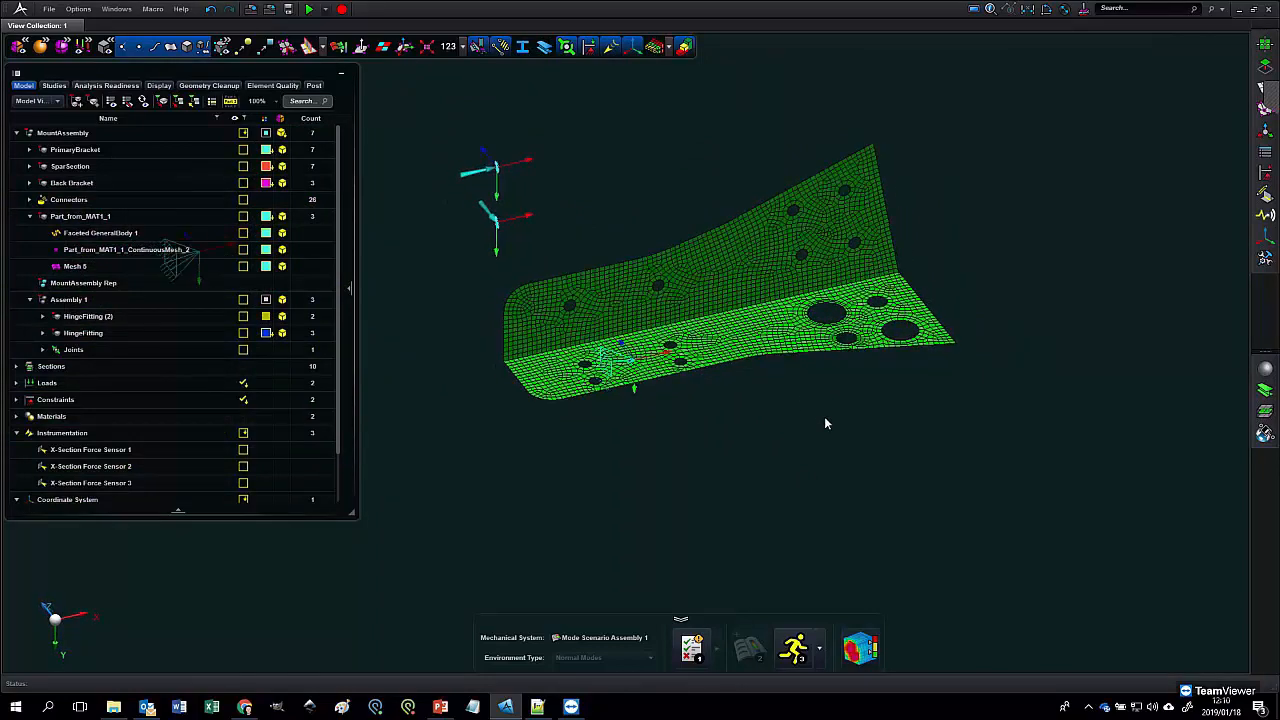
pyautogui.moveTo(786, 423); pyautogui.dragTo(714, 453, button='middle')
pyautogui.scroll(-4, 721, 430)
pyautogui.moveTo(773, 290); pyautogui.dragTo(750, 283, button='middle')
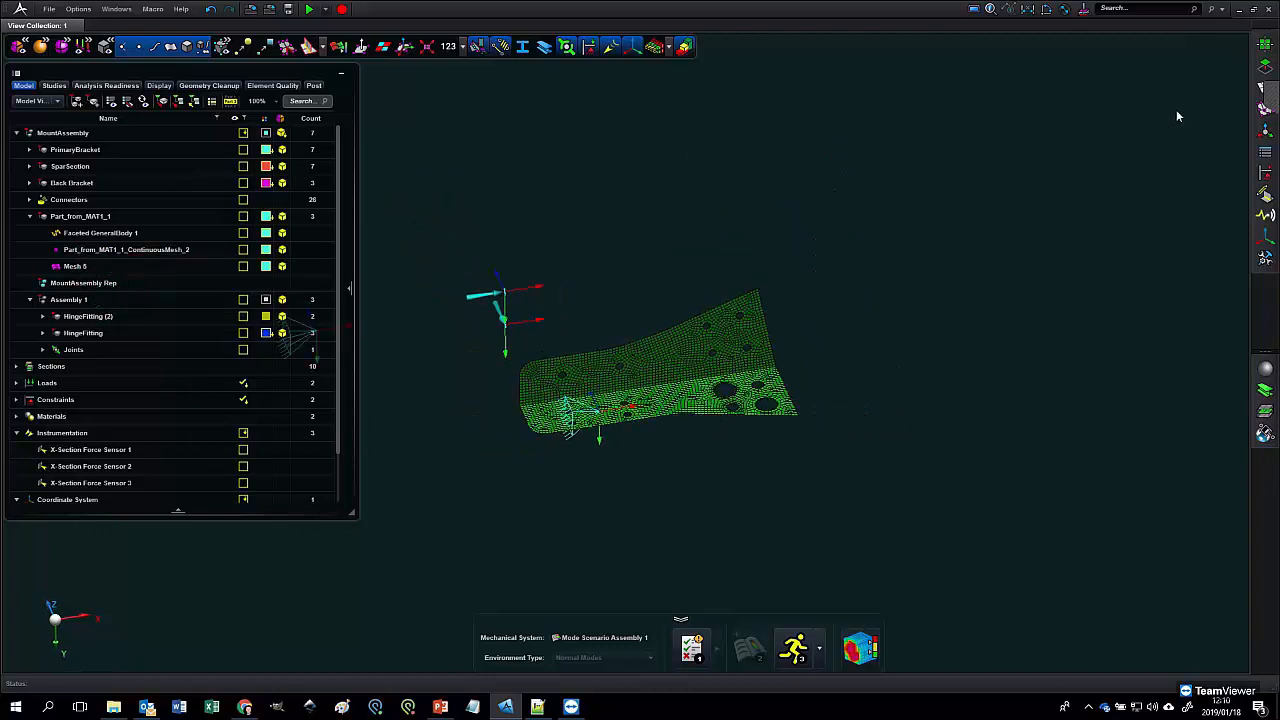
pyautogui.click(1266, 65)
pyautogui.moveTo(847, 388); pyautogui.dragTo(854, 383, button='middle')
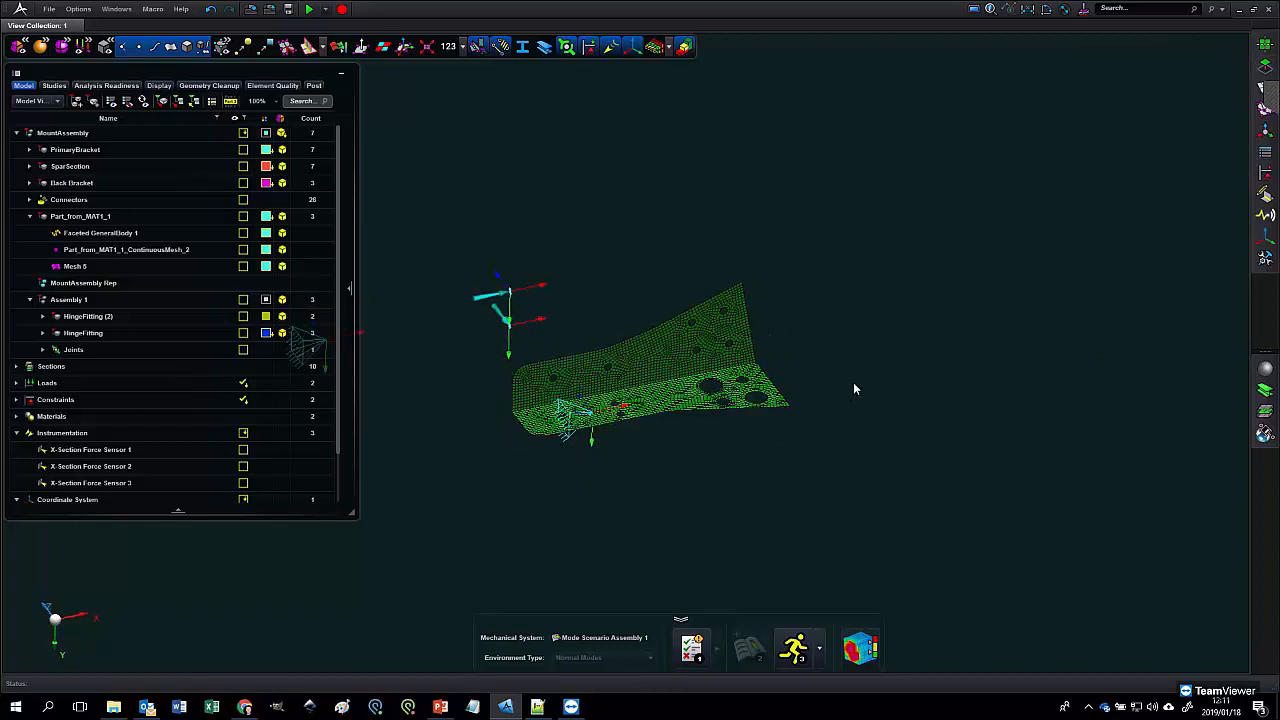
pyautogui.moveTo(871, 314); pyautogui.dragTo(838, 170, button='middle')
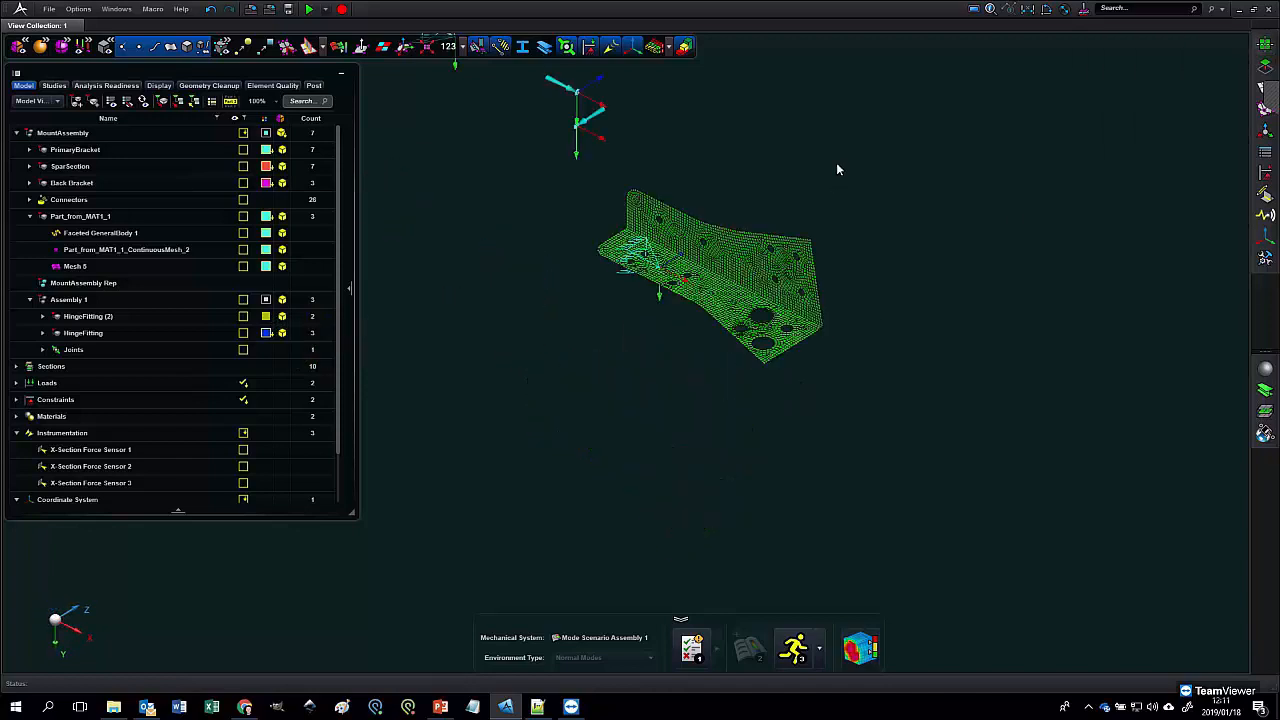
# - Sketch a filled rectangle about 120 by 120 mm on the YZ plane with Rectangle with 2 Points
pyautogui.click(1266, 48)
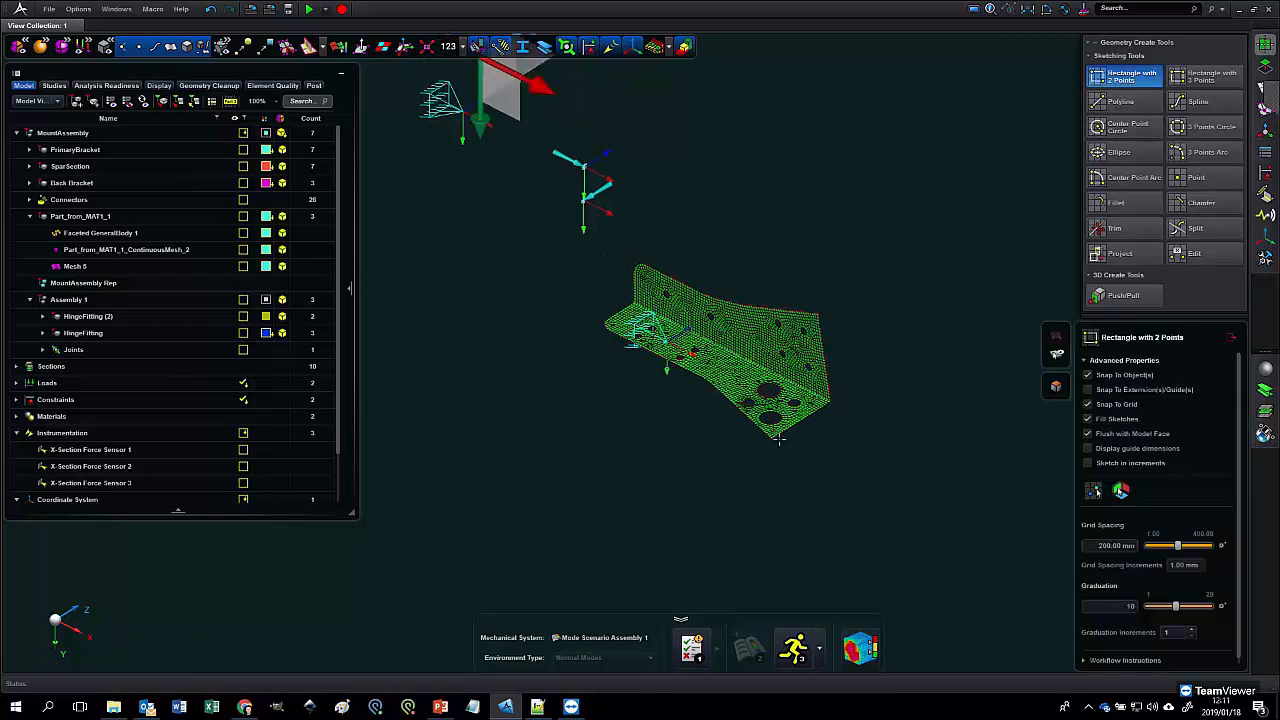
pyautogui.scroll(-3, 779, 440)
pyautogui.moveTo(770, 442); pyautogui.dragTo(739, 425, button='middle')
pyautogui.click(686, 248)
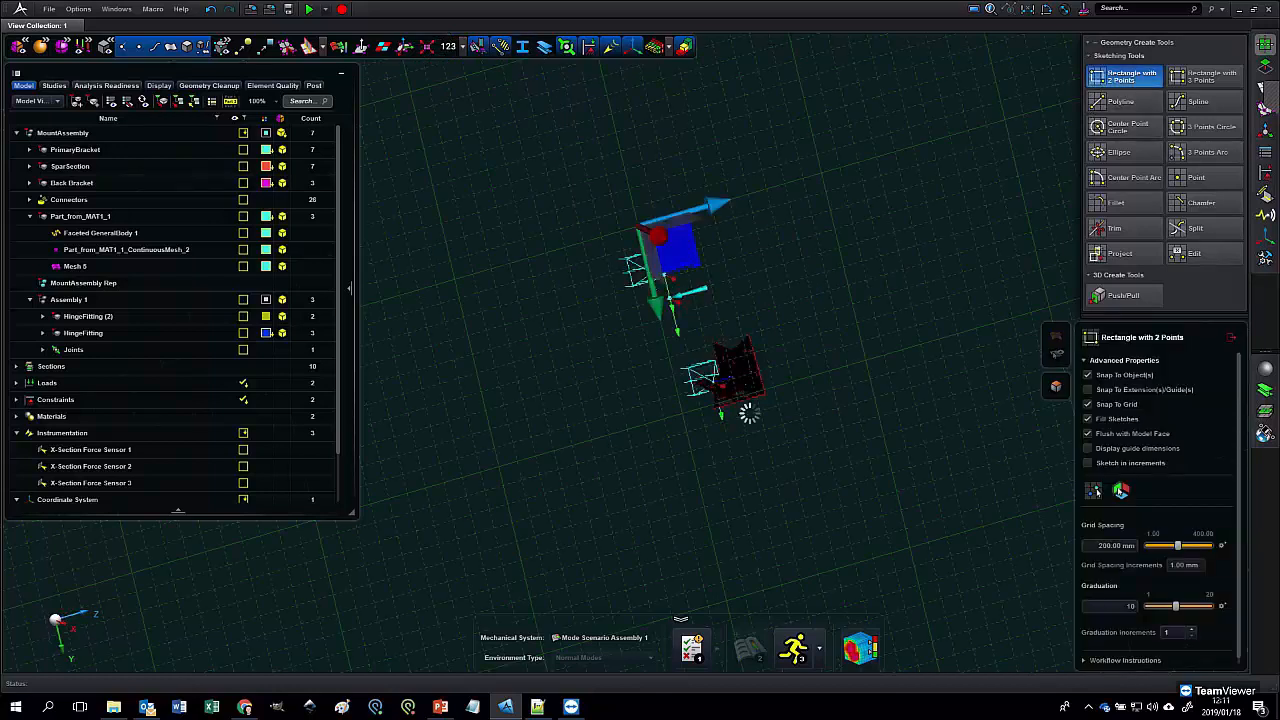
pyautogui.moveTo(712, 393)
pyautogui.mouseDown(button='middle')
pyautogui.moveTo(626, 249)
pyautogui.moveTo(584, 143)
pyautogui.mouseUp(button='middle')
pyautogui.click(604, 163)
pyautogui.click(907, 500)
pyautogui.moveTo(958, 416); pyautogui.dragTo(991, 457, button='middle')
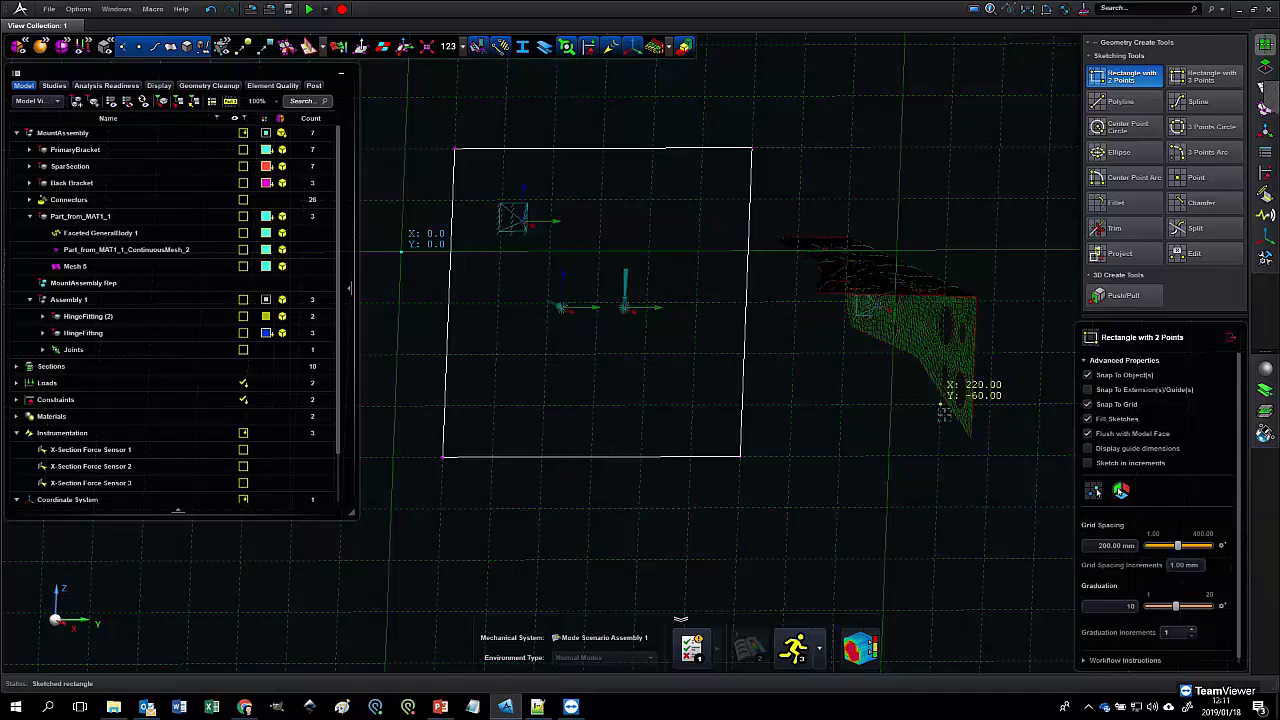
pyautogui.moveTo(950, 408); pyautogui.dragTo(941, 411, button='middle')
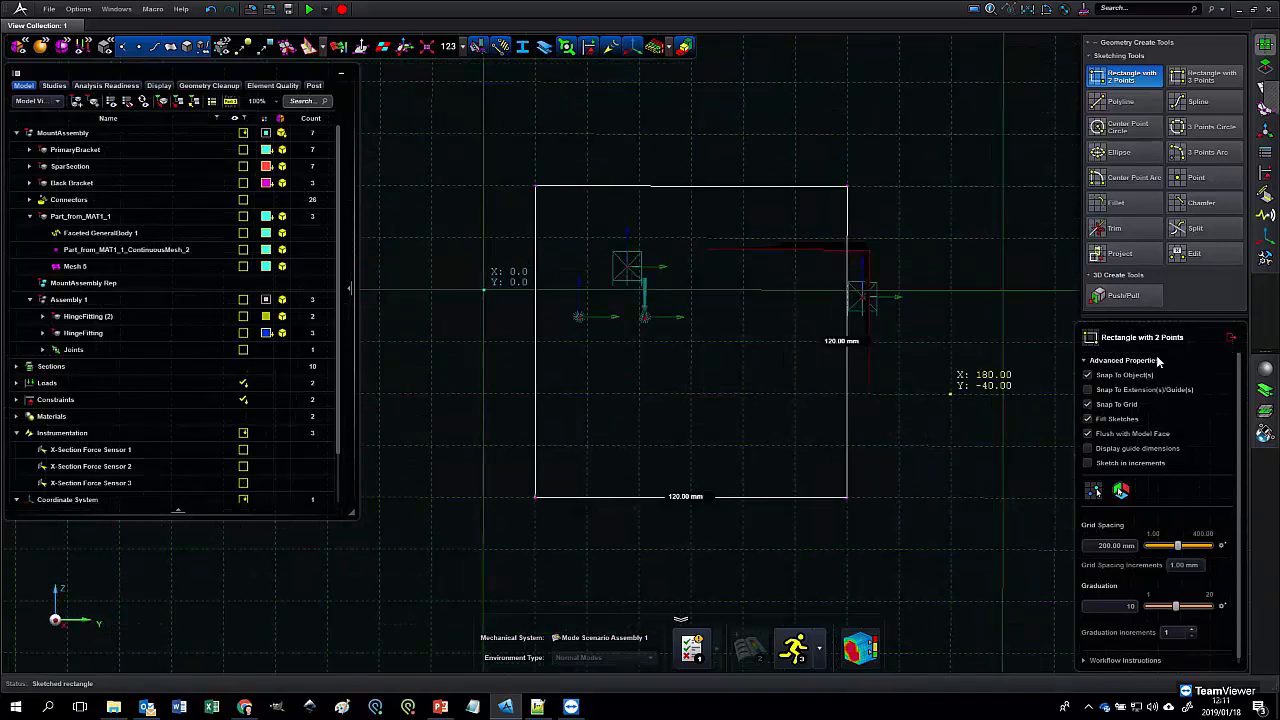
pyautogui.click(1108, 72)
# - Move the edge of the sketched square facing positive Y outward with Vertex/Edge Drag
pyautogui.click(1266, 68)
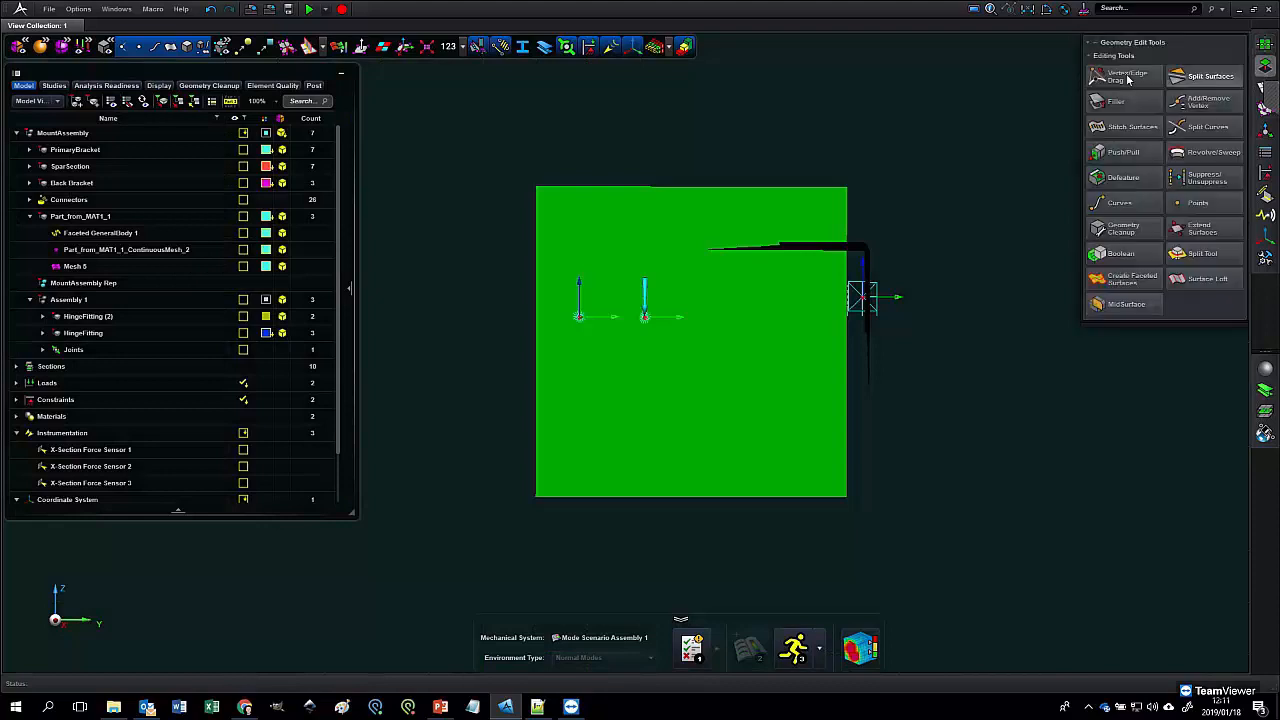
pyautogui.click(1125, 77)
pyautogui.moveTo(847, 392); pyautogui.dragTo(921, 389)
pyautogui.moveTo(899, 437); pyautogui.dragTo(920, 331, button='middle')
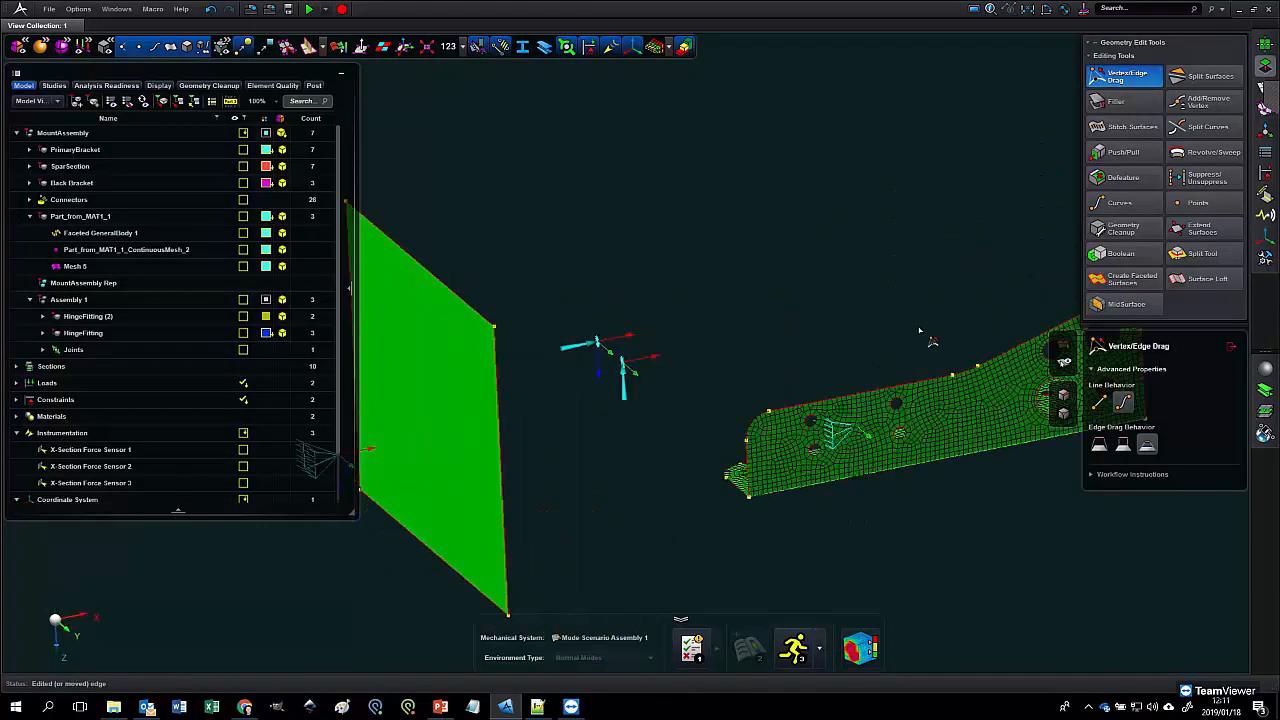
# - Move the sketched rectangular surface about 201 mm along positive X with Transform so it crosses the bracket
pyautogui.scroll(-5, 783, 311)
pyautogui.click(1262, 137)
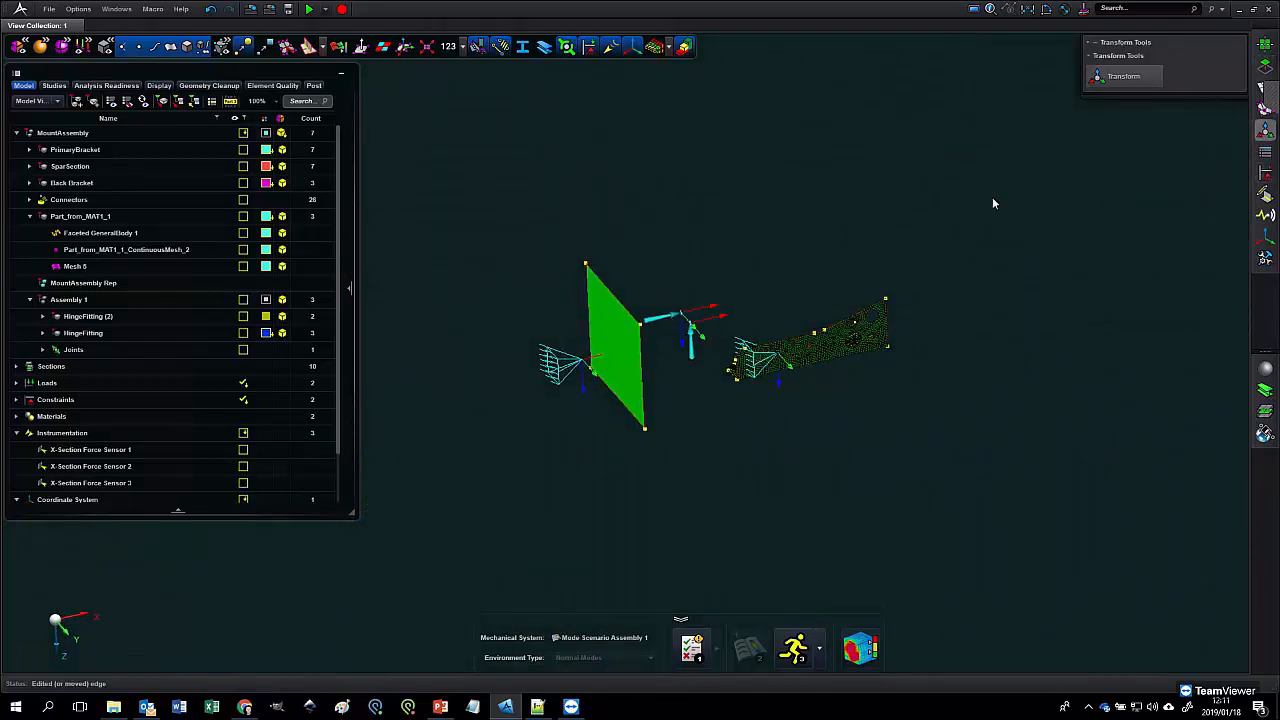
pyautogui.click(616, 400)
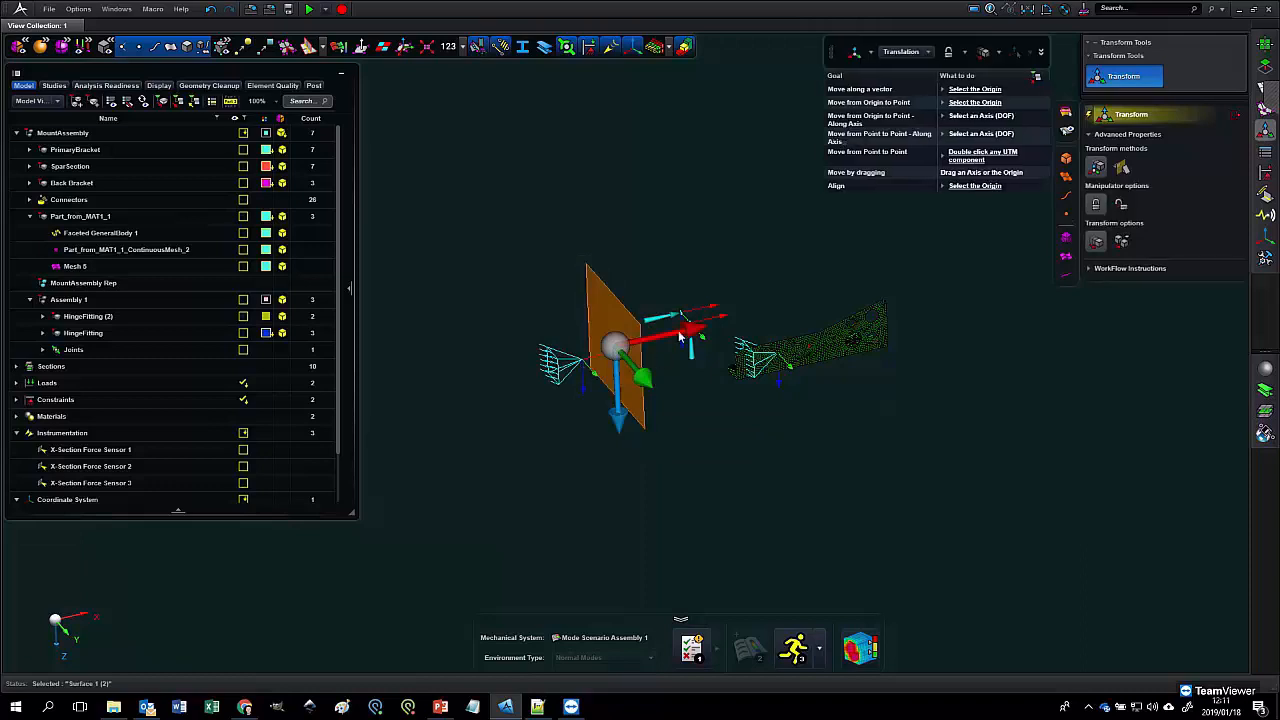
pyautogui.moveTo(680, 338); pyautogui.dragTo(866, 303)
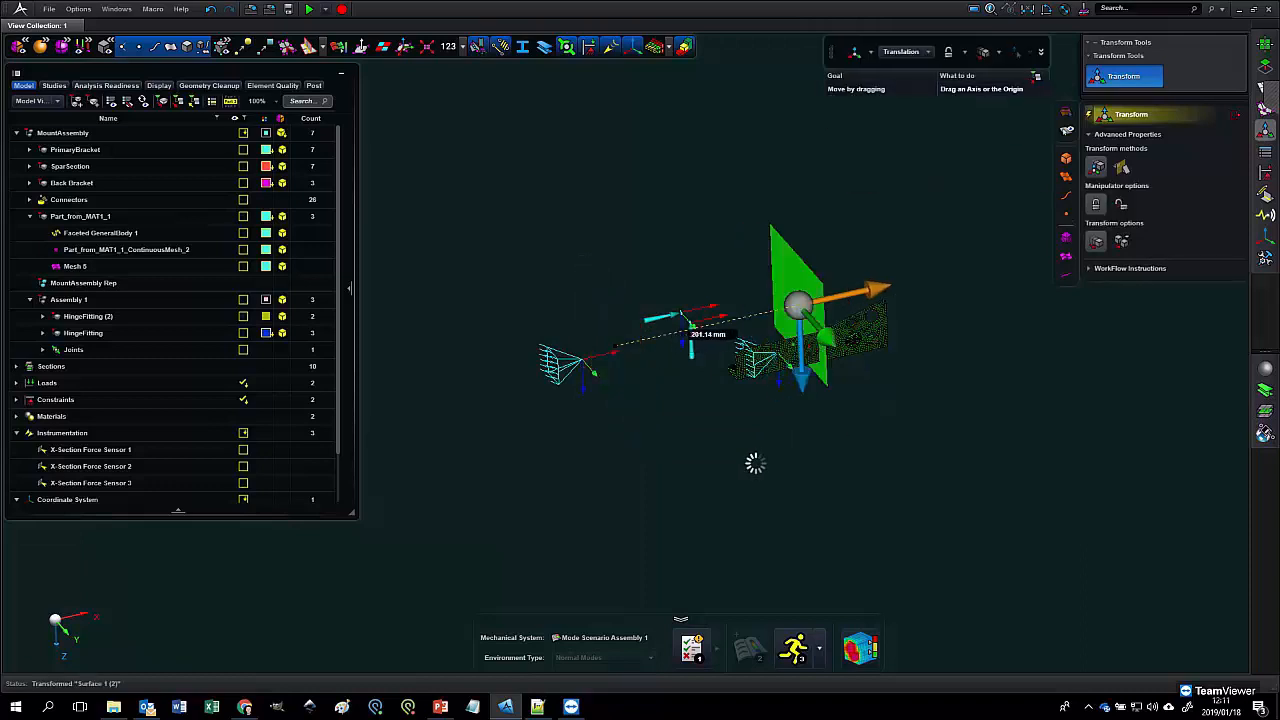
pyautogui.moveTo(881, 436); pyautogui.dragTo(801, 444, button='middle')
pyautogui.scroll(5, 801, 444)
pyautogui.moveTo(696, 494); pyautogui.dragTo(736, 515, button='middle')
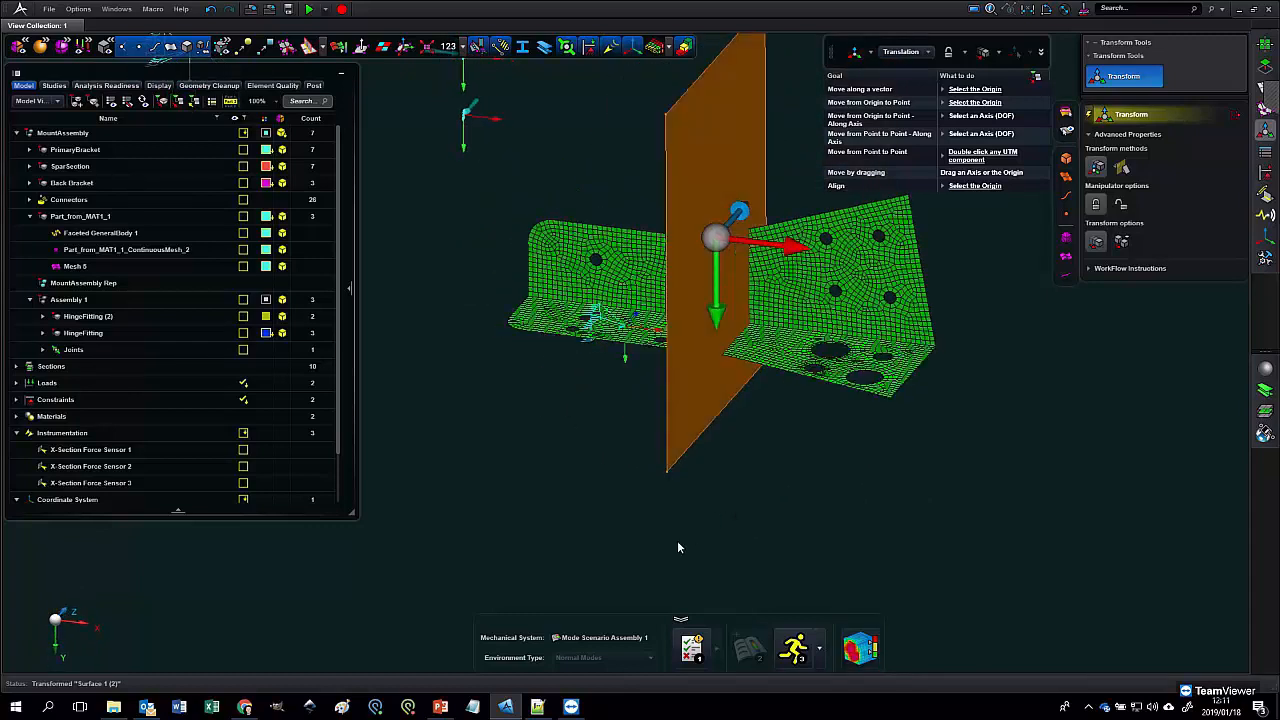
pyautogui.moveTo(1084, 381); pyautogui.dragTo(1030, 435, button='right')
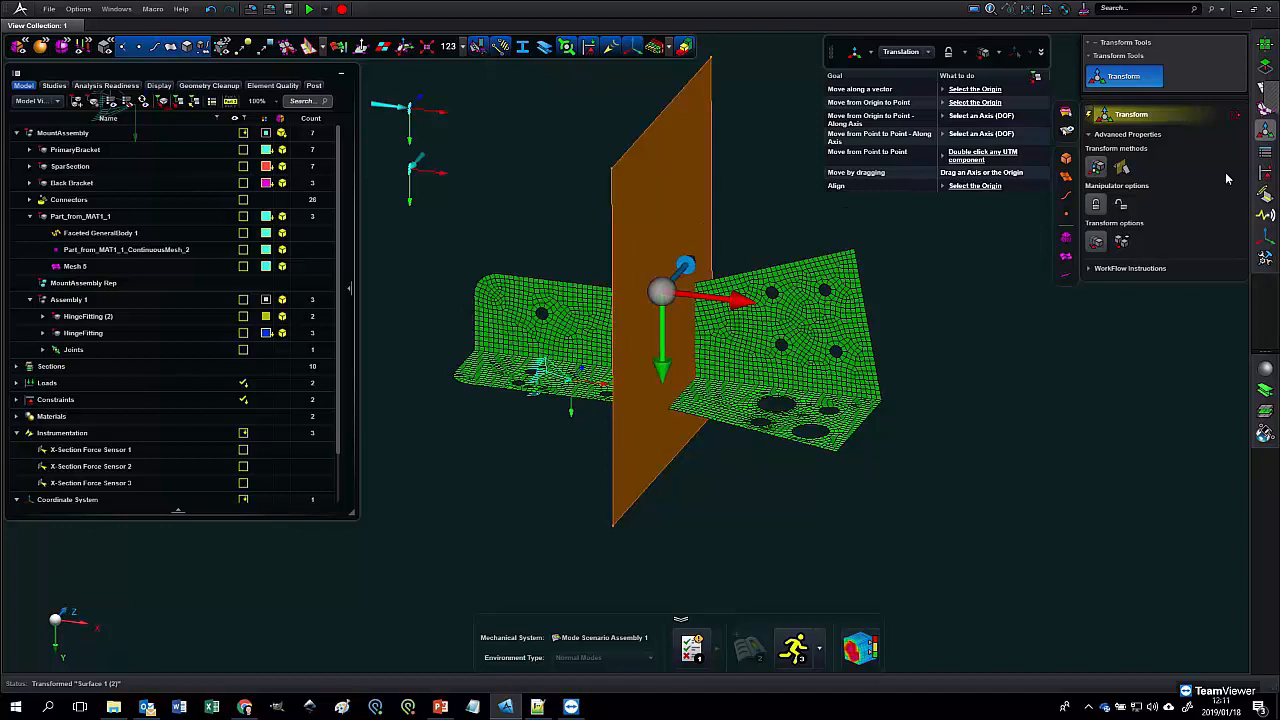
# - Copy the surface along positive X toward the bracket's wide end, and move the original about 43 mm along negative X
pyautogui.click(1122, 242)
pyautogui.click(745, 301)
pyautogui.moveTo(783, 316); pyautogui.dragTo(815, 322)
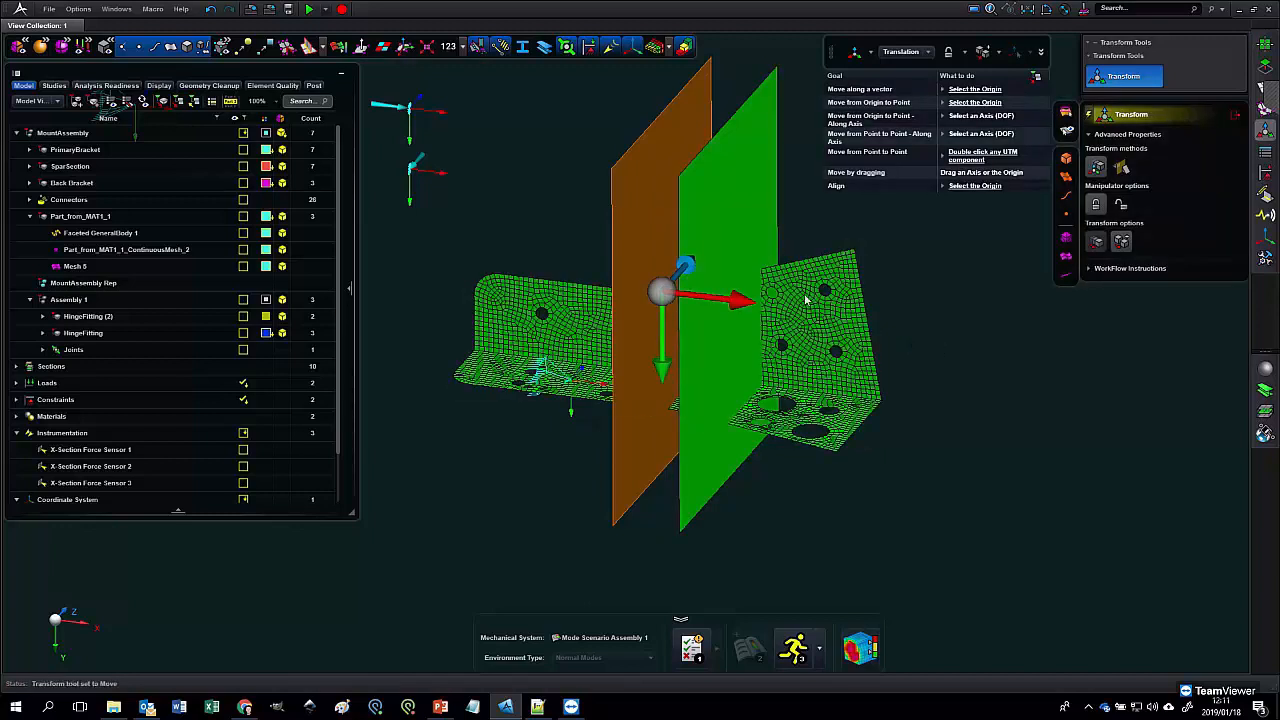
pyautogui.moveTo(728, 300); pyautogui.dragTo(588, 300)
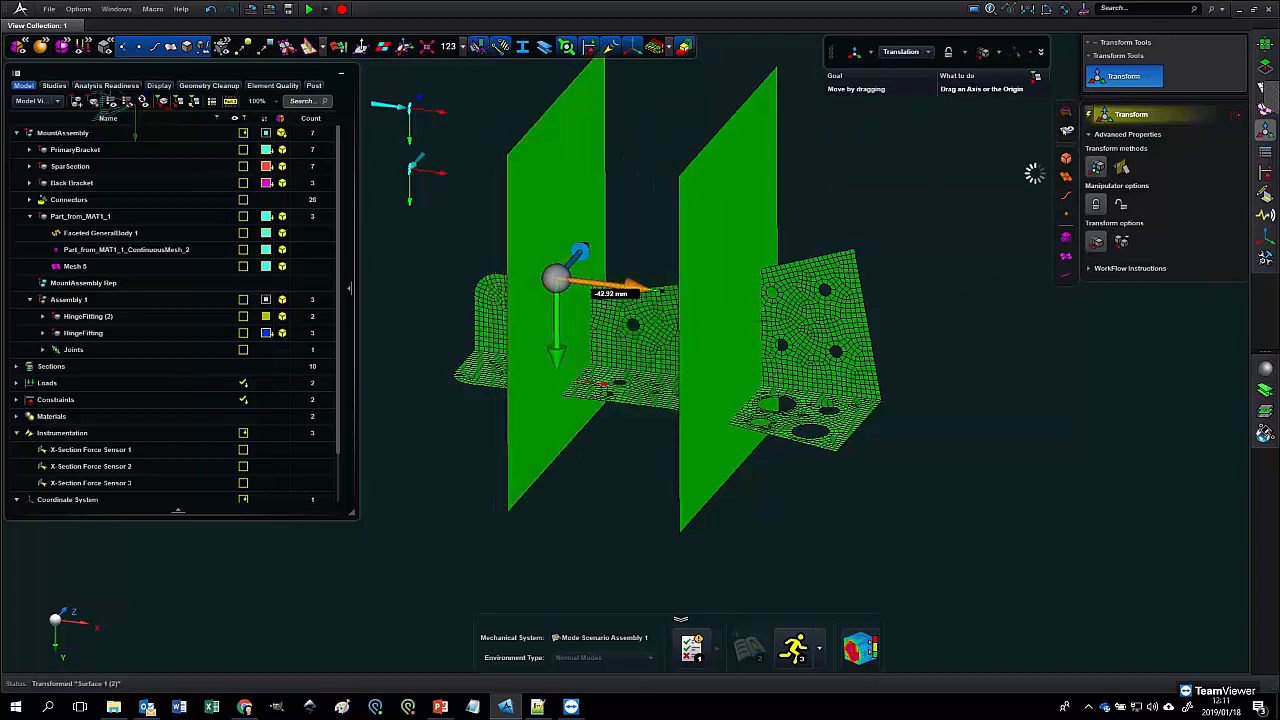
pyautogui.click(1237, 115)
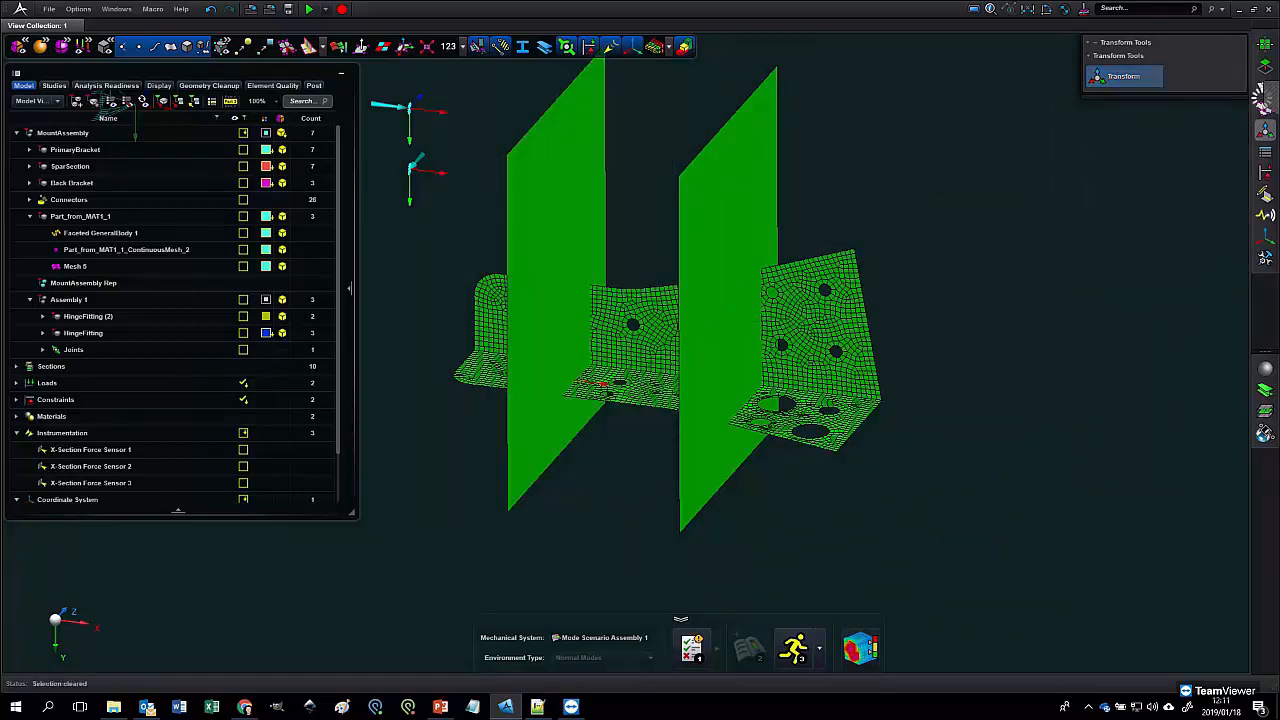
# - Snap the surface nearer the bracket's narrow end to both flanges with Vertex/Edge Drag and snap its corner vertices to form a triangular gusset
pyautogui.click(1262, 97)
pyautogui.click(1121, 93)
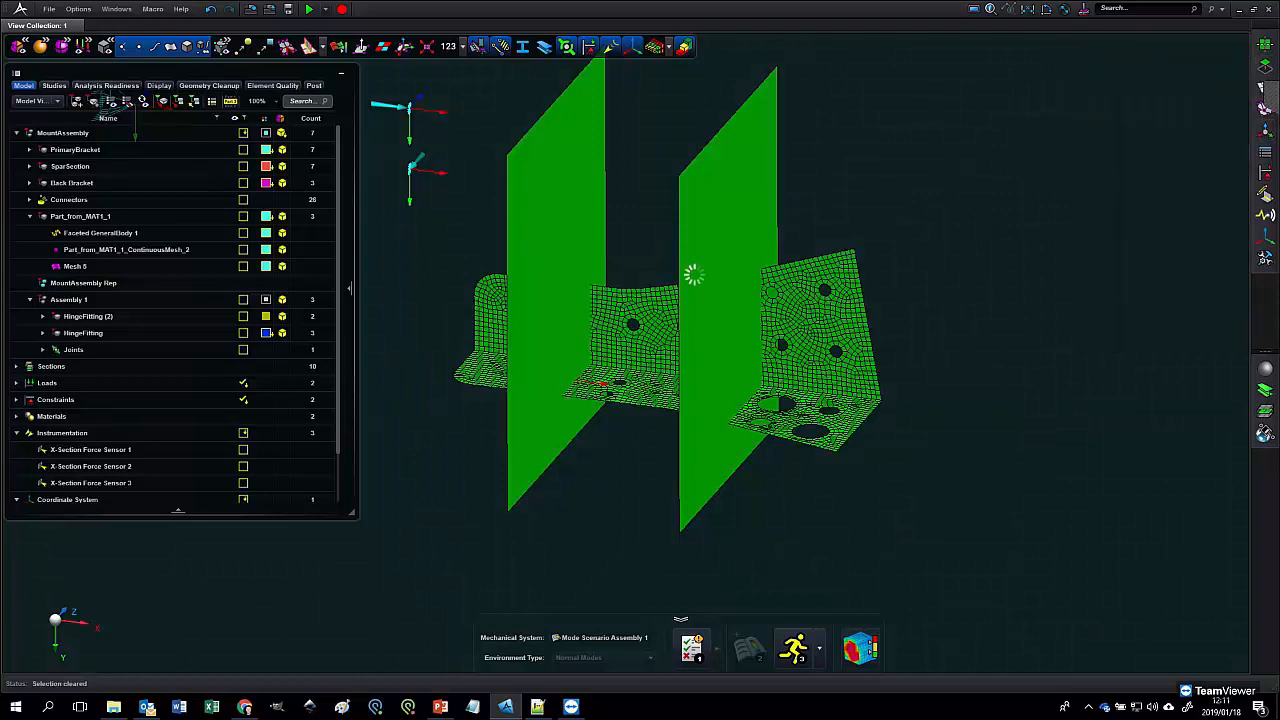
pyautogui.moveTo(597, 135); pyautogui.dragTo(631, 119, button='middle')
pyautogui.moveTo(610, 440); pyautogui.dragTo(670, 391)
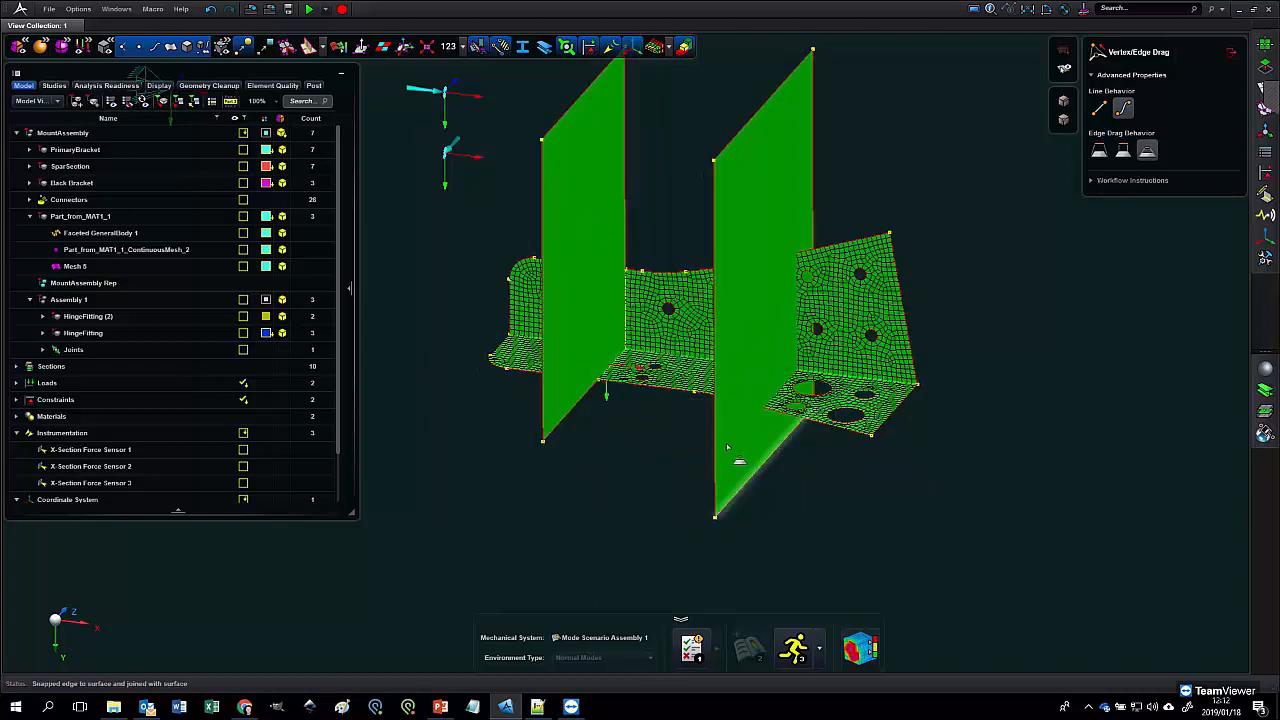
pyautogui.moveTo(667, 260); pyautogui.dragTo(666, 311, button='middle')
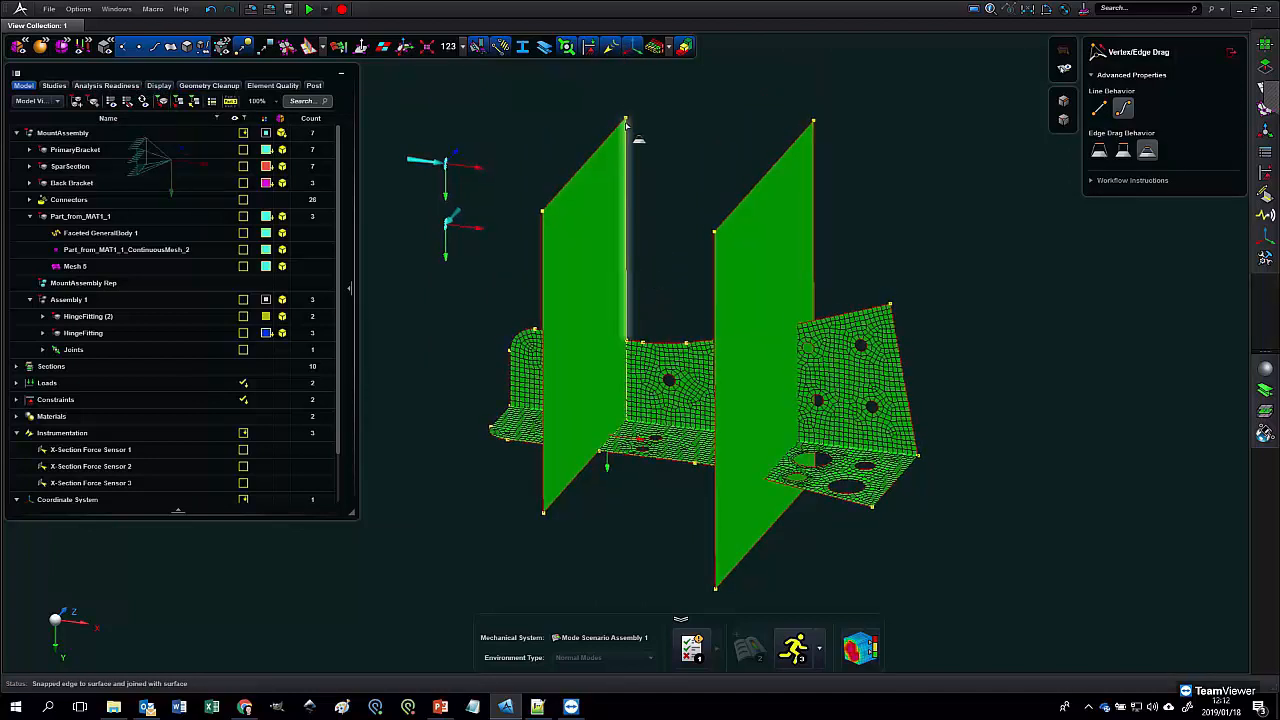
pyautogui.moveTo(626, 119); pyautogui.dragTo(626, 342)
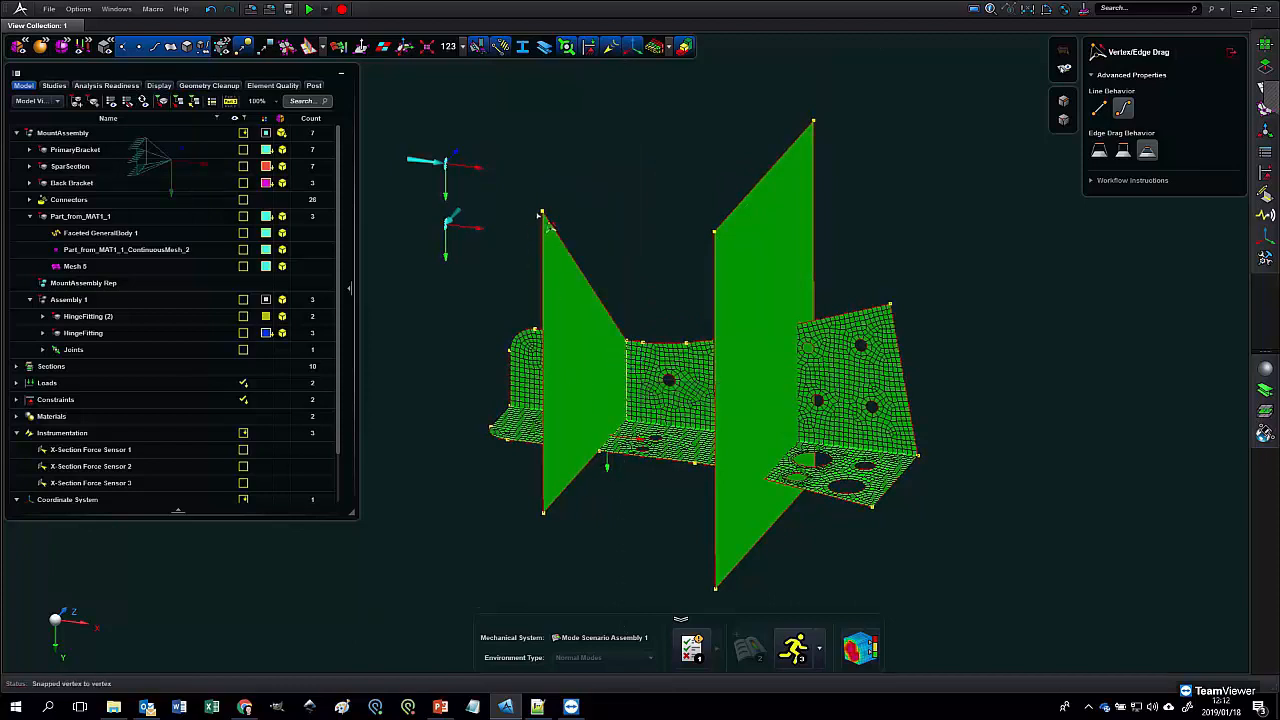
pyautogui.moveTo(624, 432); pyautogui.dragTo(600, 450)
pyautogui.scroll(-3, 598, 485)
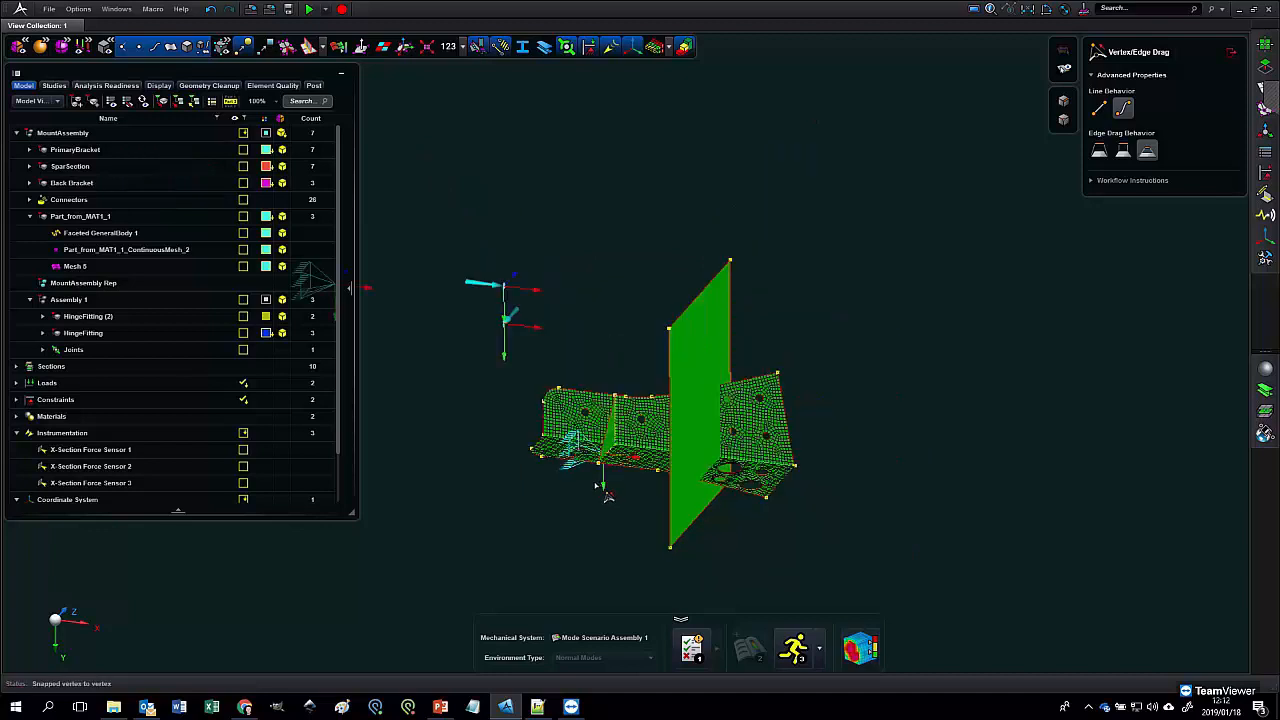
pyautogui.scroll(5, 596, 485)
pyautogui.moveTo(689, 386); pyautogui.dragTo(570, 402, button='right')
pyautogui.scroll(-5, 660, 385)
pyautogui.click(1231, 52)
pyautogui.click(1266, 63)
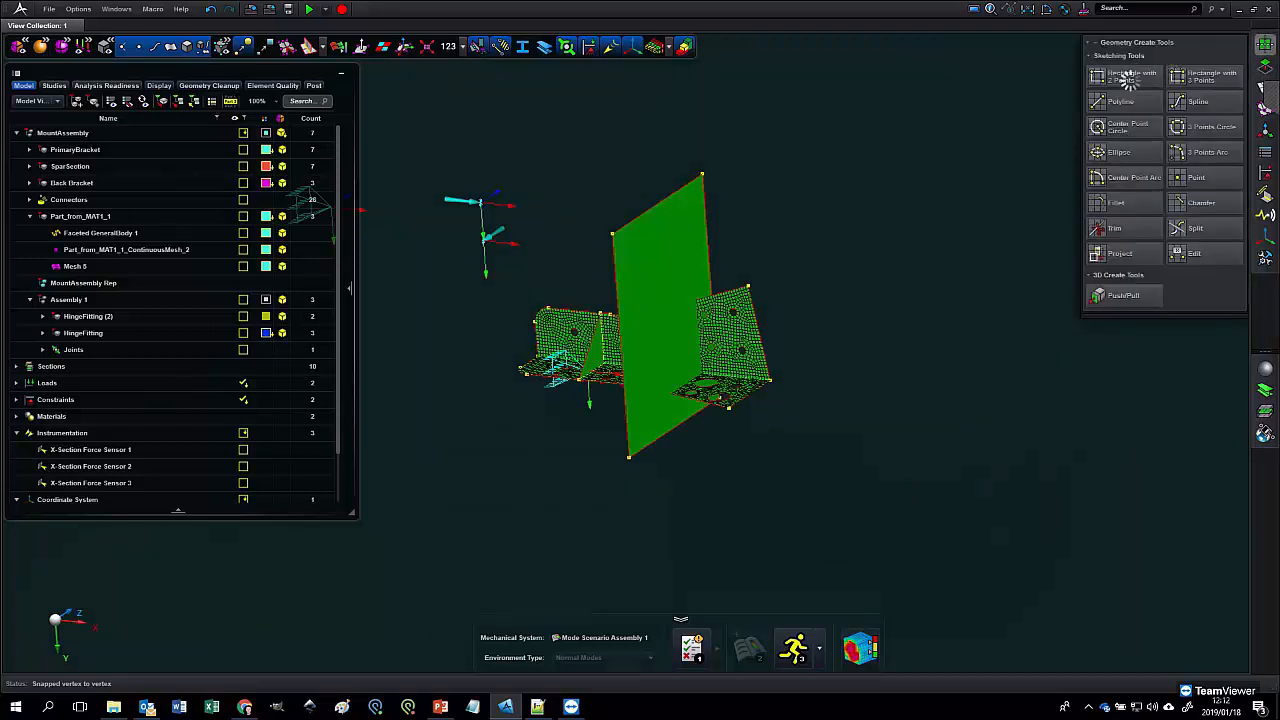
pyautogui.click(1118, 103)
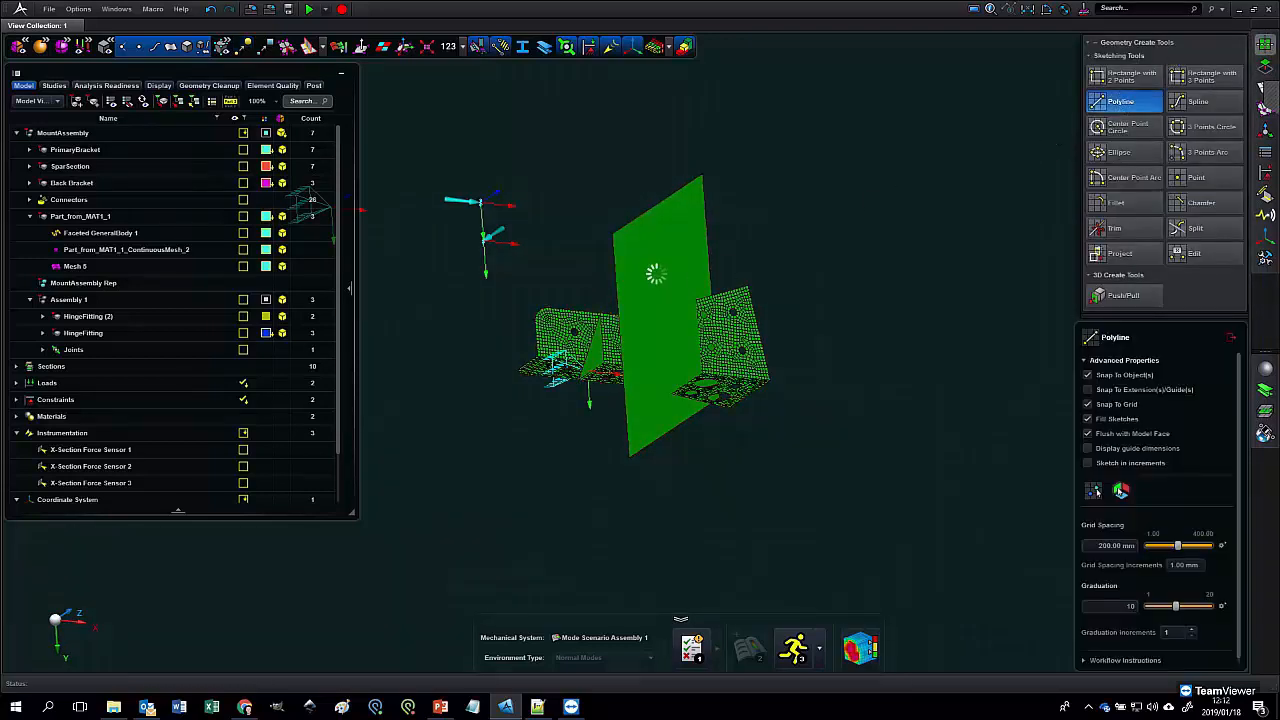
pyautogui.click(700, 366)
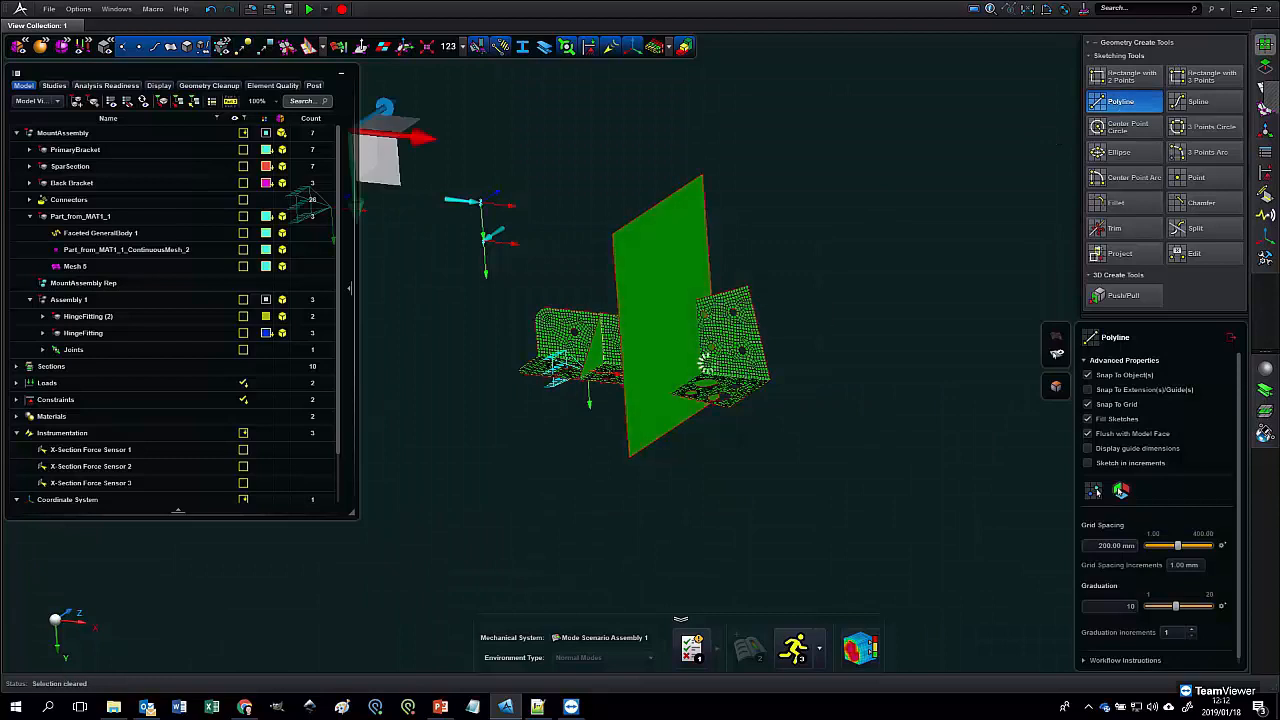
# - Snap the remaining surface's edges and corner vertices to the bracket's flanges with Vertex/Edge Drag to form a second triangular gusset
pyautogui.moveTo(669, 344); pyautogui.dragTo(636, 321, button='middle')
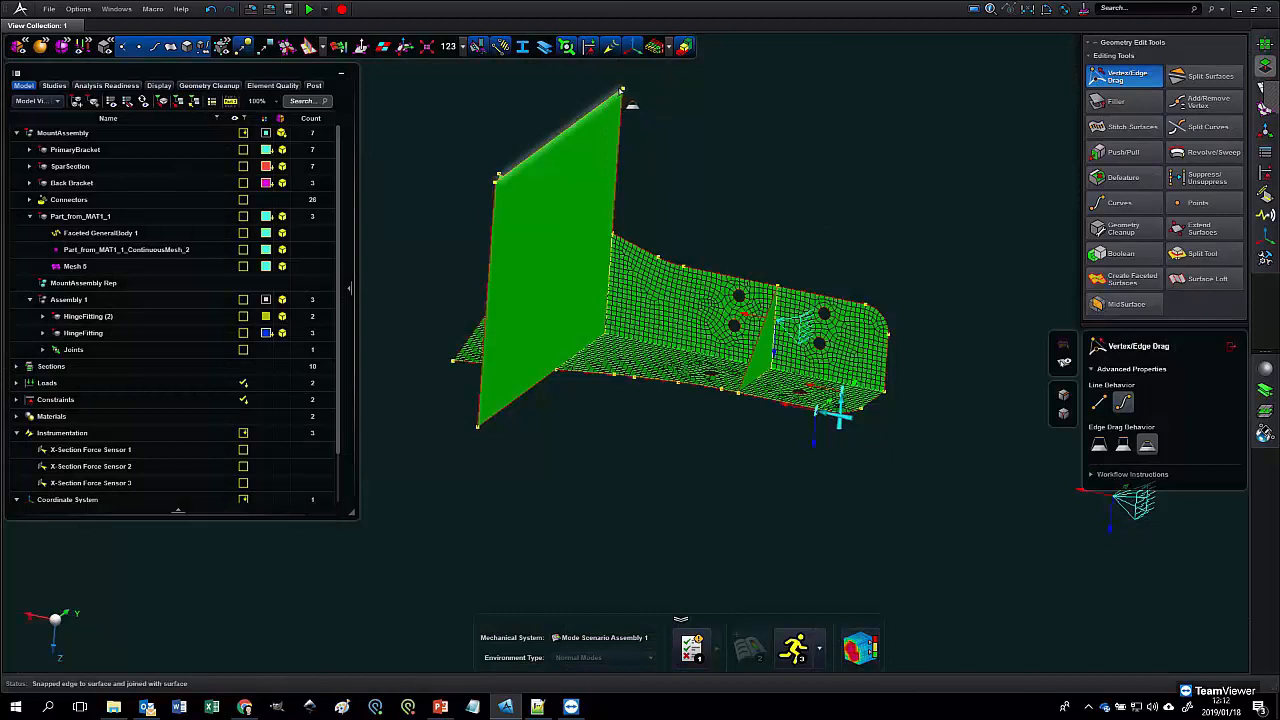
pyautogui.moveTo(622, 90); pyautogui.dragTo(612, 233)
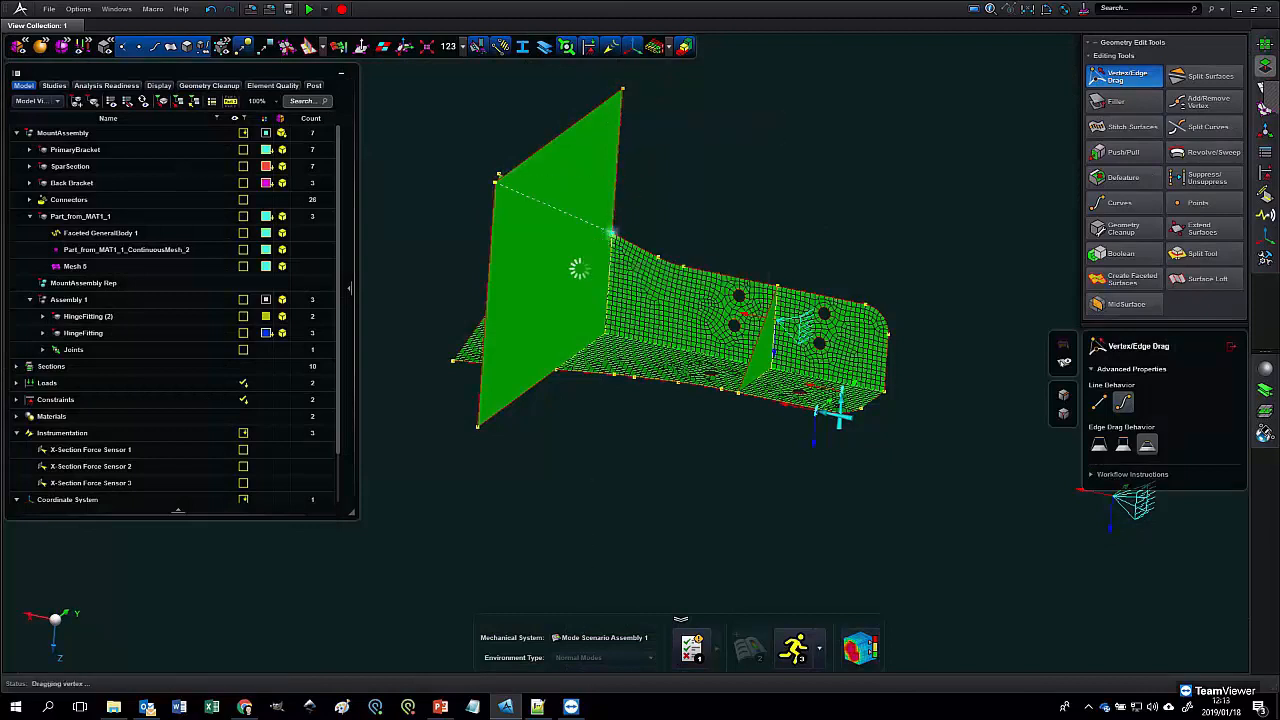
pyautogui.click(489, 353)
pyautogui.moveTo(487, 379); pyautogui.dragTo(546, 393)
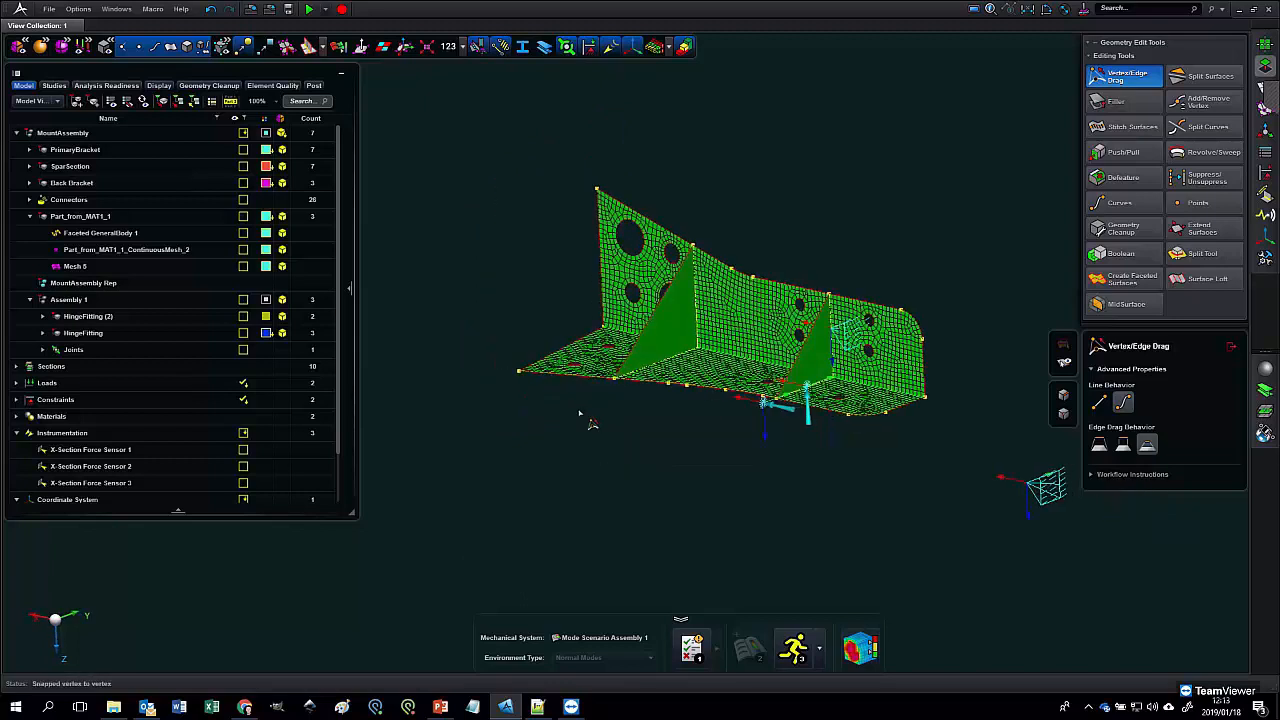
# - Examine the bracket with its two gussets from several angles and switch off the green part shading
pyautogui.moveTo(614, 423); pyautogui.dragTo(600, 491, button='middle')
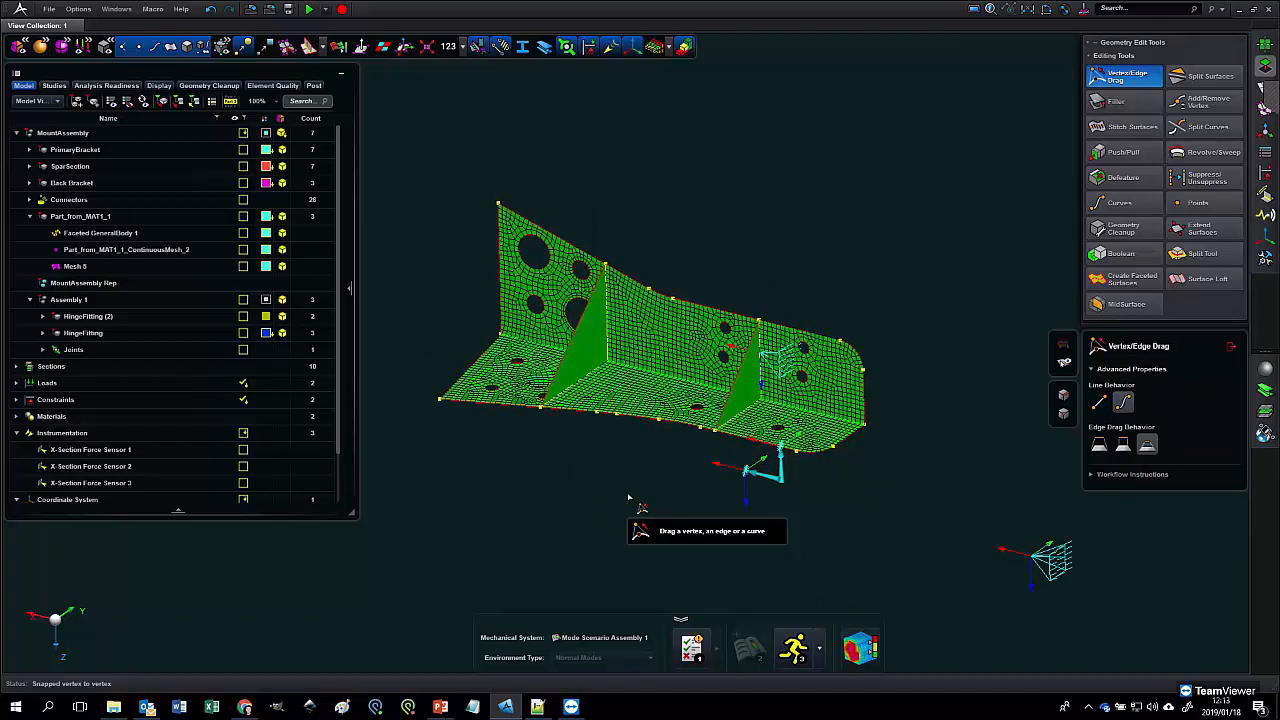
pyautogui.moveTo(629, 497); pyautogui.dragTo(720, 520, button='middle')
pyautogui.scroll(3, 738, 432)
pyautogui.scroll(-3, 683, 470)
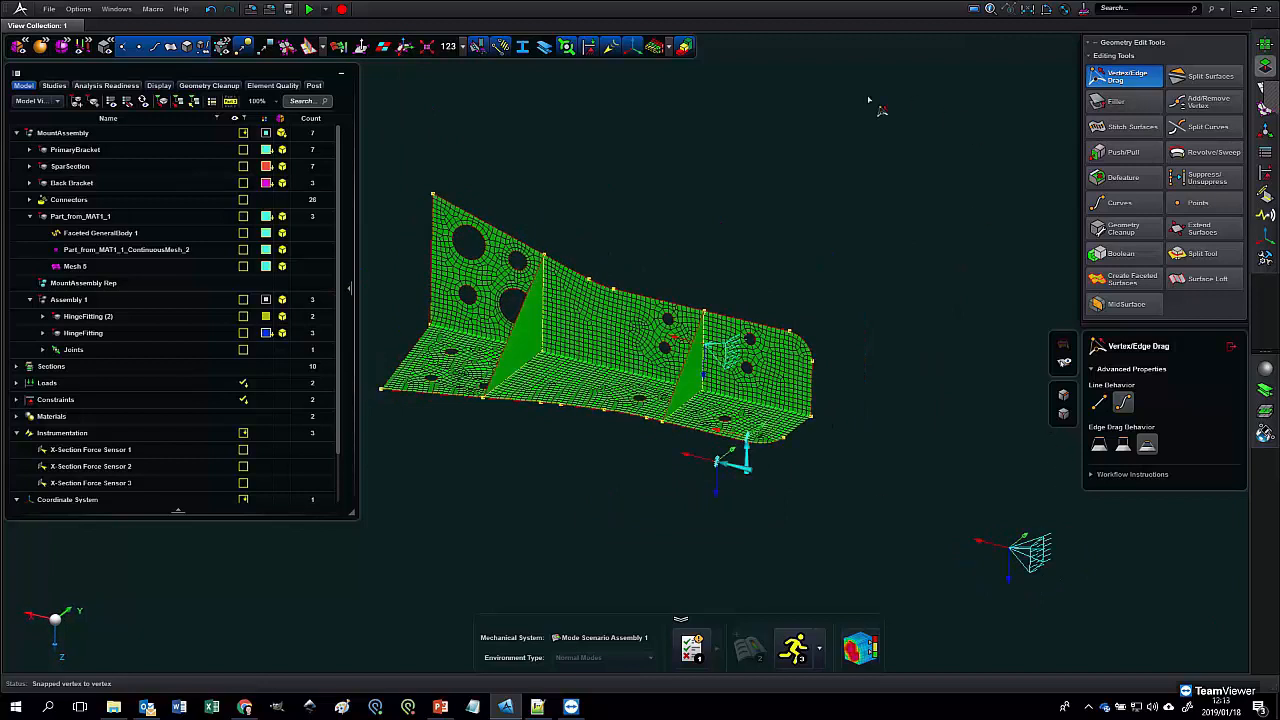
pyautogui.click(664, 50)
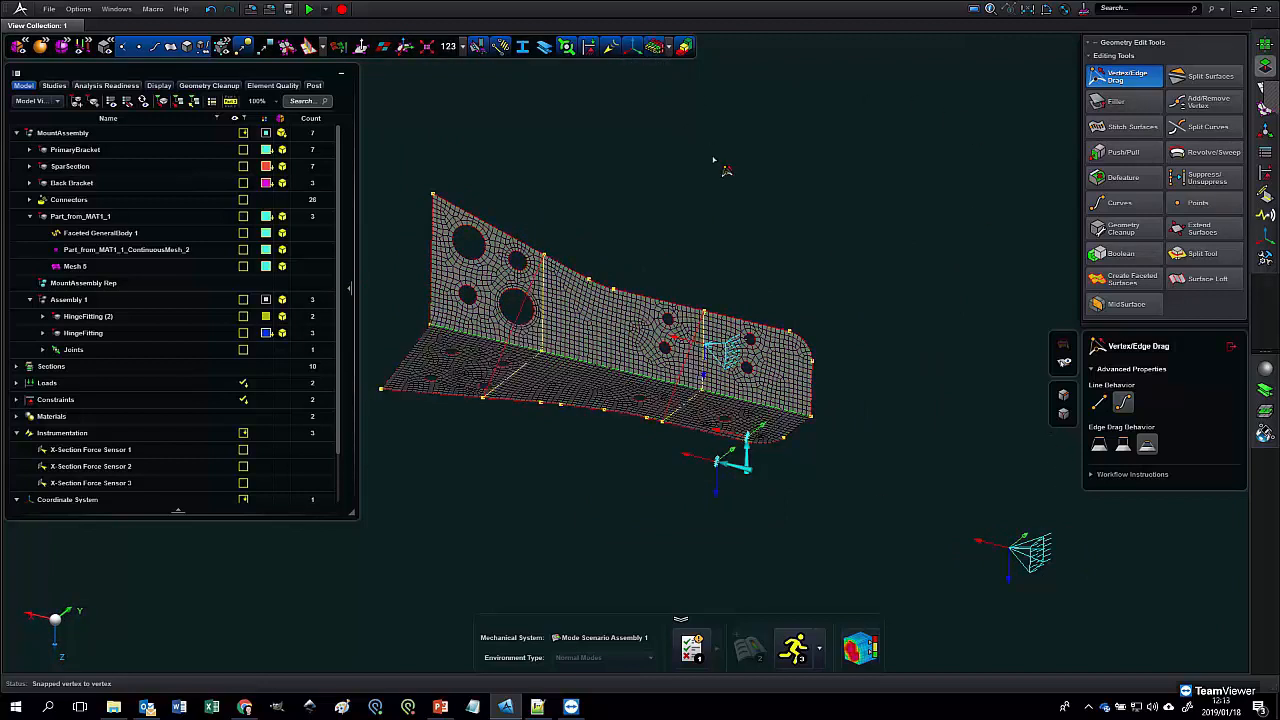
# - Create a new shell section with a thickness of 5 mm
pyautogui.click(1265, 150)
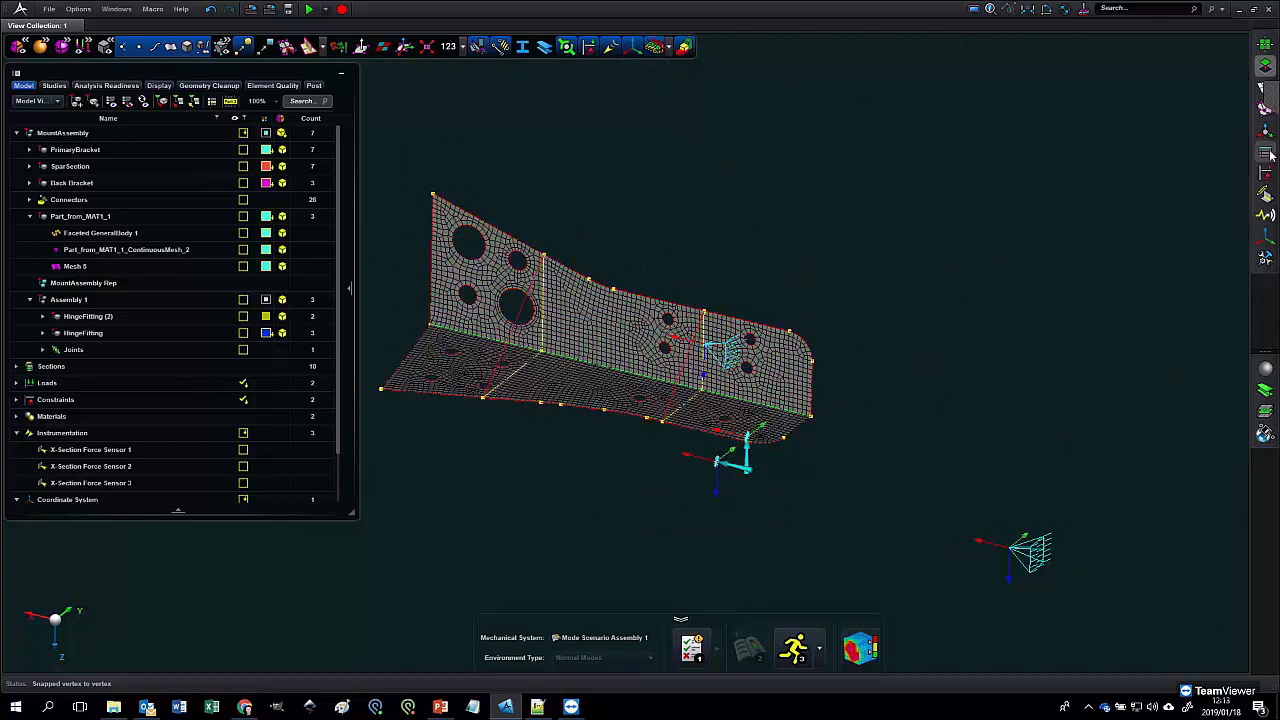
pyautogui.click(1265, 413)
pyautogui.click(1079, 133)
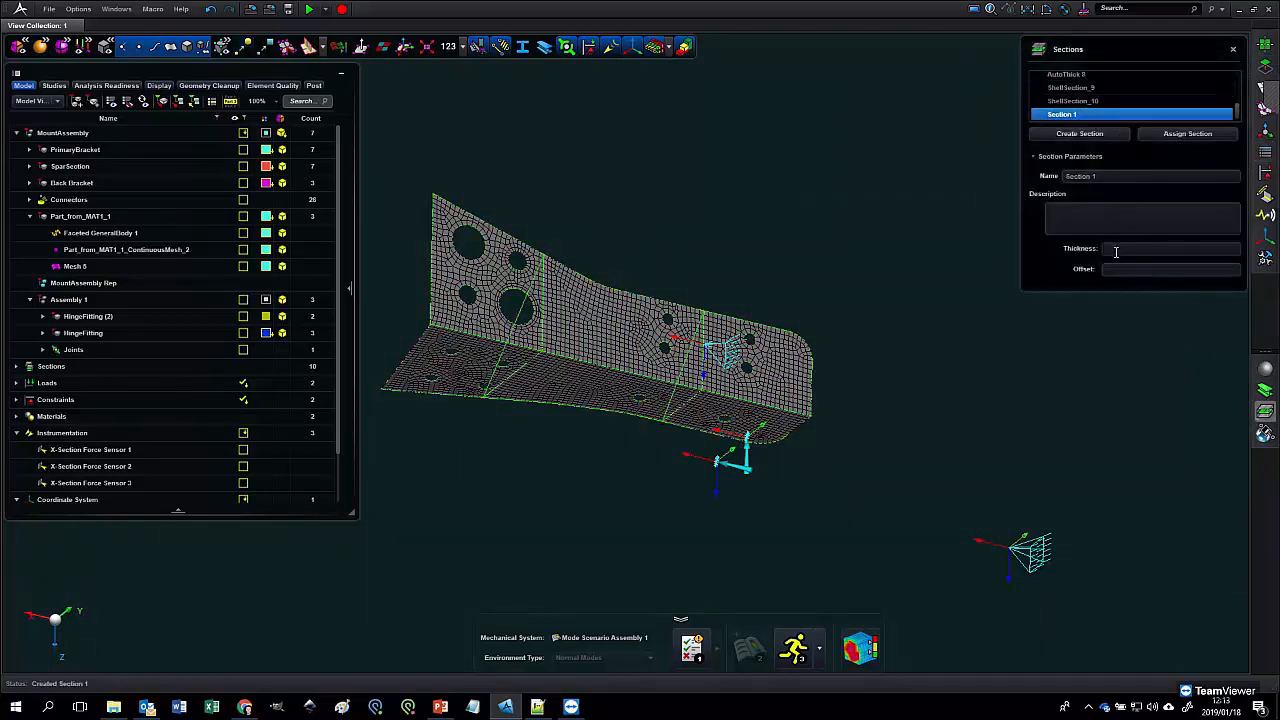
pyautogui.click(1122, 250)
pyautogui.write('5')
pyautogui.press('Return')
# - Assign the 5 mm section to the whole bracket including its gussets
pyautogui.click(1187, 133)
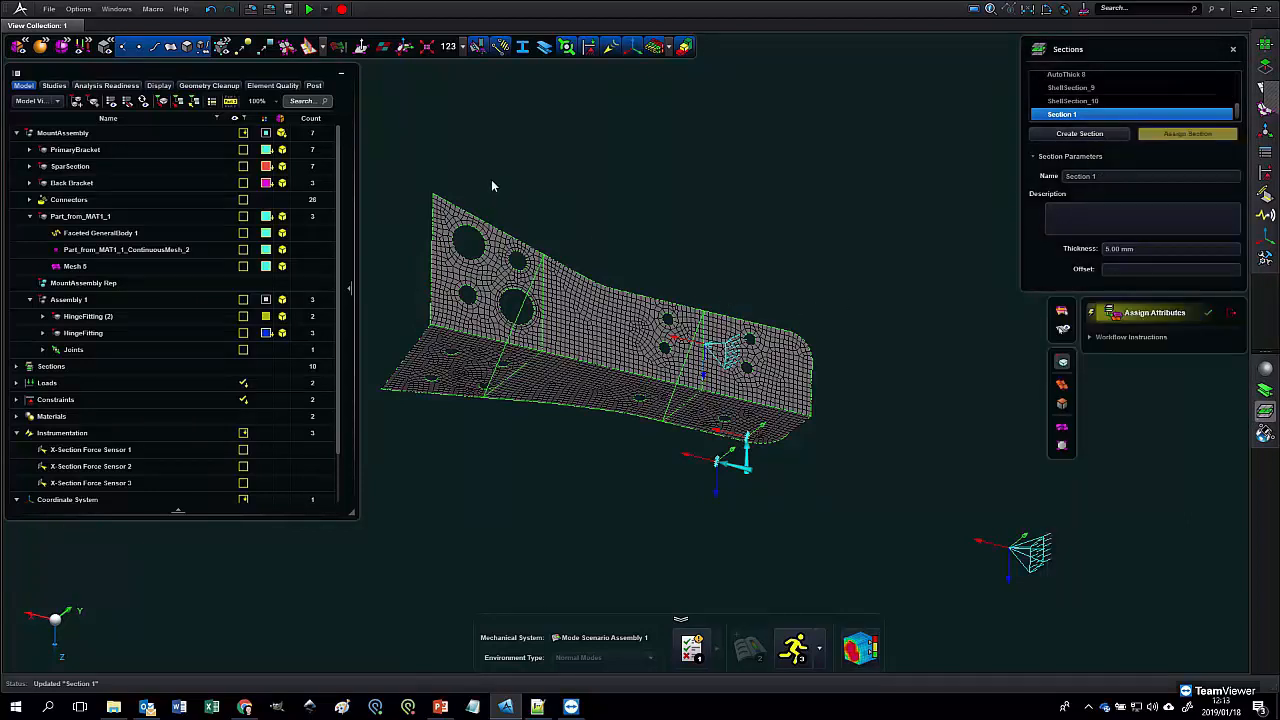
pyautogui.click(718, 430)
pyautogui.click(1229, 314)
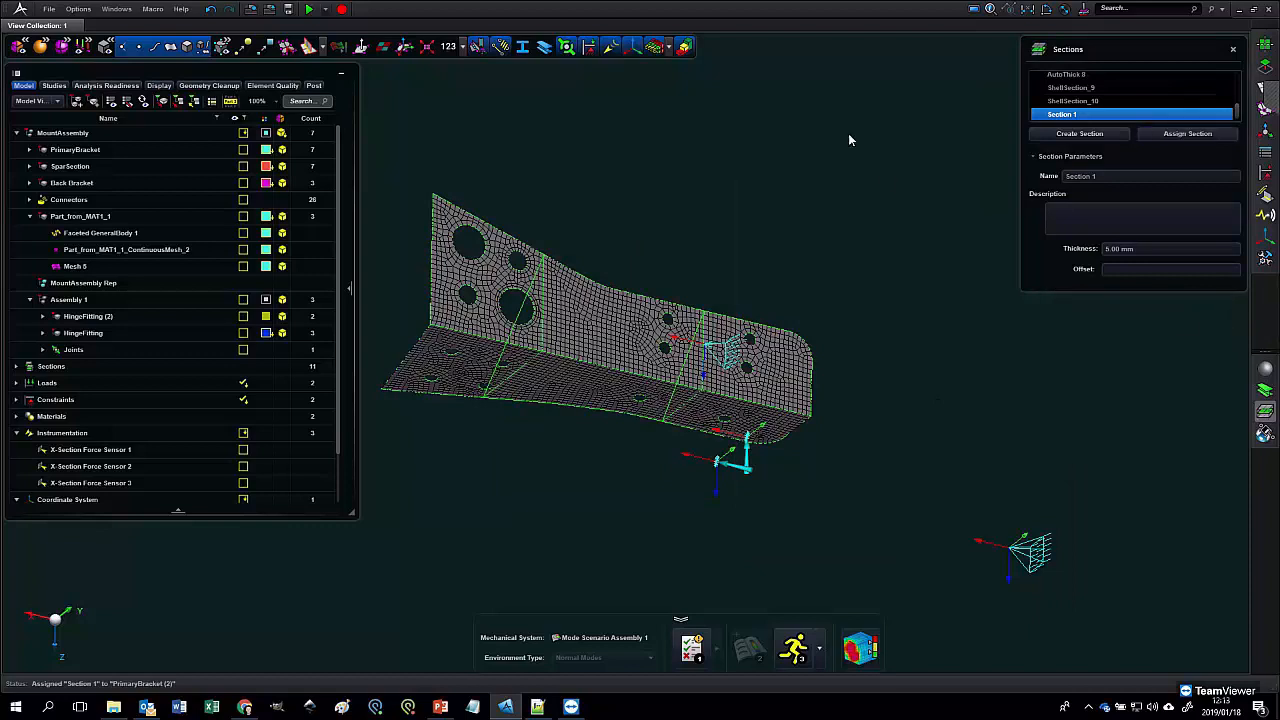
# - Check the bracket's shell thickness in the thickness display, restore the normal display and close the section settings
pyautogui.click(655, 45)
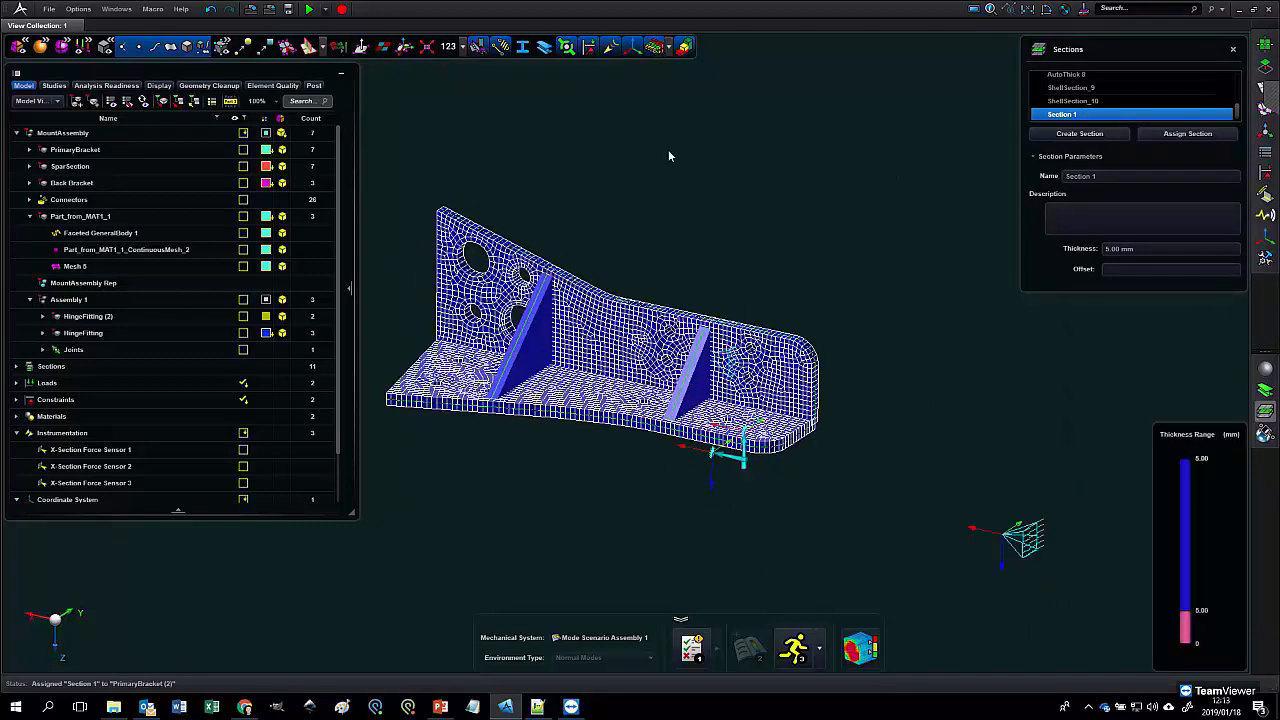
pyautogui.click(655, 45)
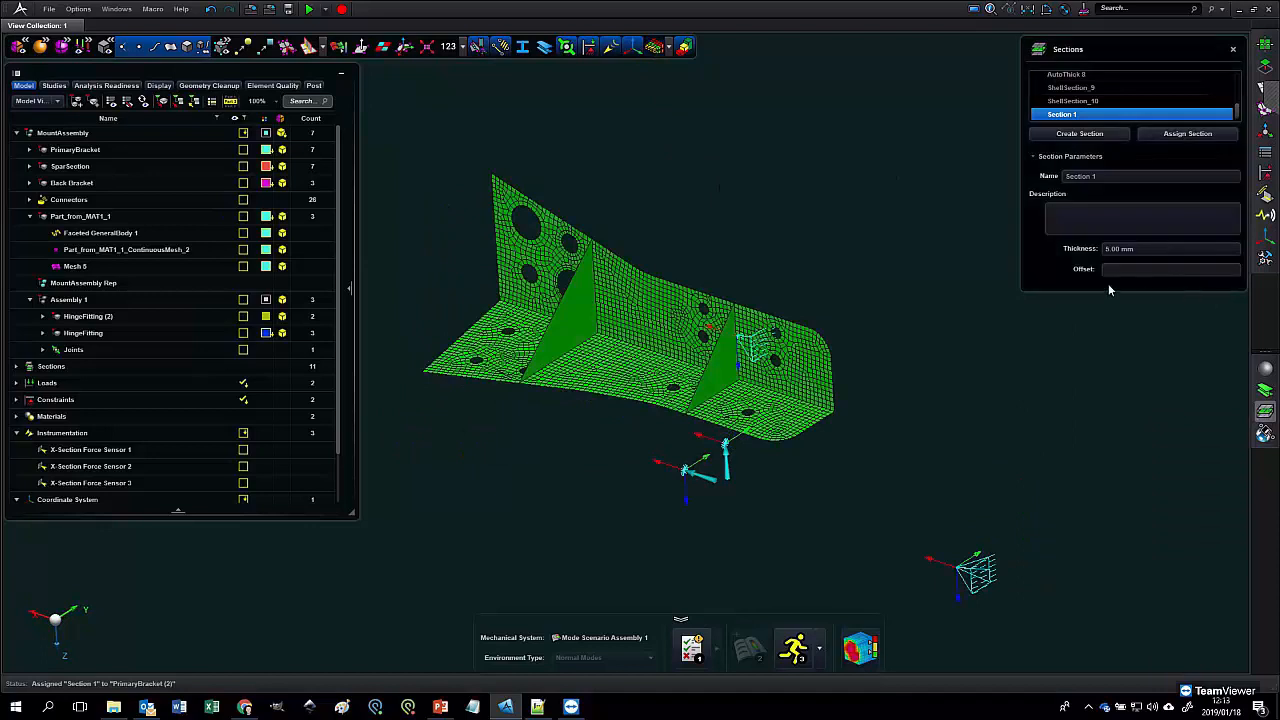
pyautogui.click(1233, 49)
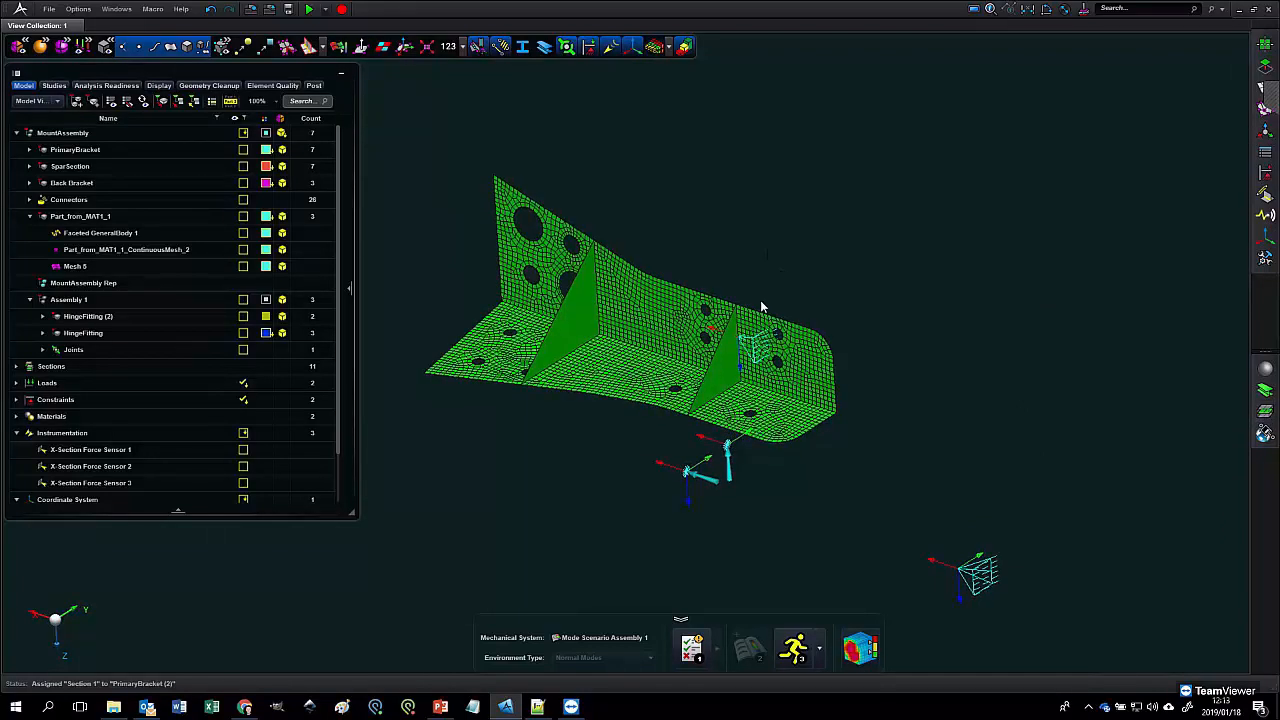
# - Generate a surface mesh on the whole bracket and both gussets with a 2 mm mesh size
pyautogui.scroll(3, 760, 282)
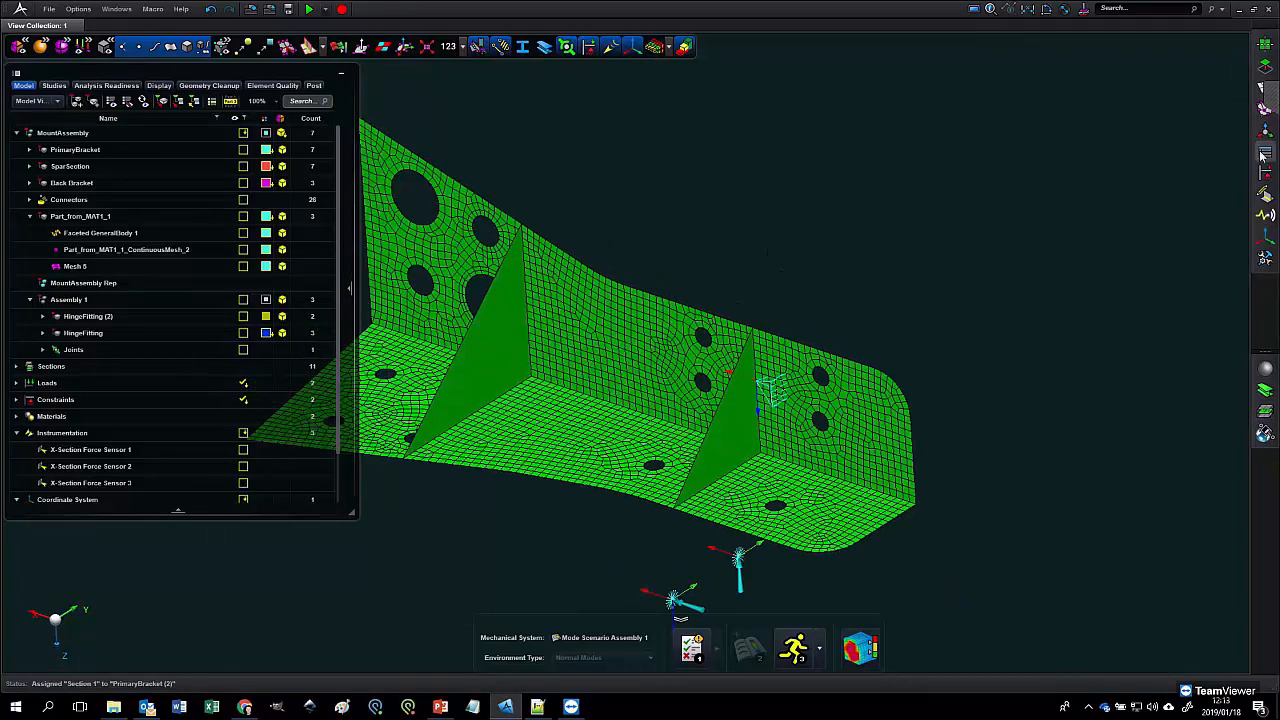
pyautogui.click(1264, 88)
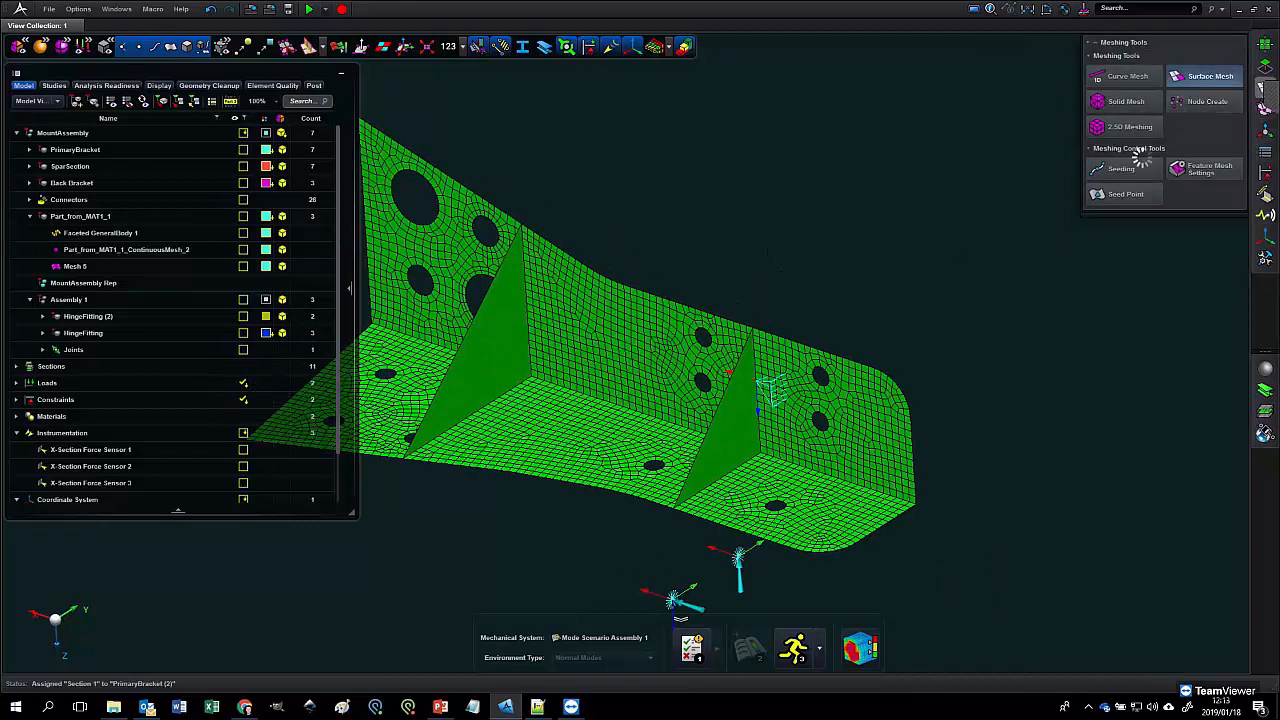
pyautogui.click(521, 344)
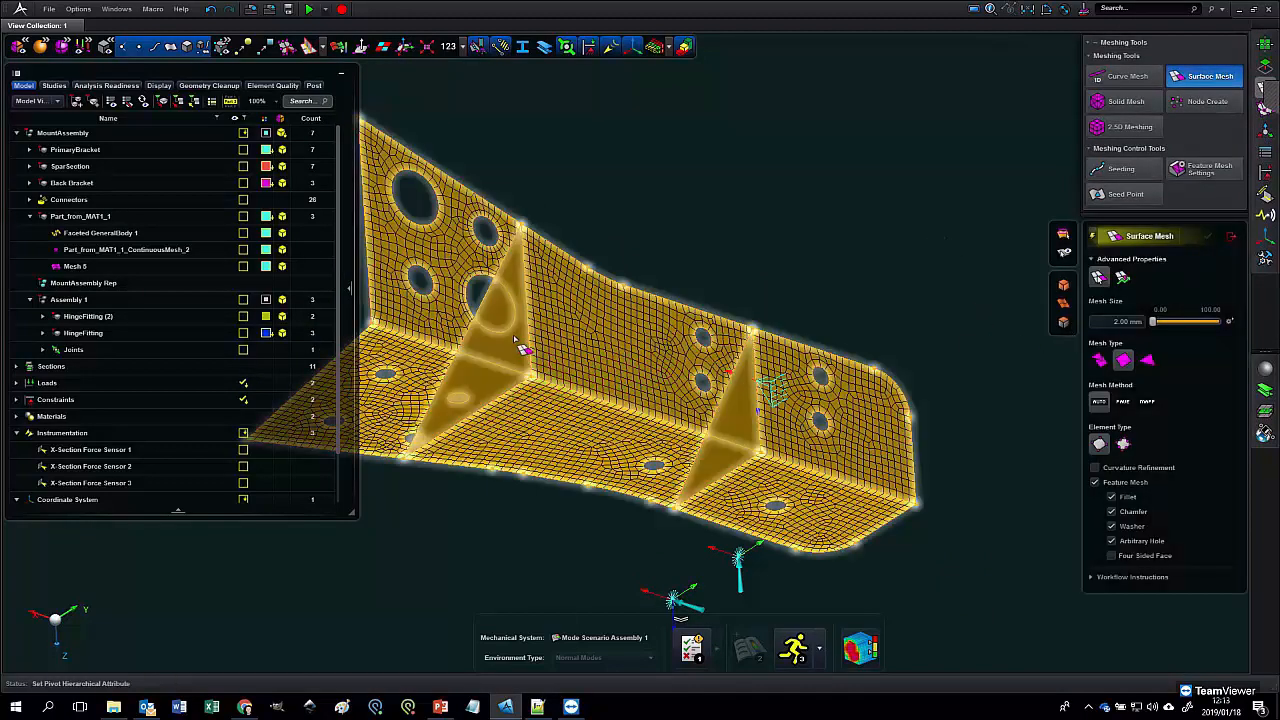
pyautogui.middleClick(743, 222)
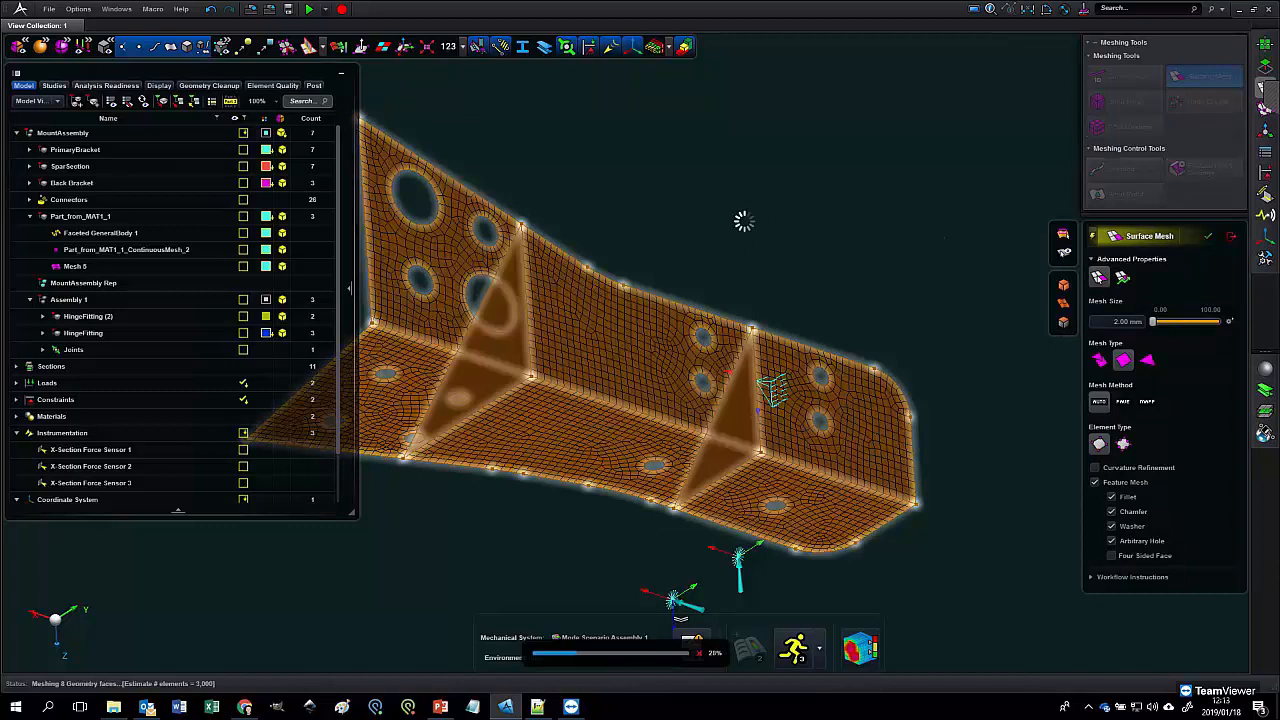
pyautogui.scroll(-3, 745, 230)
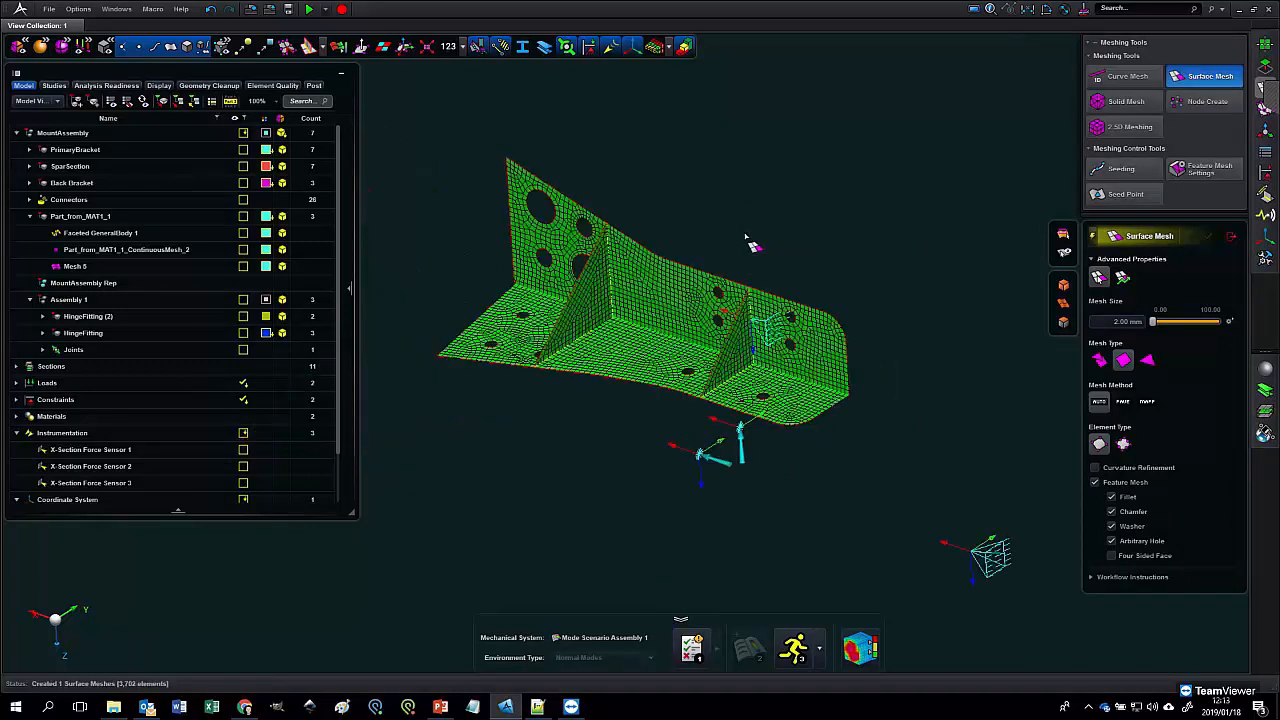
pyautogui.click(1266, 173)
pyautogui.click(1266, 130)
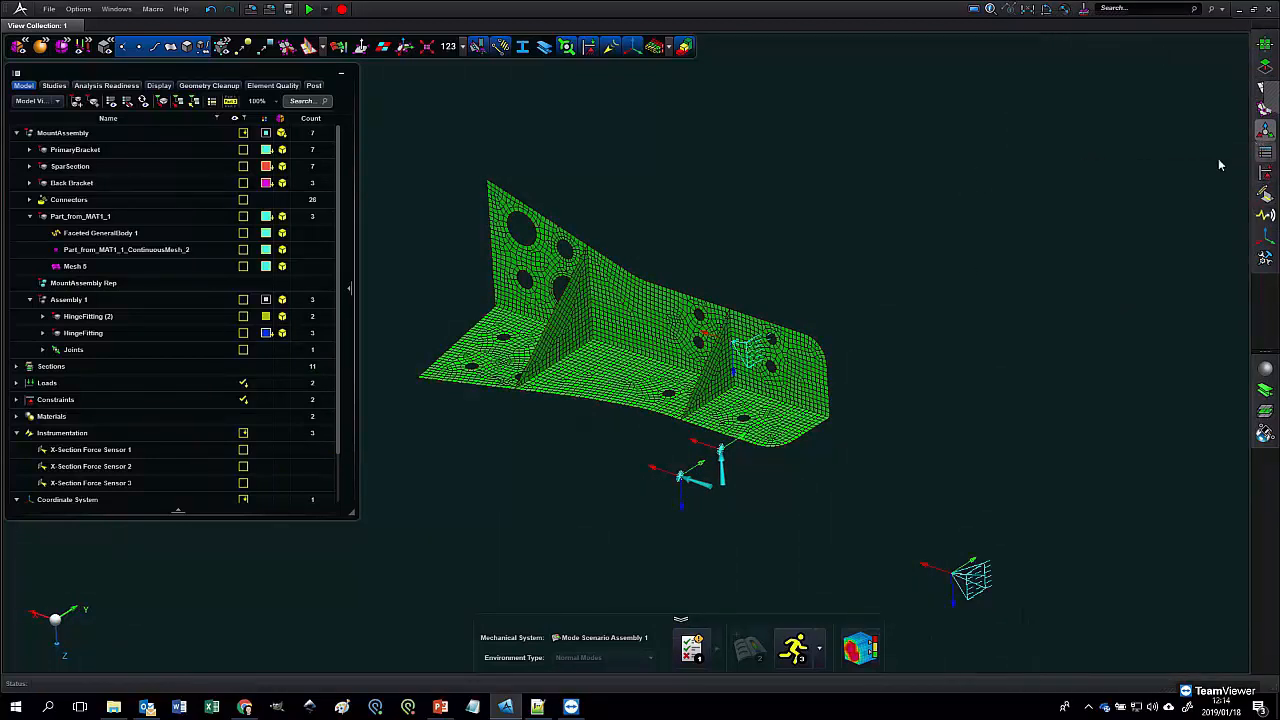
# - Copy the meshed bracket twice along the Y axis with the Transform tool, spacing the three brackets apart in a row
pyautogui.click(1123, 76)
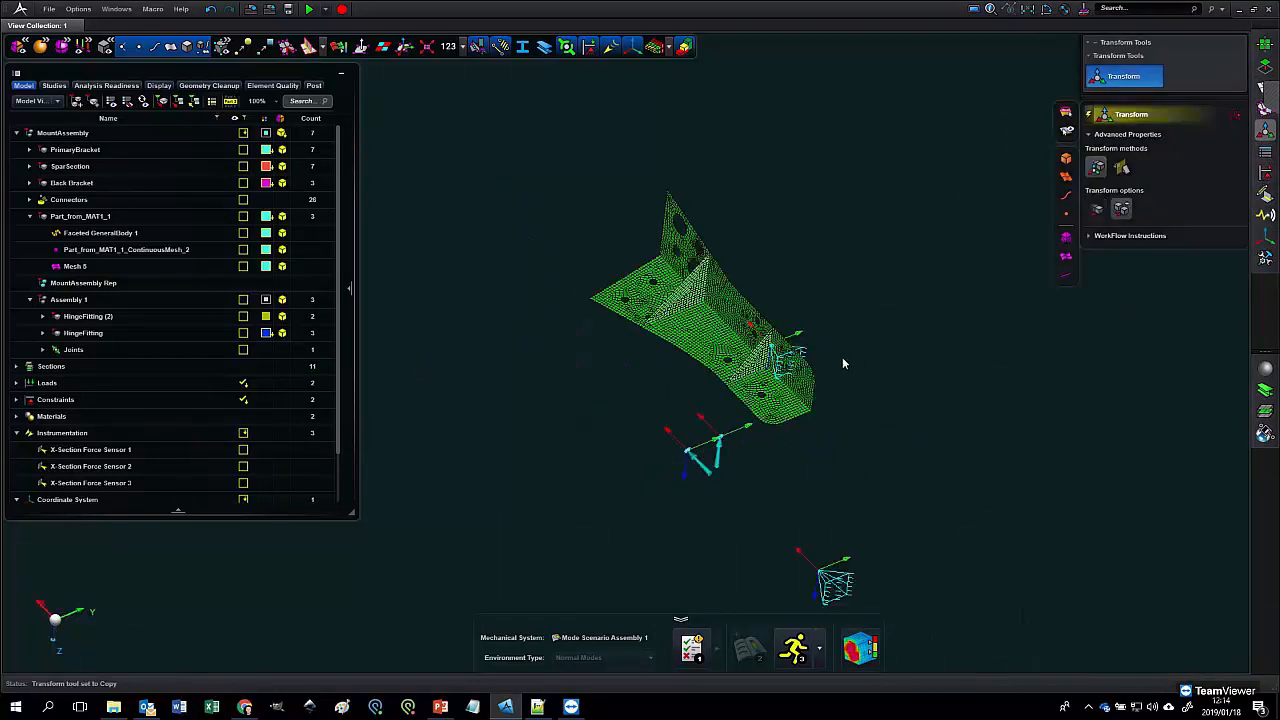
pyautogui.click(614, 377)
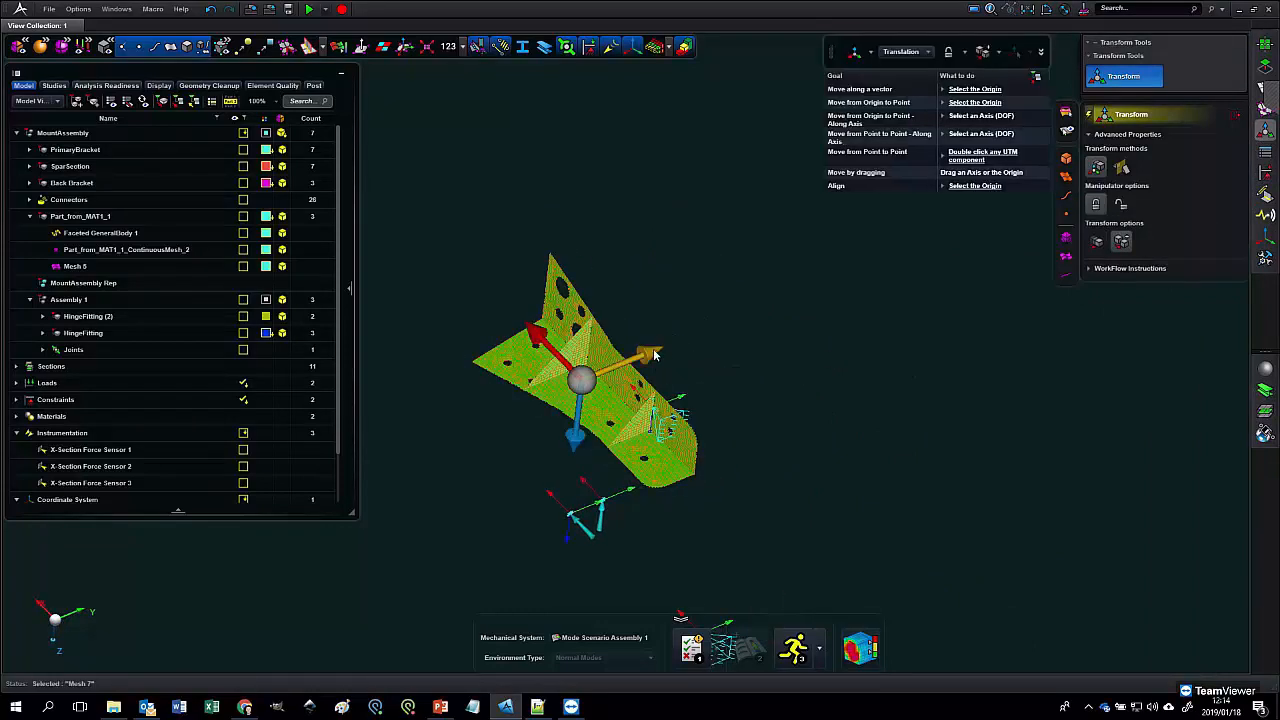
pyautogui.moveTo(810, 283); pyautogui.dragTo(845, 325)
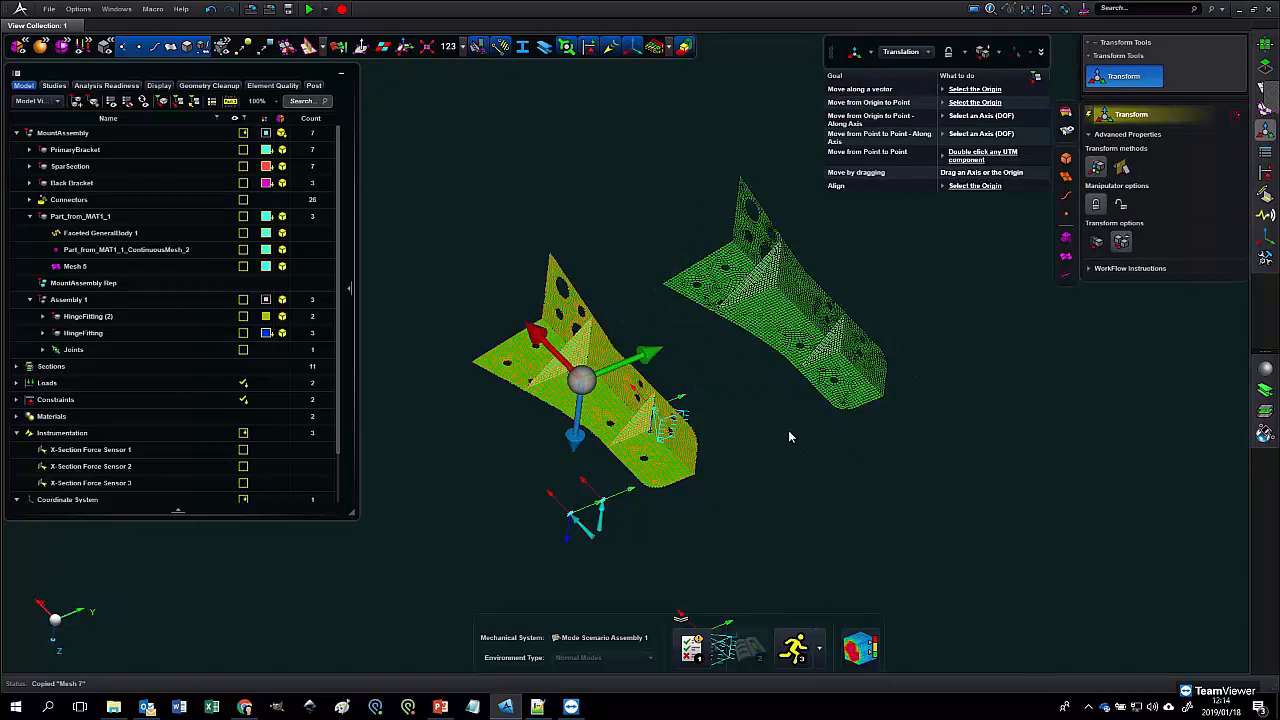
pyautogui.moveTo(777, 450); pyautogui.dragTo(848, 465, button='right')
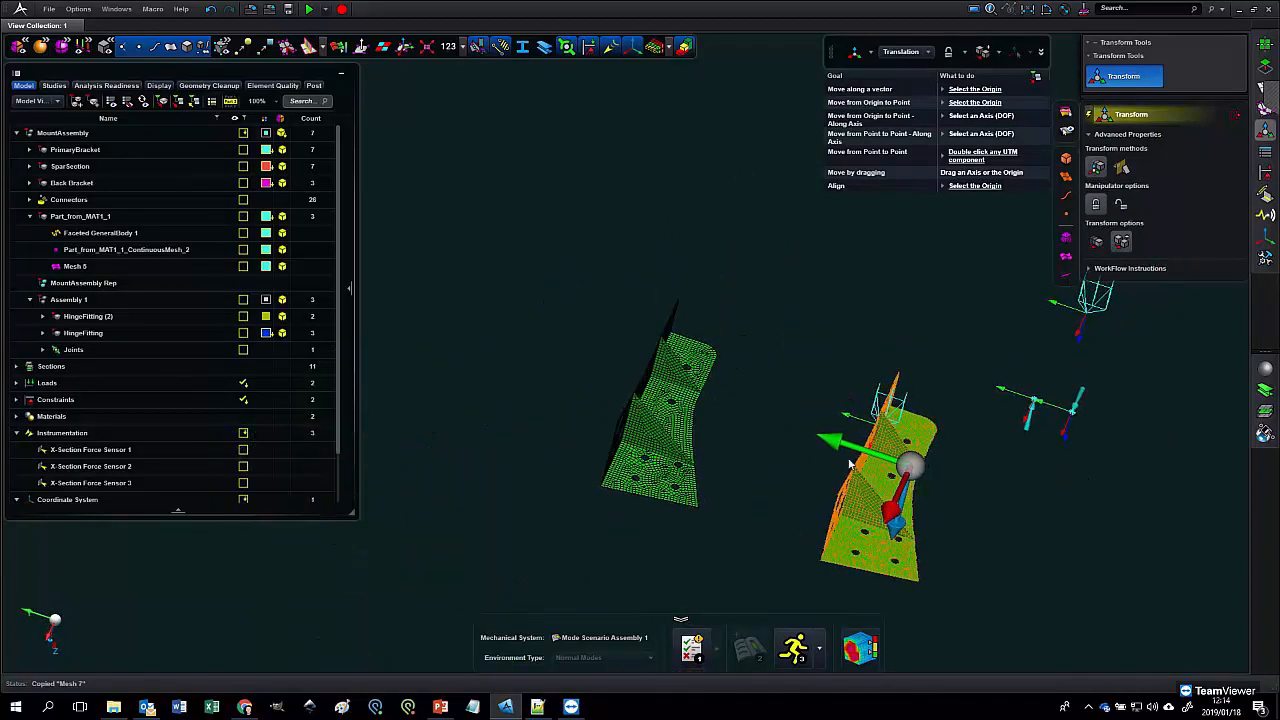
pyautogui.moveTo(465, 315); pyautogui.dragTo(402, 288)
pyautogui.moveTo(694, 248); pyautogui.dragTo(740, 262, button='right')
pyautogui.click(1235, 116)
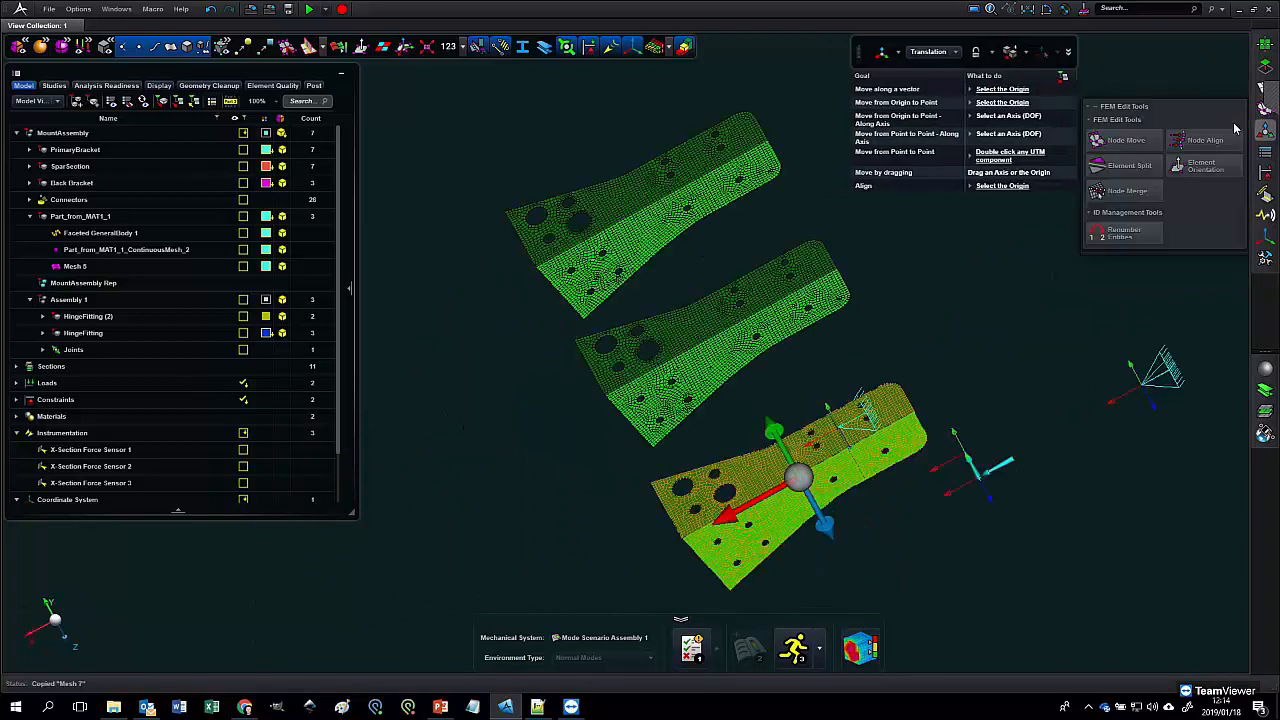
pyautogui.click(1235, 117)
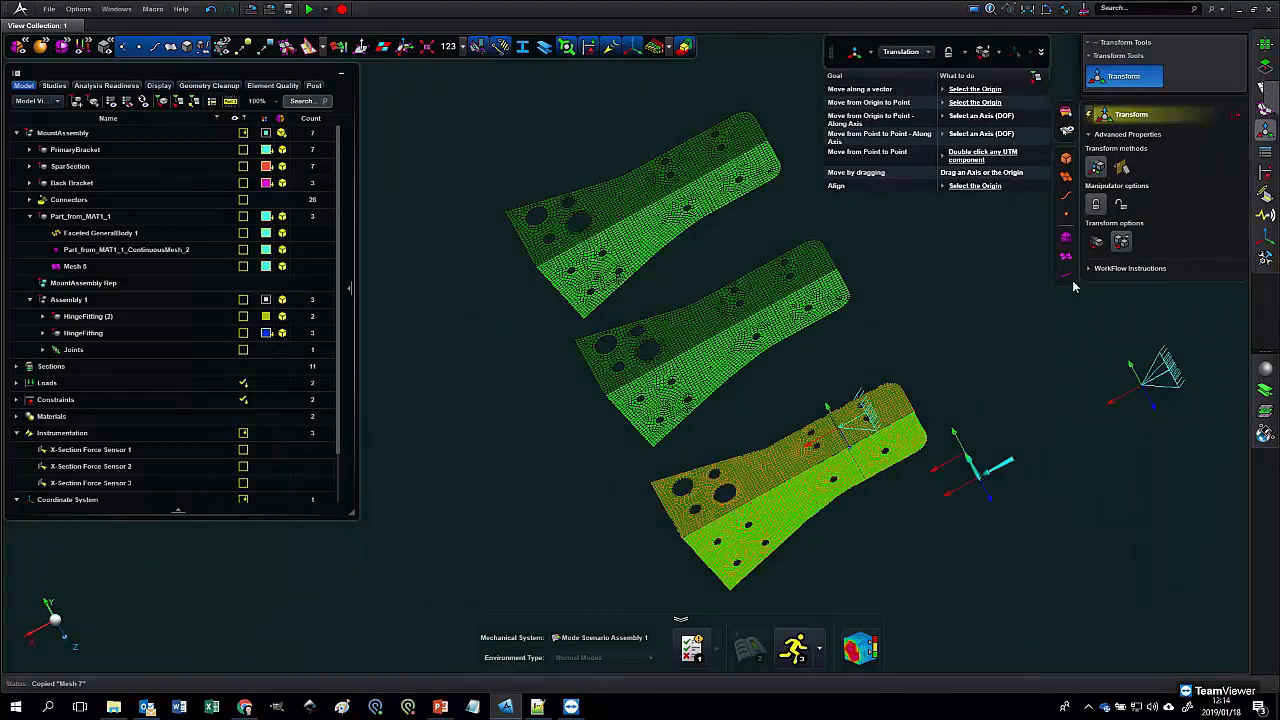
pyautogui.moveTo(923, 338); pyautogui.dragTo(553, 460, button='right')
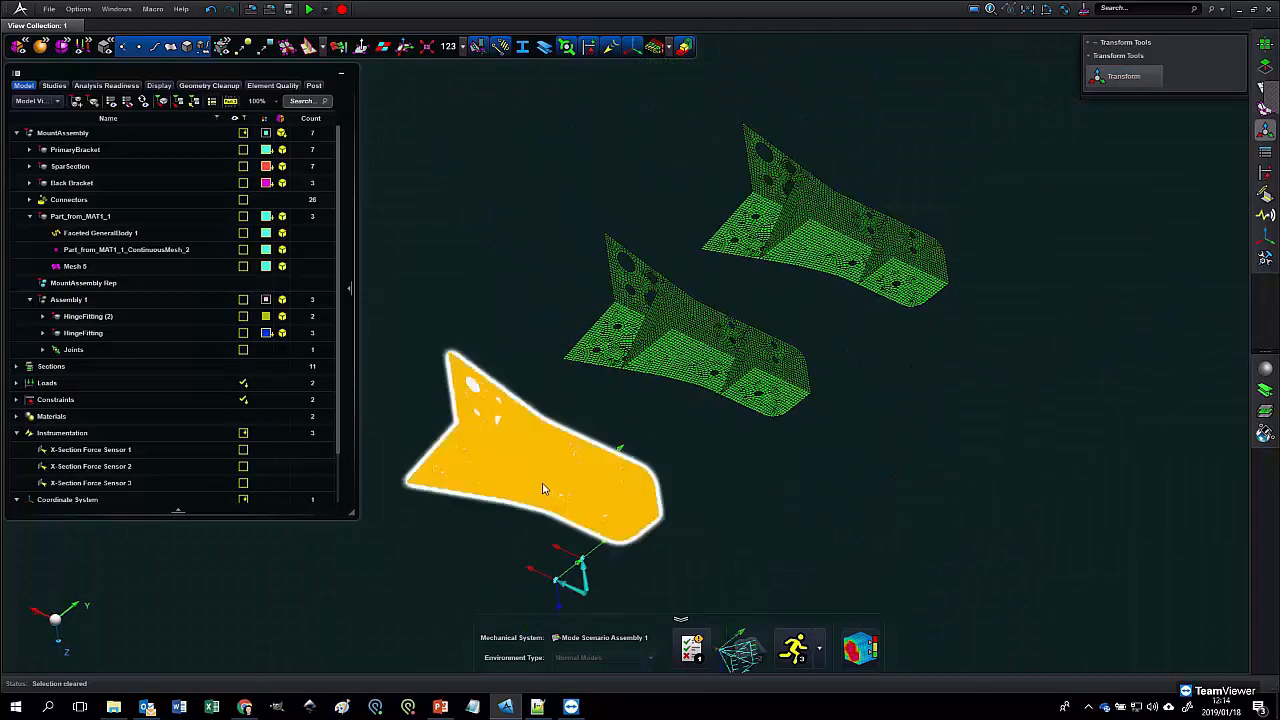
# - Inspect the three brackets, locate the original's mesh in the model browser and match the copies to their tree entries
pyautogui.scroll(5, 553, 460)
pyautogui.scroll(-3, 820, 432)
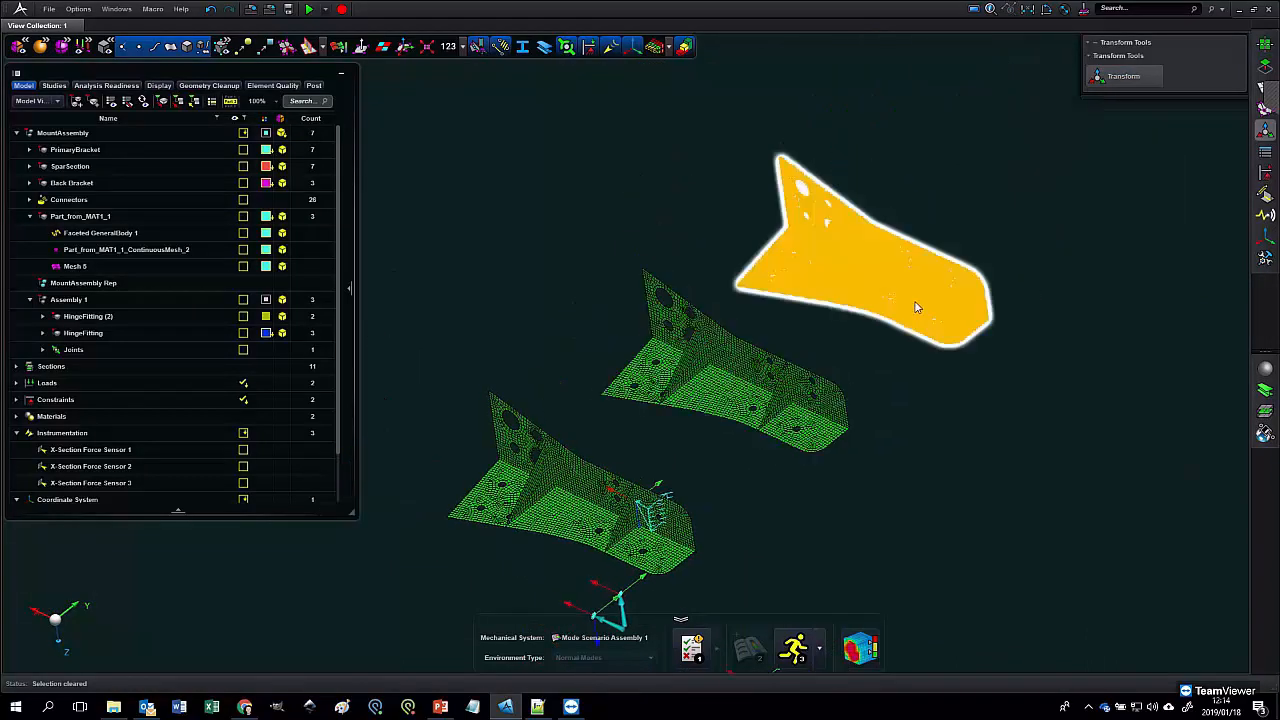
pyautogui.moveTo(919, 382); pyautogui.dragTo(925, 427, button='right')
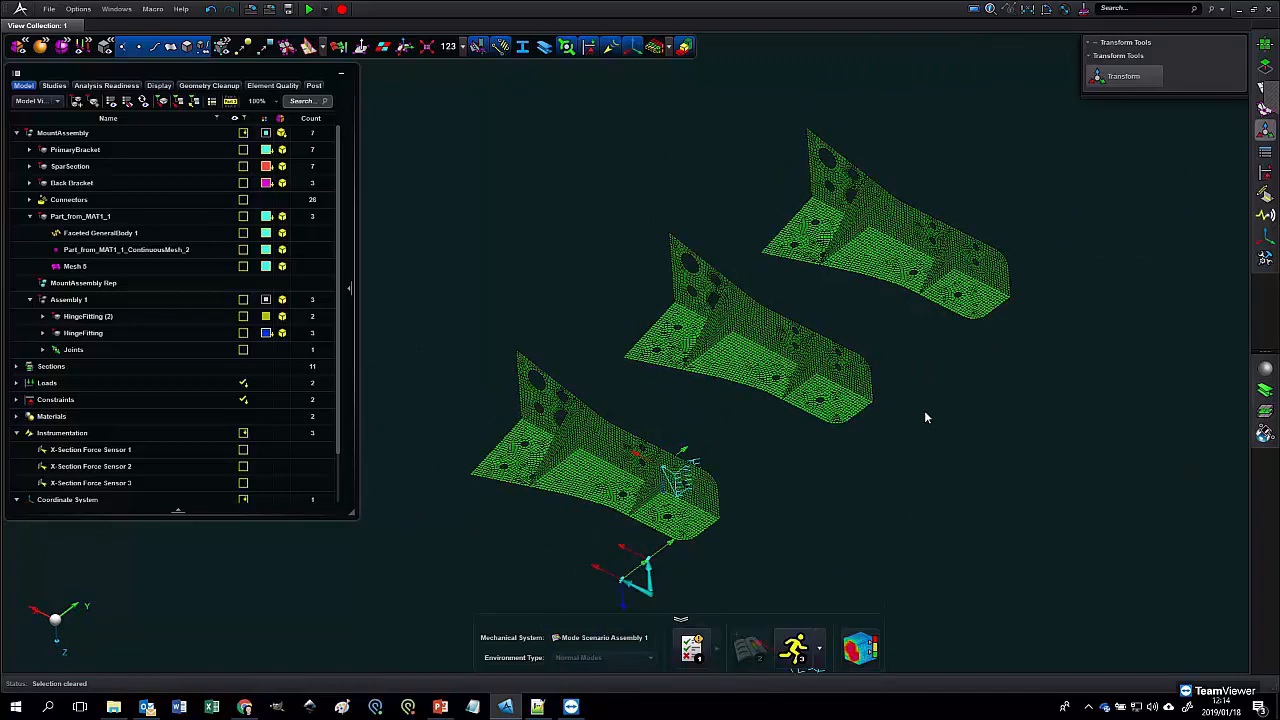
pyautogui.moveTo(922, 352); pyautogui.dragTo(913, 351, button='middle')
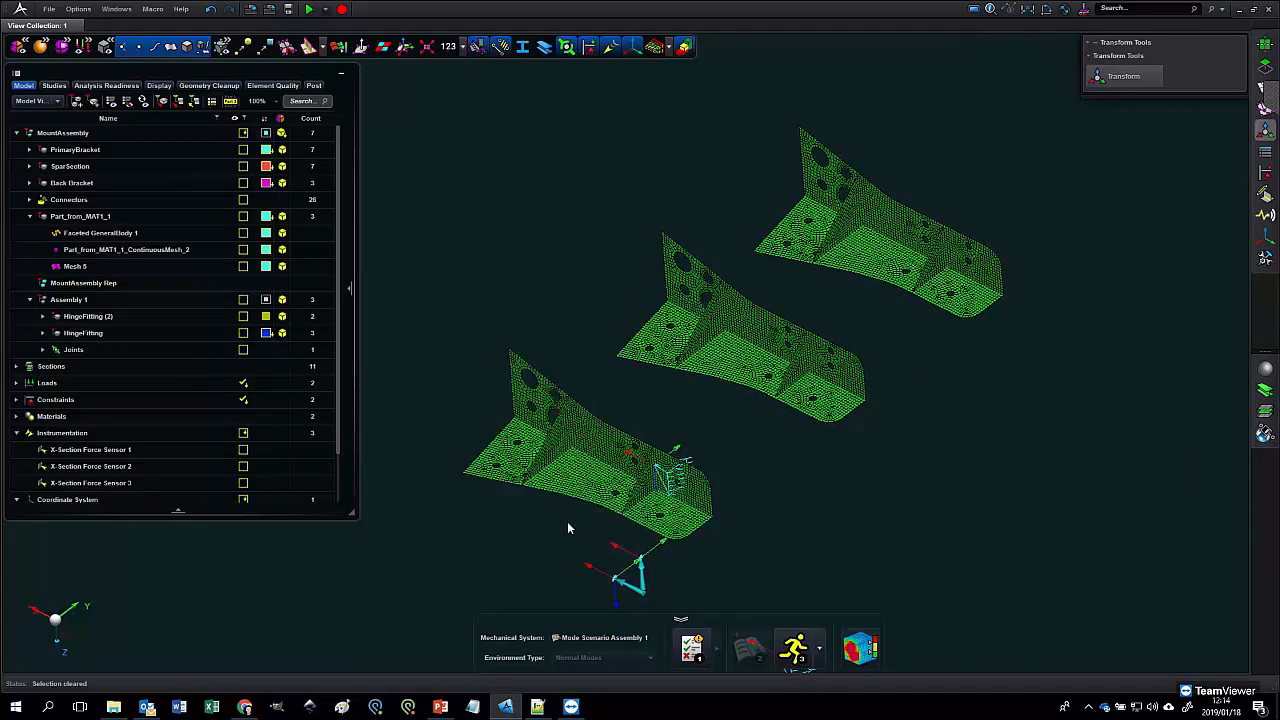
pyautogui.scroll(3, 569, 518)
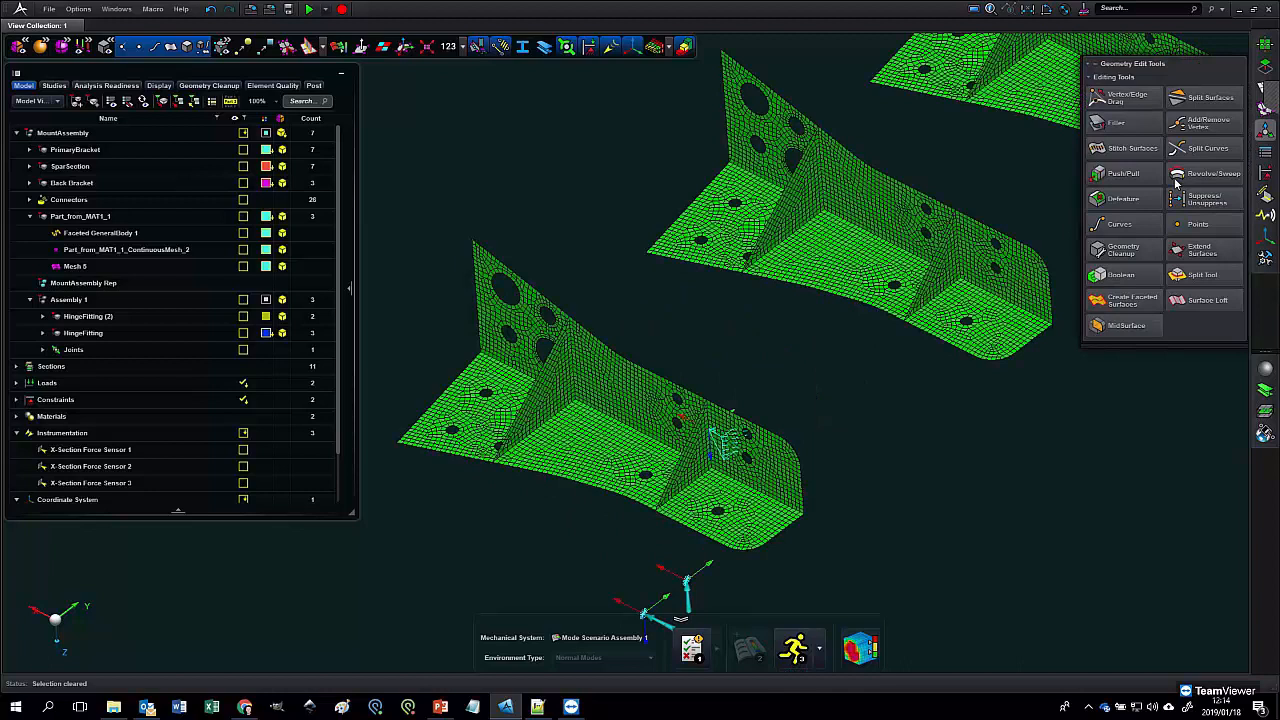
pyautogui.moveTo(828, 440); pyautogui.dragTo(835, 410, button='middle')
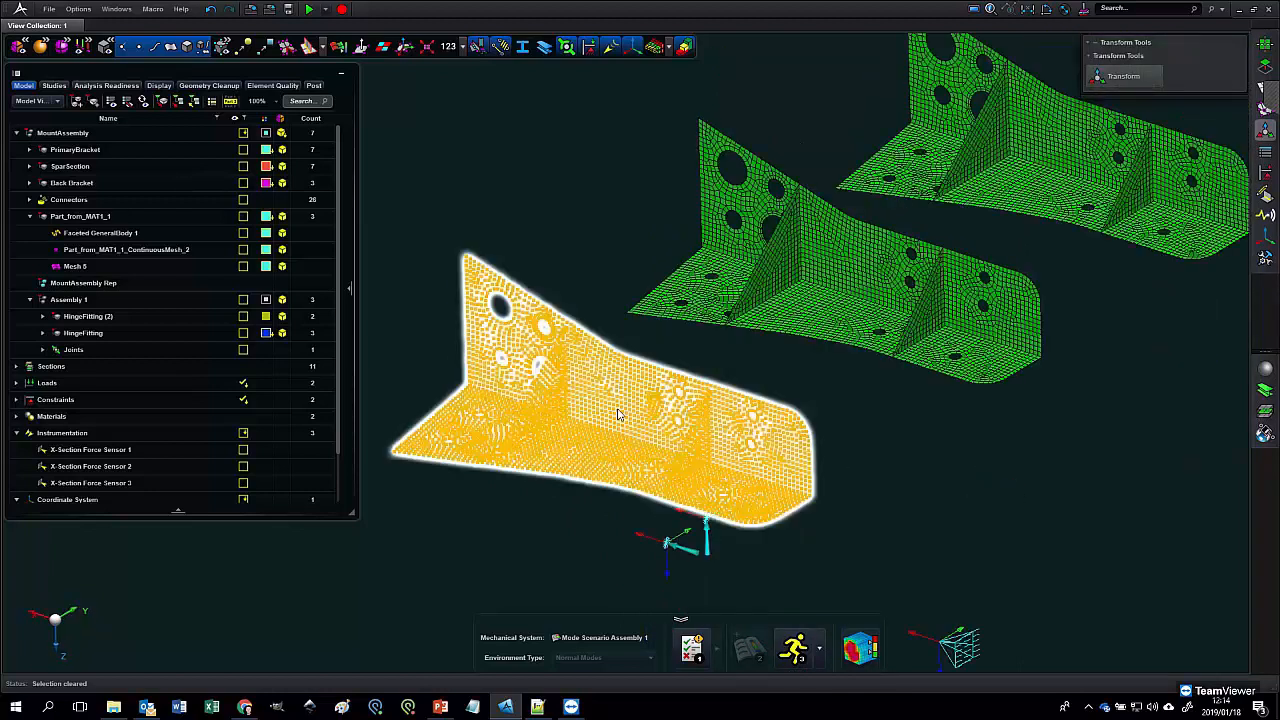
pyautogui.moveTo(537, 470); pyautogui.dragTo(563, 442, button='middle')
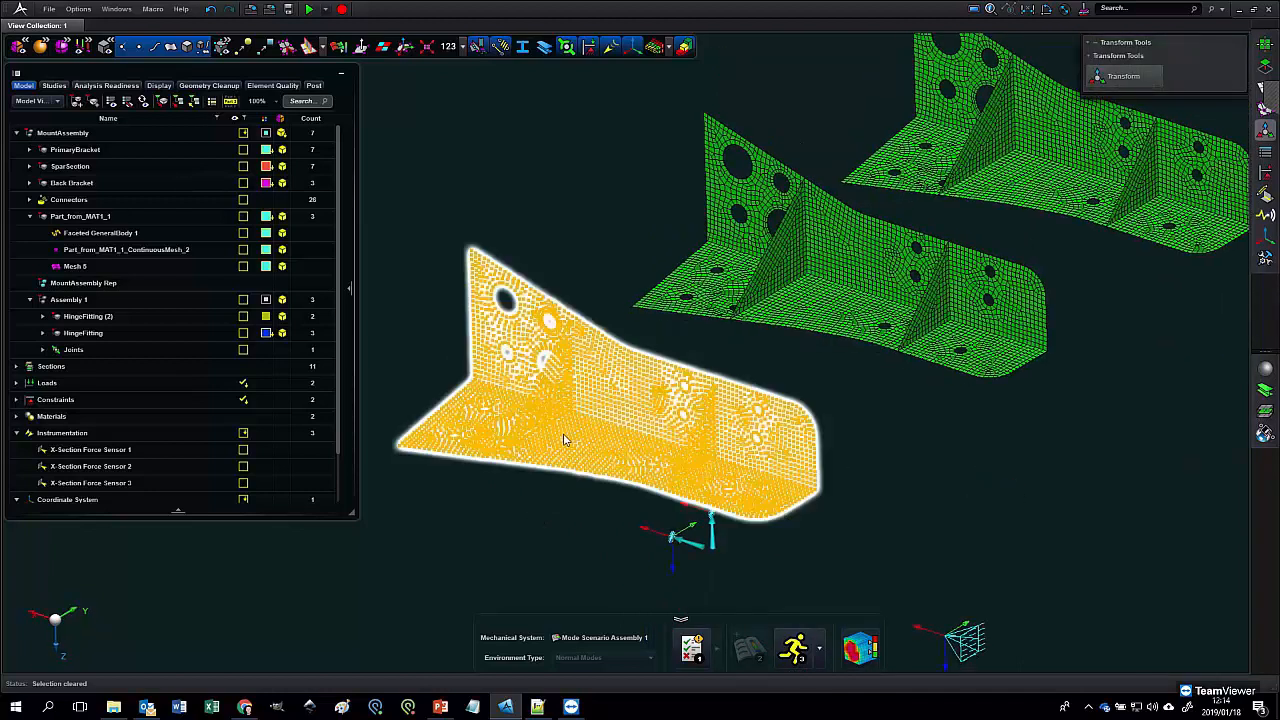
pyautogui.rightClick(458, 450)
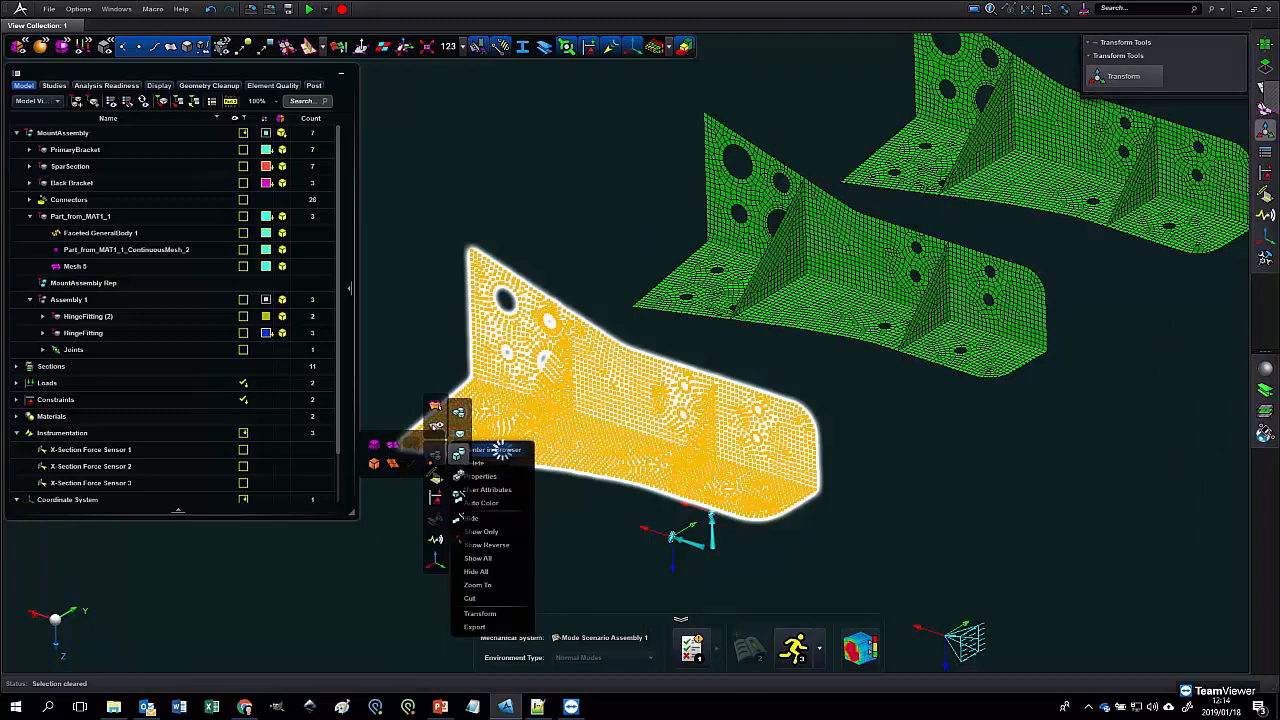
pyautogui.click(502, 450)
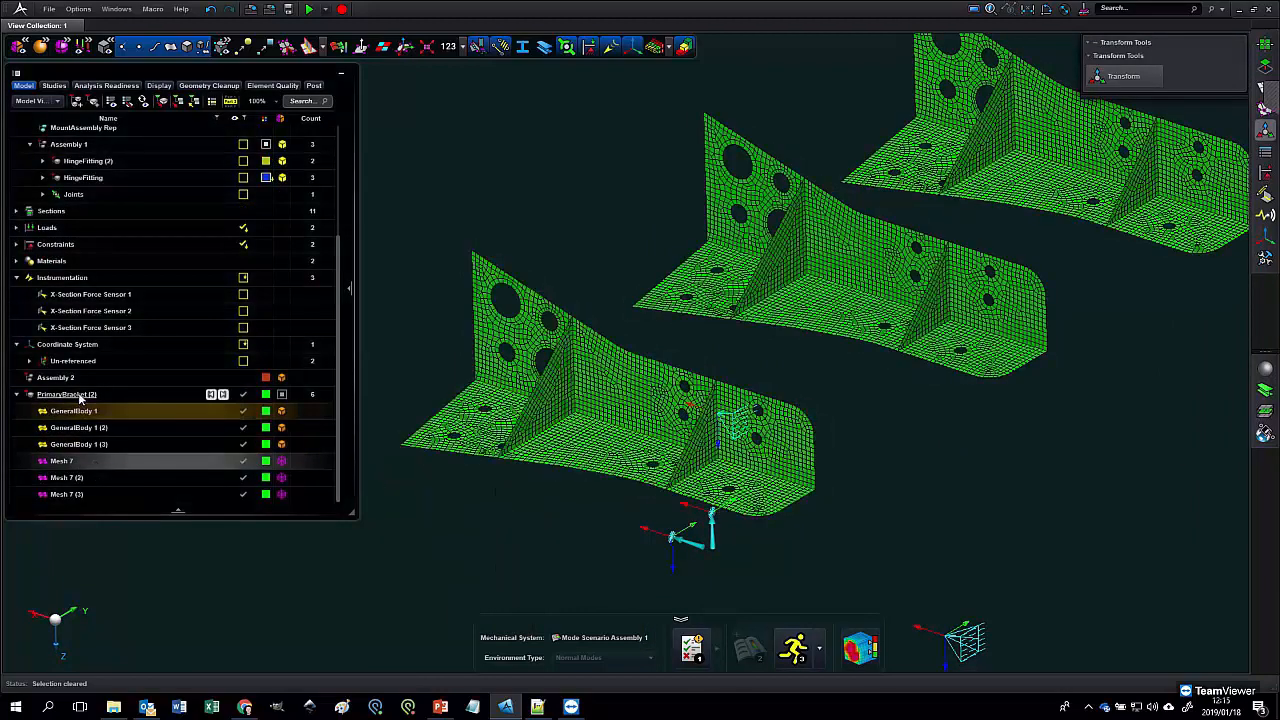
pyautogui.moveTo(467, 513); pyautogui.dragTo(510, 438, button='middle')
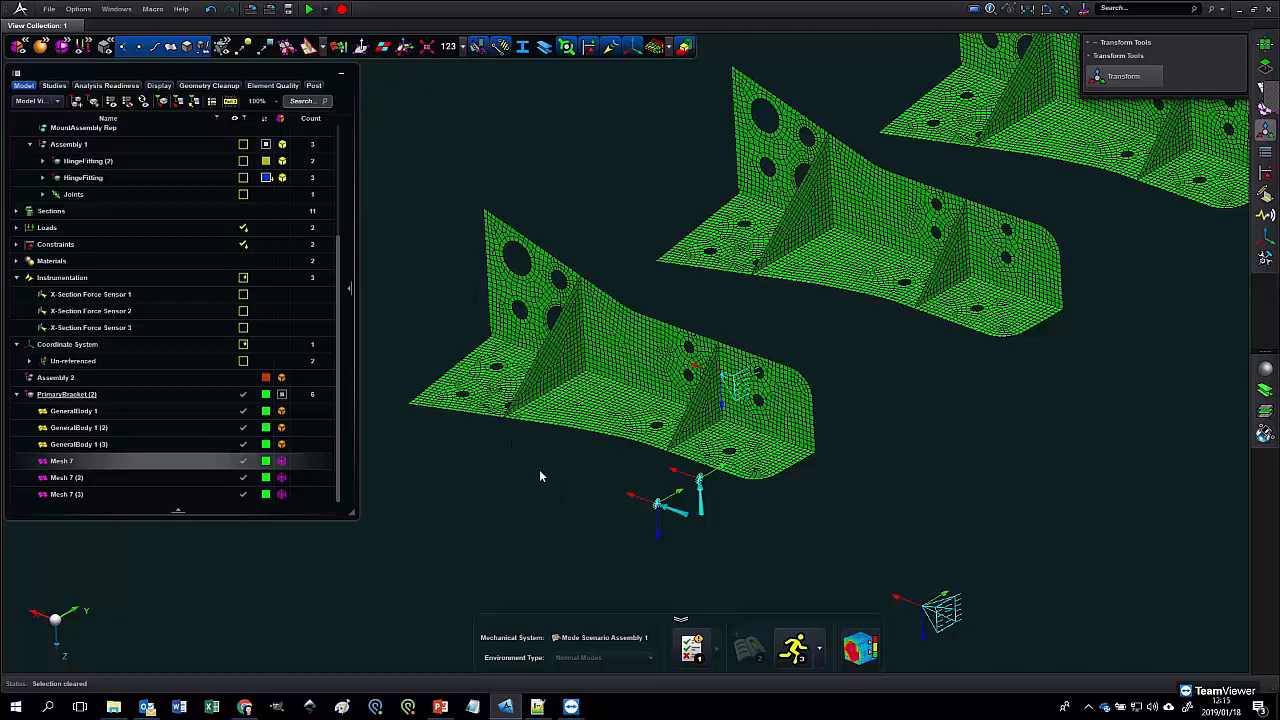
pyautogui.scroll(-3, 540, 469)
pyautogui.moveTo(540, 469); pyautogui.dragTo(510, 466, button='middle')
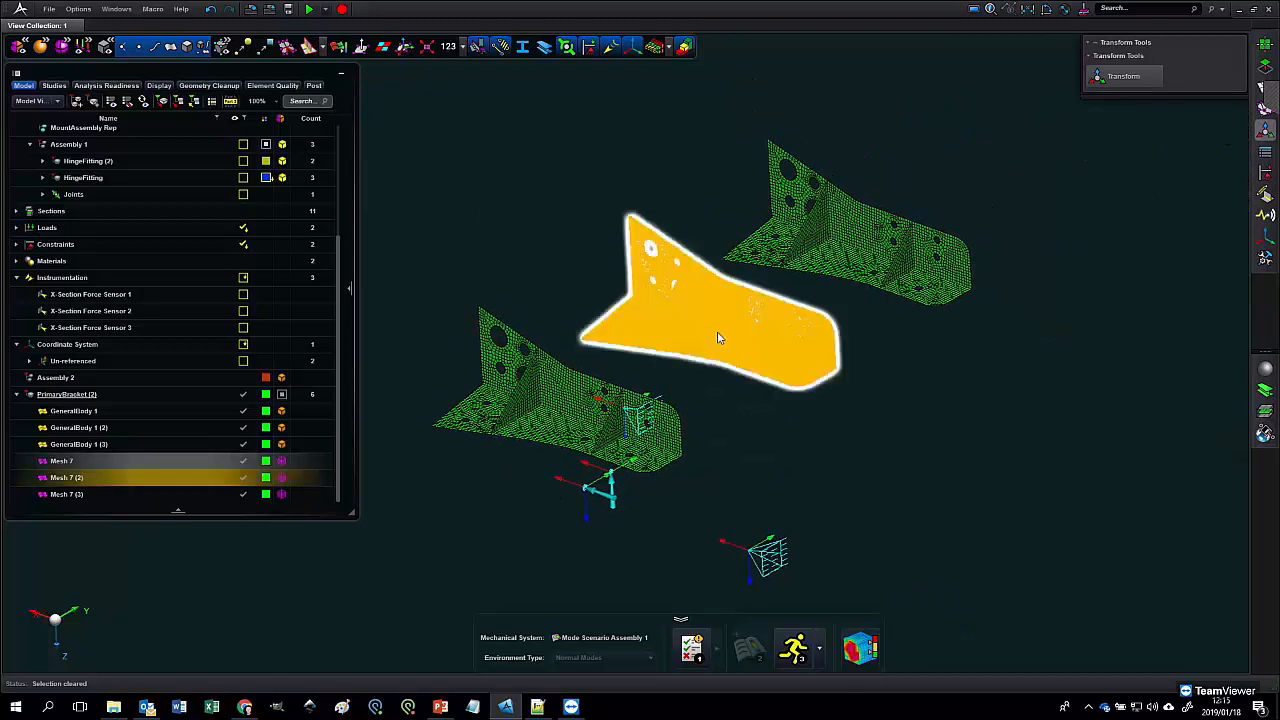
pyautogui.moveTo(463, 500); pyautogui.dragTo(480, 502, button='middle')
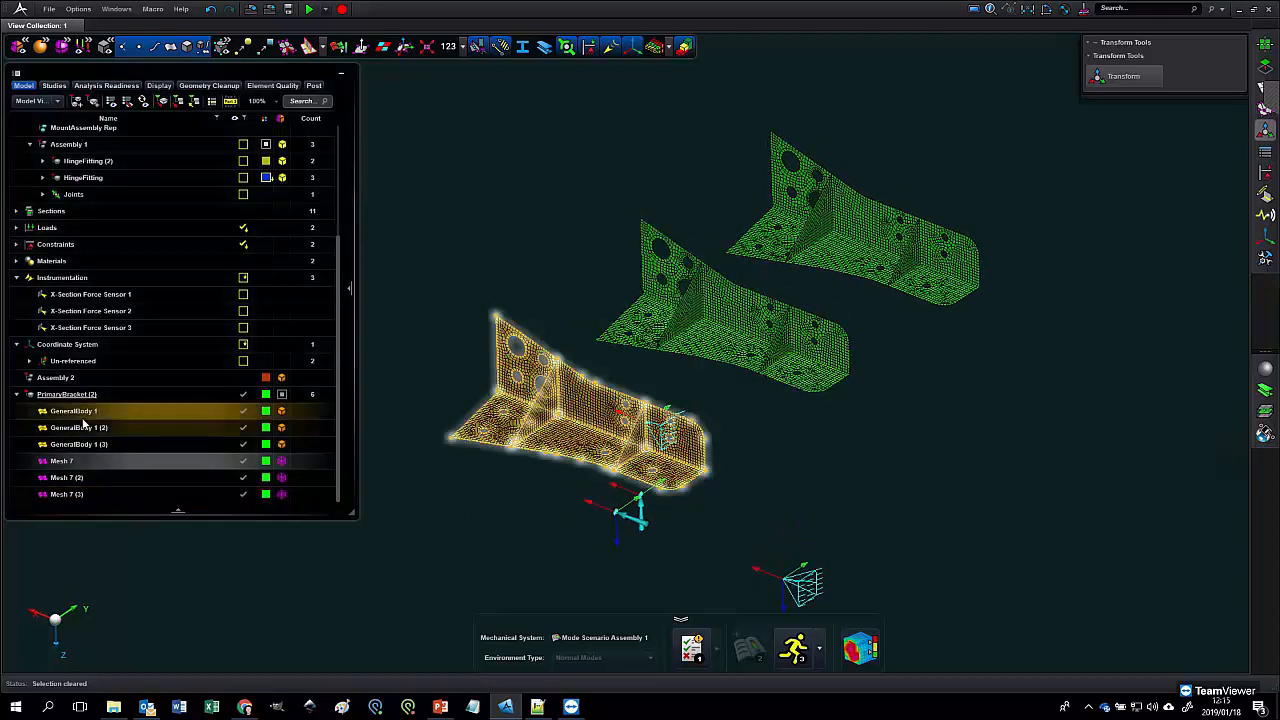
# - Create two new parts and move one copied bracket's body and mesh into each of them
pyautogui.click(70, 395)
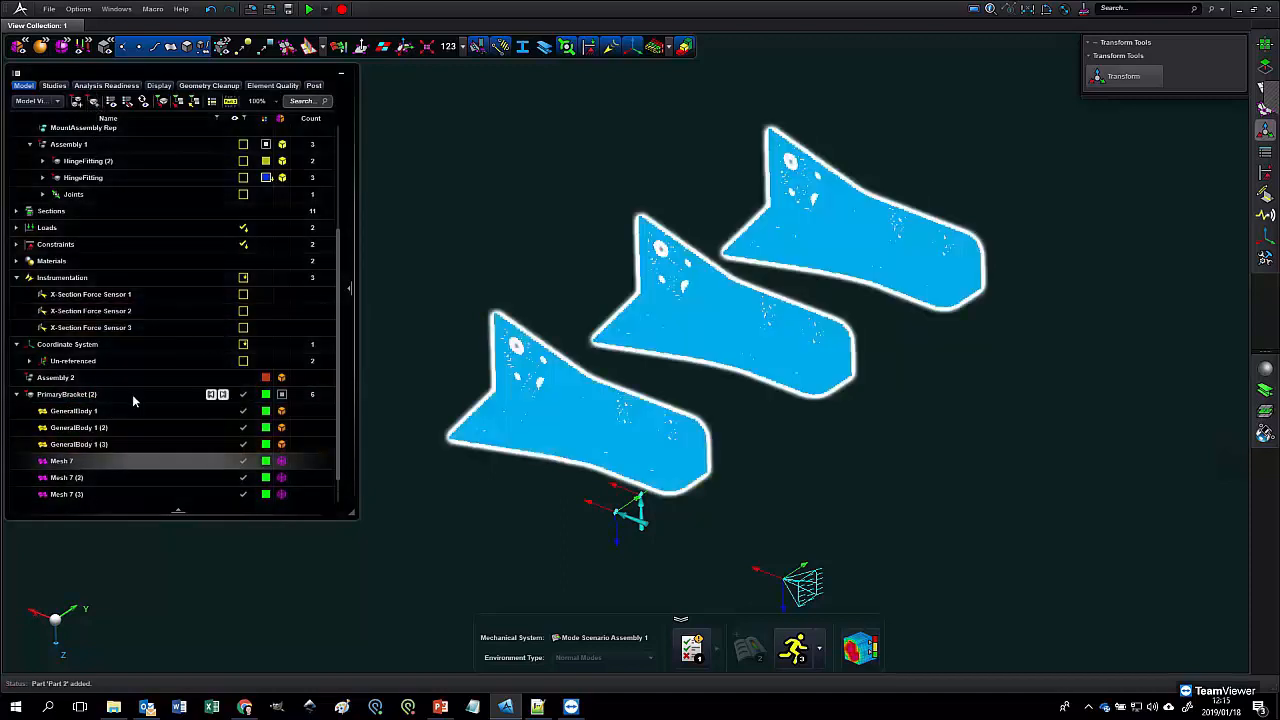
pyautogui.click(62, 378)
pyautogui.moveTo(52, 488); pyautogui.dragTo(47, 482)
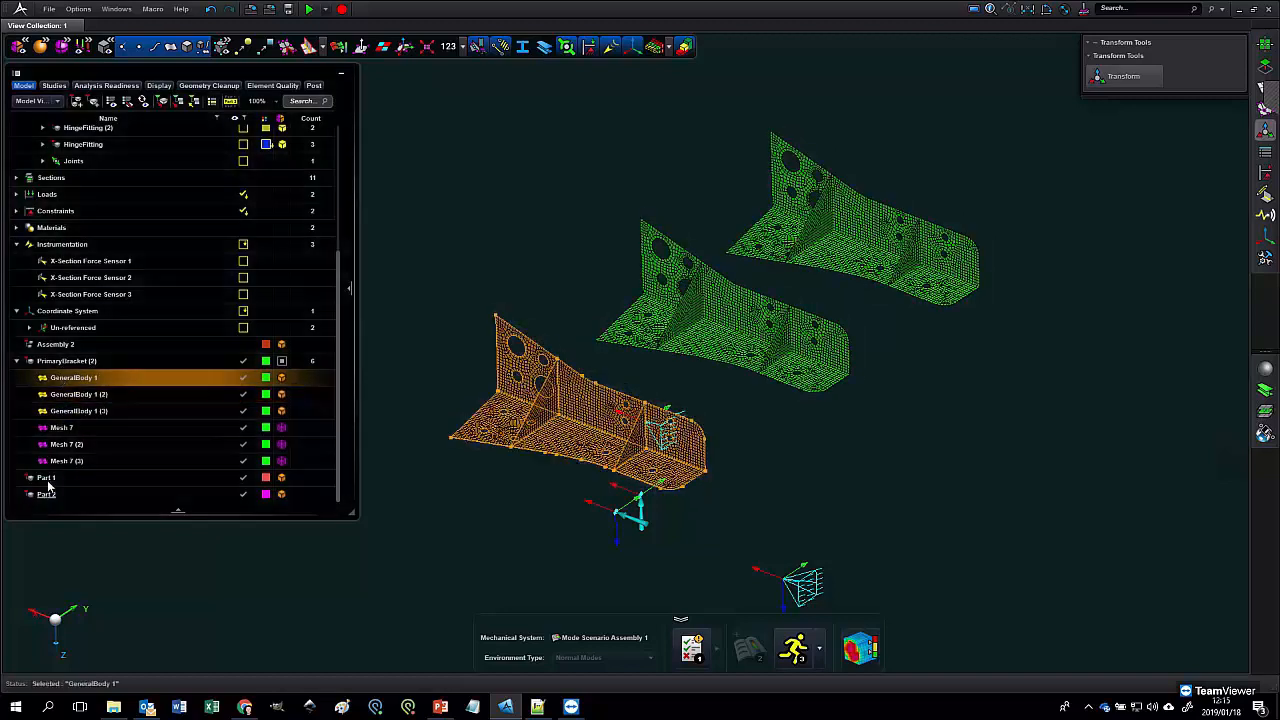
pyautogui.moveTo(70, 427); pyautogui.dragTo(55, 500)
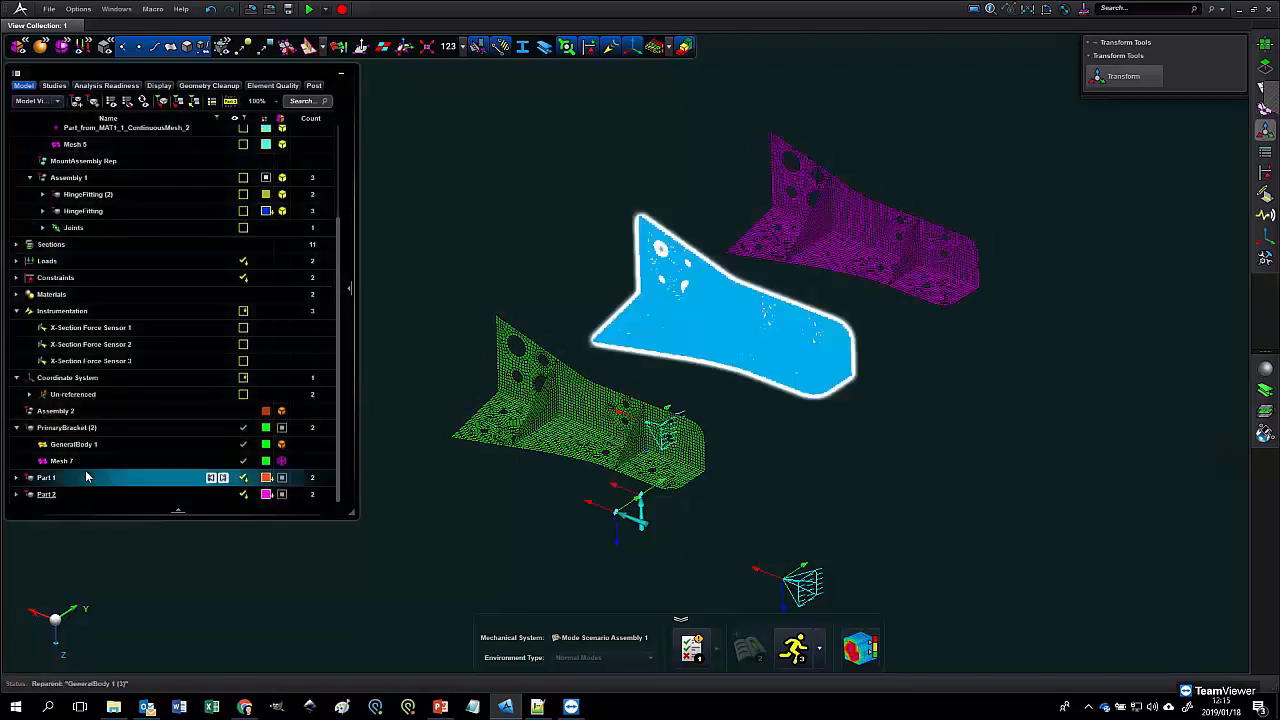
# - Add a new empty assembly to the model tree
pyautogui.rightClick(110, 414)
pyautogui.click(720, 385)
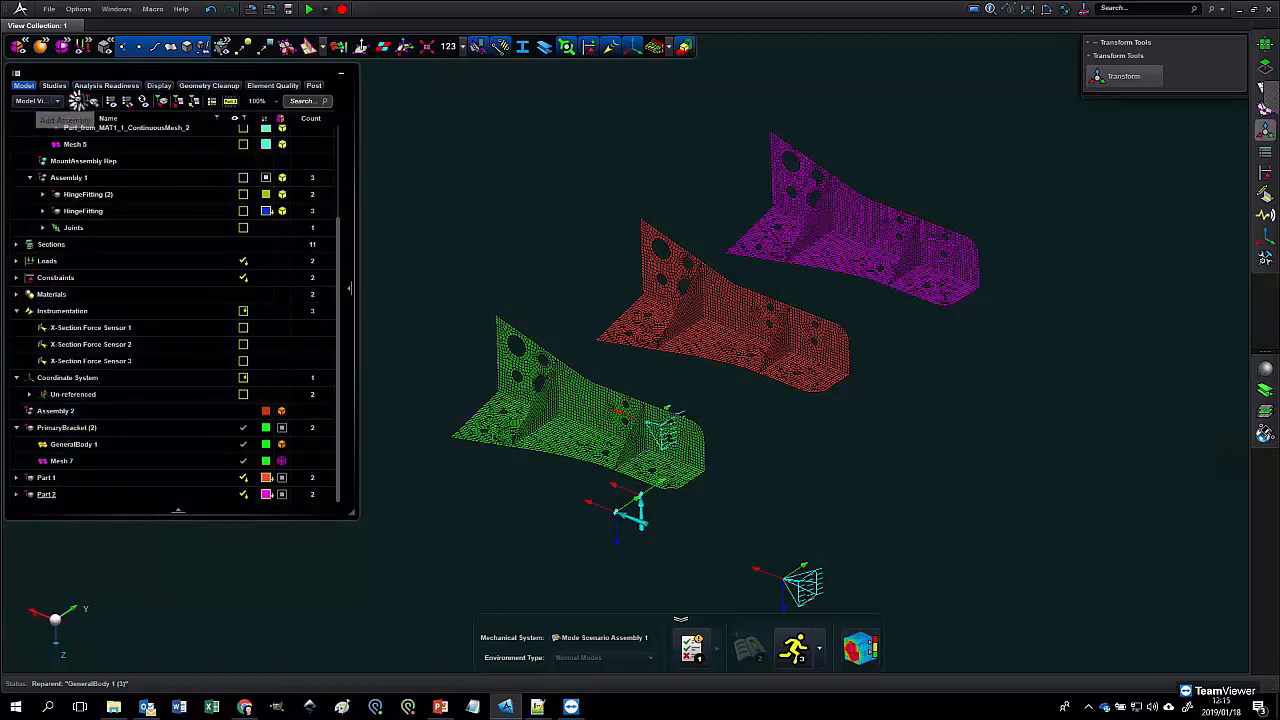
pyautogui.scroll(-1, 99, 410)
pyautogui.click(97, 413)
pyautogui.click(752, 427)
pyautogui.moveTo(752, 427); pyautogui.dragTo(668, 421, button='middle')
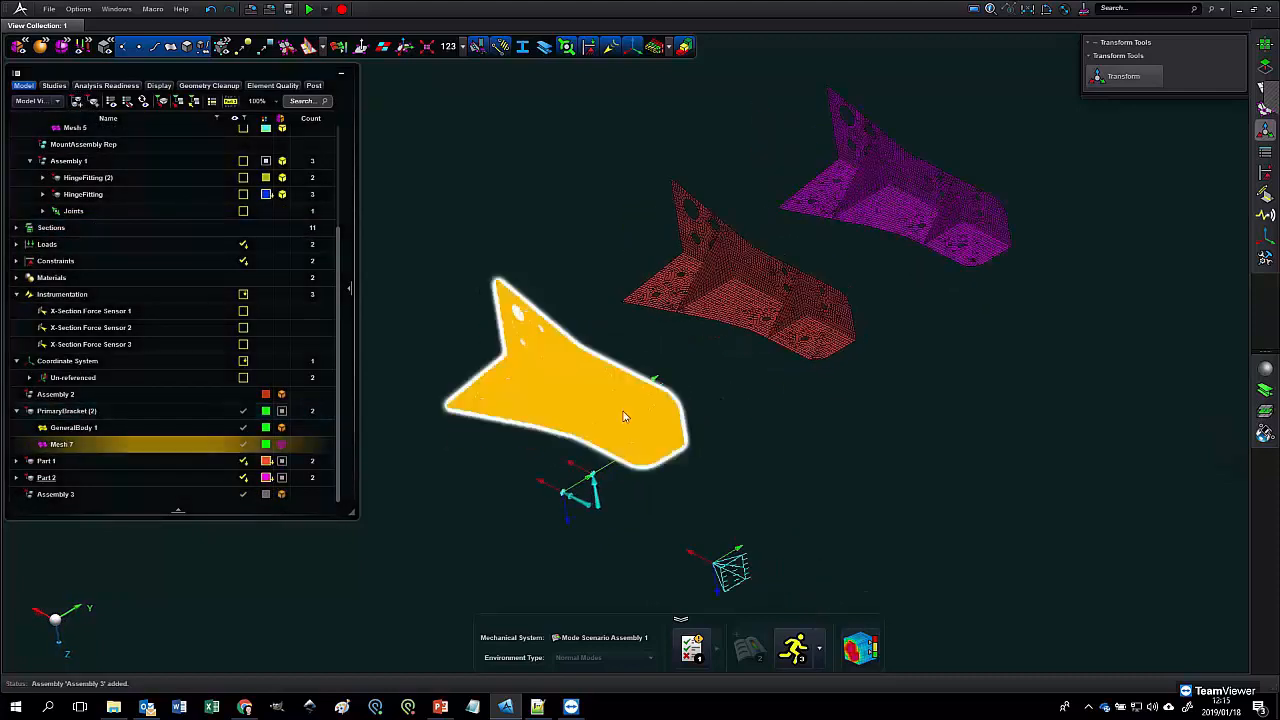
pyautogui.moveTo(753, 396); pyautogui.dragTo(783, 420, button='middle')
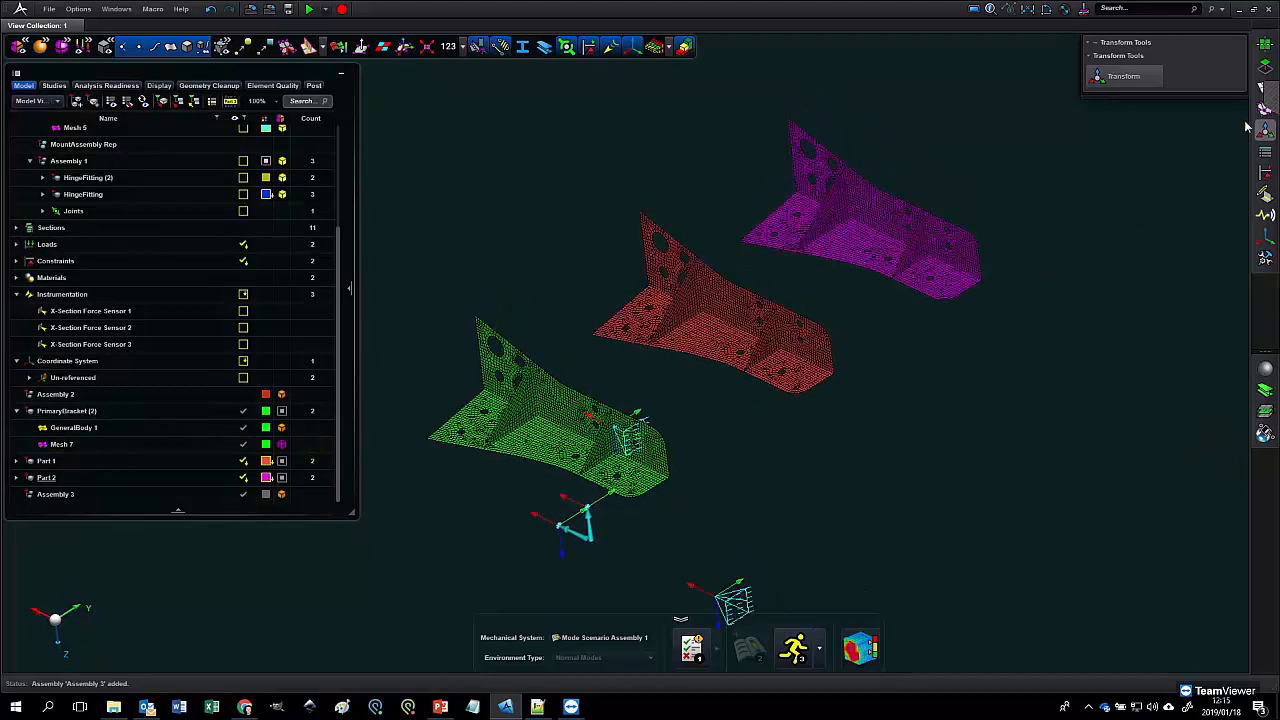
# - Unstitch the red middle bracket's surfaces into separate bodies, then exit the Stitch Surfaces tool
pyautogui.click(1264, 69)
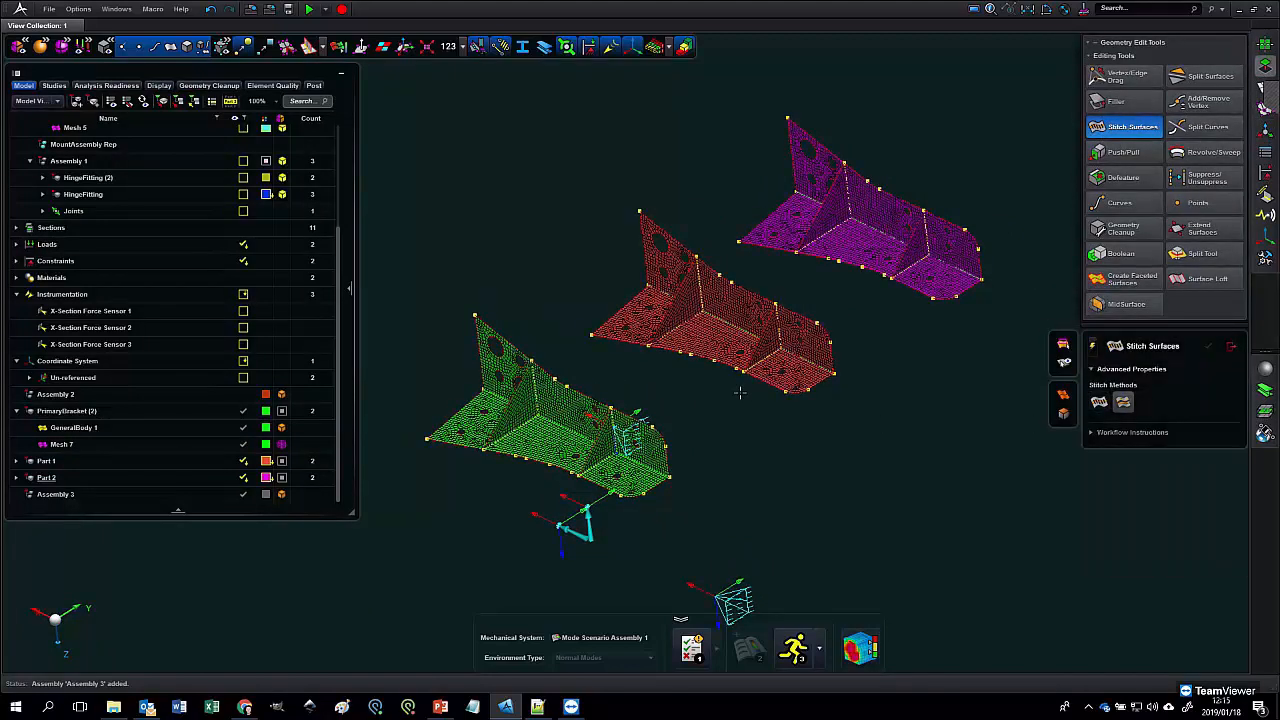
pyautogui.scroll(3, 744, 394)
pyautogui.click(660, 291)
pyautogui.click(785, 340)
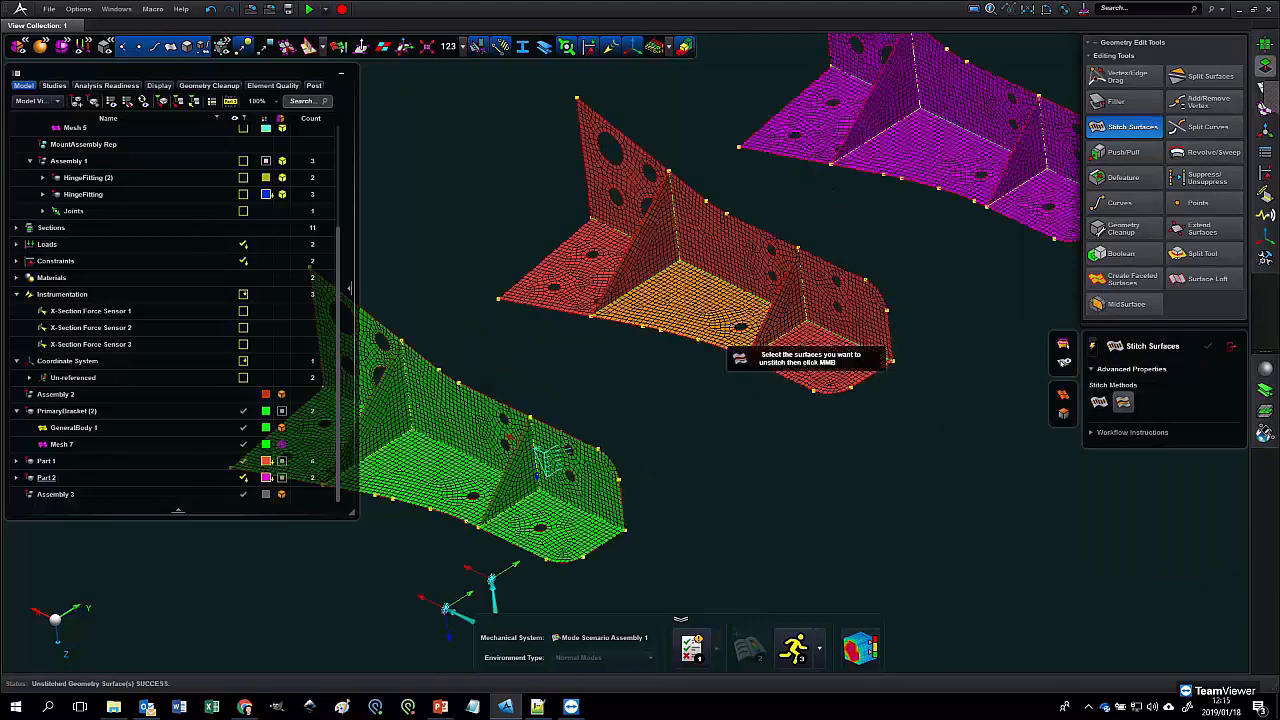
pyautogui.click(694, 366)
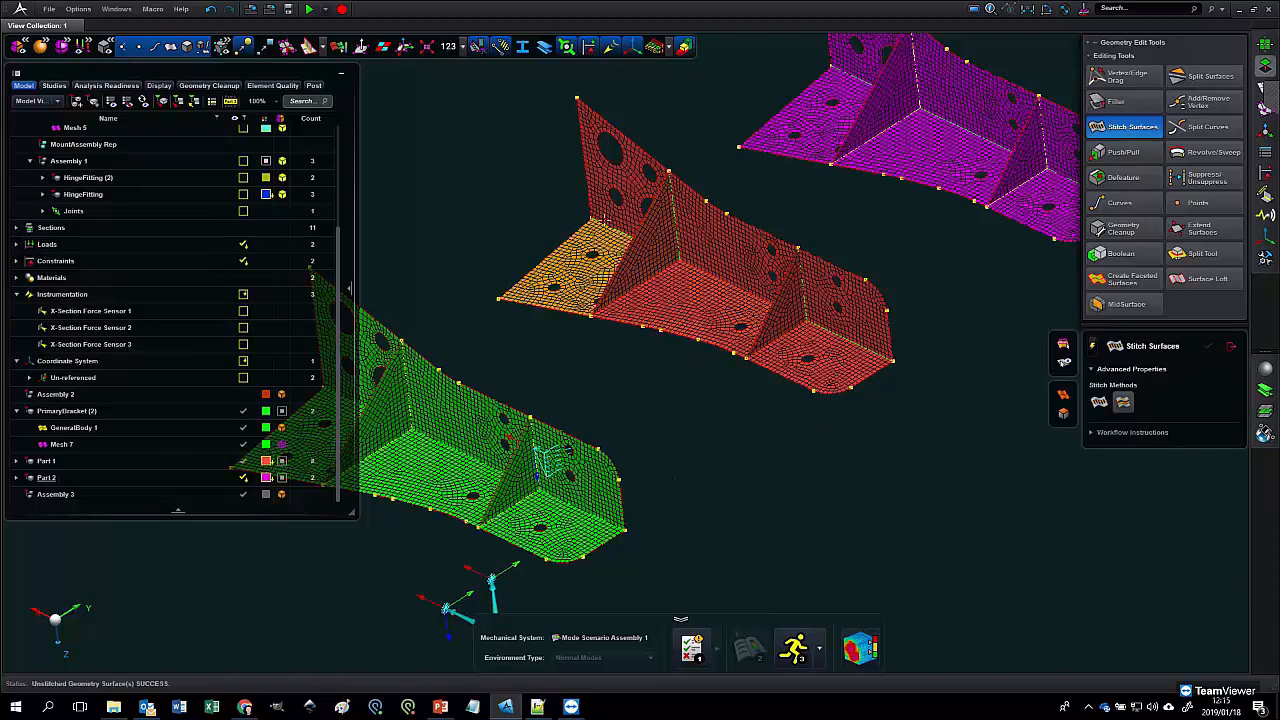
pyautogui.click(607, 190)
pyautogui.click(595, 297)
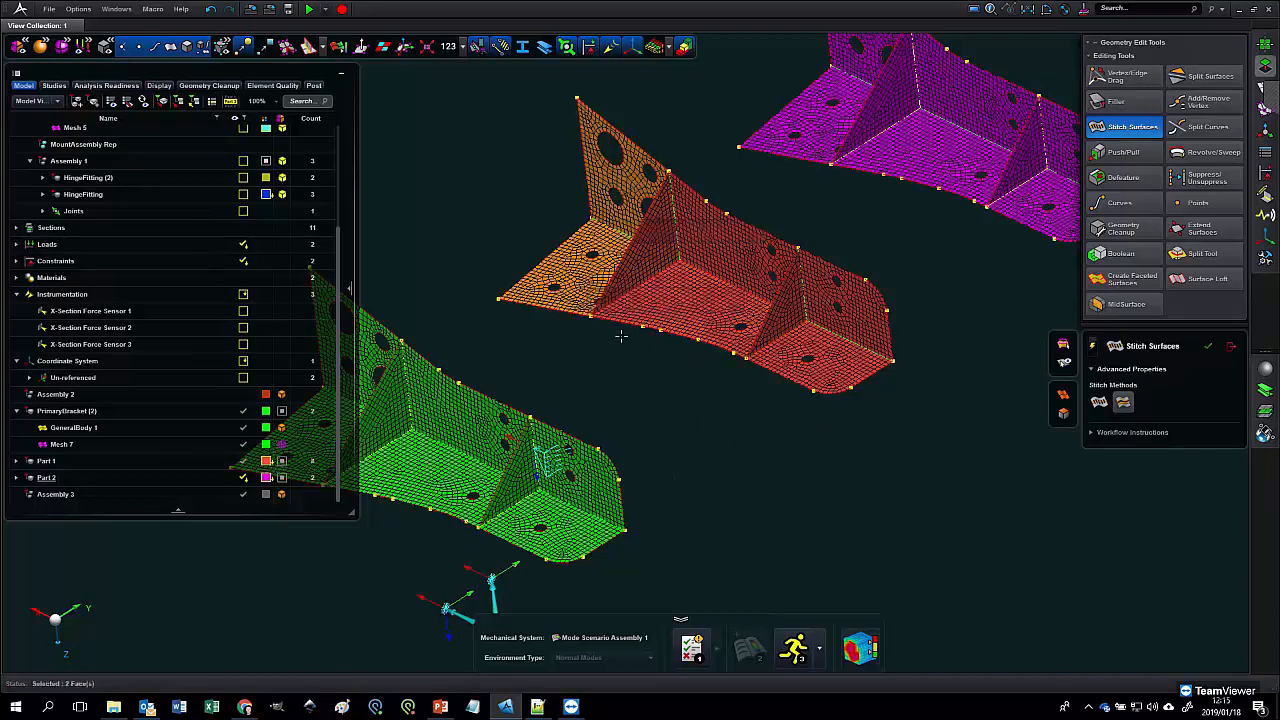
pyautogui.middleClick(622, 347)
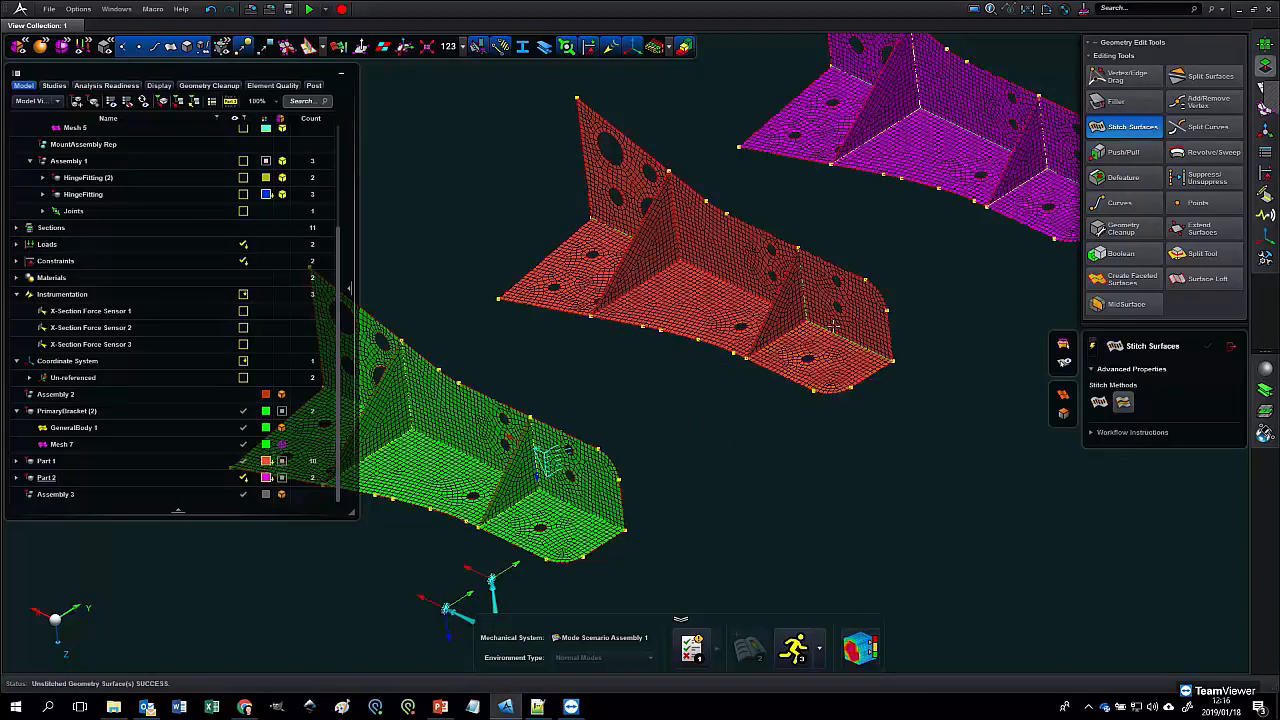
pyautogui.click(585, 290)
pyautogui.middleClick(651, 360)
pyautogui.moveTo(655, 359); pyautogui.dragTo(647, 391, button='middle')
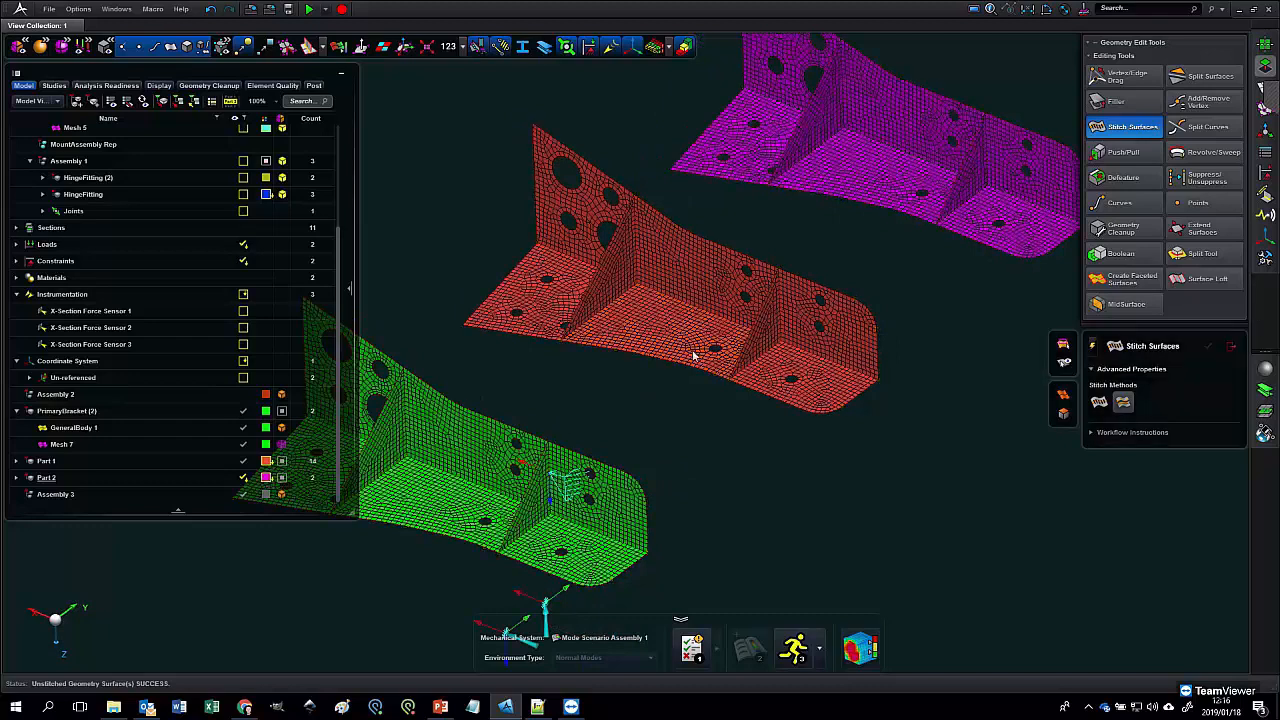
pyautogui.moveTo(699, 406); pyautogui.dragTo(691, 408, button='middle')
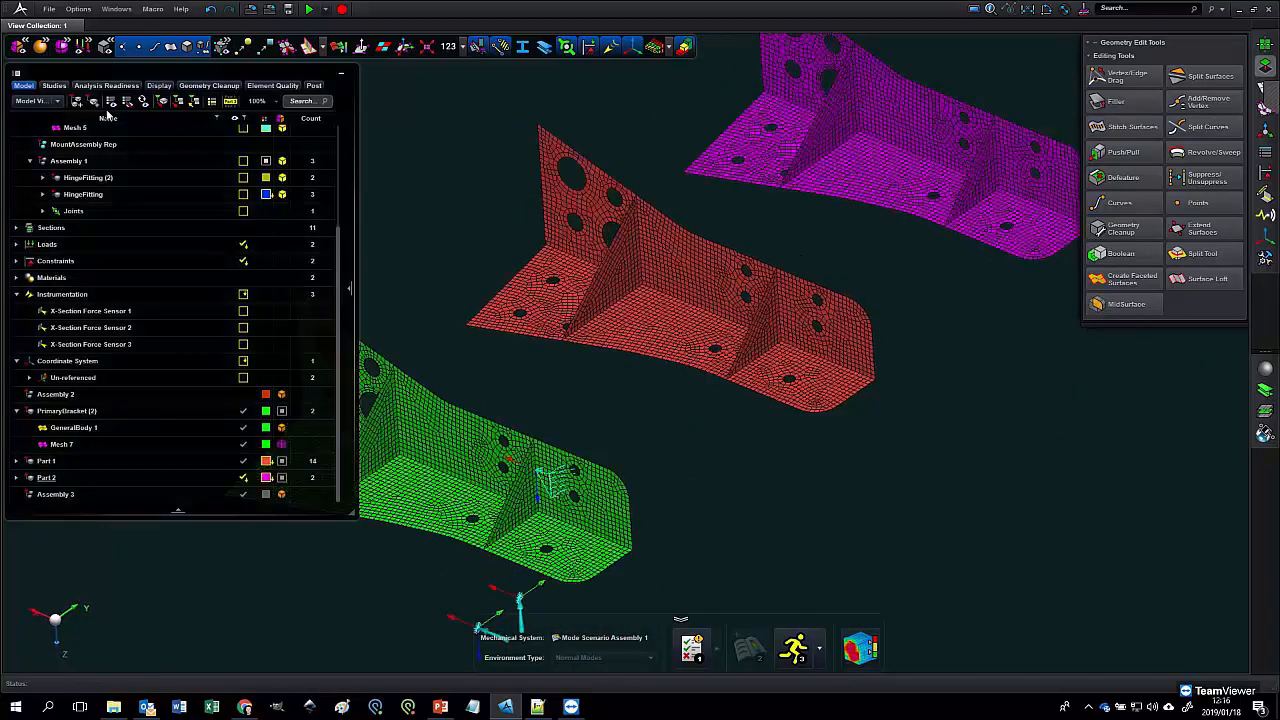
# - Create three new parts and move all of them into Assembly 3
pyautogui.click(95, 104)
pyautogui.click(95, 104)
pyautogui.click(95, 104)
pyautogui.scroll(-1, 55, 483)
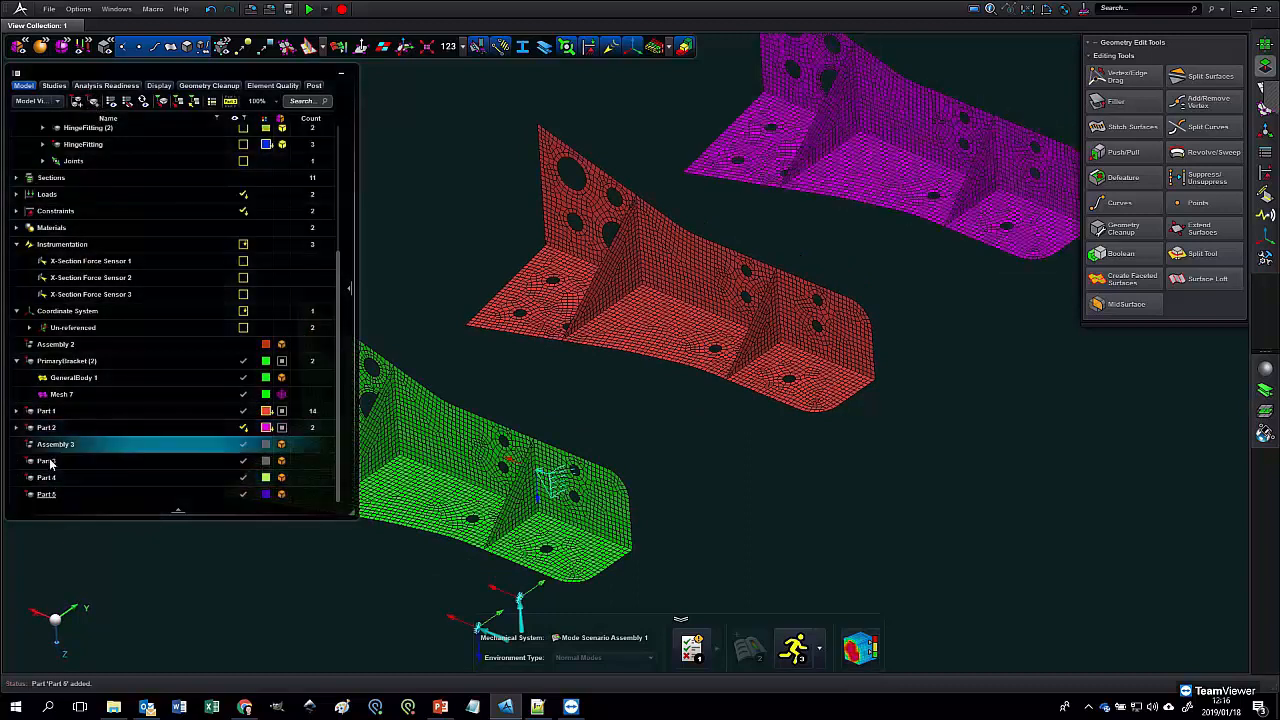
pyautogui.click(48, 464)
pyautogui.keyDown('shift'); pyautogui.click(61, 495); pyautogui.keyUp('shift')
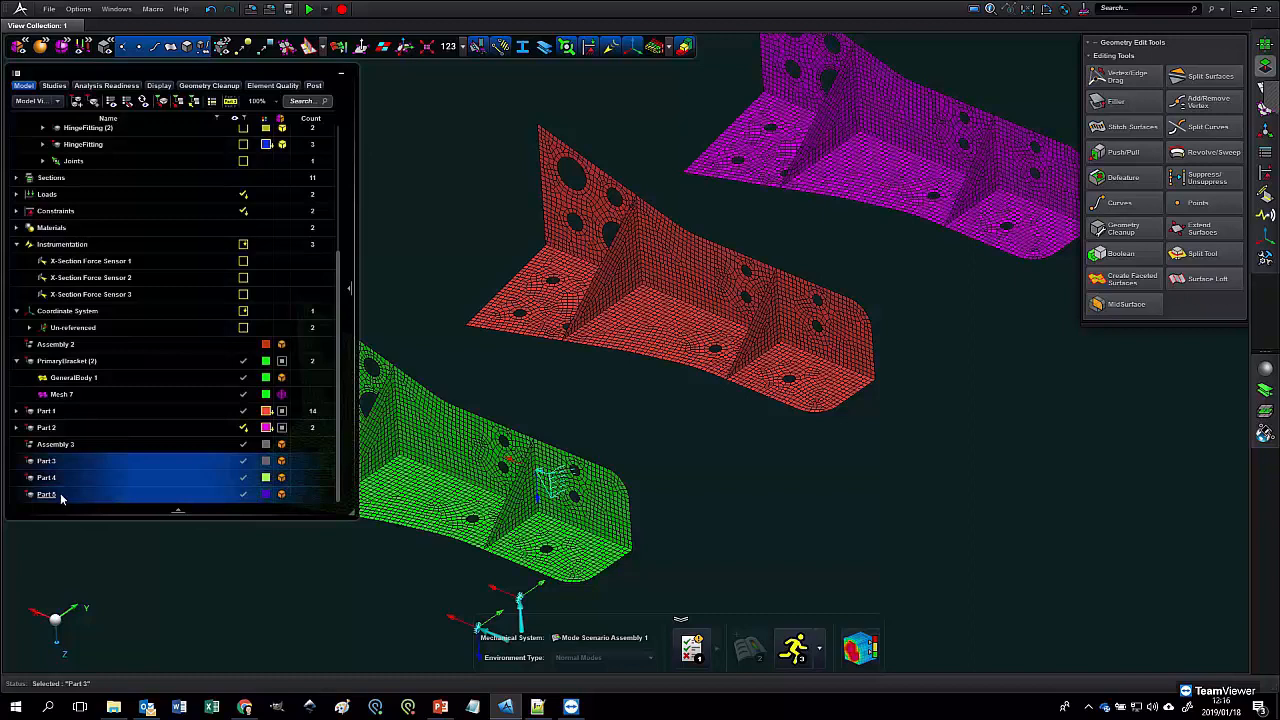
pyautogui.press('Delete')
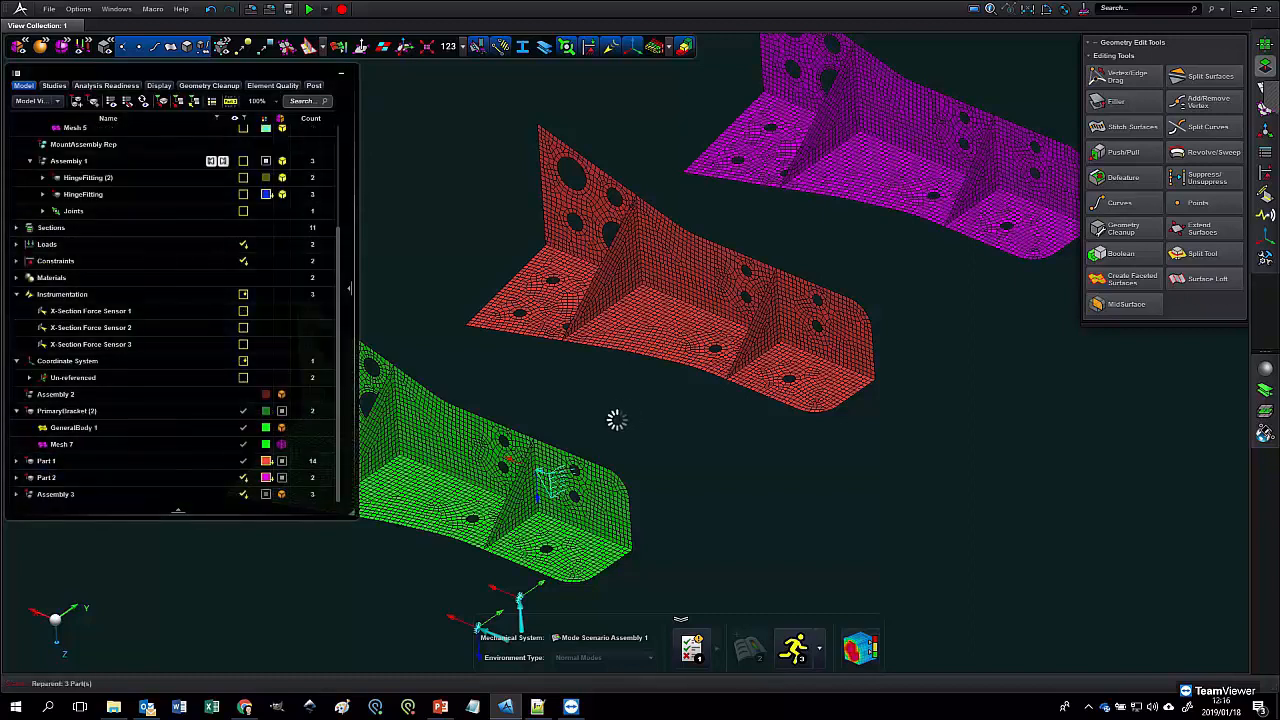
# - Move the red middle bracket's first base panel, beside the tall gusset, into Part 3 and the central base panel into Part 4
pyautogui.click(543, 318)
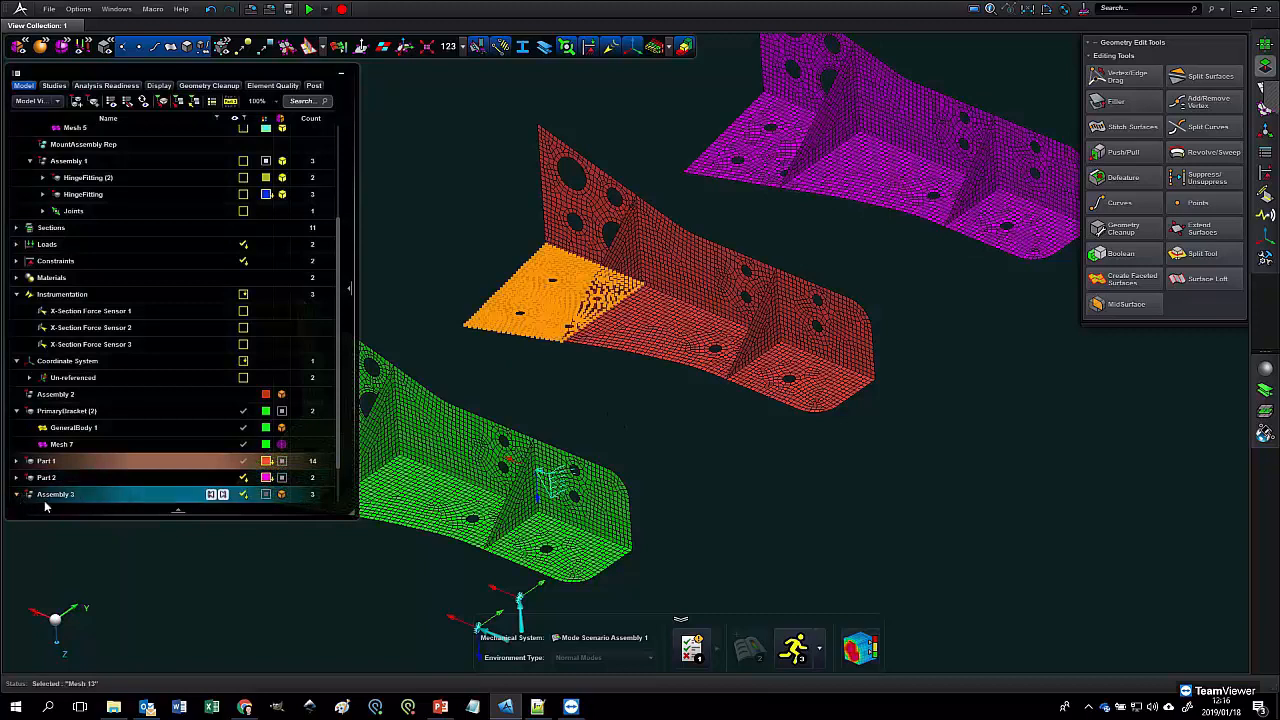
pyautogui.scroll(-1, 63, 480)
pyautogui.rightClick(60, 462)
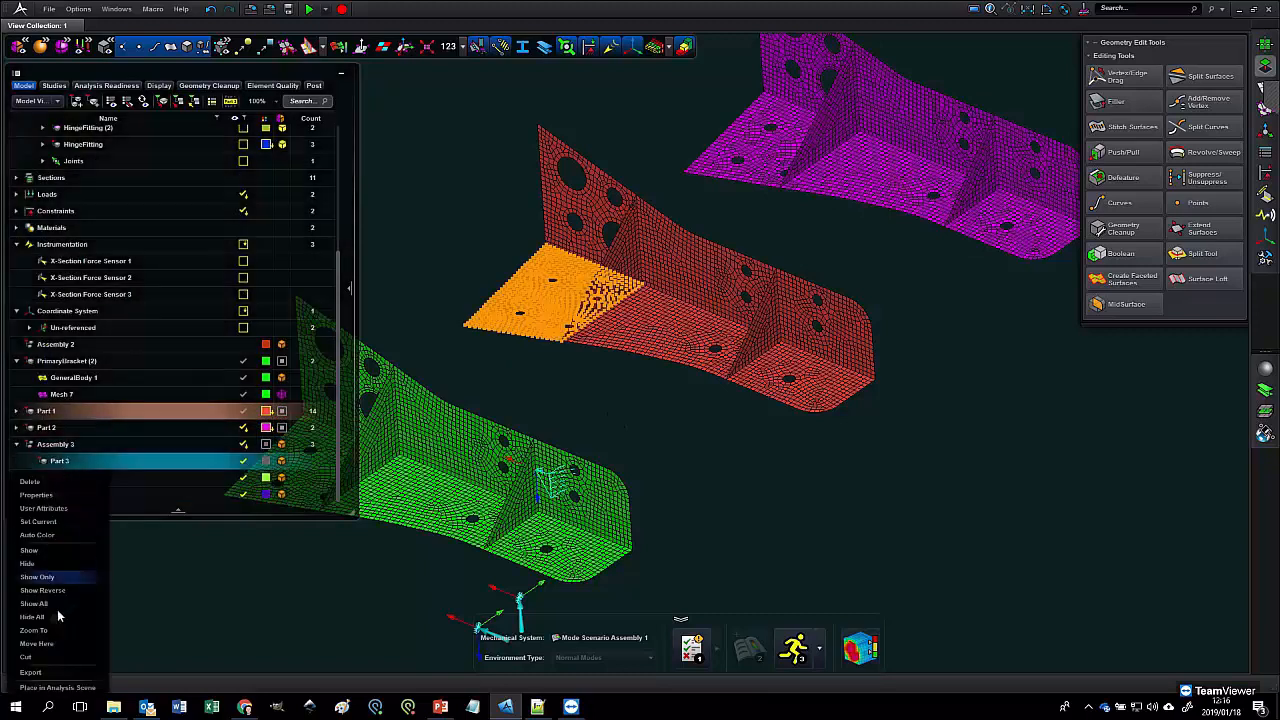
pyautogui.click(40, 644)
pyautogui.click(660, 352)
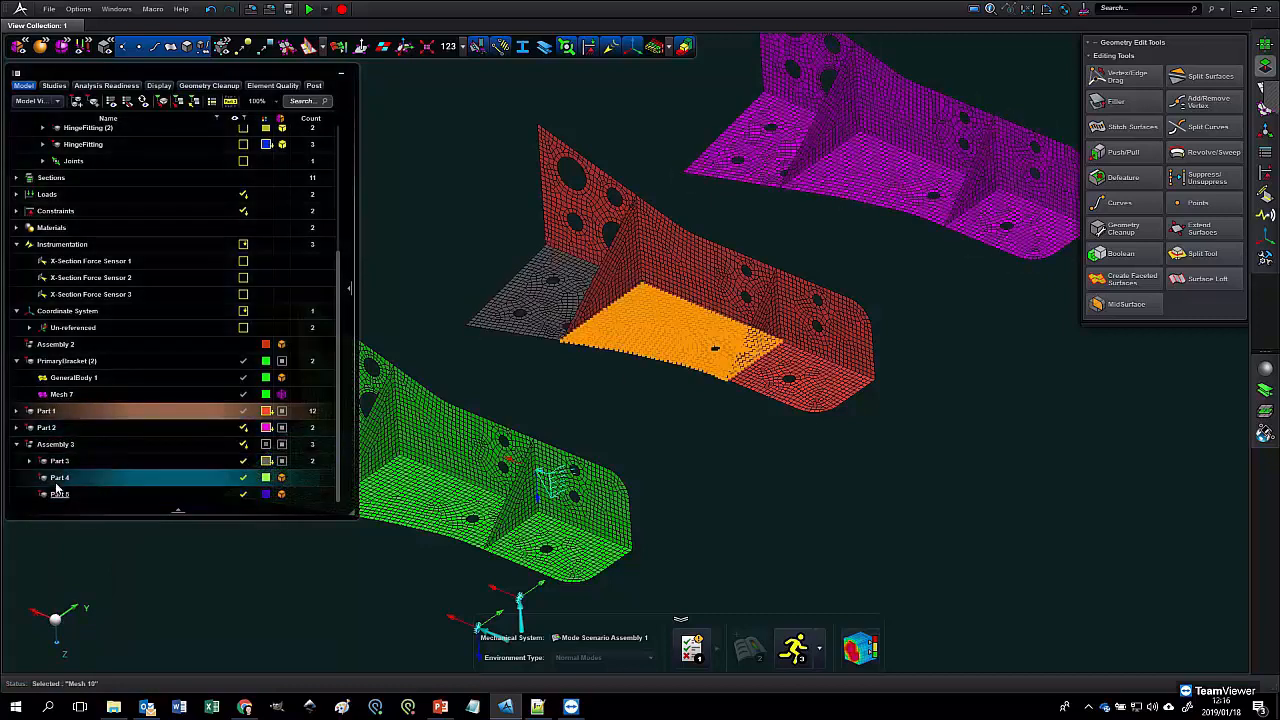
pyautogui.rightClick(60, 479)
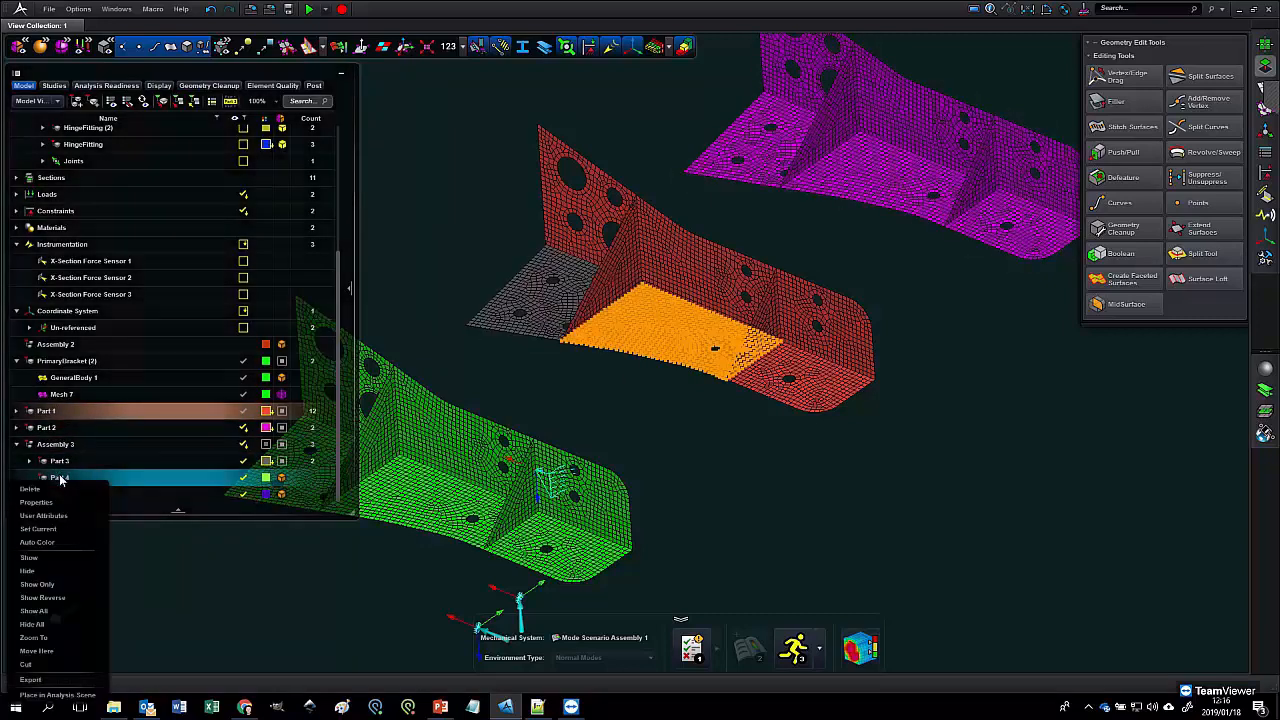
pyautogui.click(37, 651)
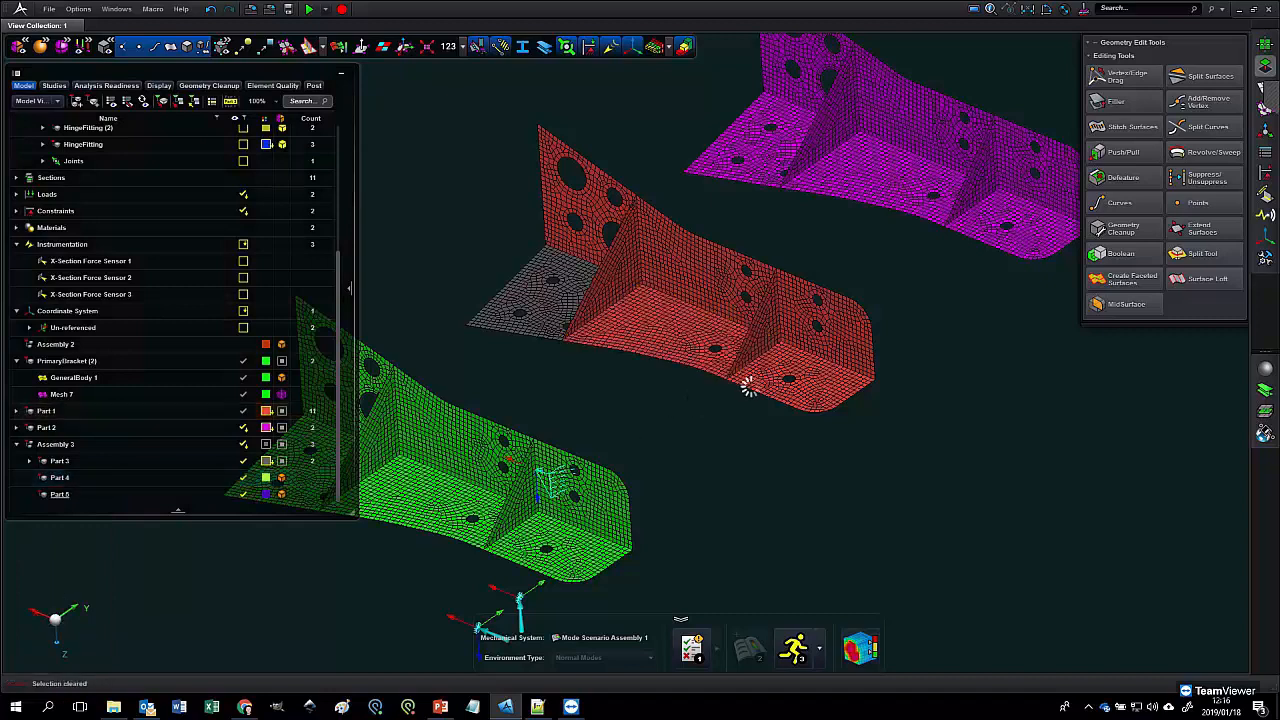
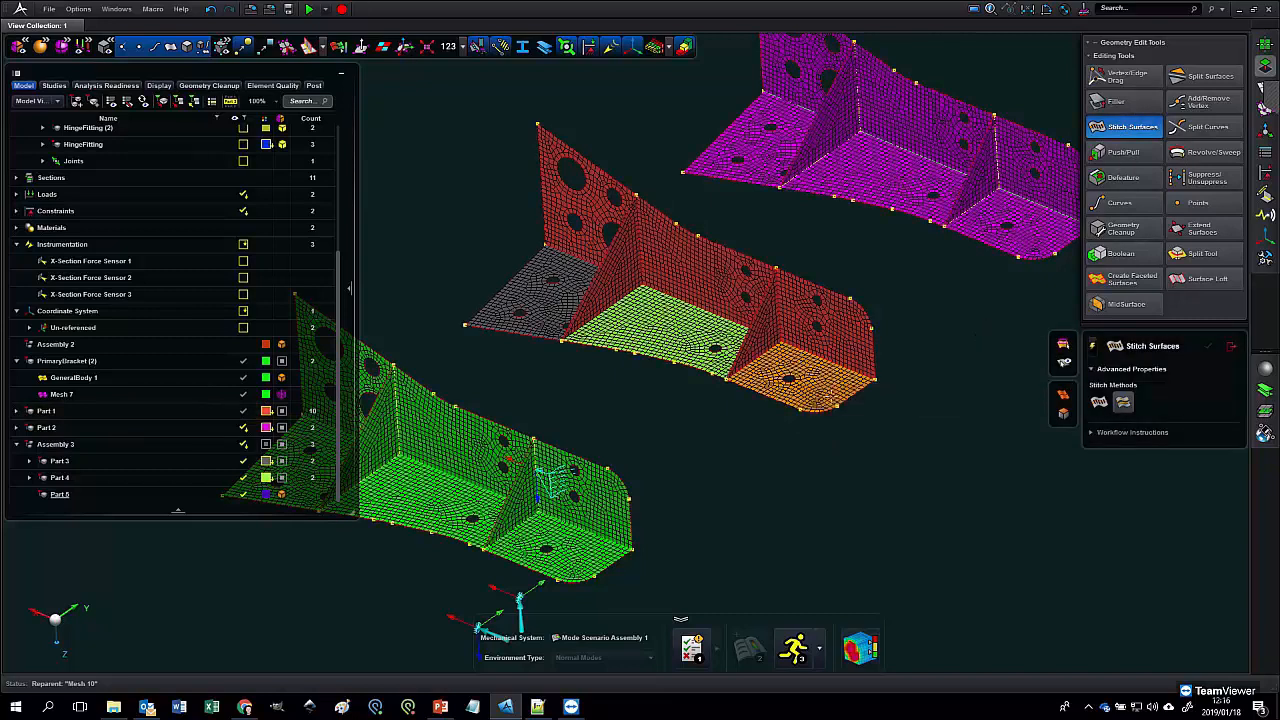
# - Move the same bracket's rounded end base panel into Part 5
pyautogui.click(805, 388)
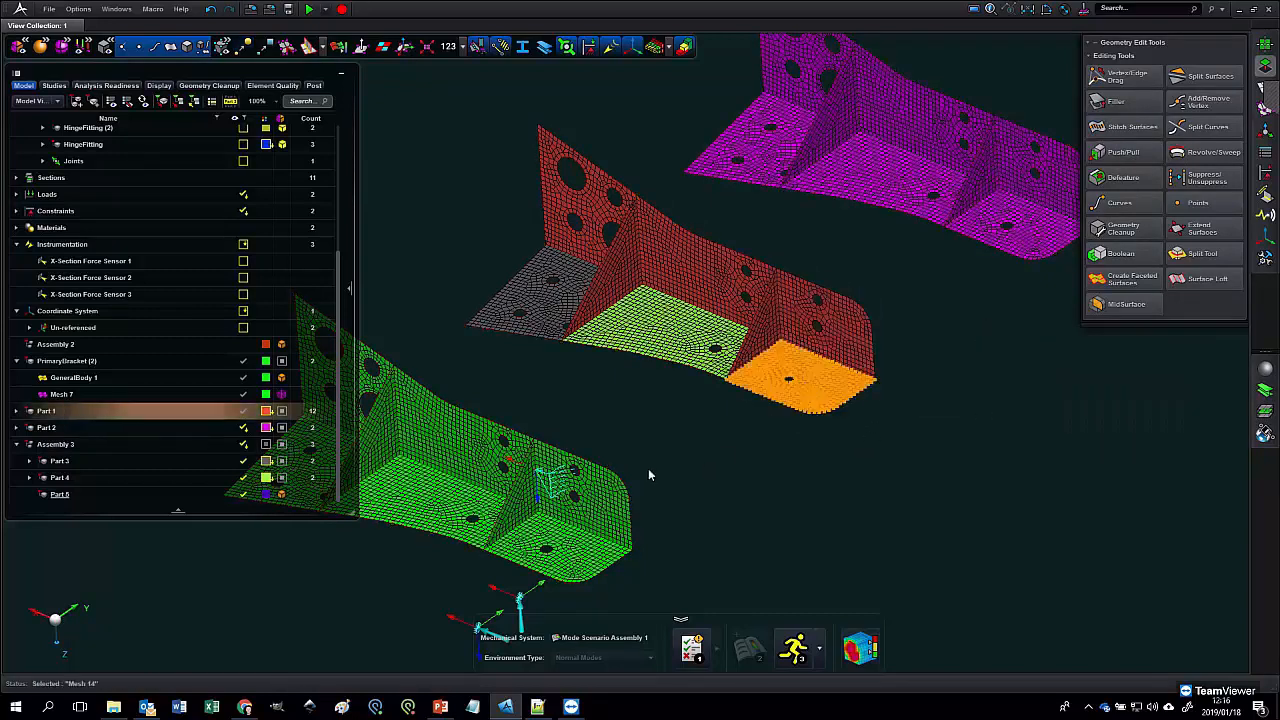
pyautogui.rightClick(71, 498)
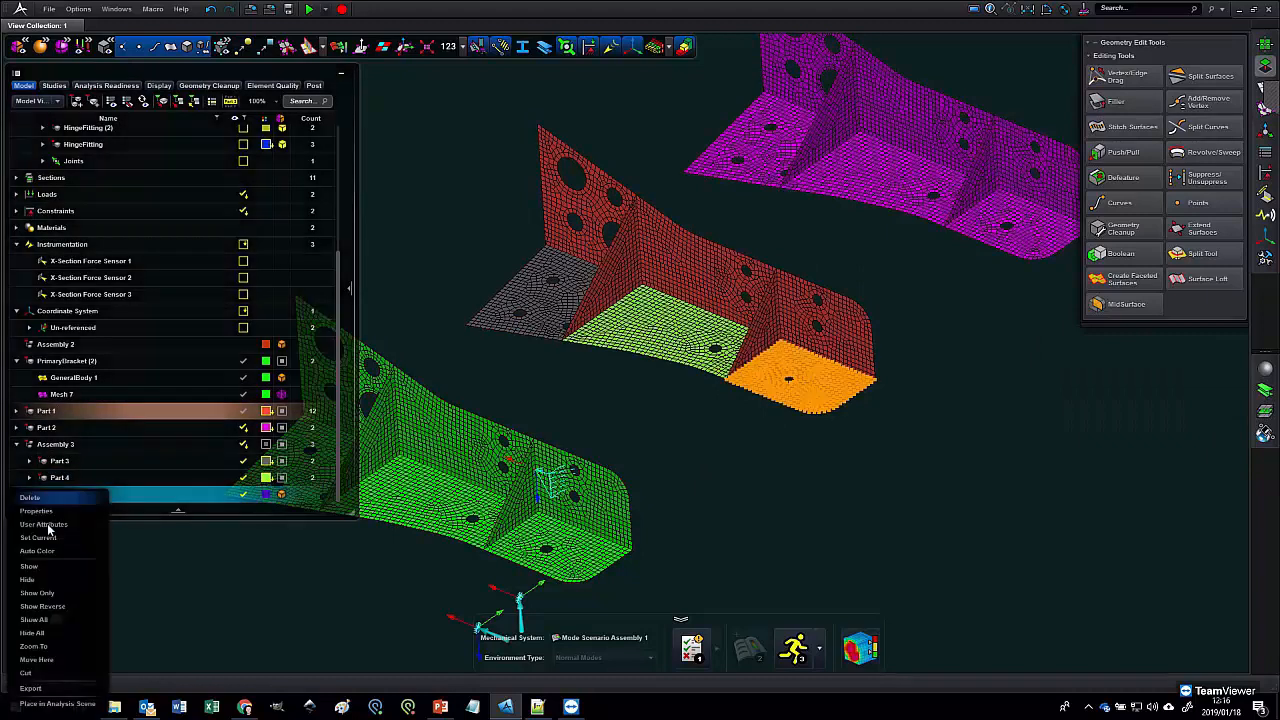
pyautogui.click(40, 662)
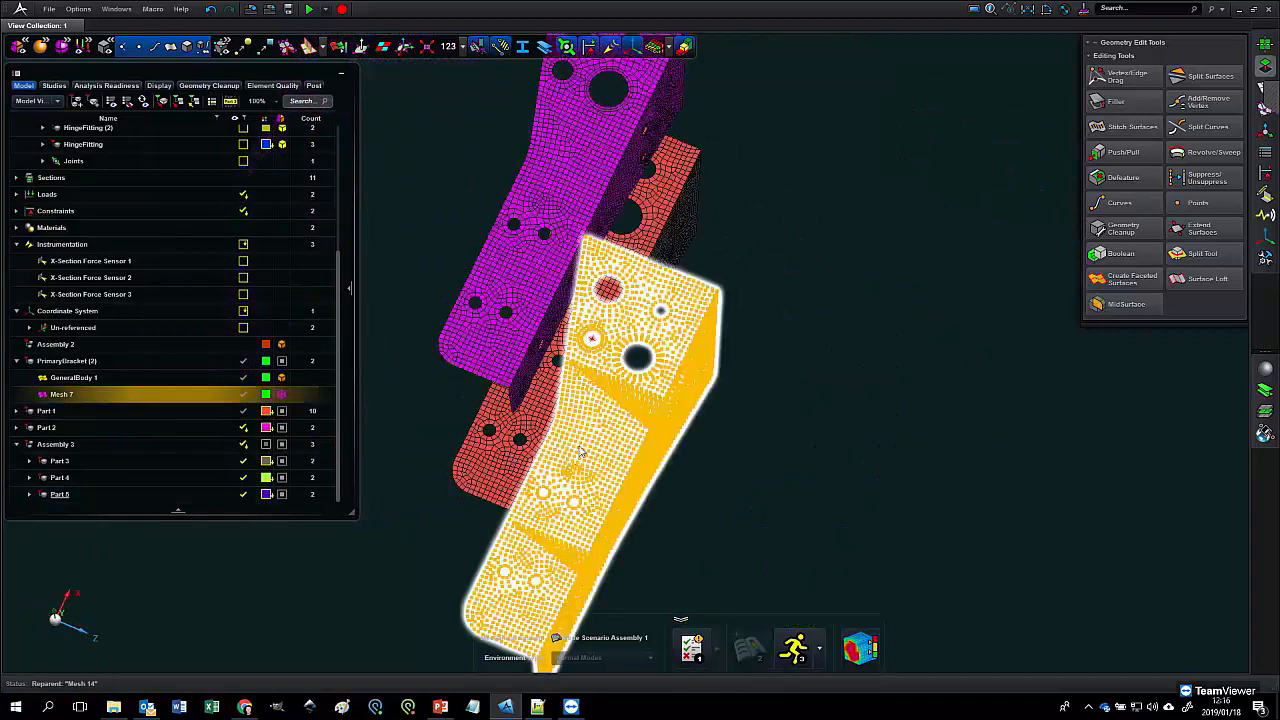
# - Stitch the middle bracket's three red upright web surfaces together with a 2.50 mm tolerance and exit Stitch Surfaces
pyautogui.moveTo(578, 452); pyautogui.dragTo(576, 462, button='middle')
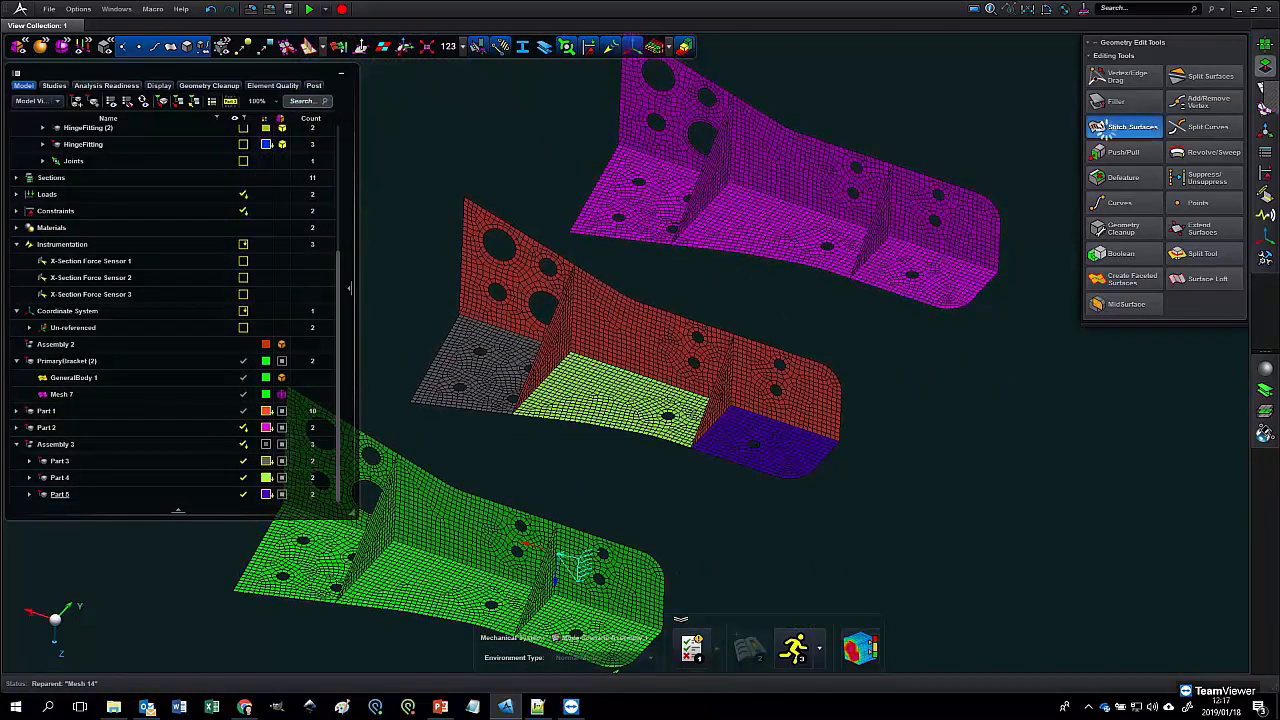
pyautogui.click(1099, 405)
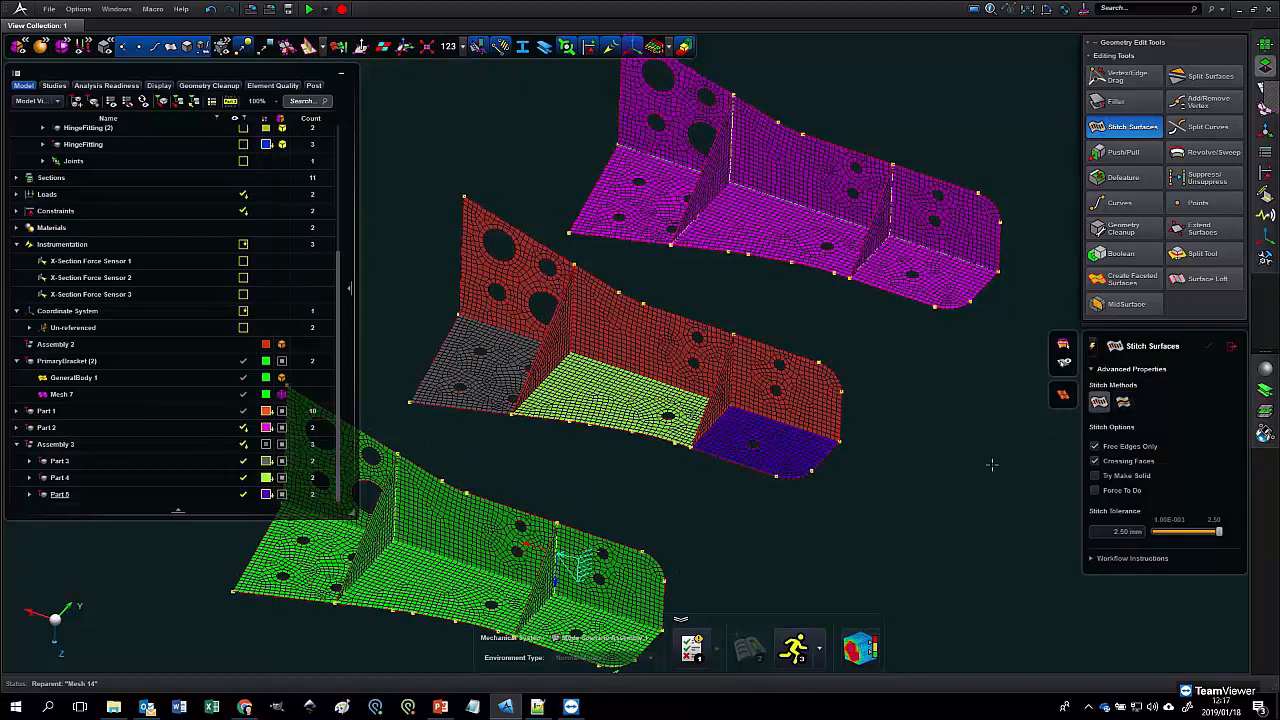
pyautogui.click(666, 375)
pyautogui.click(525, 313)
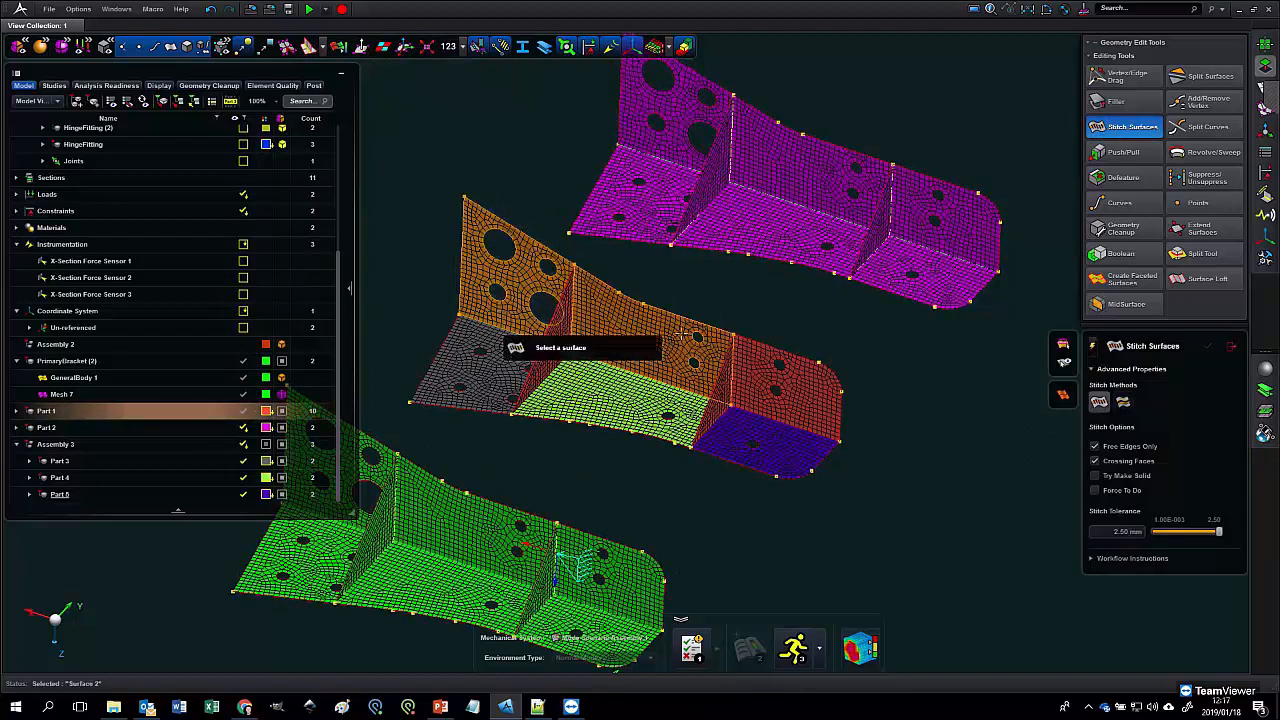
pyautogui.click(771, 359)
pyautogui.middleClick(897, 346)
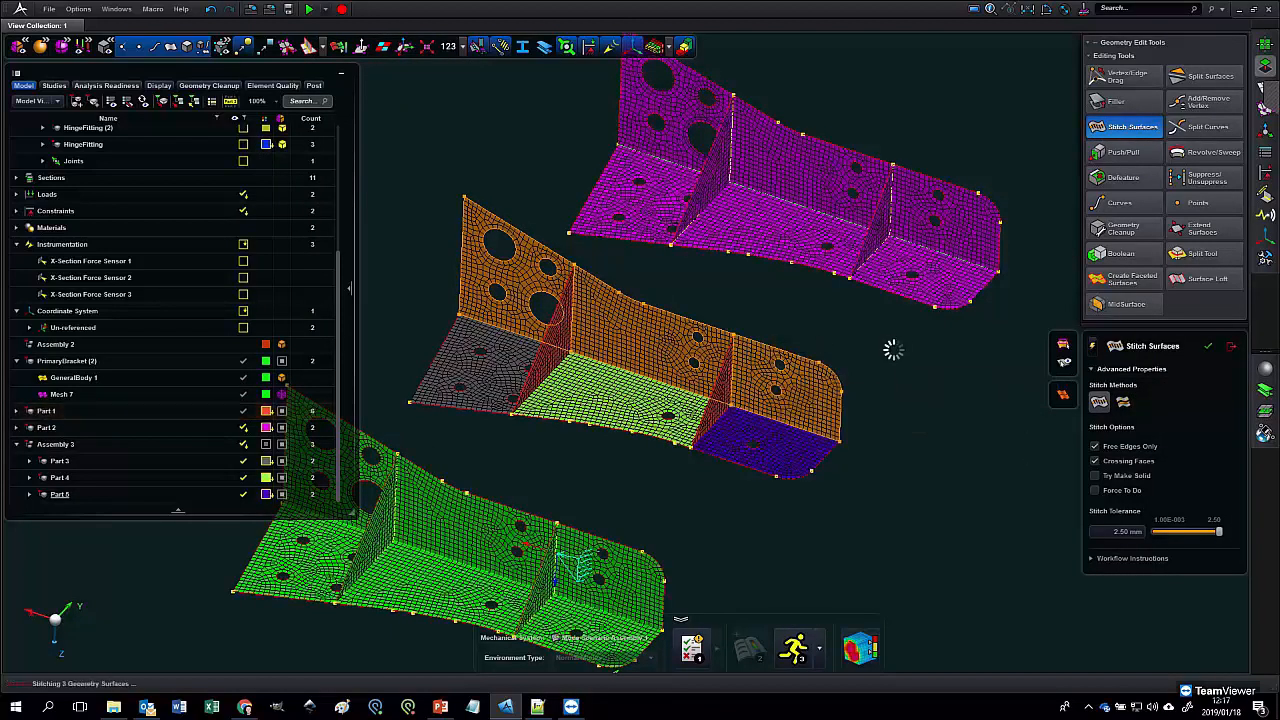
pyautogui.press('Escape')
# - Move Part 1 into Assembly 3 and delete Part 2, the magenta bracket
pyautogui.moveTo(916, 416); pyautogui.dragTo(944, 348, button='middle')
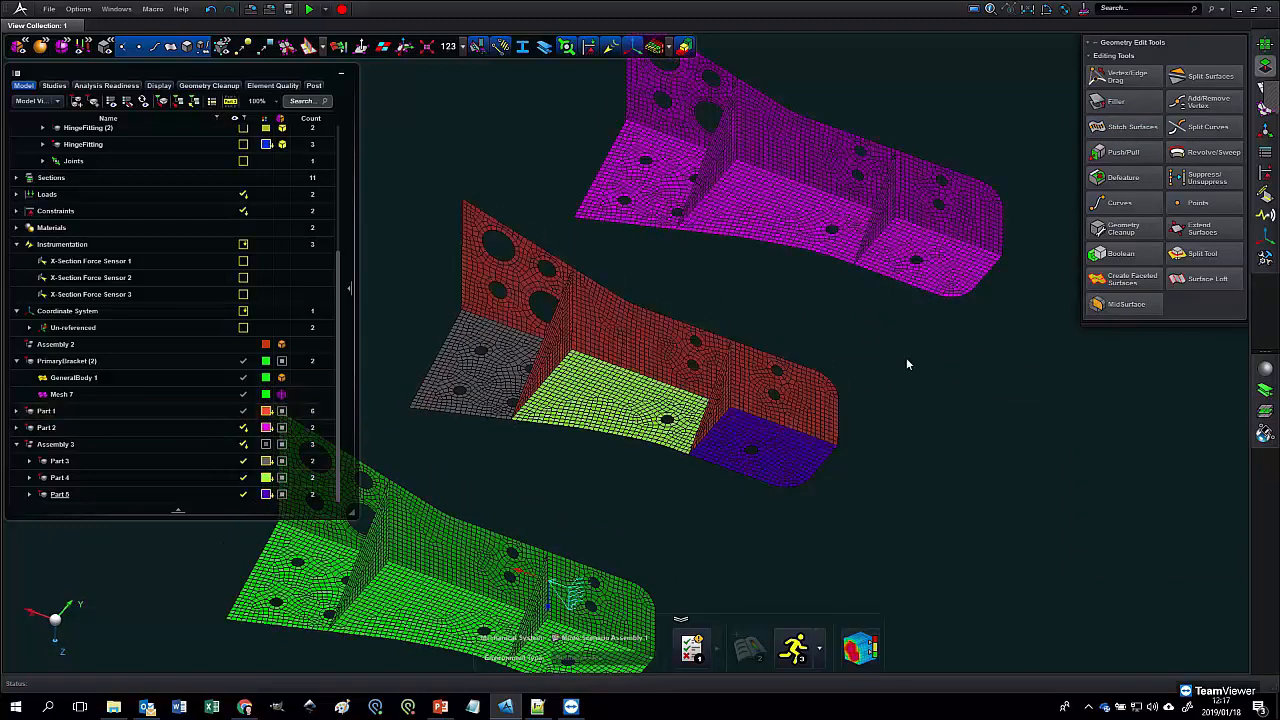
pyautogui.moveTo(36, 414); pyautogui.dragTo(45, 447)
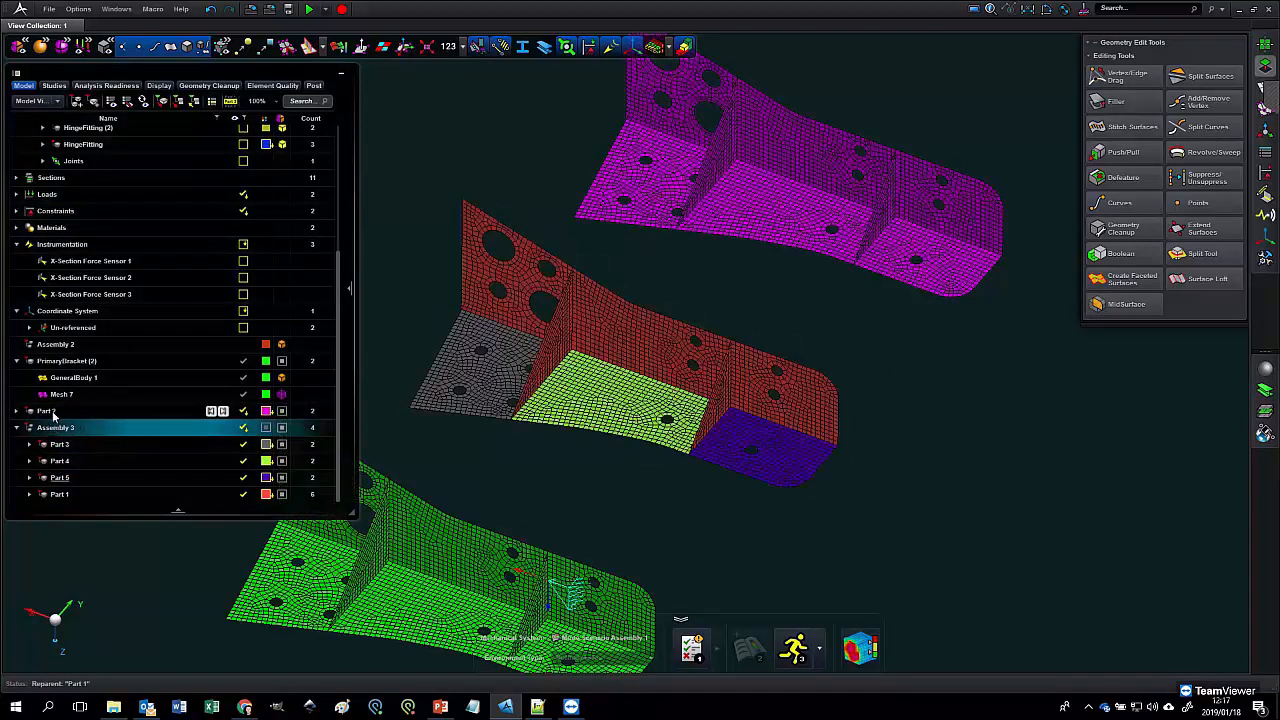
pyautogui.click(53, 415)
pyautogui.moveTo(830, 312); pyautogui.dragTo(813, 364, button='middle')
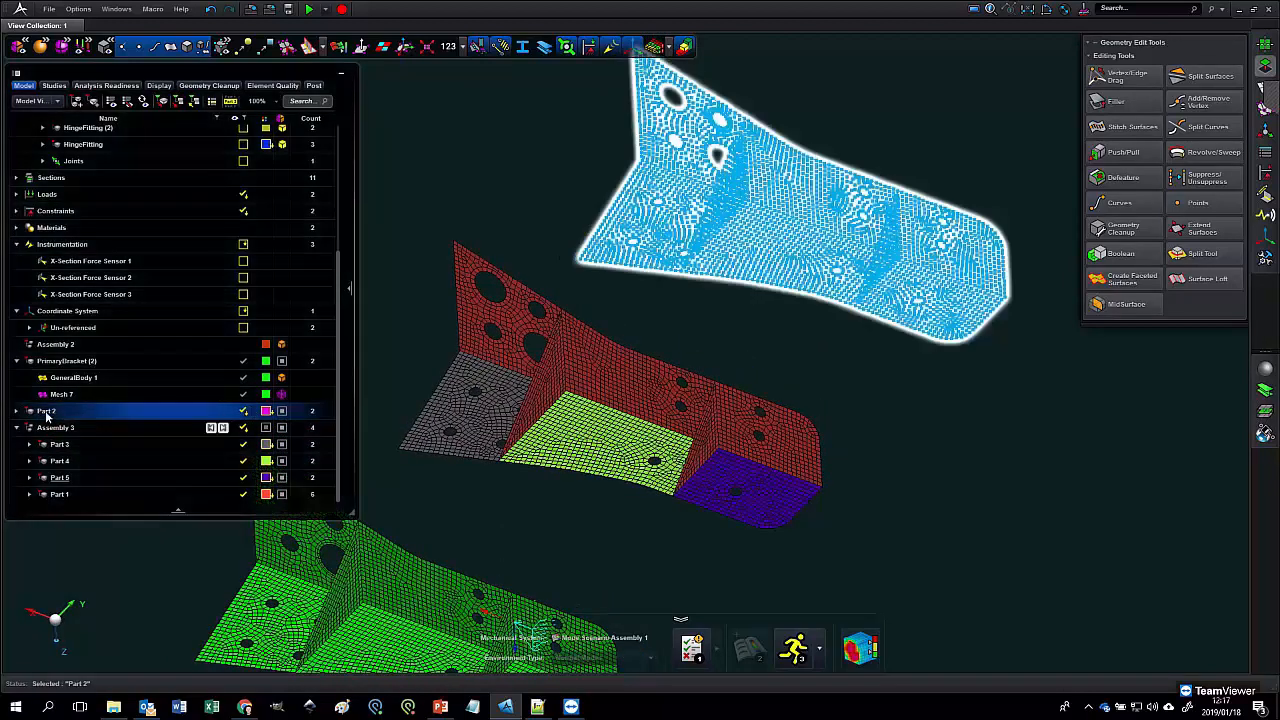
pyautogui.rightClick(46, 413)
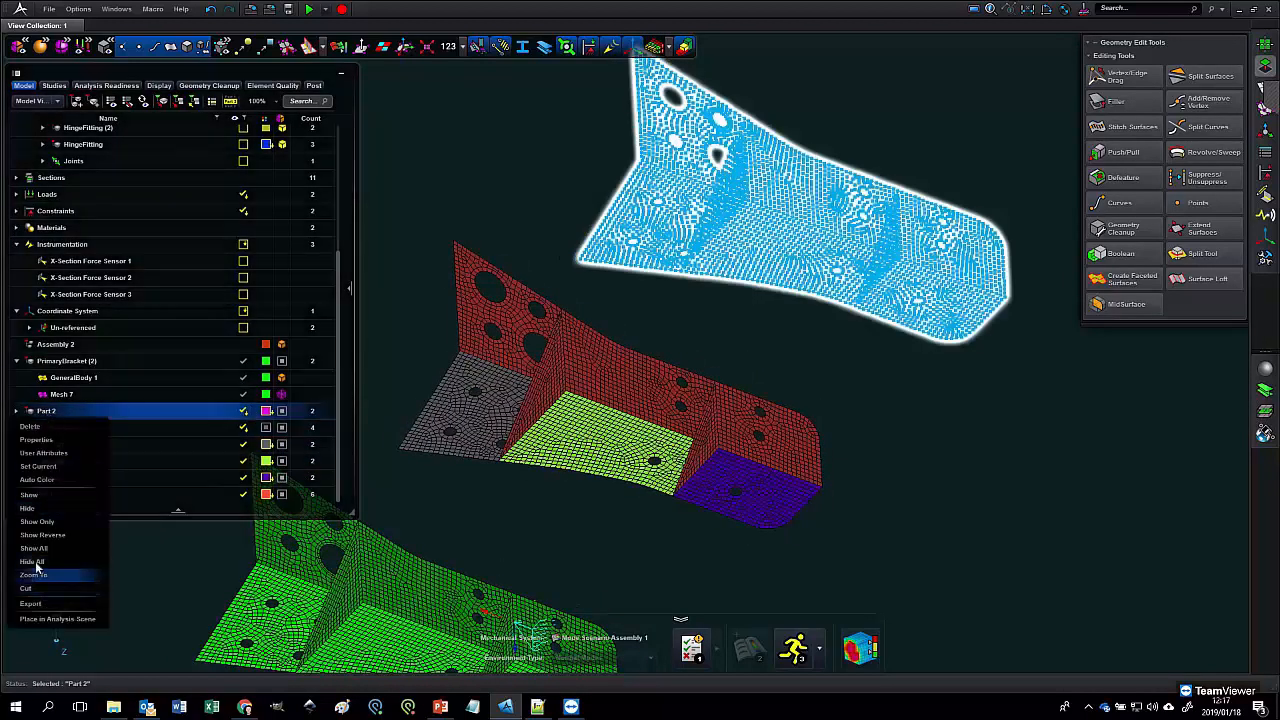
pyautogui.click(30, 426)
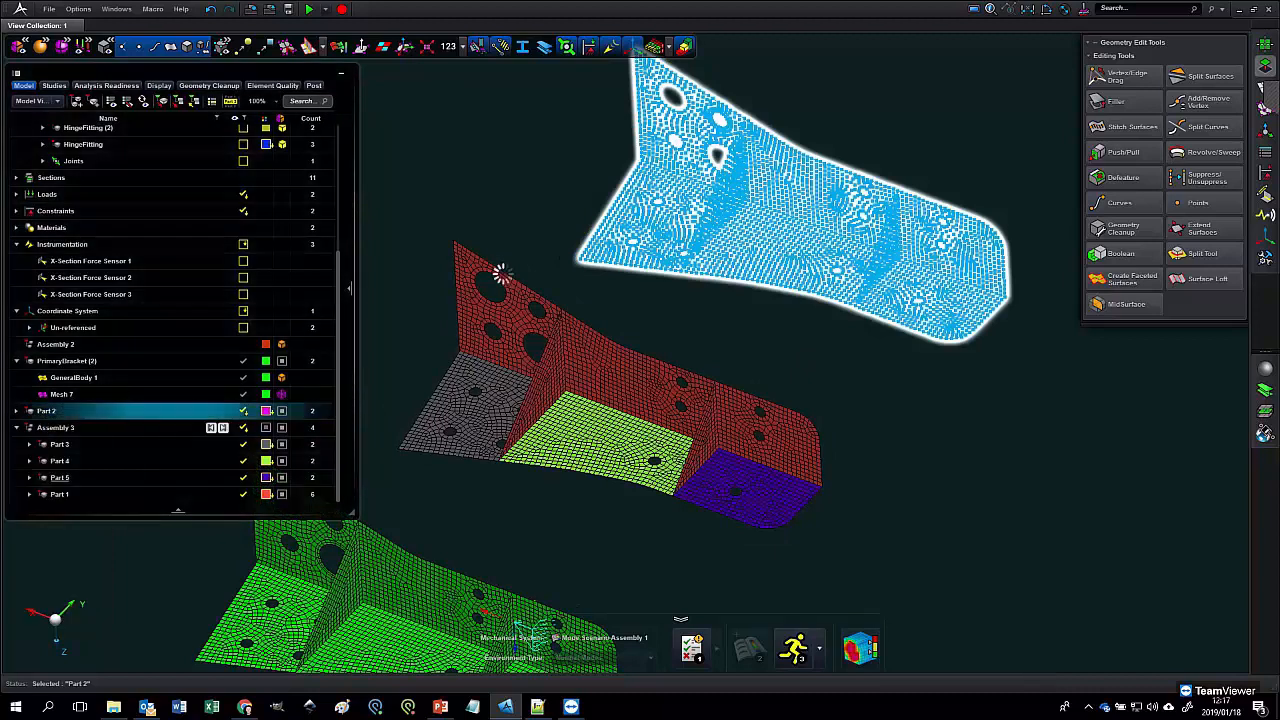
# - Copy all bodies and meshes of the multi-coloured bracket beside the original using Transform, then exit the tool
pyautogui.moveTo(747, 338); pyautogui.dragTo(880, 175, button='middle')
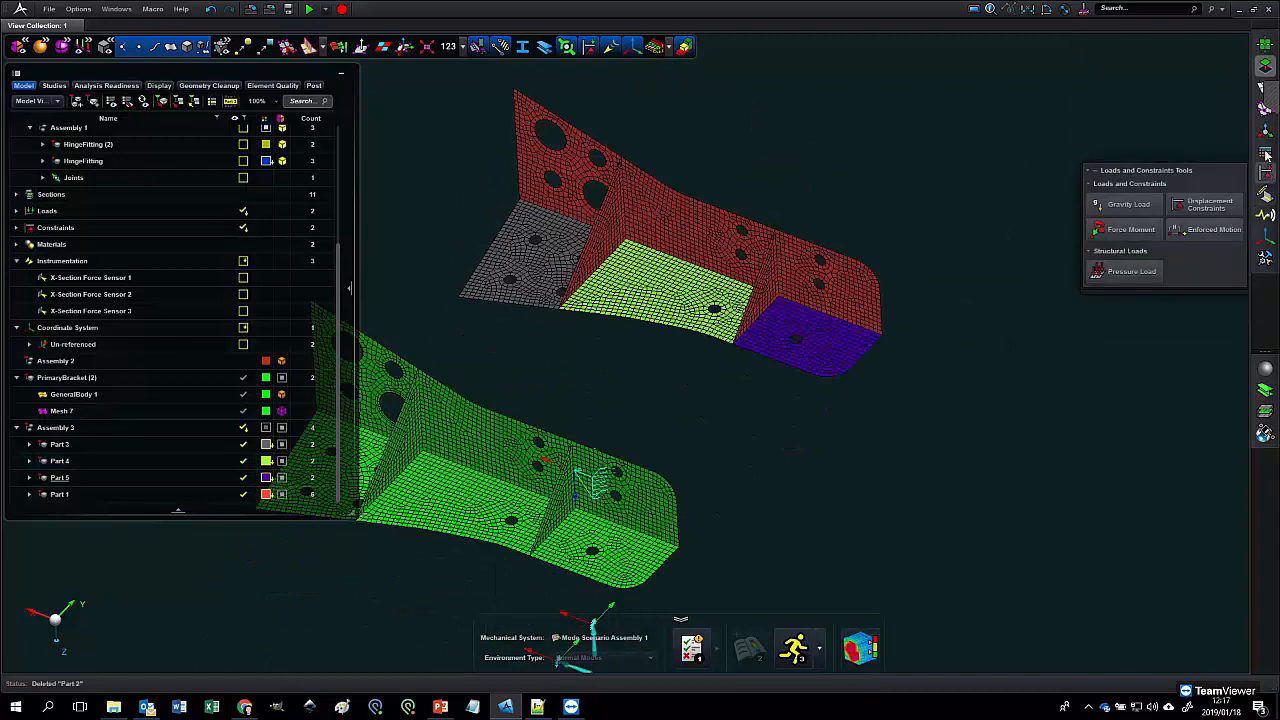
pyautogui.click(1265, 130)
pyautogui.click(1120, 77)
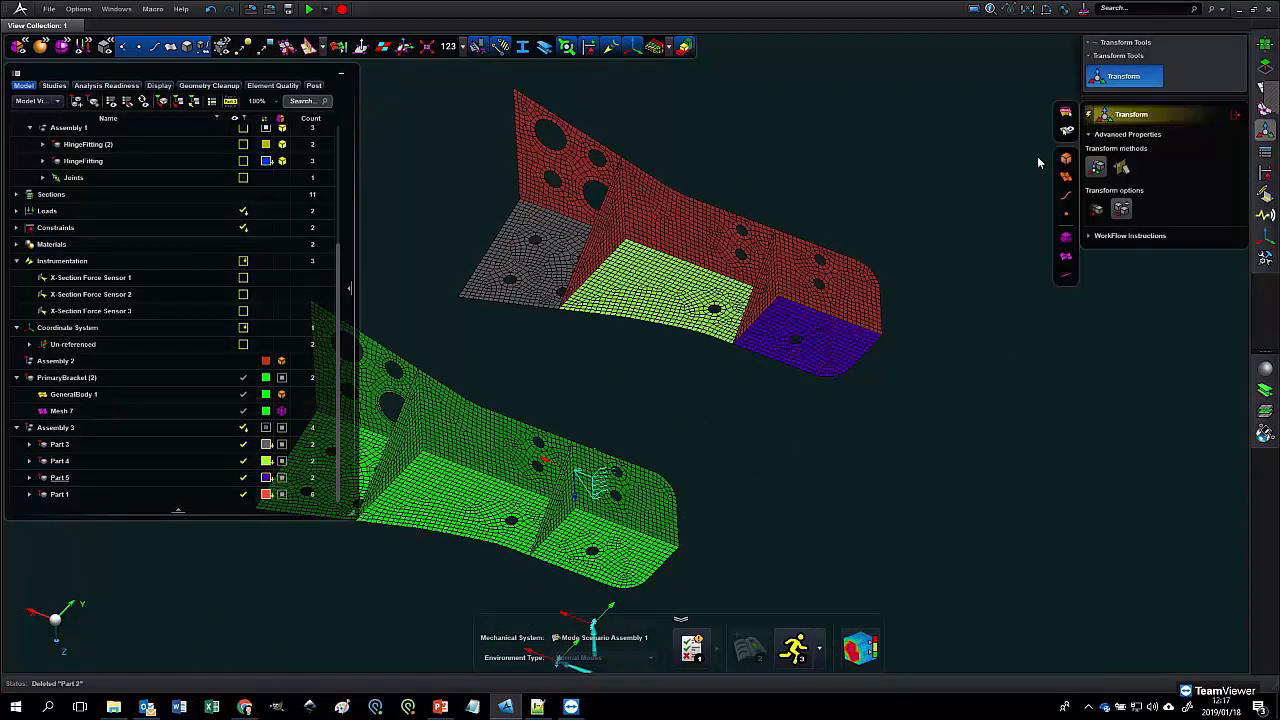
pyautogui.moveTo(896, 160); pyautogui.dragTo(731, 320, button='middle')
pyautogui.click(731, 320)
pyautogui.click(492, 172)
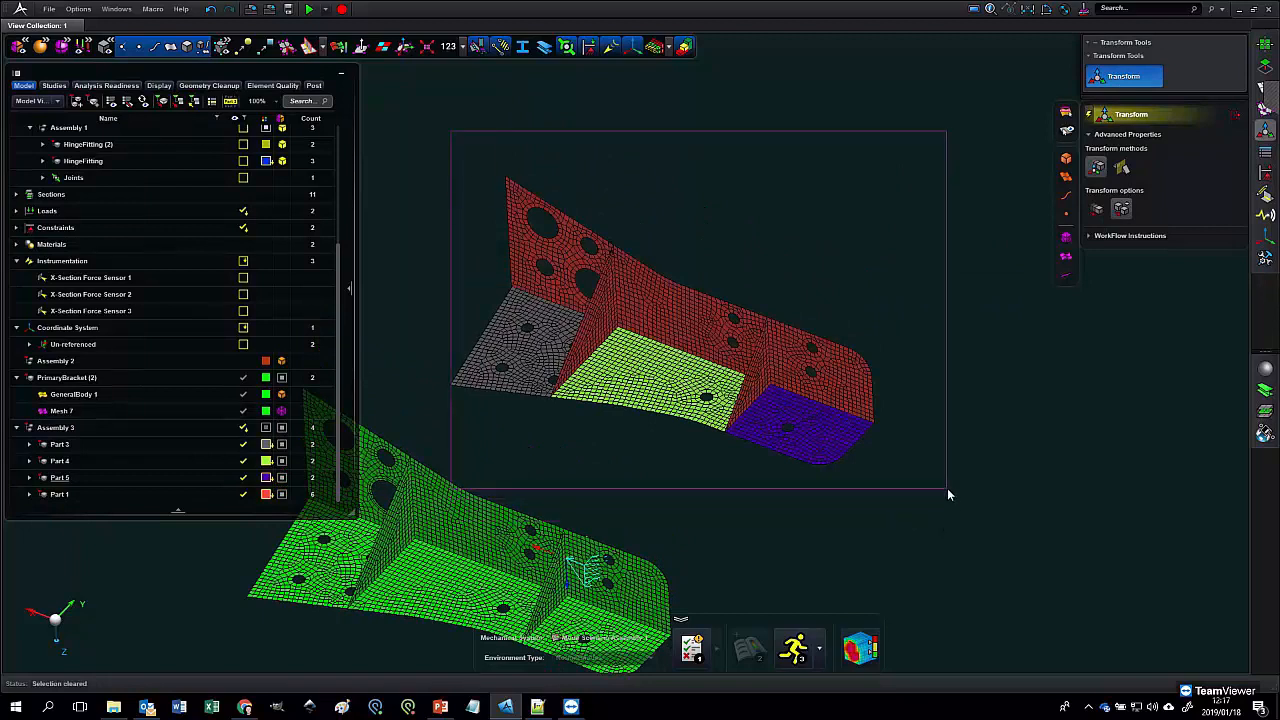
pyautogui.moveTo(947, 488); pyautogui.dragTo(948, 482)
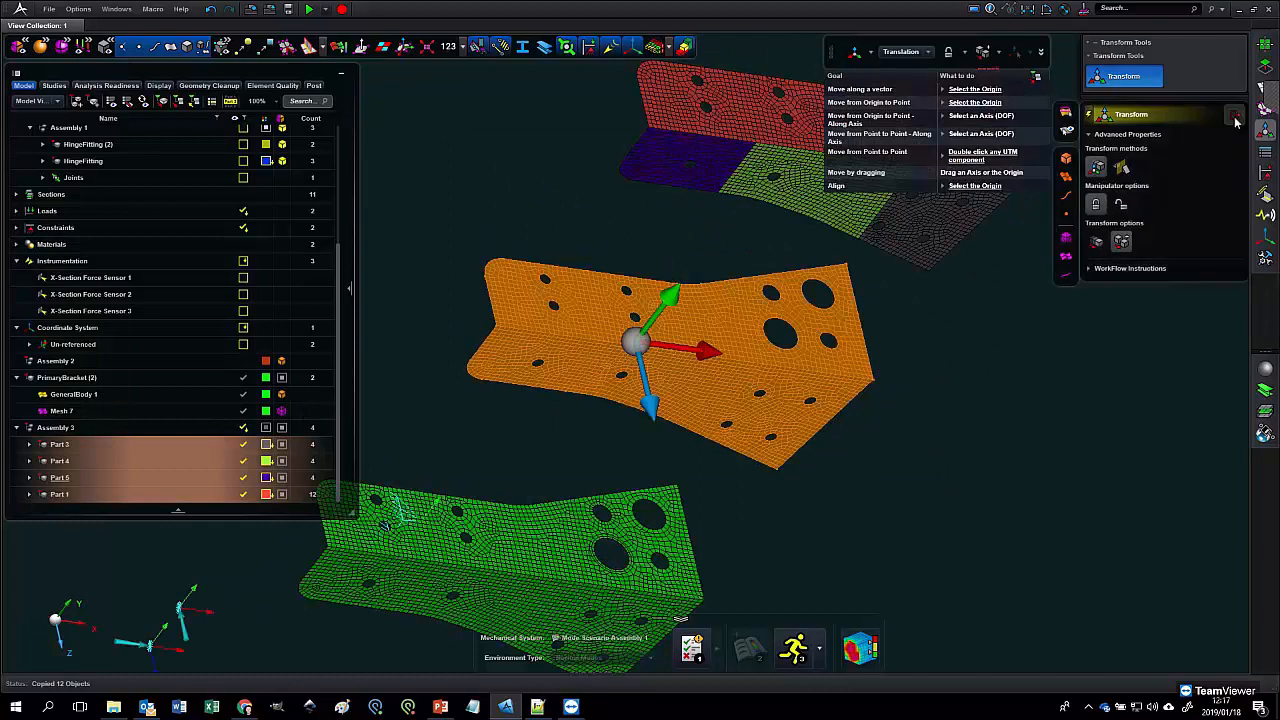
pyautogui.click(950, 421)
# - Snap the bottom edge of the middle bracket's smaller gusset to the base surface using Vertex/Edge Drag
pyautogui.moveTo(951, 389); pyautogui.dragTo(680, 430, button='middle')
pyautogui.scroll(5, 746, 490)
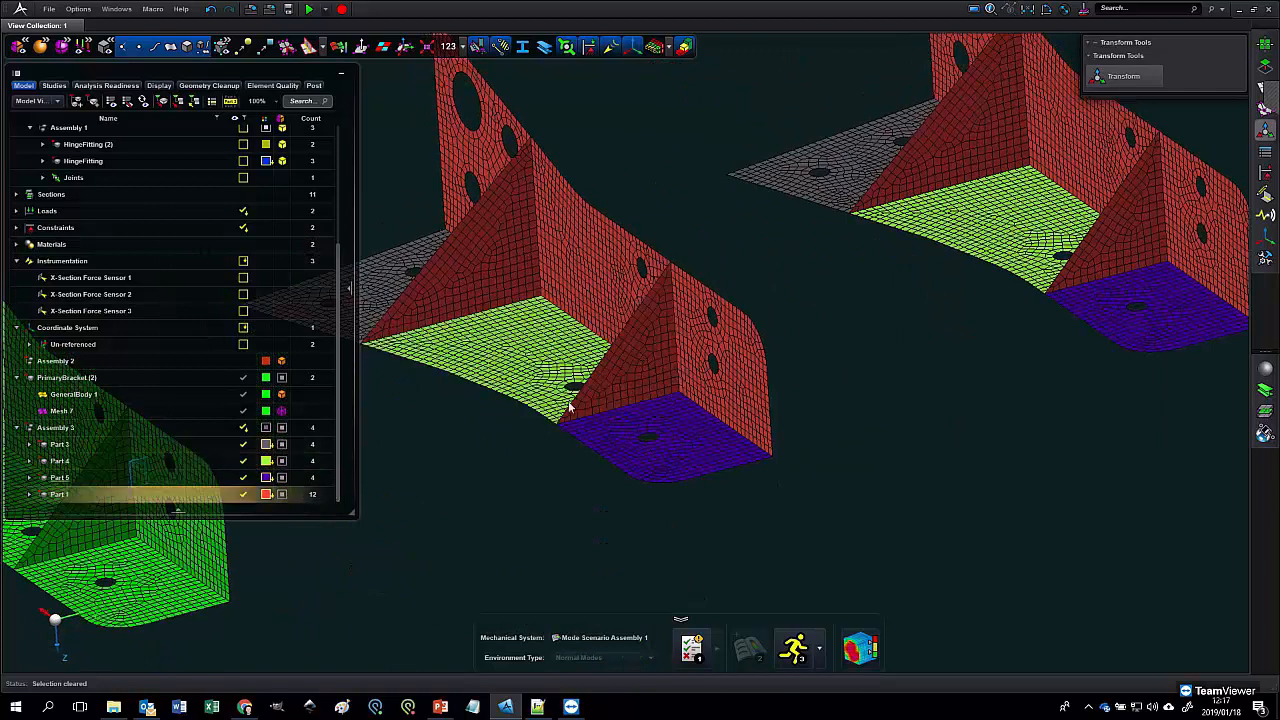
pyautogui.scroll(-5, 588, 455)
pyautogui.moveTo(593, 472); pyautogui.dragTo(777, 378, button='middle')
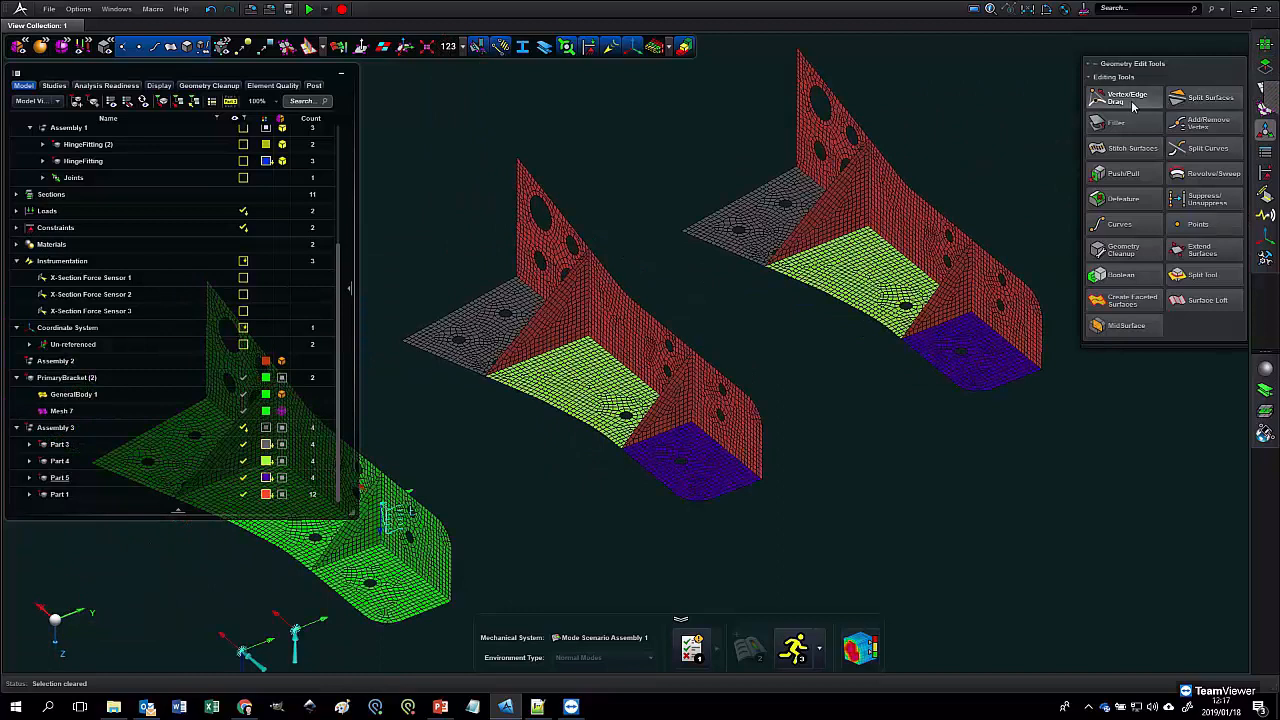
pyautogui.scroll(6, 645, 440)
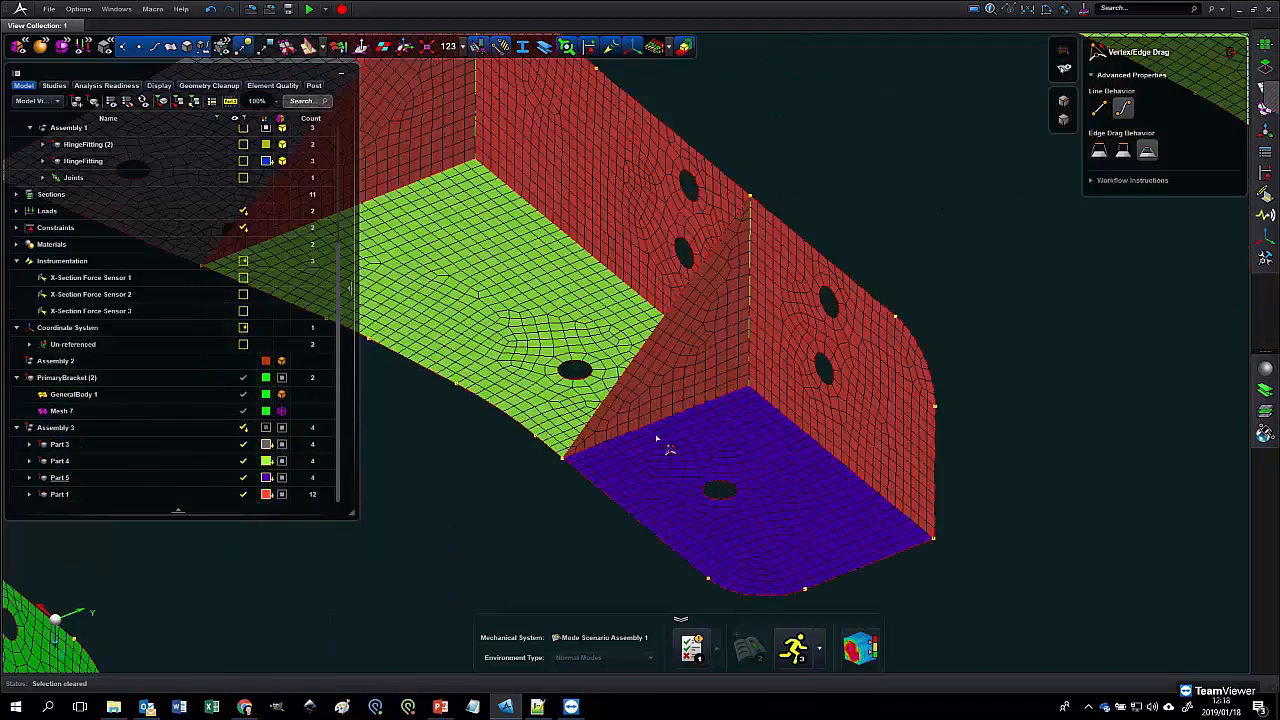
pyautogui.moveTo(644, 428); pyautogui.dragTo(512, 398)
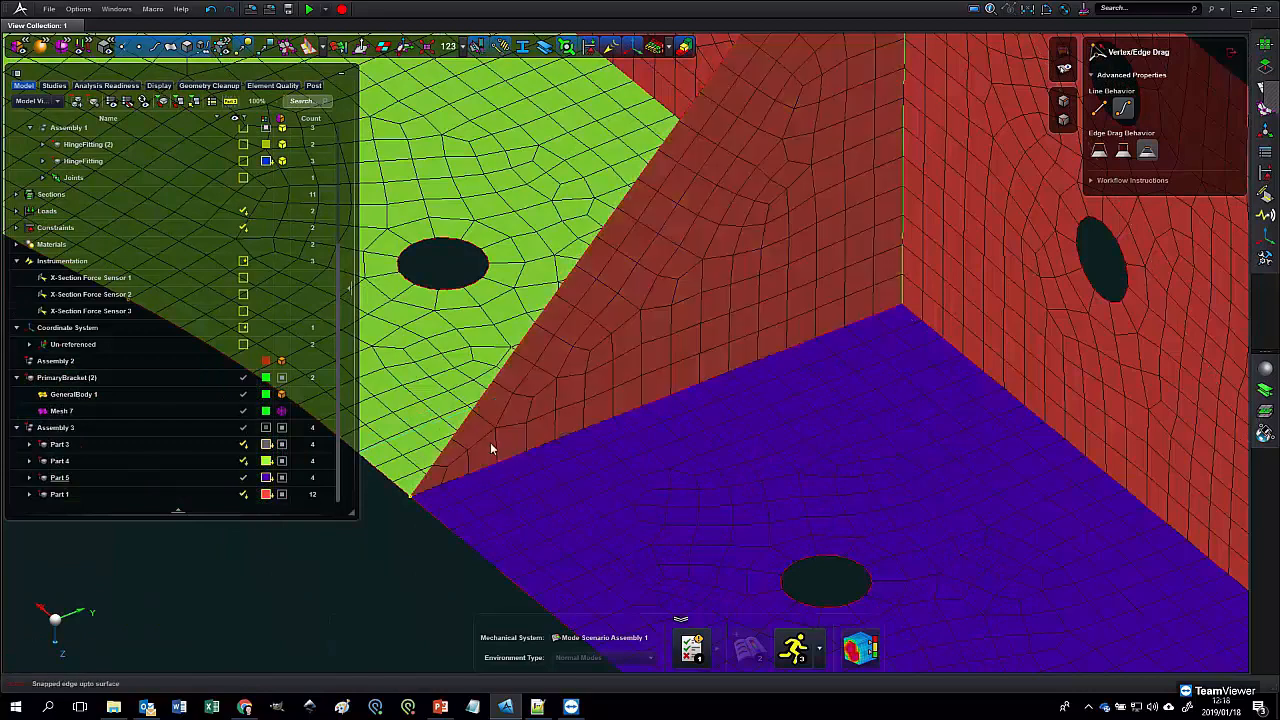
# - Reposition the same gusset's bottom edge once more, replacing it with a new edge
pyautogui.scroll(-3, 410, 560)
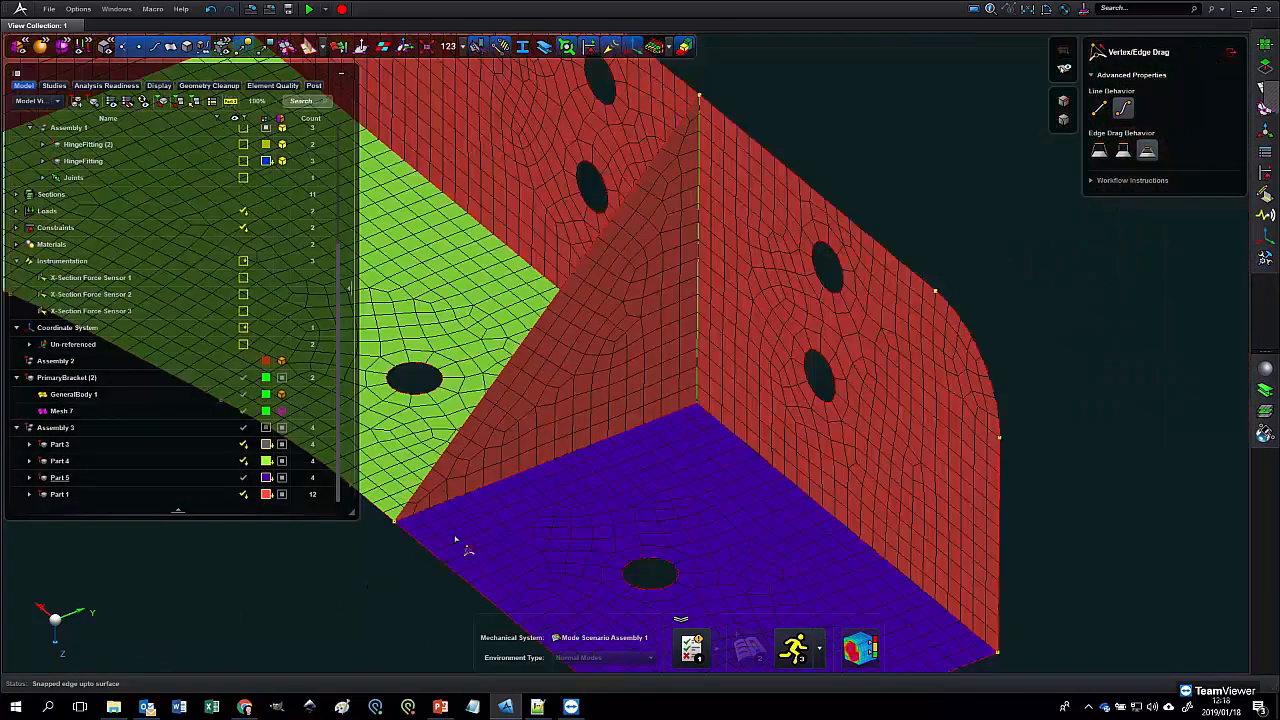
pyautogui.scroll(-2, 486, 534)
pyautogui.scroll(1, 608, 470)
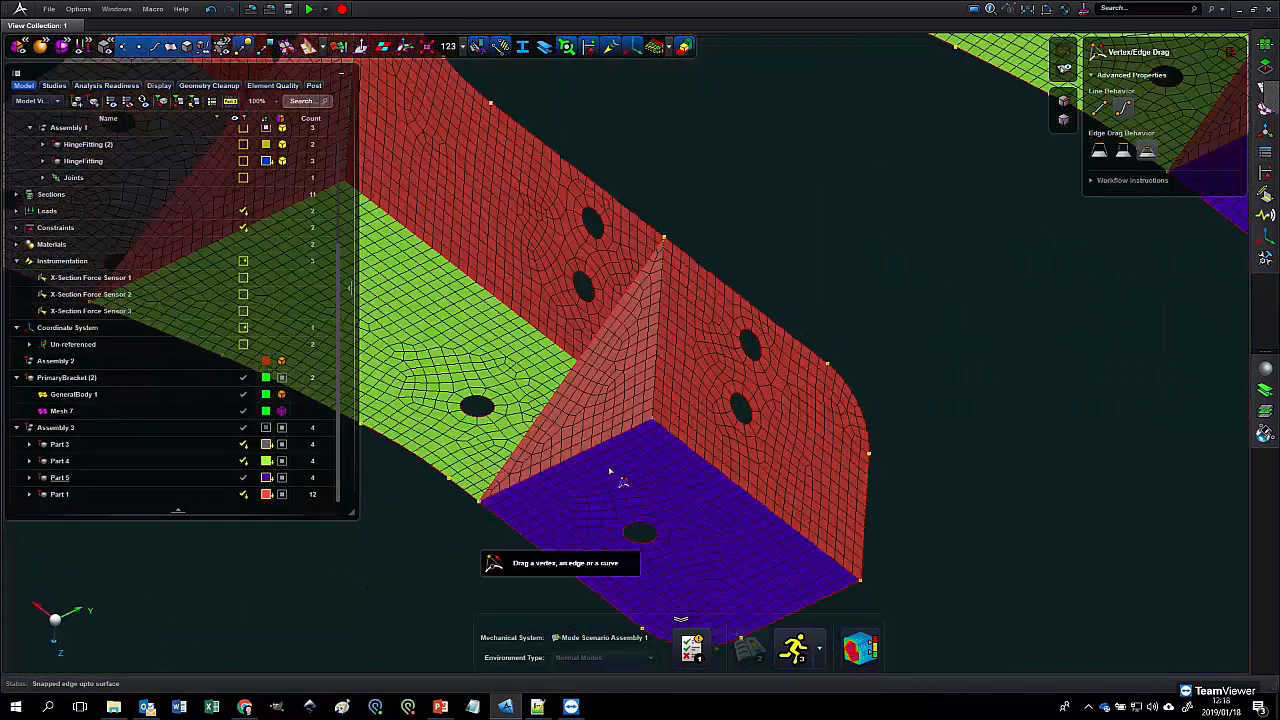
pyautogui.moveTo(604, 443); pyautogui.dragTo(562, 480)
# - Create edge ties across the middle multi-part bracket with 0.10 mm cleanup tolerance, using the whole bracket for both fixed and floating ends
pyautogui.moveTo(560, 514); pyautogui.dragTo(453, 549, button='middle')
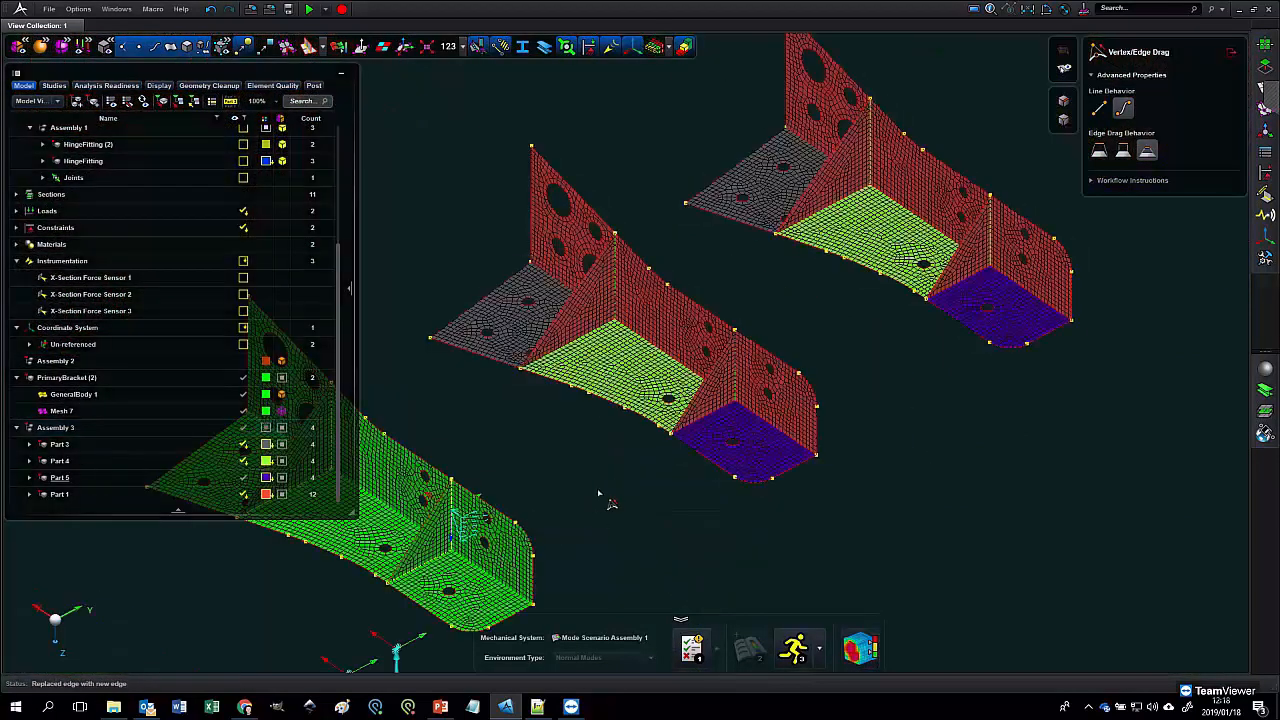
pyautogui.moveTo(622, 480); pyautogui.dragTo(622, 509, button='middle')
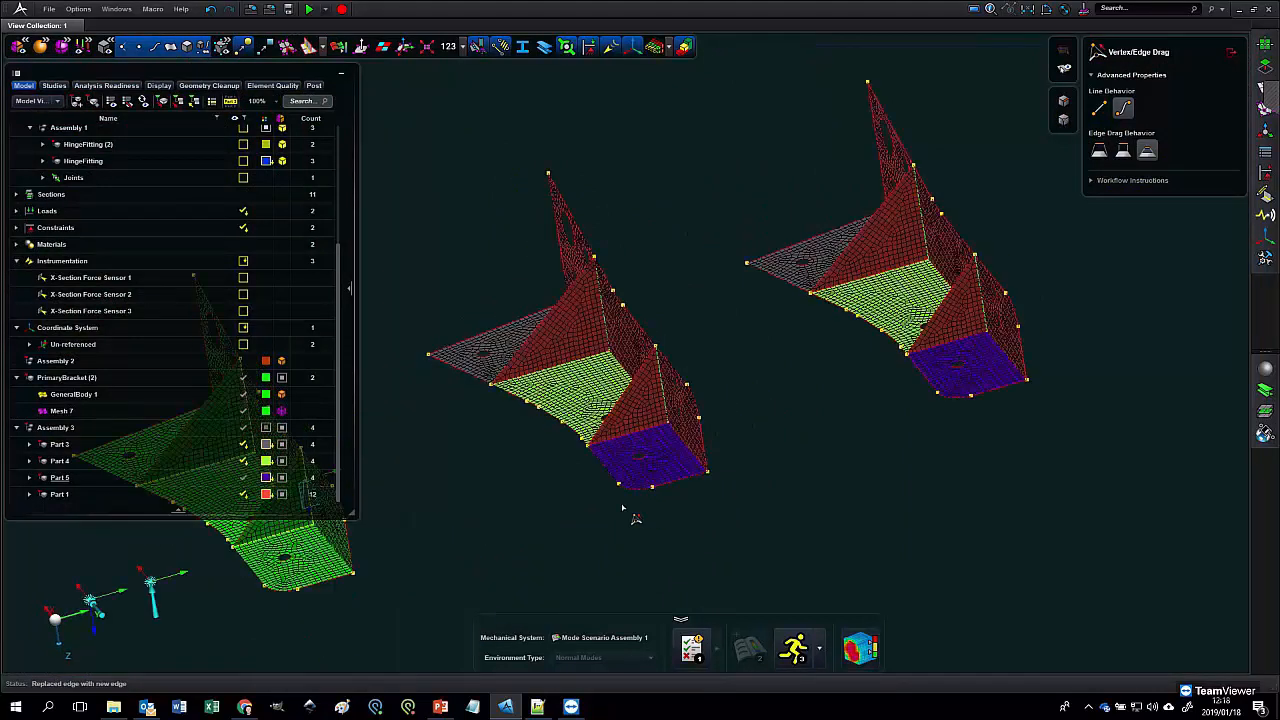
pyautogui.moveTo(647, 398); pyautogui.dragTo(788, 468, button='middle')
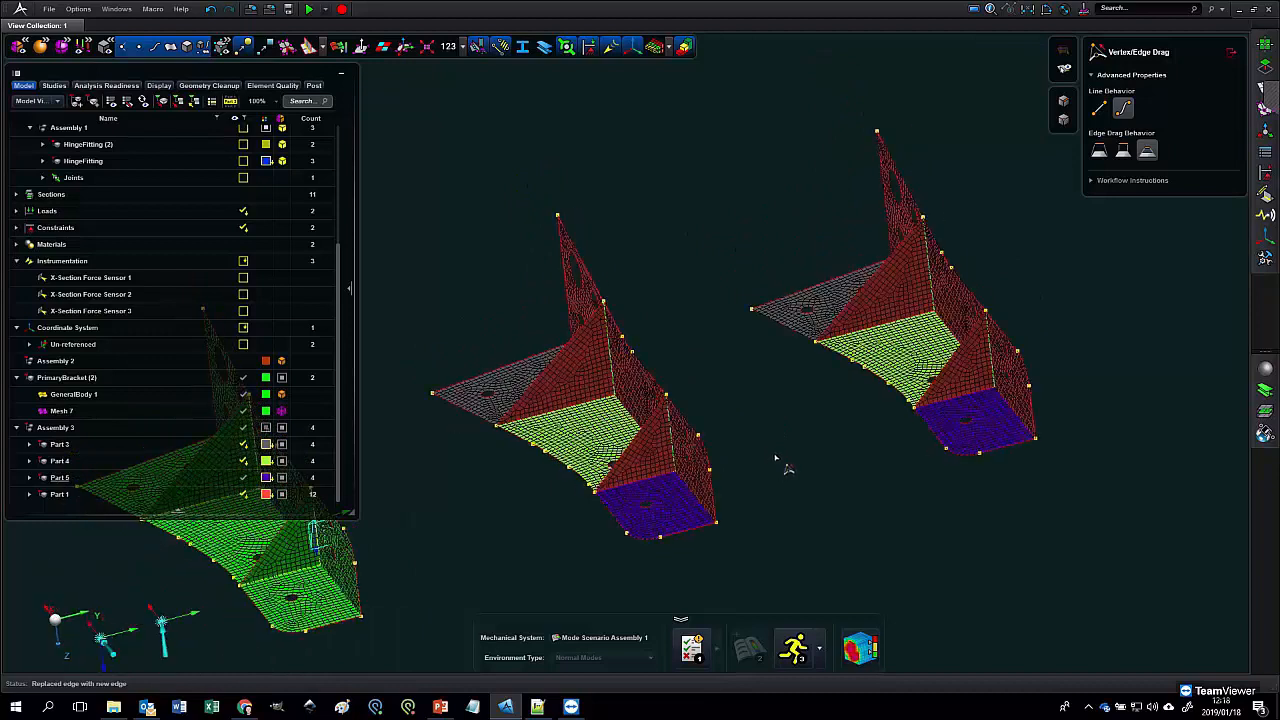
pyautogui.click(1265, 193)
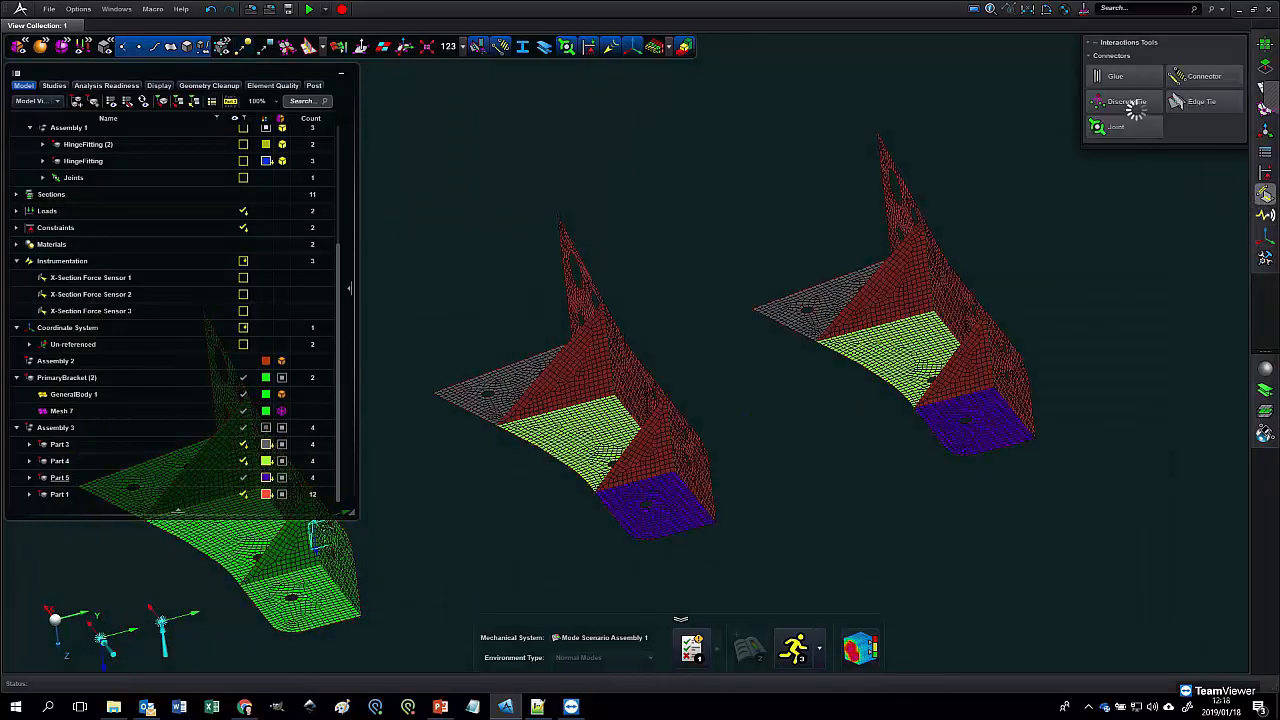
pyautogui.click(1188, 104)
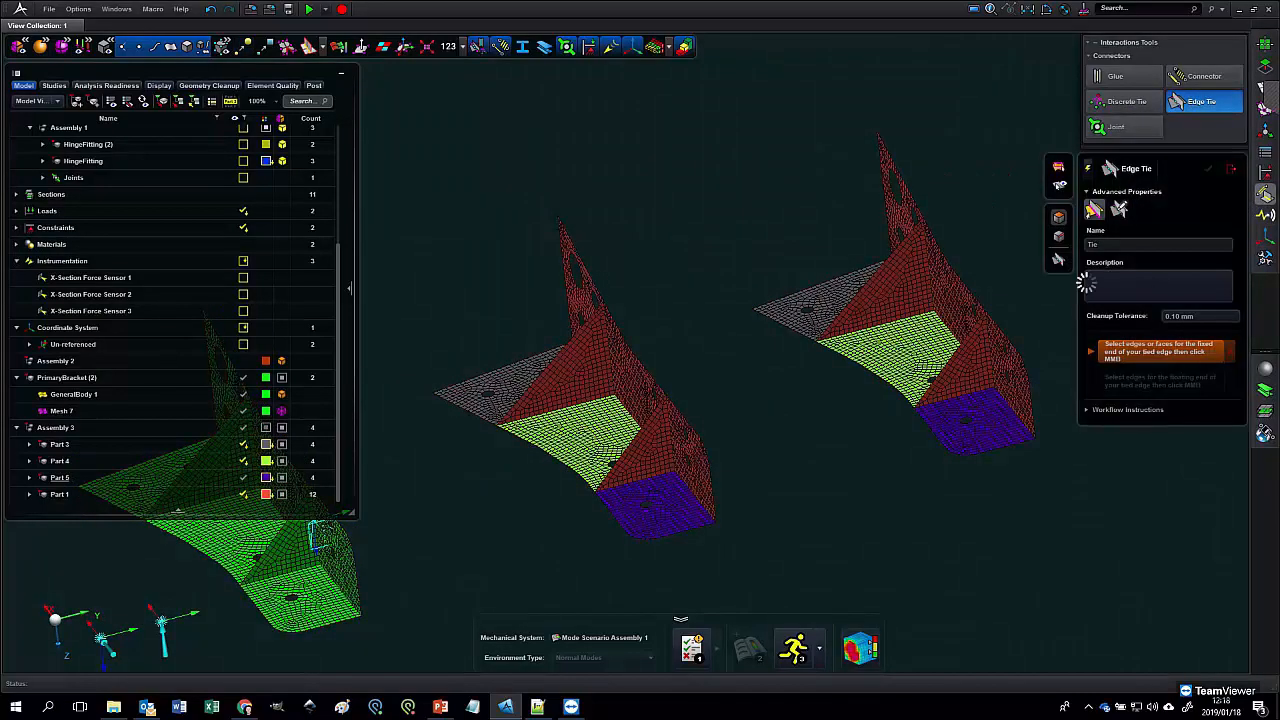
pyautogui.moveTo(500, 237); pyautogui.dragTo(481, 205, button='middle')
pyautogui.moveTo(437, 191); pyautogui.dragTo(736, 566)
pyautogui.middleClick(755, 503)
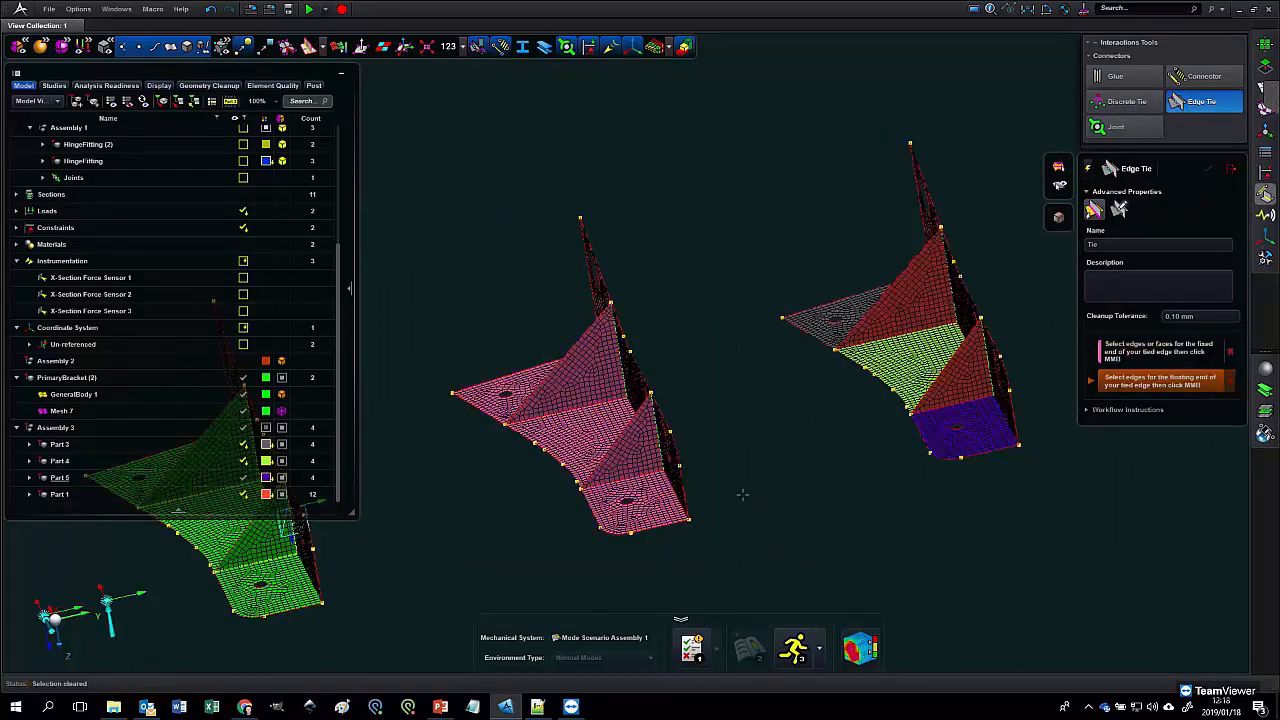
pyautogui.moveTo(408, 153); pyautogui.dragTo(722, 588)
pyautogui.middleClick(719, 511)
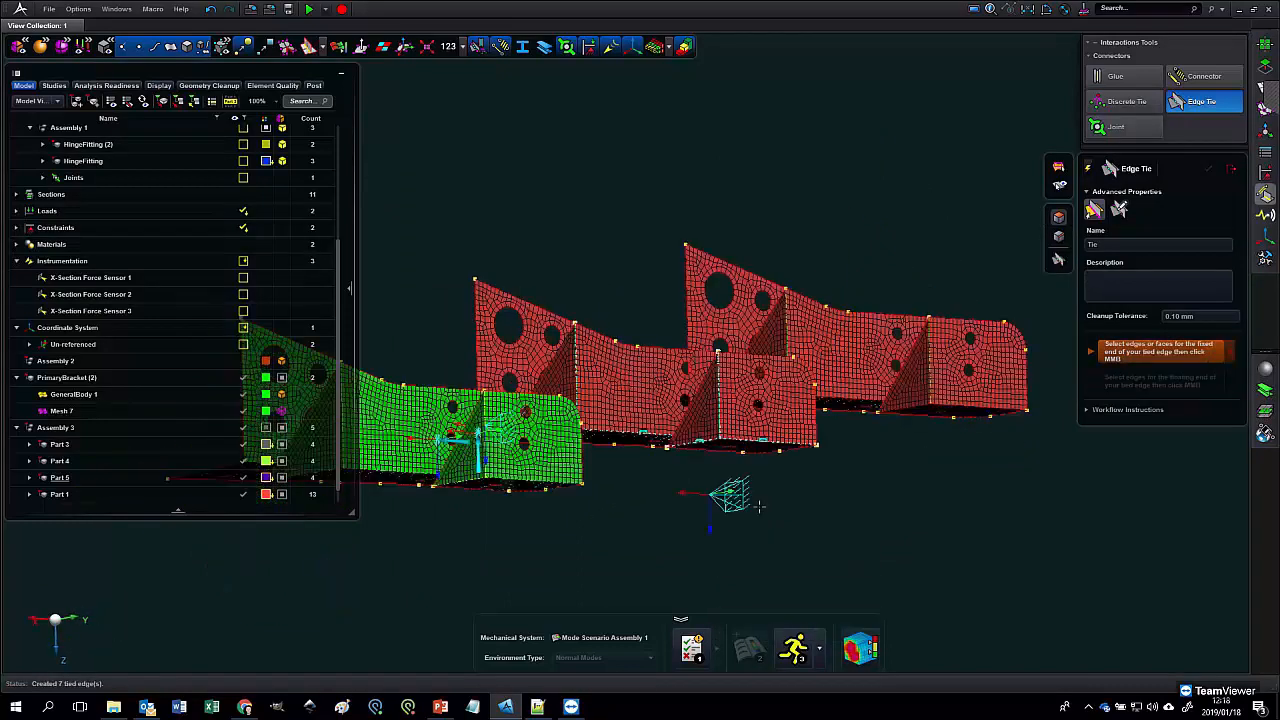
# - Move the smaller gusset's mesh on the middle multi-part bracket about 28 mm along X toward the larger gusset using Transform
pyautogui.scroll(5, 744, 501)
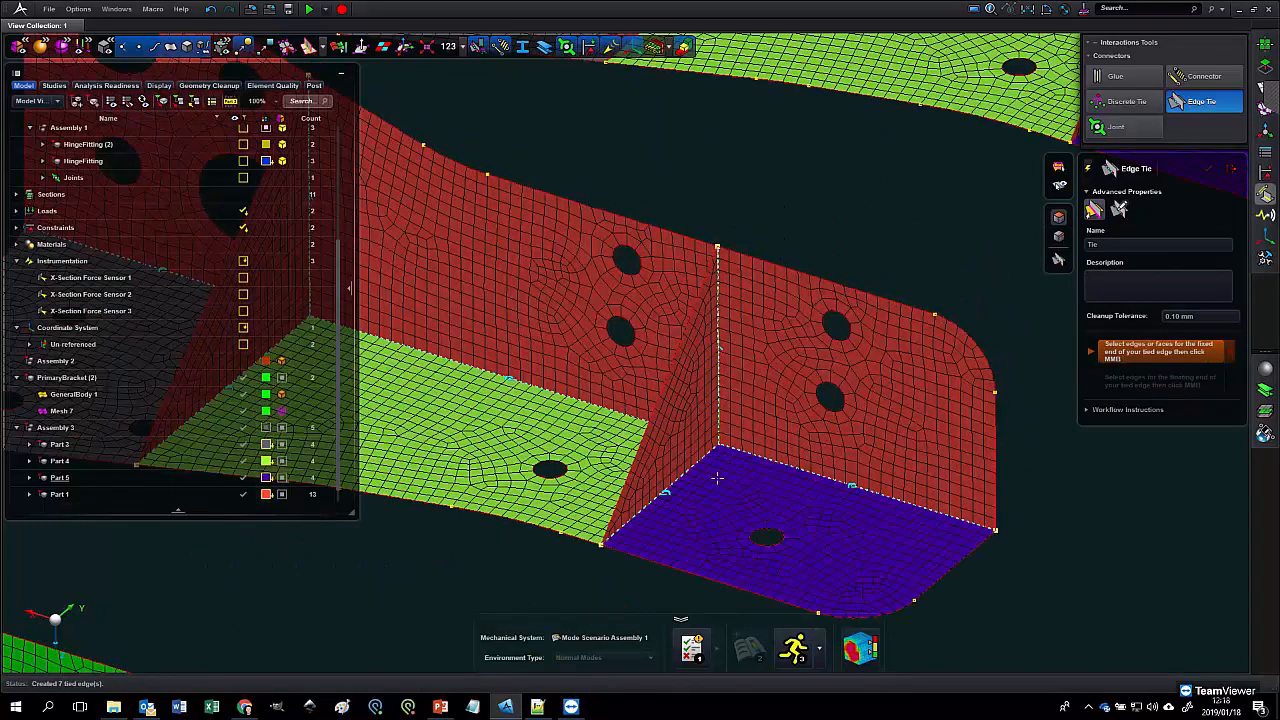
pyautogui.moveTo(660, 441); pyautogui.dragTo(690, 422, button='middle')
pyautogui.scroll(-3, 692, 420)
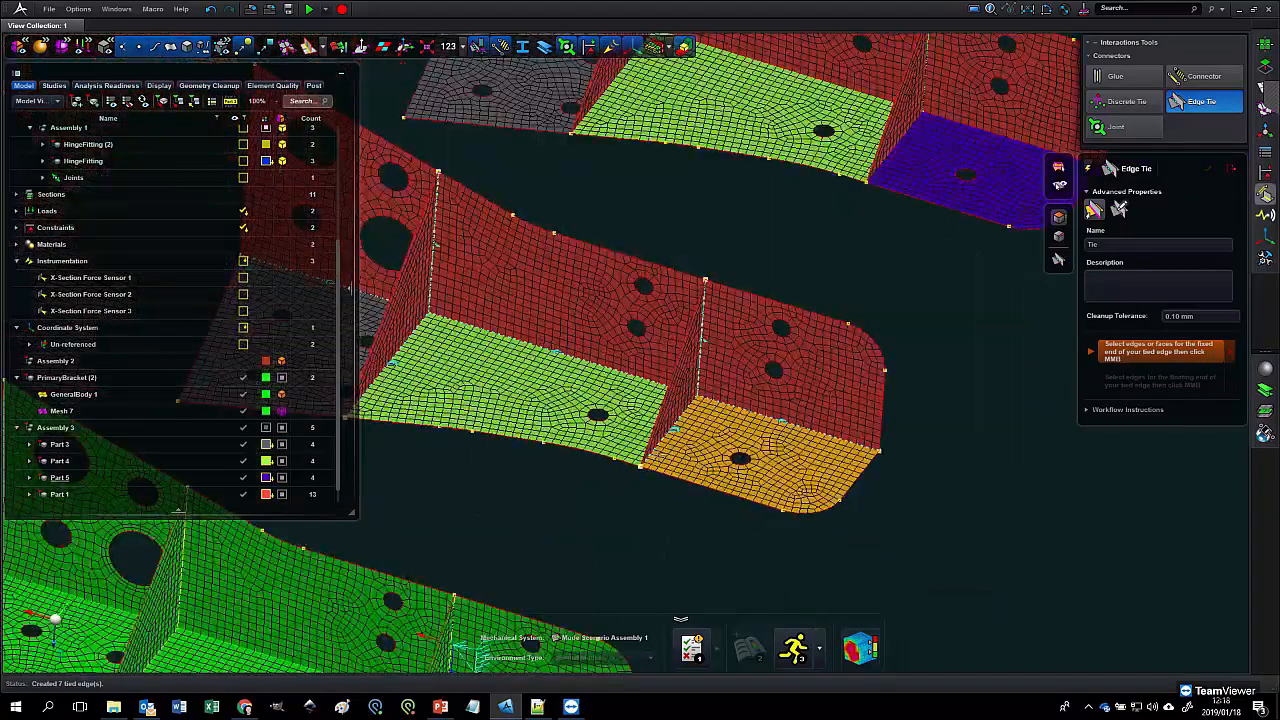
pyautogui.scroll(6, 693, 419)
pyautogui.moveTo(641, 430); pyautogui.dragTo(617, 432, button='middle')
pyautogui.scroll(-3, 617, 434)
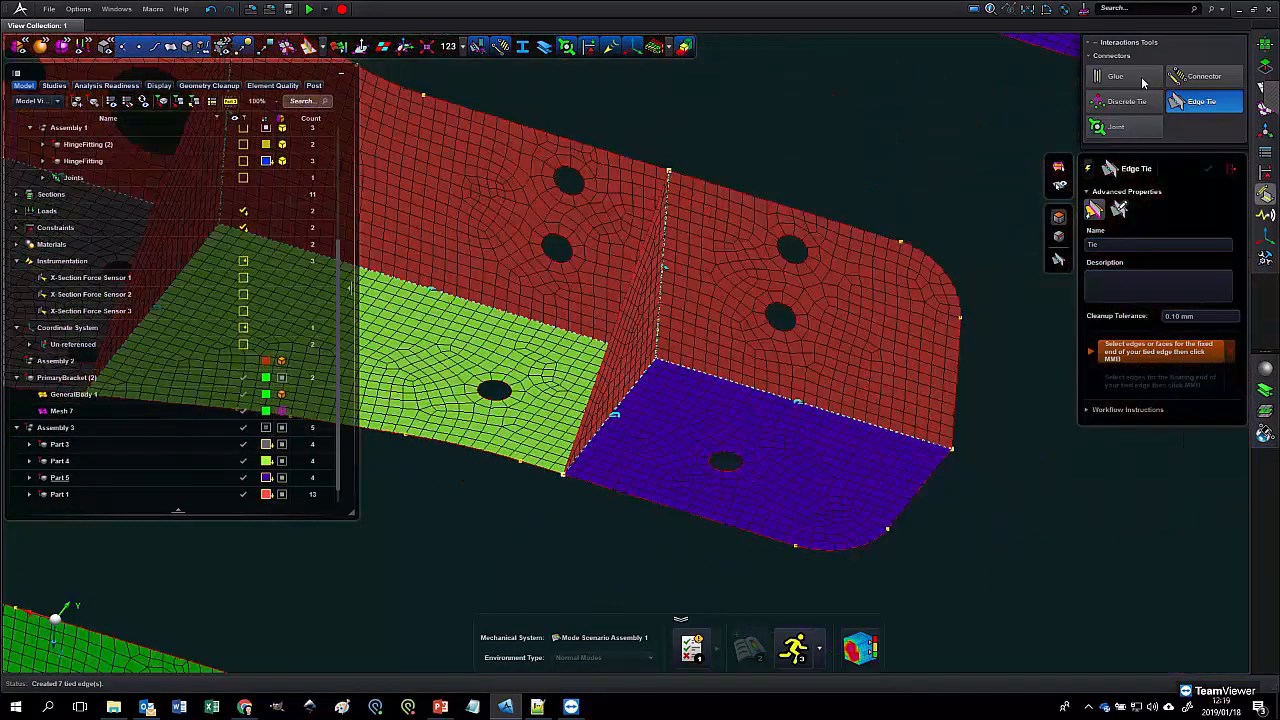
pyautogui.click(1267, 173)
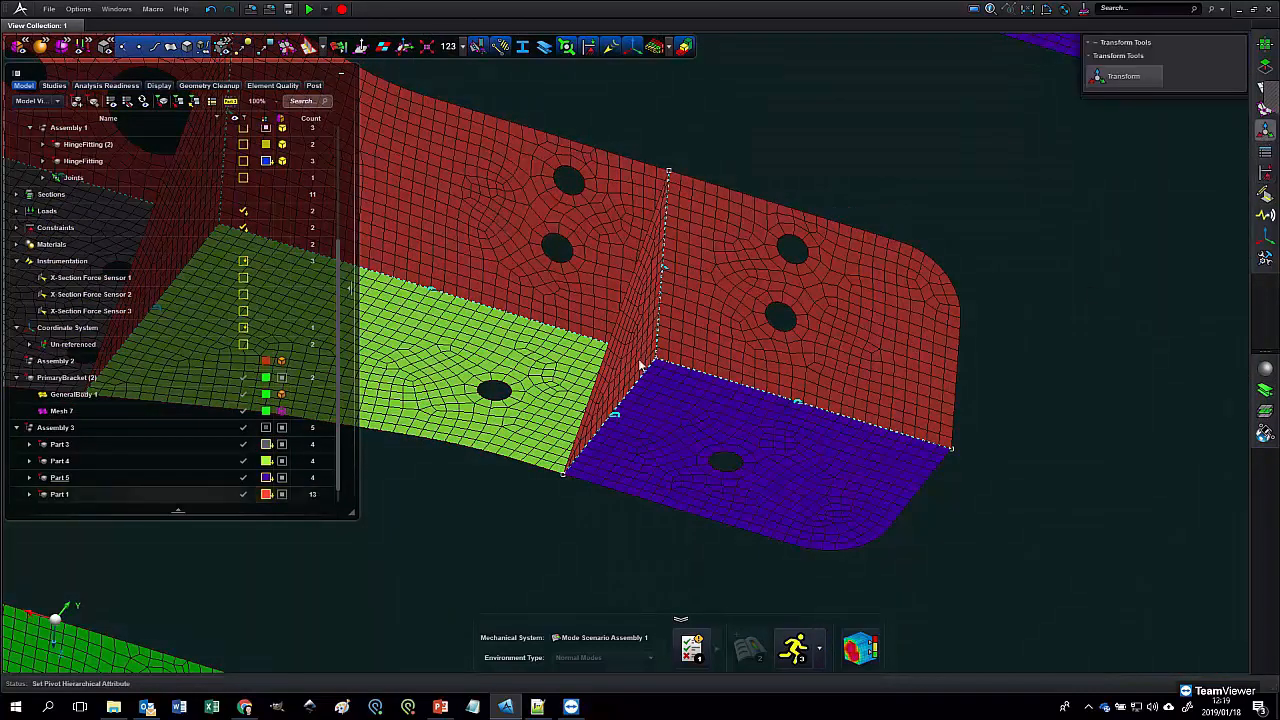
pyautogui.click(638, 352)
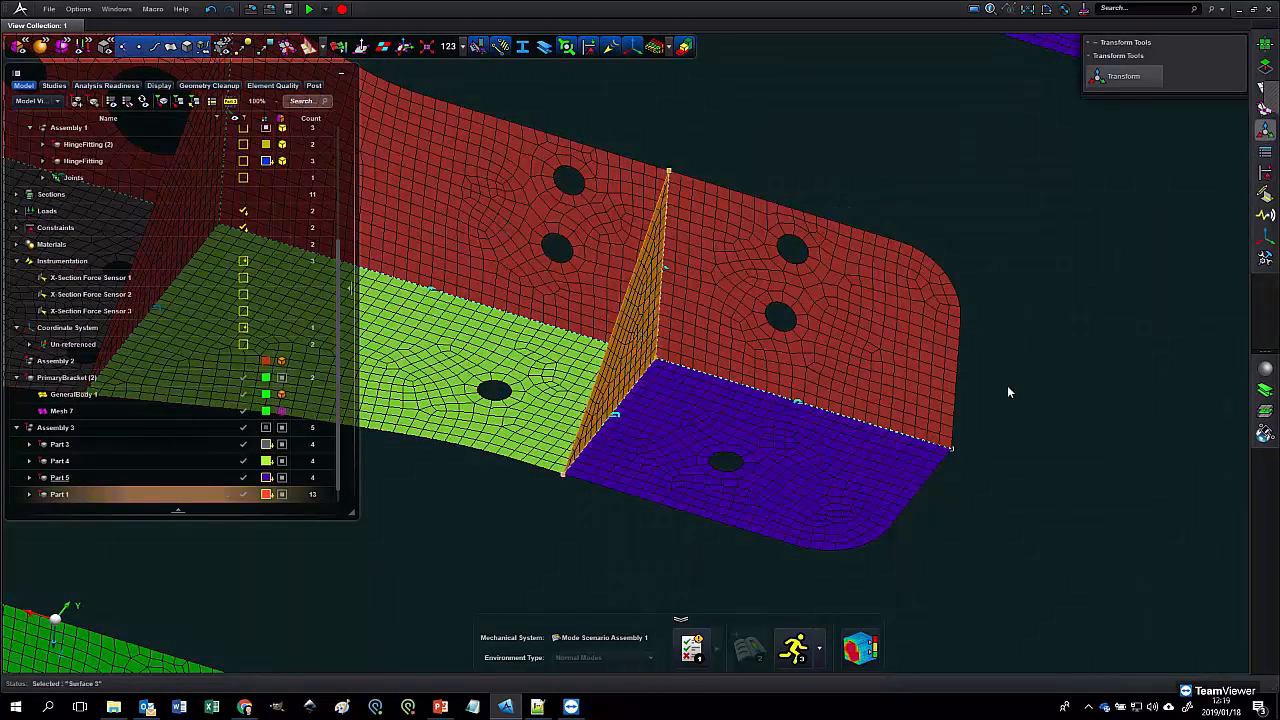
pyautogui.click(1112, 77)
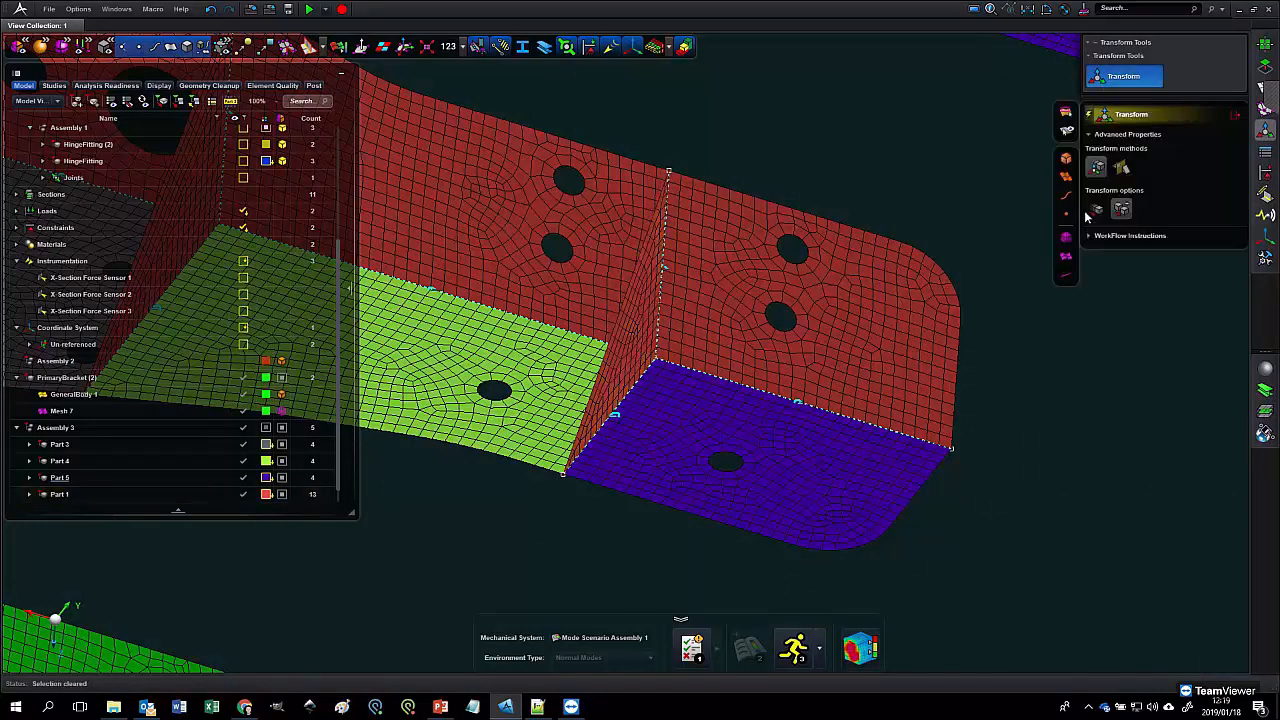
pyautogui.click(1100, 209)
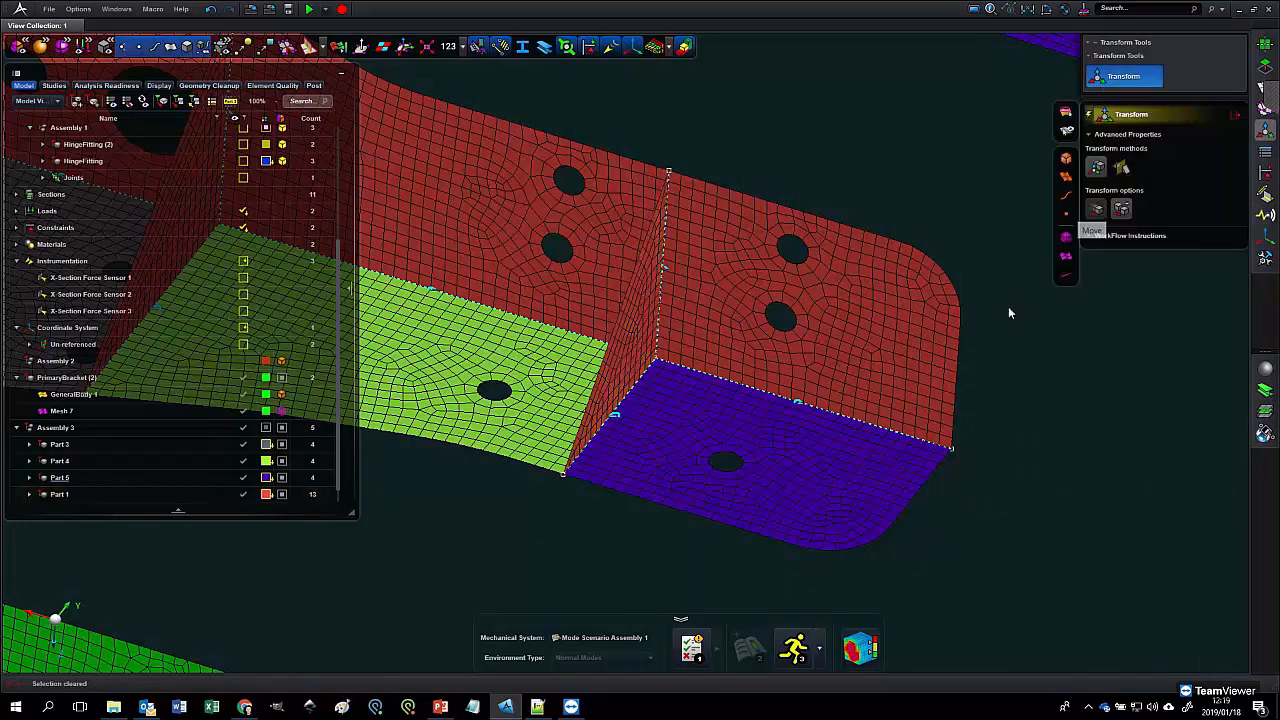
pyautogui.click(632, 312)
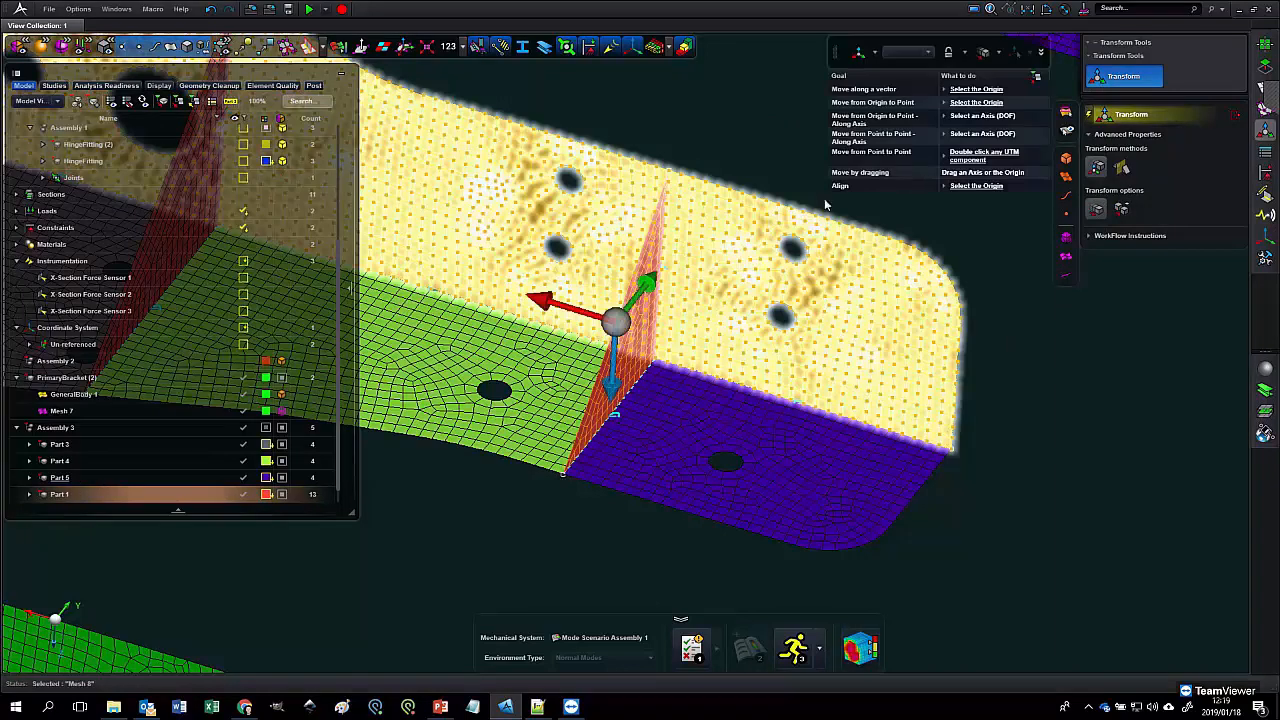
pyautogui.moveTo(421, 264); pyautogui.dragTo(396, 255)
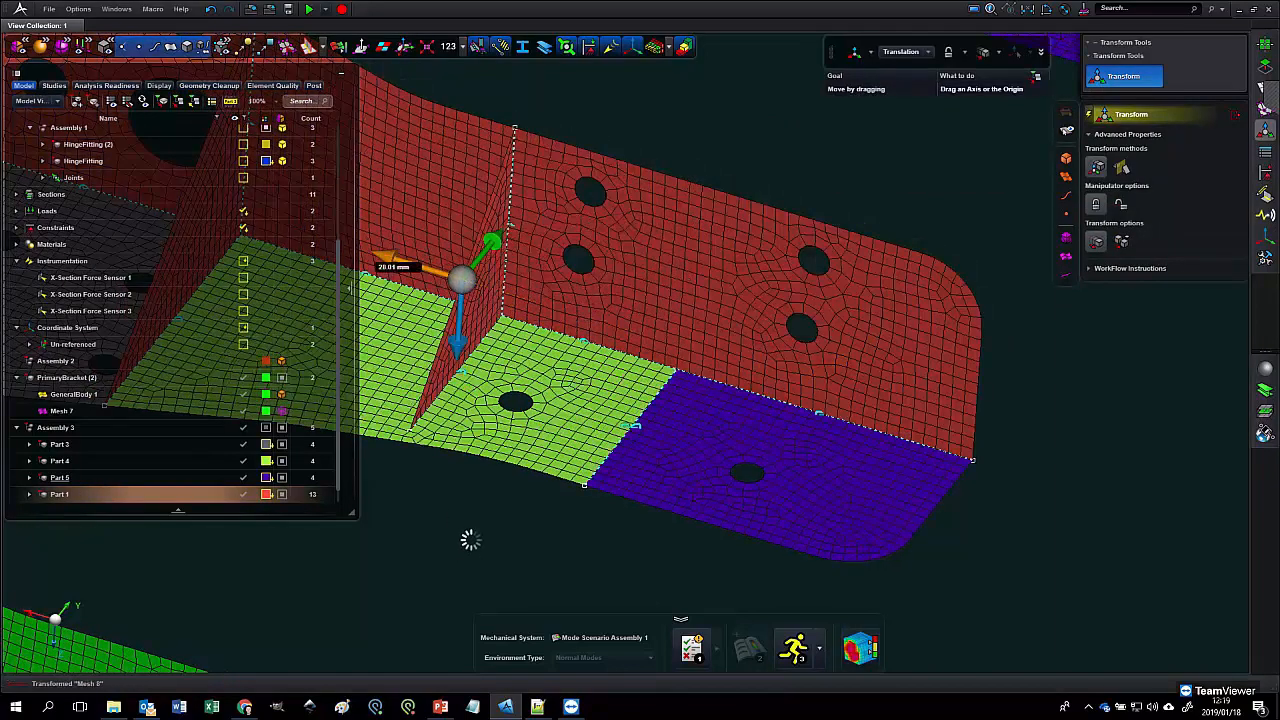
# - Examine the edge ties around the moved gusset and compare them with the gusset connection in the green bracket's single mesh
pyautogui.moveTo(419, 290); pyautogui.dragTo(572, 512, button='middle')
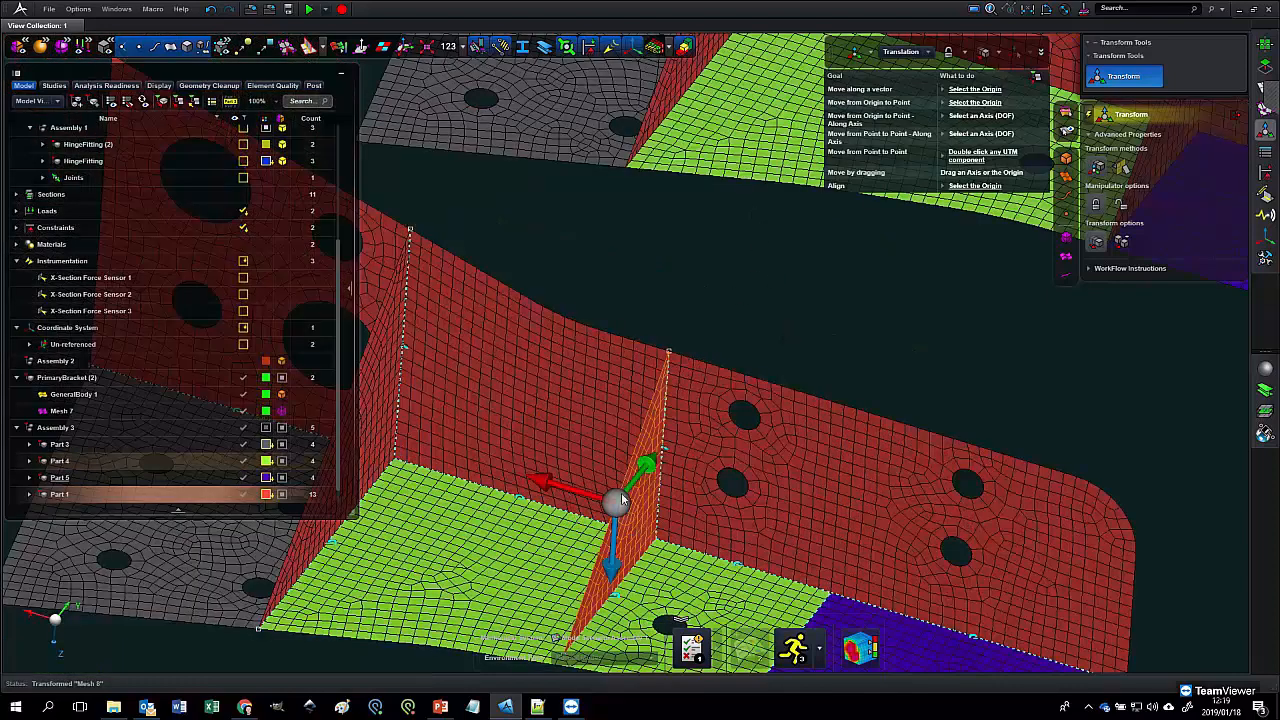
pyautogui.scroll(-2, 604, 507)
pyautogui.scroll(5, 590, 490)
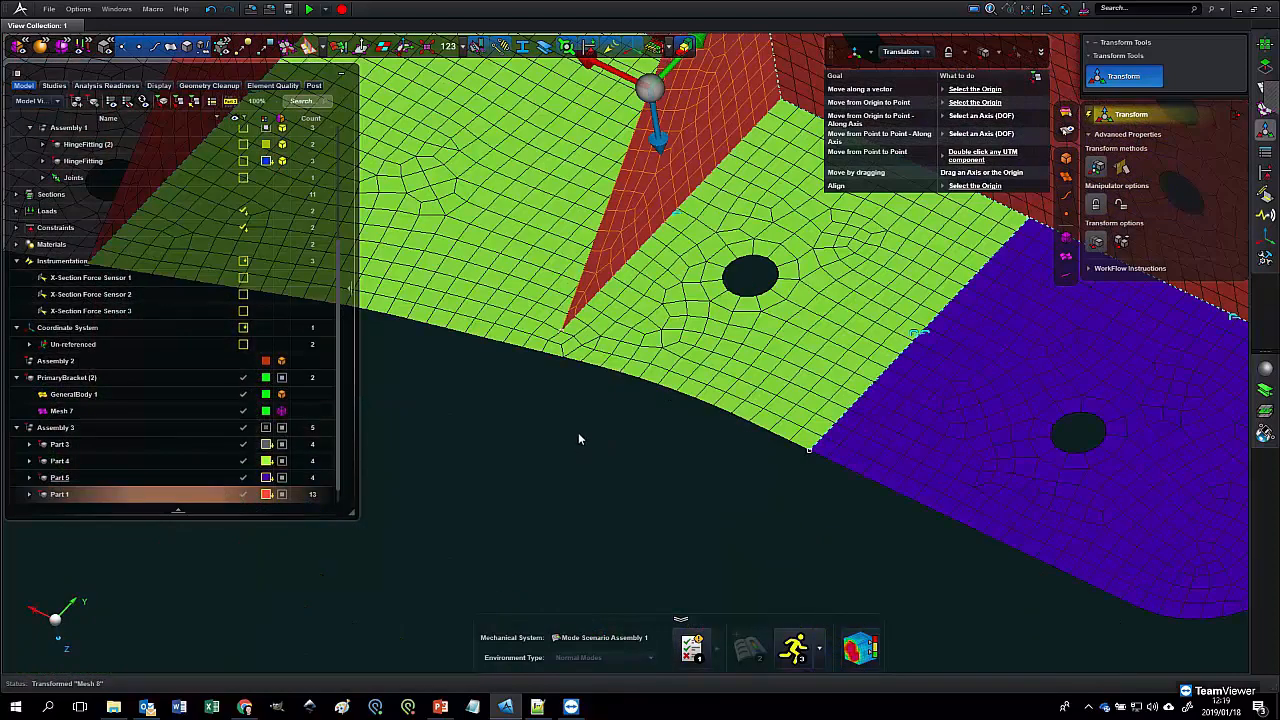
pyautogui.moveTo(554, 480); pyautogui.dragTo(548, 510, button='middle')
pyautogui.scroll(-3, 548, 510)
pyautogui.scroll(-3, 548, 510)
pyautogui.moveTo(604, 434); pyautogui.dragTo(688, 321, button='middle')
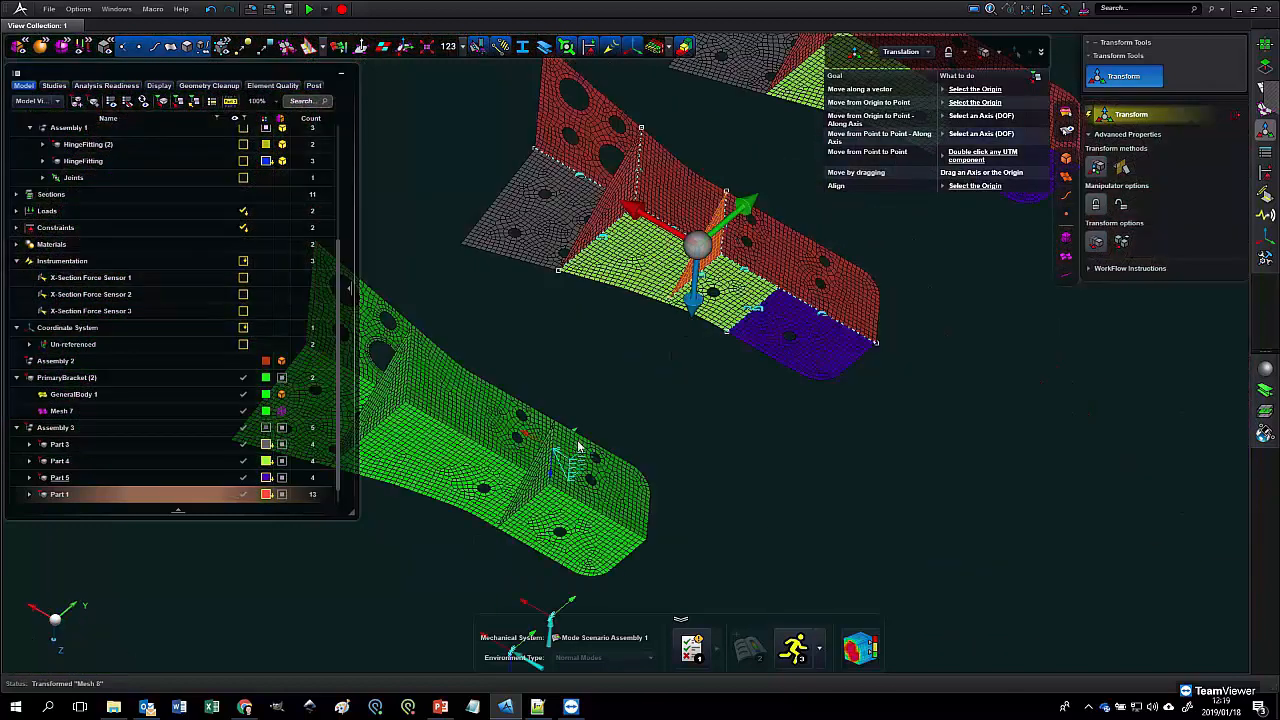
pyautogui.scroll(5, 558, 377)
pyautogui.moveTo(541, 376); pyautogui.dragTo(620, 290, button='middle')
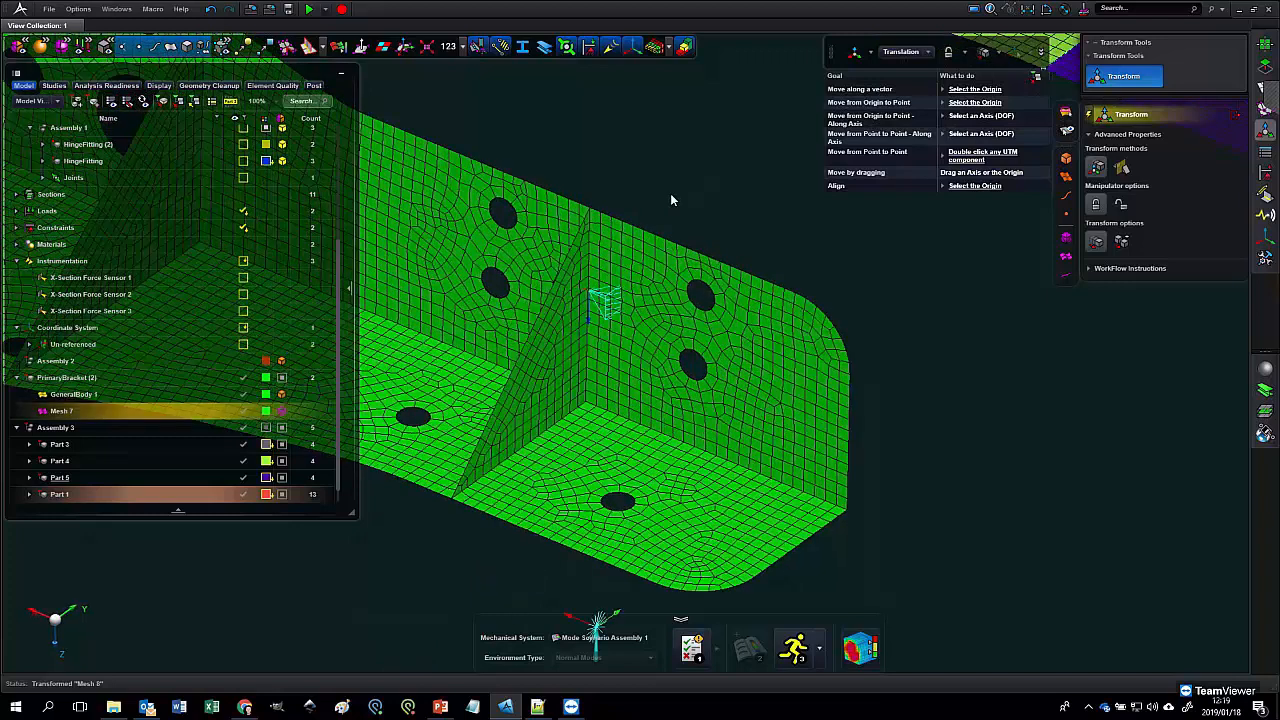
pyautogui.moveTo(623, 204); pyautogui.dragTo(602, 221, button='middle')
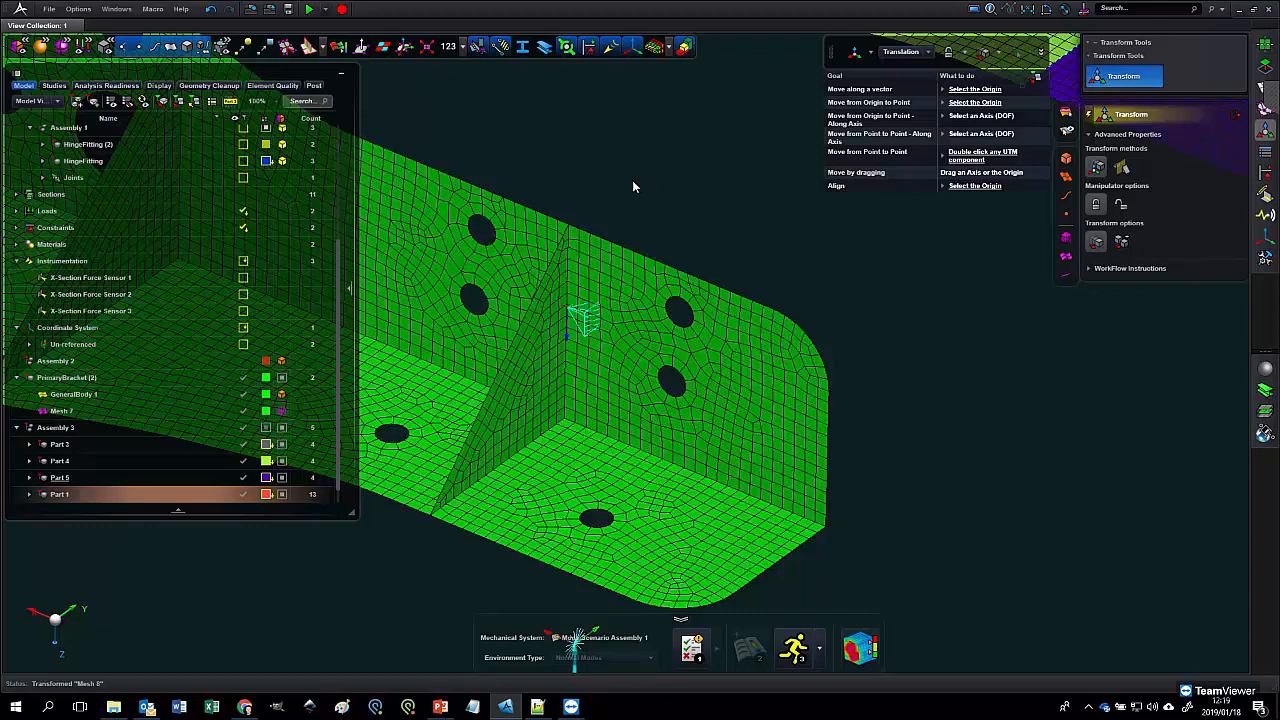
pyautogui.scroll(-5, 543, 378)
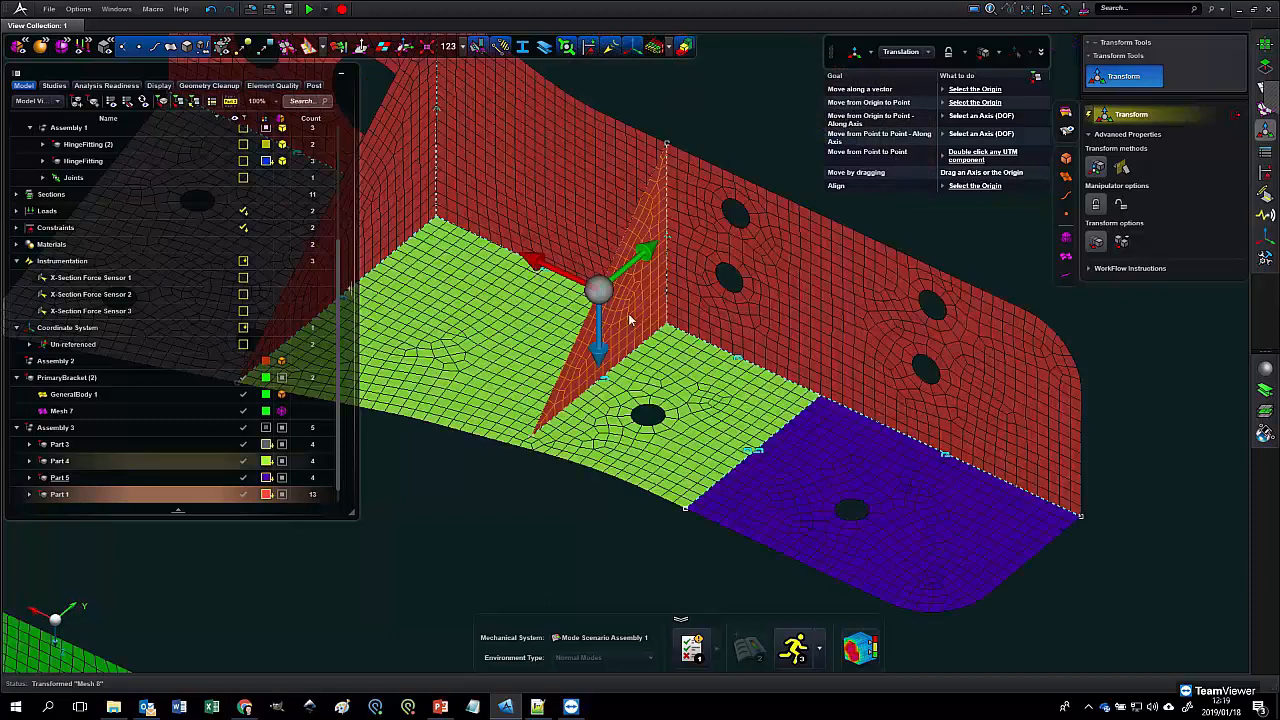
# - Move the same gusset about 19.7 mm back along X toward the purple base surface and clear the selection
pyautogui.moveTo(683, 348); pyautogui.dragTo(697, 357)
pyautogui.moveTo(828, 370); pyautogui.dragTo(753, 88)
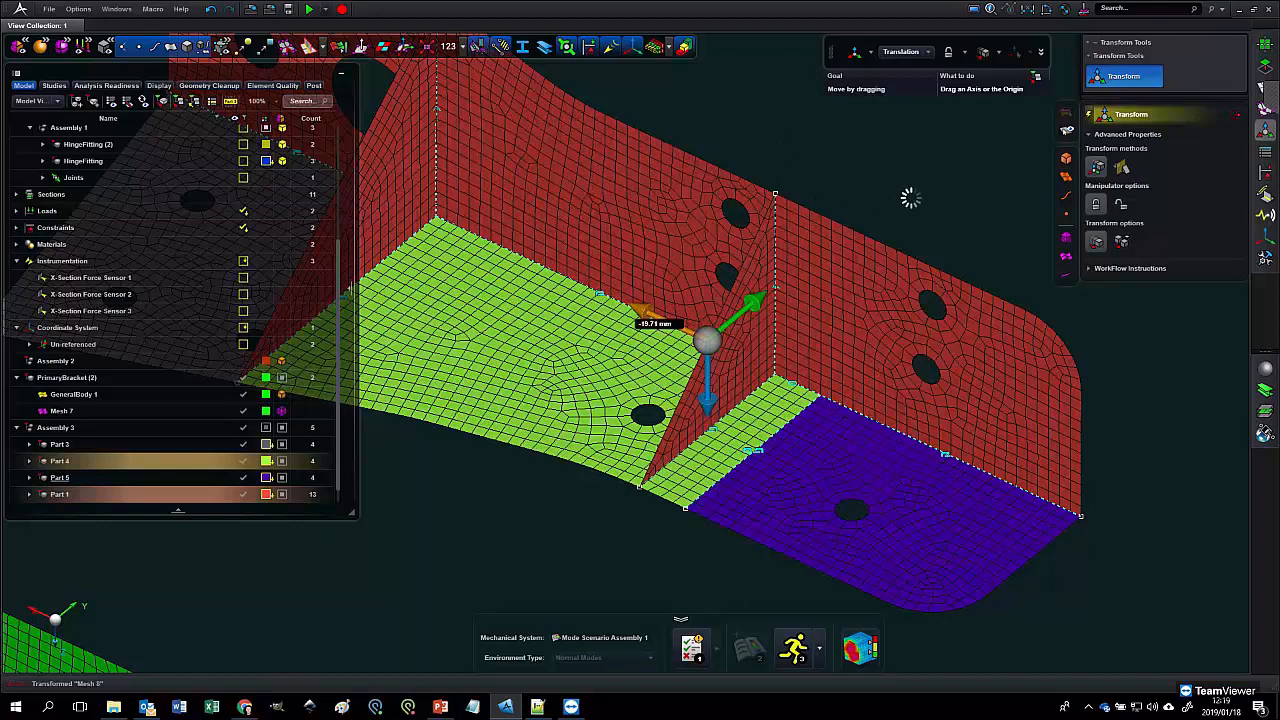
pyautogui.moveTo(768, 120); pyautogui.dragTo(764, 246, button='middle')
pyautogui.scroll(-3, 765, 269)
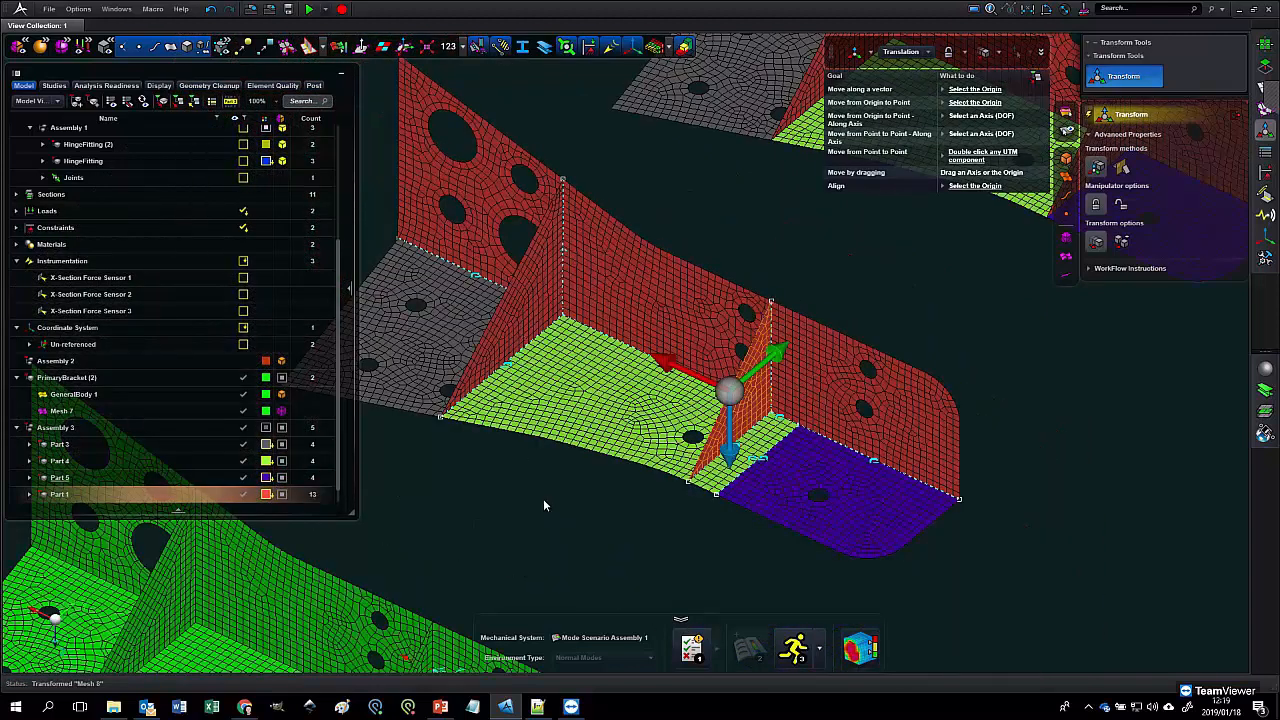
pyautogui.click(580, 511)
# - Try moving the light-green middle base surface about 12 mm along Z, away from the gussets, and undo the move
pyautogui.scroll(3, 580, 490)
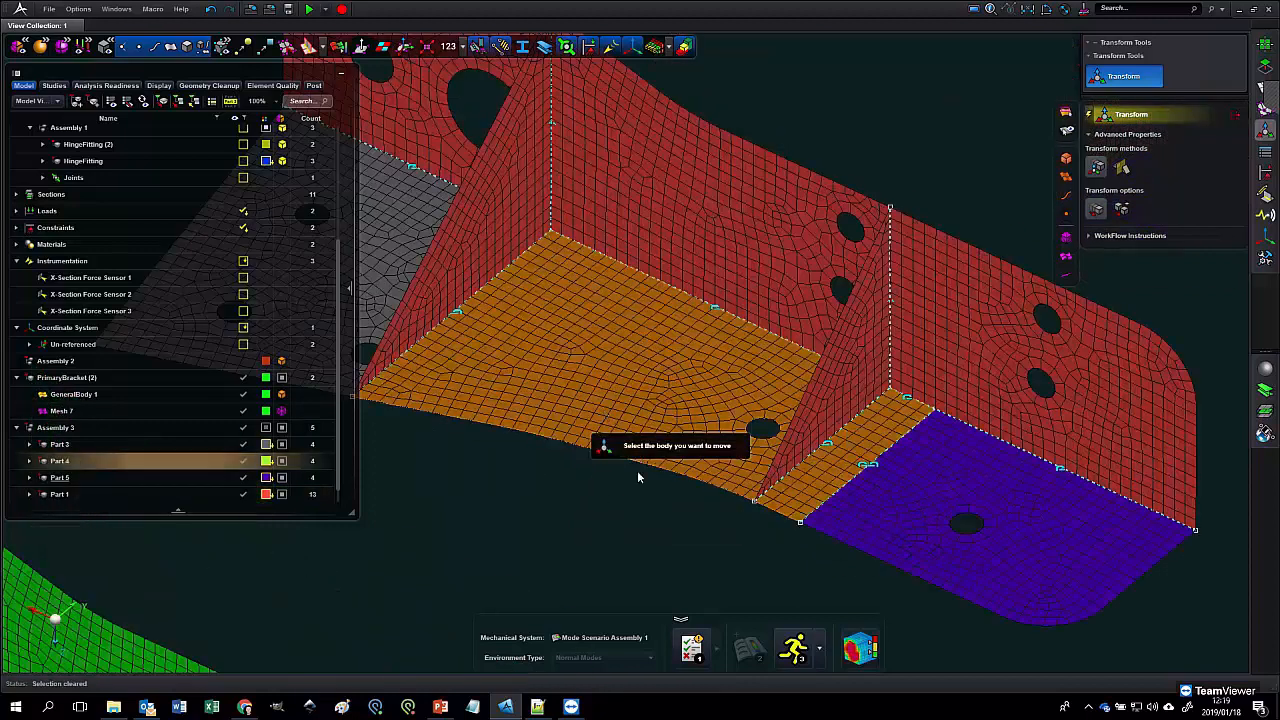
pyautogui.click(644, 525)
pyautogui.moveTo(583, 540); pyautogui.dragTo(581, 538)
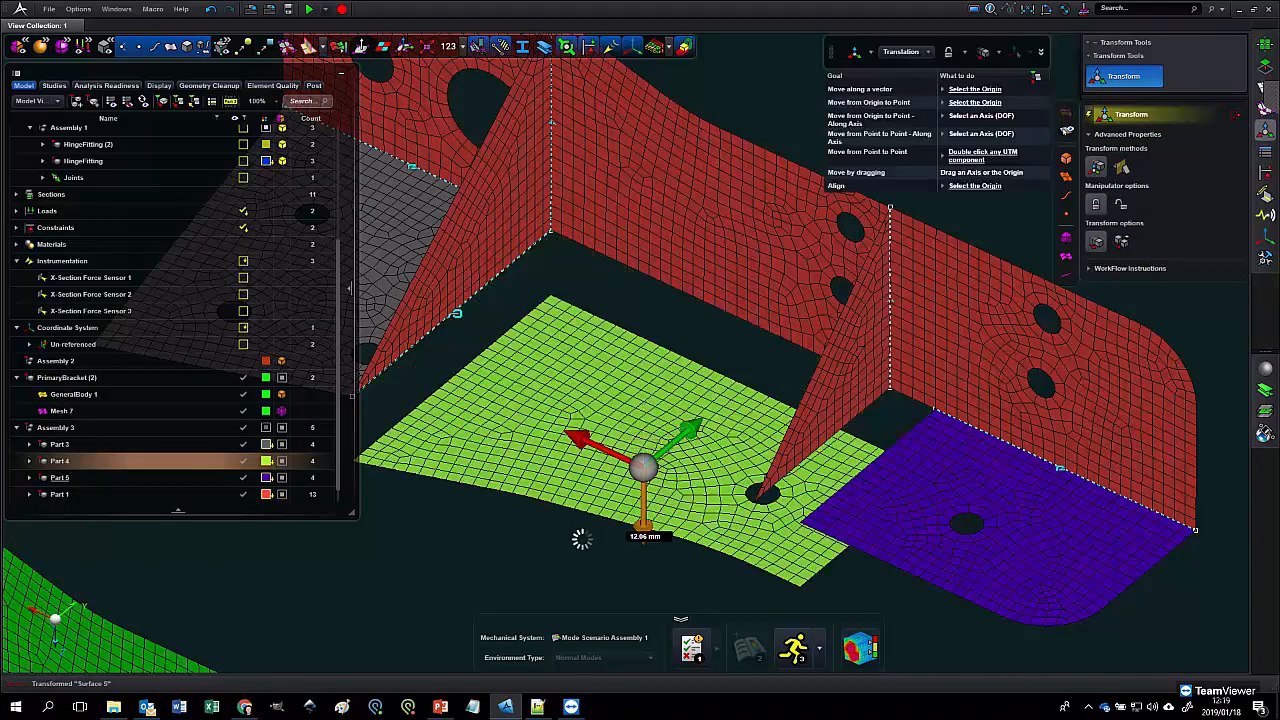
pyautogui.moveTo(581, 476); pyautogui.dragTo(550, 468, button='middle')
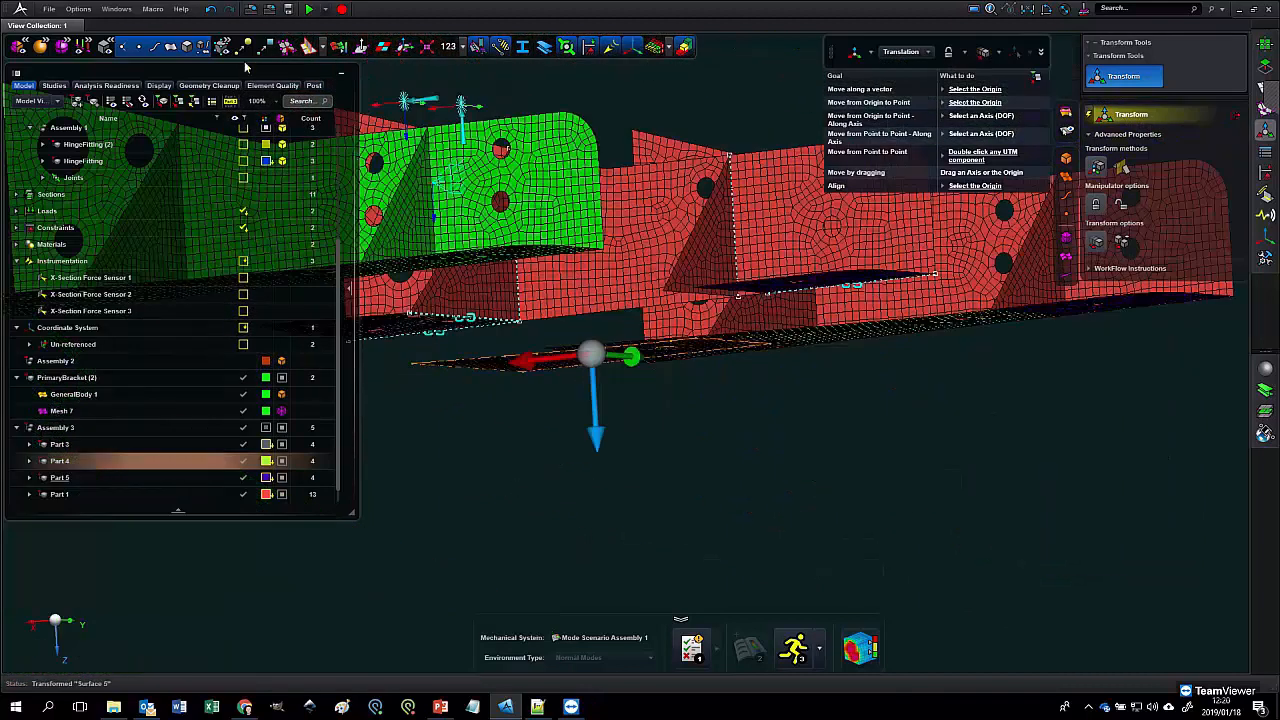
pyautogui.click(211, 9)
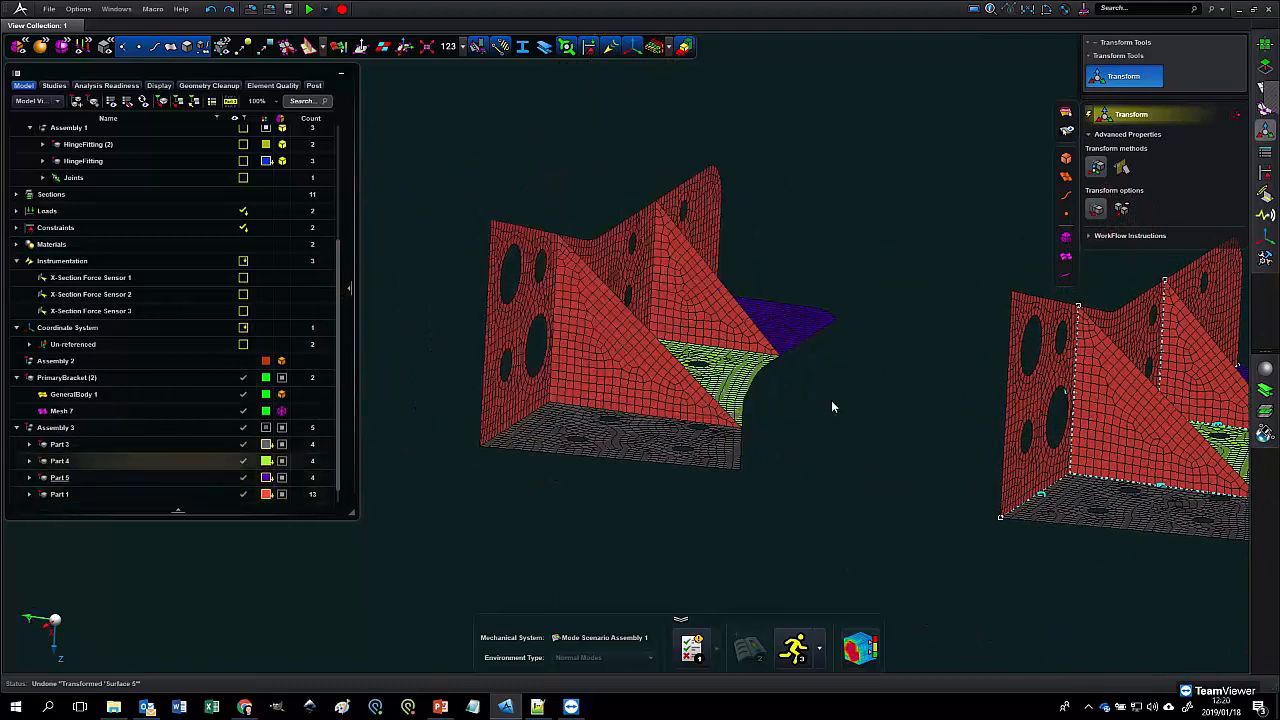
# - Try to glue all parts of both multi-part brackets with a 5.00 mm glue pair tolerance
pyautogui.click(1265, 193)
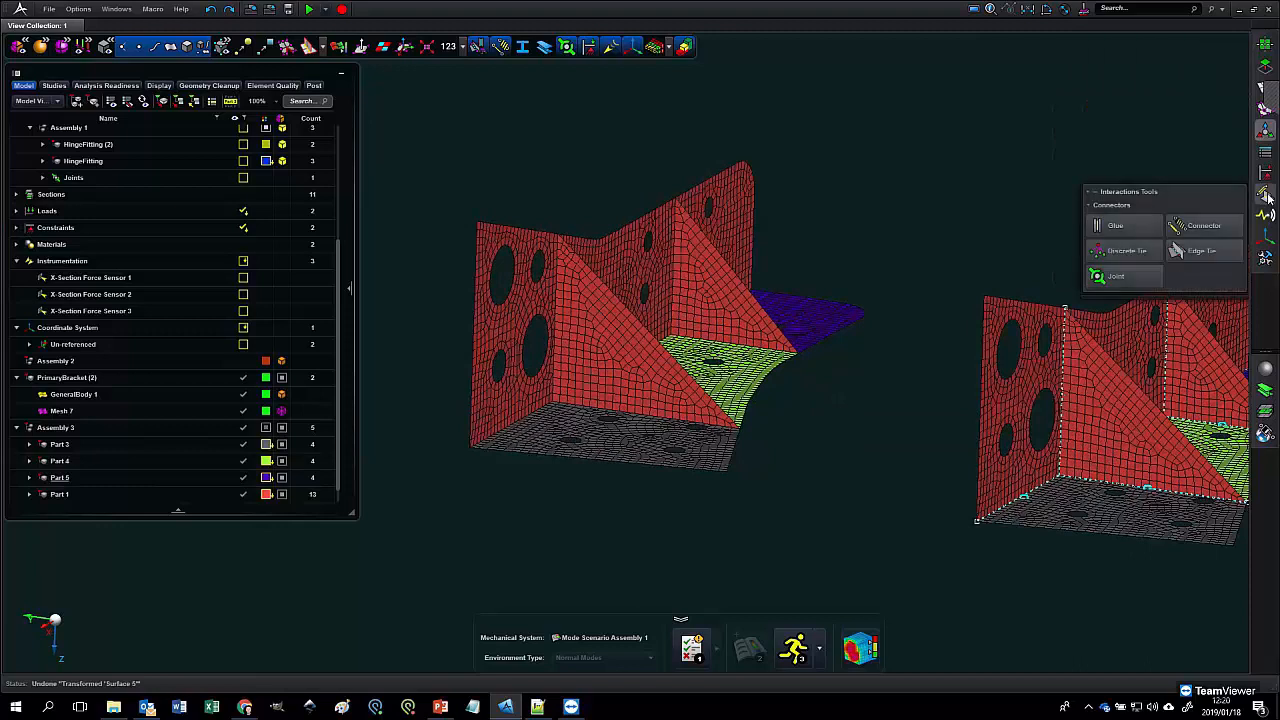
pyautogui.click(1121, 80)
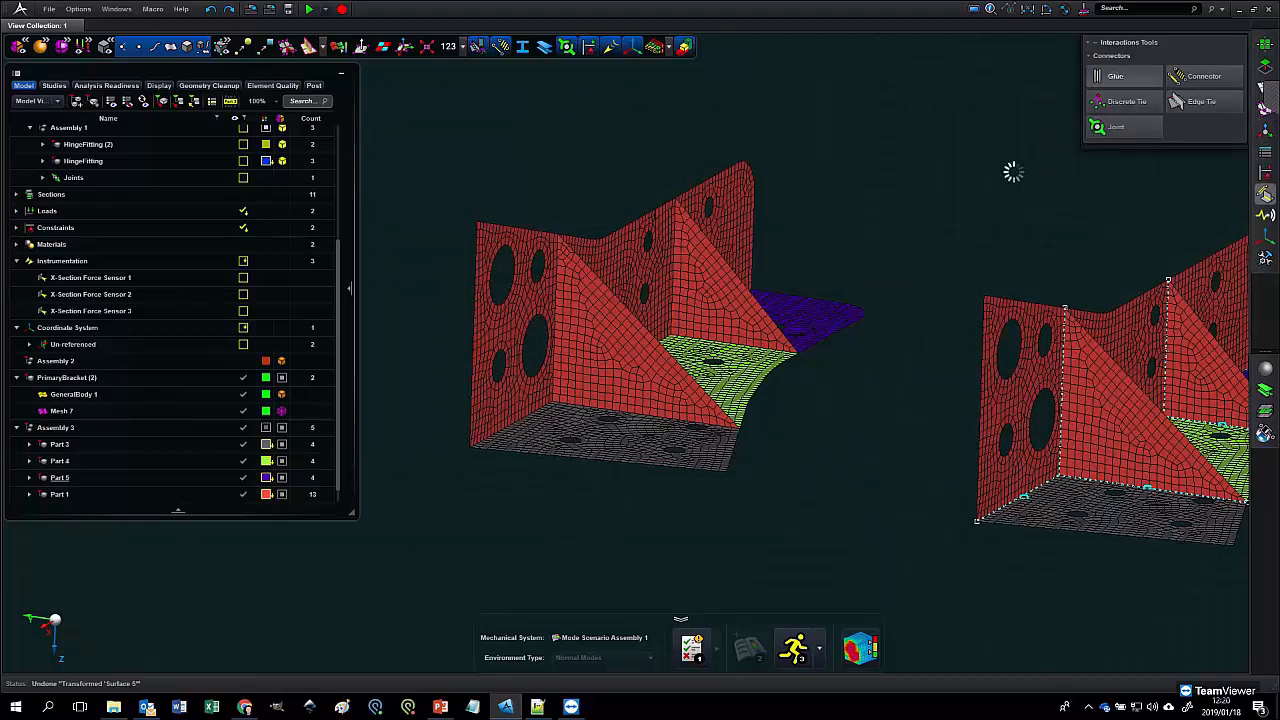
pyautogui.moveTo(783, 437); pyautogui.dragTo(829, 414)
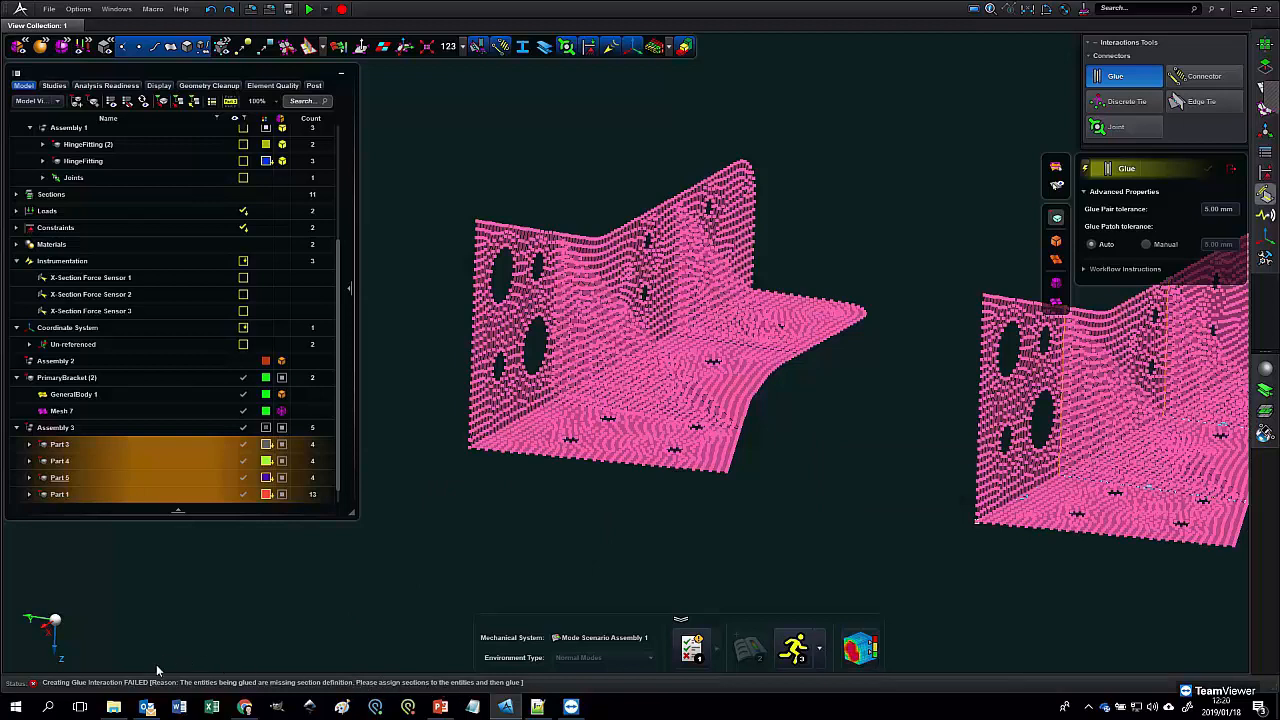
pyautogui.click(1228, 168)
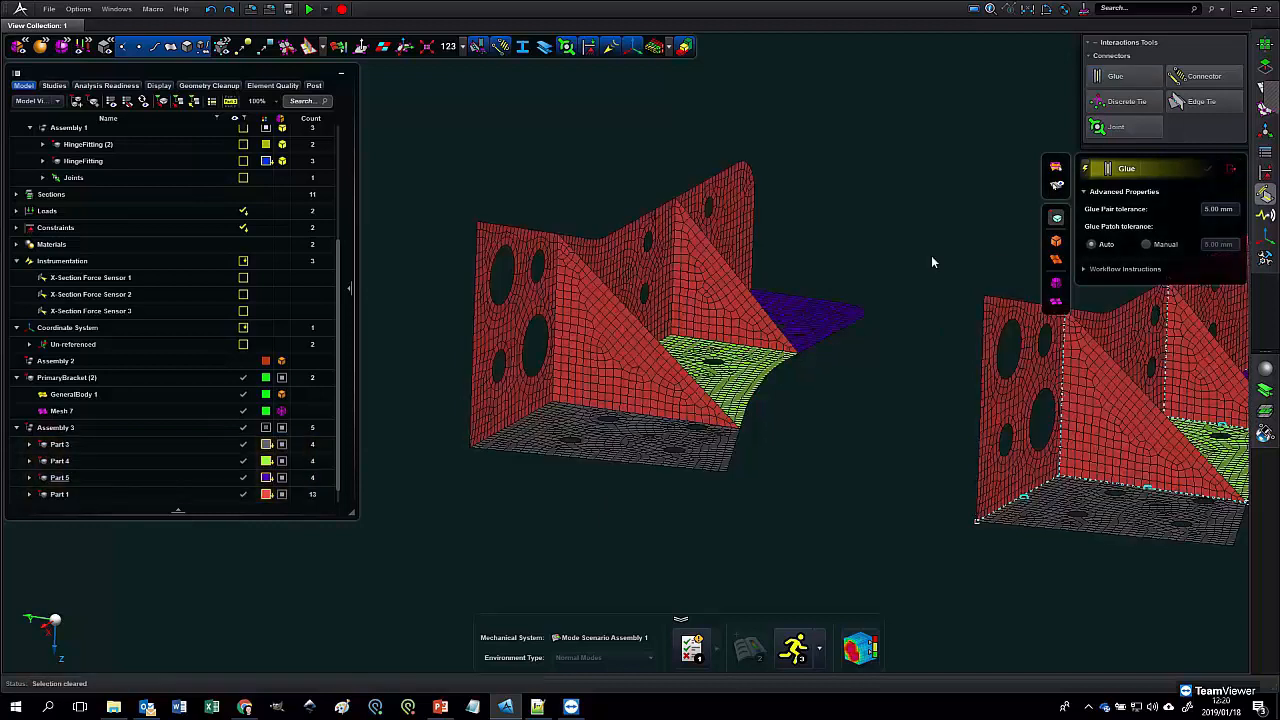
# - Assign Section 1 with 5.00 mm thickness to both multi-part brackets, using the thickness display to find the unassigned meshes
pyautogui.click(1265, 391)
pyautogui.click(1266, 395)
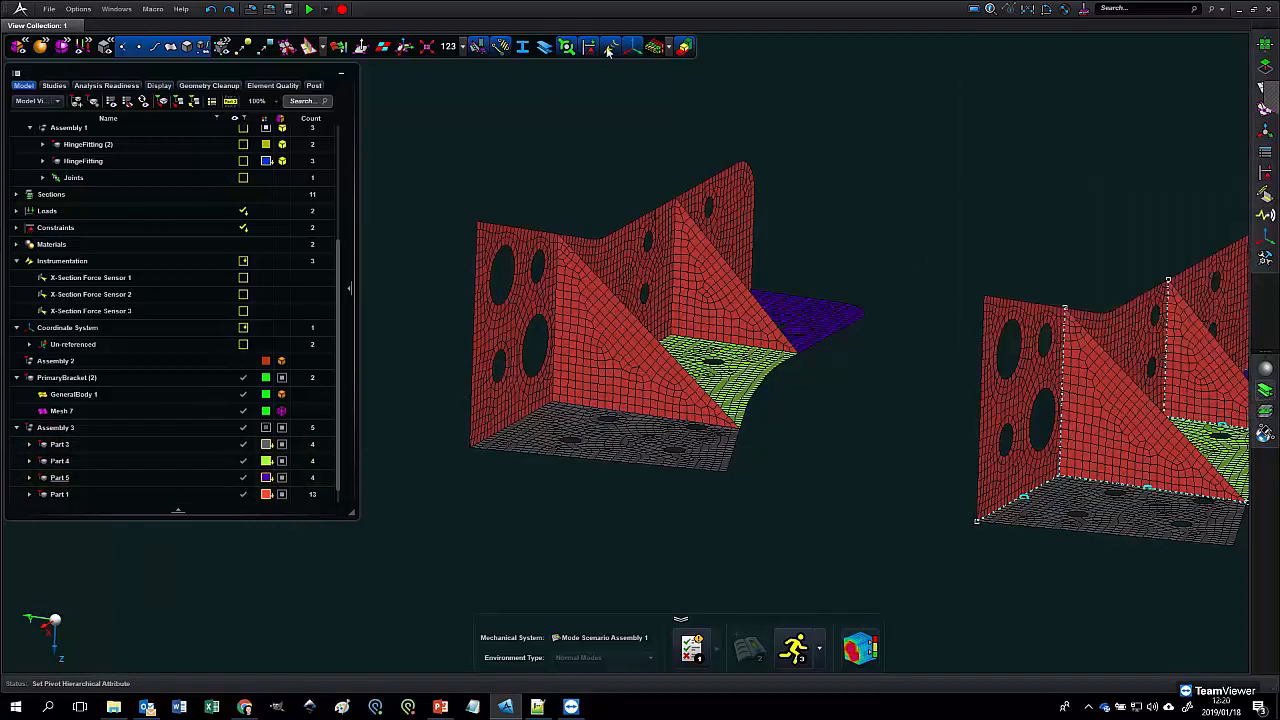
pyautogui.click(652, 49)
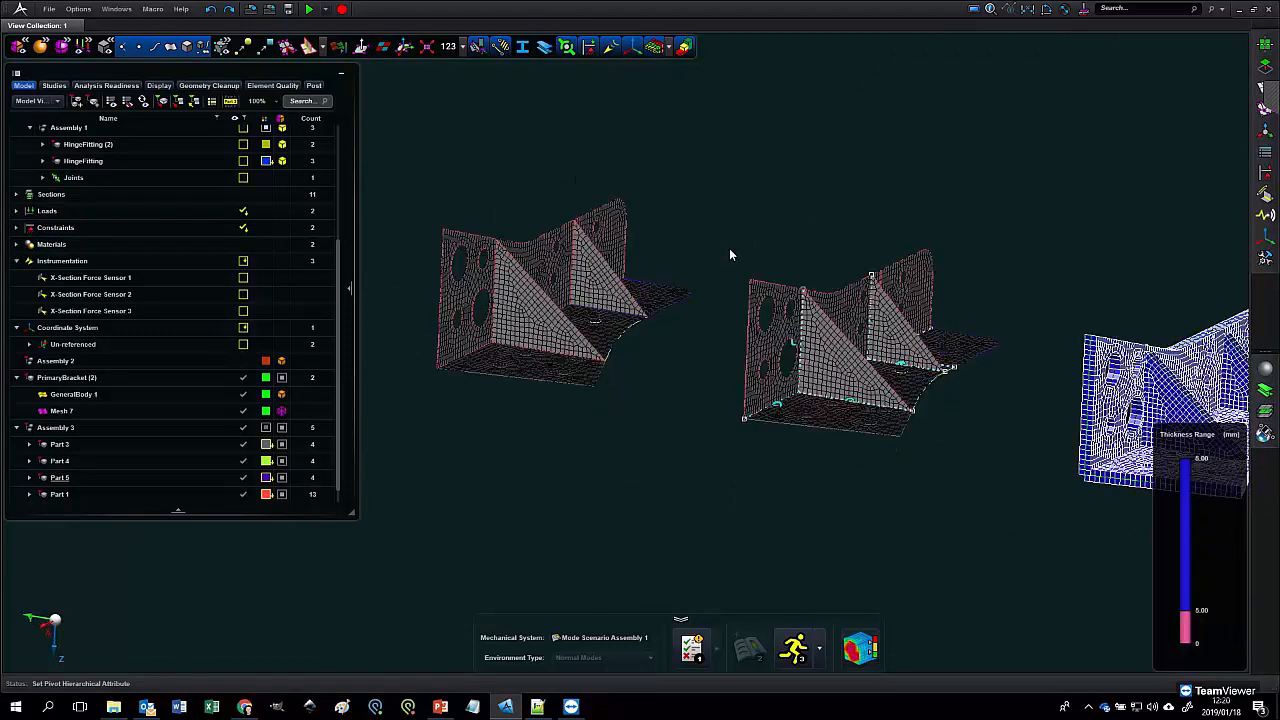
pyautogui.click(1265, 411)
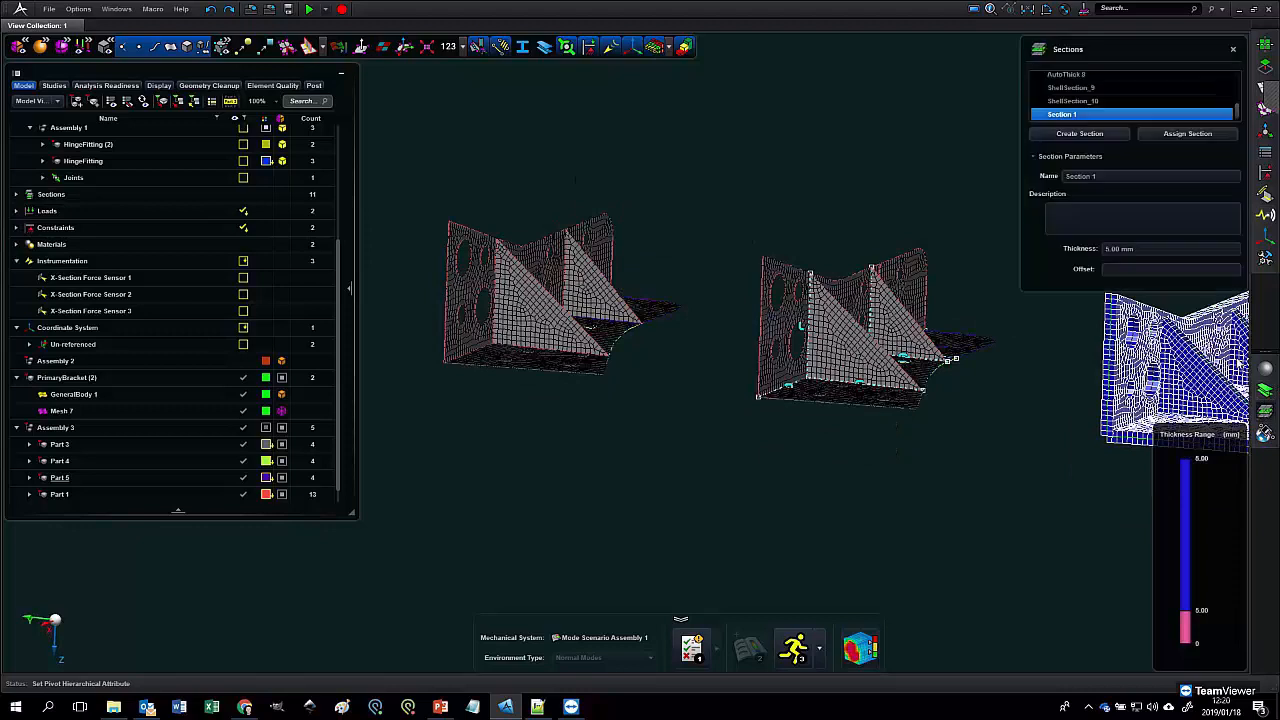
pyautogui.click(1156, 133)
pyautogui.moveTo(405, 149); pyautogui.dragTo(703, 420)
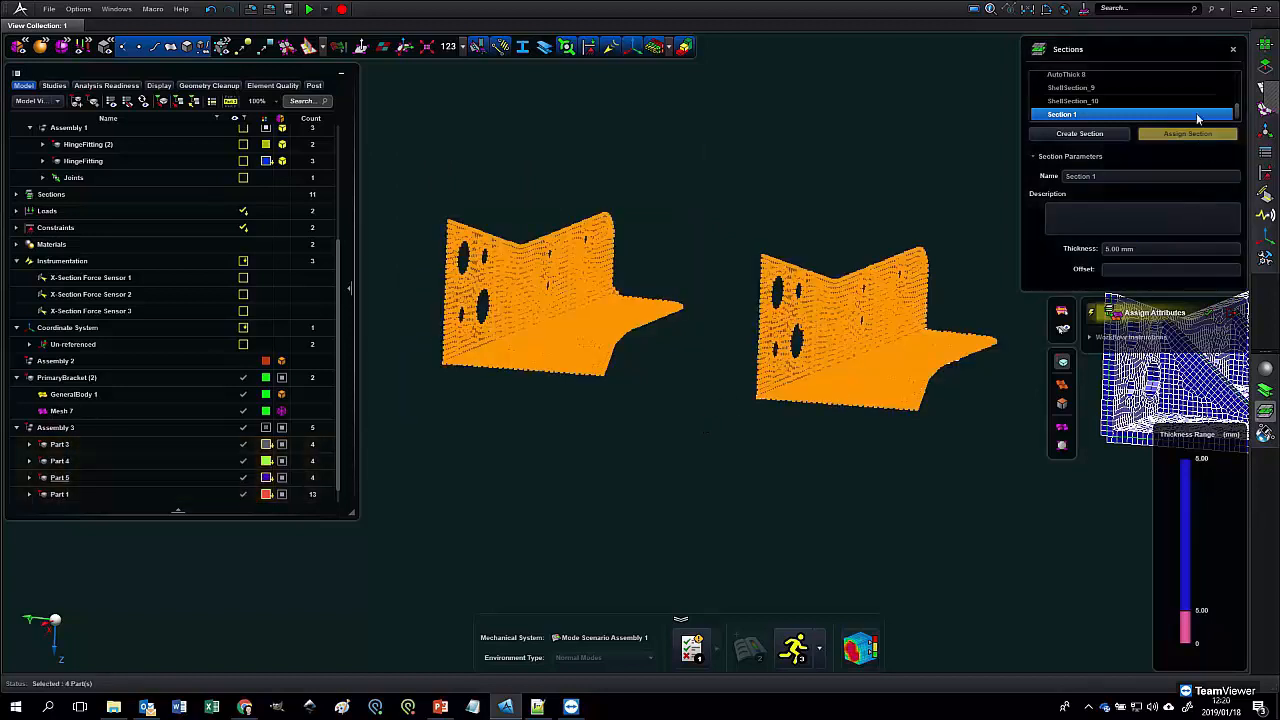
pyautogui.click(1233, 51)
pyautogui.click(653, 47)
# - Glue all parts of both multi-part brackets with a 5.00 mm pair tolerance and automatic patch tolerance, and inspect the glue patches
pyautogui.moveTo(648, 238)
pyautogui.mouseDown(button='middle')
pyautogui.moveTo(629, 255)
pyautogui.moveTo(640, 255)
pyautogui.mouseUp(button='middle')
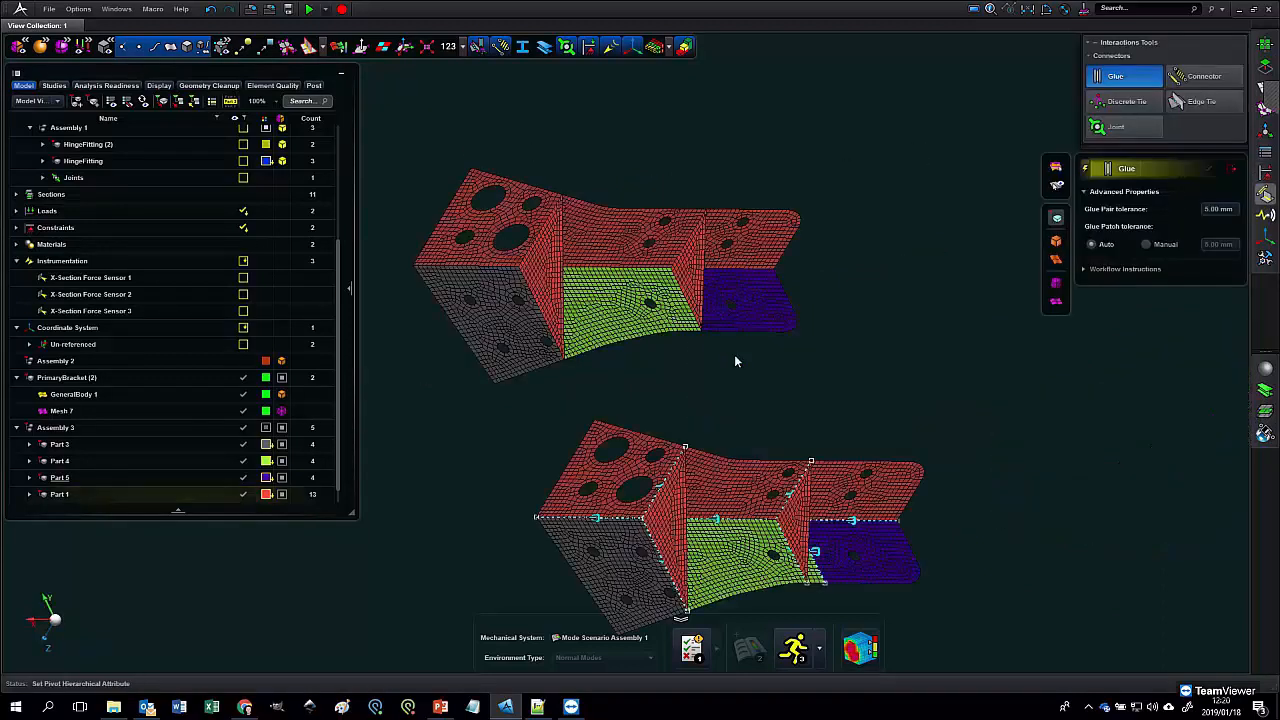
pyautogui.hotkey('ctrl', 'a')
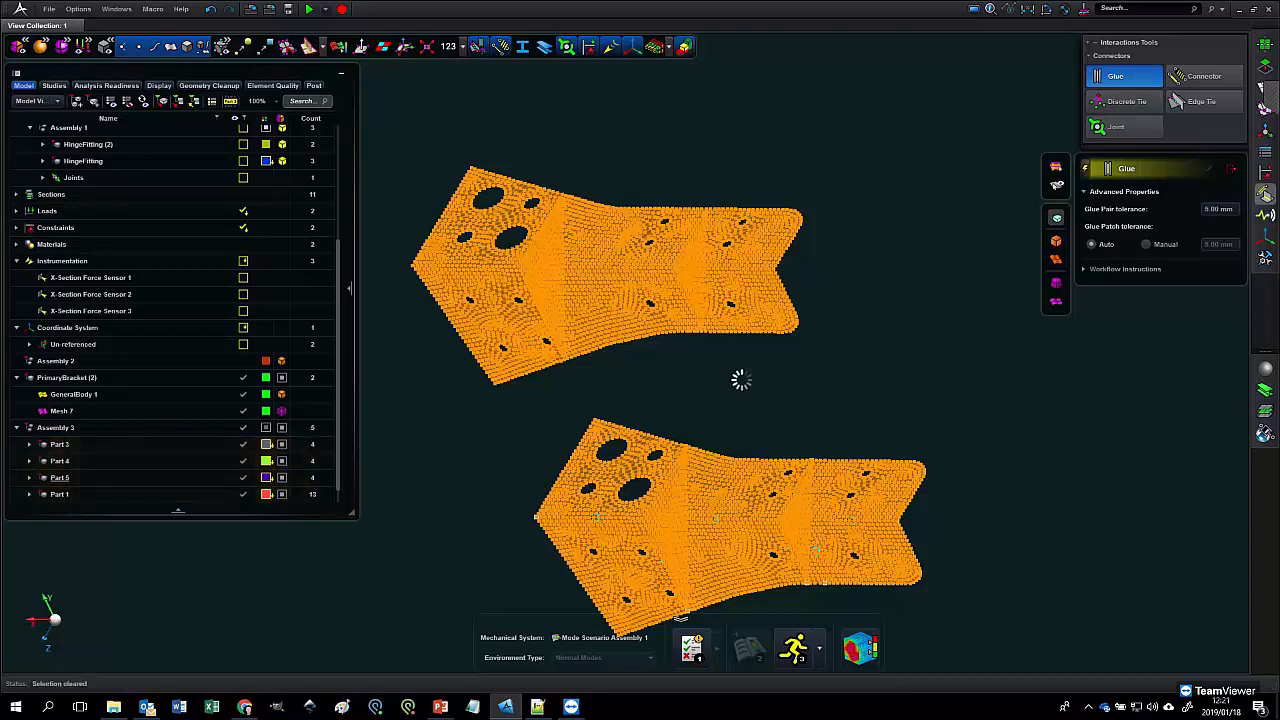
pyautogui.moveTo(700, 442); pyautogui.dragTo(705, 426, button='right')
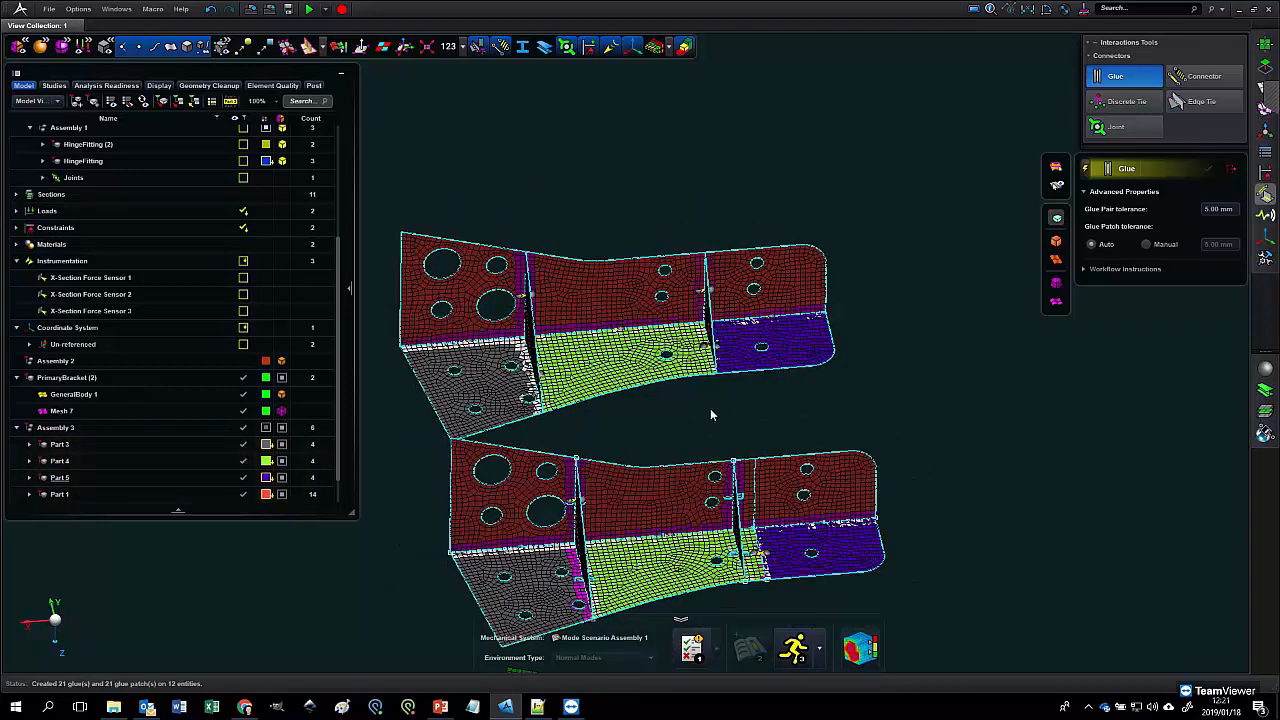
pyautogui.scroll(3, 758, 448)
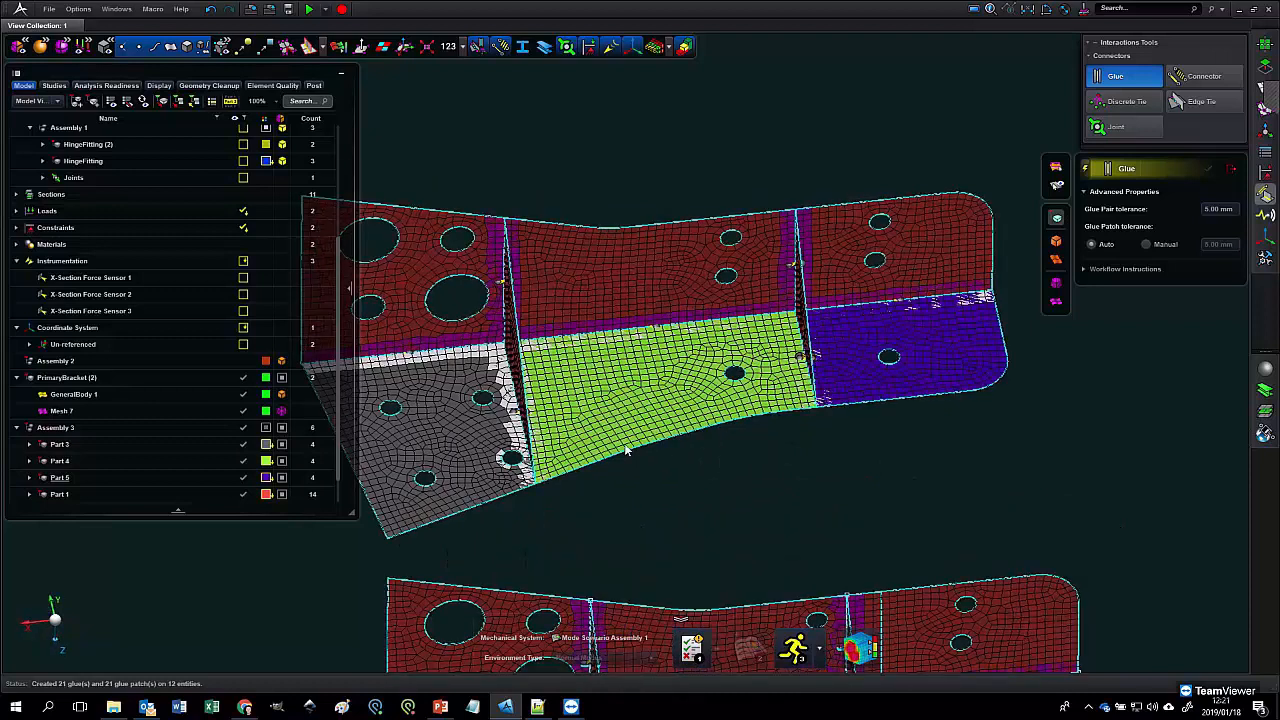
pyautogui.moveTo(652, 436); pyautogui.dragTo(643, 441, button='right')
pyautogui.moveTo(816, 308); pyautogui.dragTo(748, 348, button='right')
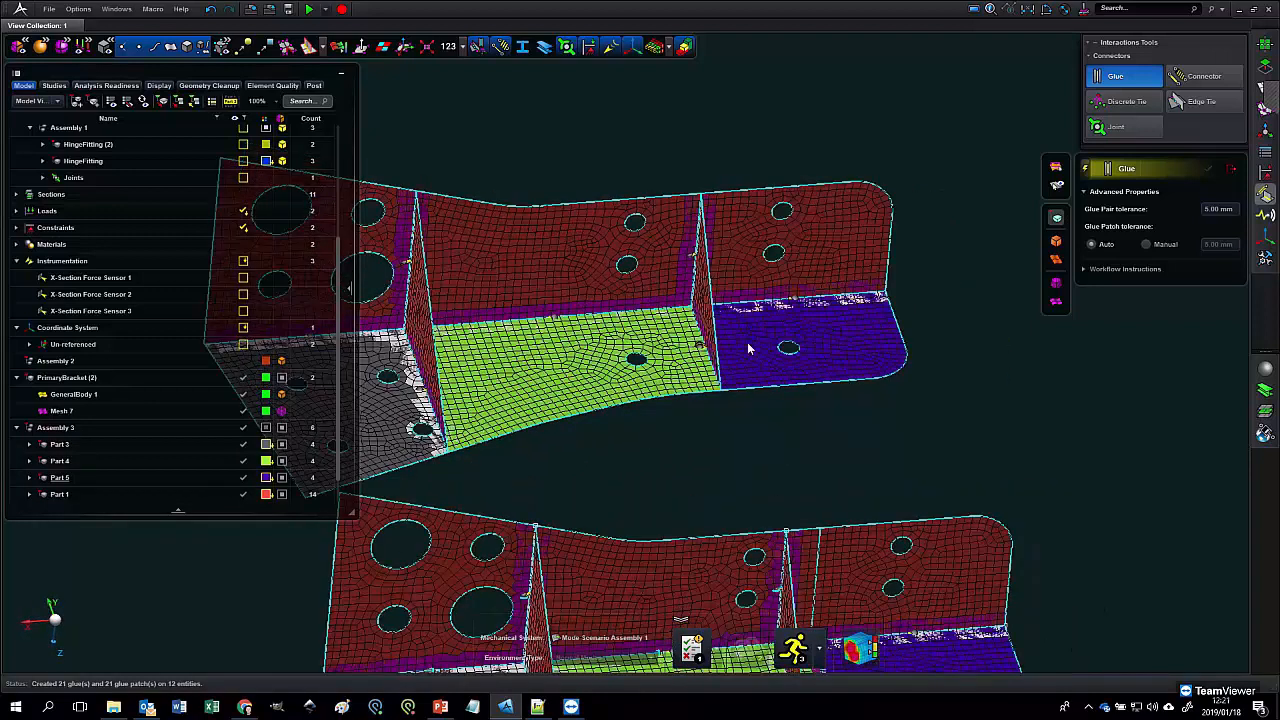
pyautogui.scroll(5, 724, 411)
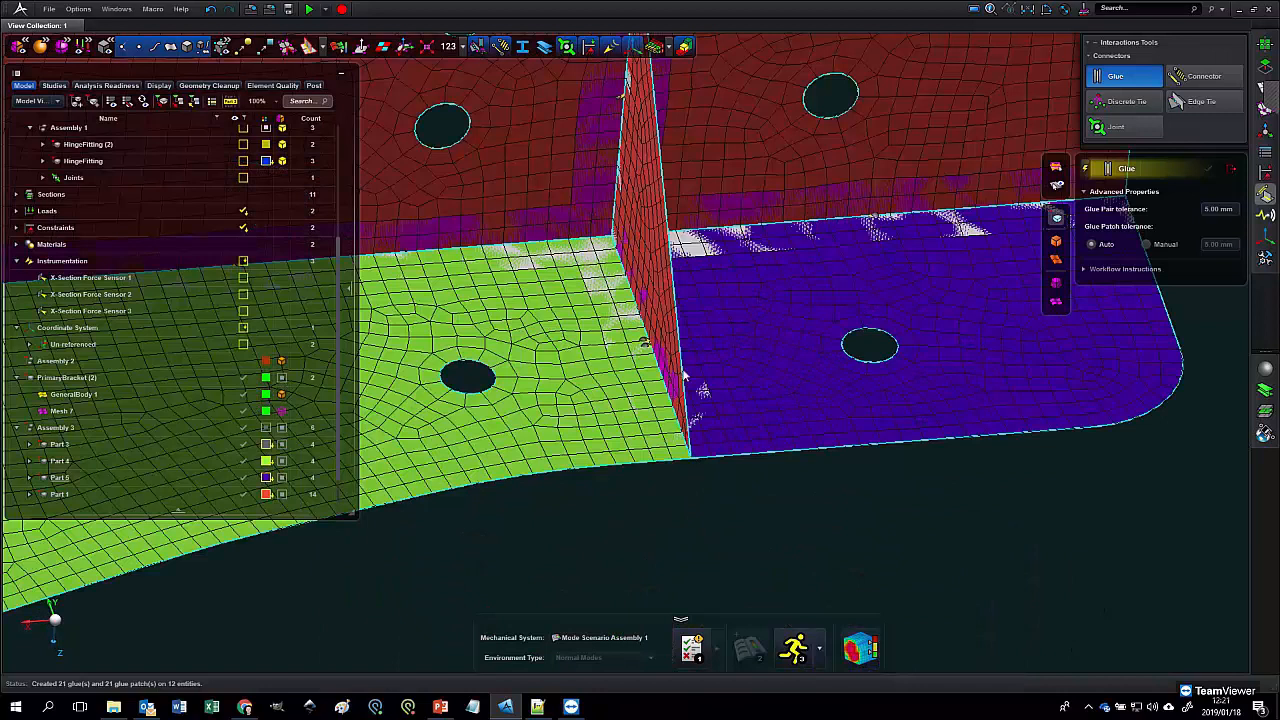
# - Create Section 2 with 10 mm thickness and assign it to the gusset between the light-green and blue base surfaces of the copied multi-part bracket
pyautogui.moveTo(658, 284); pyautogui.dragTo(574, 322, button='right')
pyautogui.moveTo(965, 375); pyautogui.dragTo(1183, 178, button='right')
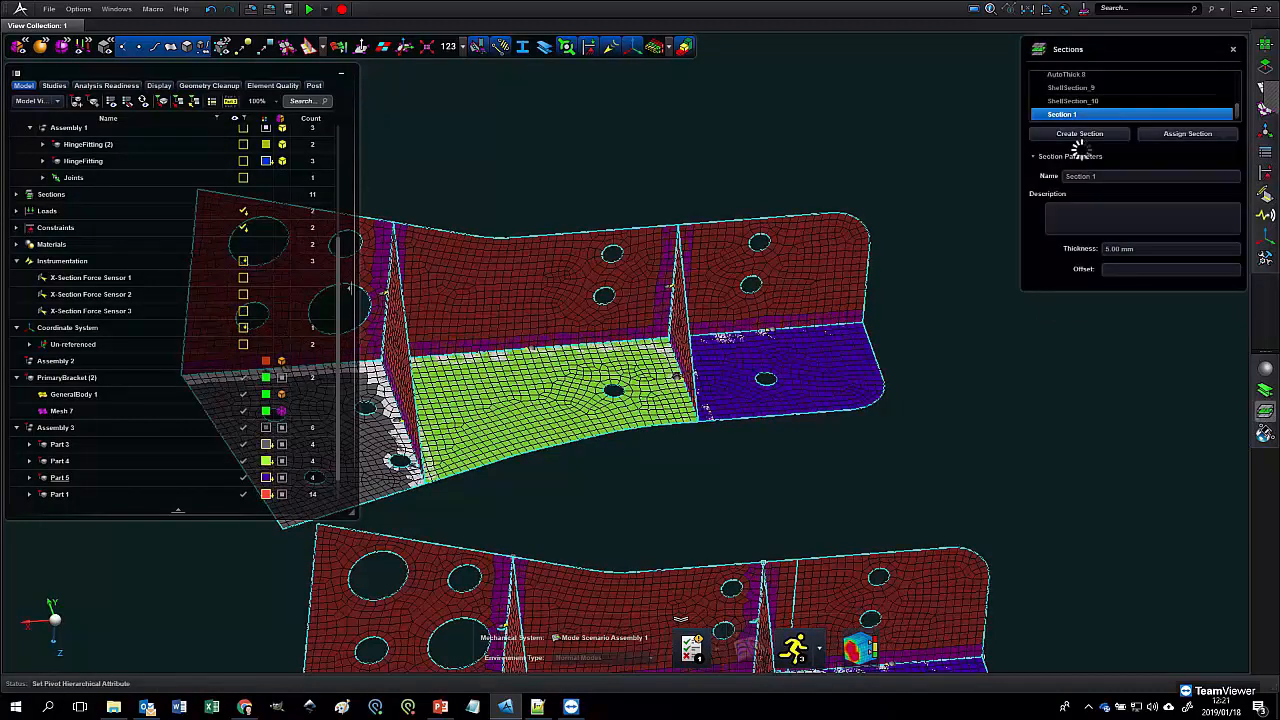
pyautogui.click(1080, 134)
pyautogui.click(1124, 250)
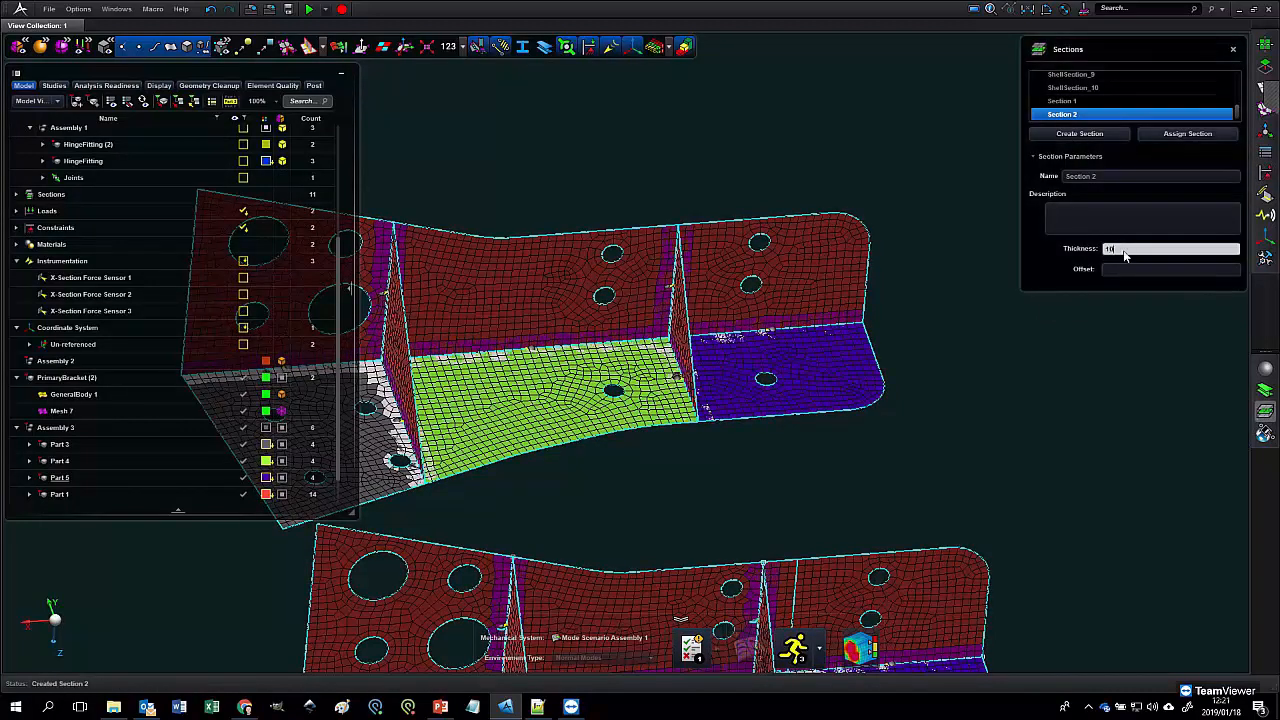
pyautogui.write('10')
pyautogui.press('Return')
pyautogui.click(1188, 133)
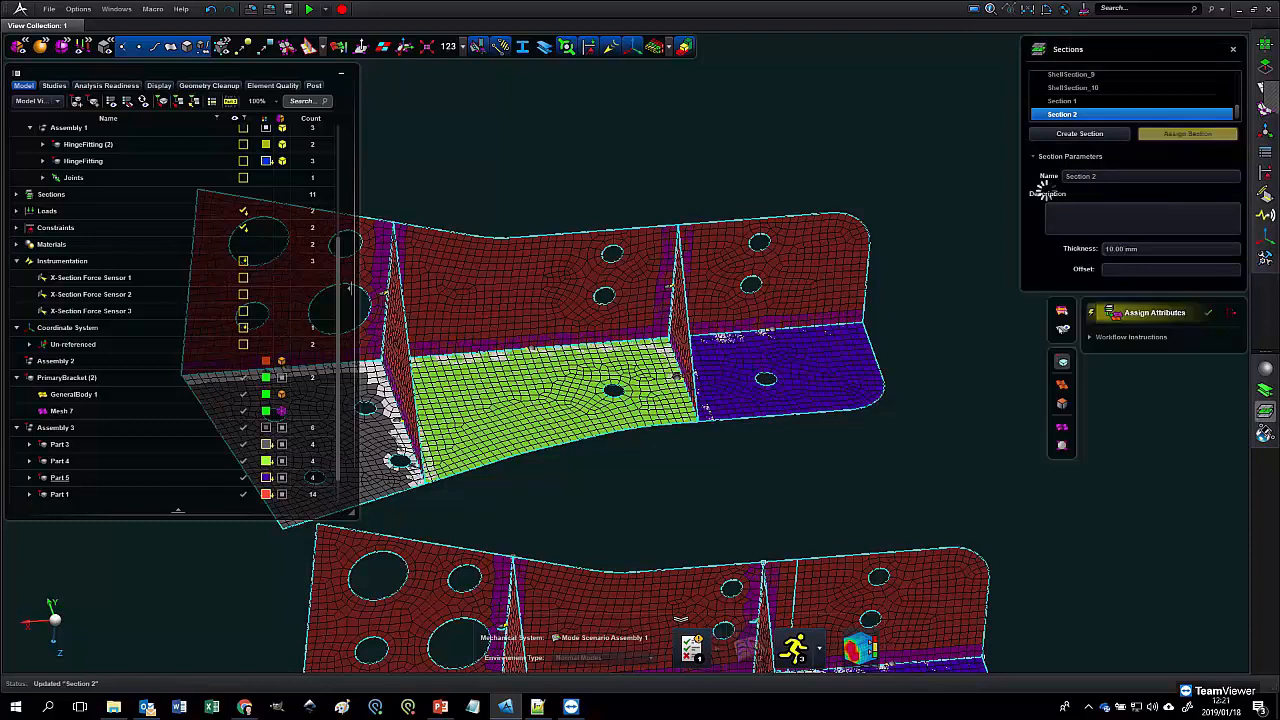
pyautogui.click(676, 350)
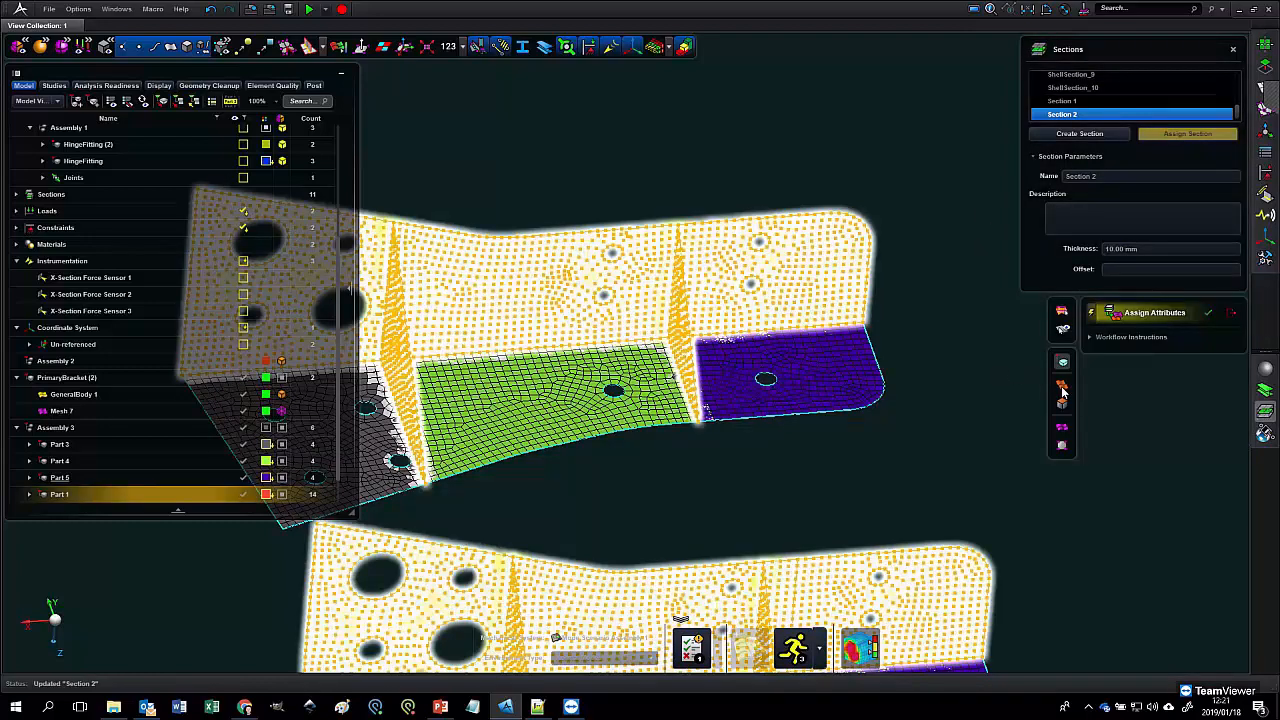
pyautogui.click(686, 355)
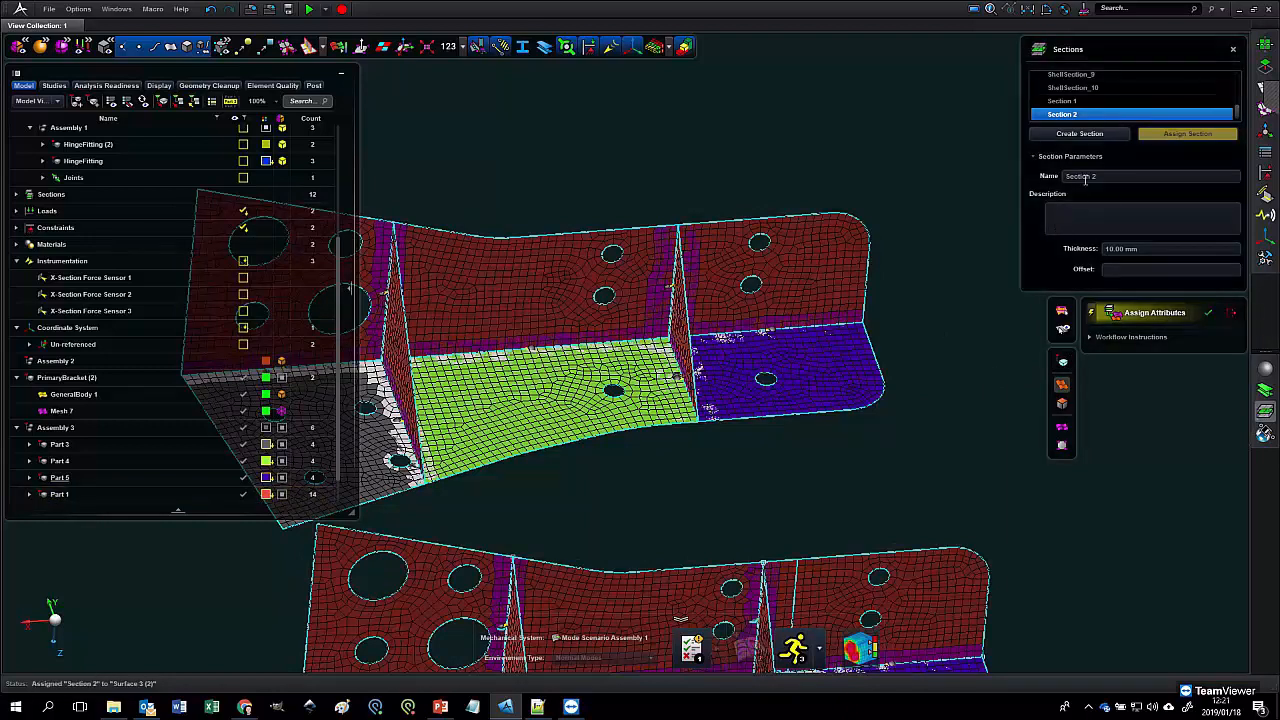
# - Set Section 2's thickness to 15 mm and assign it again to the gusset between the light-green and blue base surfaces
pyautogui.click(1161, 250)
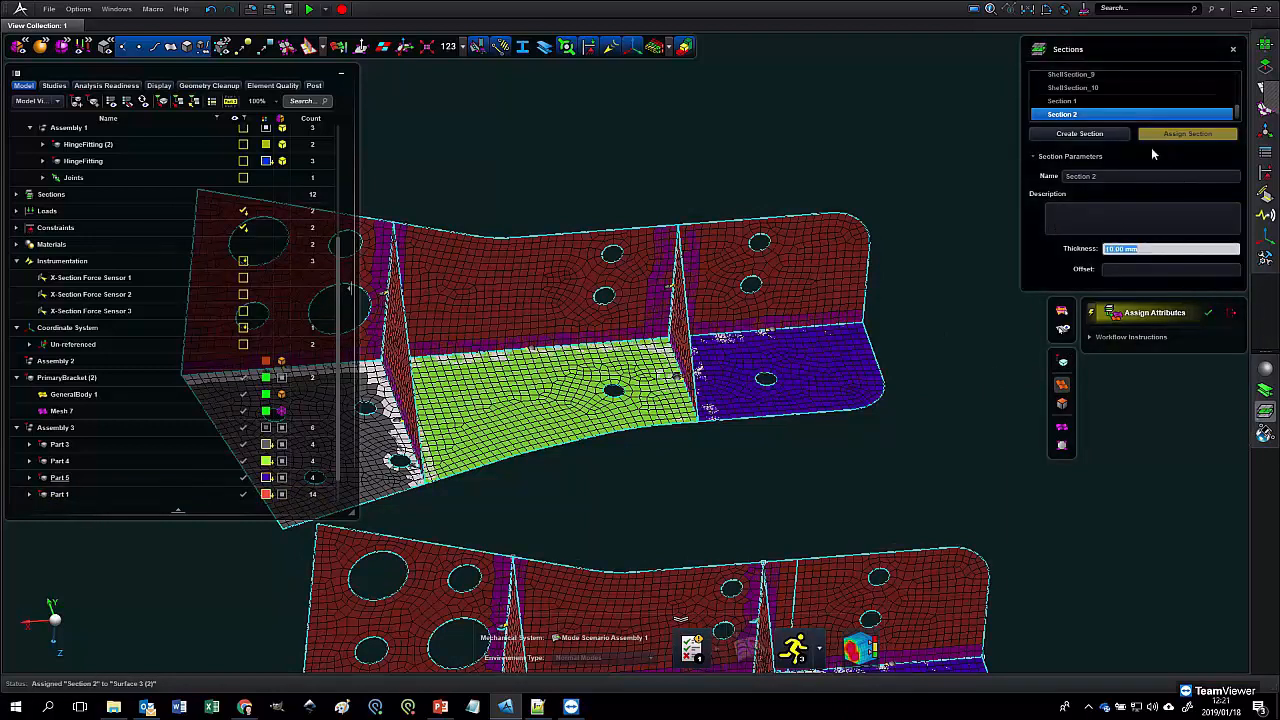
pyautogui.write('15')
pyautogui.press('Return')
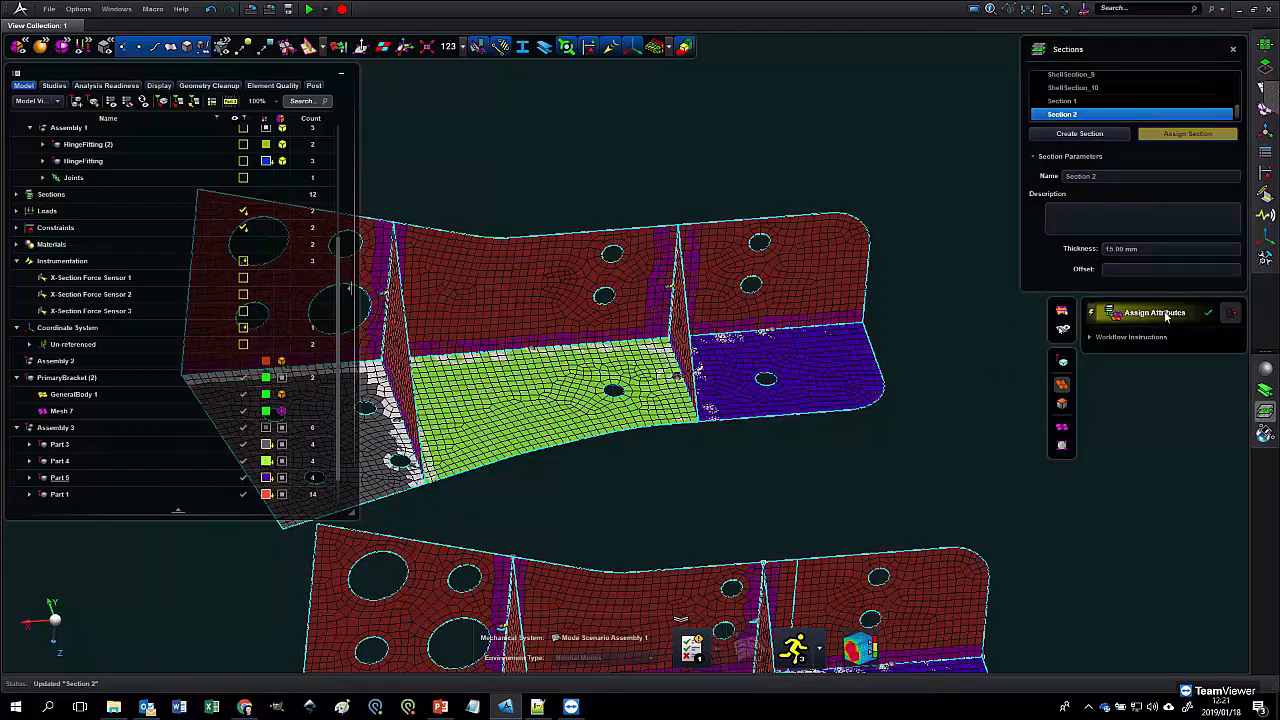
pyautogui.click(678, 335)
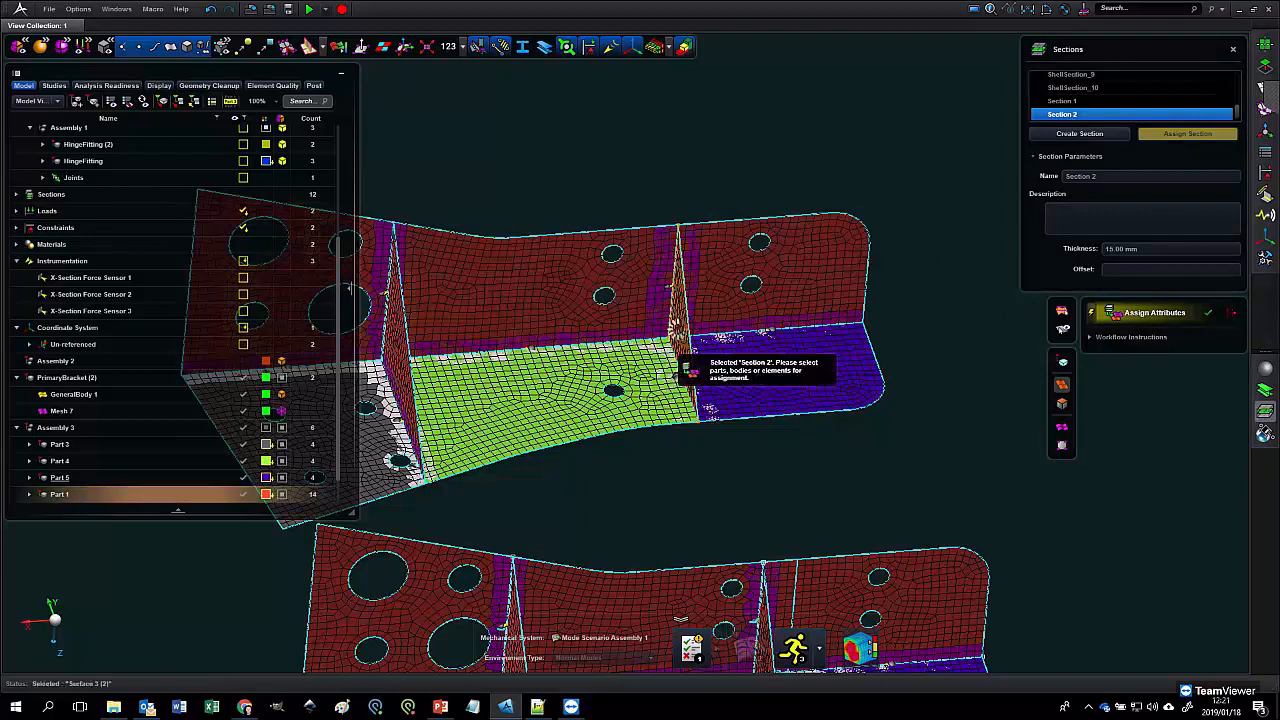
pyautogui.middleClick(690, 368)
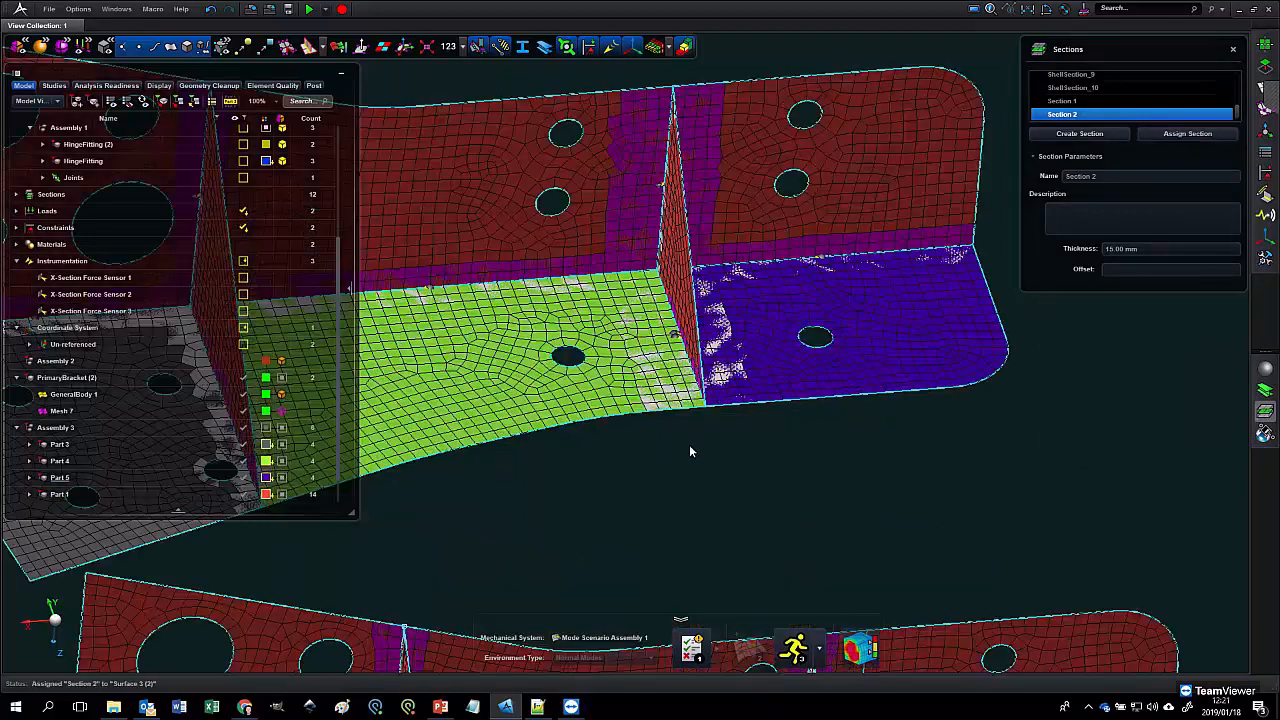
# - Inspect how far the glue patches extend around the 15 mm gusset, on the vertical flange and the base surfaces
pyautogui.scroll(3, 688, 446)
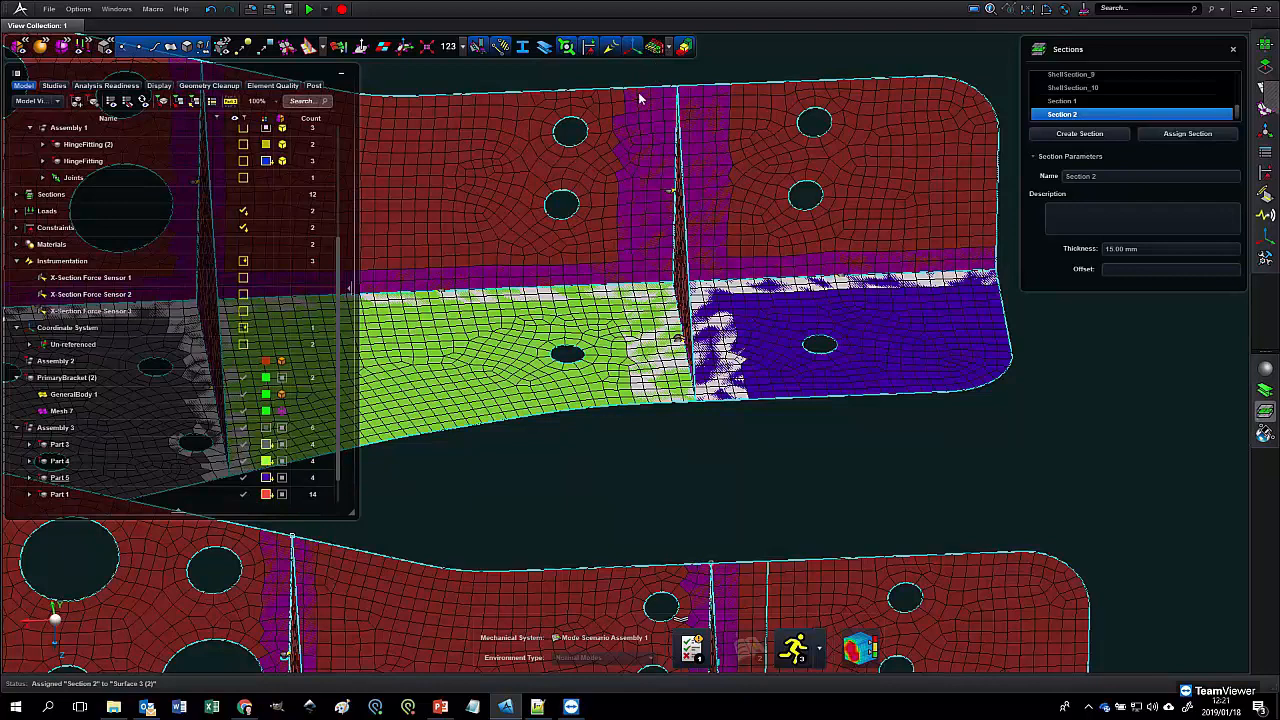
pyautogui.click(655, 46)
pyautogui.moveTo(664, 95); pyautogui.dragTo(807, 346, button='middle')
pyautogui.click(658, 47)
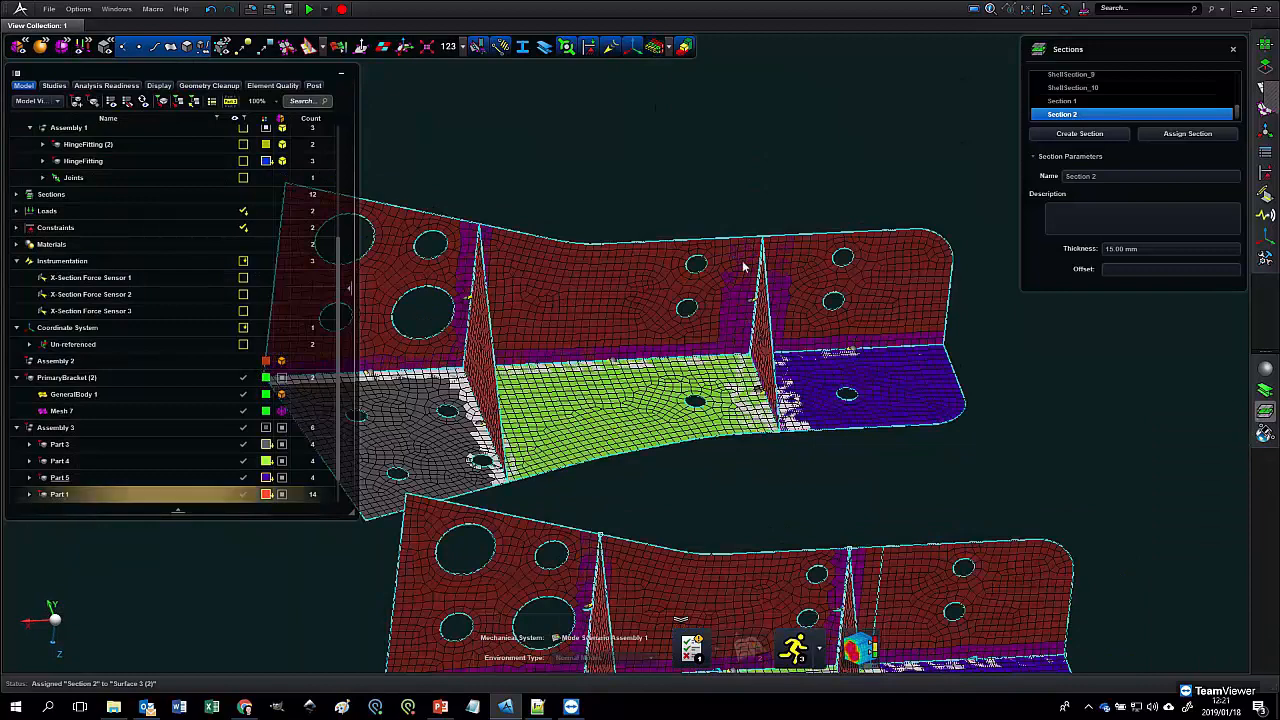
pyautogui.scroll(2, 738, 259)
pyautogui.moveTo(579, 197); pyautogui.dragTo(567, 143, button='middle')
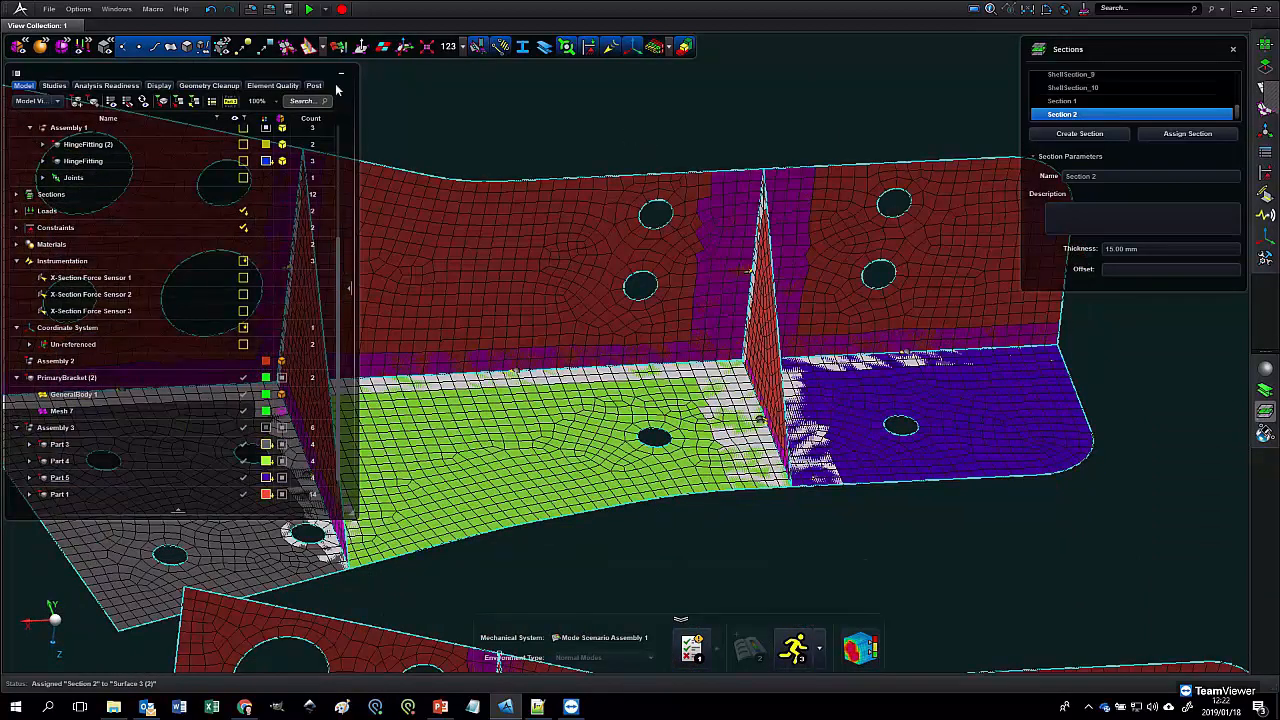
# - Turn off the face shading and move the 15 mm gusset about 32 mm along X over the light-green base surface
pyautogui.click(171, 47)
pyautogui.scroll(-3, 601, 174)
pyautogui.moveTo(580, 163); pyautogui.dragTo(588, 200, button='middle')
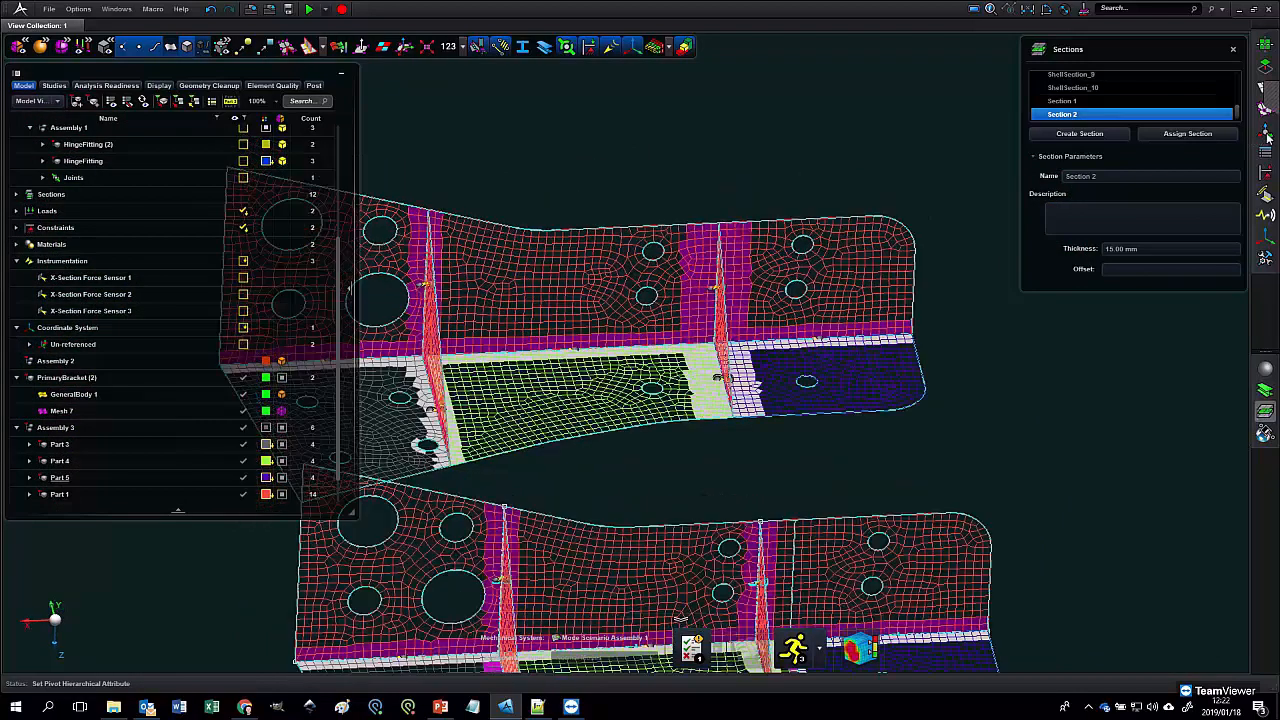
pyautogui.click(1266, 132)
pyautogui.click(1122, 77)
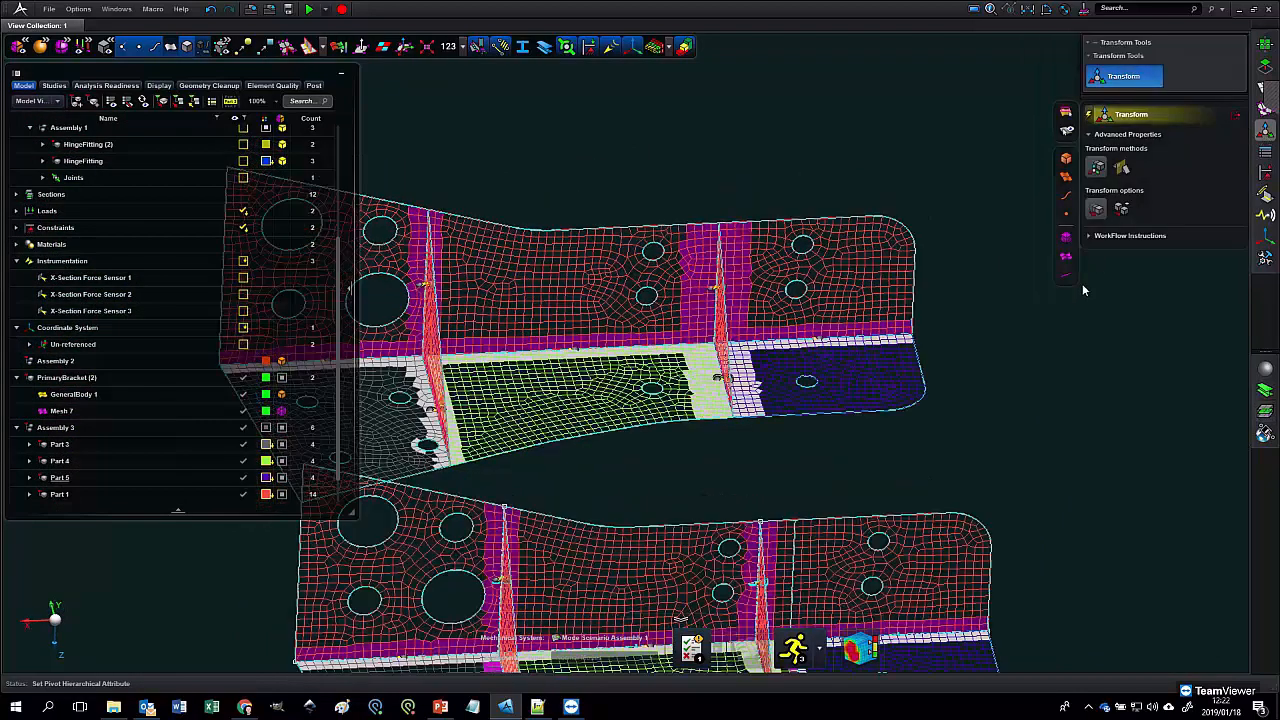
pyautogui.click(721, 352)
pyautogui.moveTo(648, 330); pyautogui.dragTo(520, 338)
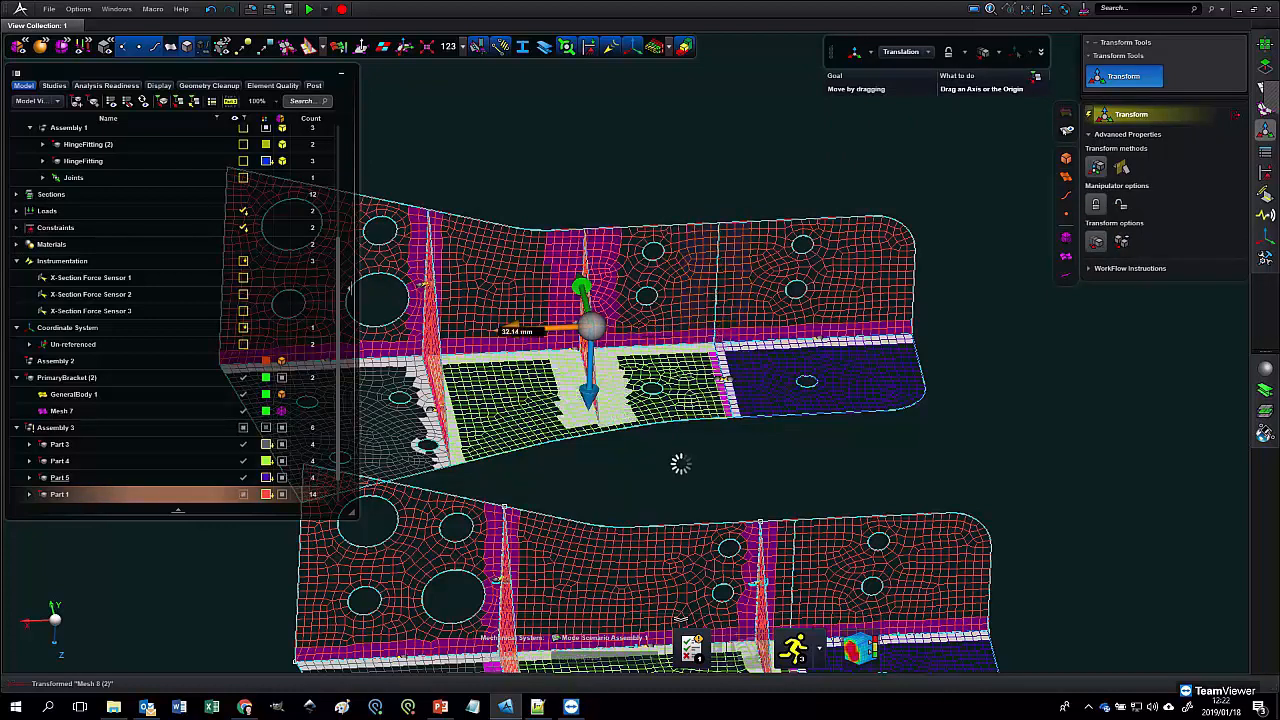
pyautogui.moveTo(1120, 314); pyautogui.dragTo(1138, 294, button='middle')
pyautogui.click(1234, 117)
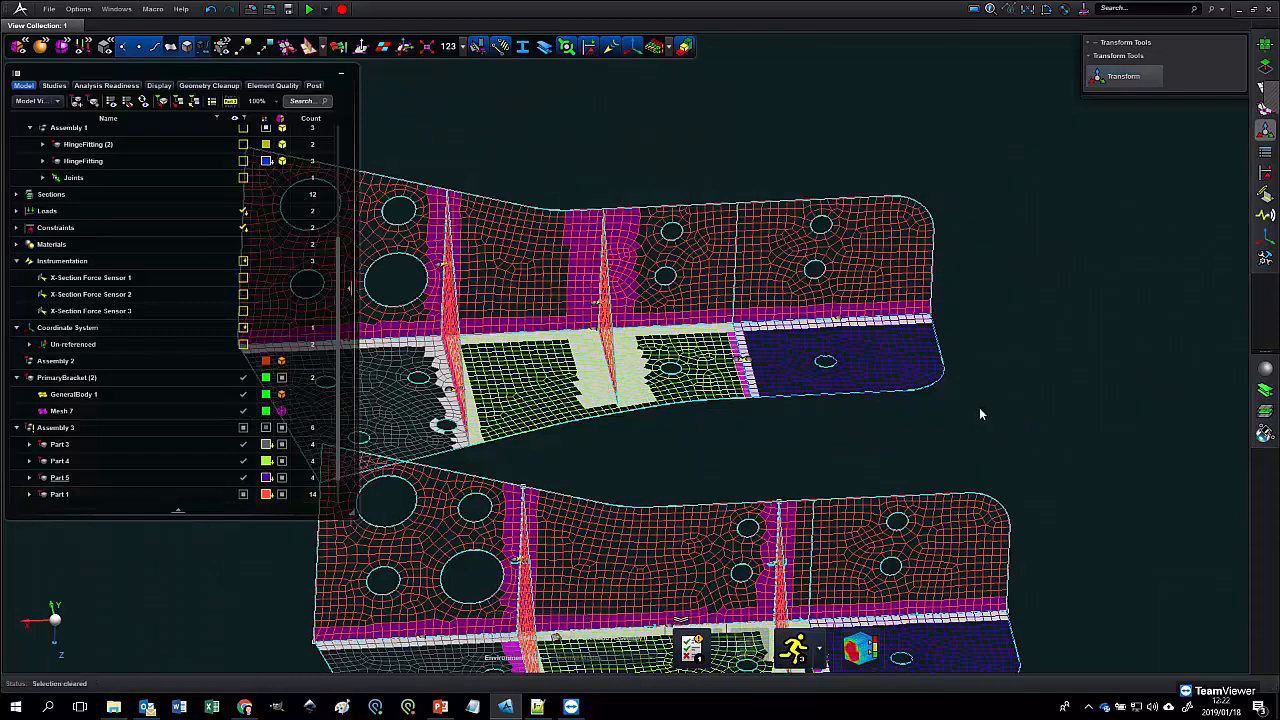
# - Compare the green single-mesh bracket with the two glued multi-part brackets in an overall view
pyautogui.scroll(-5, 979, 407)
pyautogui.moveTo(988, 444); pyautogui.dragTo(880, 248, button='middle')
pyautogui.moveTo(935, 405); pyautogui.dragTo(823, 399, button='middle')
pyautogui.moveTo(1008, 534); pyautogui.dragTo(940, 467, button='middle')
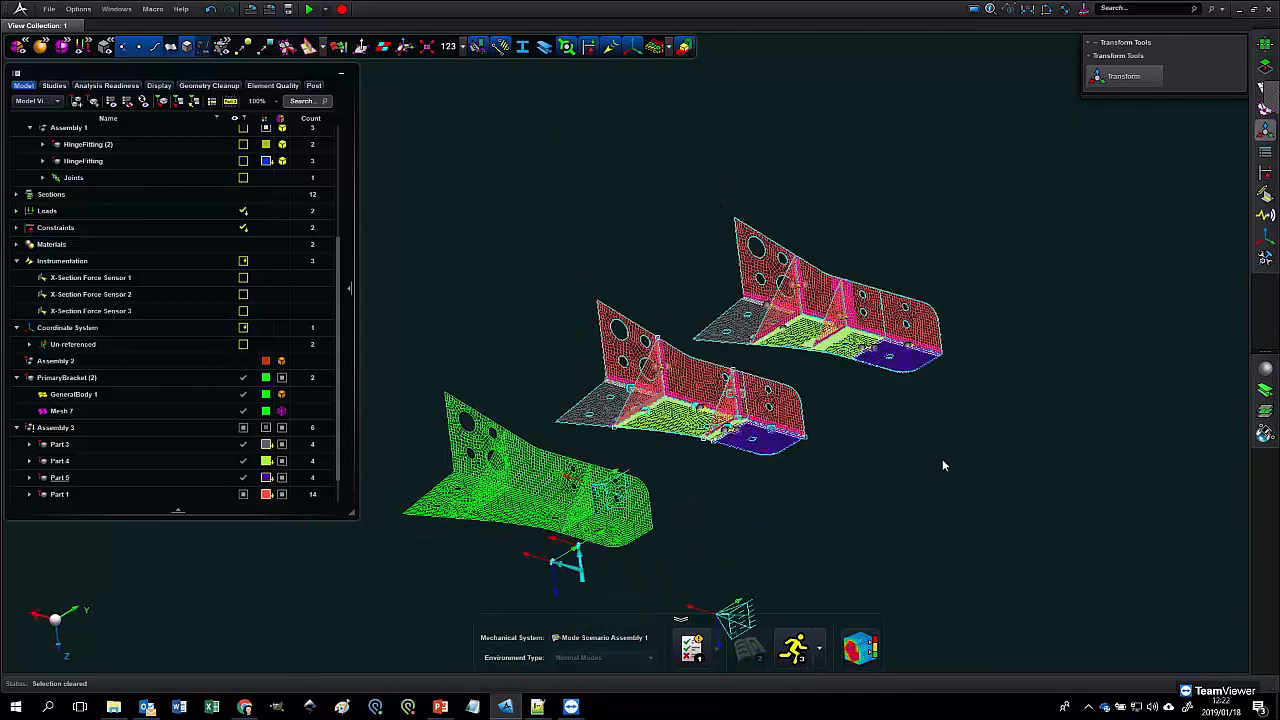
pyautogui.moveTo(906, 437); pyautogui.dragTo(895, 408, button='middle')
pyautogui.scroll(3, 872, 412)
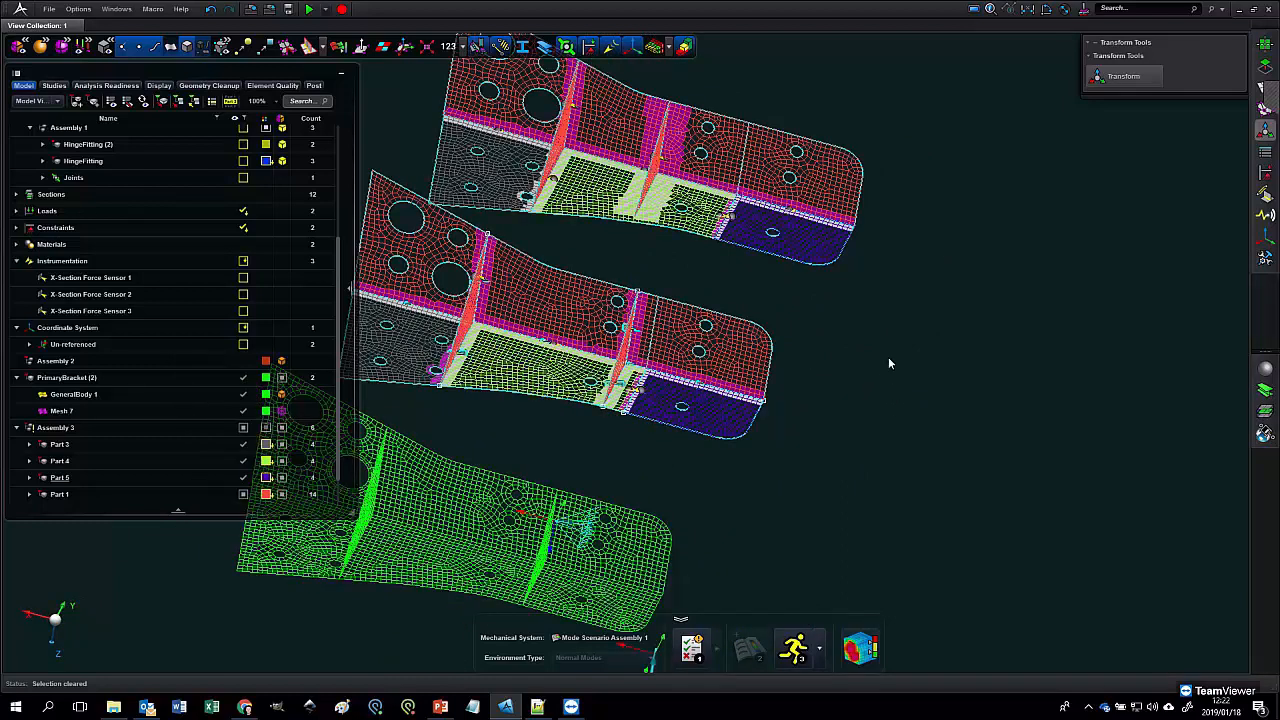
pyautogui.moveTo(866, 371)
pyautogui.mouseDown(button='middle')
pyautogui.moveTo(874, 358)
pyautogui.moveTo(857, 383)
pyautogui.mouseUp(button='middle')
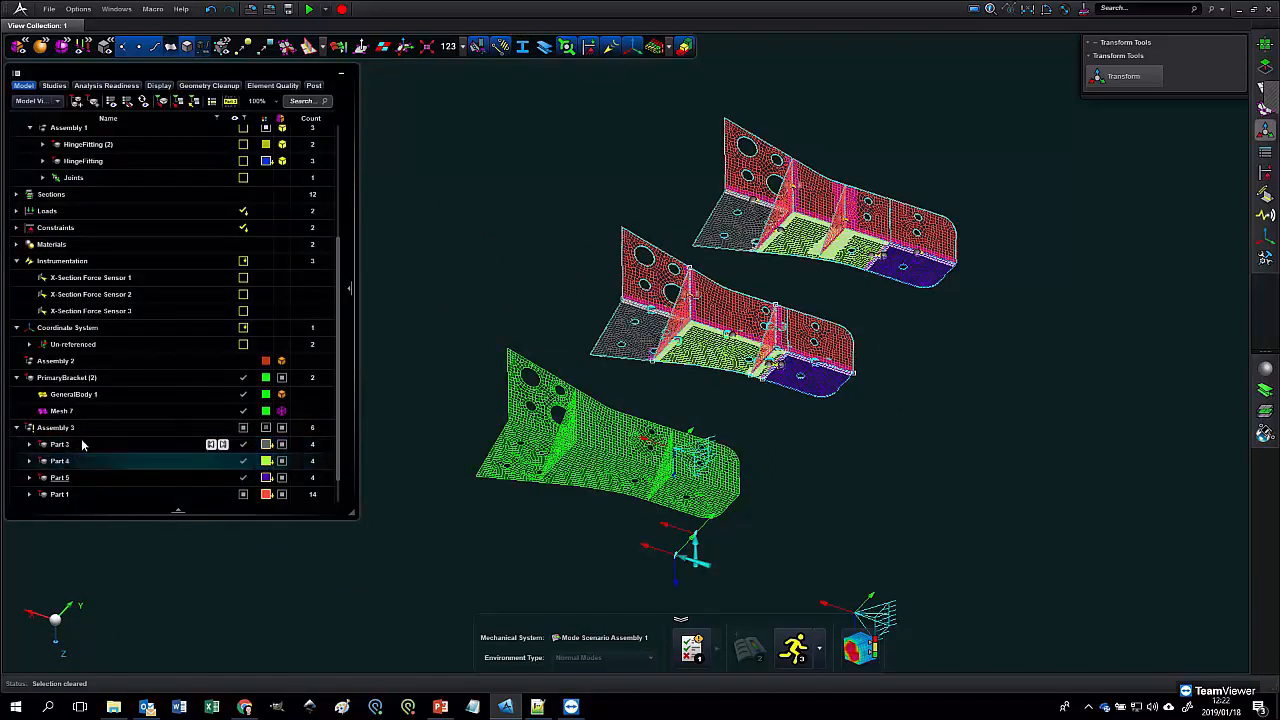
pyautogui.moveTo(844, 438); pyautogui.dragTo(869, 415, button='middle')
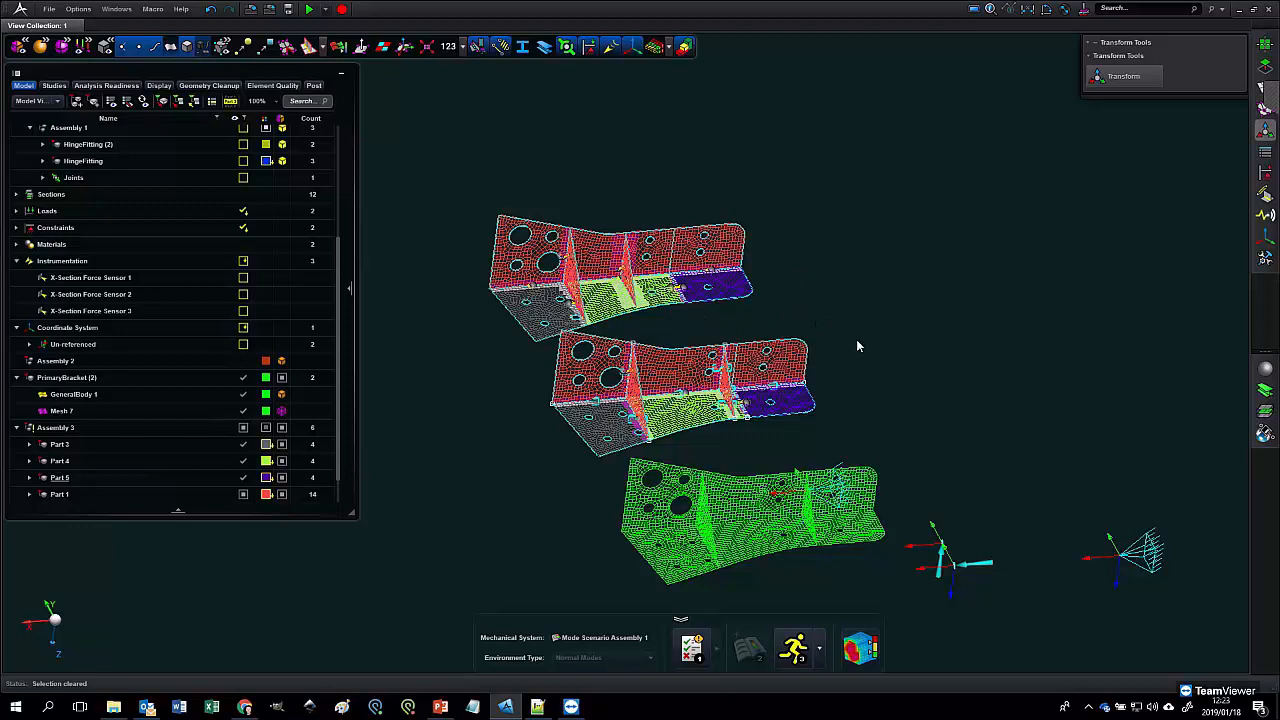
pyautogui.moveTo(855, 340); pyautogui.dragTo(853, 346, button='middle')
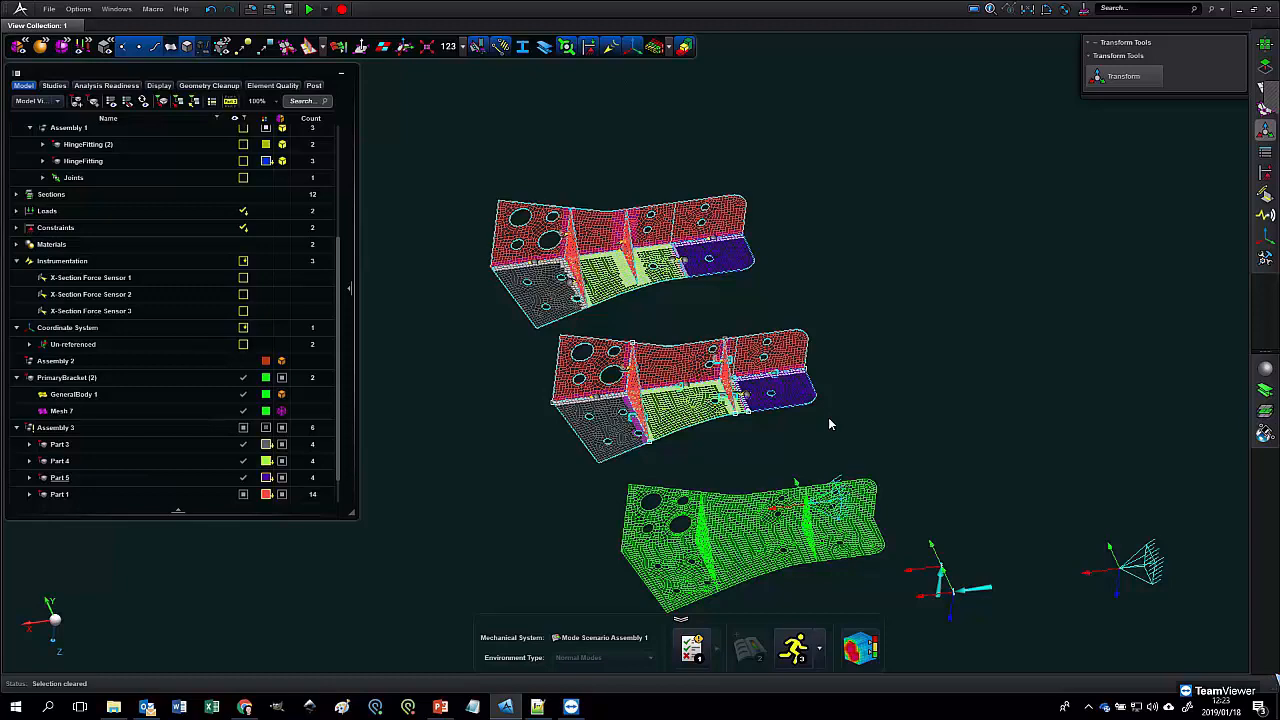
# - Examine the glue patches and part boundaries of both multi-part brackets against the continuous mesh of the green bracket
pyautogui.moveTo(829, 364); pyautogui.dragTo(710, 363, button='middle')
pyautogui.scroll(5, 772, 442)
pyautogui.scroll(-3, 771, 442)
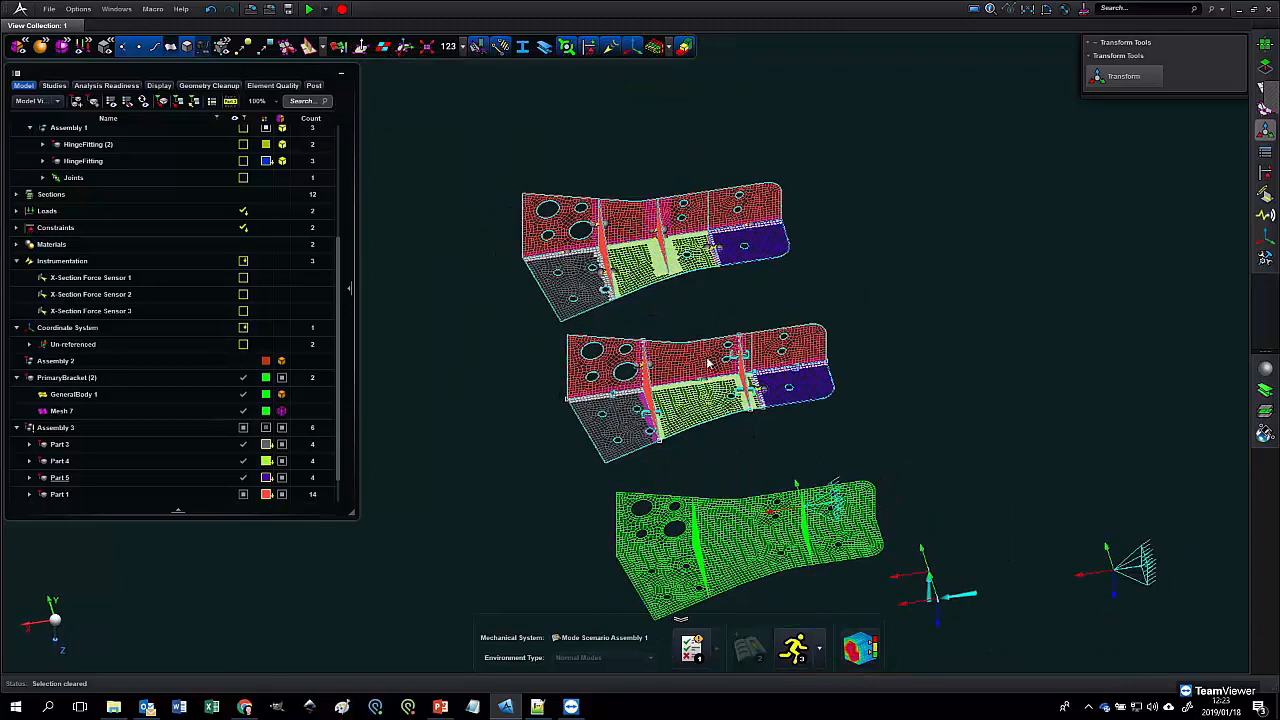
pyautogui.scroll(5, 684, 298)
pyautogui.scroll(-4, 684, 300)
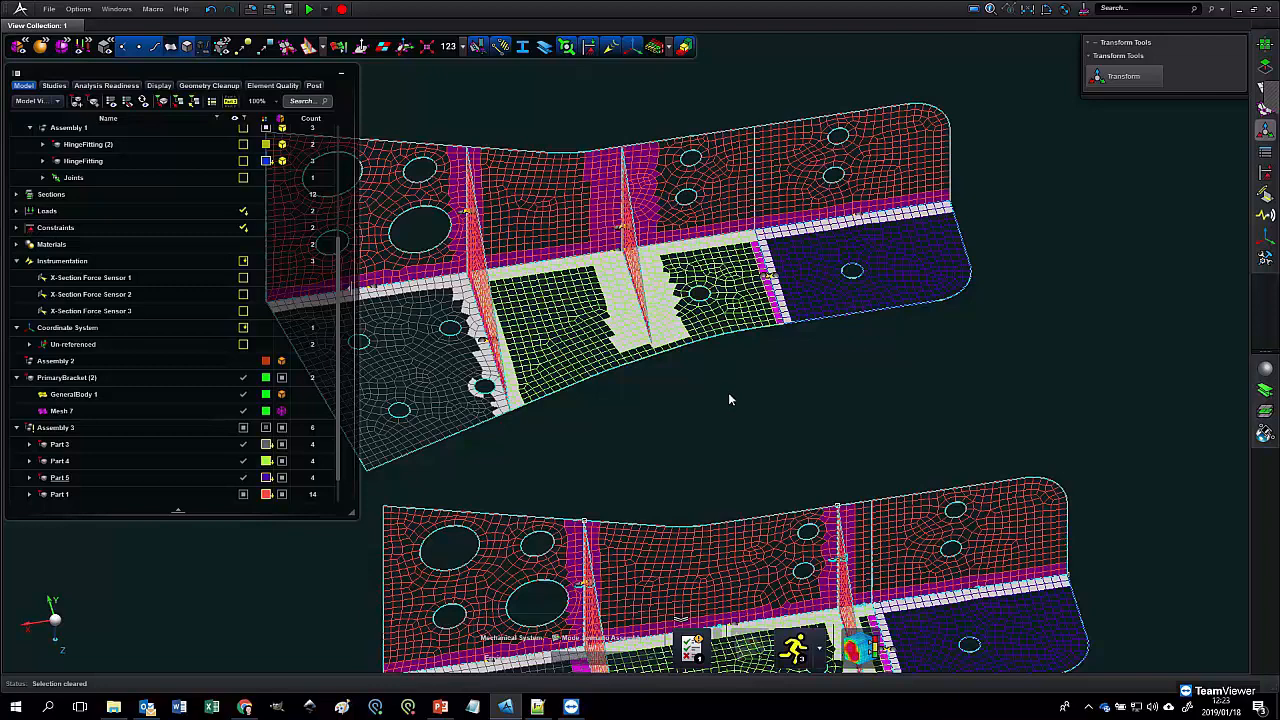
pyautogui.scroll(-3, 728, 396)
pyautogui.moveTo(728, 394); pyautogui.dragTo(717, 400, button='middle')
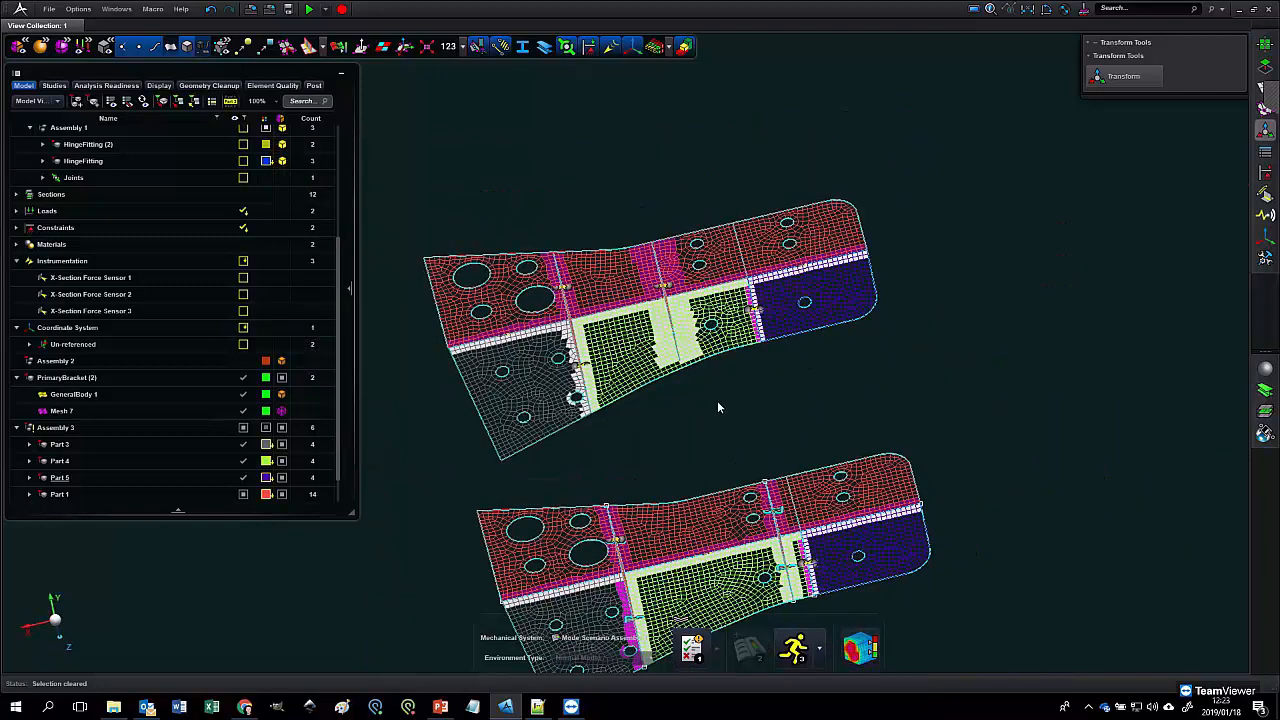
pyautogui.scroll(-2, 717, 400)
pyautogui.moveTo(640, 358); pyautogui.dragTo(764, 268, button='middle')
pyautogui.moveTo(824, 368); pyautogui.dragTo(757, 375, button='middle')
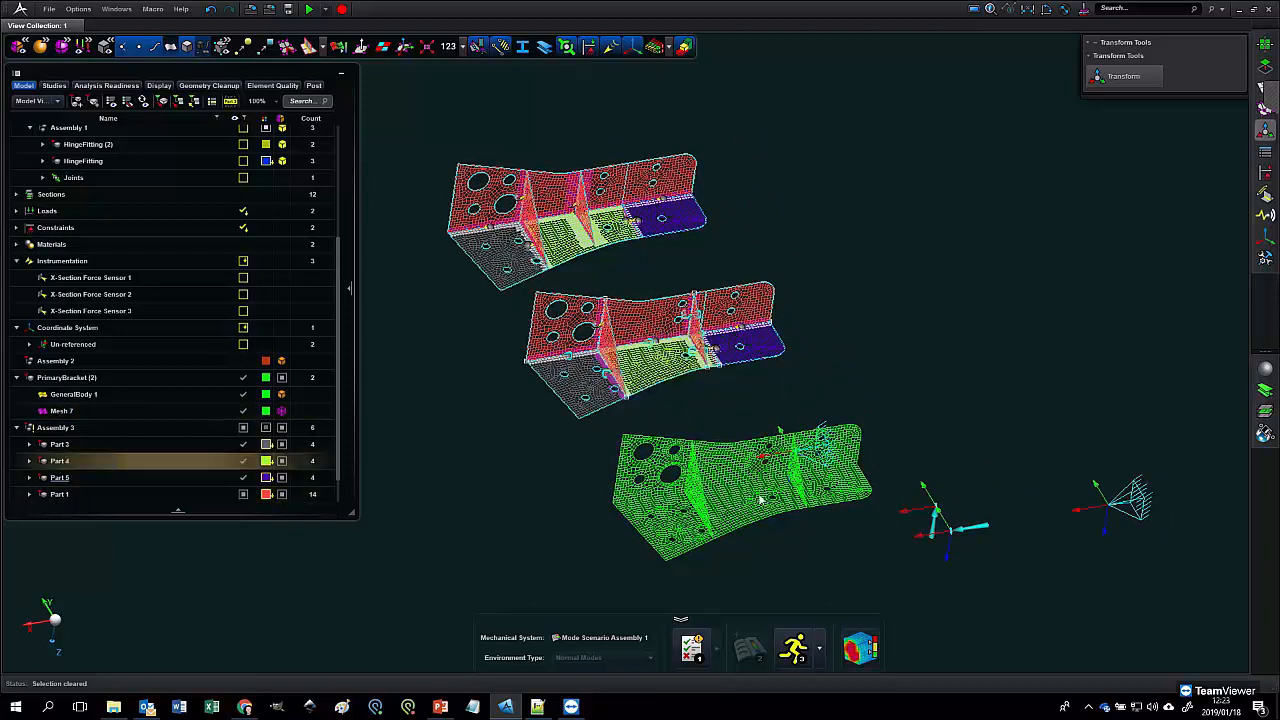
pyautogui.moveTo(722, 385); pyautogui.dragTo(633, 379, button='middle')
pyautogui.scroll(5, 720, 406)
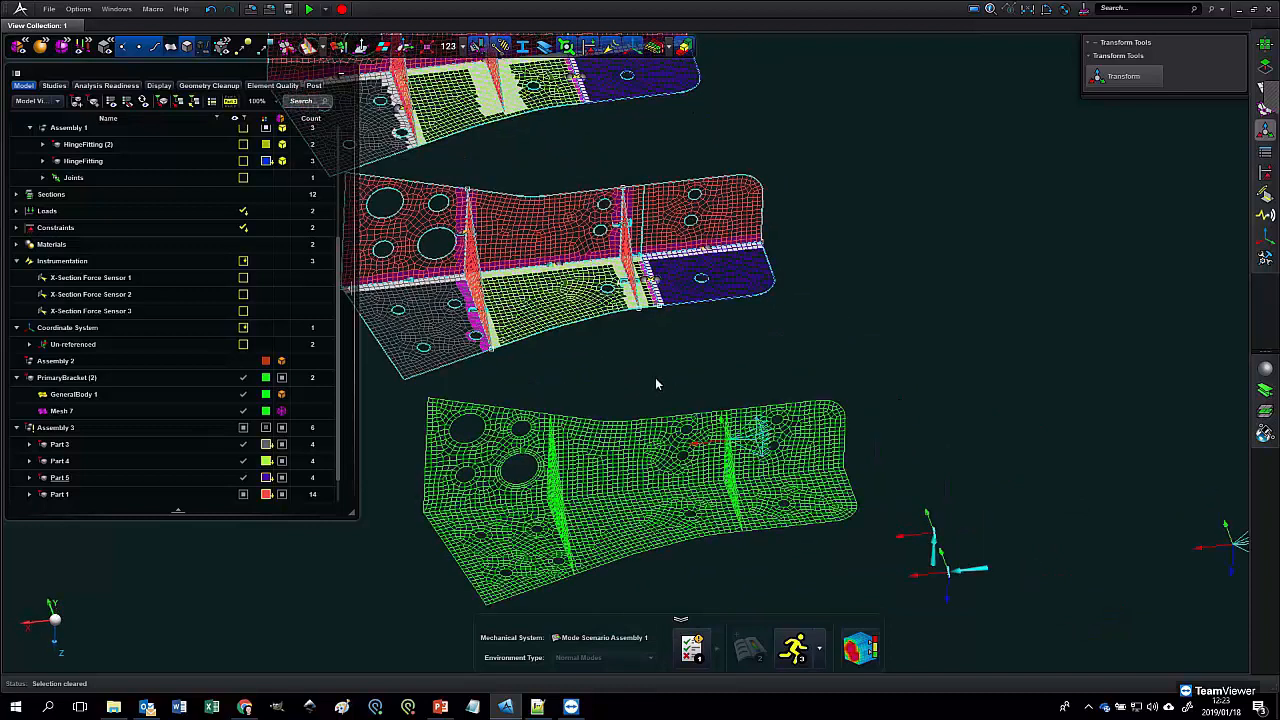
pyautogui.moveTo(668, 340); pyautogui.dragTo(689, 340, button='middle')
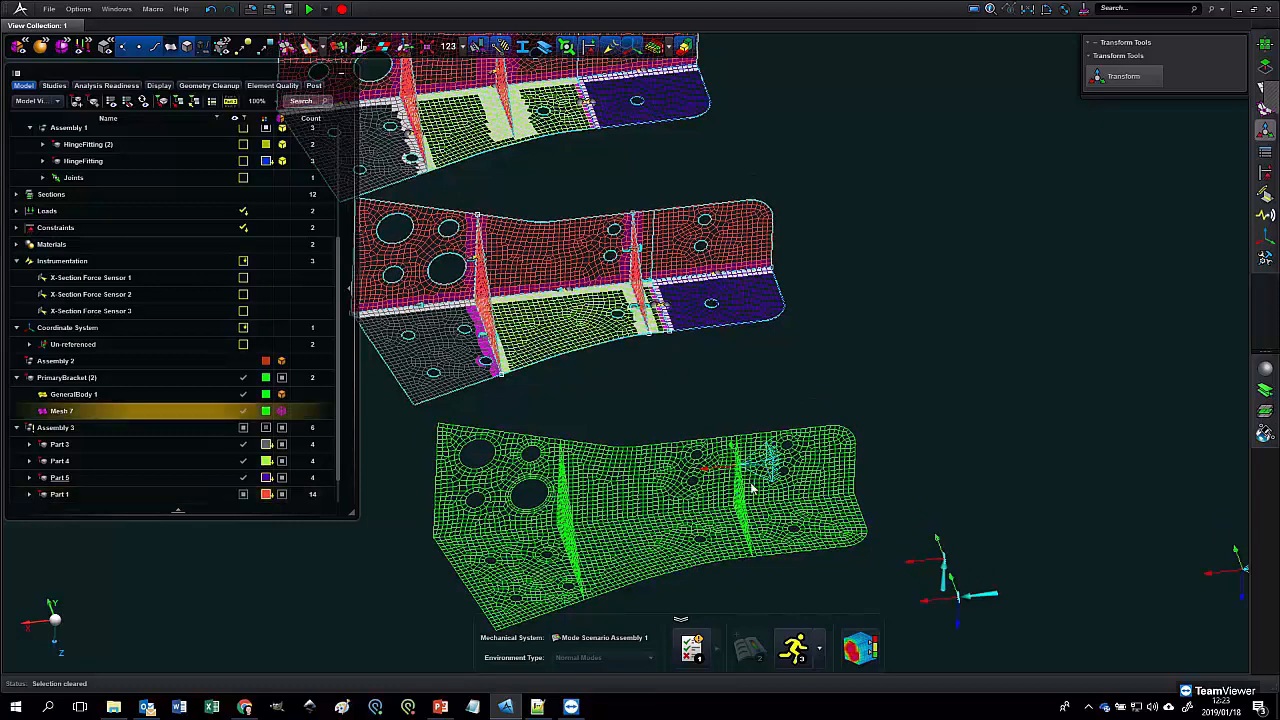
pyautogui.moveTo(665, 390); pyautogui.dragTo(684, 397, button='middle')
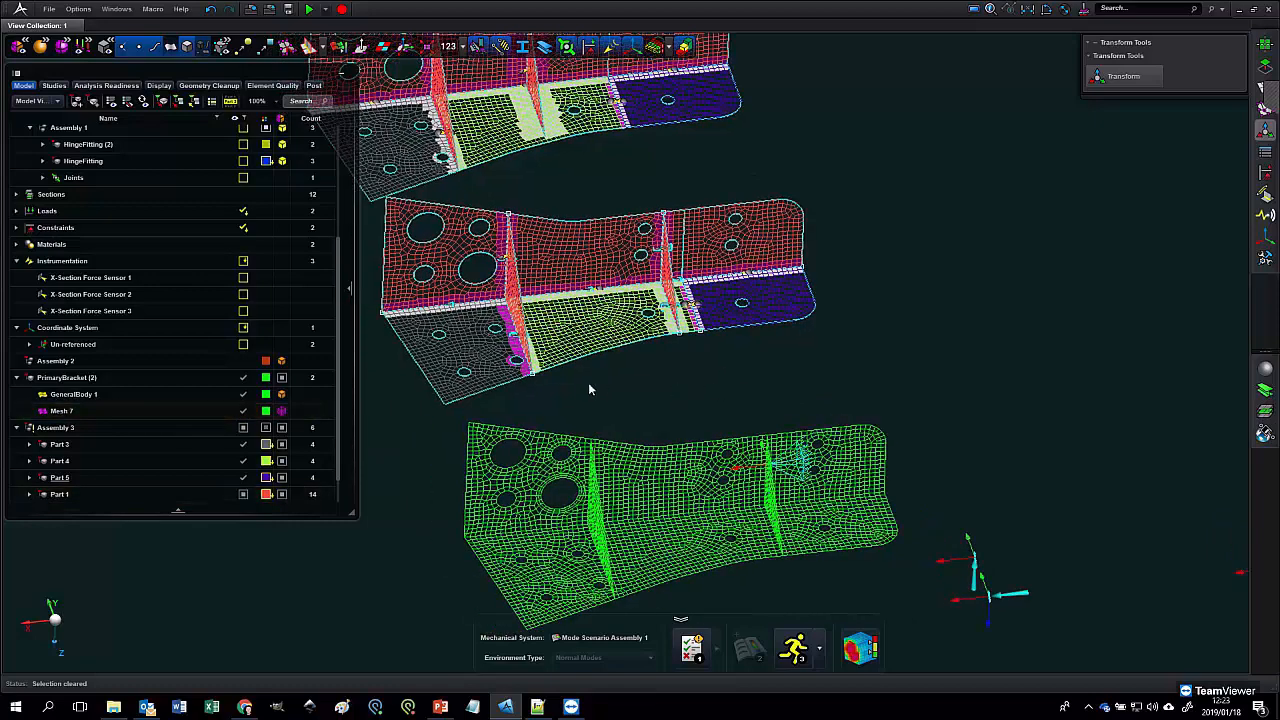
# - Inspect the glue patch beside the gusset and hole at the grey base surface of the middle bracket
pyautogui.scroll(8, 588, 390)
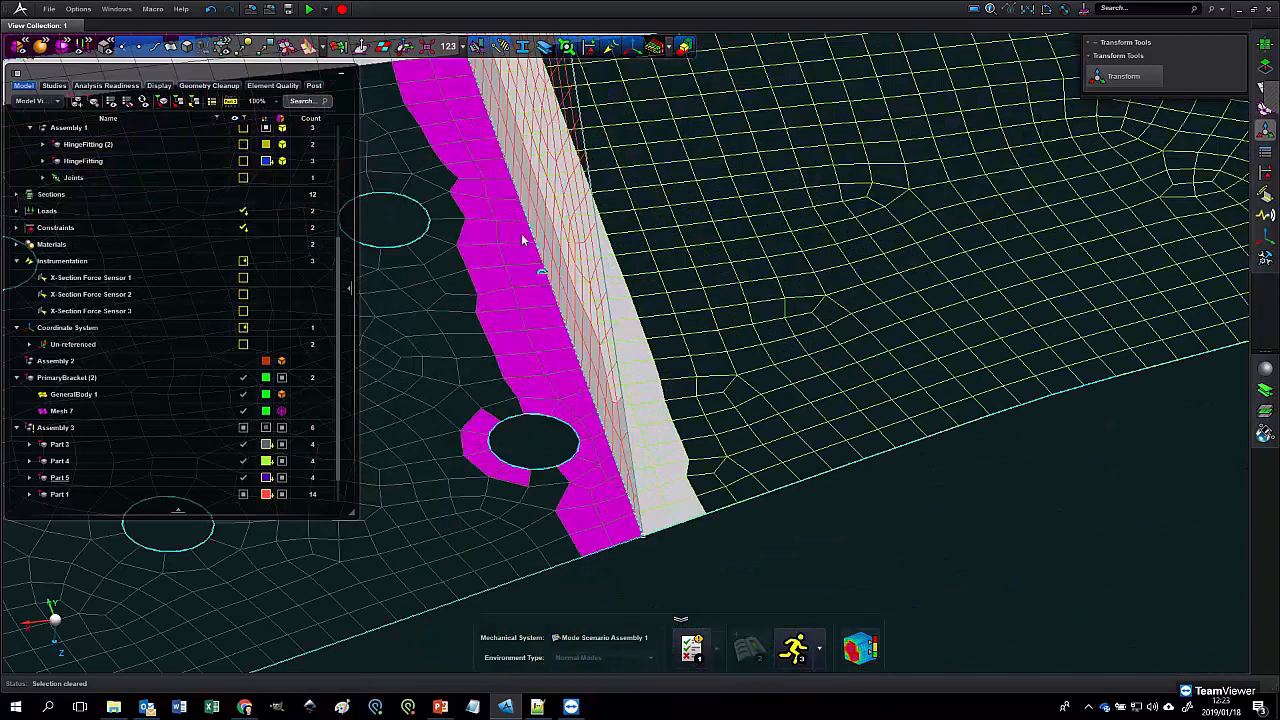
pyautogui.scroll(3, 522, 240)
pyautogui.scroll(-8, 666, 404)
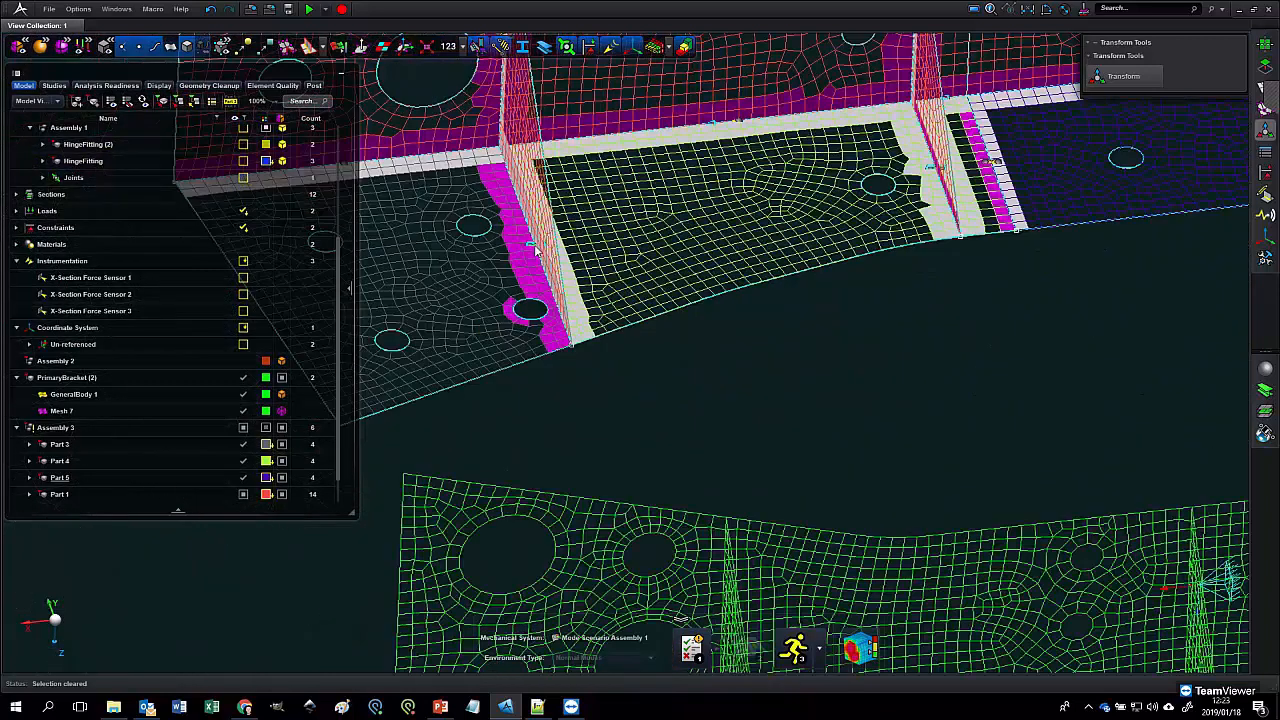
pyautogui.scroll(-3, 669, 400)
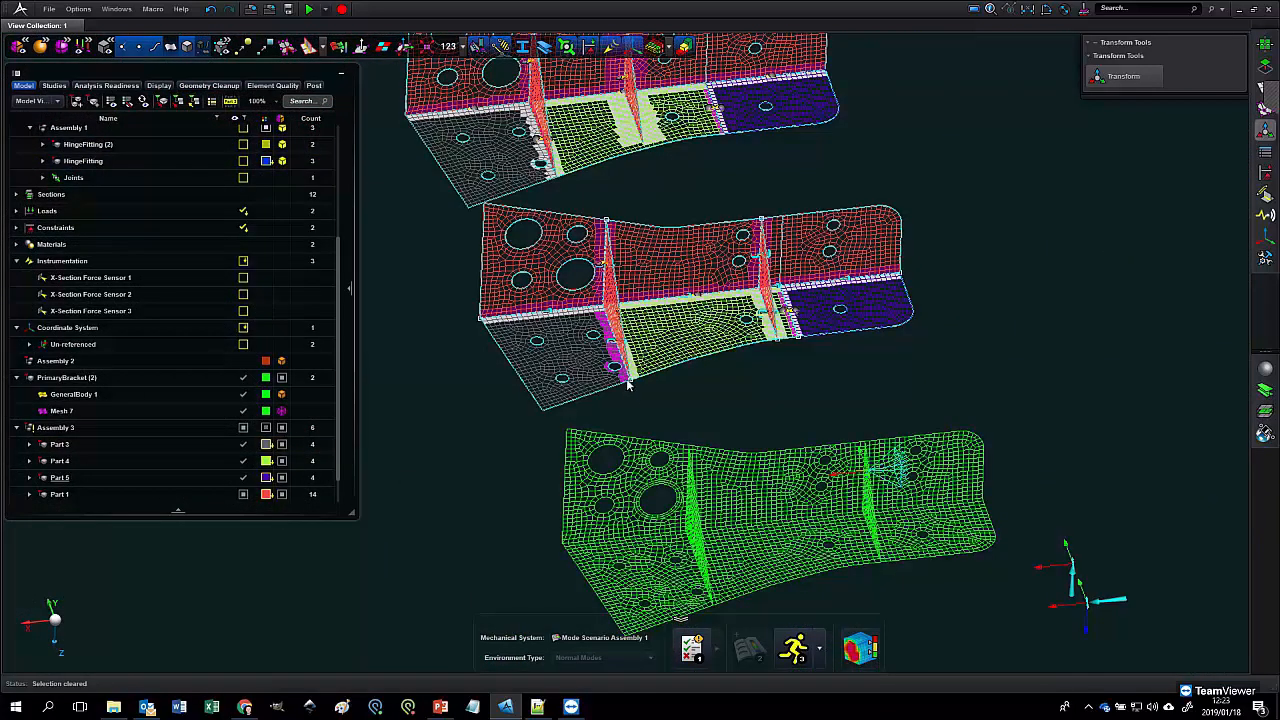
# - Restrict the selection to glue and delete all the glue pairs on the middle multi-part bracket
pyautogui.moveTo(1120, 366); pyautogui.dragTo(1057, 358, button='middle')
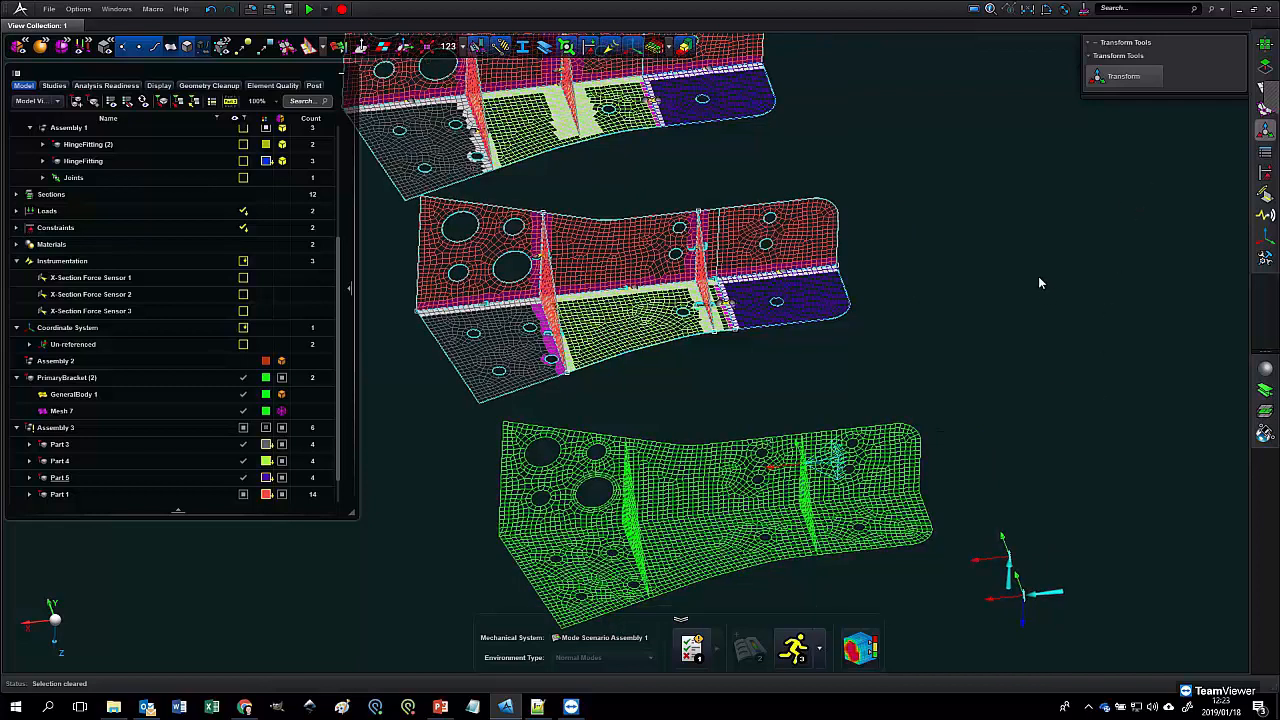
pyautogui.moveTo(851, 362); pyautogui.dragTo(843, 394, button='middle')
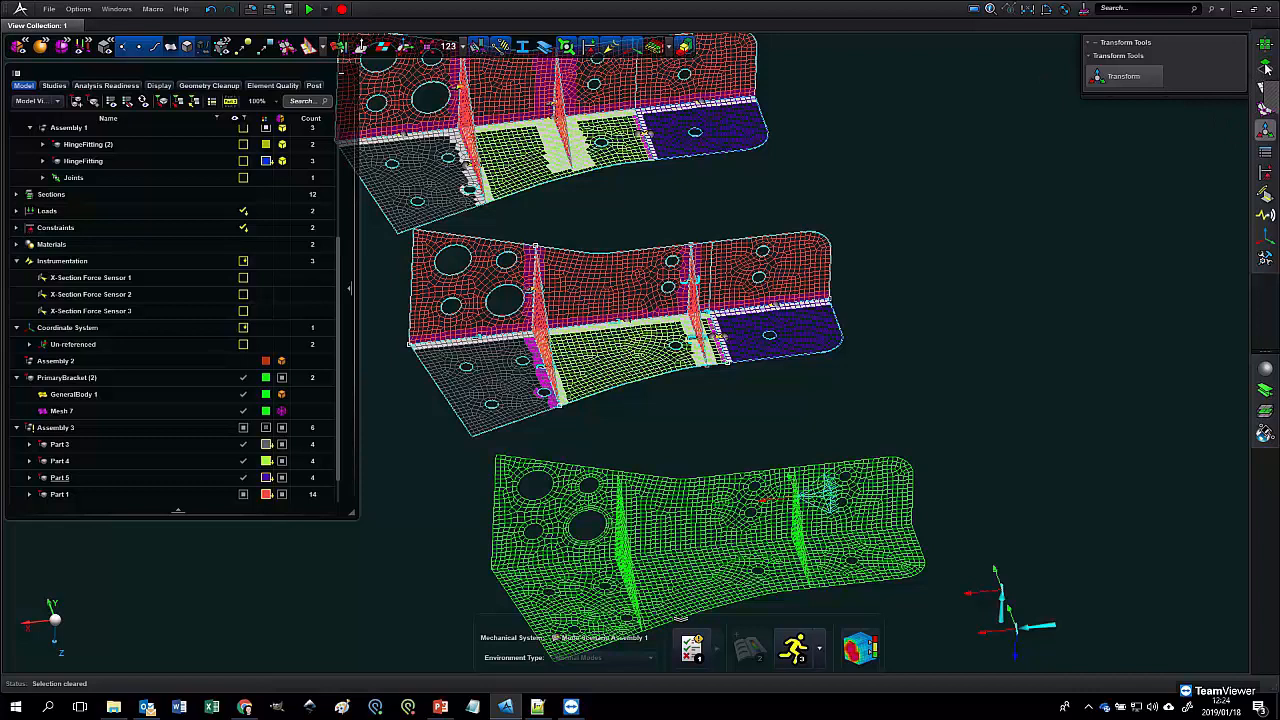
pyautogui.moveTo(1267, 66)
pyautogui.moveTo(958, 294); pyautogui.dragTo(1006, 117, button='middle')
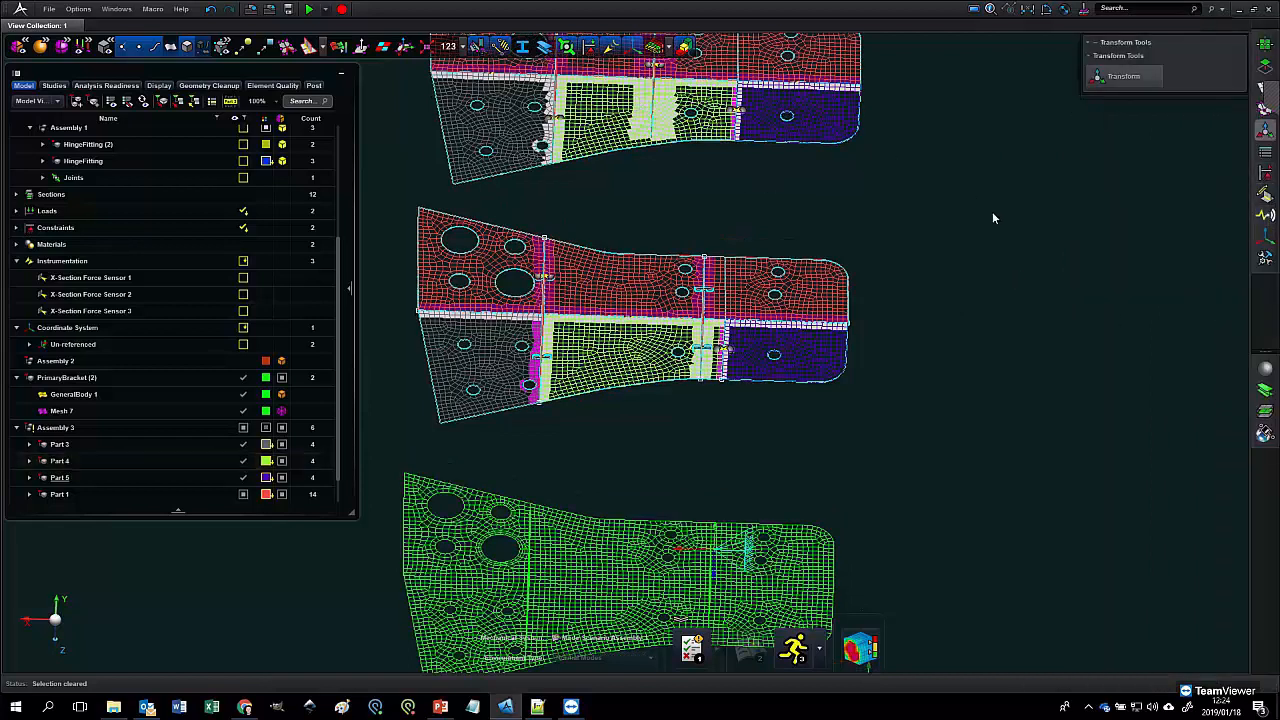
pyautogui.click(1266, 196)
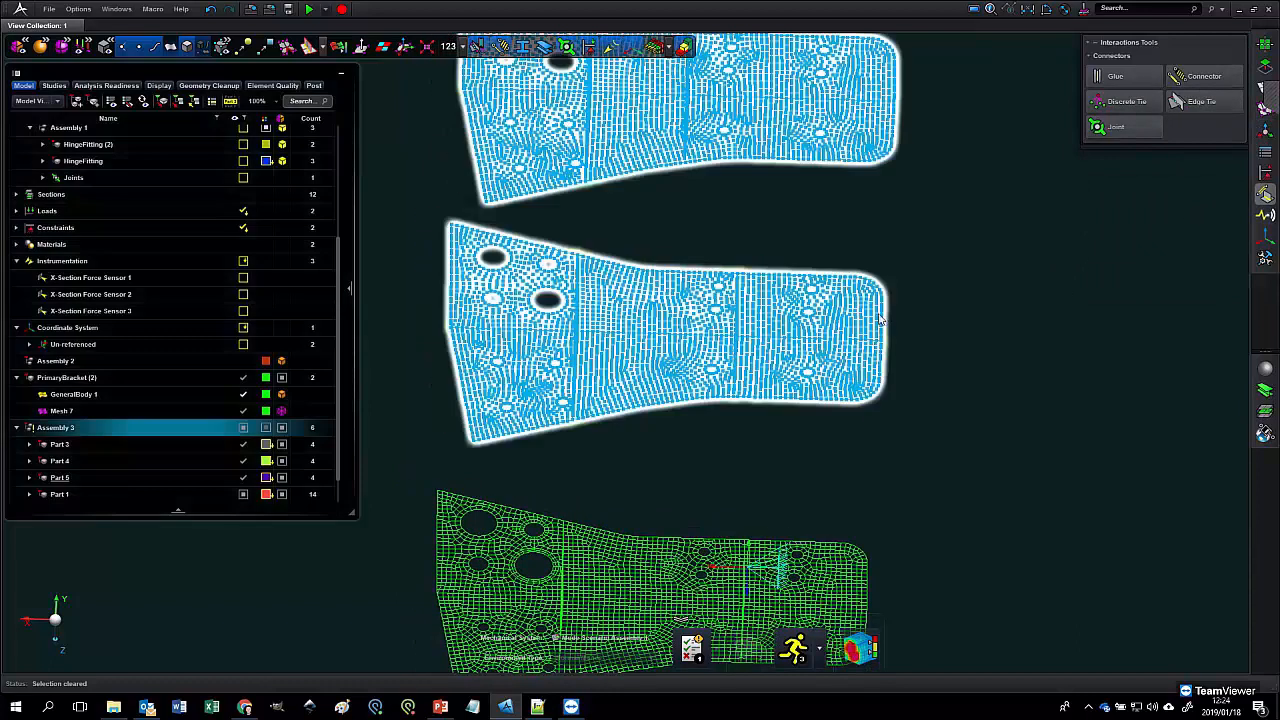
pyautogui.rightClick(882, 317)
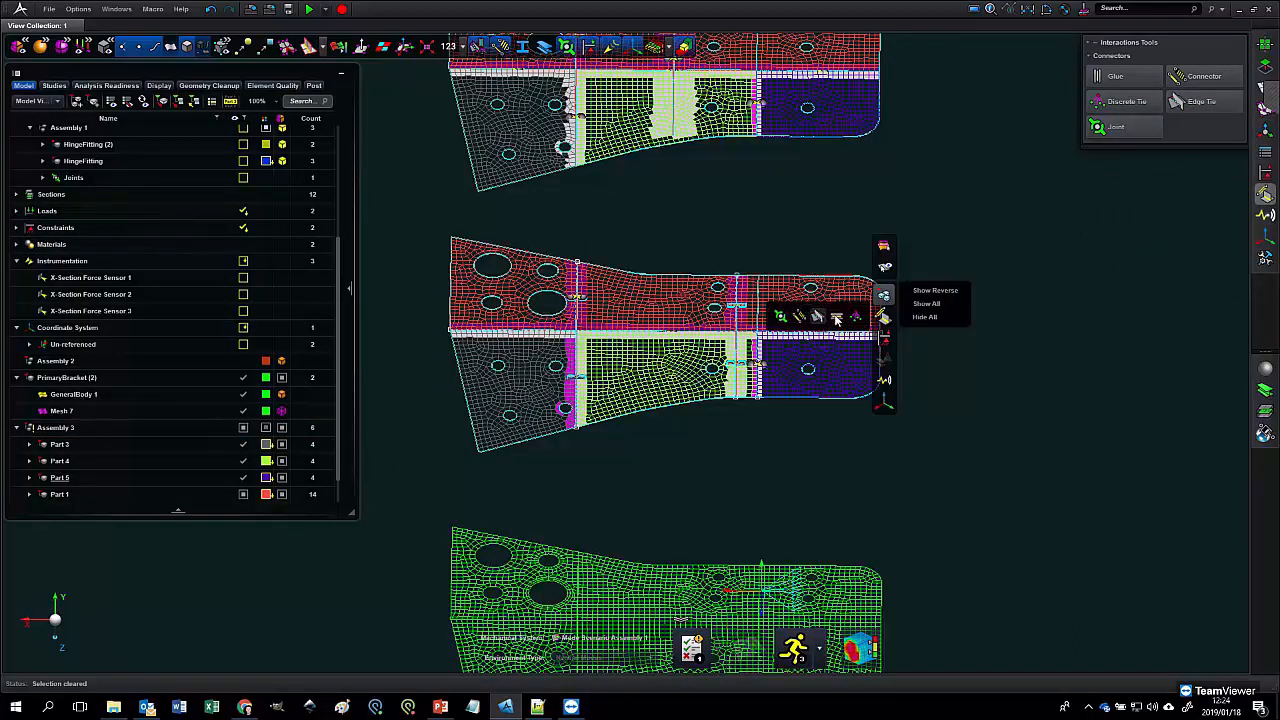
pyautogui.click(514, 260)
pyautogui.moveTo(428, 246); pyautogui.dragTo(924, 476)
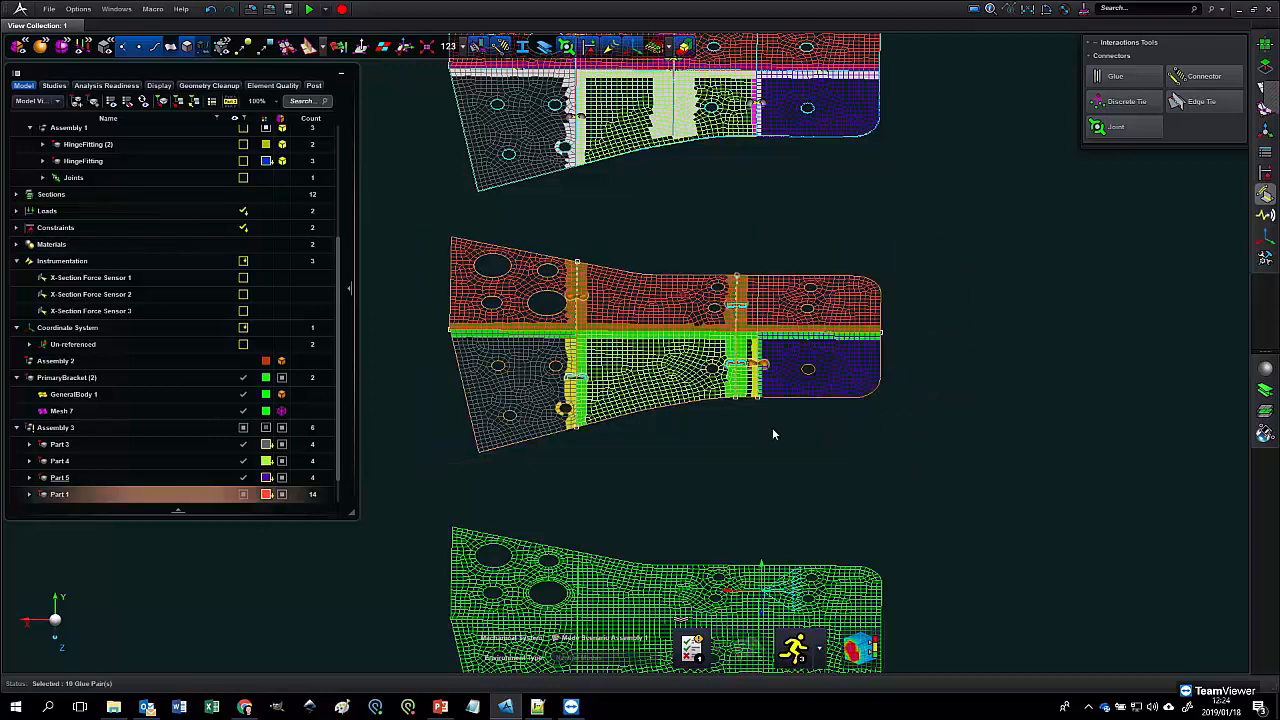
pyautogui.press('Delete')
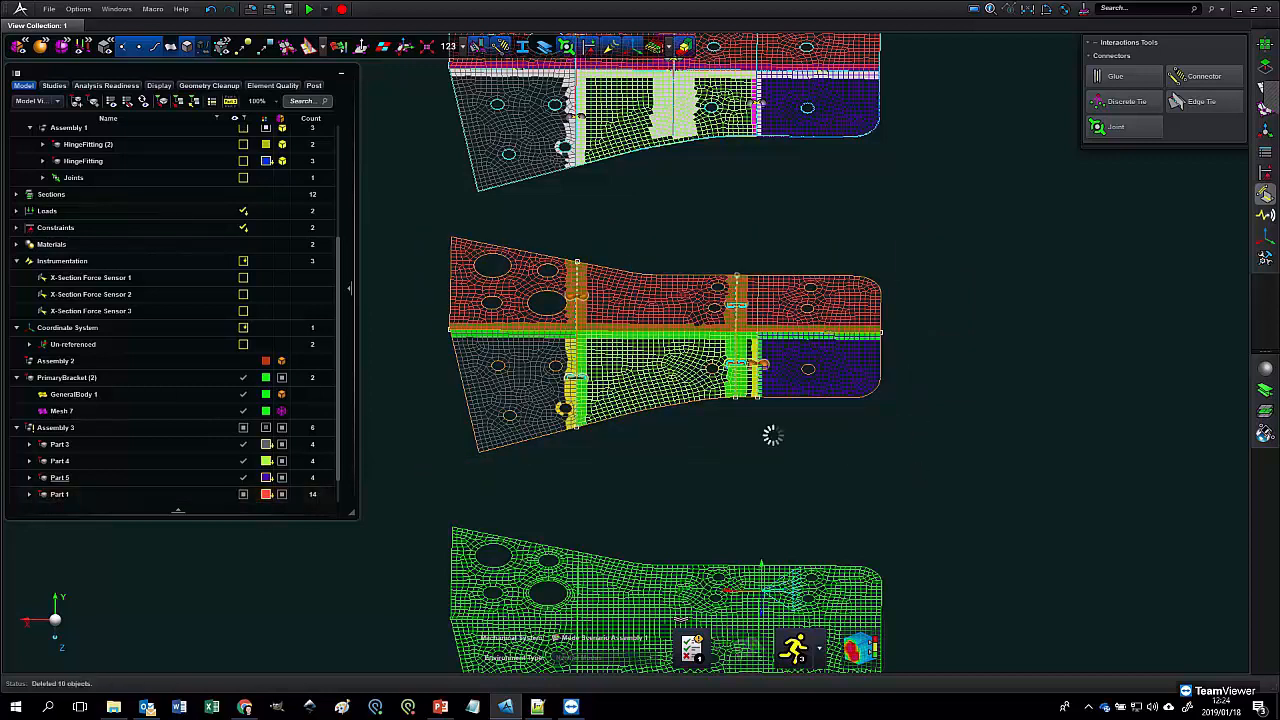
# - Examine the middle bracket's edge ties alongside the other brackets and view the properties of Material 1
pyautogui.moveTo(772, 434)
pyautogui.mouseDown(button='middle')
pyautogui.moveTo(797, 398)
pyautogui.moveTo(766, 402)
pyautogui.moveTo(777, 439)
pyautogui.moveTo(766, 450)
pyautogui.moveTo(798, 450)
pyautogui.moveTo(790, 440)
pyautogui.mouseUp(button='middle')
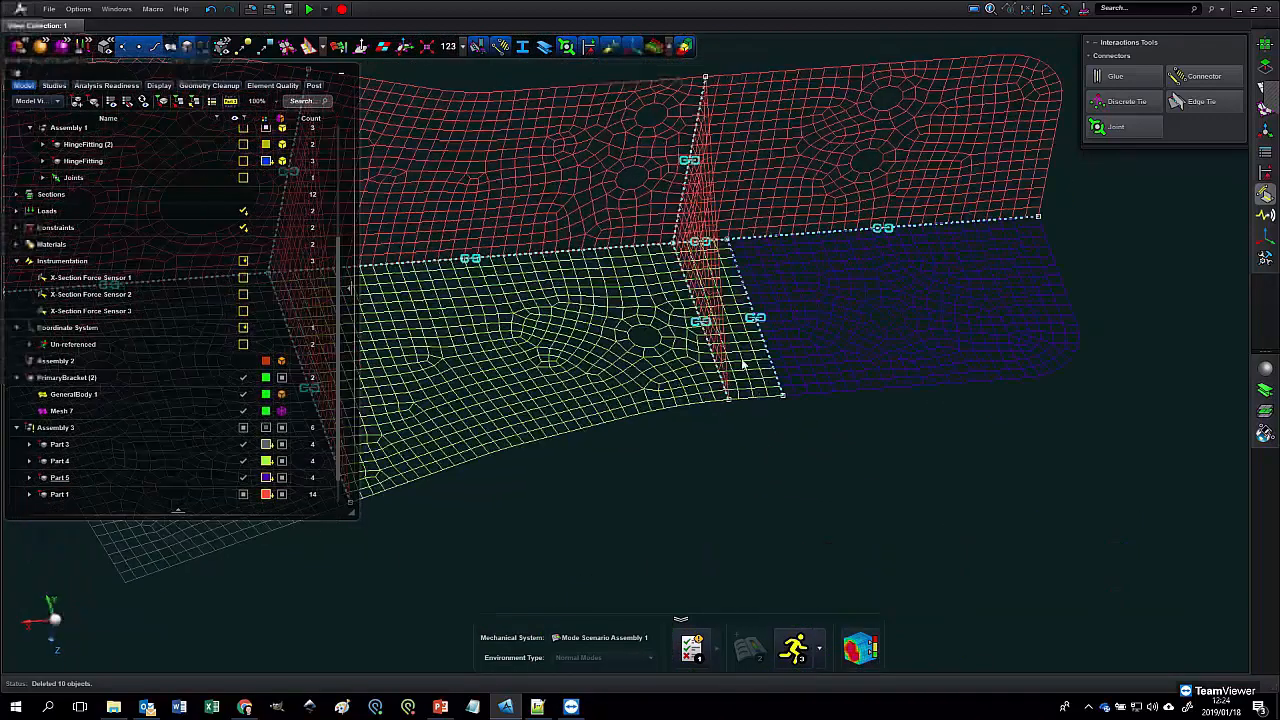
pyautogui.press('f')
pyautogui.moveTo(743, 234); pyautogui.dragTo(885, 270, button='middle')
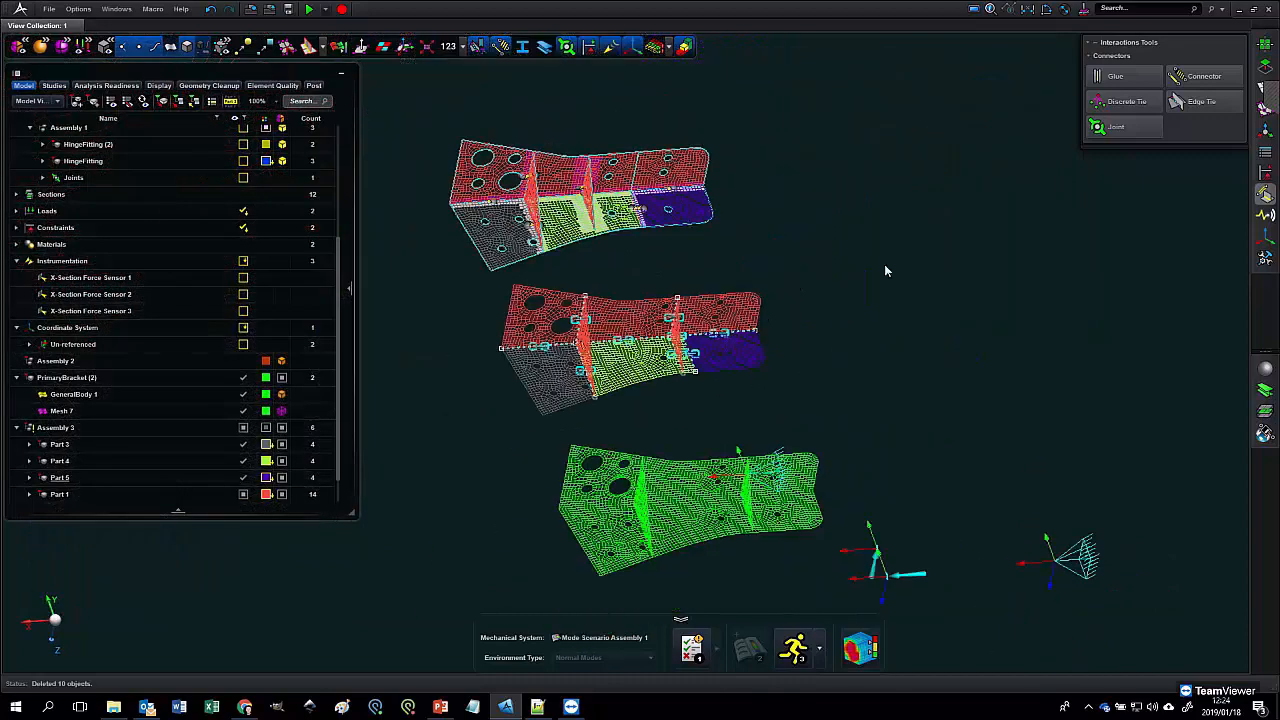
pyautogui.moveTo(786, 277)
pyautogui.mouseDown(button='middle')
pyautogui.moveTo(810, 262)
pyautogui.moveTo(791, 268)
pyautogui.mouseUp(button='middle')
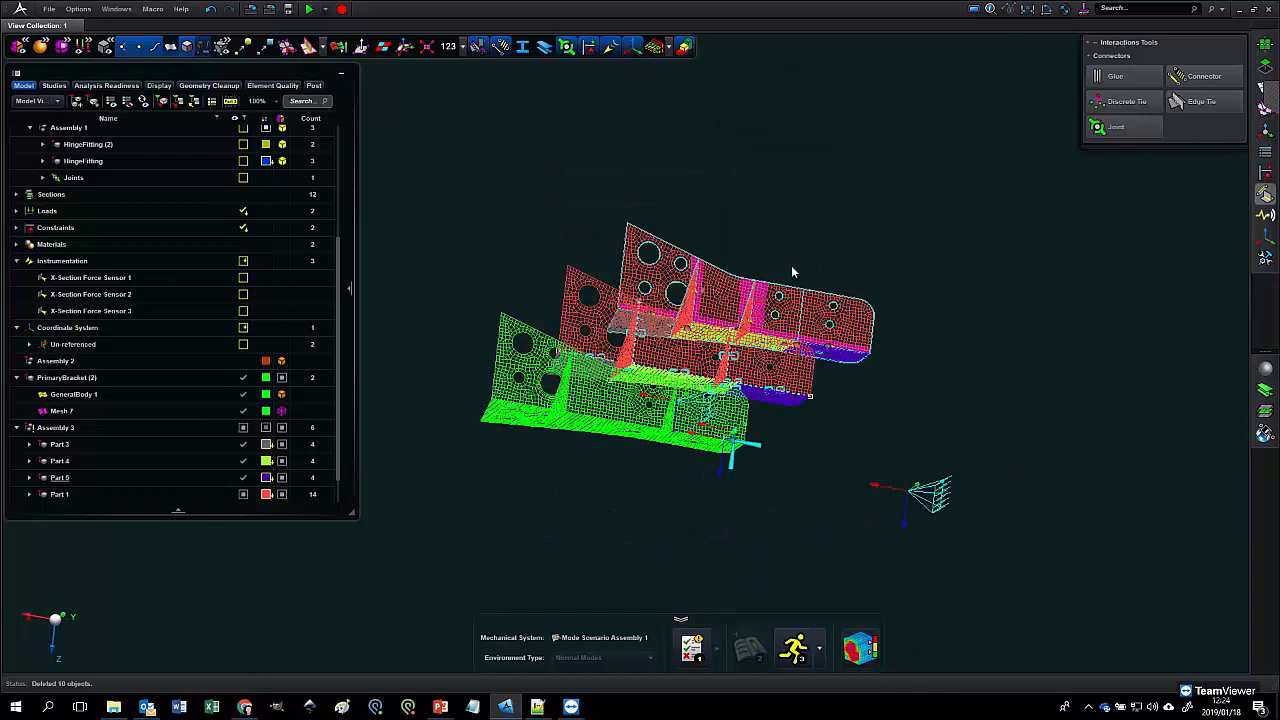
pyautogui.click(1264, 370)
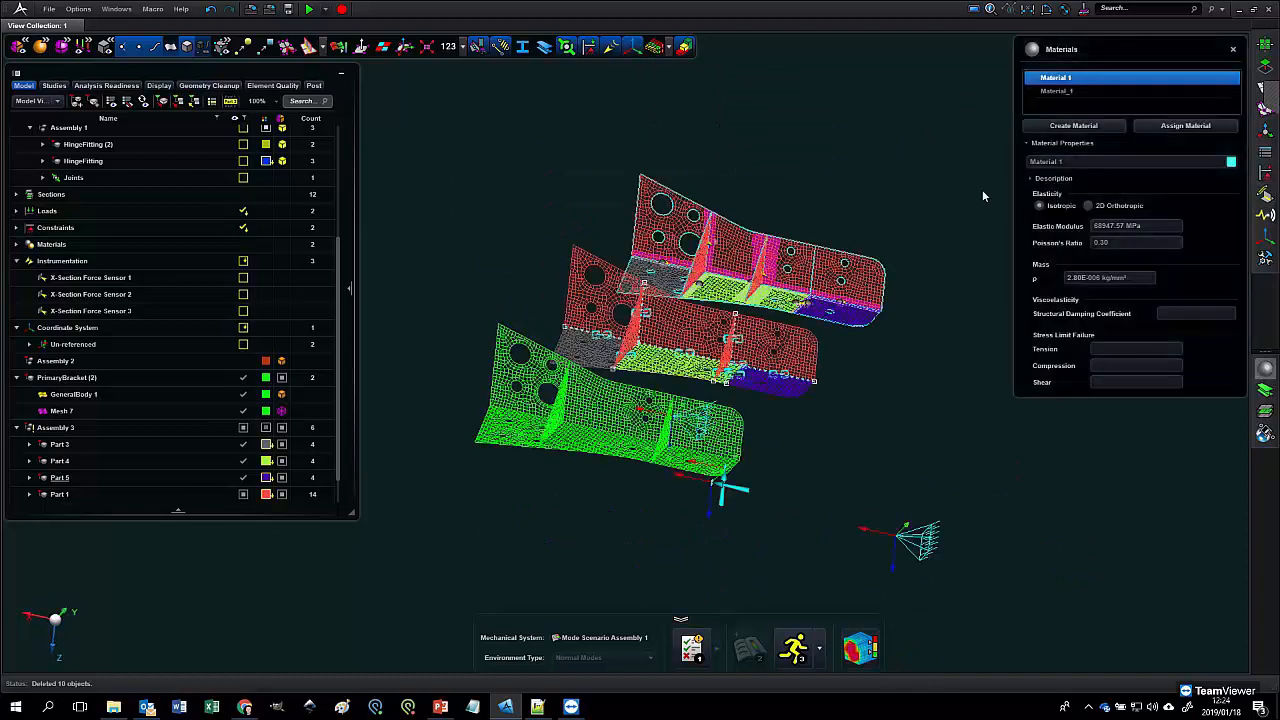
pyautogui.click(1233, 49)
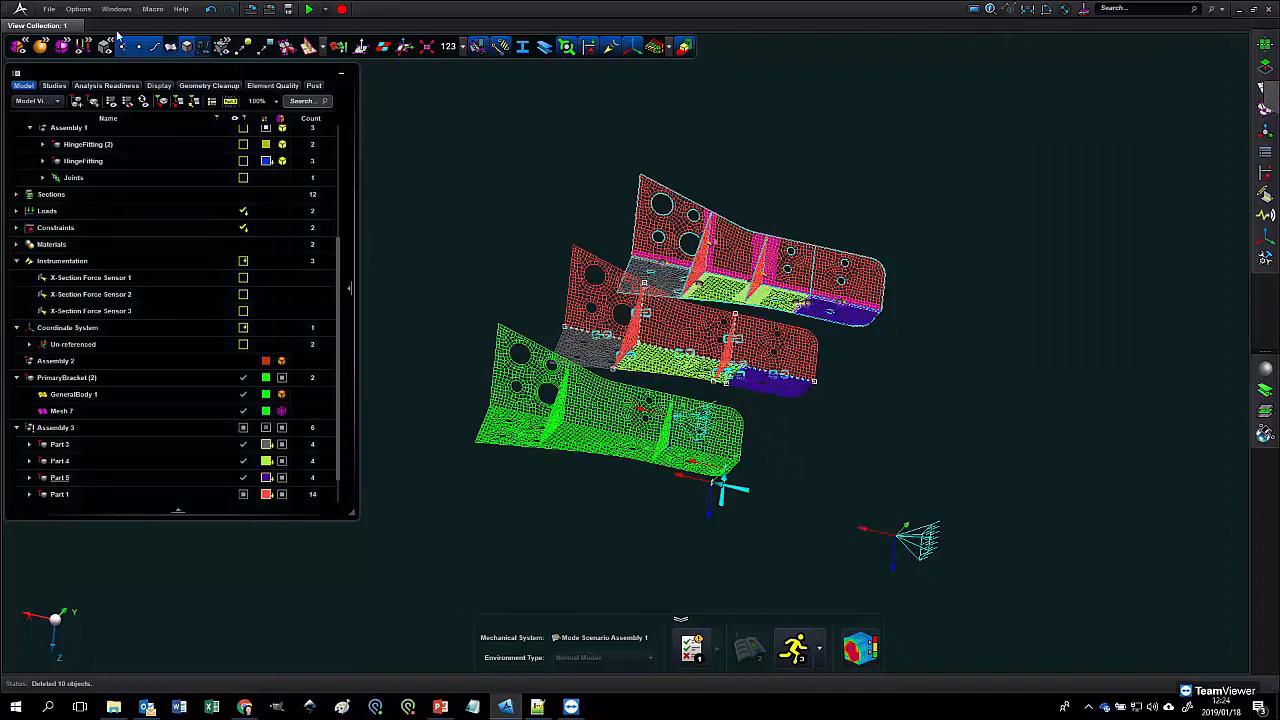
# - Save the current bracket model and start a new empty model
pyautogui.click(52, 12)
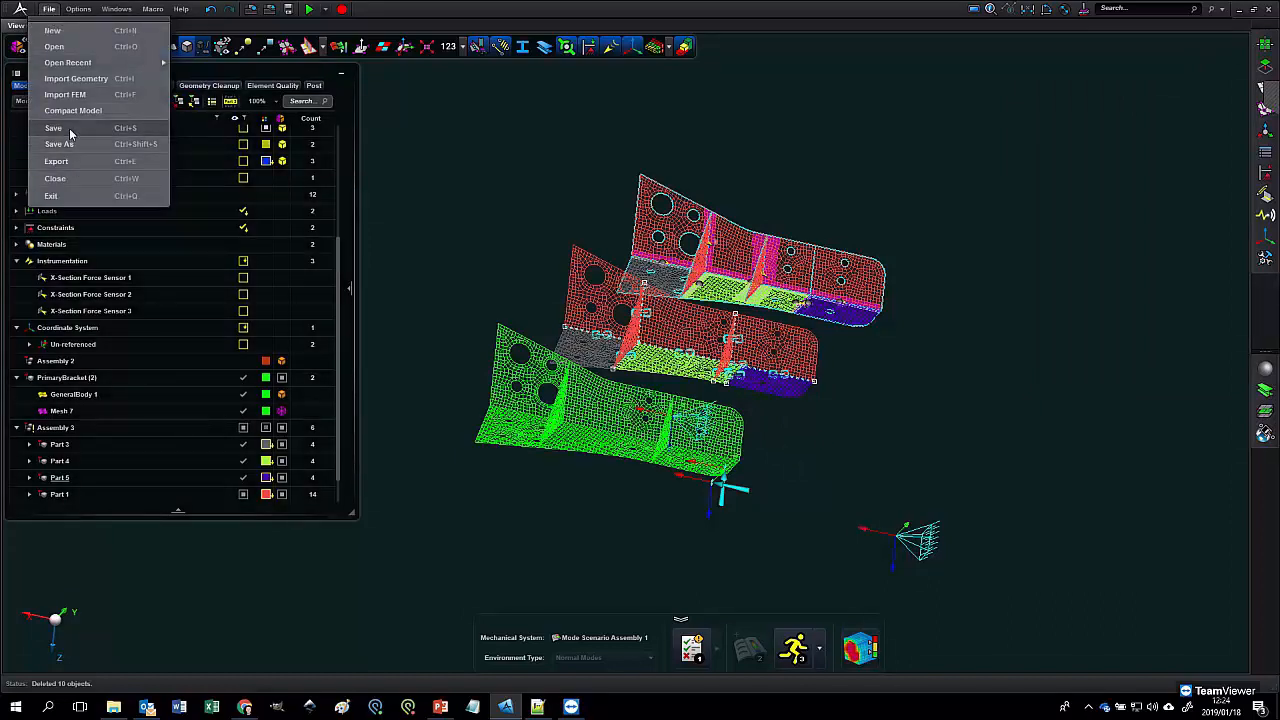
pyautogui.click(465, 193)
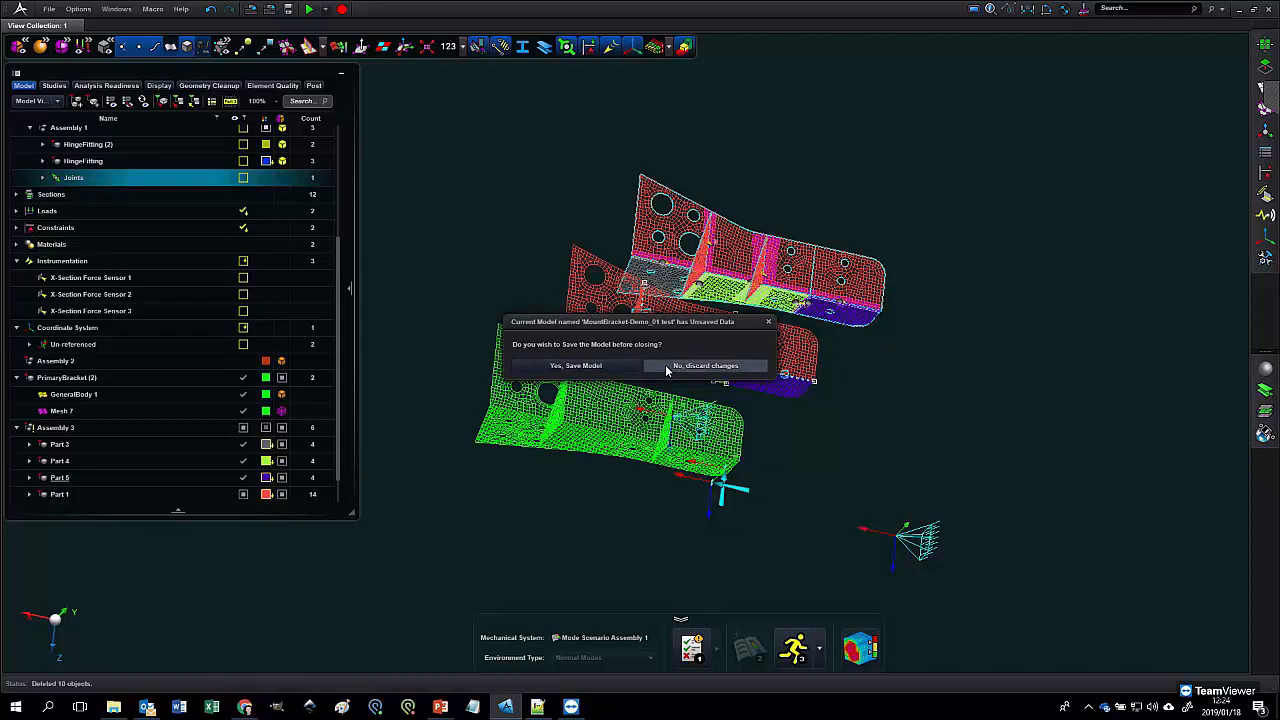
pyautogui.click(621, 368)
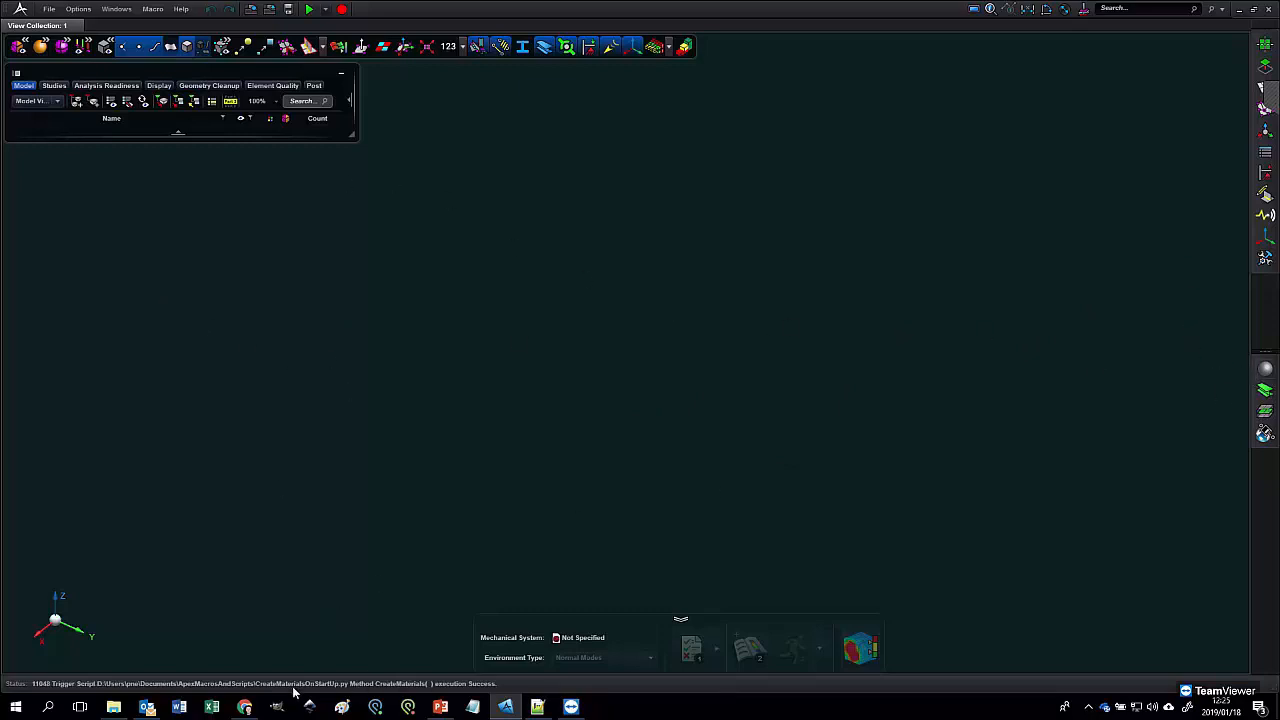
# - Check the new model's materials and review the automatically executed macros in the Scripting And Customization preferences
pyautogui.click(1265, 369)
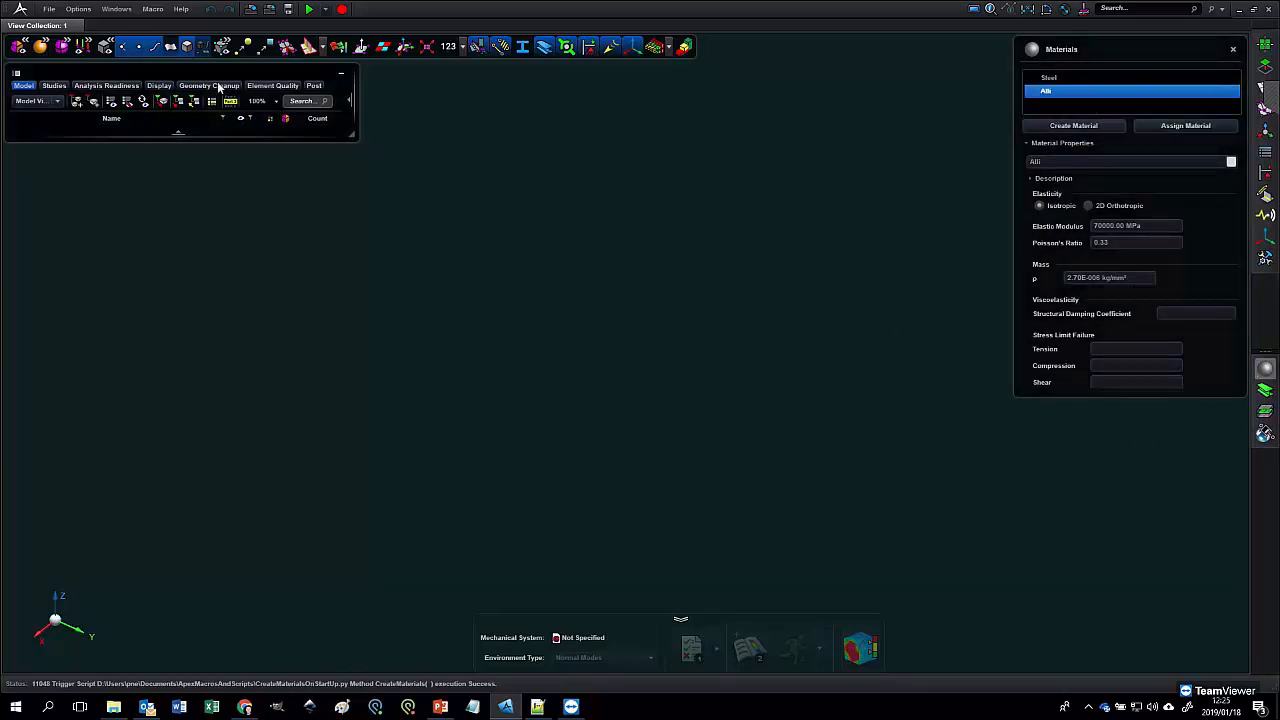
pyautogui.click(106, 10)
pyautogui.click(80, 10)
pyautogui.click(80, 10)
pyautogui.click(83, 29)
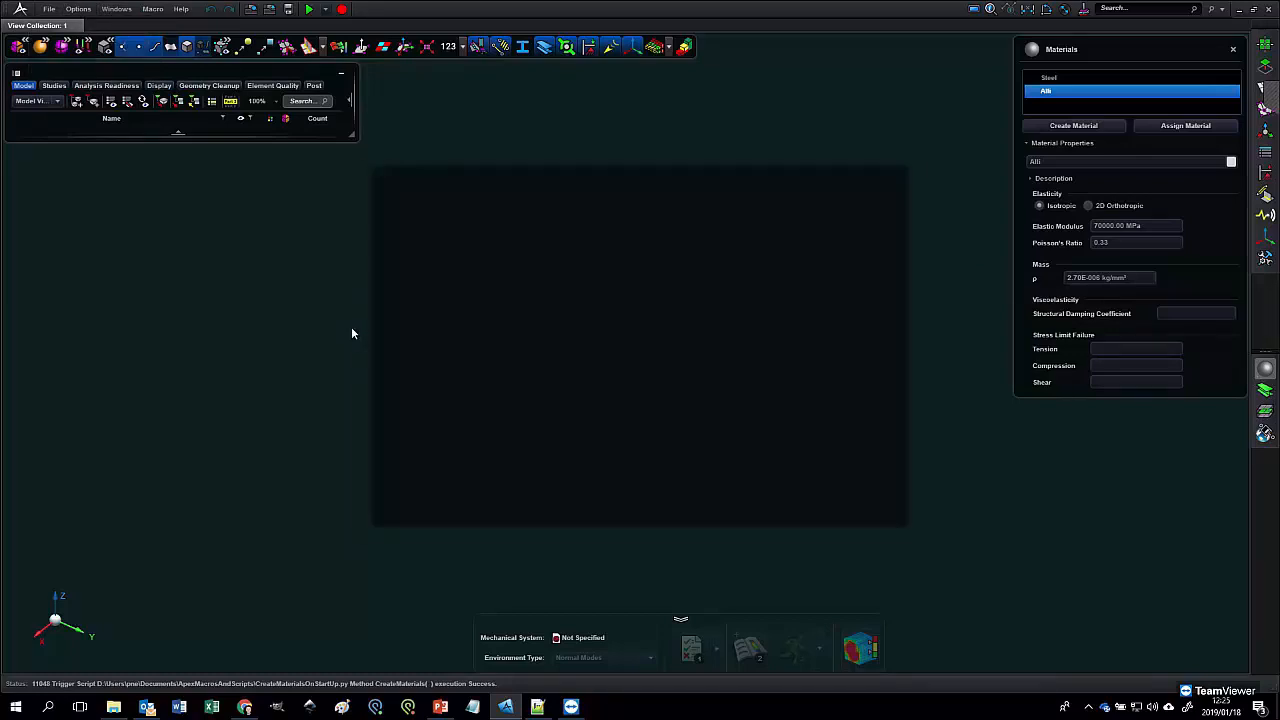
pyautogui.click(407, 320)
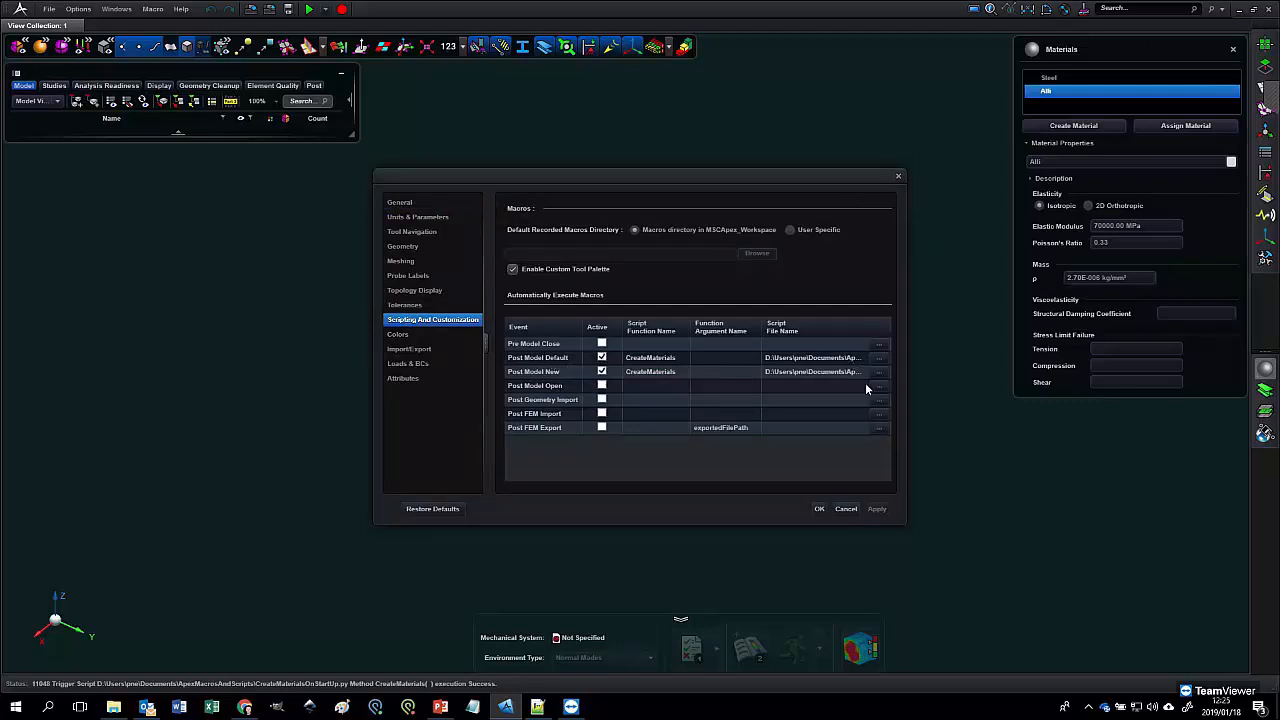
pyautogui.click(846, 509)
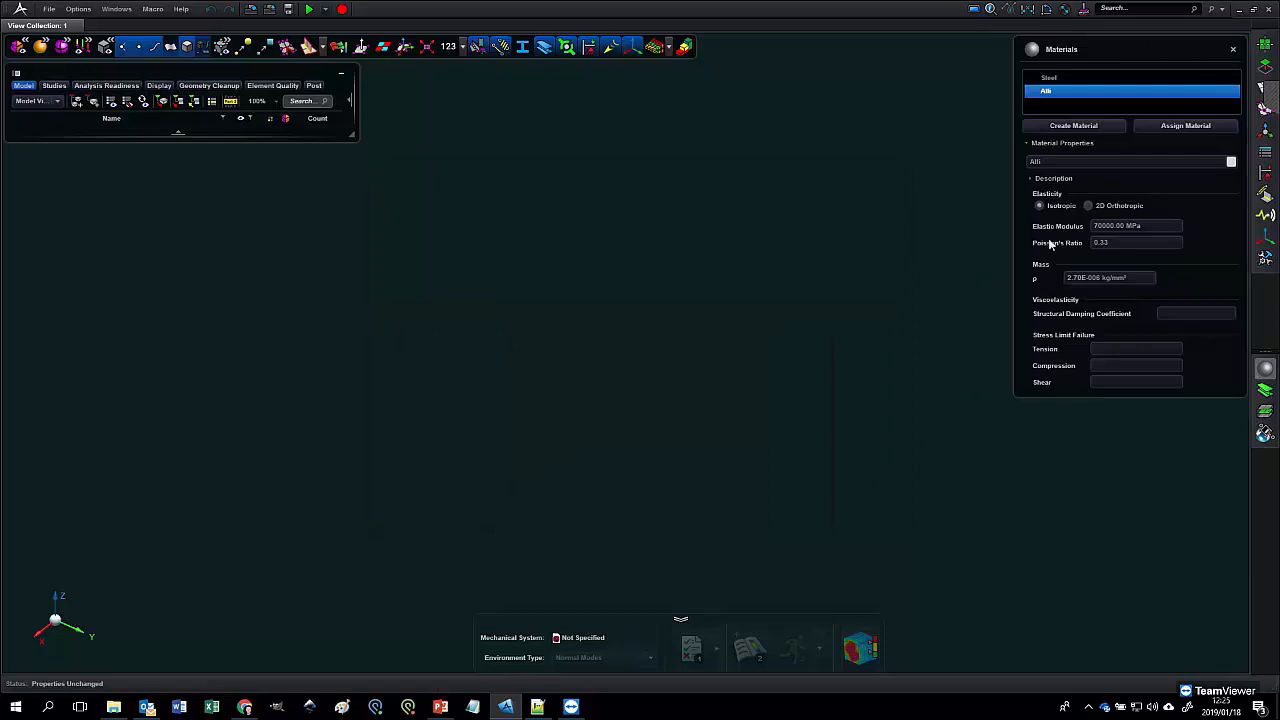
# - Clone the Alli material and delete every material from the model's material list
pyautogui.rightClick(1046, 90)
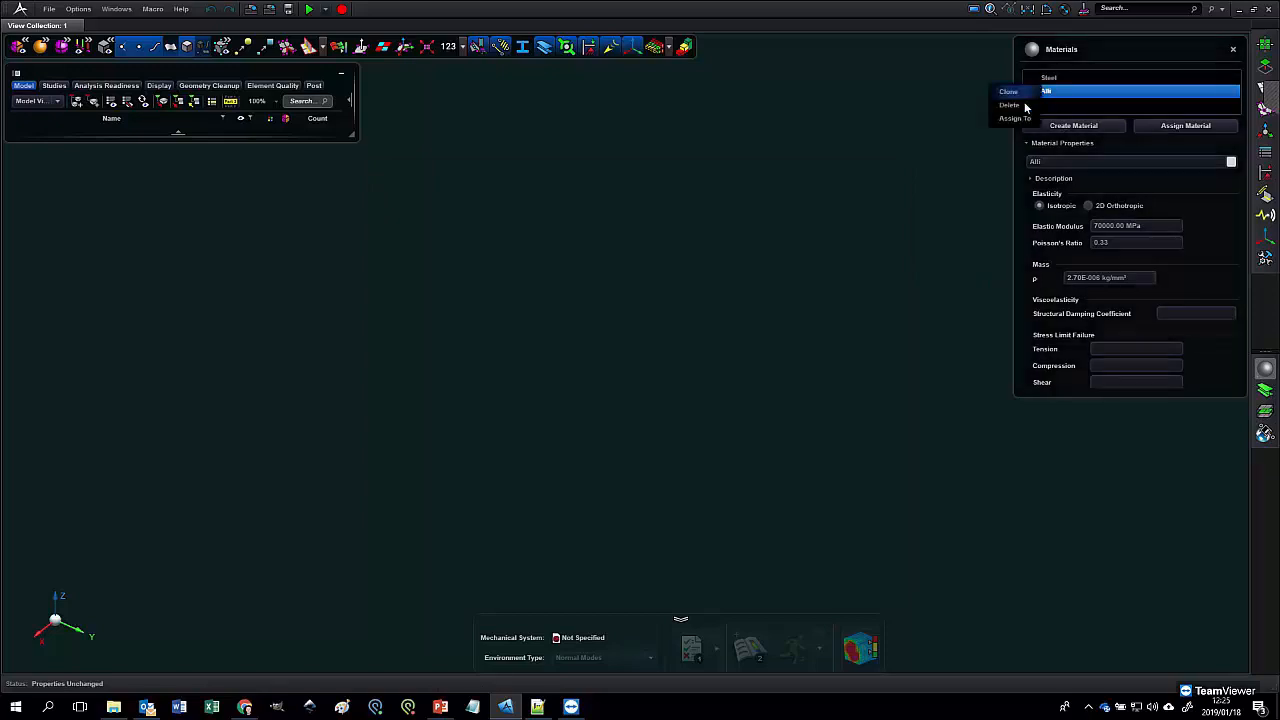
pyautogui.click(1010, 91)
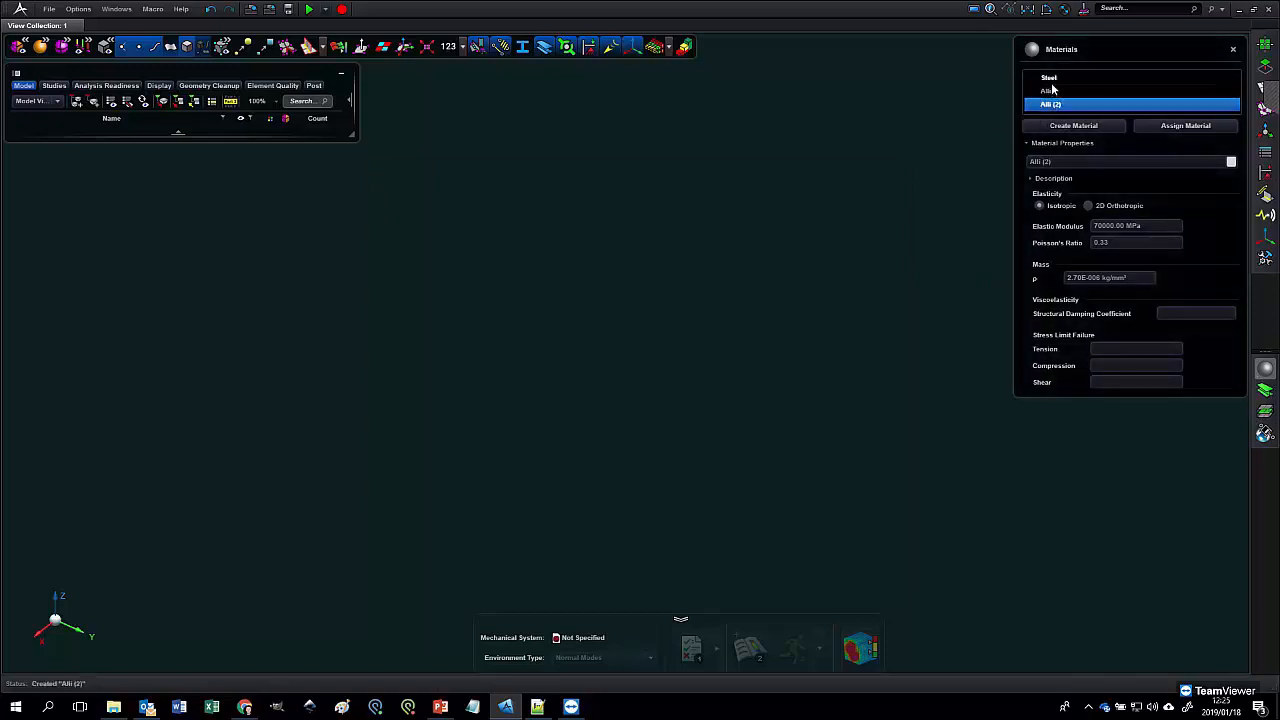
pyautogui.rightClick(1052, 90)
pyautogui.click(1010, 104)
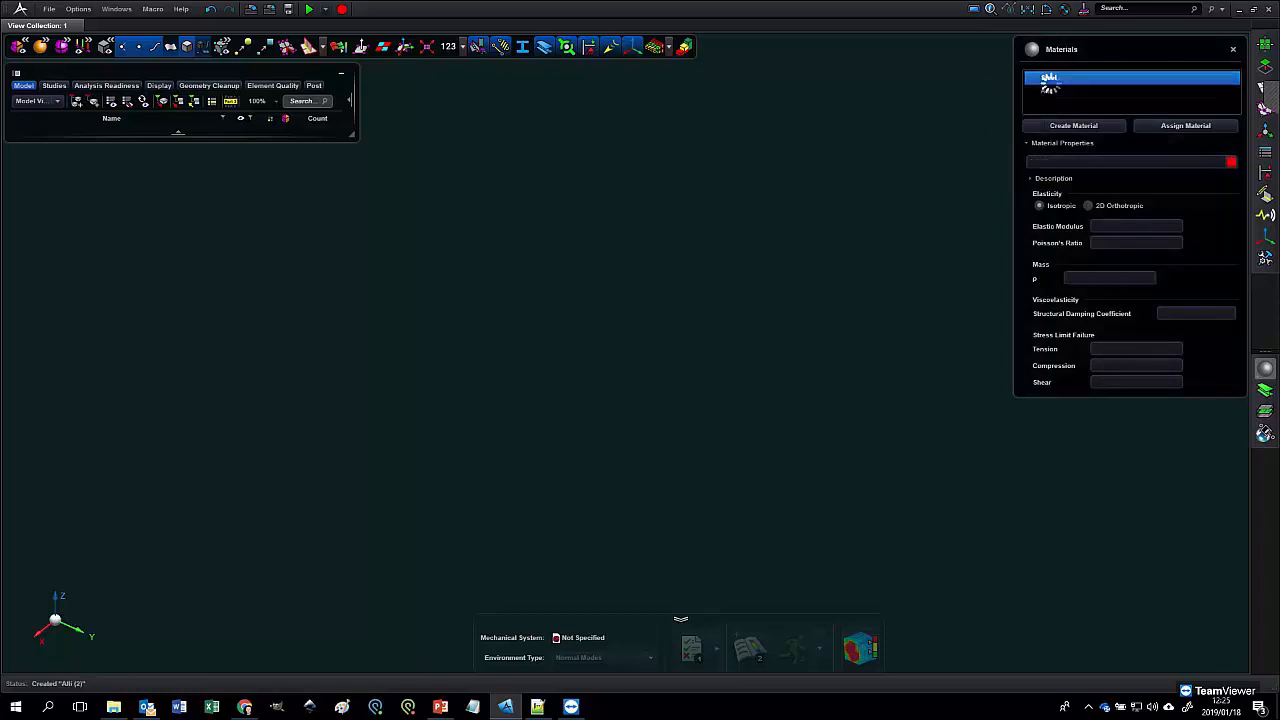
pyautogui.click(1026, 110)
pyautogui.rightClick(1045, 84)
pyautogui.click(1005, 106)
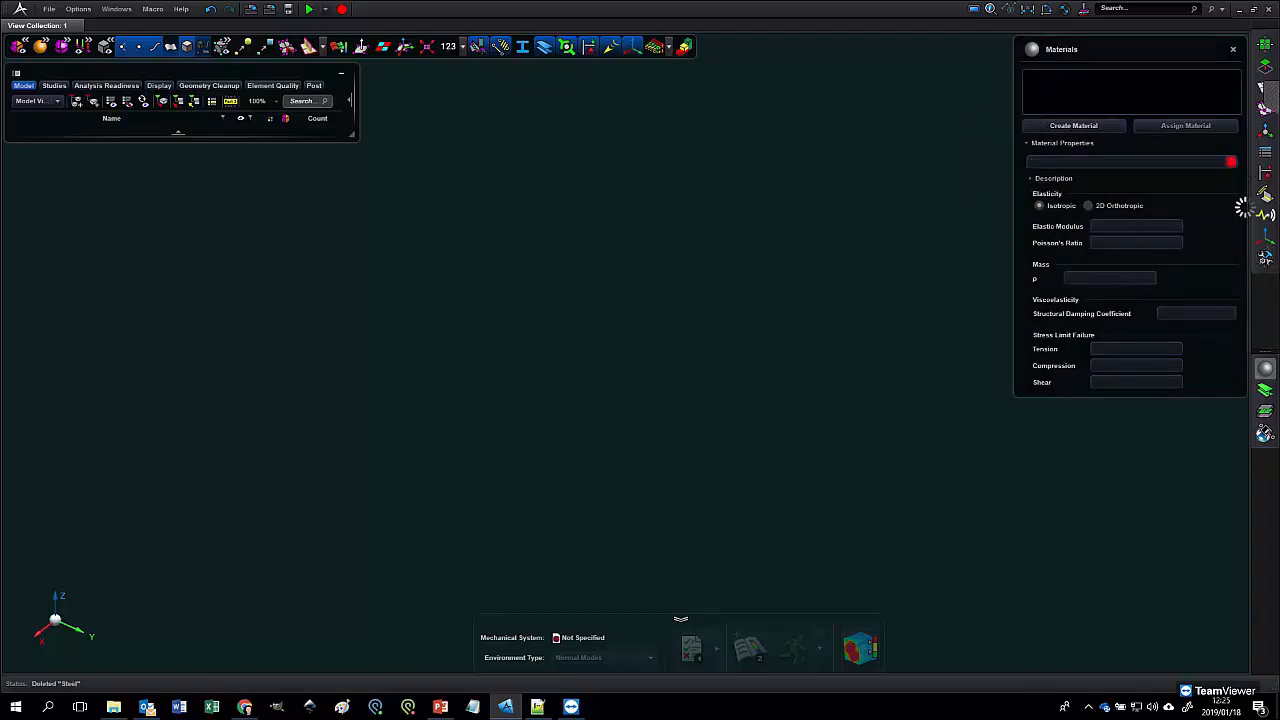
pyautogui.click(1233, 49)
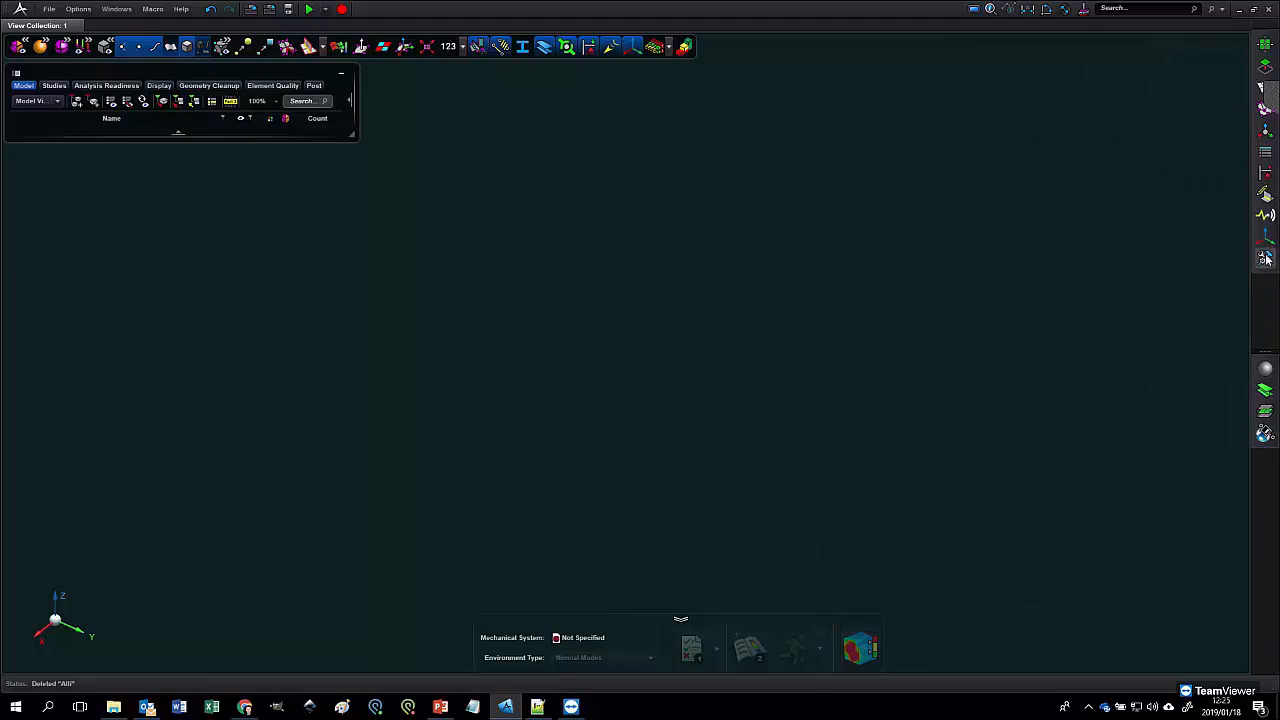
# - Run the custom Create Materials tool and check the resulting material list
pyautogui.click(1265, 258)
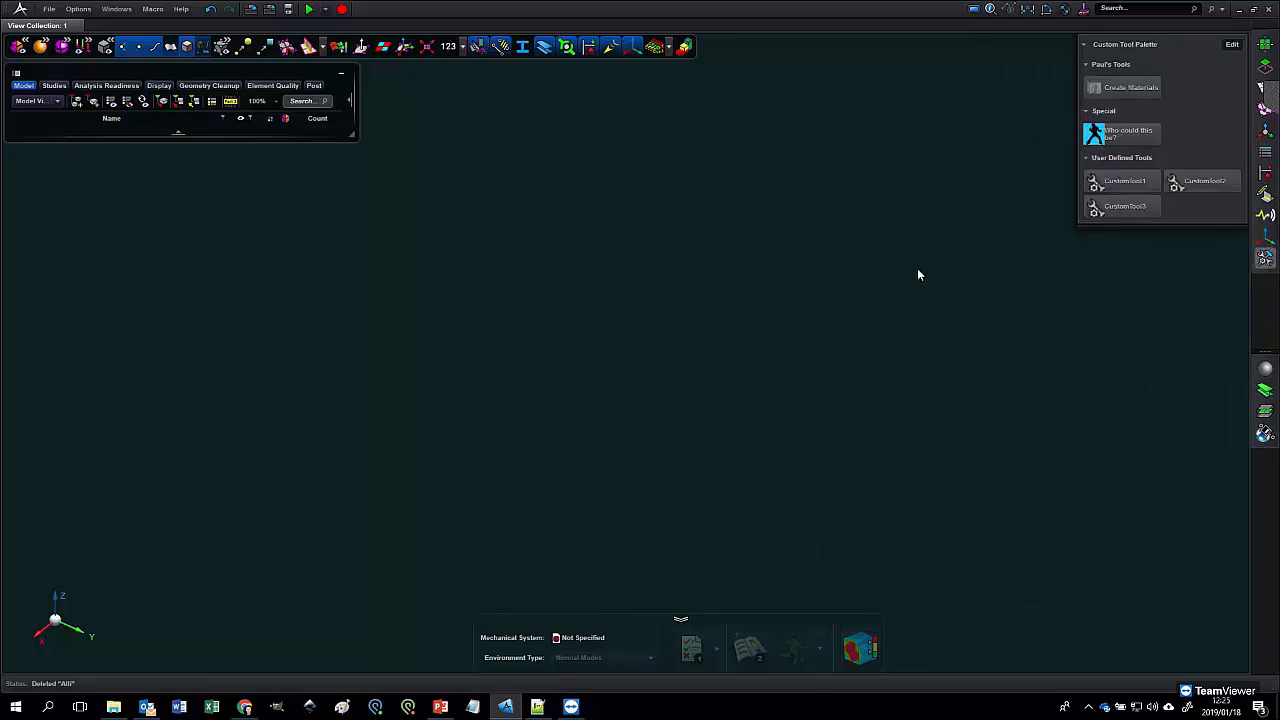
pyautogui.click(1129, 87)
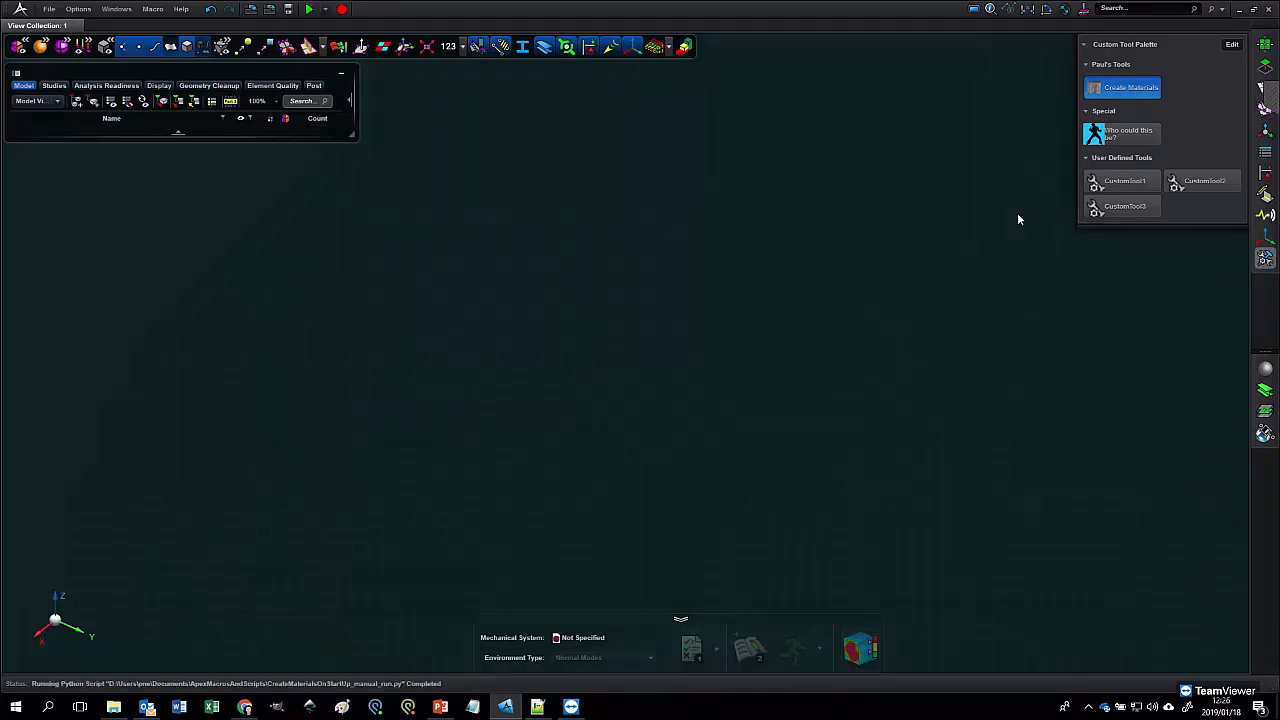
pyautogui.click(1265, 368)
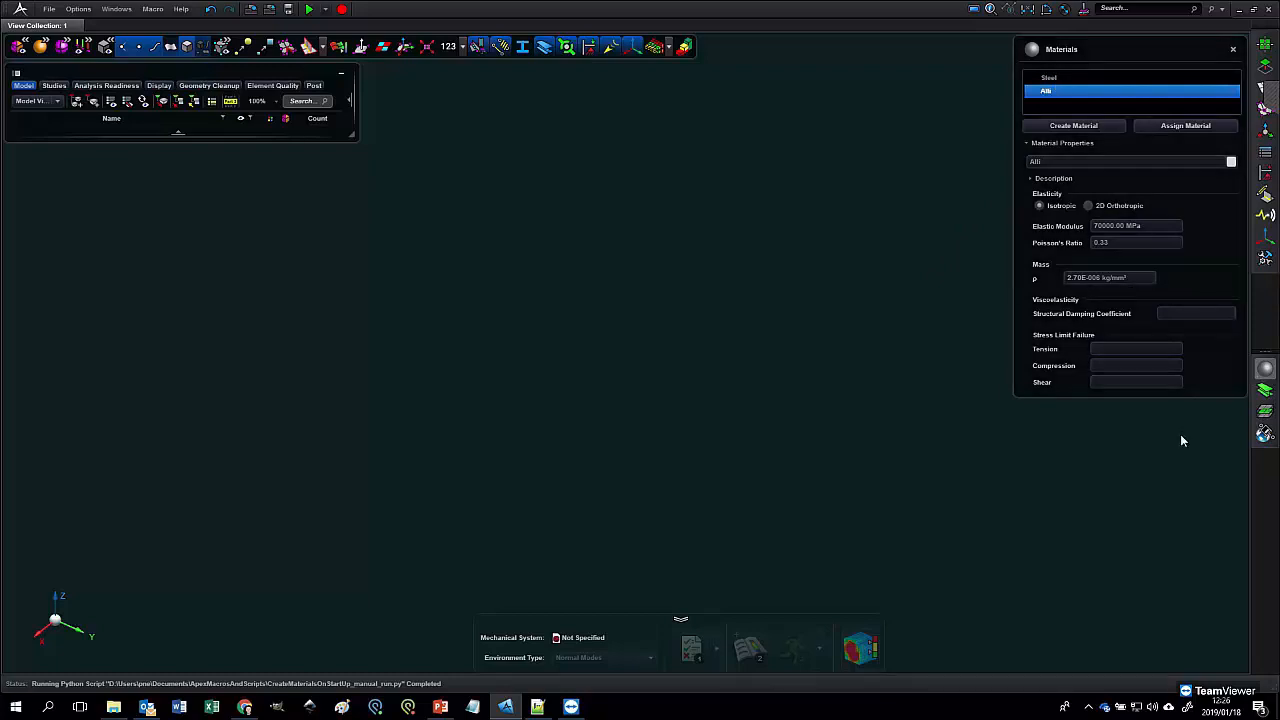
pyautogui.moveTo(1177, 431); pyautogui.dragTo(1160, 429, button='middle')
# - Switch to Notepad++ and examine the import, unit-system and material creation lines of CreateMaterialsOnStartUp_manual_run.py
pyautogui.click(537, 706)
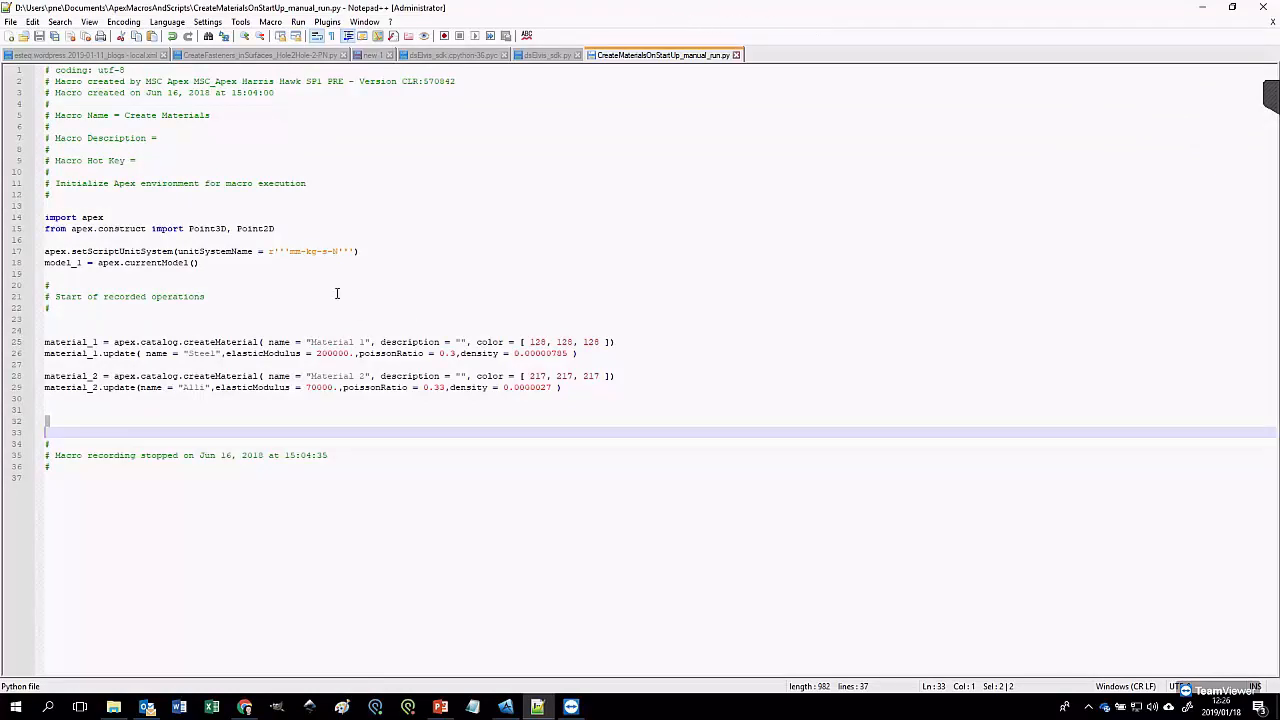
pyautogui.moveTo(565, 390); pyautogui.dragTo(35, 343)
pyautogui.click(274, 319)
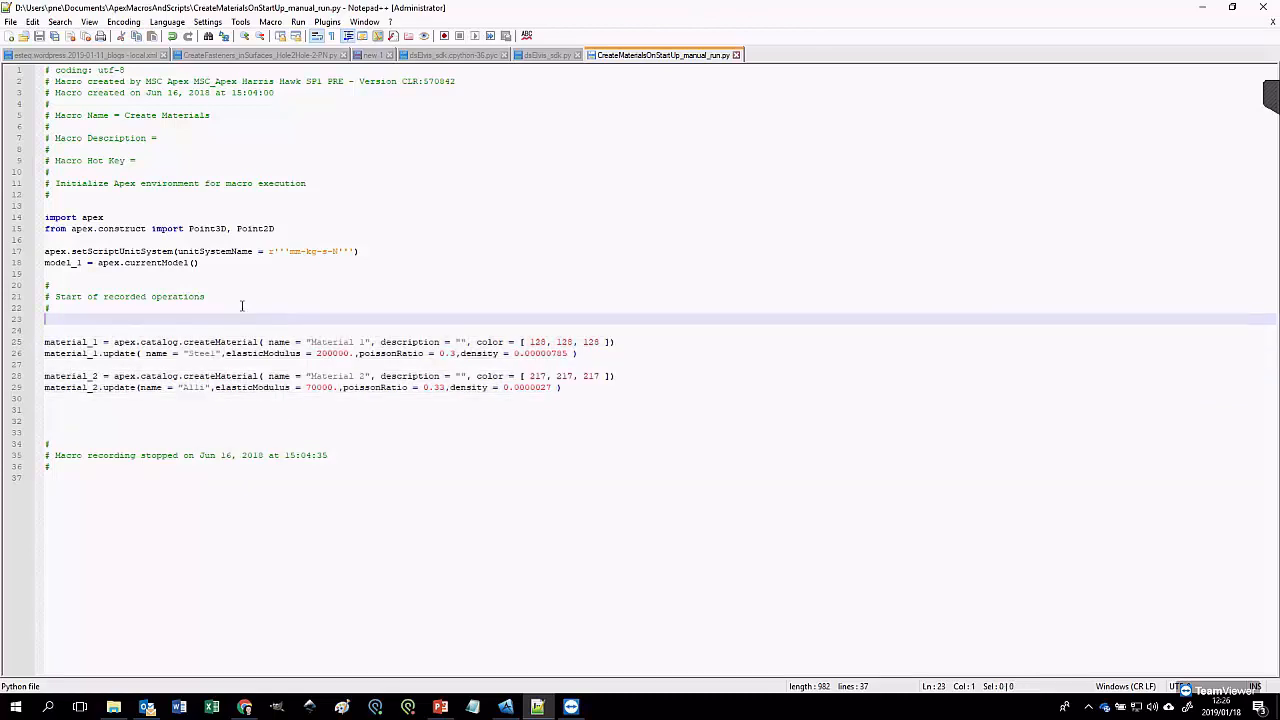
pyautogui.moveTo(235, 261); pyautogui.dragTo(30, 220)
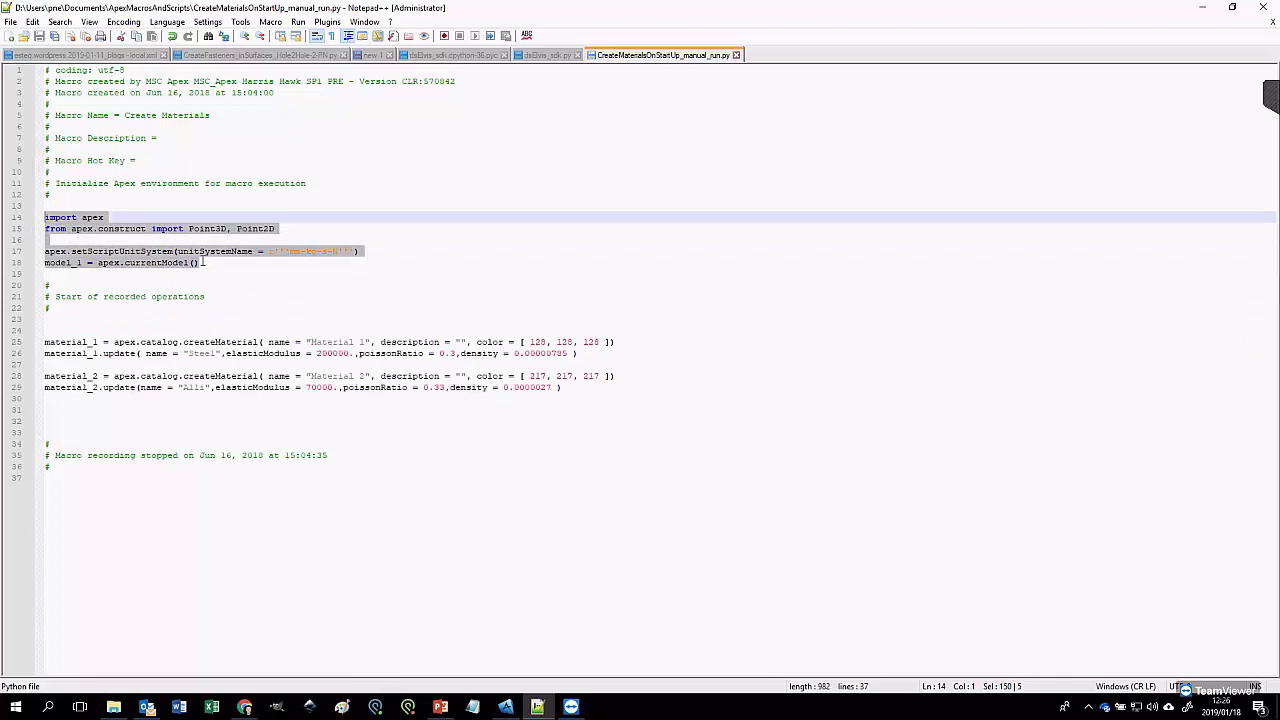
pyautogui.click(232, 296)
pyautogui.moveTo(205, 263); pyautogui.dragTo(47, 217)
pyautogui.click(211, 277)
pyautogui.moveTo(586, 388); pyautogui.dragTo(47, 330)
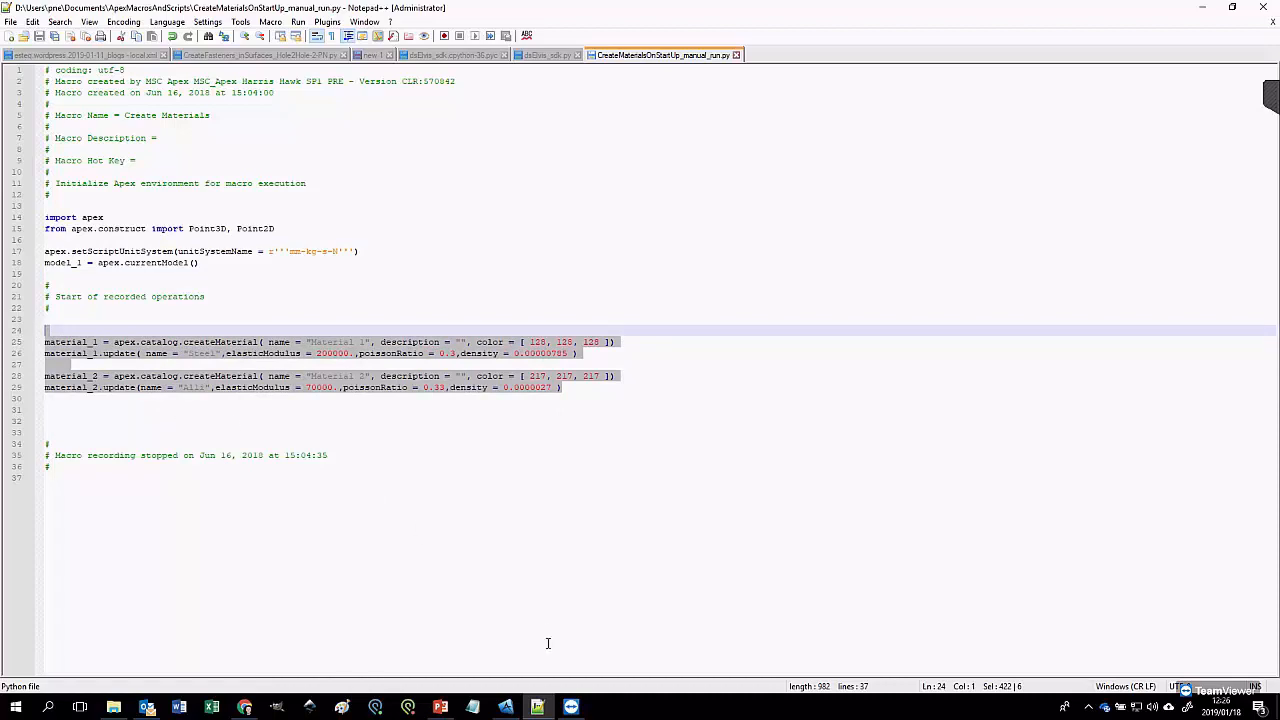
# - Copy the material_1 and material_2 creation and update lines in the script and place the cursor on empty line 31
pyautogui.click(505, 707)
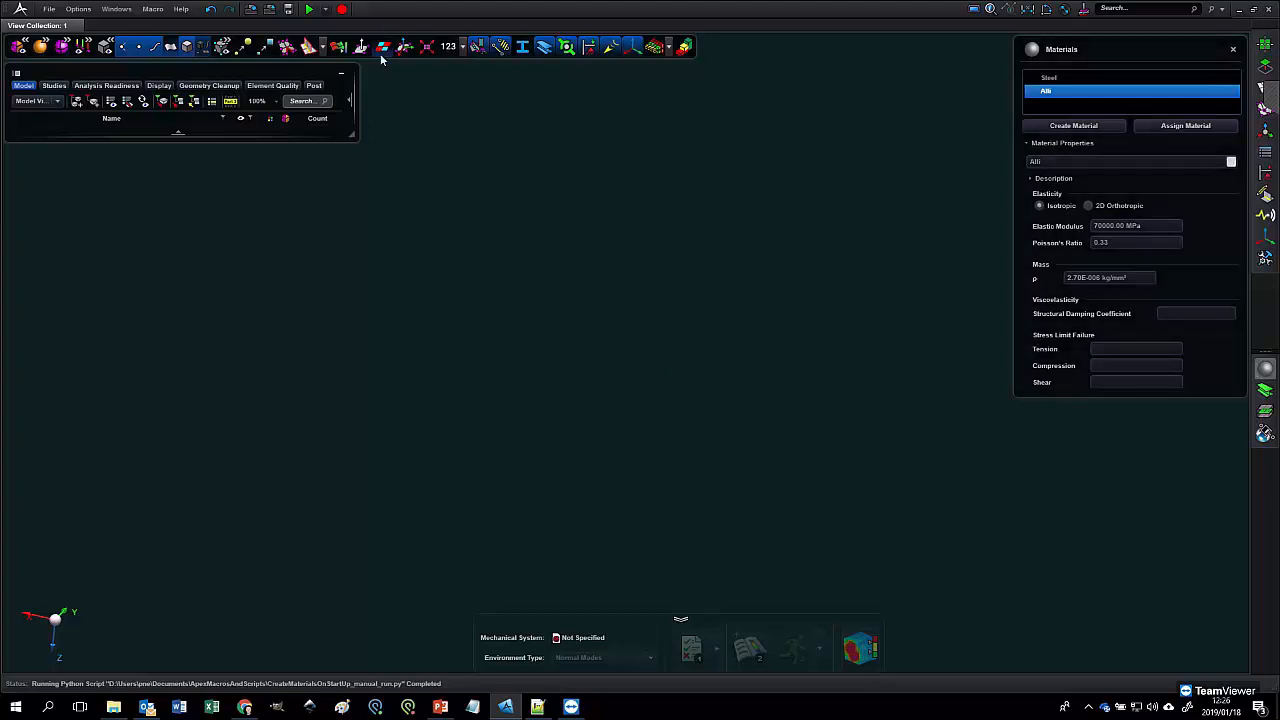
pyautogui.click(538, 707)
pyautogui.moveTo(578, 390); pyautogui.dragTo(52, 340)
pyautogui.click(230, 433)
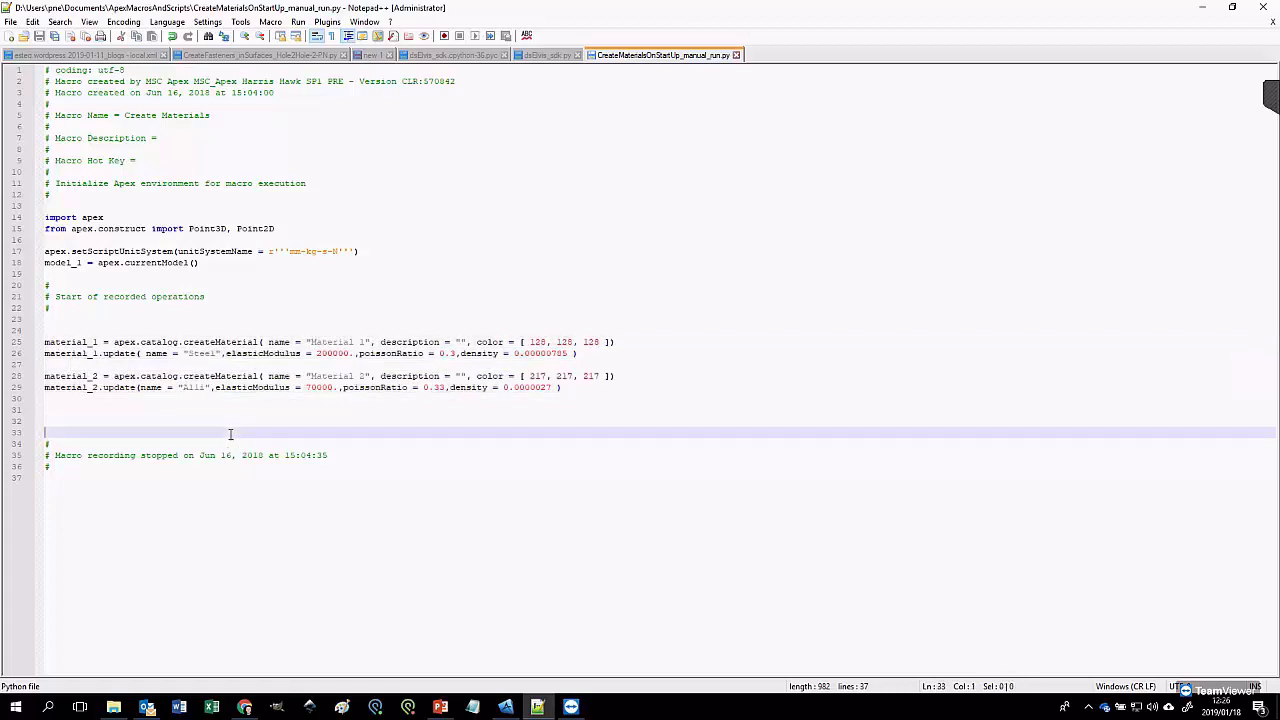
pyautogui.moveTo(587, 396); pyautogui.dragTo(45, 343)
pyautogui.hotkey('ctrl', 'c')
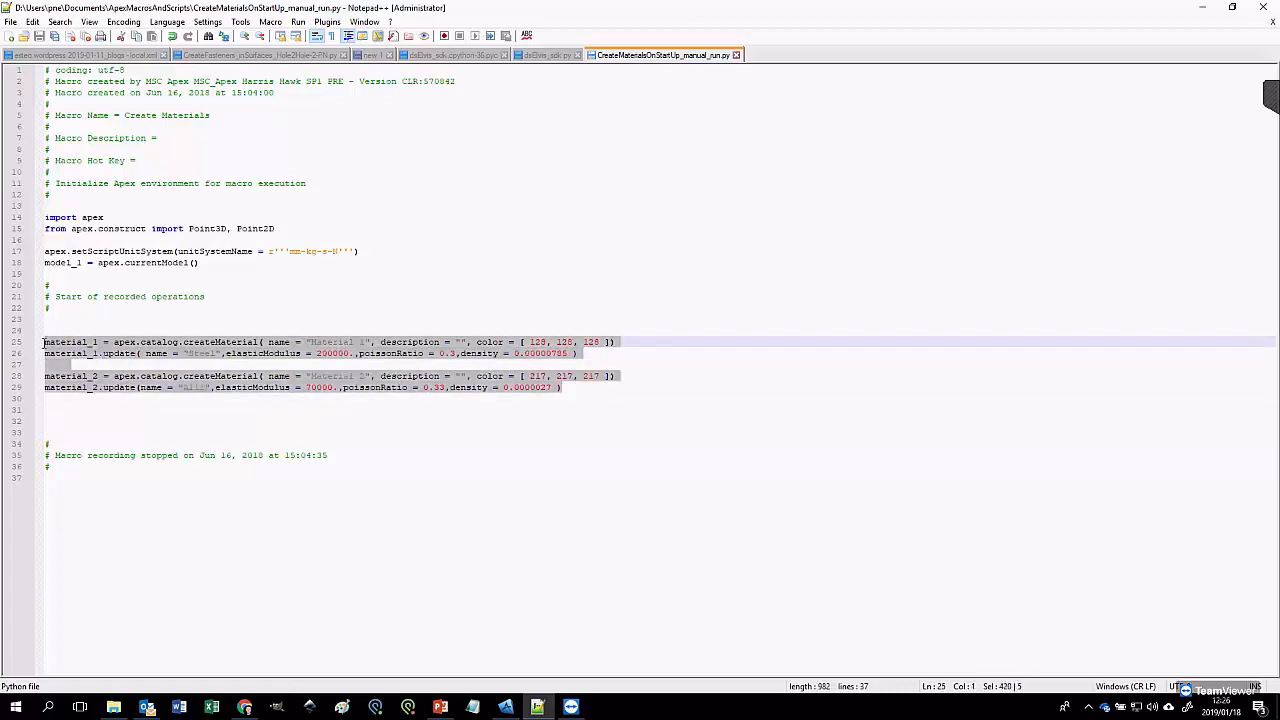
pyautogui.click(95, 406)
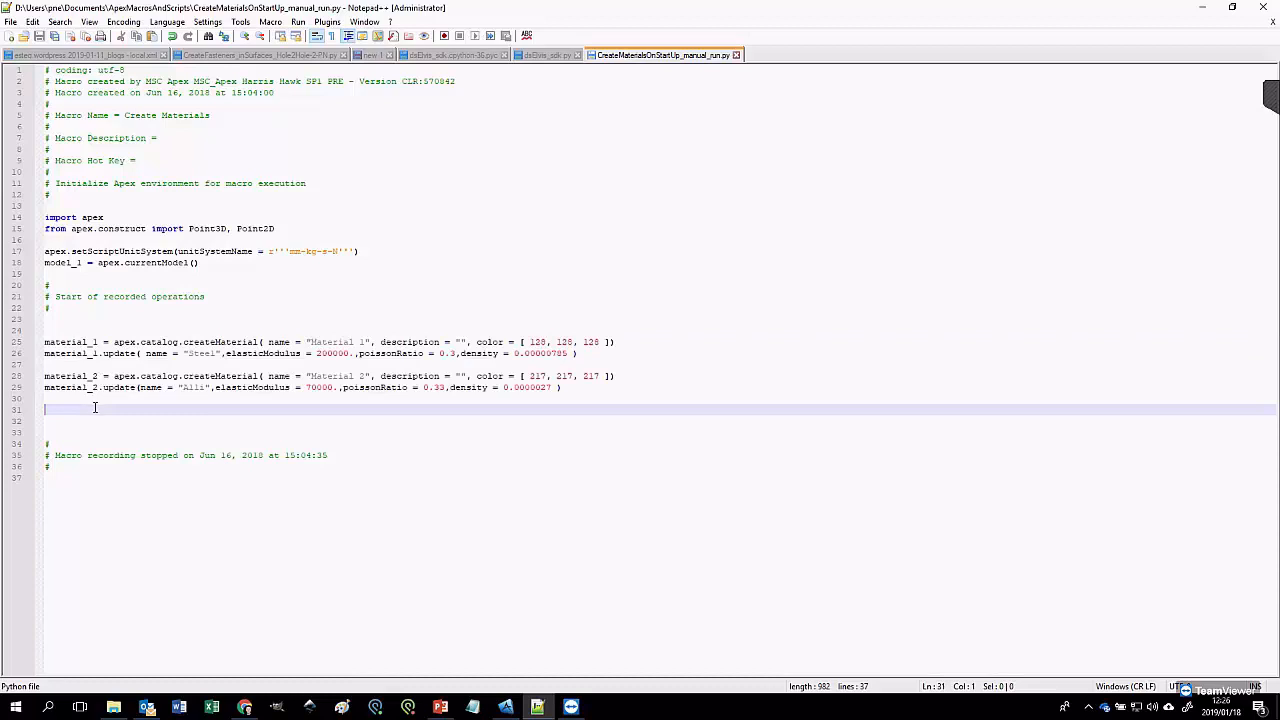
# - Paste the copied material lines at line 31 with the duplicates named Steel_B and Alli-B, and save the script
pyautogui.hotkey('ctrl', 'v')
pyautogui.click(335, 476)
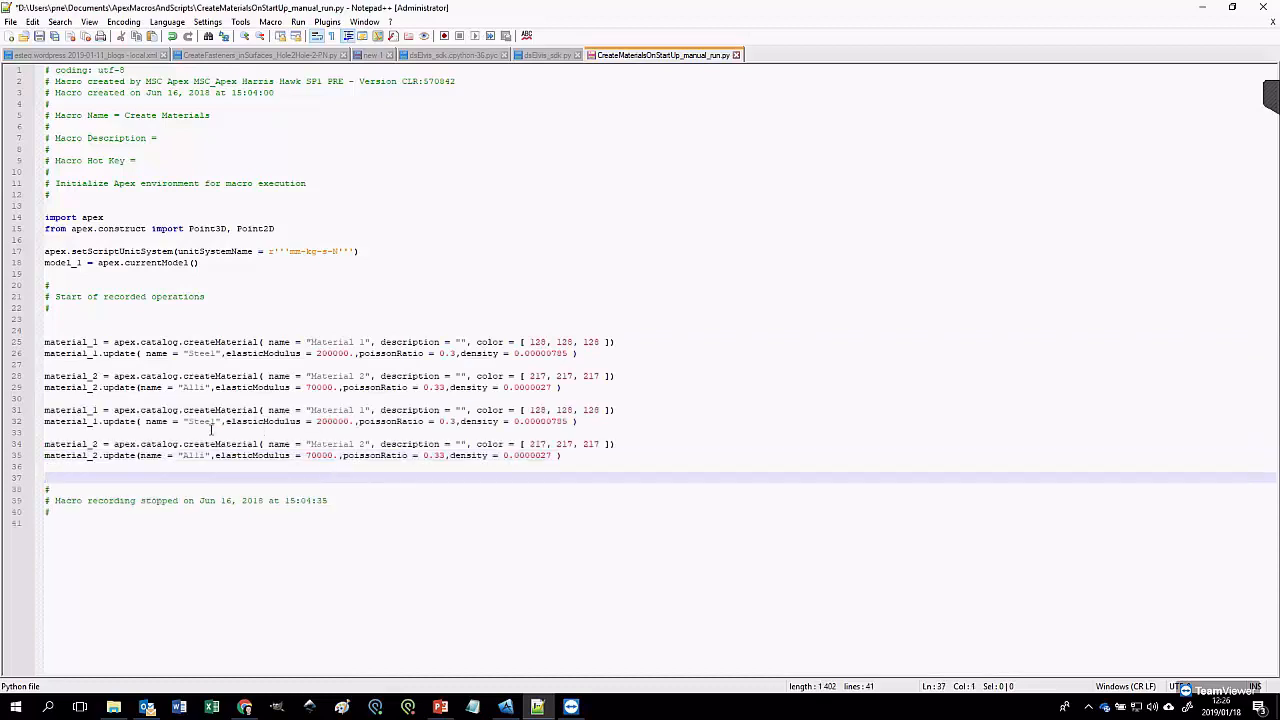
pyautogui.click(214, 421)
pyautogui.write('_1')
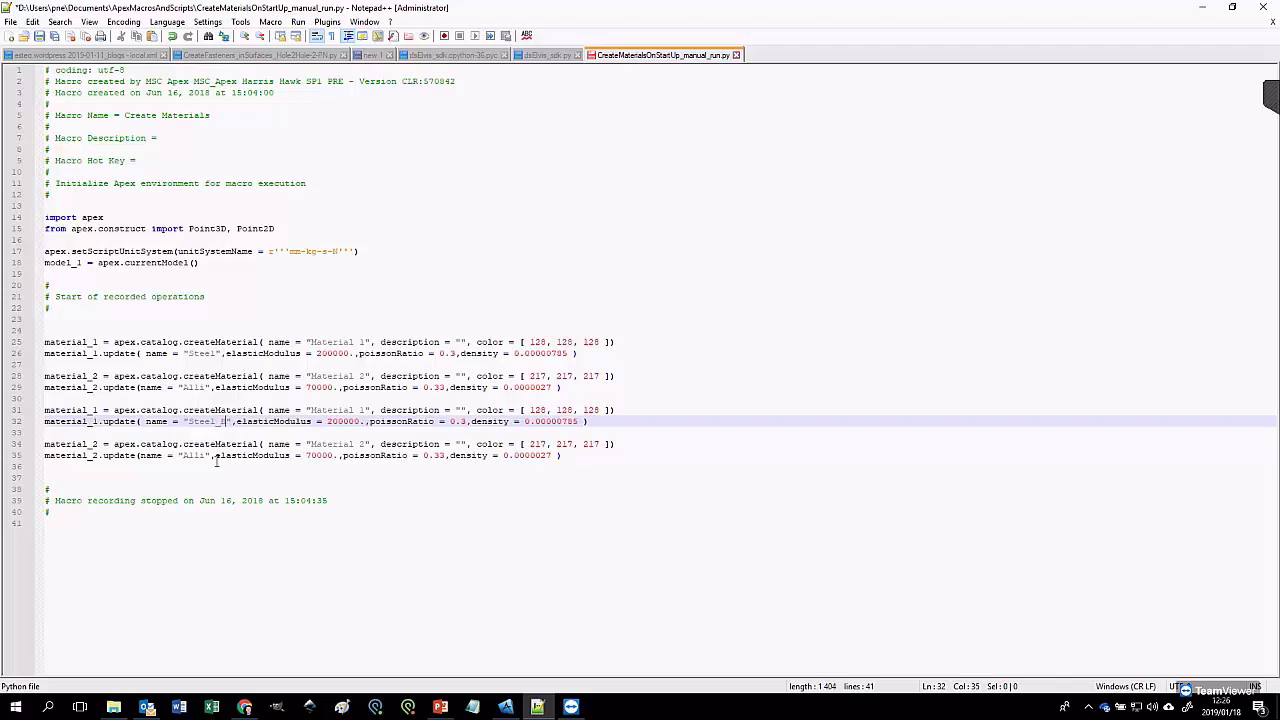
pyautogui.click(207, 455)
pyautogui.write('_B')
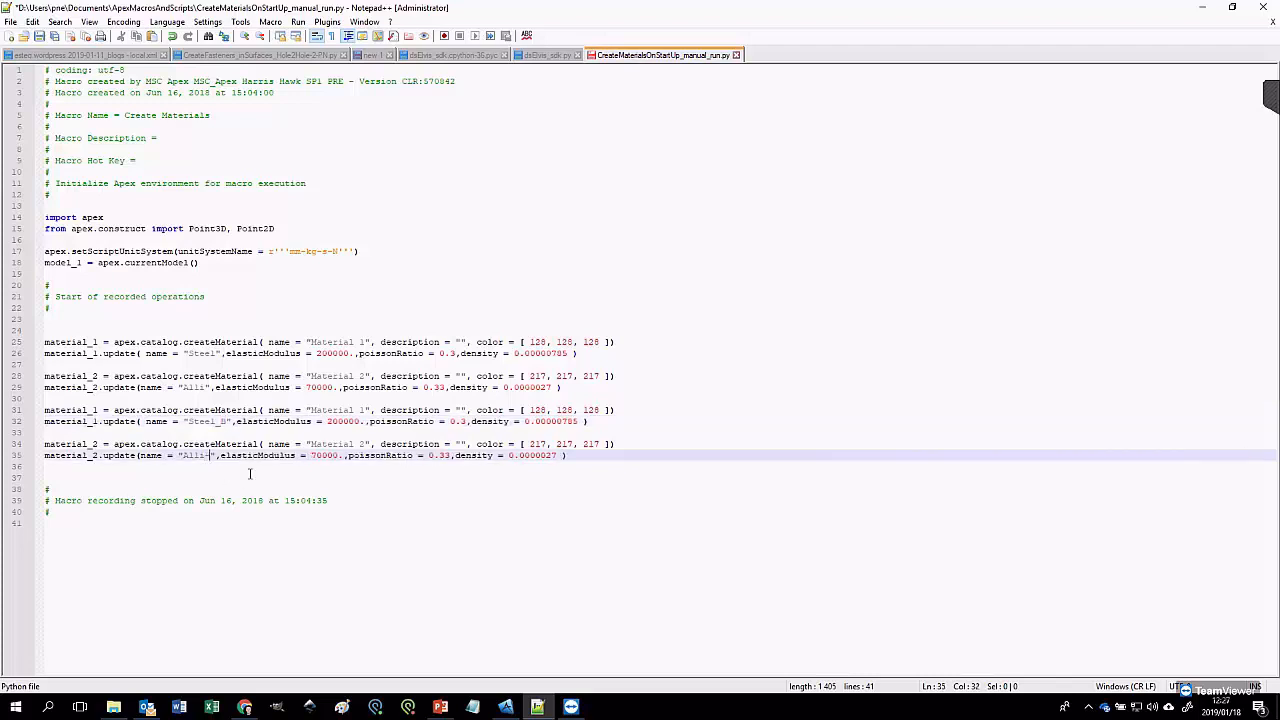
pyautogui.click(259, 618)
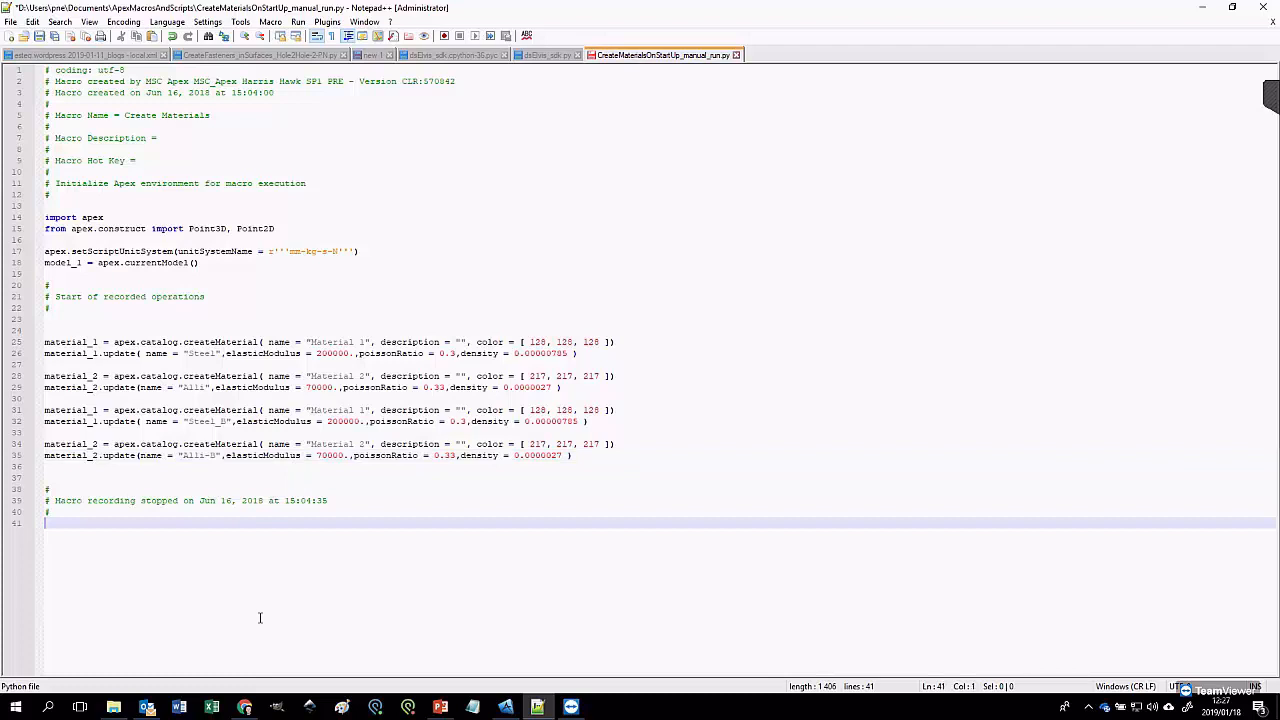
pyautogui.click(39, 36)
# - Switch to MSC Apex and delete the existing Alli and Steel materials from the material list
pyautogui.click(1205, 7)
pyautogui.click(1052, 88)
pyautogui.click(1011, 108)
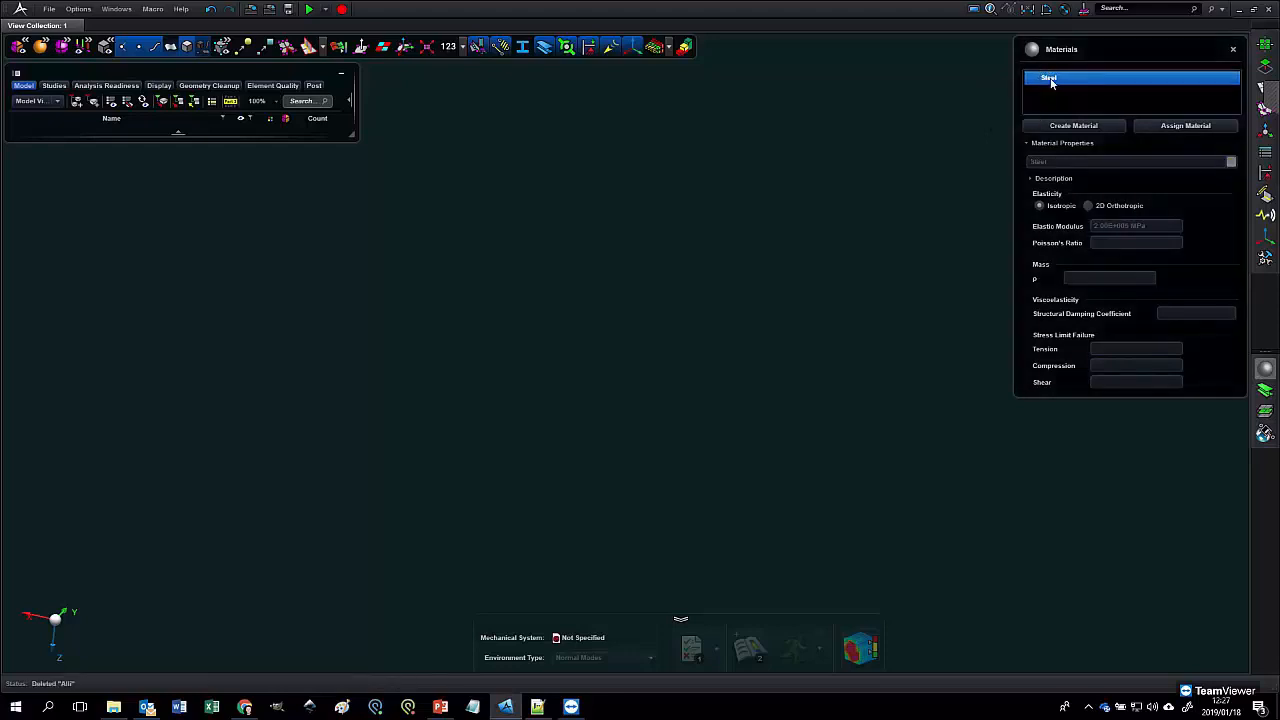
# - Run the custom Create Materials tool with the edited script and review the materials it adds to the model
pyautogui.click(1265, 257)
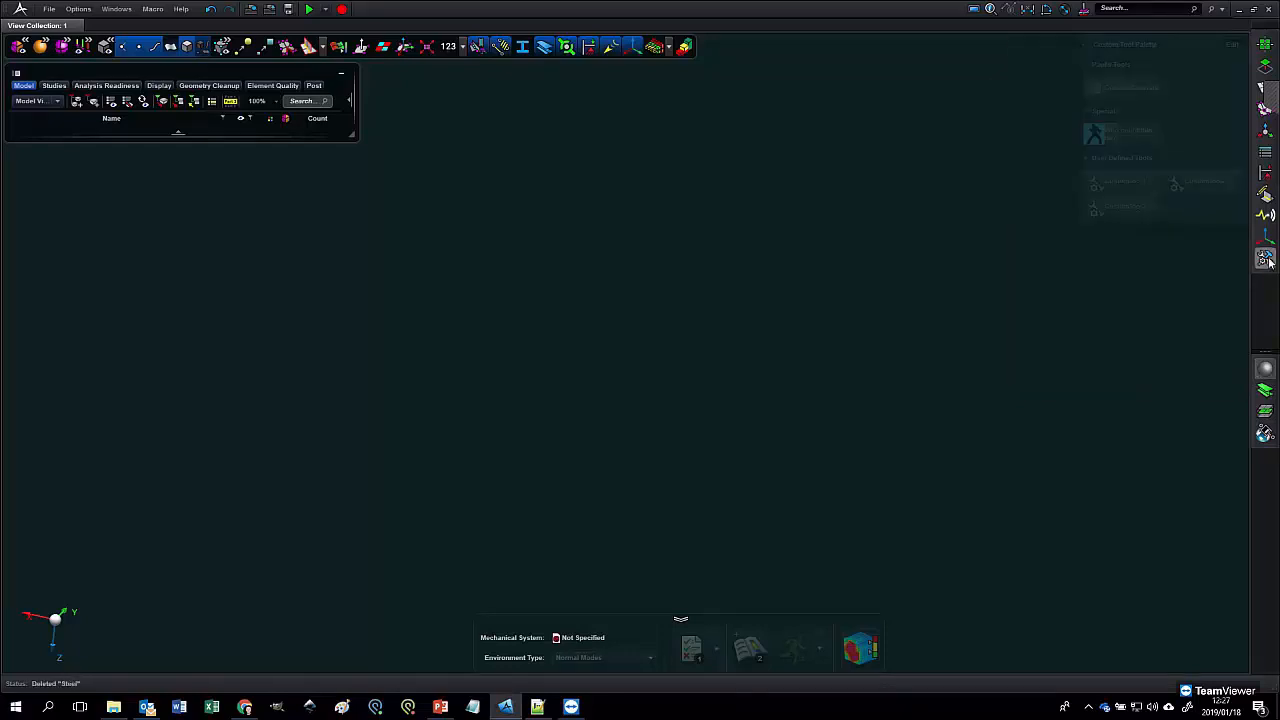
pyautogui.click(1123, 89)
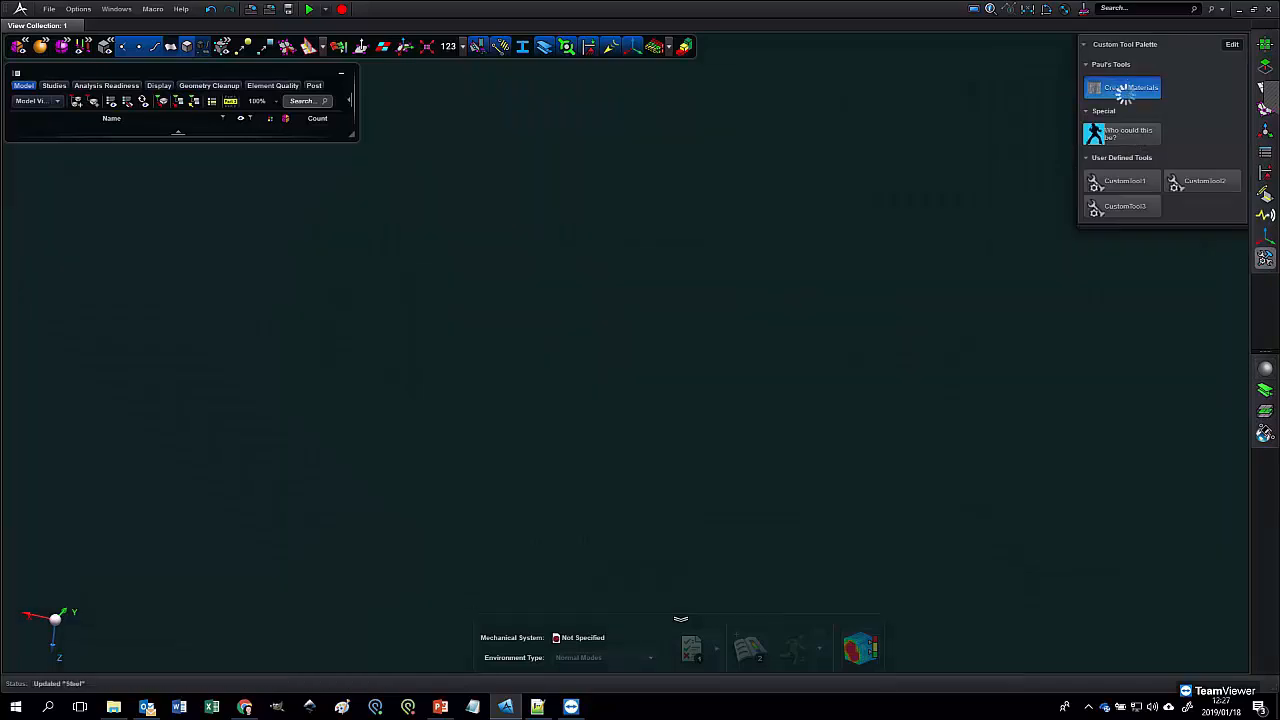
pyautogui.click(775, 373)
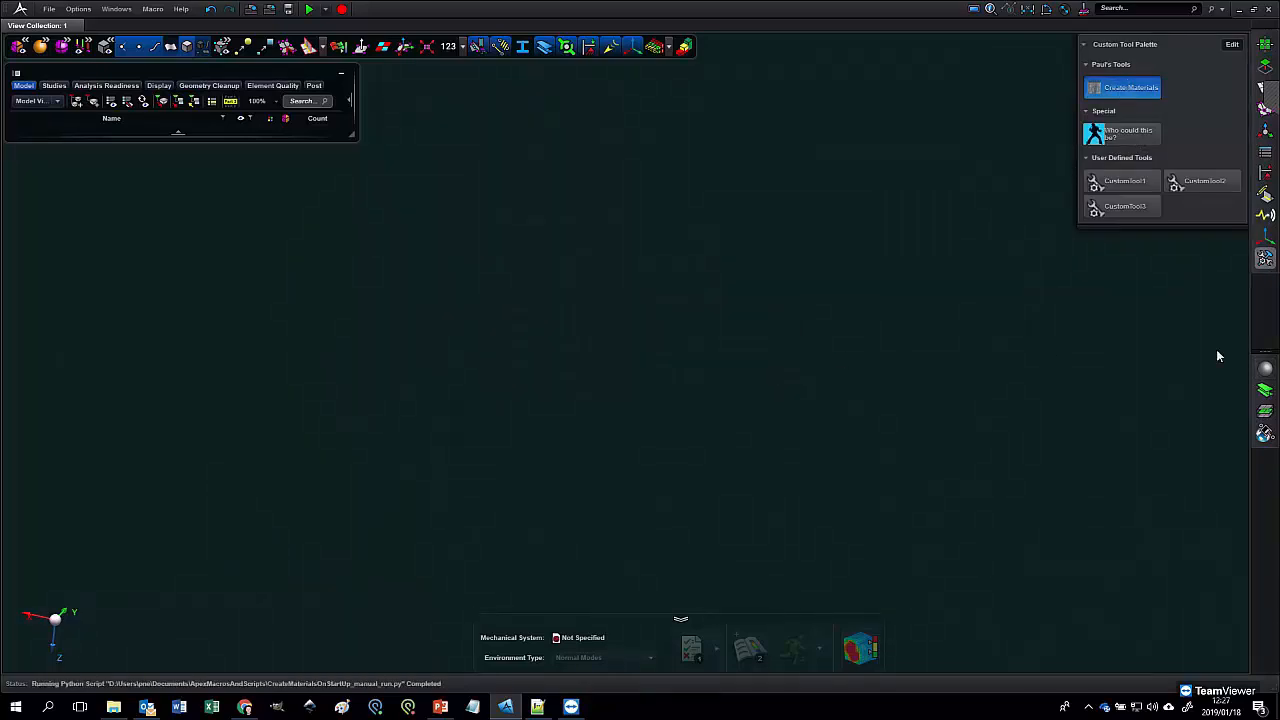
pyautogui.click(1265, 368)
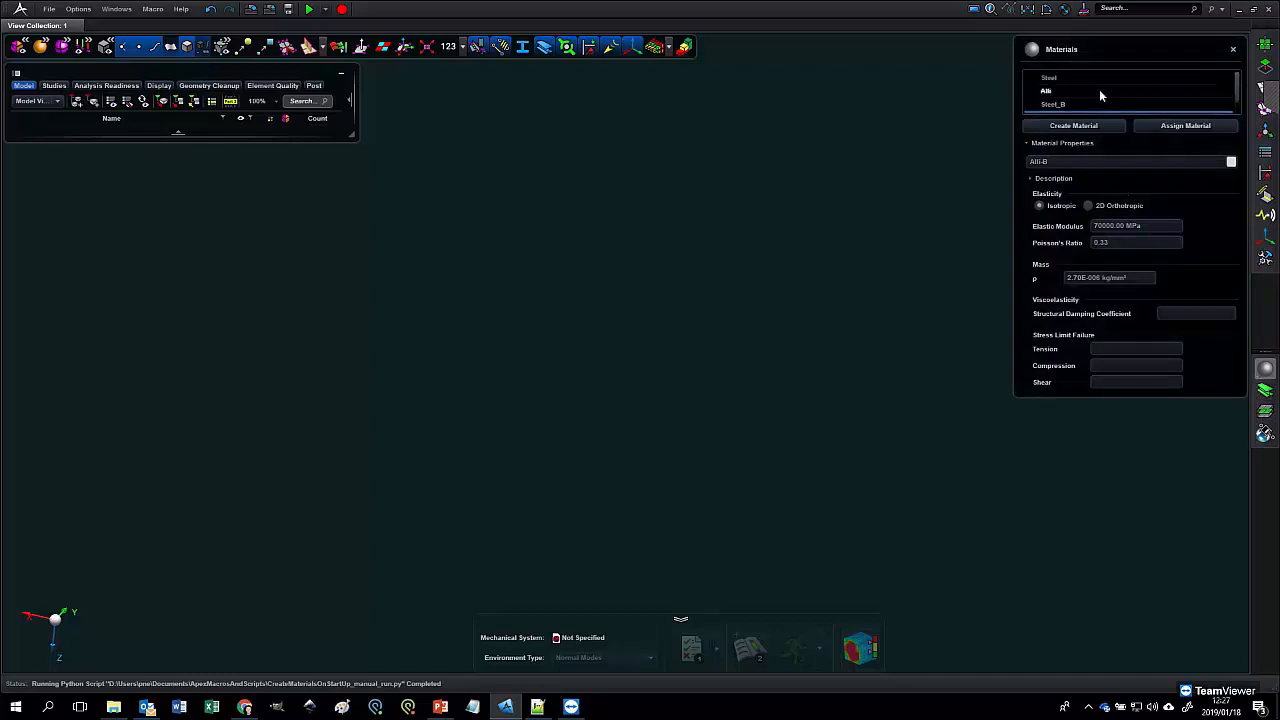
pyautogui.click(1234, 51)
# - Open the custom tools "Who could this be?" and CustomTool1, and examine CustomTool1's MeshType options
pyautogui.click(1265, 257)
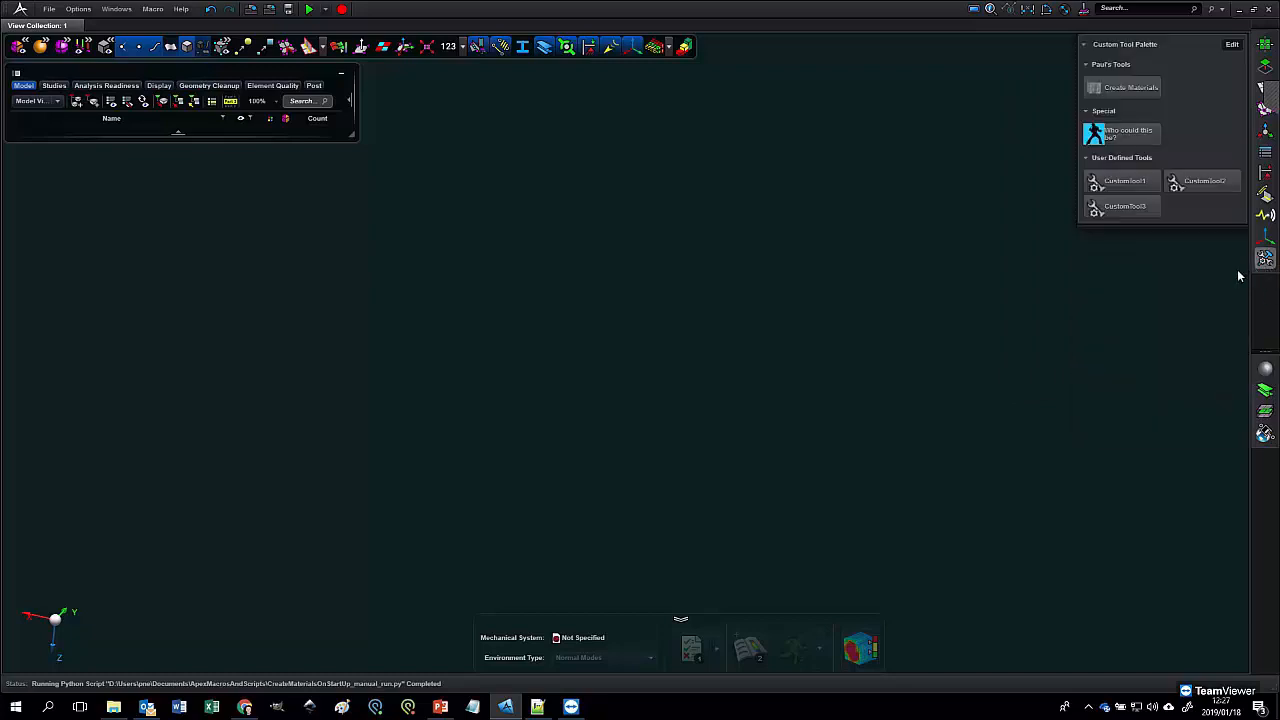
pyautogui.click(1124, 138)
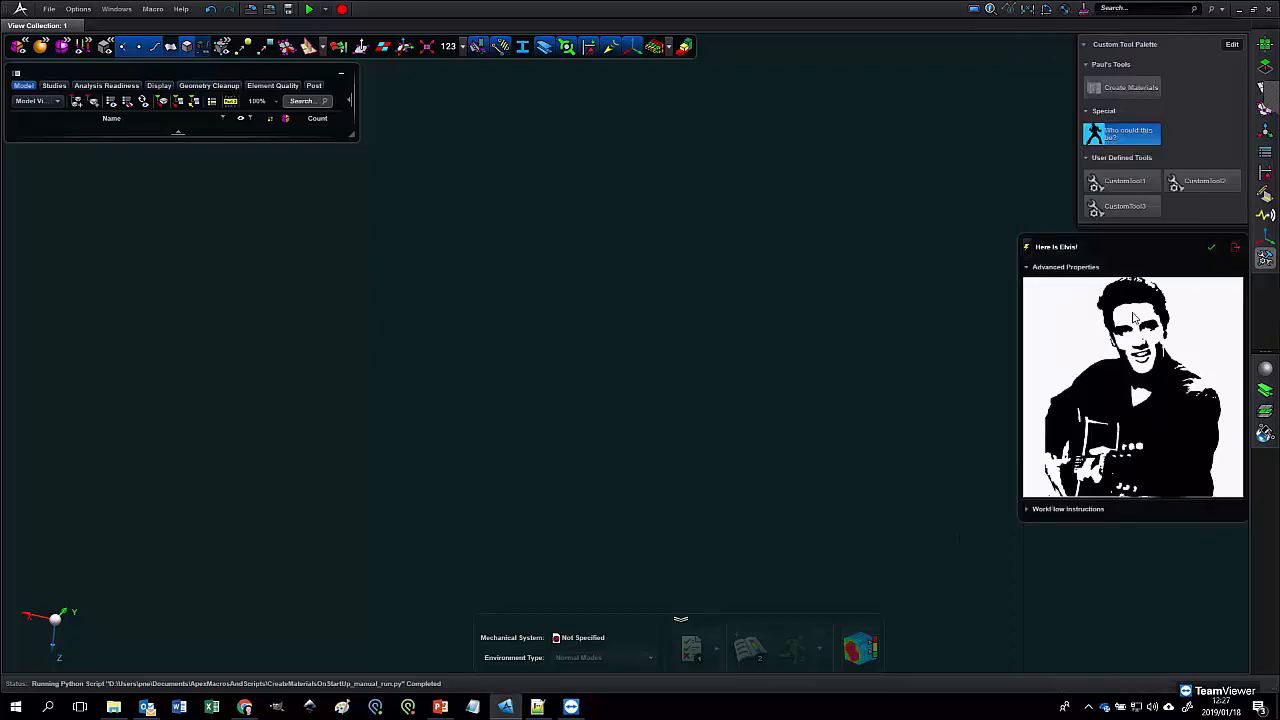
pyautogui.click(1112, 189)
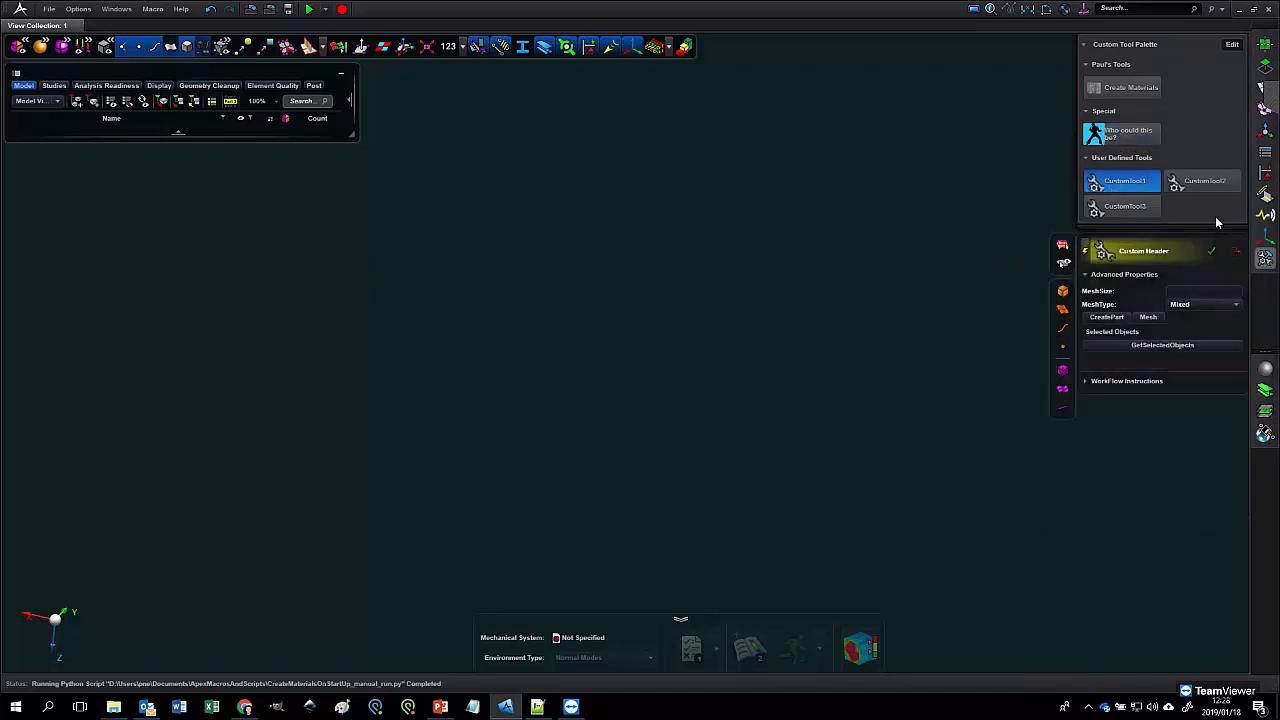
pyautogui.click(1237, 305)
pyautogui.click(1238, 306)
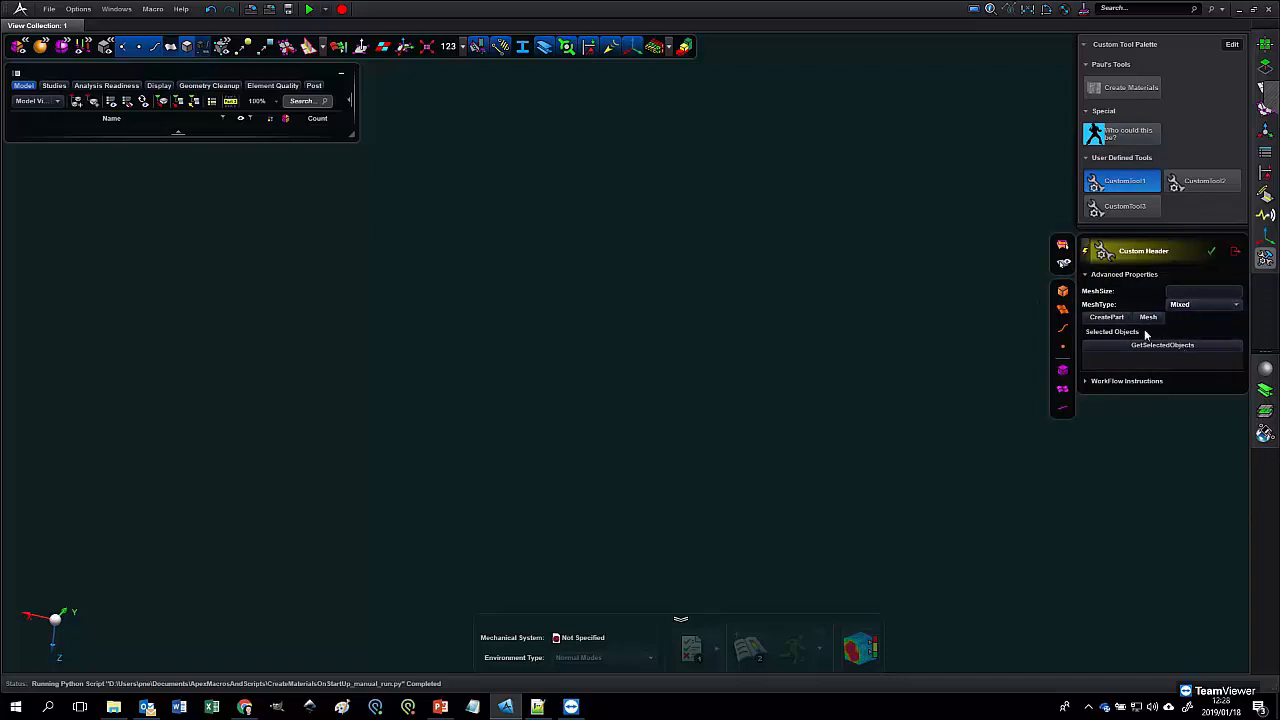
# - Run CustomTool2 with the text "asdfasdfsdf" and dismiss its message
pyautogui.click(1203, 181)
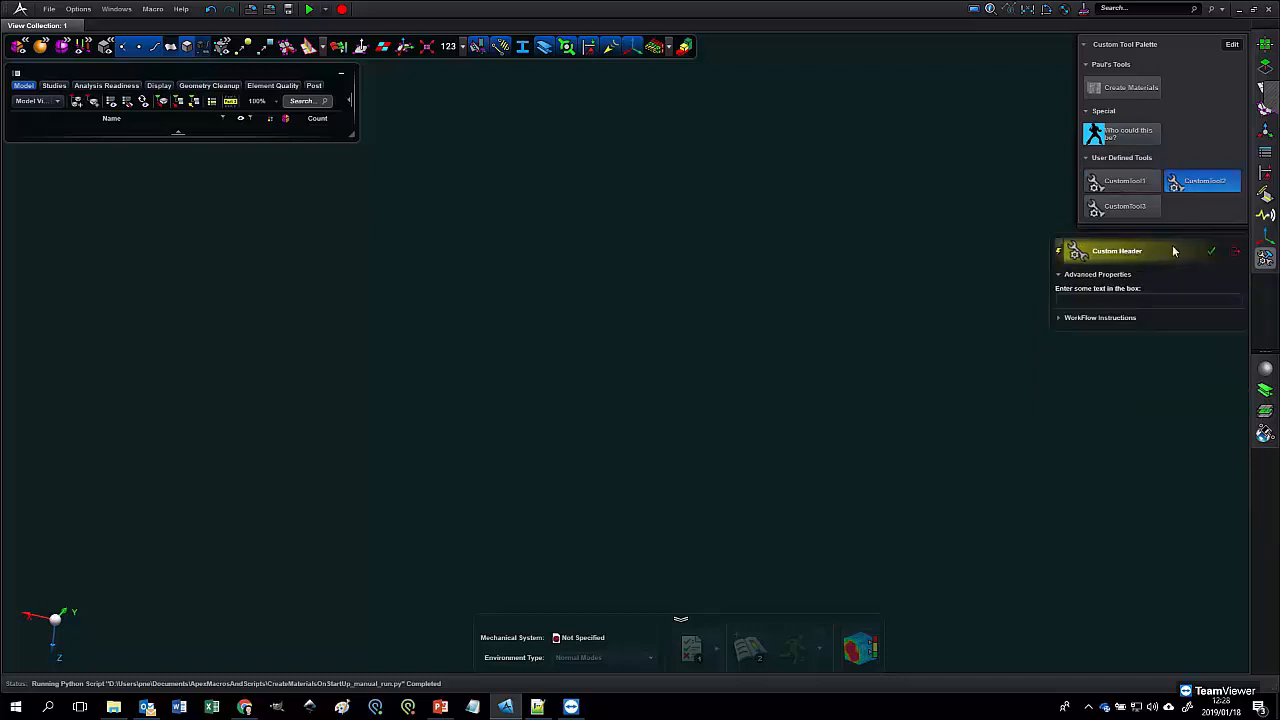
pyautogui.click(1184, 304)
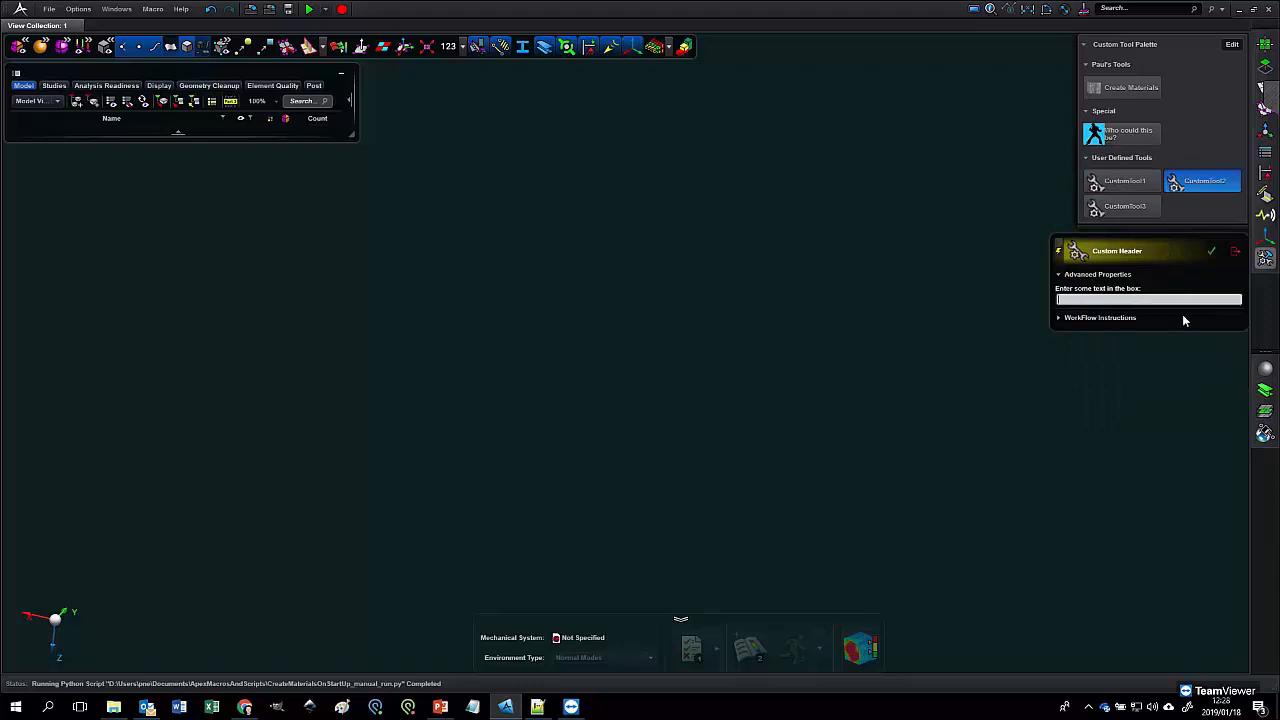
pyautogui.write('asdfasdfsdf')
pyautogui.click(1211, 251)
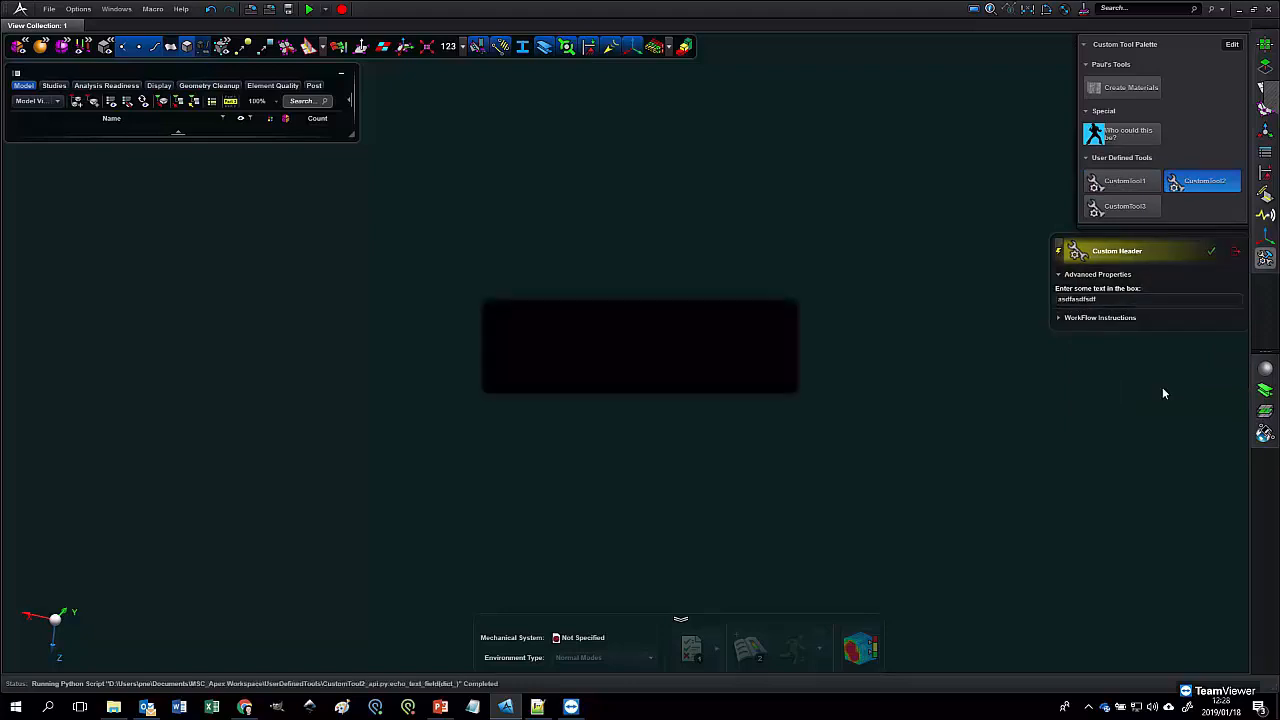
pyautogui.click(774, 378)
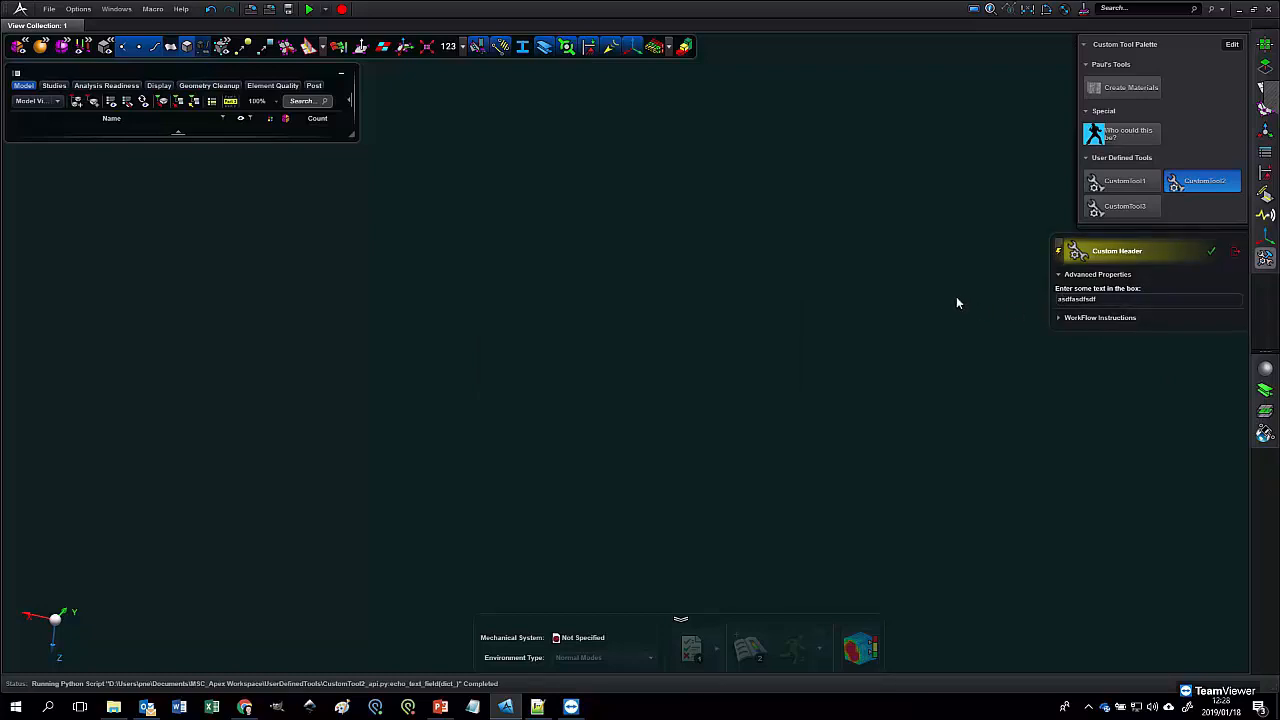
# - Switch to PowerPoint and present slide 49, "What's new (and not) in Apex IL"
pyautogui.click(440, 707)
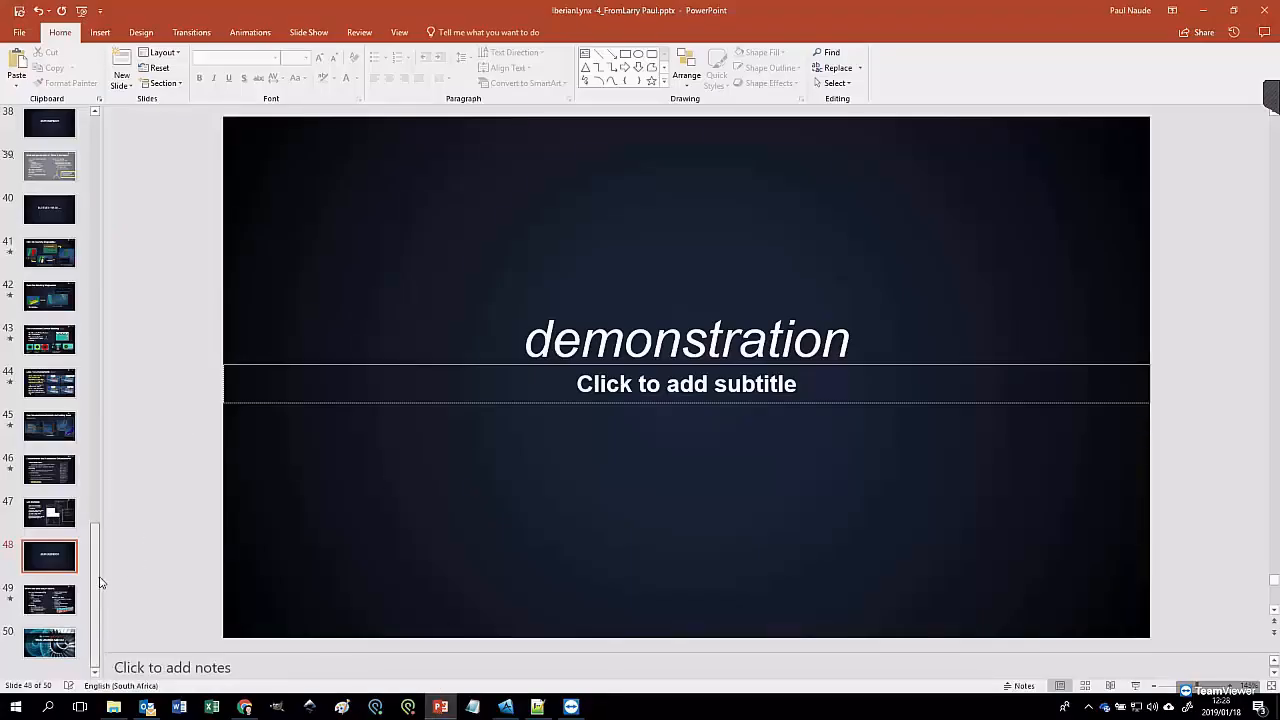
pyautogui.click(60, 600)
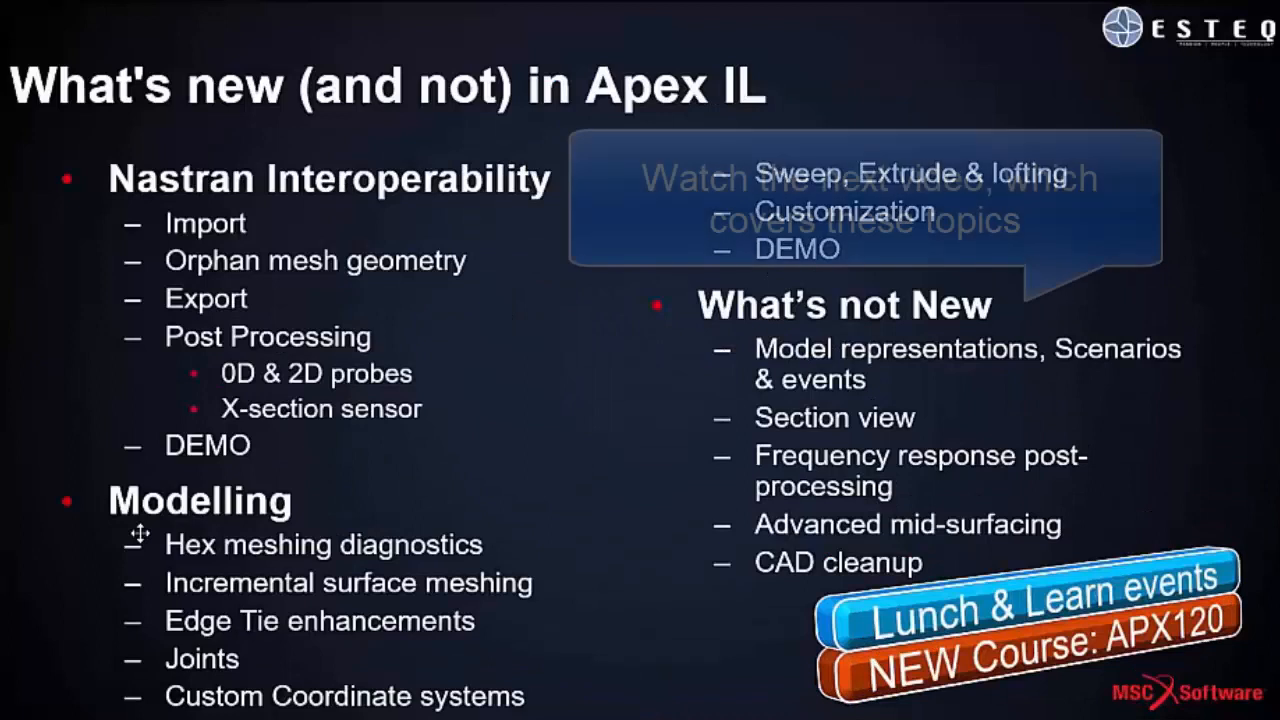